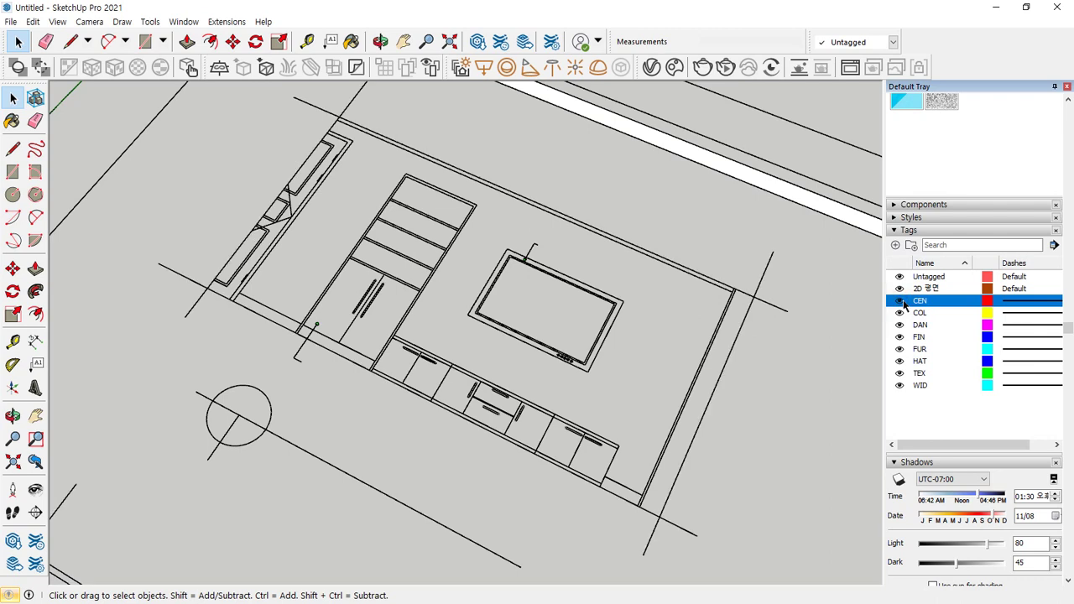
# Step: Toggle the visibility of the CEN and COL tags off and on to check their linework, leaving both shown
pyautogui.click(903, 300)
pyautogui.click(902, 300)
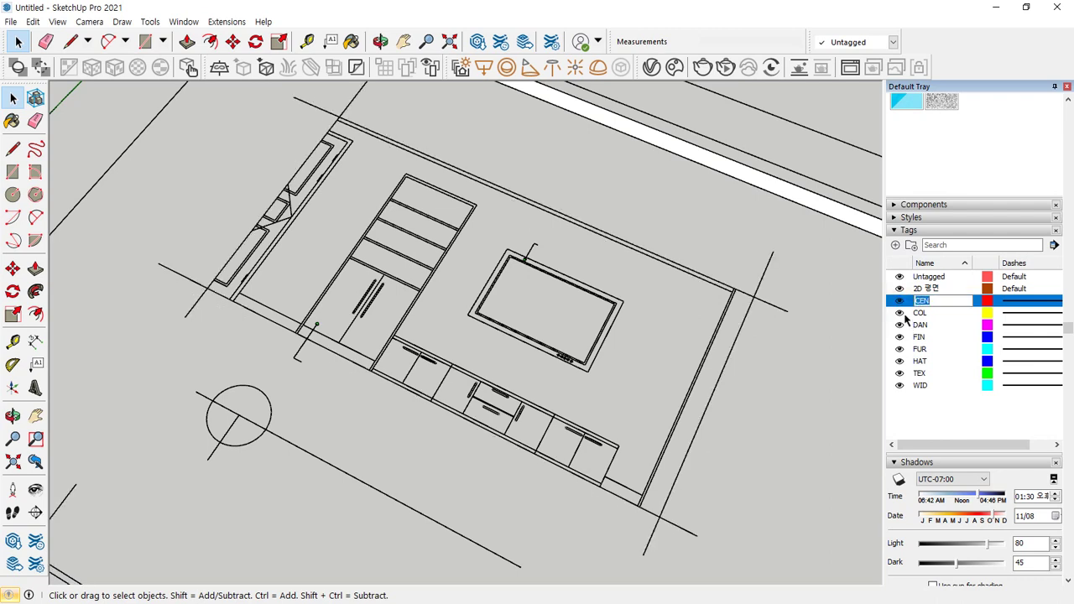
pyautogui.click(901, 313)
pyautogui.click(902, 313)
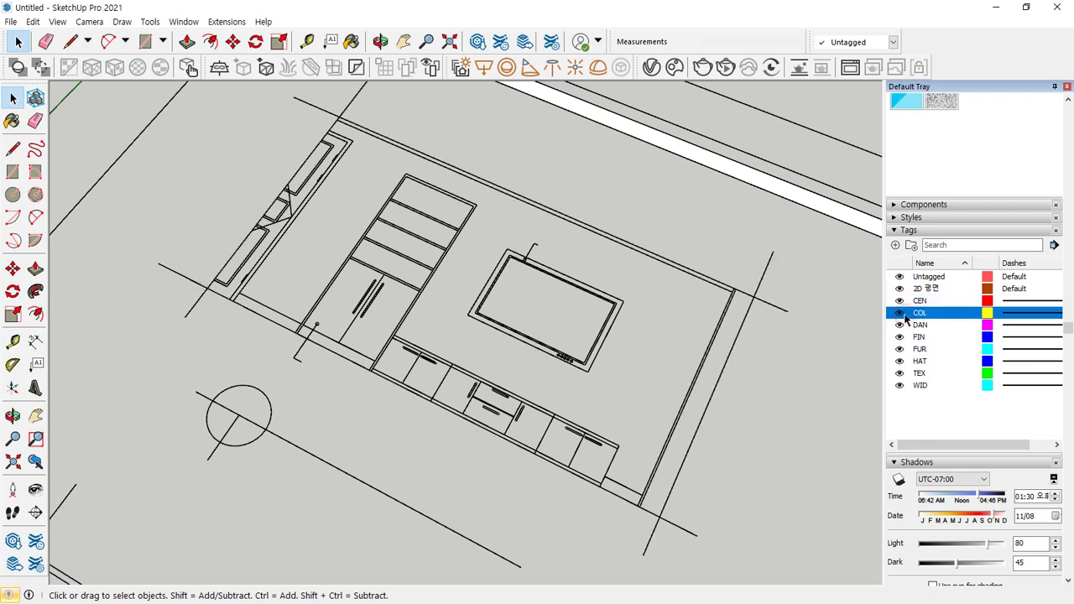
pyautogui.click(901, 313)
pyautogui.click(902, 313)
pyautogui.click(902, 313)
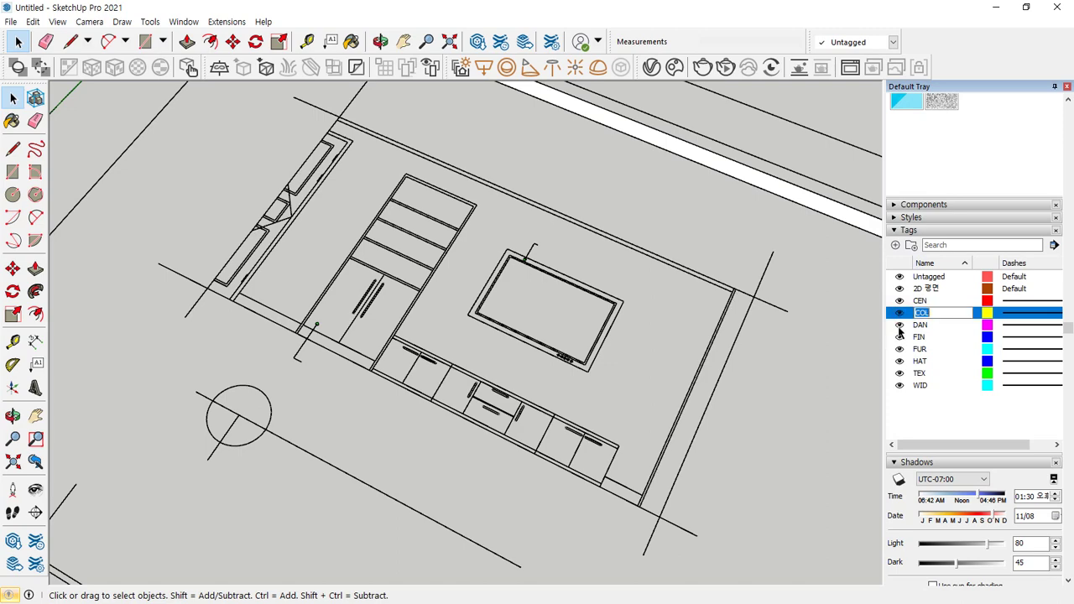
# Step: Toggle the DAN tag's visibility and examine the floor plan walls to identify the lines it controls
pyautogui.click(901, 325)
pyautogui.click(900, 326)
pyautogui.scroll(-5, 499, 480)
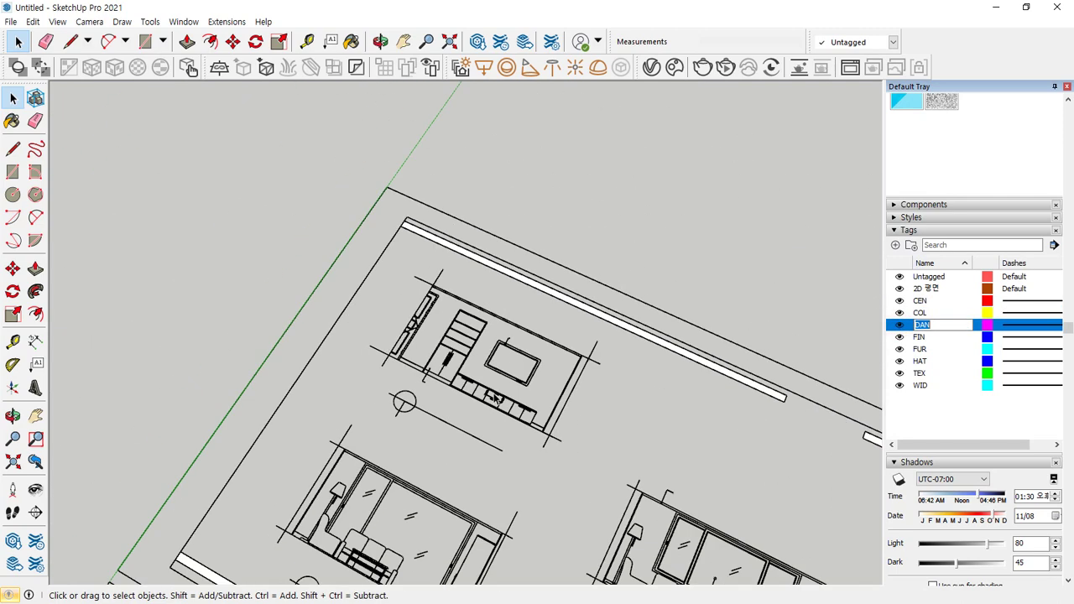
pyautogui.scroll(-3, 473, 347)
pyautogui.scroll(3, 532, 271)
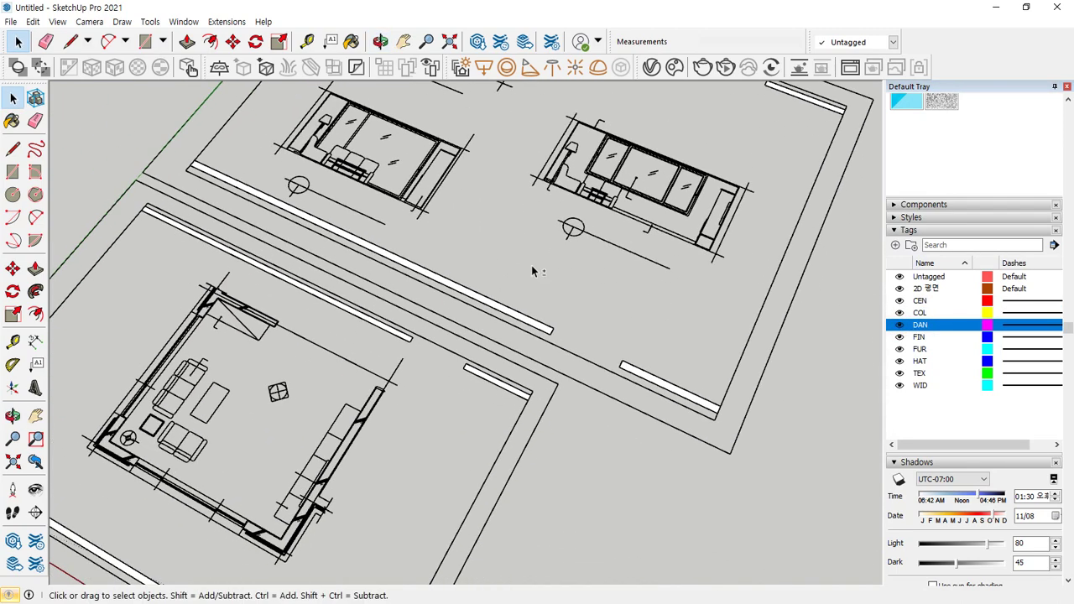
pyautogui.scroll(5, 152, 479)
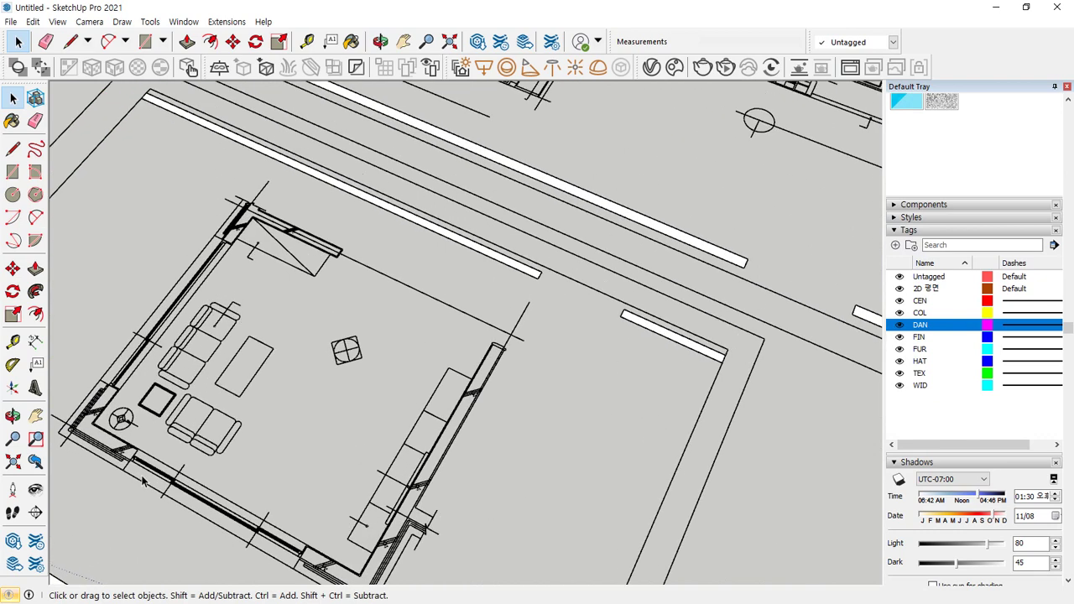
pyautogui.moveTo(131, 458); pyautogui.dragTo(260, 445, button='middle')
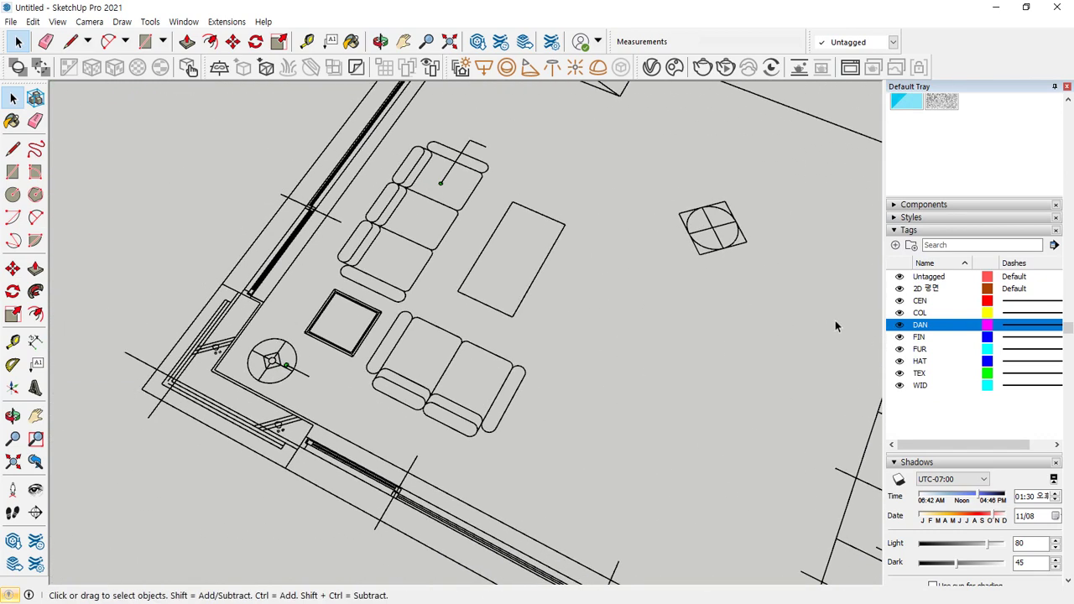
pyautogui.click(900, 326)
pyautogui.click(901, 326)
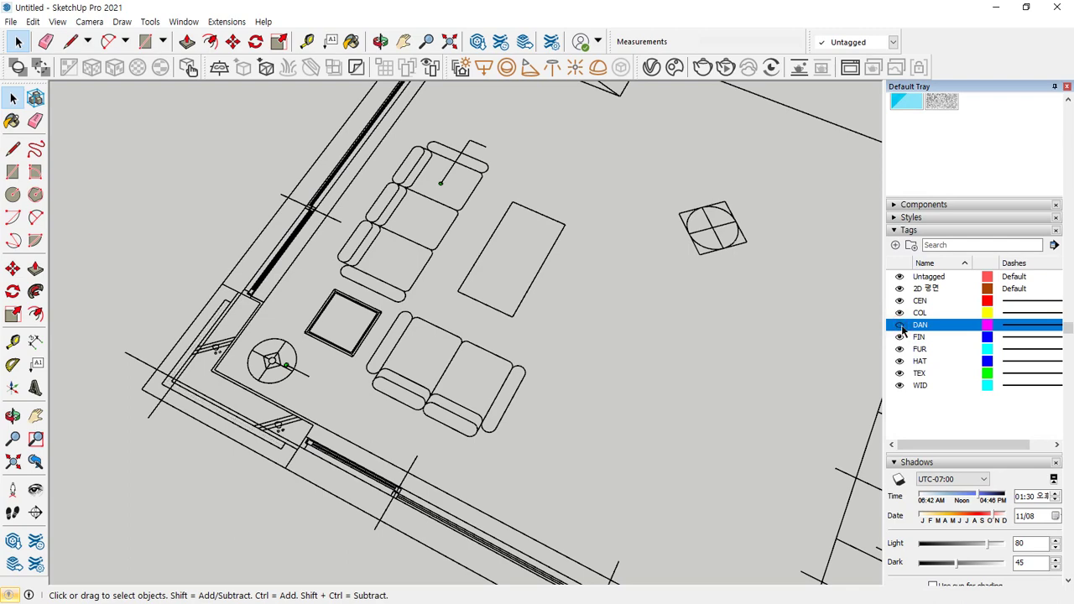
pyautogui.click(901, 326)
pyautogui.moveTo(586, 401); pyautogui.dragTo(818, 340, button='middle')
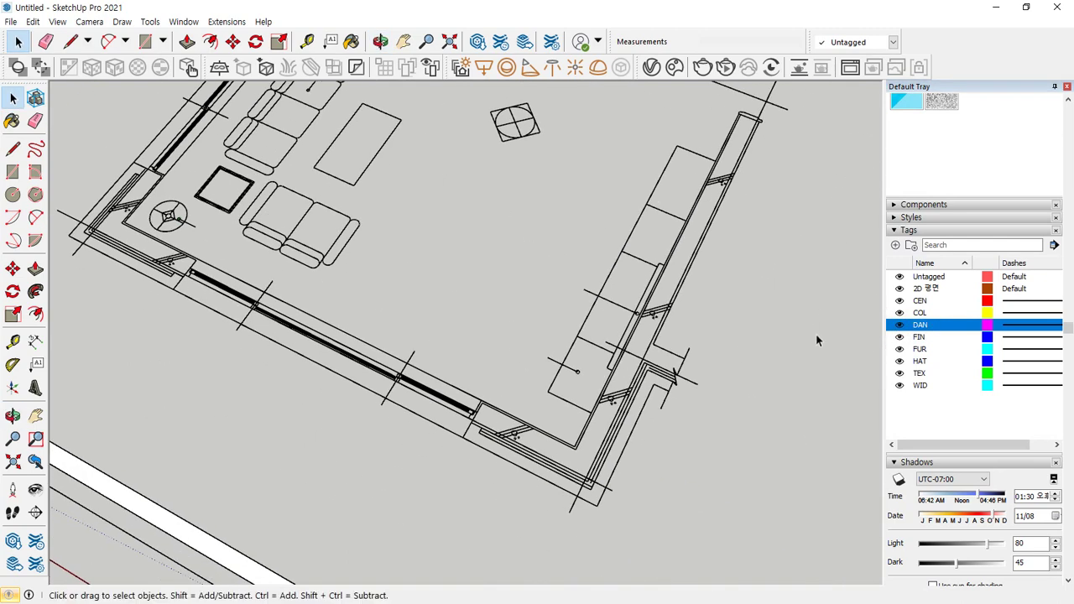
# Step: Compare the floor plan walls with the DAN tag shown and hidden, and leave the tag hidden
pyautogui.click(901, 326)
pyautogui.click(900, 325)
pyautogui.click(900, 325)
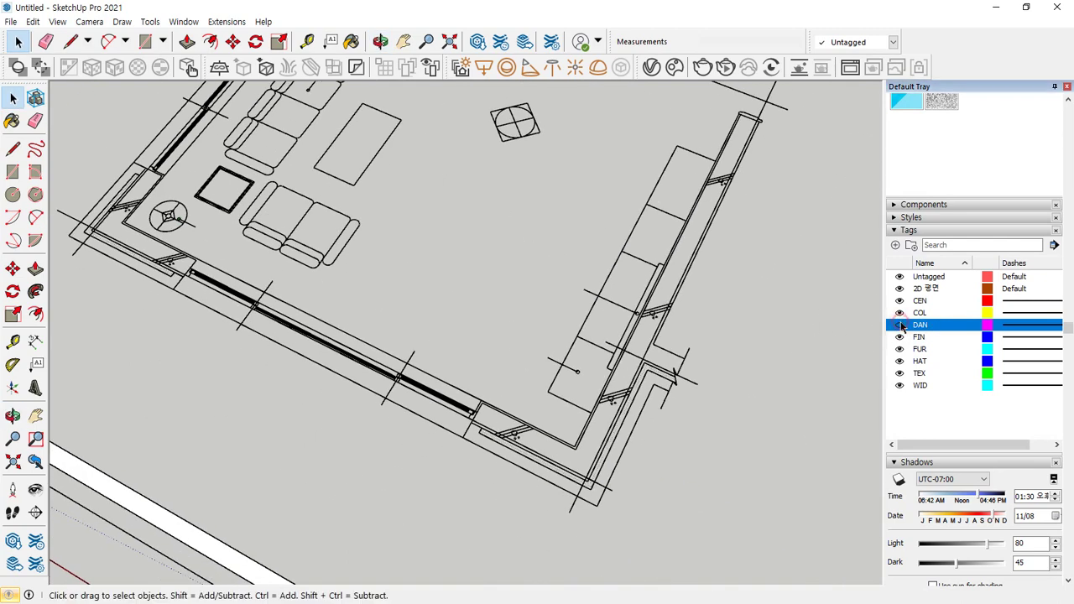
pyautogui.click(900, 326)
pyautogui.click(901, 326)
pyautogui.doubleClick(900, 326)
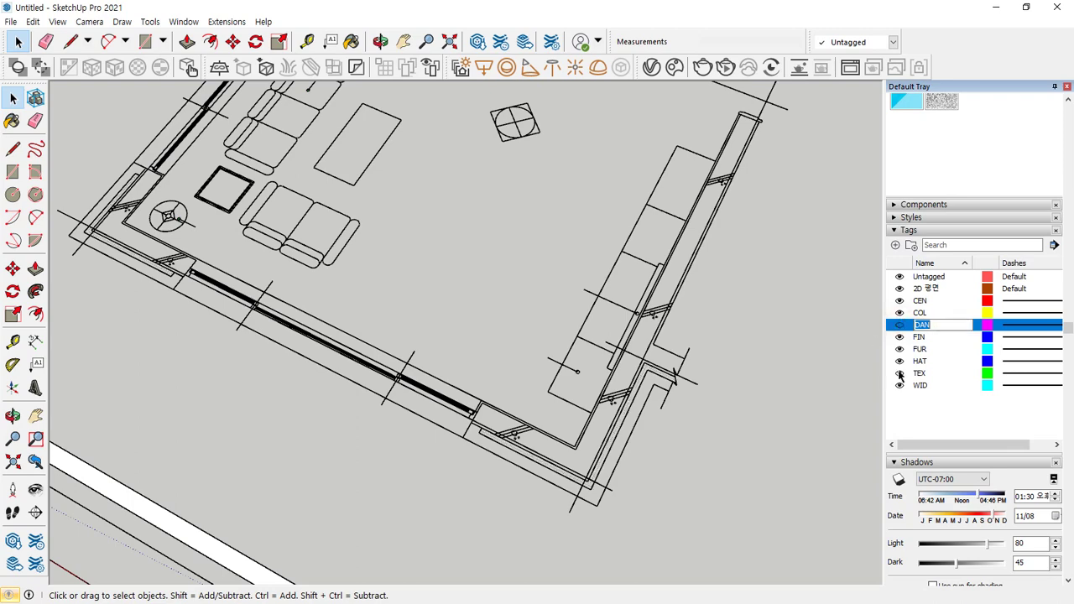
# Step: Compare the floor plan's wall corner with the FIN tag shown and hidden, and leave the tag hidden
pyautogui.click(899, 338)
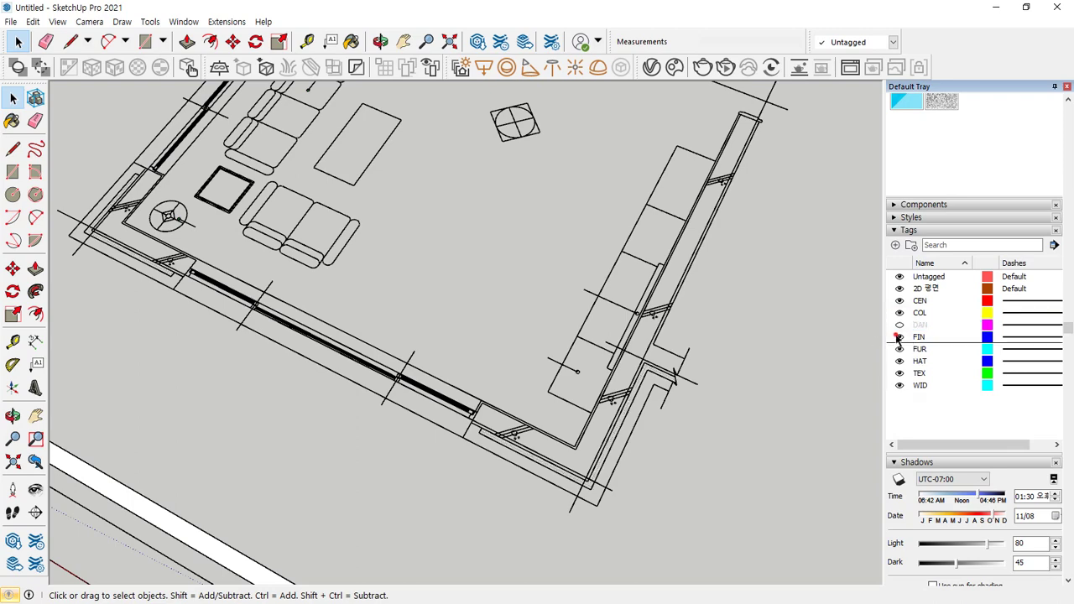
pyautogui.scroll(5, 525, 441)
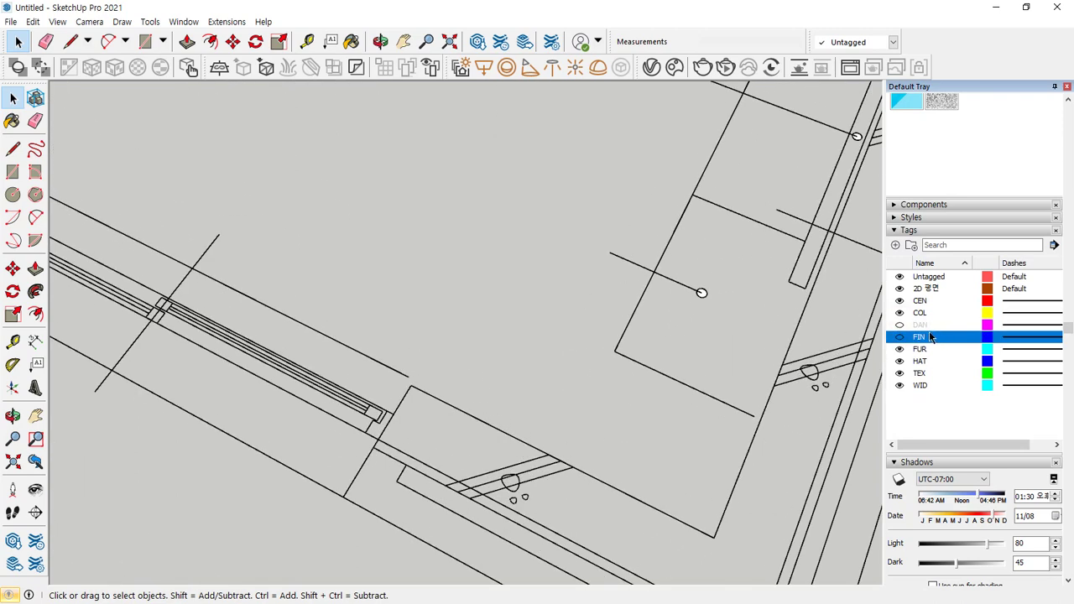
pyautogui.click(899, 337)
pyautogui.click(899, 336)
pyautogui.click(899, 337)
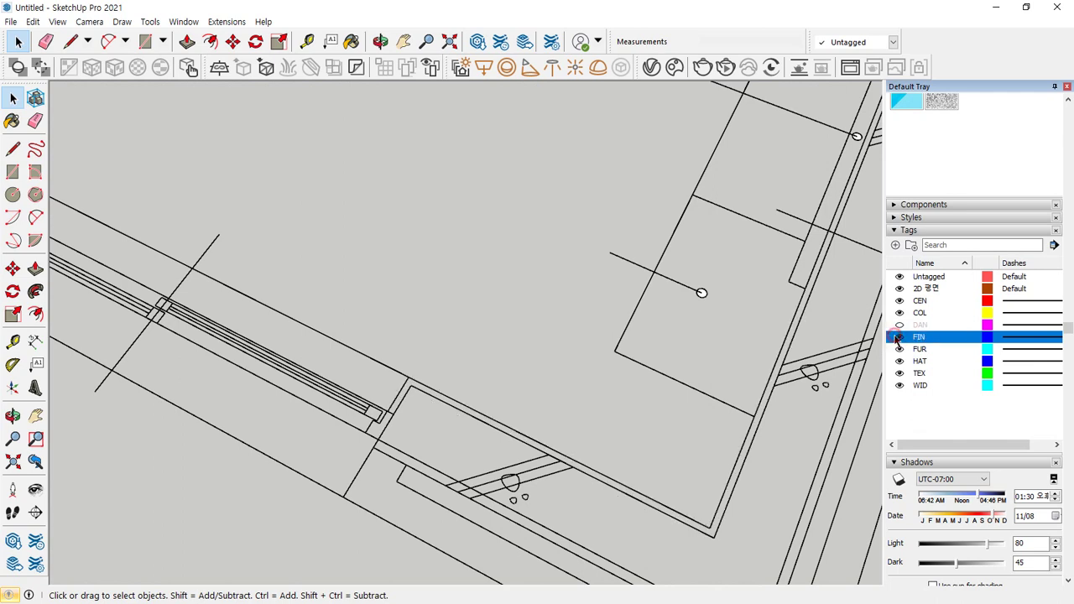
pyautogui.click(898, 337)
pyautogui.click(898, 337)
pyautogui.click(898, 336)
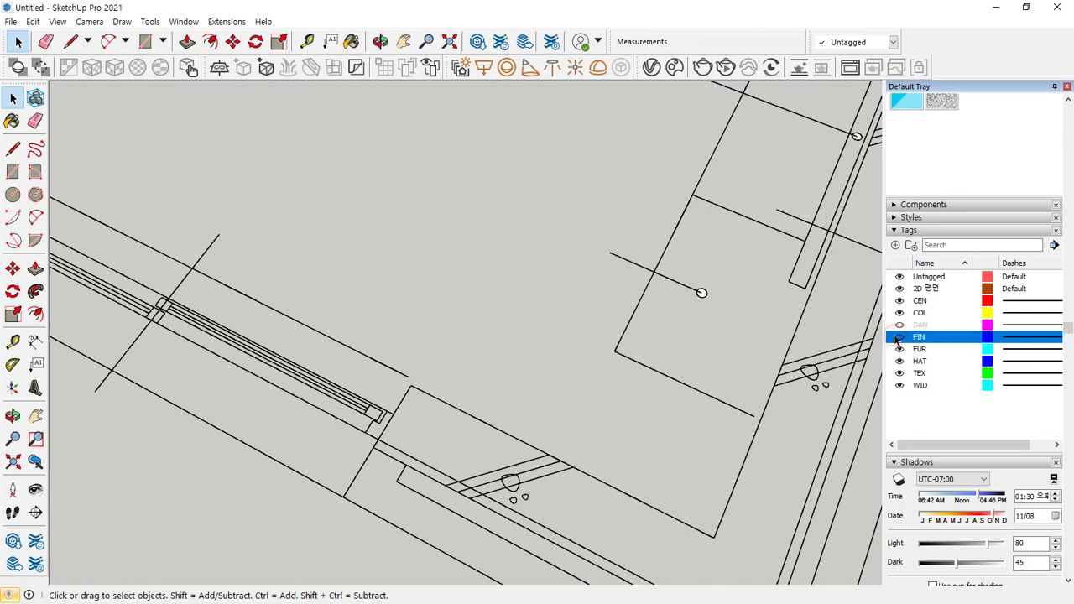
pyautogui.click(898, 336)
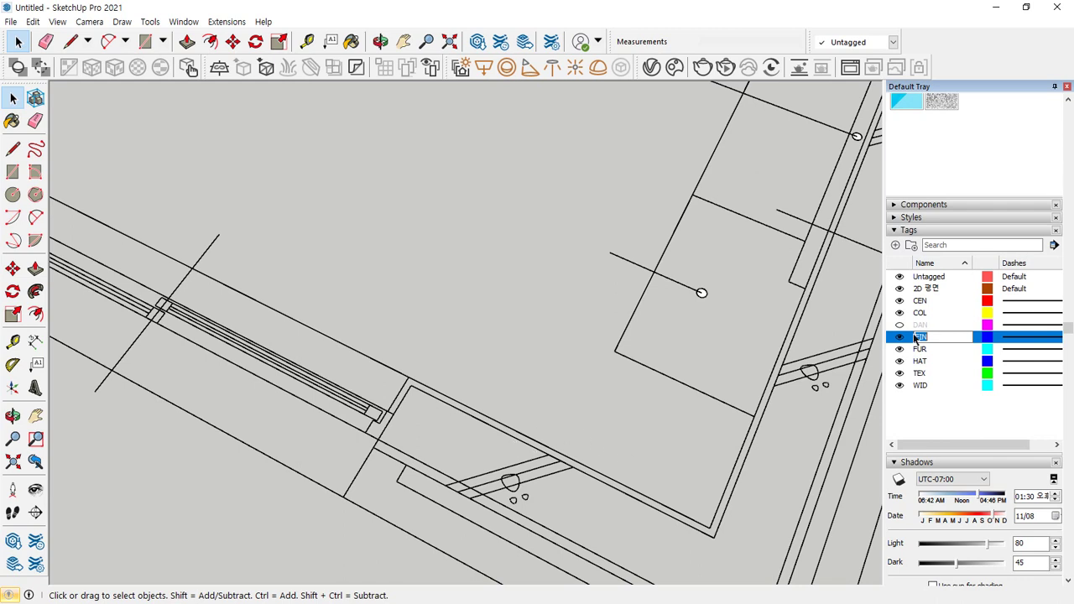
pyautogui.click(914, 407)
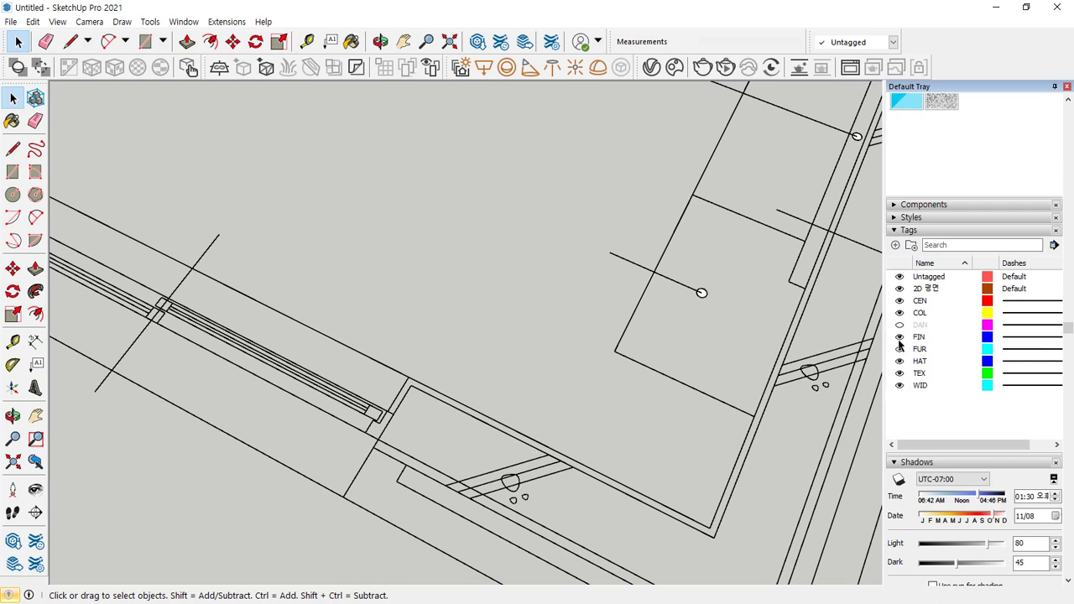
pyautogui.click(900, 337)
# Step: Switch the FUR tag off and back on to check the furniture linework it controls
pyautogui.click(900, 349)
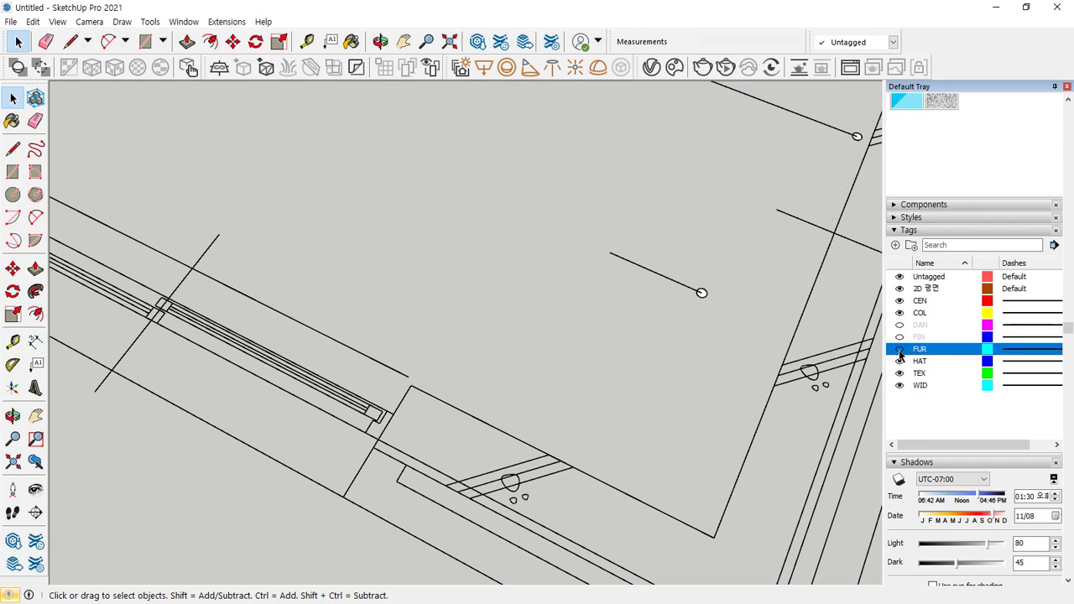
pyautogui.click(900, 349)
pyautogui.click(918, 420)
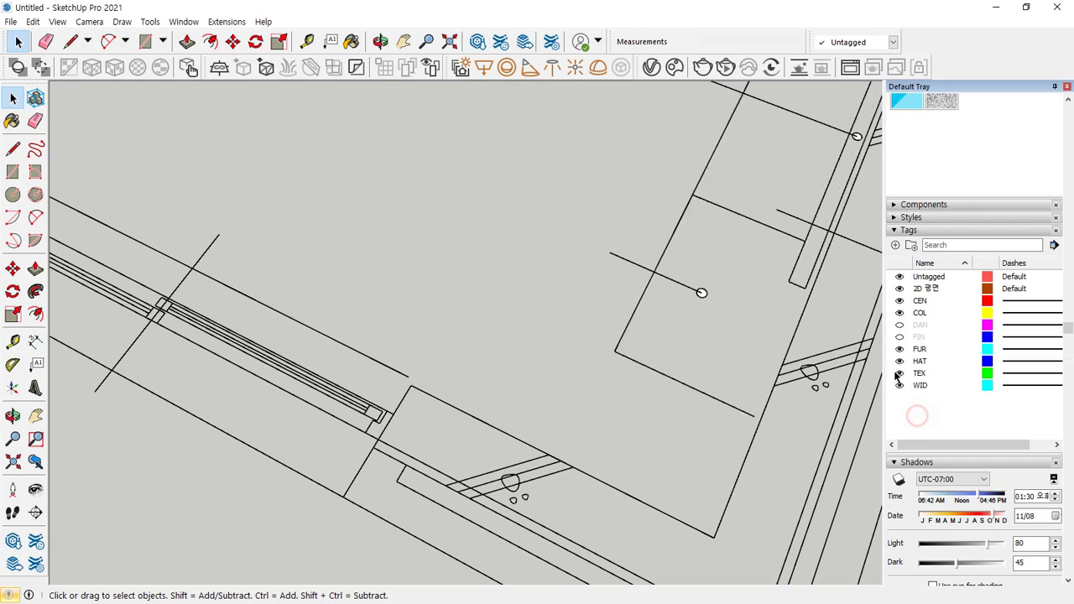
# Step: Toggle the HAT tag's visibility and examine the floor plan and elevations for linework it controls
pyautogui.click(900, 362)
pyautogui.click(900, 362)
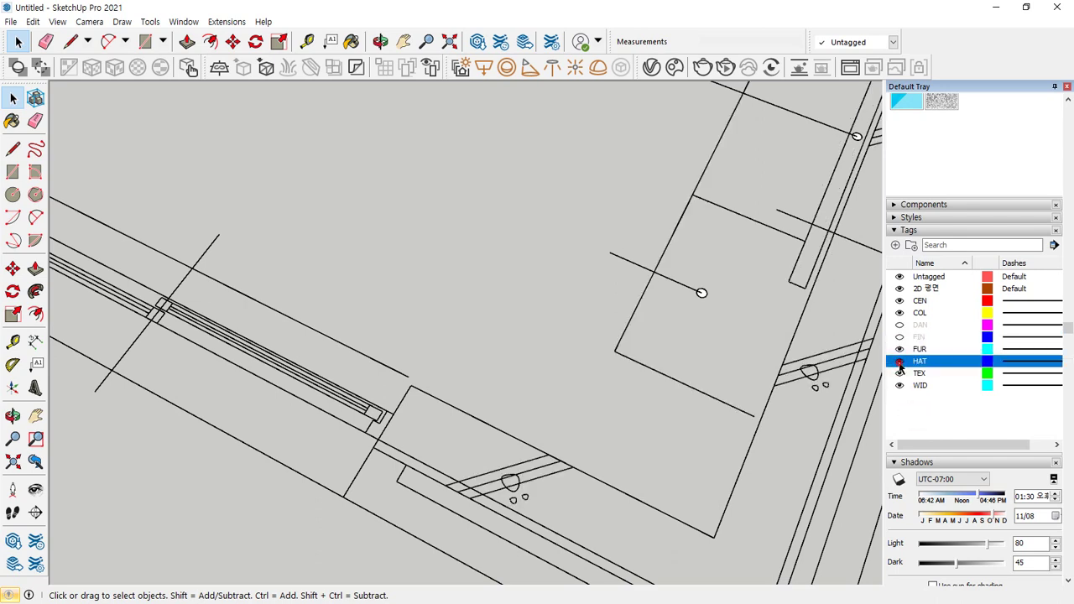
pyautogui.click(899, 362)
pyautogui.click(900, 362)
pyautogui.scroll(-3, 622, 383)
pyautogui.scroll(-2, 621, 383)
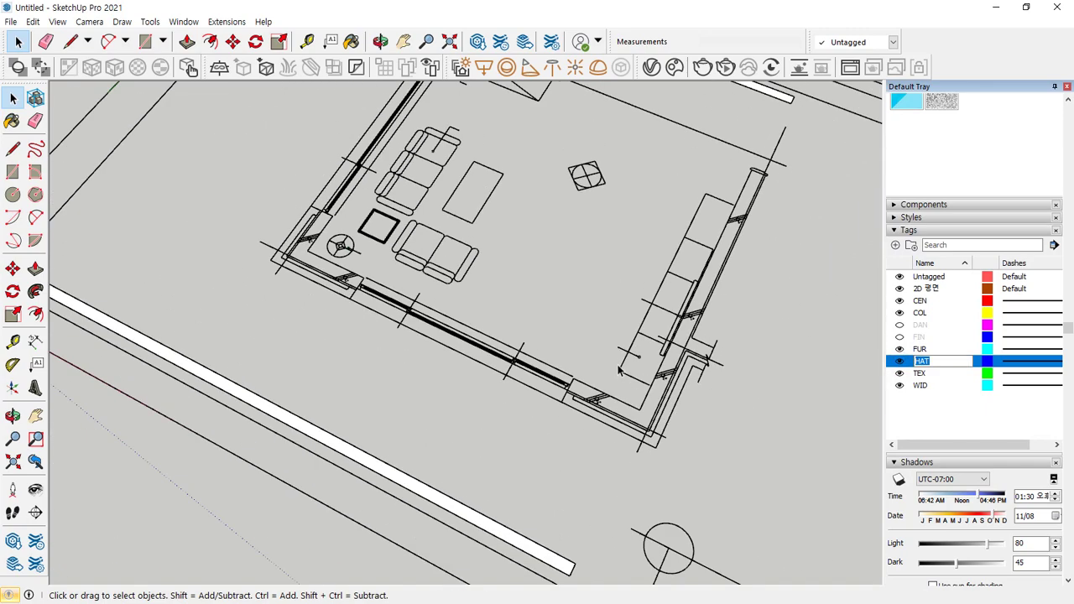
pyautogui.scroll(-2, 434, 472)
pyautogui.scroll(-2, 565, 265)
pyautogui.scroll(2, 477, 217)
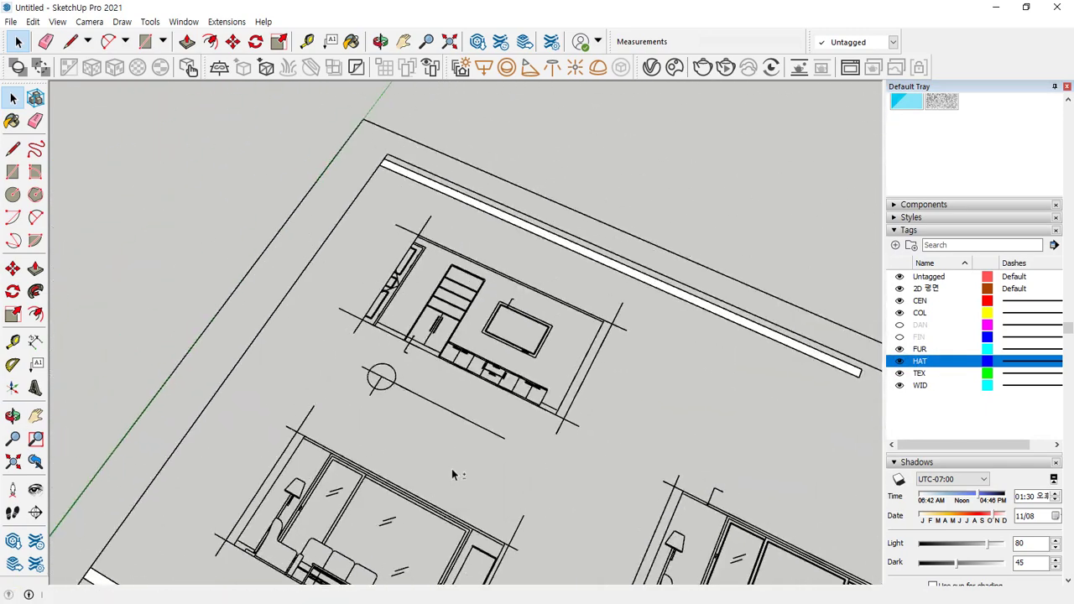
pyautogui.scroll(3, 483, 345)
pyautogui.scroll(-2, 482, 345)
pyautogui.keyDown('shift'); pyautogui.moveTo(549, 451); pyautogui.dragTo(427, 252, button='middle'); pyautogui.keyUp('shift')
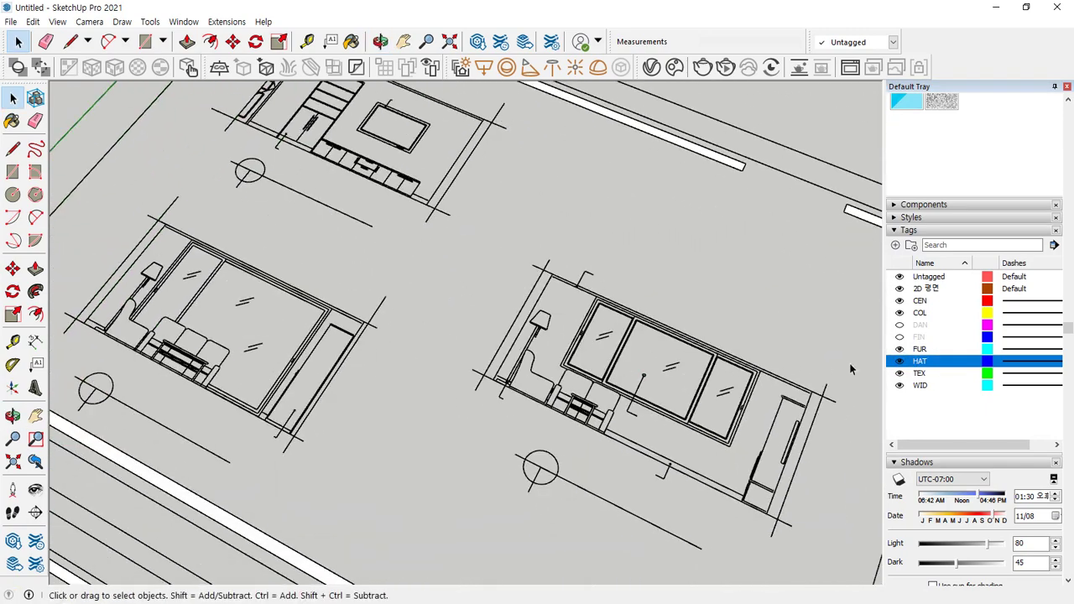
# Step: Hide the HAT tag
pyautogui.click(900, 363)
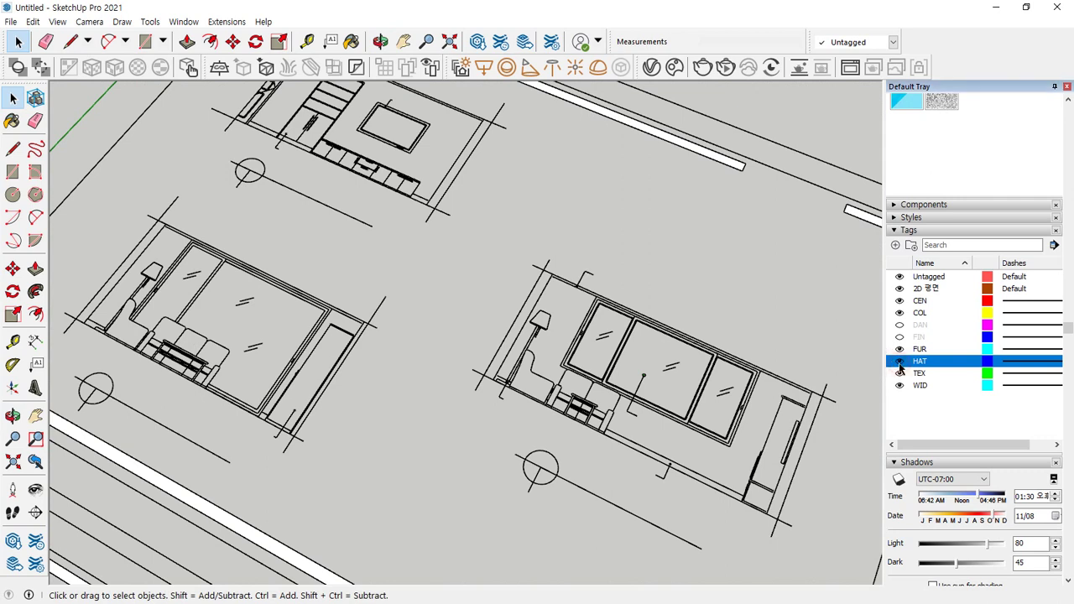
pyautogui.click(900, 363)
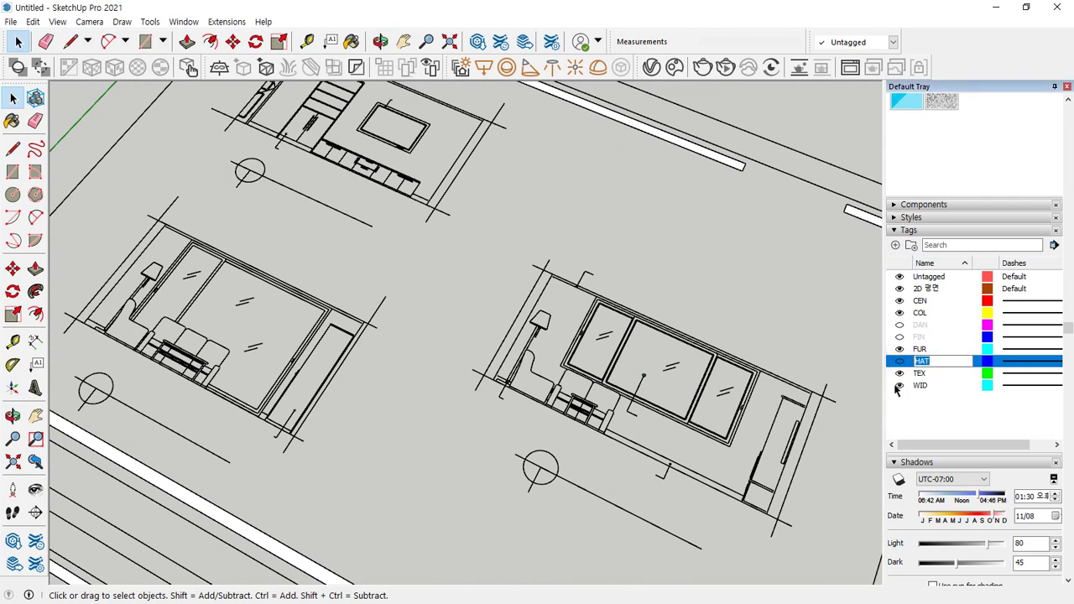
pyautogui.click(910, 415)
# Step: Compare the elevations and floor plan with the TEX tag shown and hidden, and leave the tag hidden
pyautogui.click(900, 374)
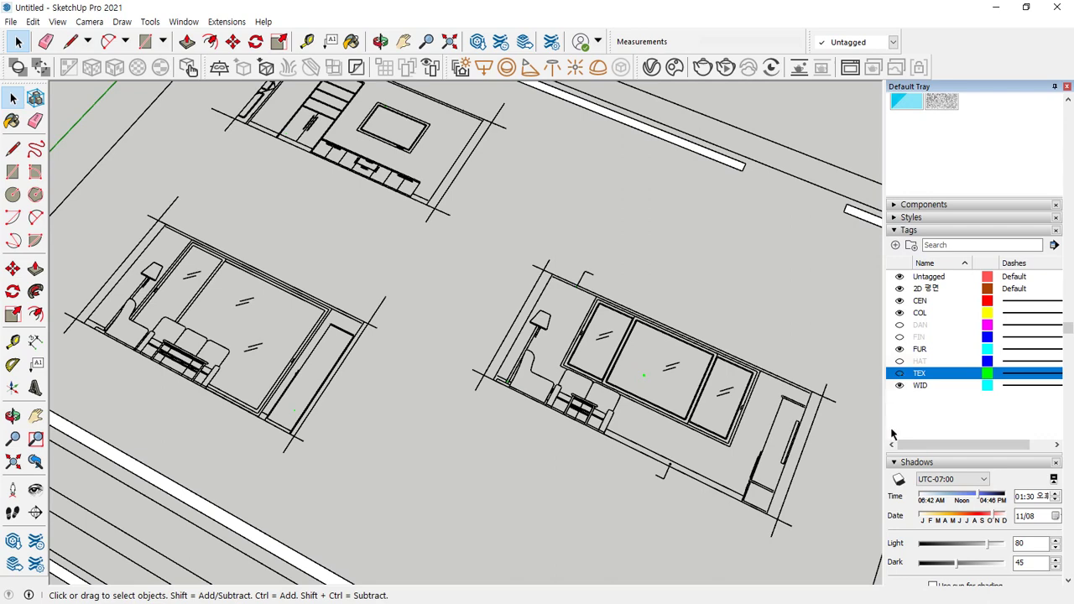
pyautogui.click(899, 376)
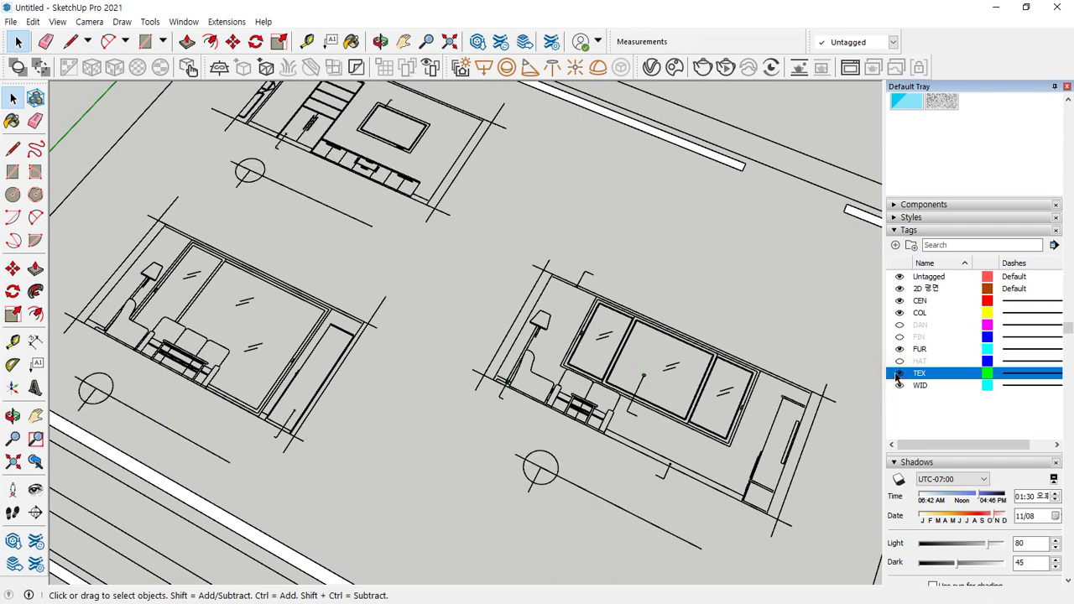
pyautogui.scroll(-3, 424, 475)
pyautogui.keyDown('shift'); pyautogui.moveTo(424, 475); pyautogui.dragTo(542, 271, button='middle'); pyautogui.keyUp('shift')
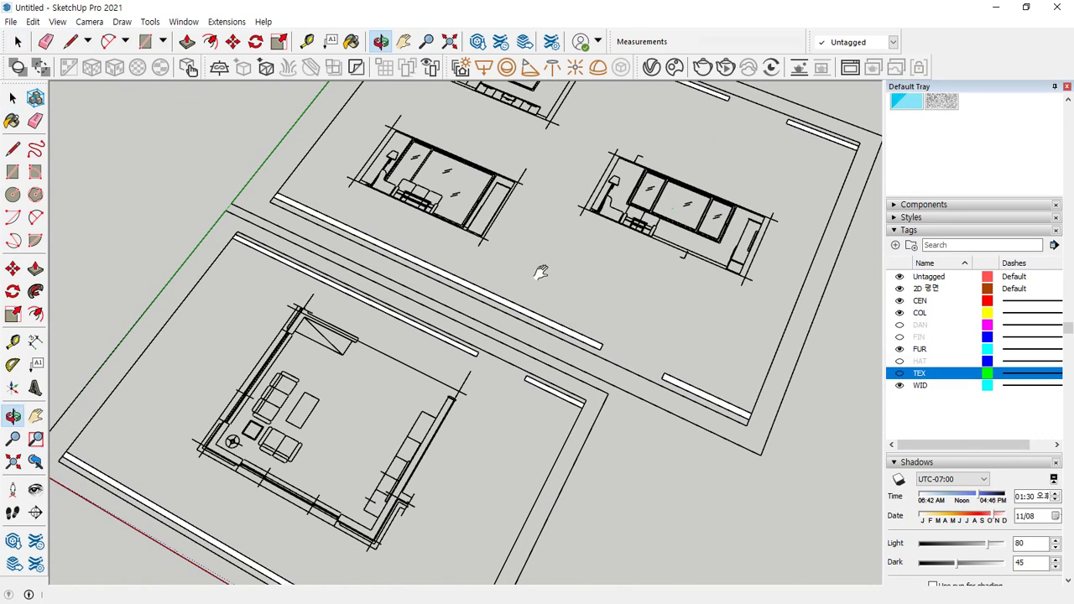
pyautogui.click(899, 375)
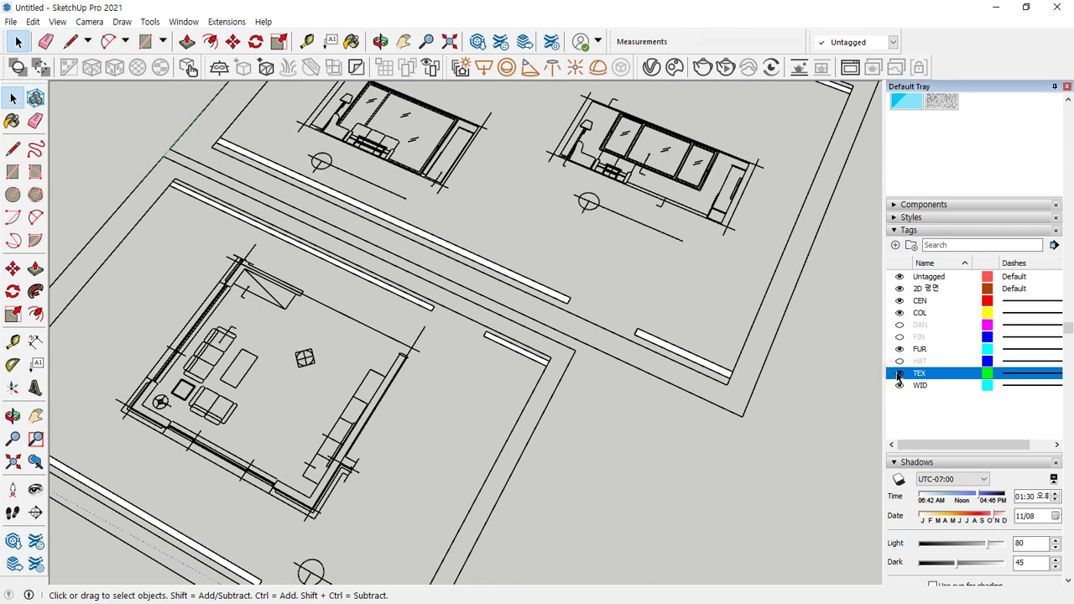
pyautogui.click(899, 375)
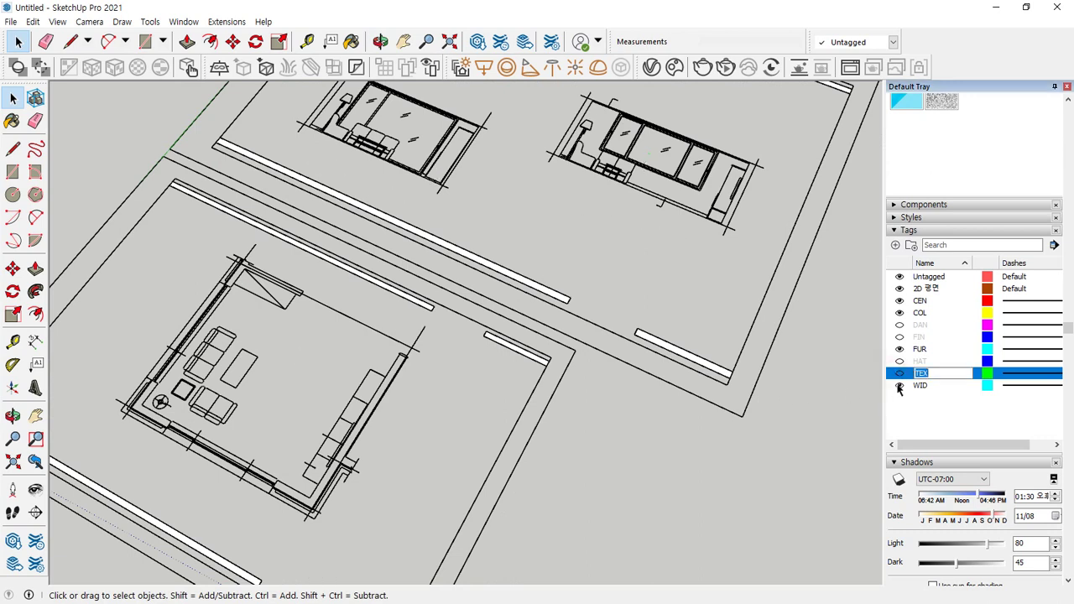
# Step: Switch the WID tag off and back on to check its linework, leaving it shown
pyautogui.click(899, 387)
pyautogui.click(899, 386)
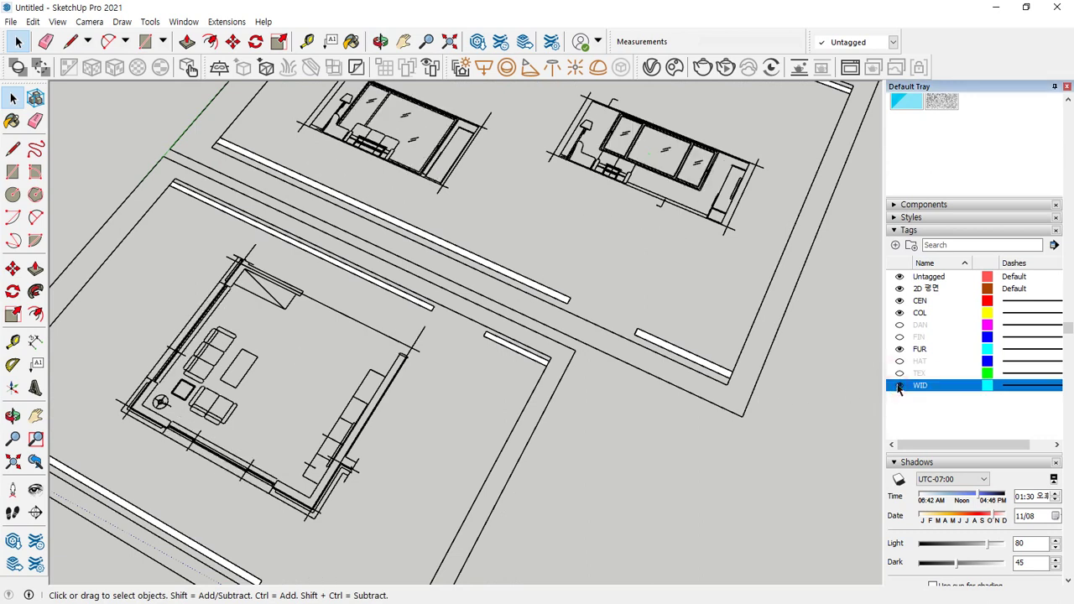
pyautogui.click(922, 426)
# Step: Delete the leftover leader line above the elevation with the three-pane window
pyautogui.scroll(-4, 601, 426)
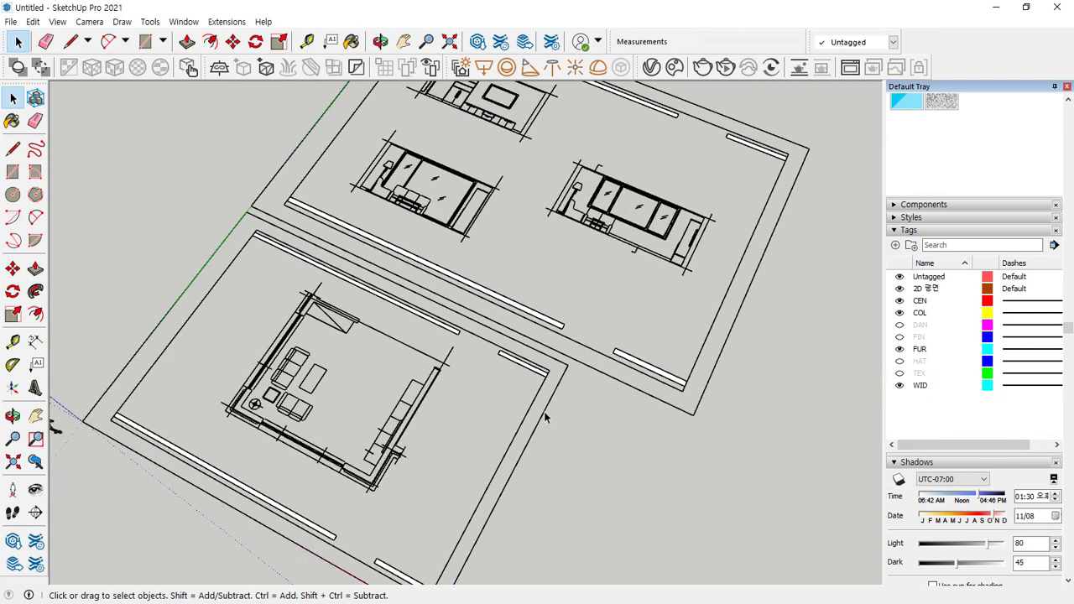
pyautogui.moveTo(654, 415); pyautogui.dragTo(614, 451, button='middle')
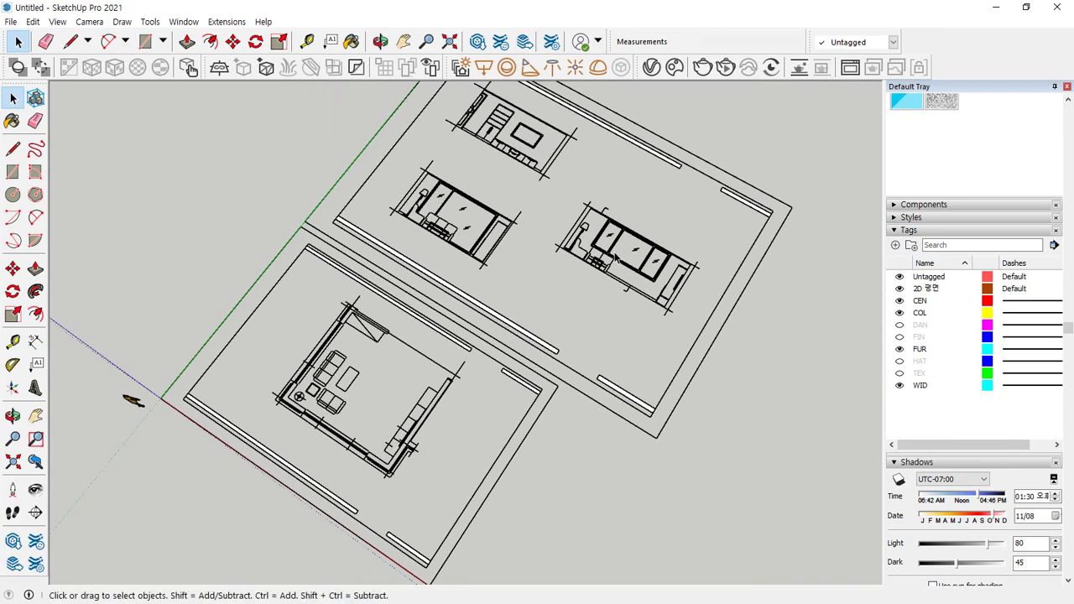
pyautogui.scroll(8, 615, 256)
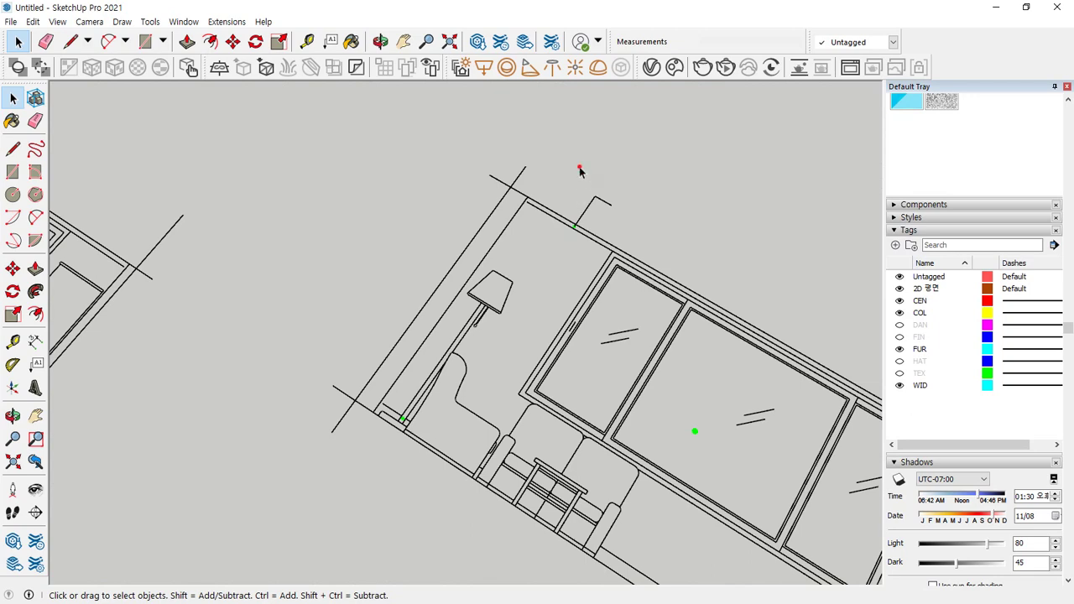
pyautogui.moveTo(579, 167); pyautogui.dragTo(655, 172)
pyautogui.moveTo(568, 168); pyautogui.dragTo(651, 237)
pyautogui.press('Delete')
pyautogui.scroll(-2, 504, 250)
pyautogui.scroll(-3, 503, 250)
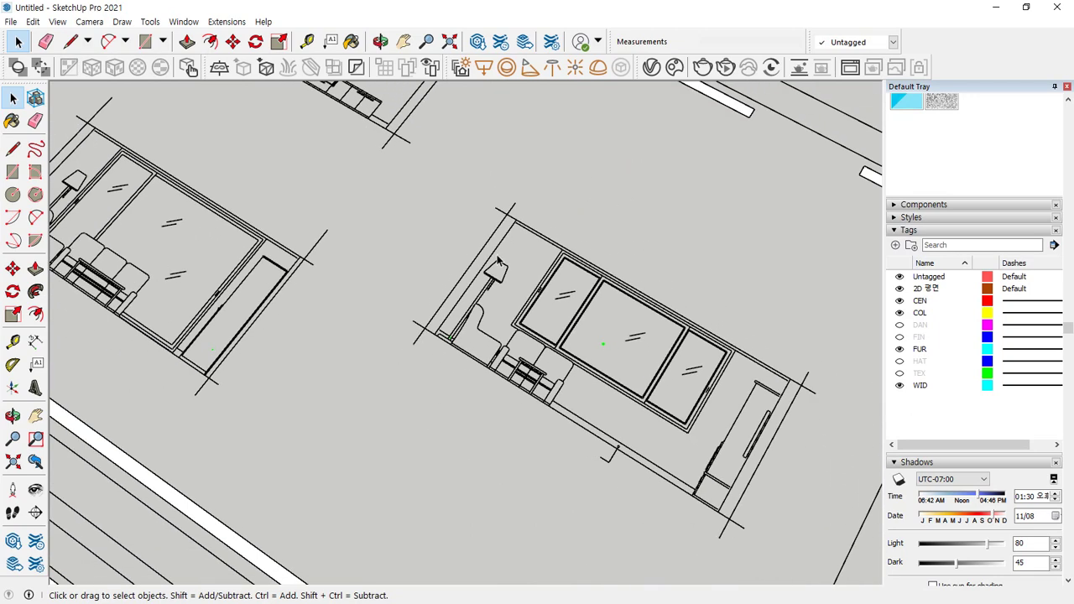
# Step: Delete the leftover leader line below the elevation with the three-pane window
pyautogui.scroll(3, 600, 346)
pyautogui.scroll(-3, 614, 354)
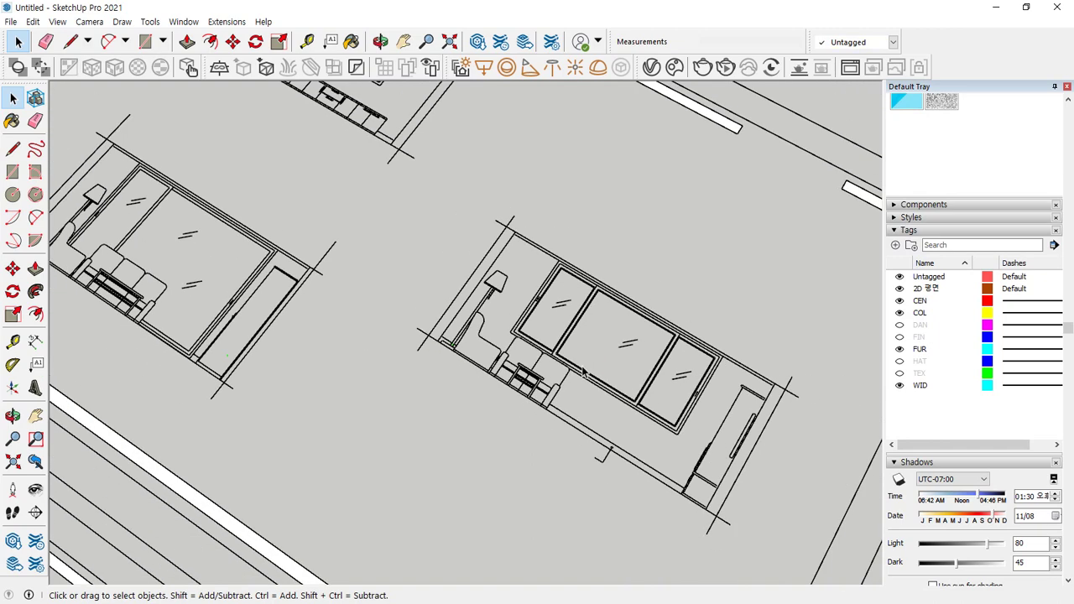
pyautogui.moveTo(585, 414); pyautogui.dragTo(622, 504)
pyautogui.scroll(-2, 283, 391)
pyautogui.moveTo(283, 391); pyautogui.dragTo(319, 411, button='middle')
pyautogui.press('space')
# Step: Delete the glass reflection marks from the two window panes in the sofa elevation that includes a door
pyautogui.scroll(2, 319, 411)
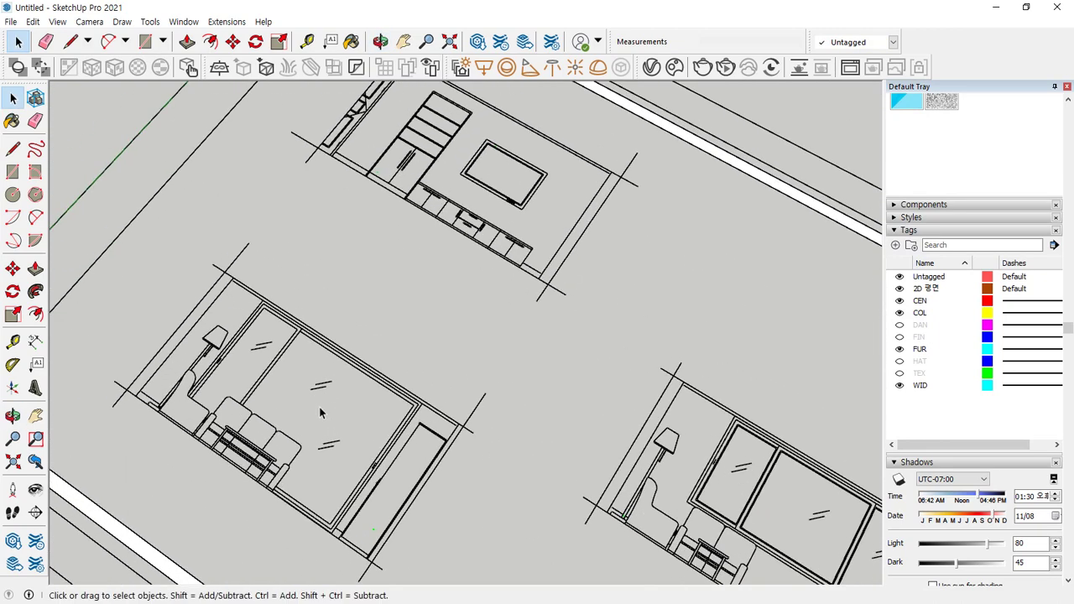
pyautogui.click(342, 460)
pyautogui.moveTo(345, 464); pyautogui.dragTo(345, 465)
pyautogui.moveTo(300, 372); pyautogui.dragTo(336, 467)
pyautogui.scroll(2, 250, 348)
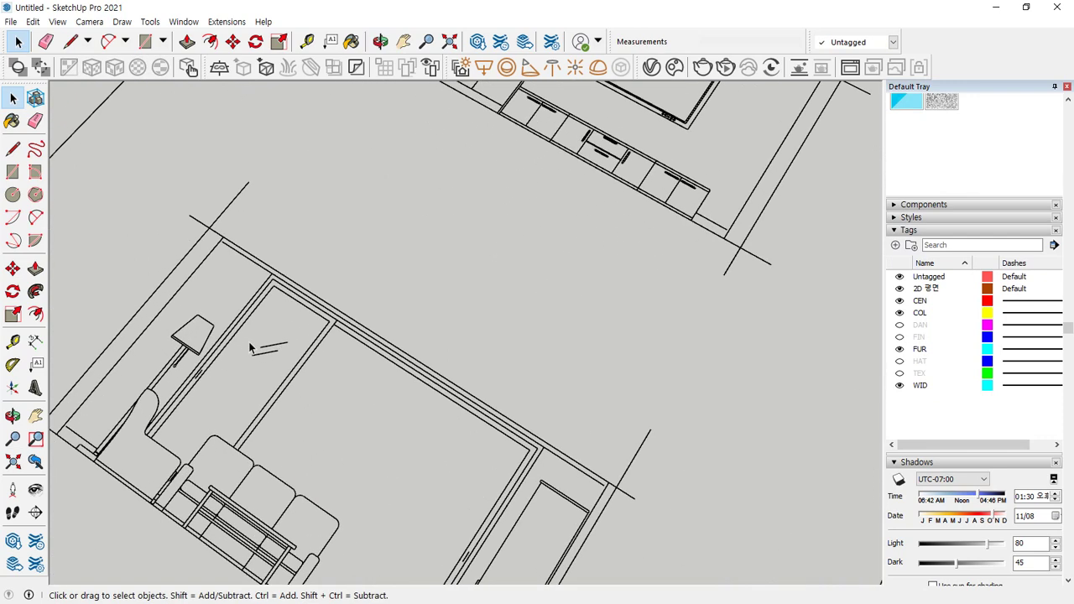
pyautogui.scroll(-5, 357, 415)
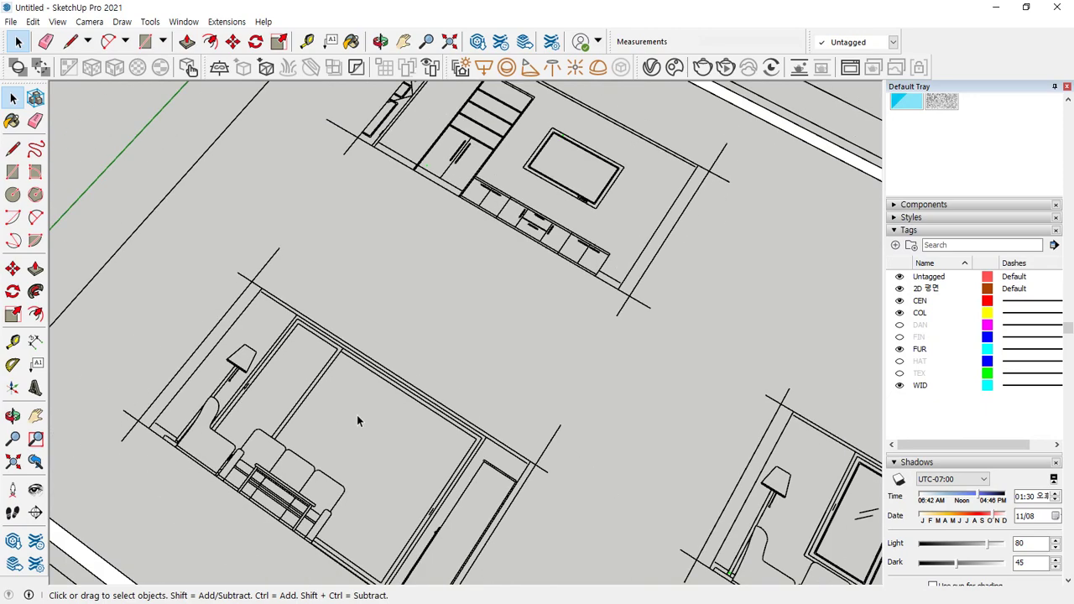
# Step: Delete the sheet frame lines and white bars between the floor plan and the elevations, including the border lines beside them
pyautogui.scroll(-1, 351, 410)
pyautogui.keyDown('shift'); pyautogui.moveTo(611, 408); pyautogui.dragTo(568, 281, button='middle'); pyautogui.keyUp('shift')
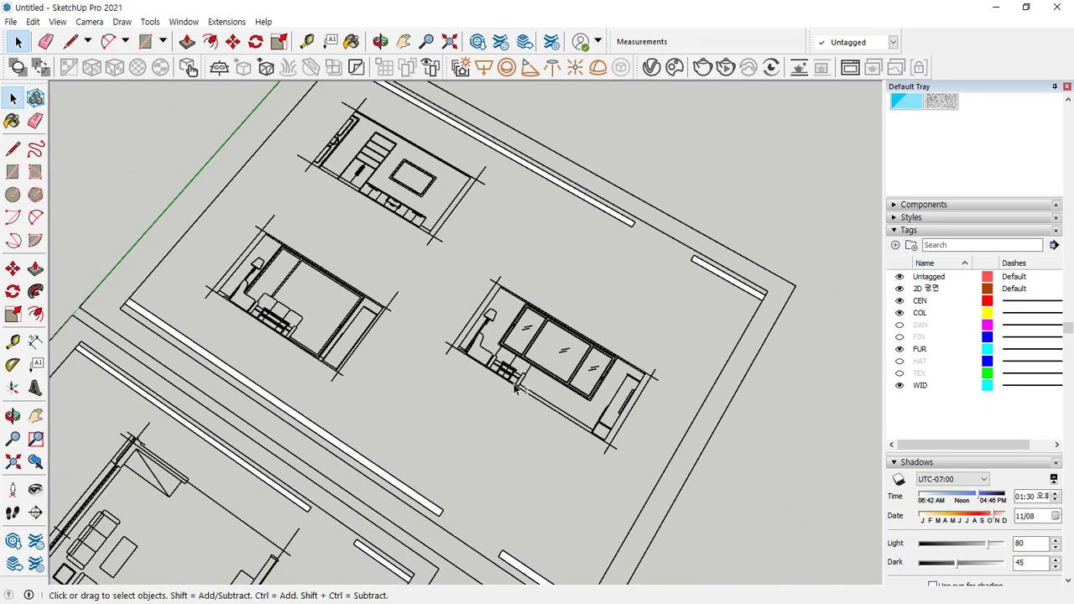
pyautogui.keyDown('shift'); pyautogui.moveTo(586, 428); pyautogui.dragTo(577, 456, button='middle'); pyautogui.keyUp('shift')
pyautogui.moveTo(506, 453); pyautogui.dragTo(429, 357)
pyautogui.press('Delete')
pyautogui.click(382, 385)
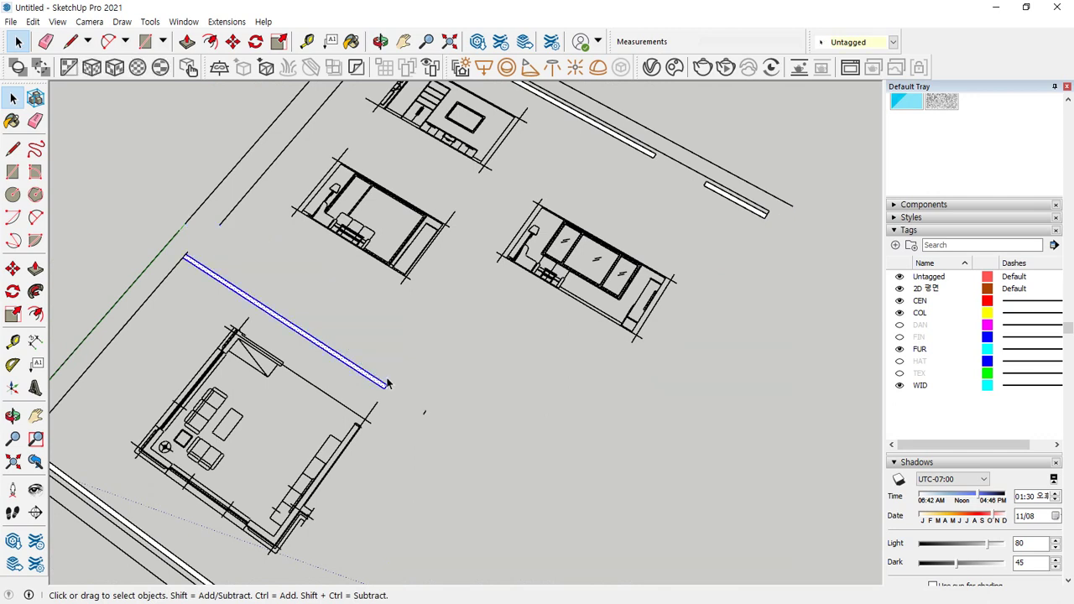
pyautogui.press('Delete')
pyautogui.moveTo(236, 267); pyautogui.dragTo(152, 192)
pyautogui.press('Delete')
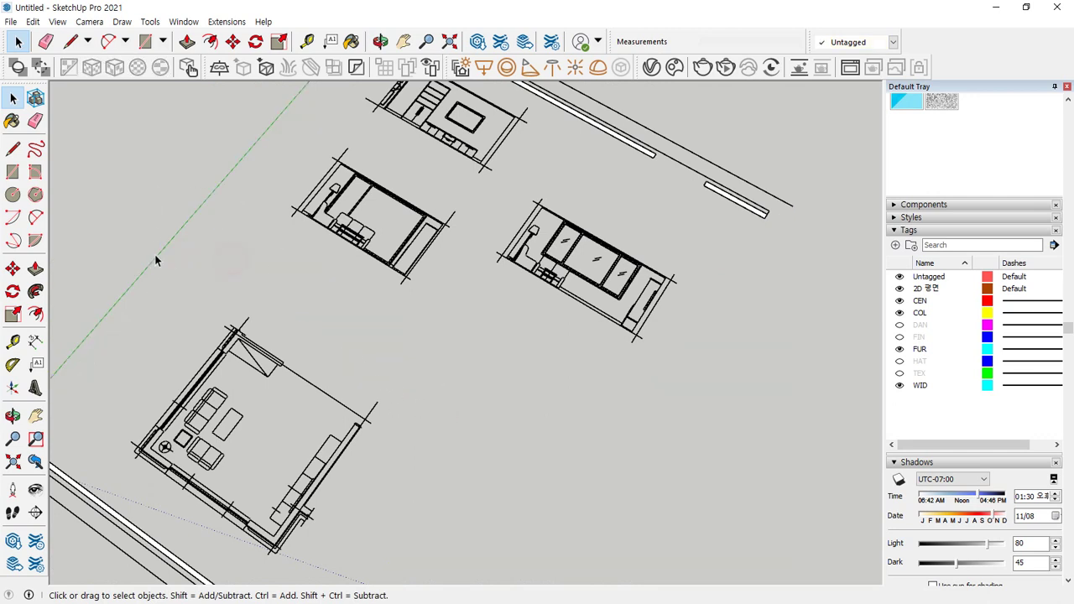
# Step: Delete the remaining sheet border lines and white bars above and beside the elevations
pyautogui.moveTo(732, 162); pyautogui.dragTo(730, 162)
pyautogui.press('Delete')
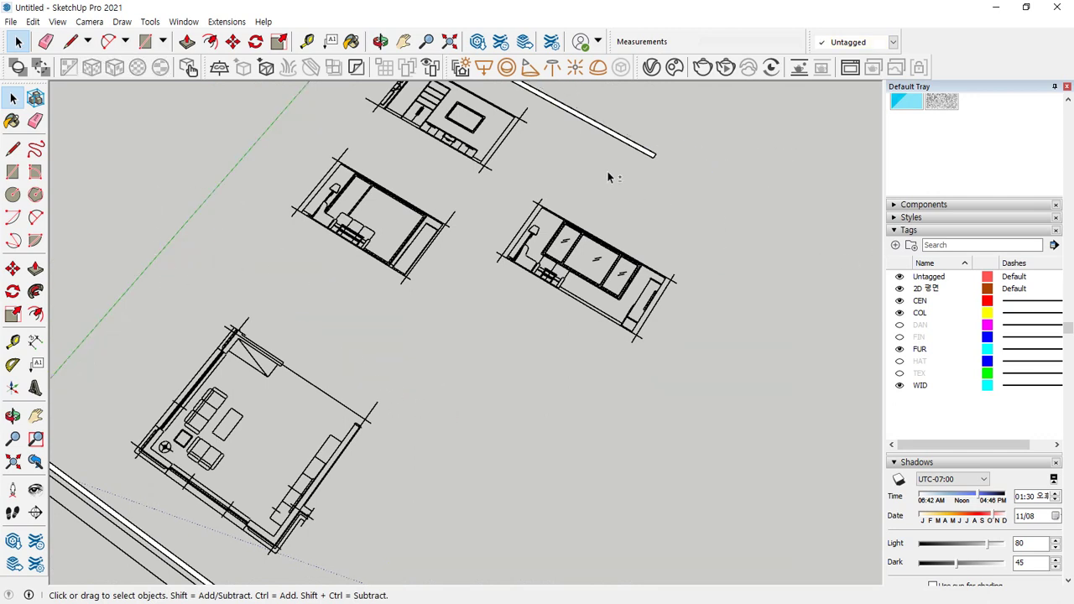
pyautogui.keyDown('shift'); pyautogui.moveTo(607, 172); pyautogui.dragTo(562, 325, button='middle'); pyautogui.keyUp('shift')
pyautogui.moveTo(644, 319); pyautogui.dragTo(581, 253)
pyautogui.press('Delete')
pyautogui.moveTo(398, 127); pyautogui.dragTo(325, 171)
pyautogui.press('Delete')
# Step: Delete the leftover white bars and stray fragments below the floor plan
pyautogui.scroll(-2, 318, 252)
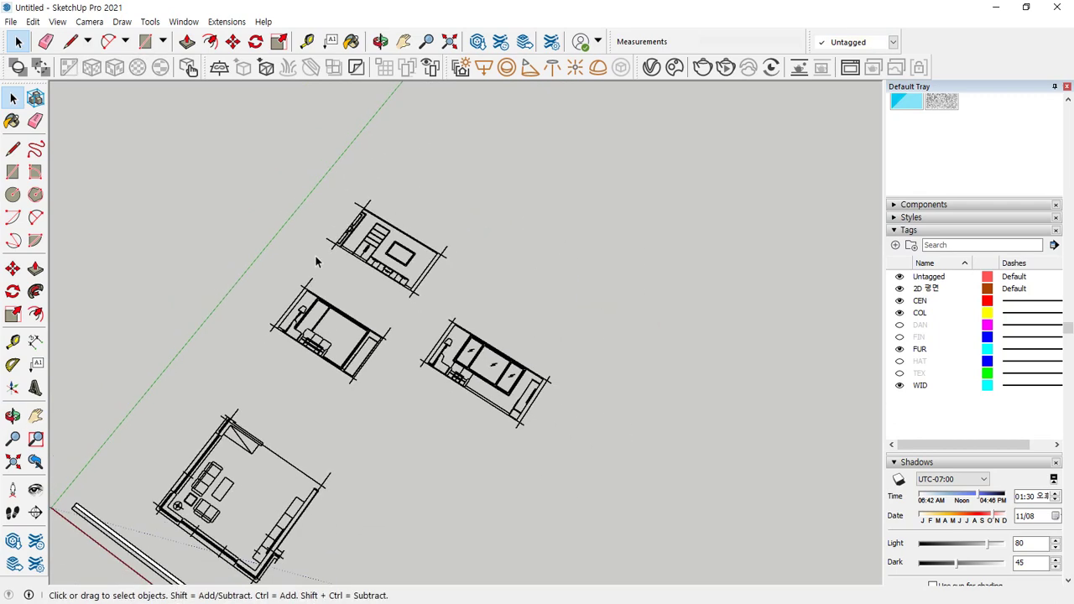
pyautogui.moveTo(316, 262); pyautogui.dragTo(350, 226, button='middle')
pyautogui.click(225, 321)
pyautogui.press('Delete')
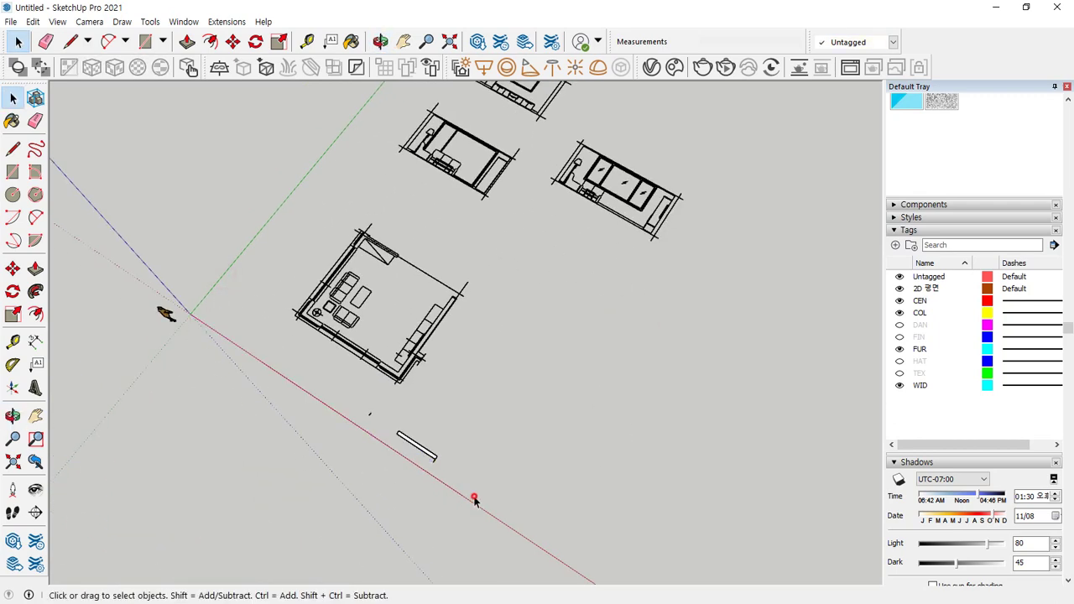
pyautogui.moveTo(474, 499); pyautogui.dragTo(352, 405)
pyautogui.press('Delete')
# Step: Delete the centre lines along the open side of the floor plan, between the closet wall and the cabinet wall
pyautogui.scroll(5, 425, 285)
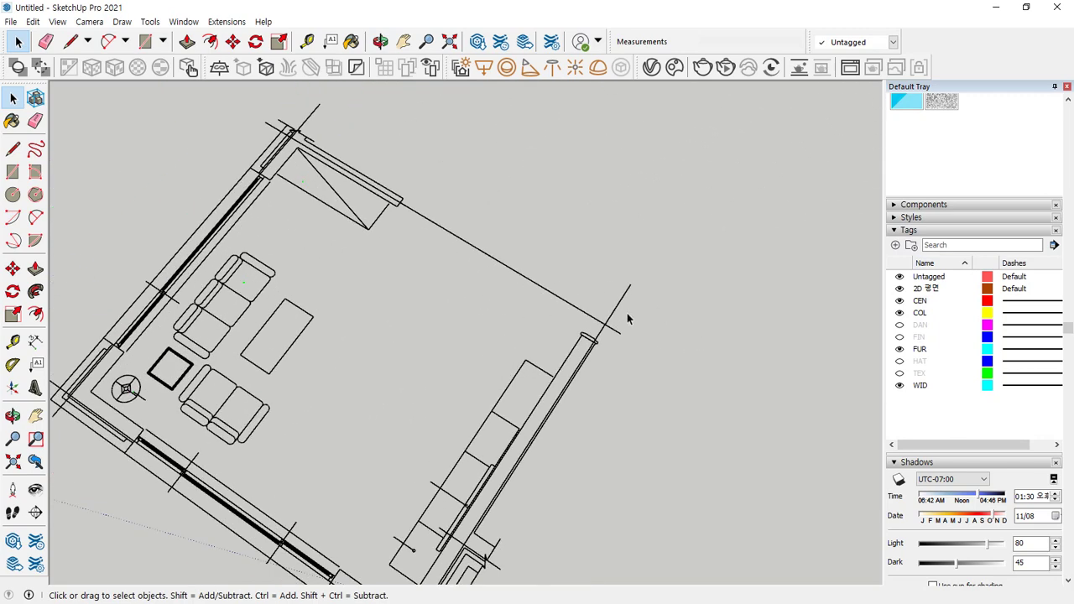
pyautogui.click(620, 311)
pyautogui.press('Delete')
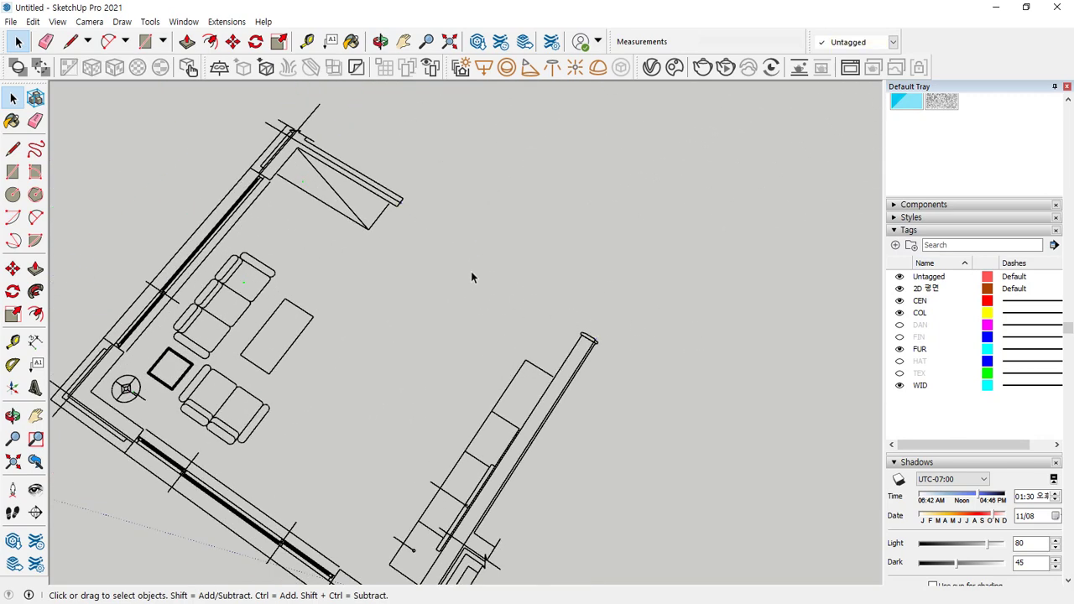
# Step: Delete the centre line pieces running through the floor plan wall behind the closet with the diagonal line
pyautogui.scroll(4, 295, 112)
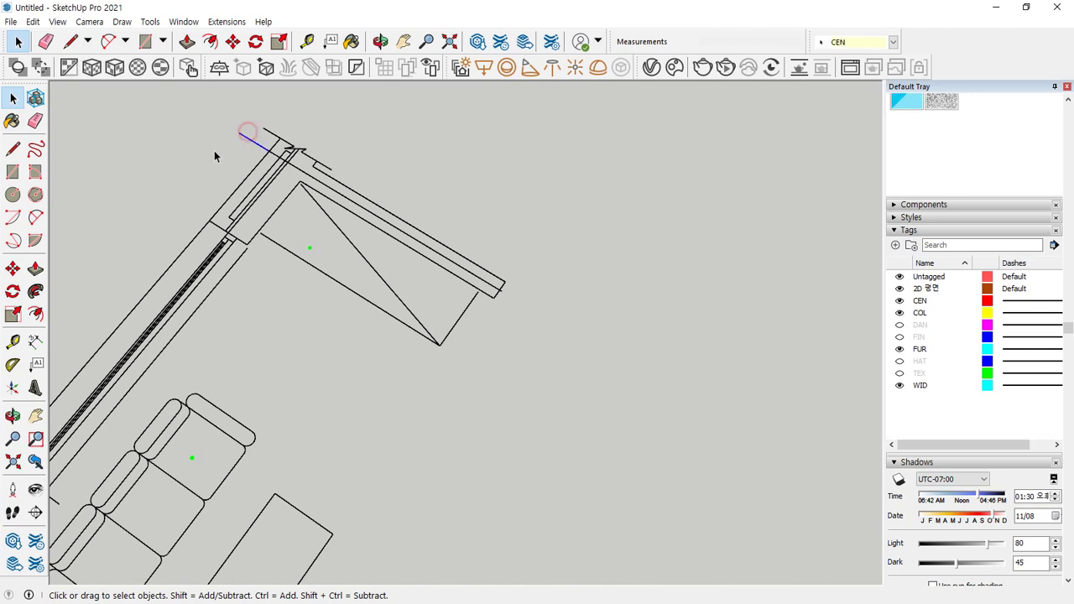
pyautogui.scroll(2, 267, 177)
pyautogui.click(283, 140)
pyautogui.click(348, 181)
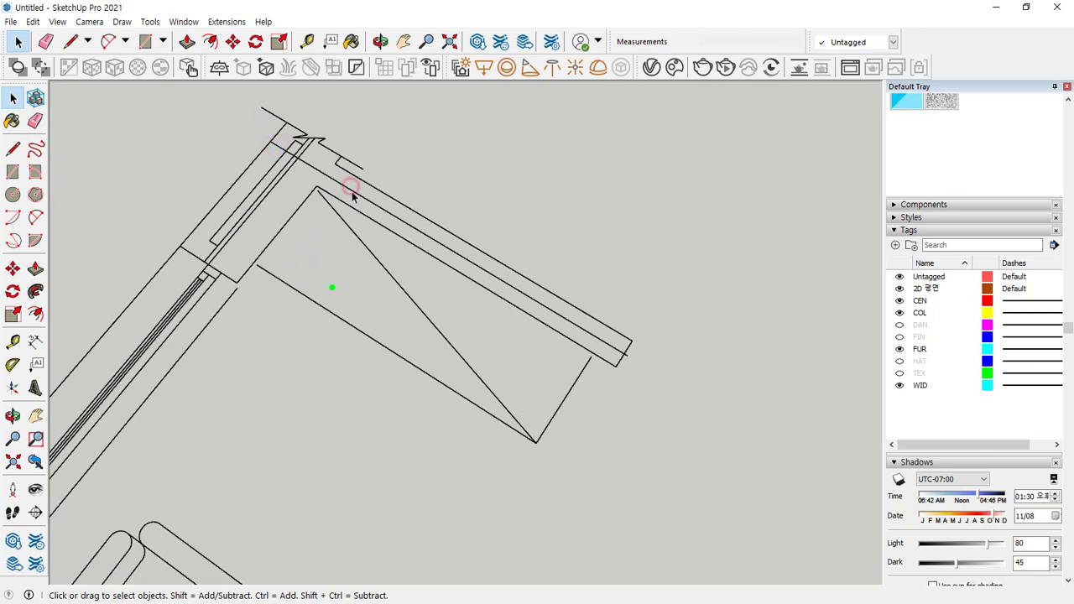
pyautogui.moveTo(323, 265); pyautogui.dragTo(347, 299)
pyautogui.click(475, 274)
pyautogui.click(607, 336)
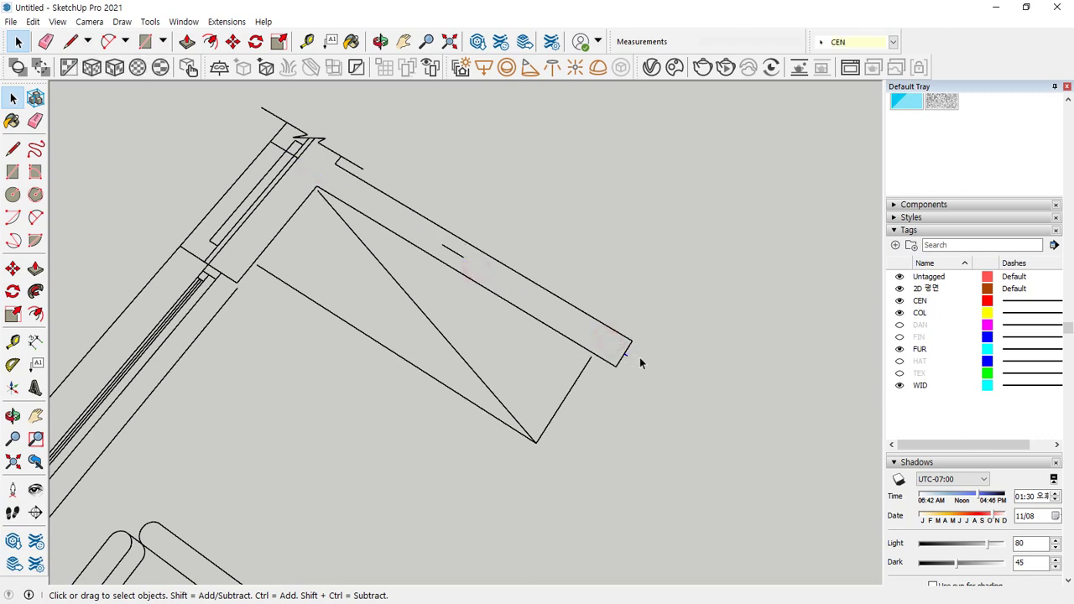
pyautogui.press('Delete')
pyautogui.moveTo(420, 228); pyautogui.dragTo(471, 283)
pyautogui.press('Delete')
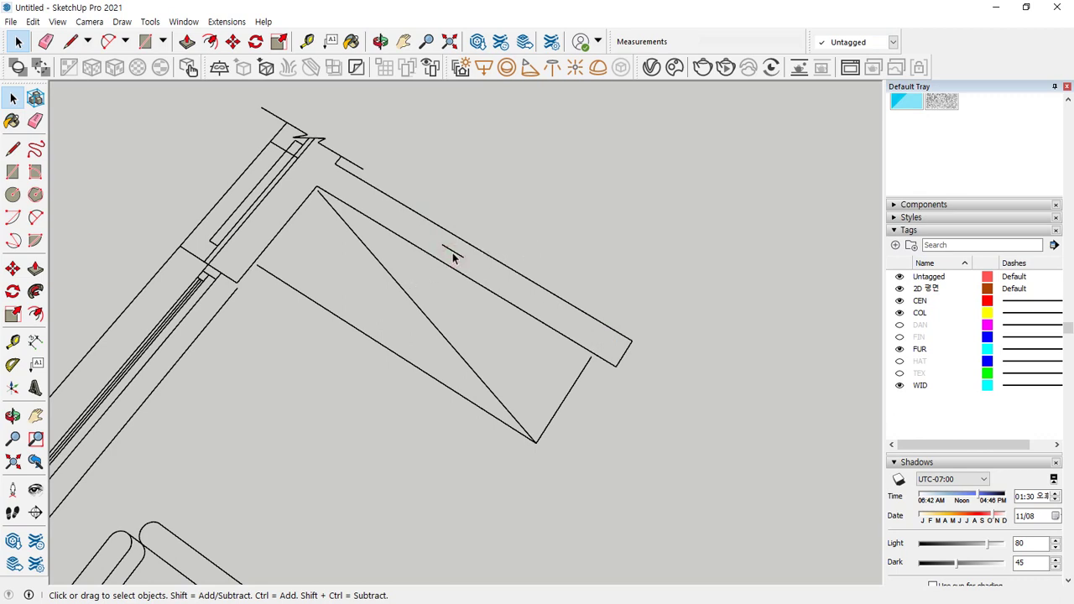
pyautogui.moveTo(439, 245); pyautogui.dragTo(472, 265)
pyautogui.press('Delete')
# Step: Erase the centre line stubs projecting from the four corners of the sofa elevation that includes a door
pyautogui.scroll(-6, 555, 248)
pyautogui.moveTo(553, 252); pyautogui.dragTo(457, 252, button='middle')
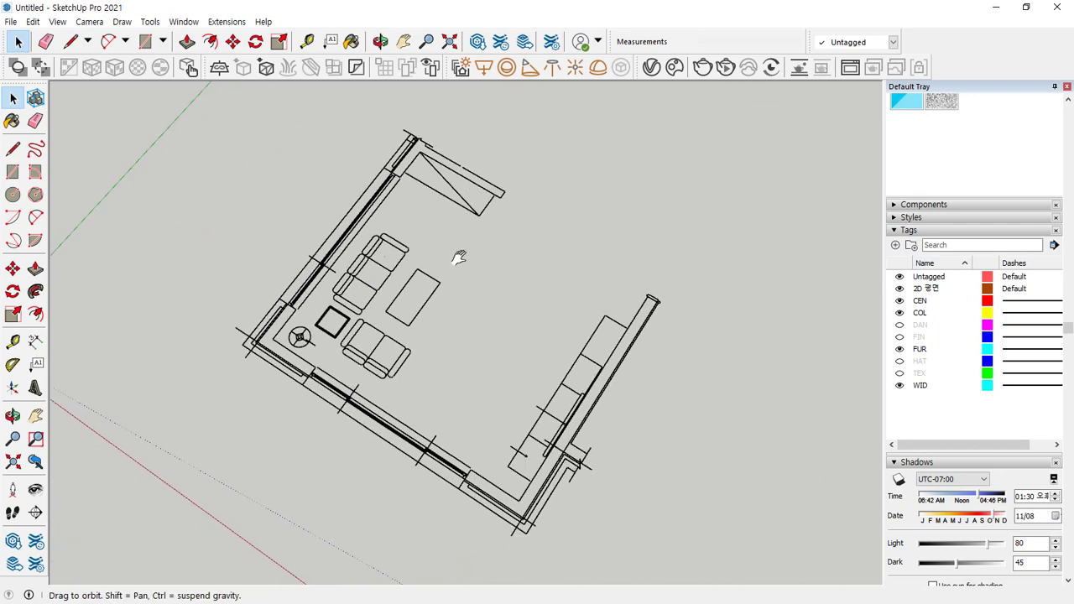
pyautogui.keyDown('shift'); pyautogui.moveTo(504, 310); pyautogui.dragTo(289, 558, button='middle'); pyautogui.keyUp('shift')
pyautogui.keyDown('shift'); pyautogui.moveTo(445, 262); pyautogui.dragTo(382, 472, button='middle'); pyautogui.keyUp('shift')
pyautogui.scroll(4, 260, 381)
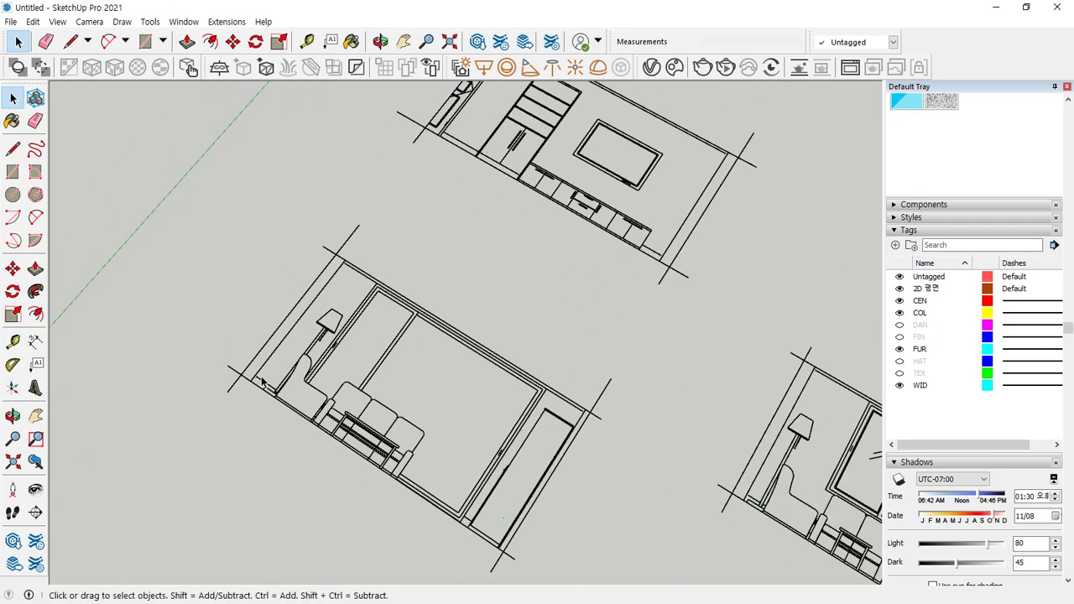
pyautogui.press('e')
pyautogui.click(232, 373)
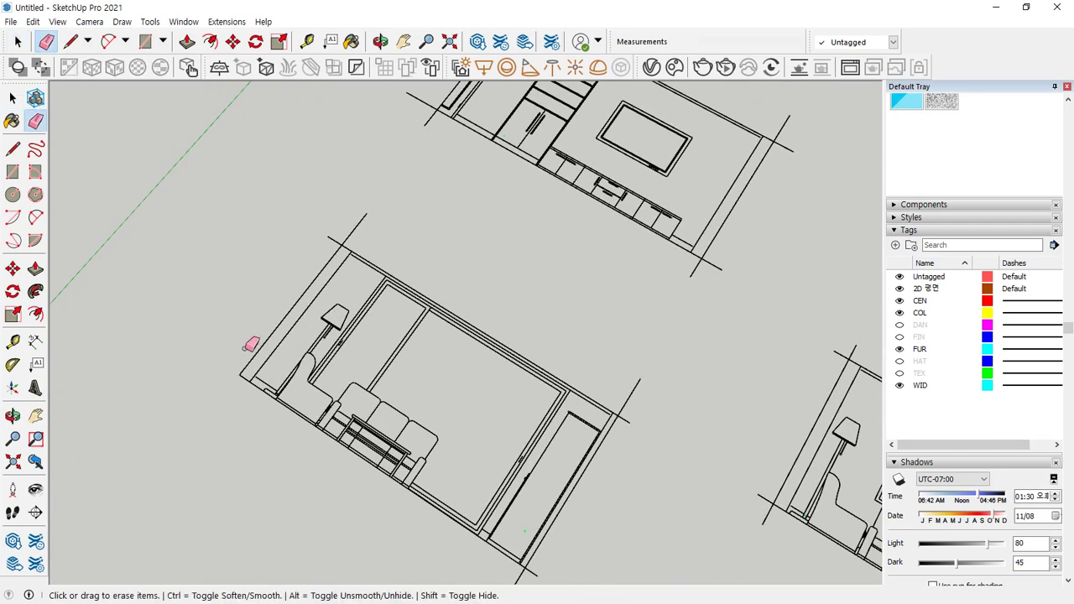
pyautogui.click(355, 228)
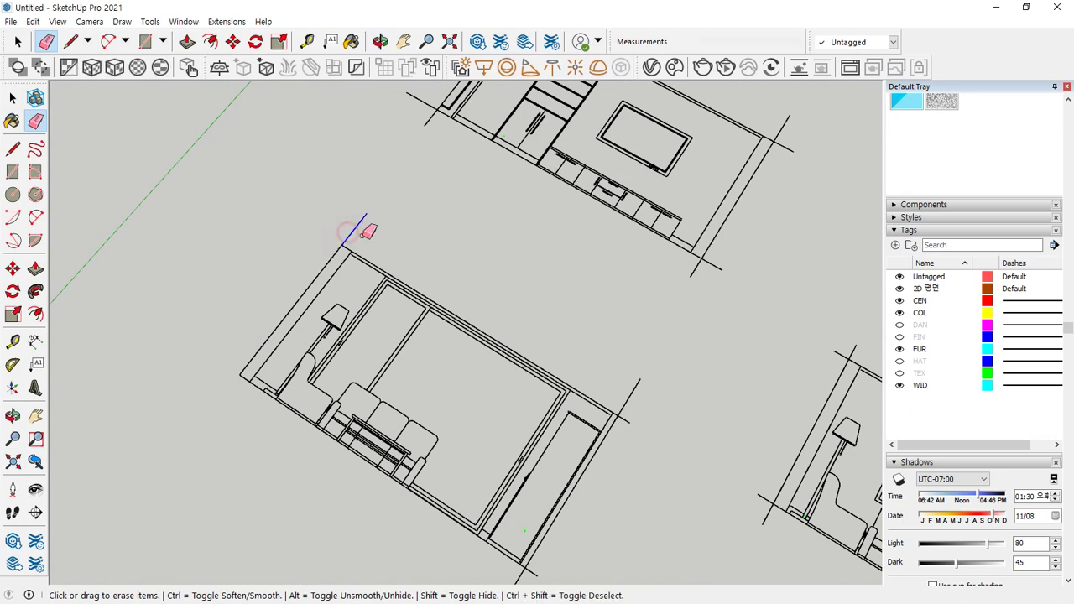
pyautogui.click(628, 401)
pyautogui.keyDown('shift'); pyautogui.moveTo(630, 411); pyautogui.dragTo(626, 298, button='middle'); pyautogui.keyUp('shift')
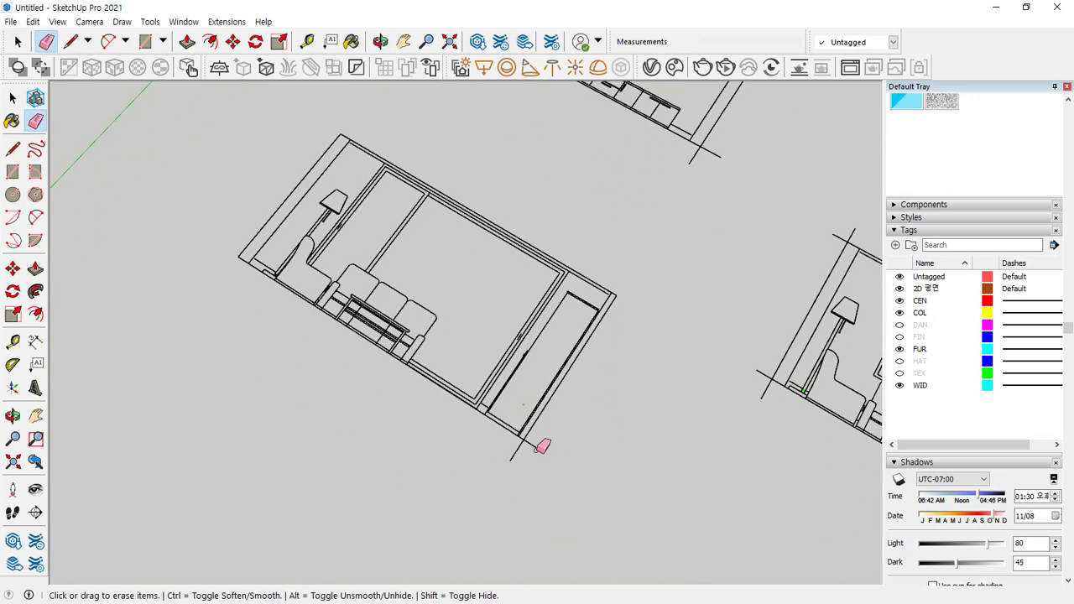
pyautogui.moveTo(507, 461); pyautogui.dragTo(506, 461)
# Step: Erase the centre line stubs projecting from the four corners of the TV wall elevation
pyautogui.moveTo(547, 317)
pyautogui.keyDown('shift'); pyautogui.mouseDown(button='middle')
pyautogui.moveTo(482, 382)
pyautogui.moveTo(394, 575)
pyautogui.mouseUp(button='middle'); pyautogui.keyUp('shift')
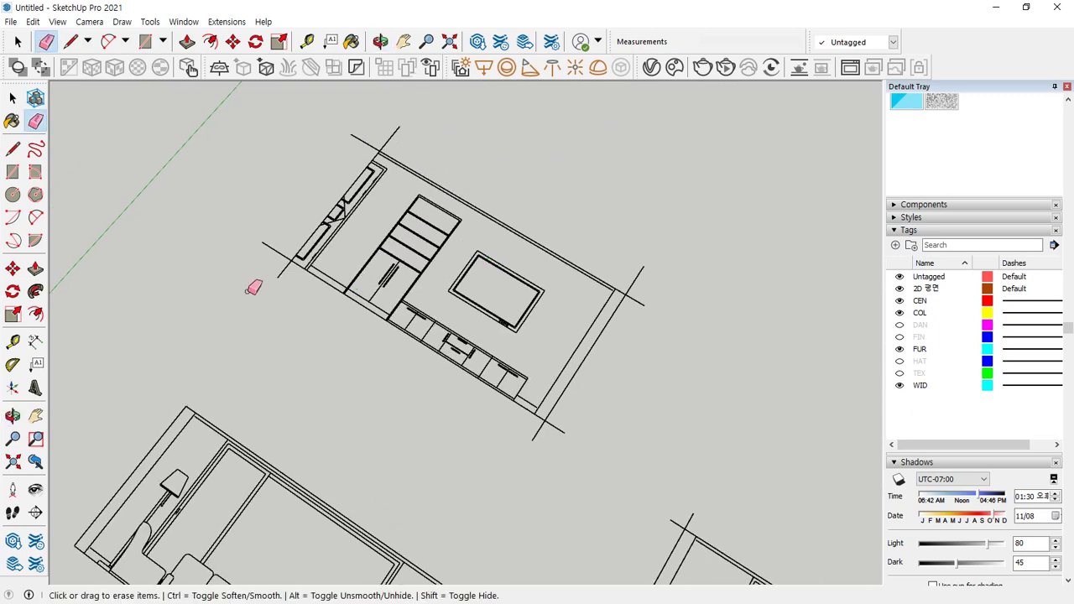
pyautogui.moveTo(272, 243); pyautogui.dragTo(288, 260)
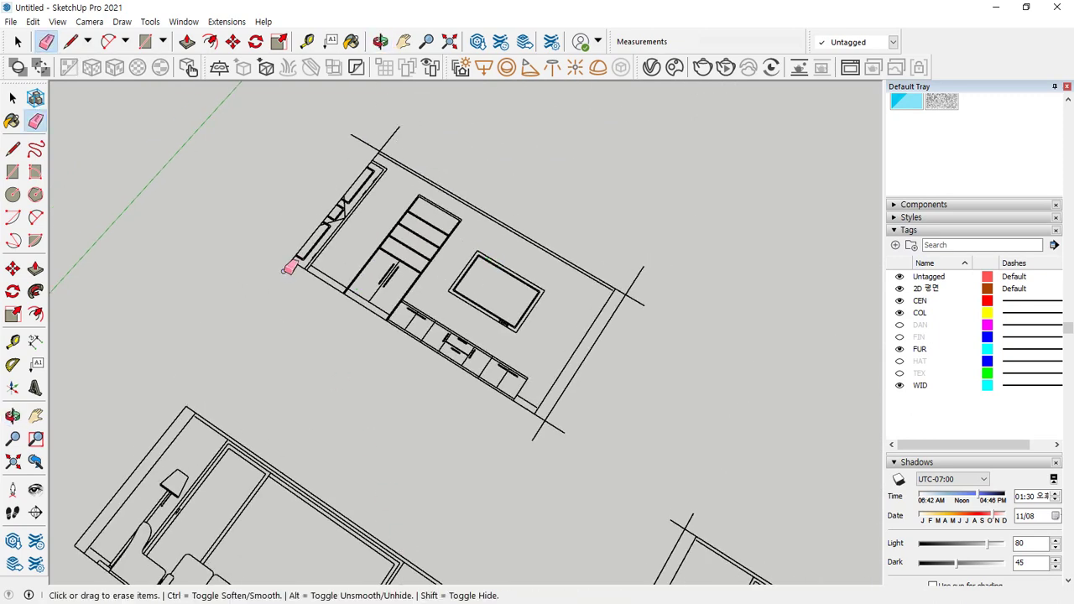
pyautogui.click(400, 137)
pyautogui.moveTo(630, 260); pyautogui.dragTo(642, 307)
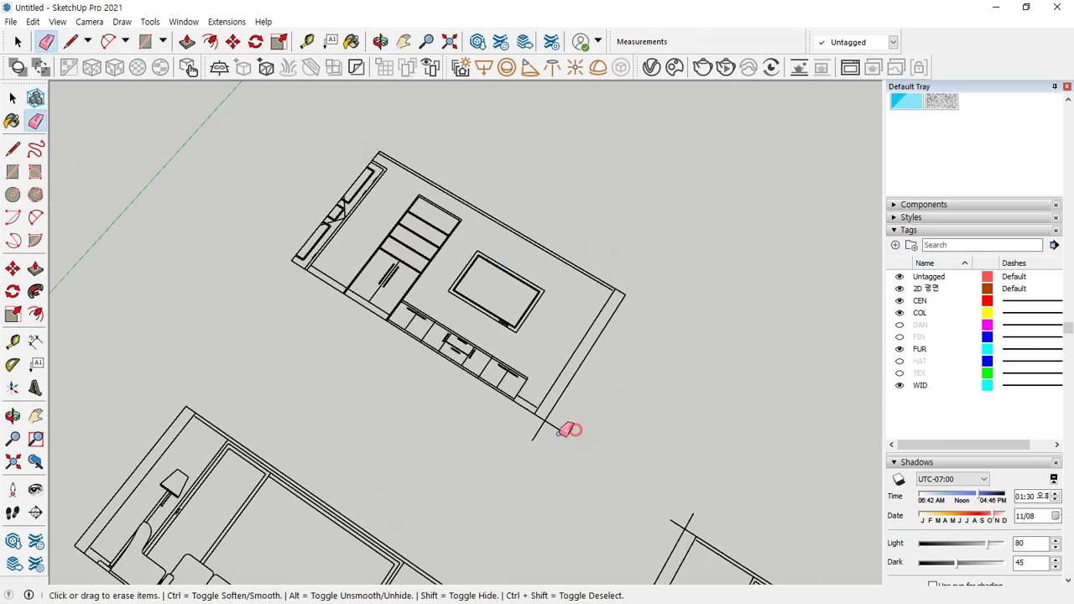
pyautogui.moveTo(568, 429); pyautogui.dragTo(529, 438)
# Step: Erase the centre line stubs projecting from the four corners of the three-pane window elevation
pyautogui.moveTo(525, 487)
pyautogui.mouseDown(button='middle')
pyautogui.moveTo(478, 384)
pyautogui.moveTo(355, 278)
pyautogui.mouseUp(button='middle')
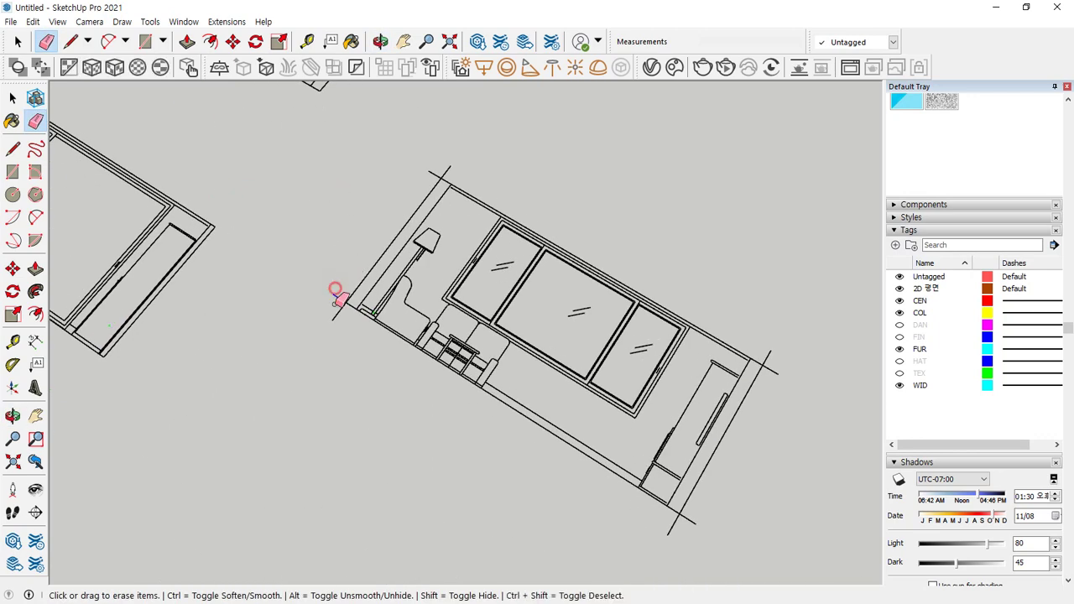
pyautogui.moveTo(434, 167); pyautogui.dragTo(449, 170)
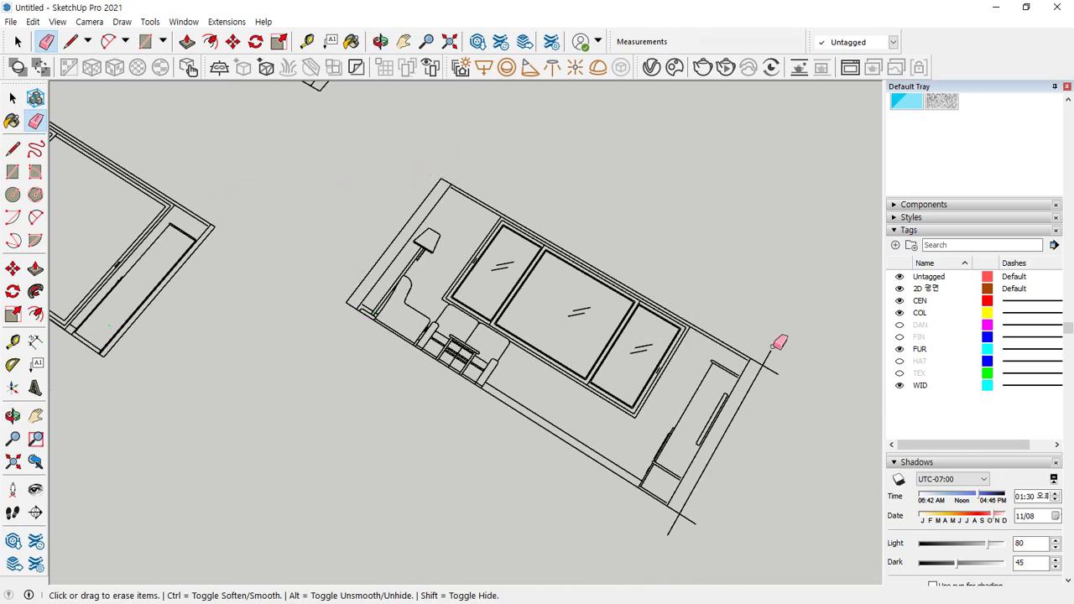
pyautogui.moveTo(769, 361); pyautogui.dragTo(773, 378)
pyautogui.moveTo(699, 514); pyautogui.dragTo(653, 543)
pyautogui.scroll(-5, 470, 480)
pyautogui.moveTo(295, 492)
pyautogui.keyDown('shift'); pyautogui.mouseDown(button='middle')
pyautogui.moveTo(420, 412)
pyautogui.moveTo(411, 374)
pyautogui.moveTo(412, 386)
pyautogui.moveTo(430, 351)
pyautogui.mouseUp(button='middle'); pyautogui.keyUp('shift')
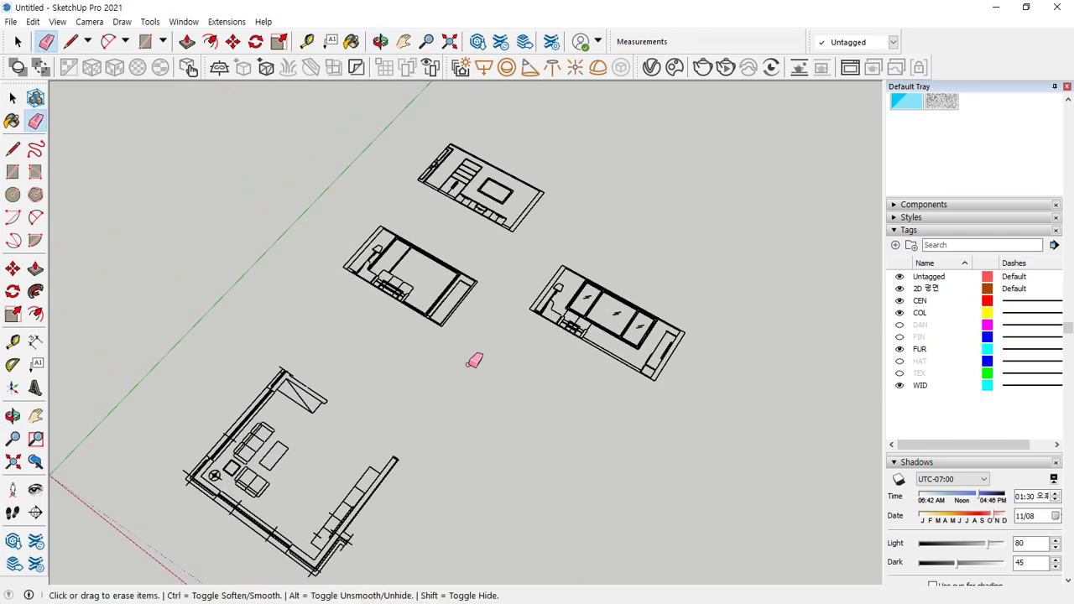
pyautogui.press('ctrl')
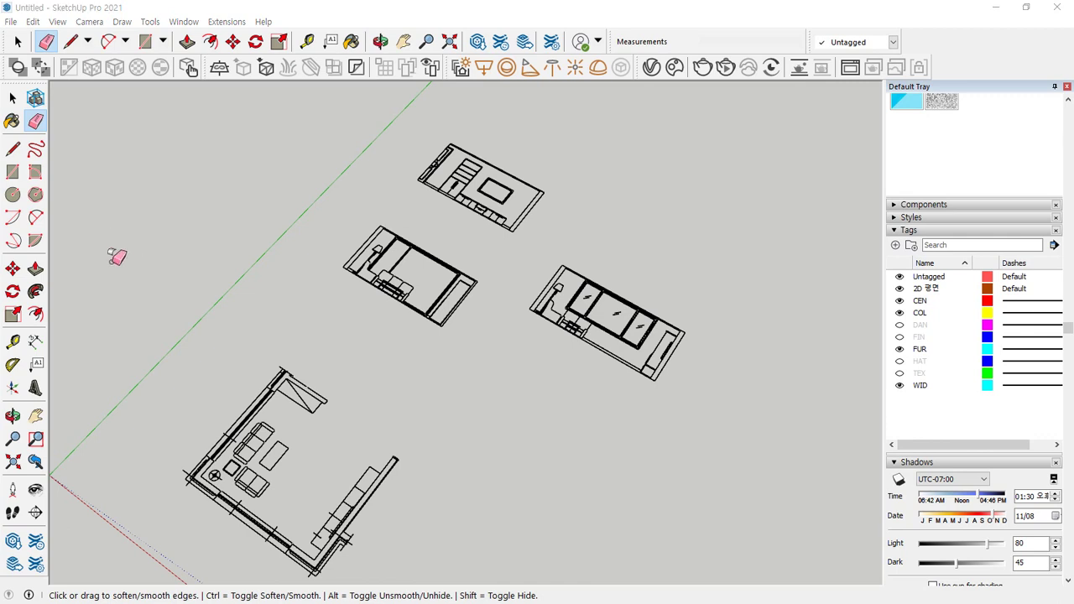
pyautogui.scroll(-1, 192, 338)
pyautogui.click(12, 99)
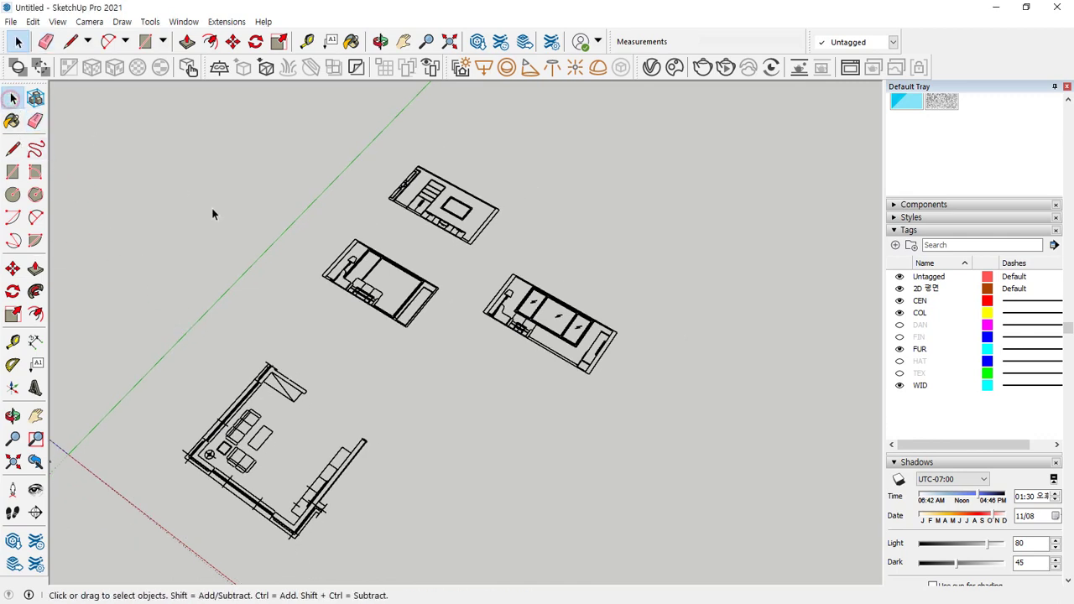
pyautogui.moveTo(144, 349); pyautogui.dragTo(394, 578)
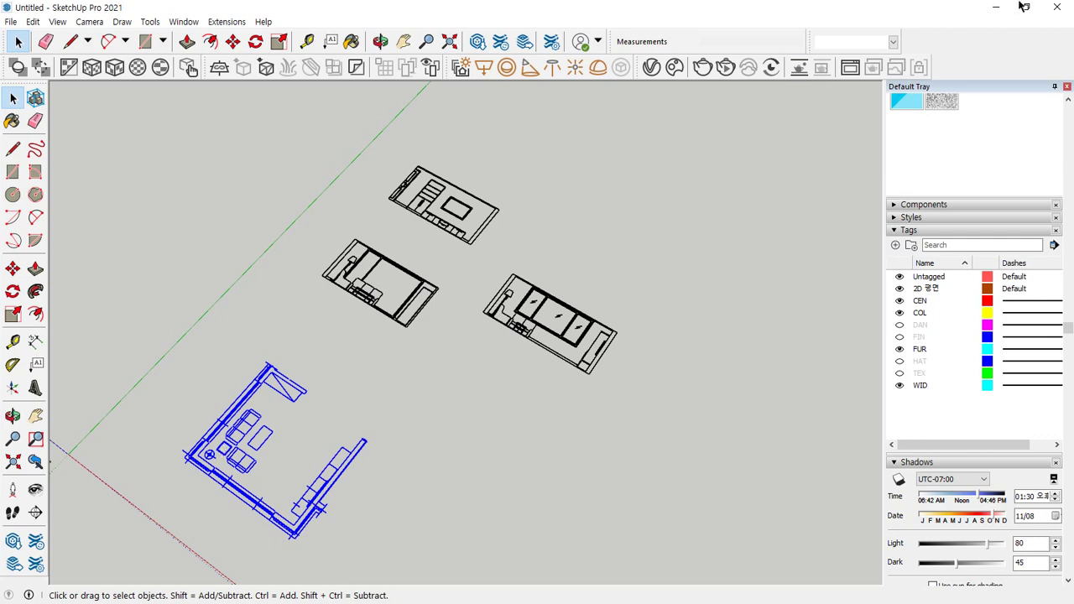
pyautogui.click(767, 156)
# Step: Make 2D 평면 the active tag and select the whole floor plan together with all three elevations
pyautogui.click(894, 42)
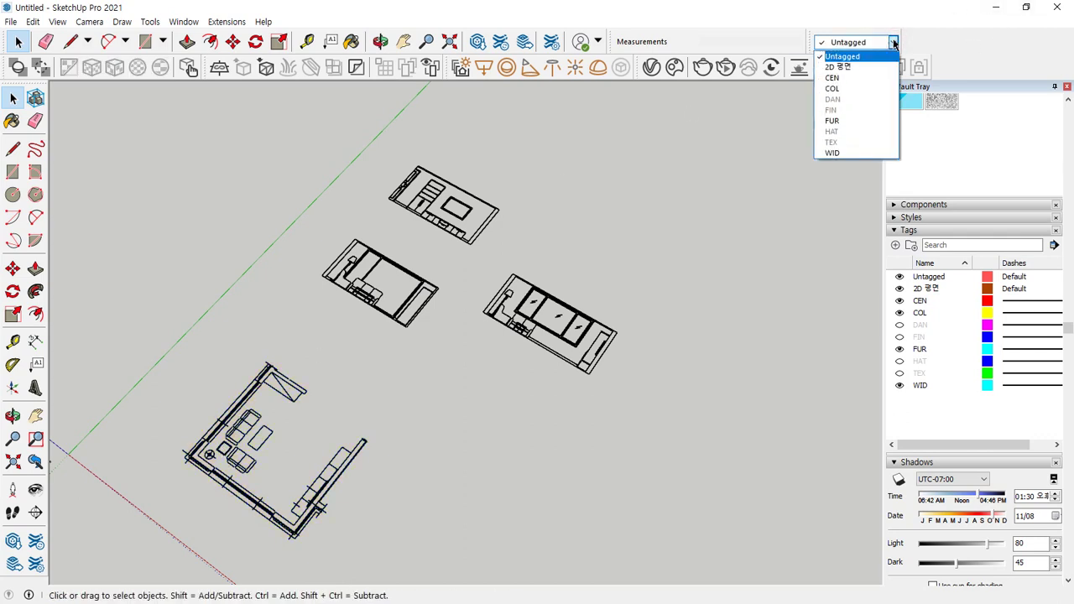
pyautogui.click(880, 67)
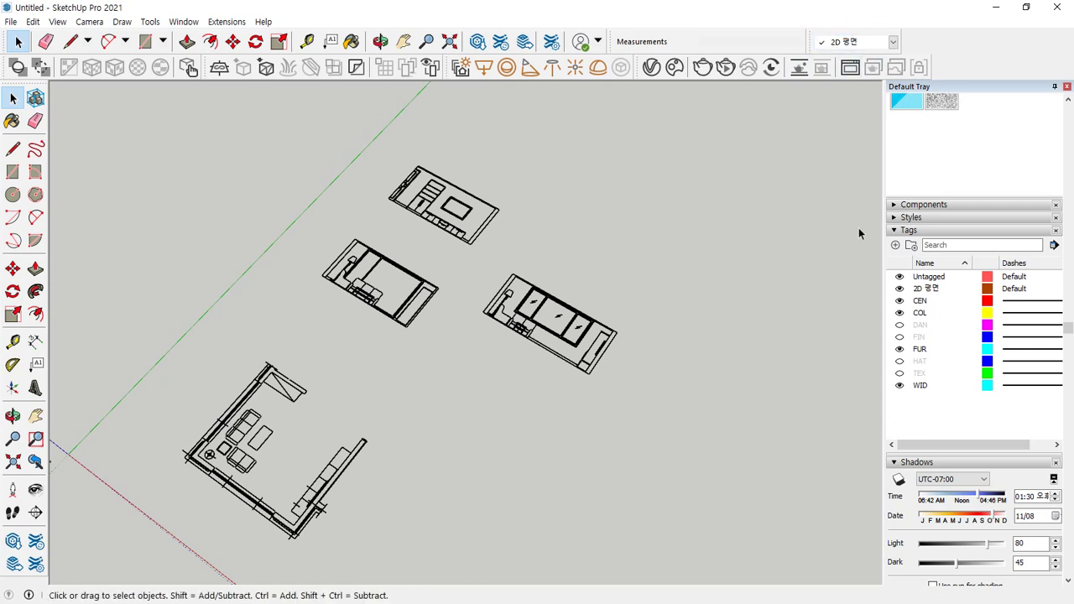
pyautogui.hotkey('ctrl', 'a')
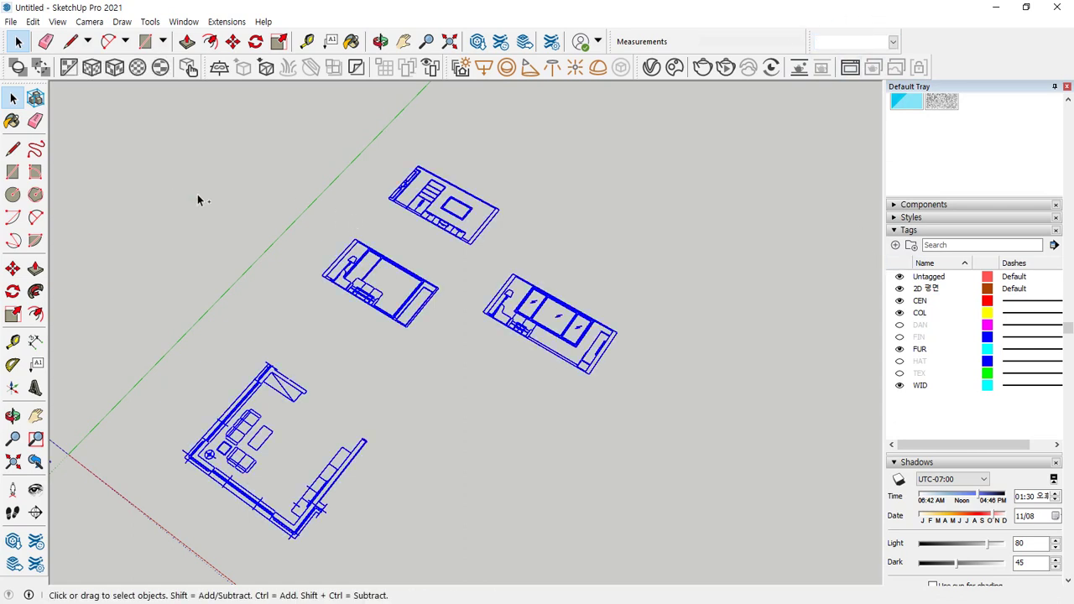
pyautogui.moveTo(374, 542)
pyautogui.mouseDown()
pyautogui.moveTo(182, 512)
pyautogui.moveTo(520, 125)
pyautogui.moveTo(495, 501)
pyautogui.moveTo(454, 514)
pyautogui.mouseUp()
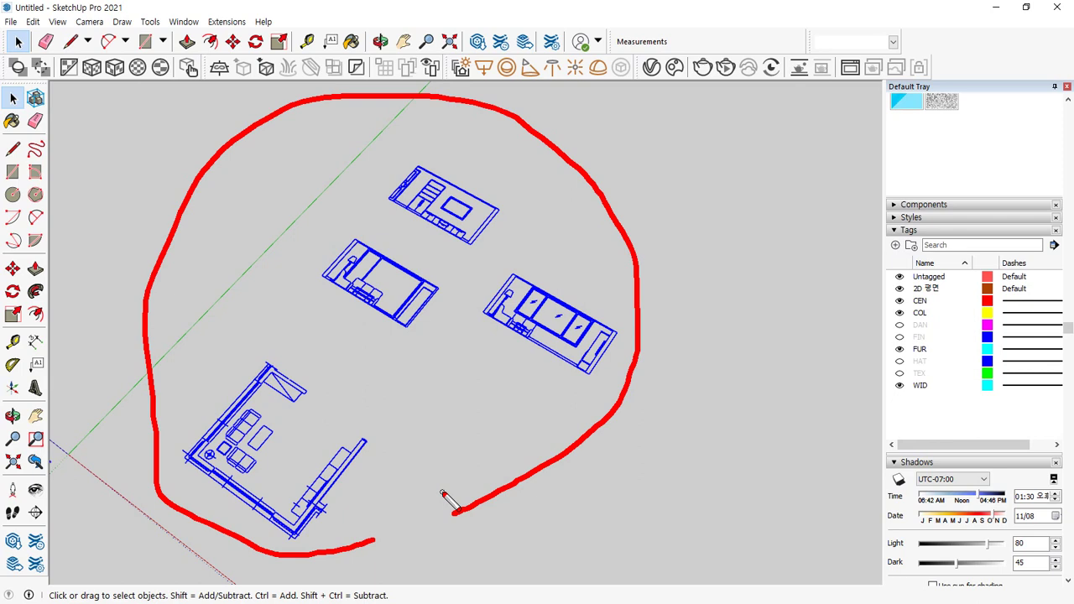
pyautogui.press('Escape')
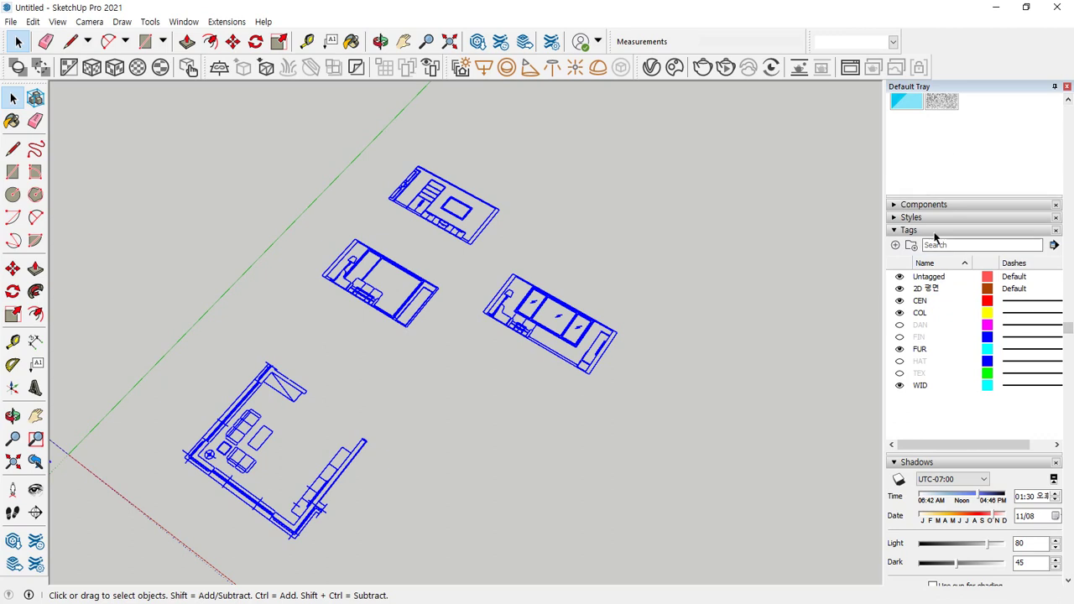
# Step: Assign the selected drawings to the 2D 평면 tag and delete the tags CEN through WID along with their remaining entities
pyautogui.click(893, 42)
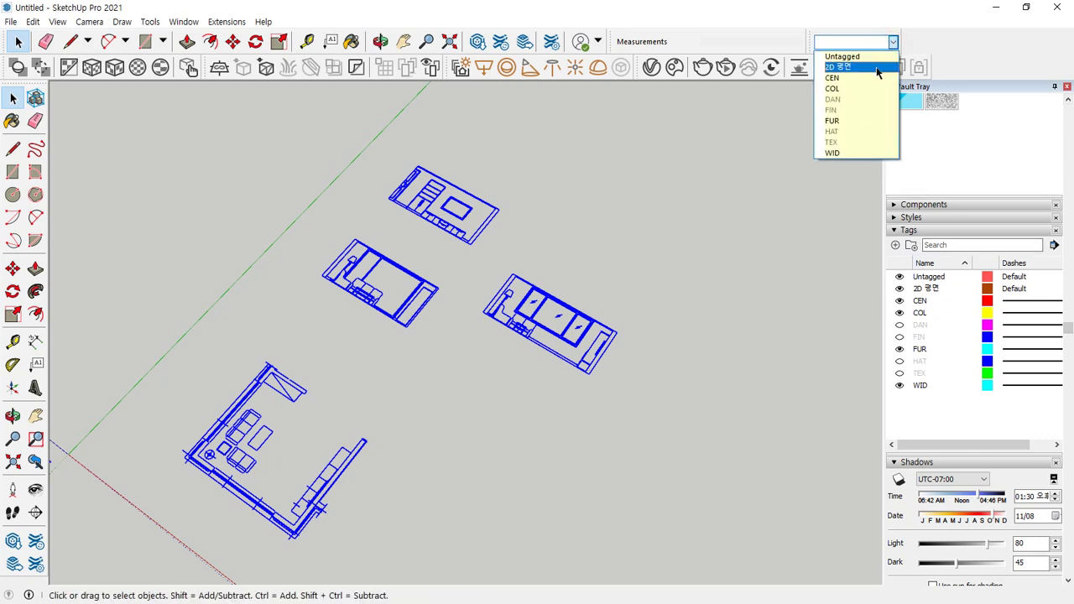
pyautogui.click(878, 67)
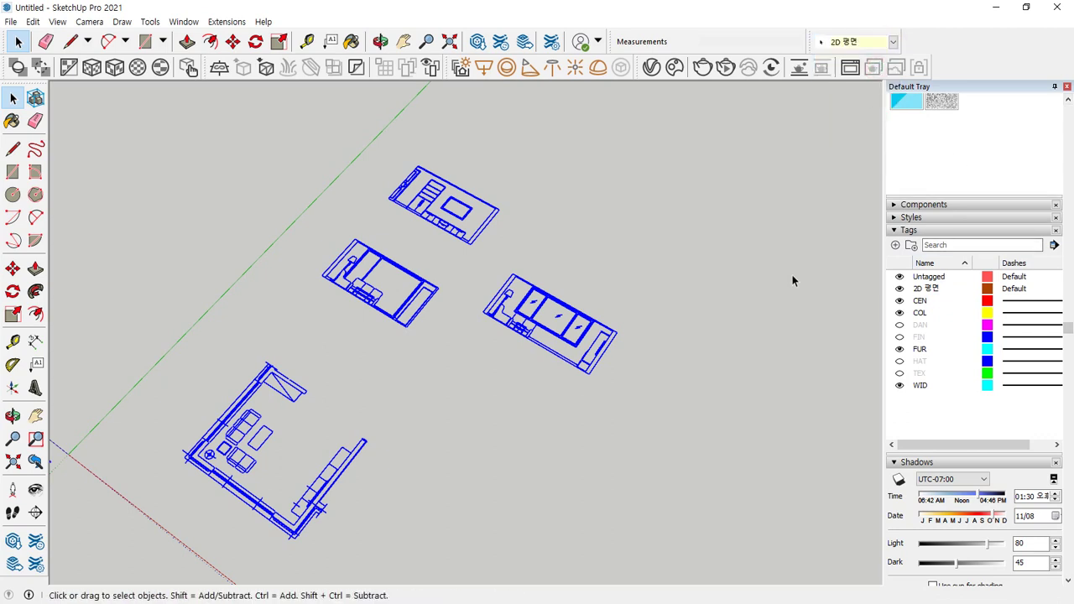
pyautogui.click(921, 303)
pyautogui.keyDown('shift'); pyautogui.click(915, 388); pyautogui.keyUp('shift')
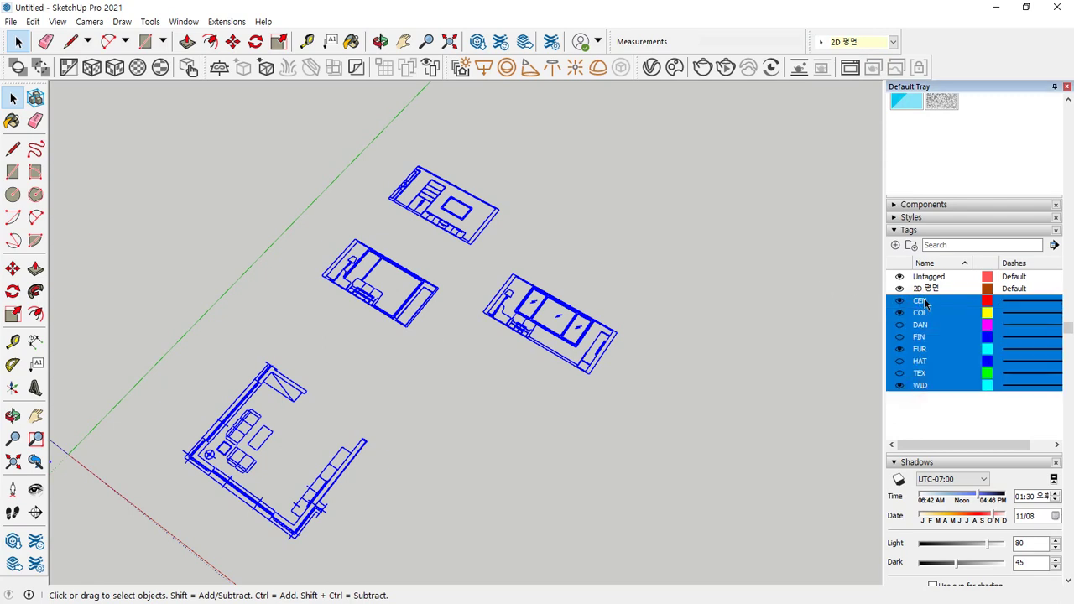
pyautogui.rightClick(920, 318)
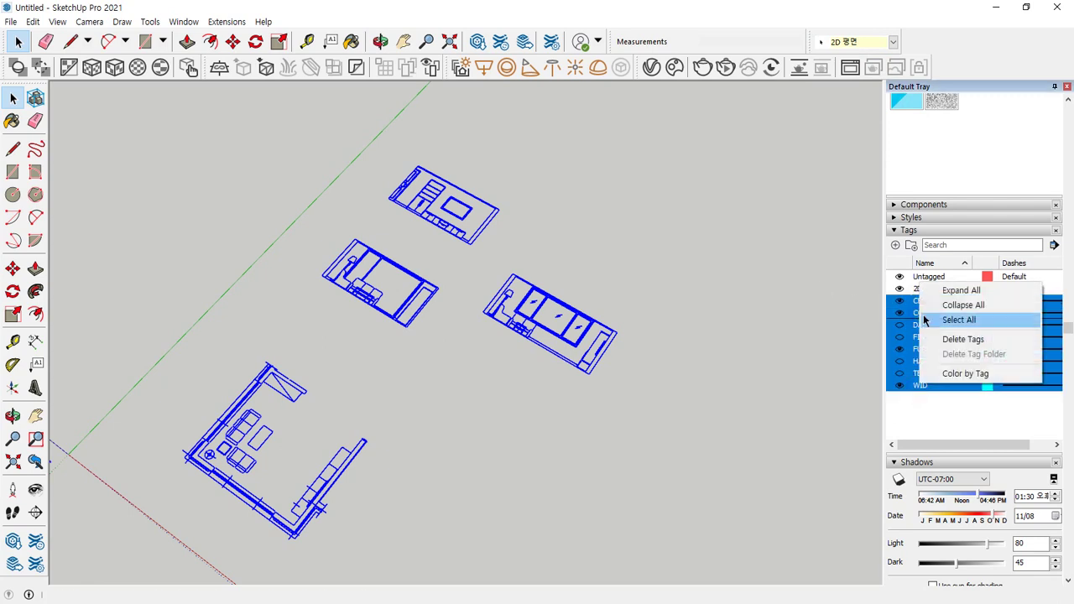
pyautogui.click(978, 342)
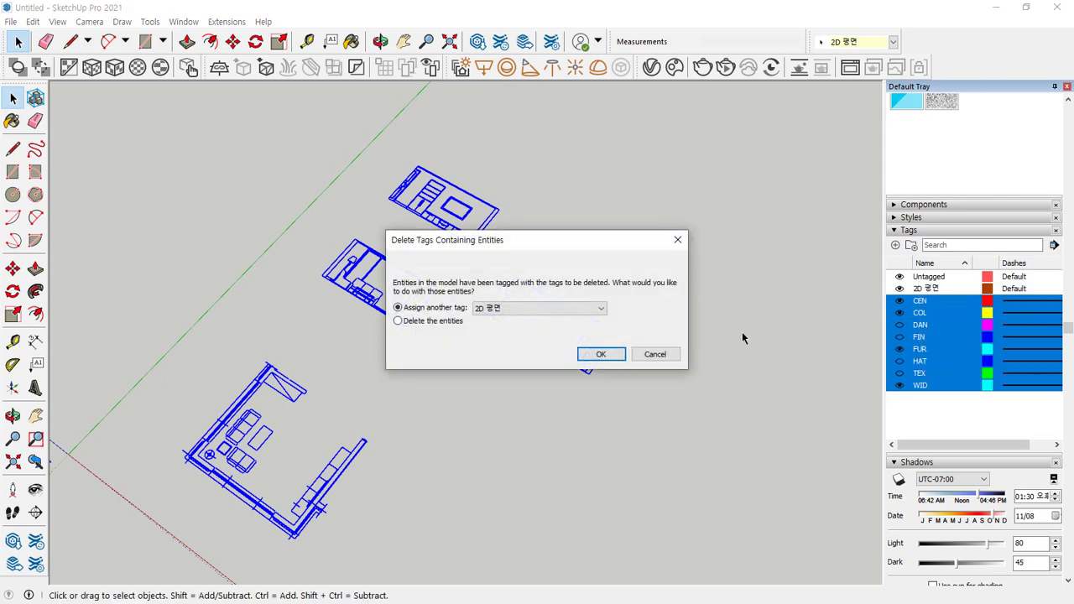
pyautogui.click(419, 323)
pyautogui.click(599, 354)
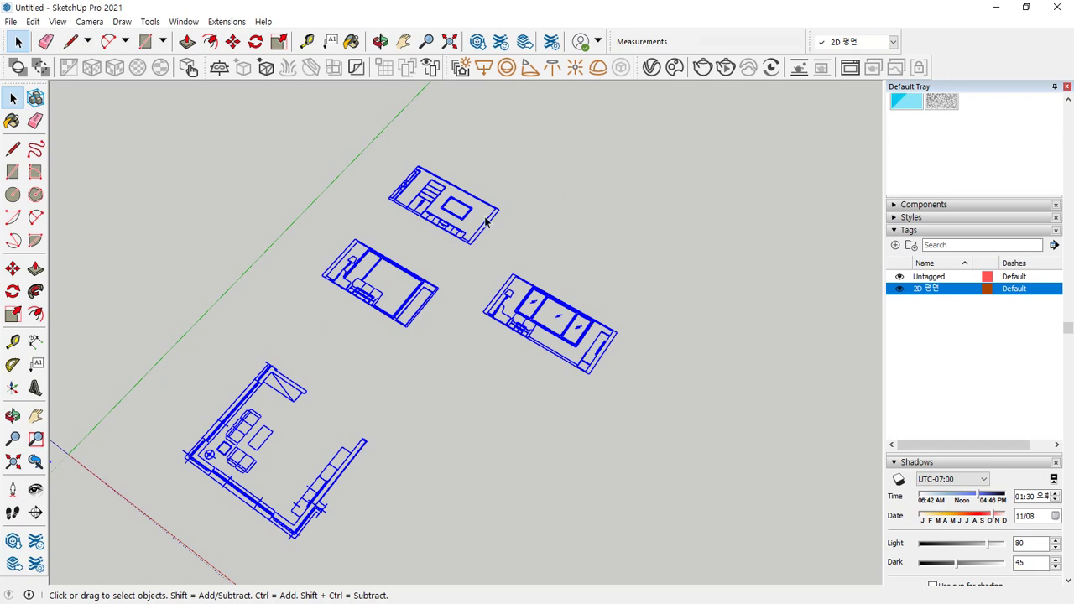
# Step: Select only the floor plan's linework and make it a group
pyautogui.moveTo(511, 241); pyautogui.dragTo(422, 177)
pyautogui.click(505, 186)
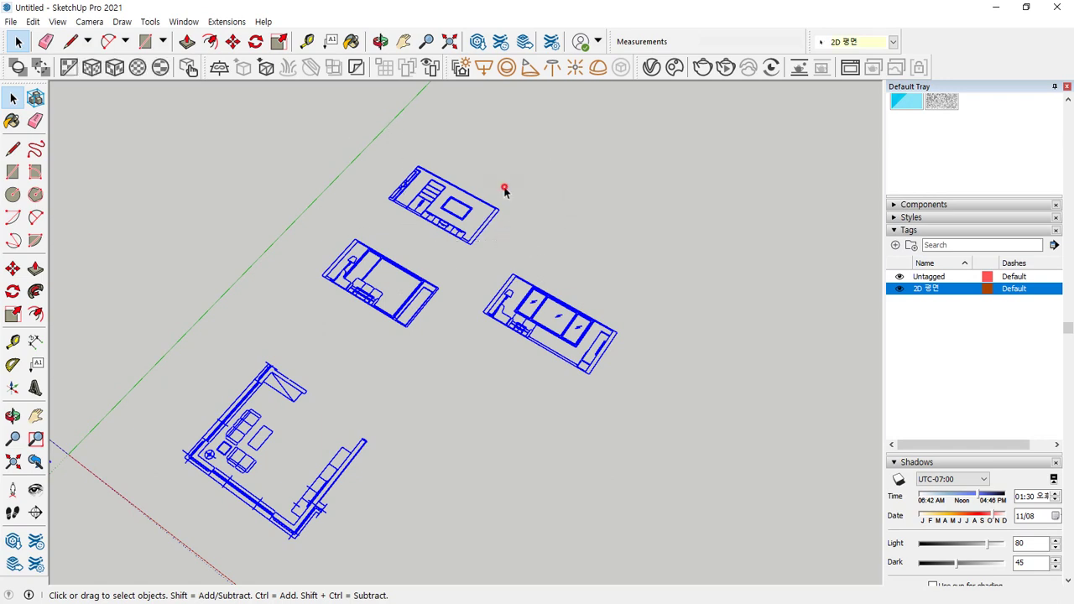
pyautogui.click(324, 127)
pyautogui.moveTo(334, 167); pyautogui.dragTo(628, 508)
pyautogui.moveTo(687, 493); pyautogui.dragTo(218, 210)
pyautogui.moveTo(357, 532); pyautogui.dragTo(401, 555)
pyautogui.click(119, 336)
pyautogui.rightClick(334, 477)
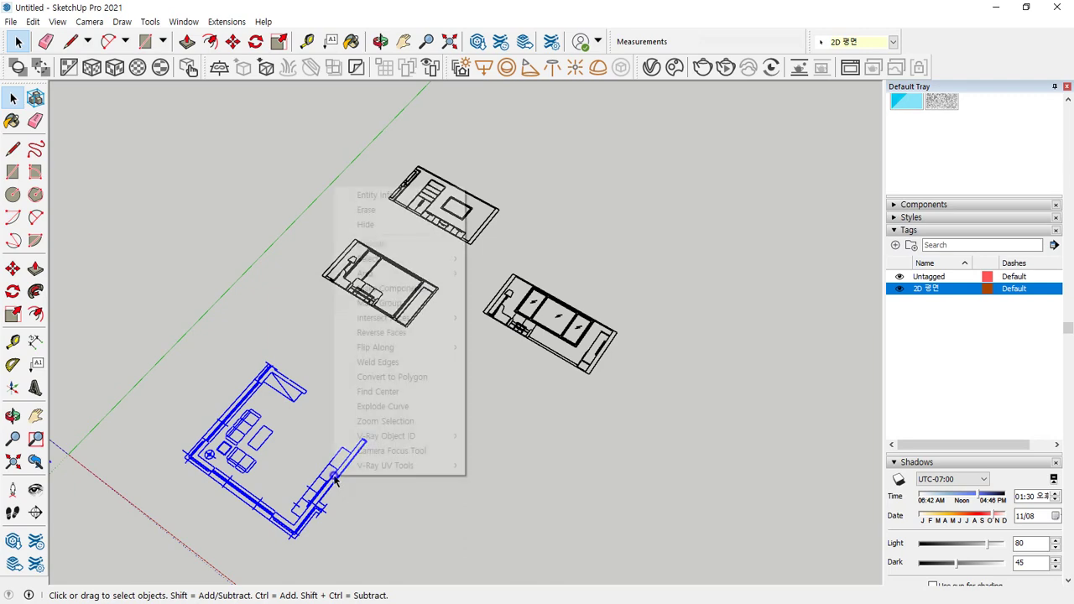
pyautogui.click(388, 304)
# Step: Select the TV wall elevation's linework and make it a group
pyautogui.moveTo(276, 306); pyautogui.dragTo(382, 441, button='middle')
pyautogui.moveTo(228, 154); pyautogui.dragTo(424, 289)
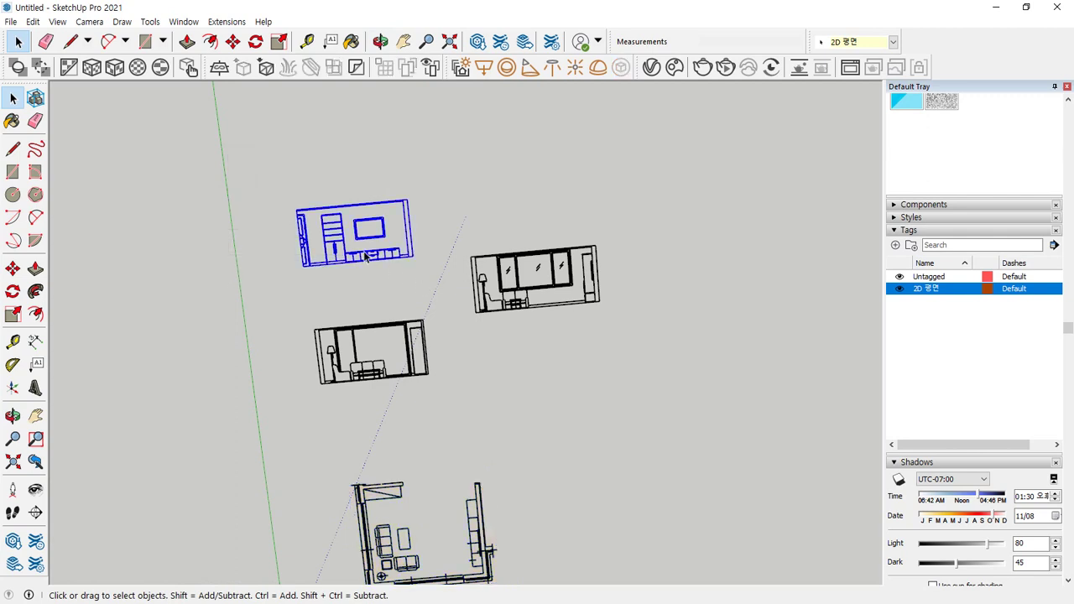
pyautogui.rightClick(365, 252)
pyautogui.click(402, 370)
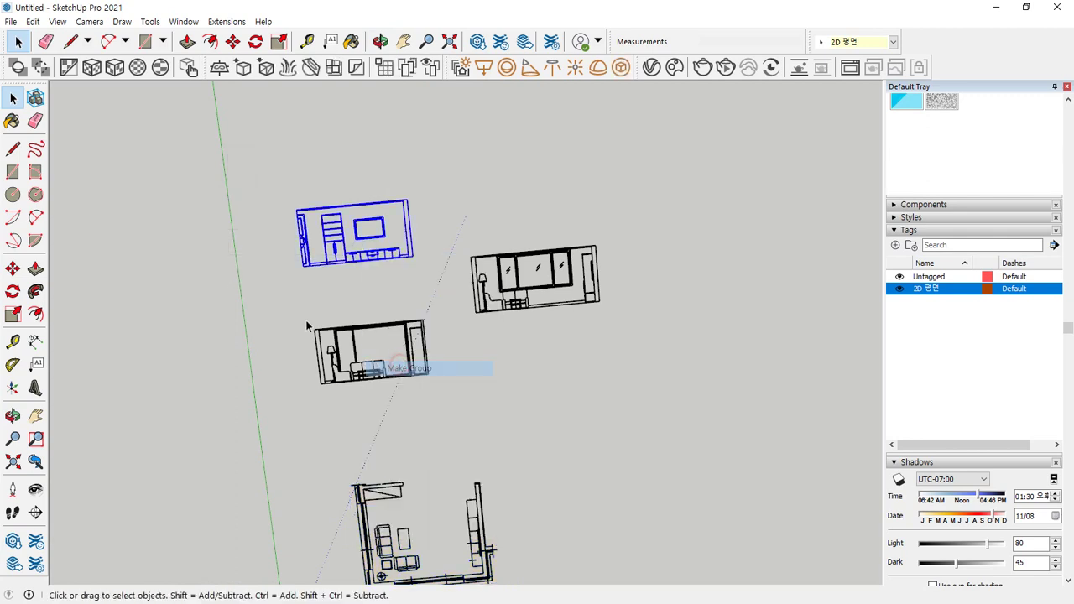
# Step: Select the linework of the sofa elevation that includes a door and make it a group
pyautogui.moveTo(299, 305); pyautogui.dragTo(454, 424)
pyautogui.rightClick(419, 377)
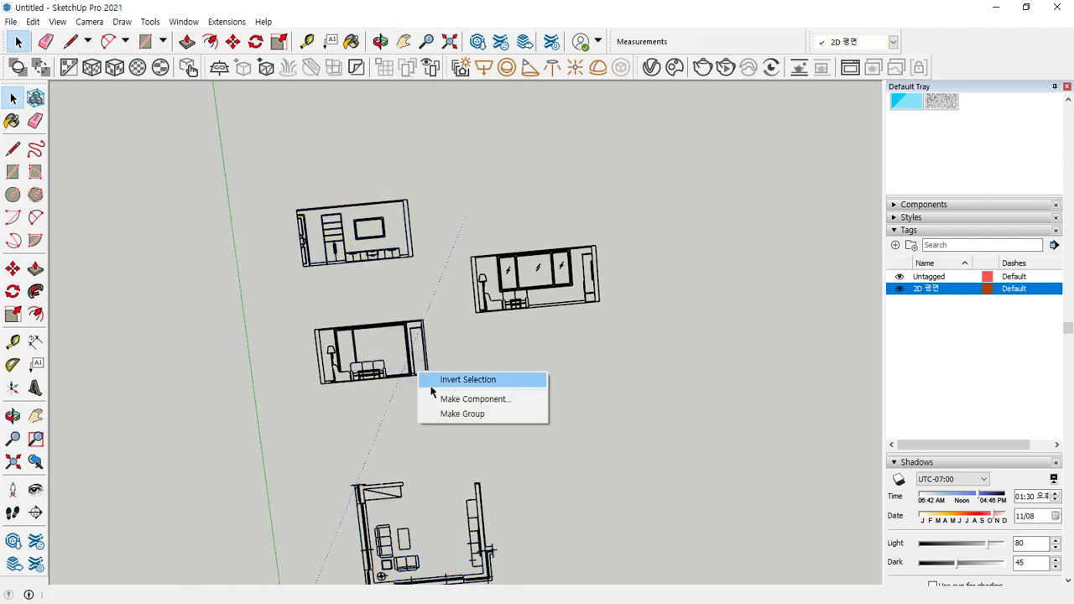
pyautogui.click(435, 310)
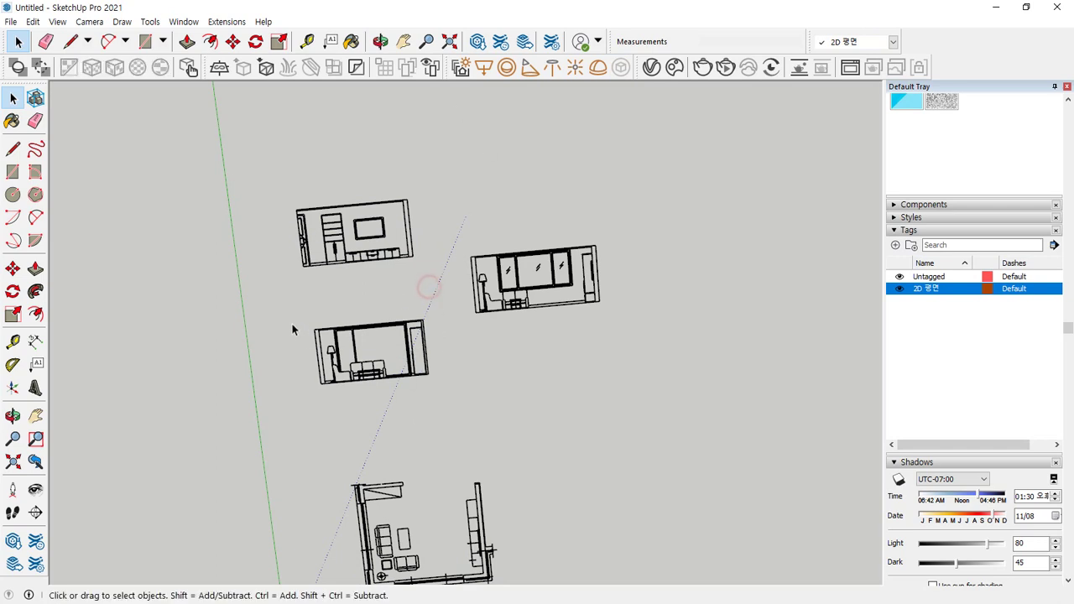
pyautogui.moveTo(285, 313); pyautogui.dragTo(413, 378)
pyautogui.rightClick(411, 373)
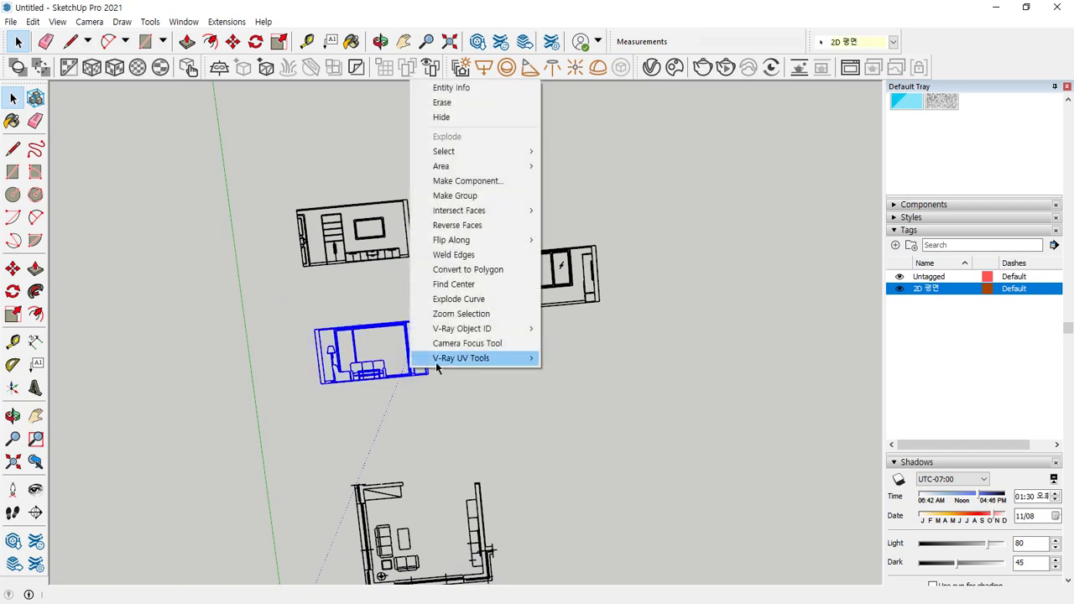
pyautogui.click(458, 196)
# Step: Select the three-pane window elevation's linework and make it a group
pyautogui.moveTo(443, 225); pyautogui.dragTo(612, 340)
pyautogui.rightClick(553, 255)
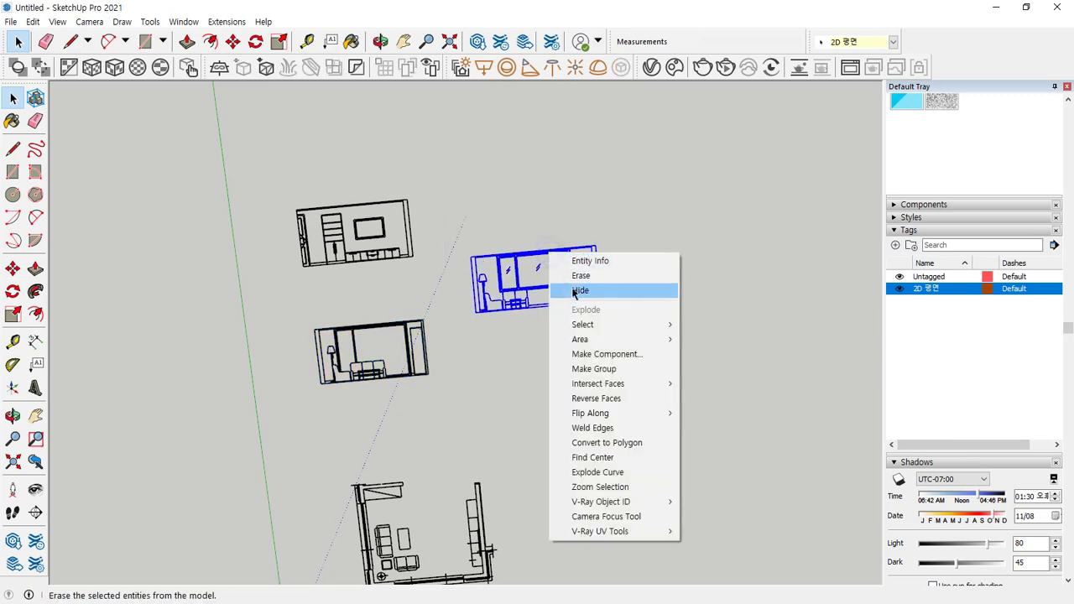
pyautogui.click(594, 368)
# Step: Check the grouping of the floor plan and elevations by selecting individual drawings
pyautogui.moveTo(510, 381); pyautogui.dragTo(310, 255, button='middle')
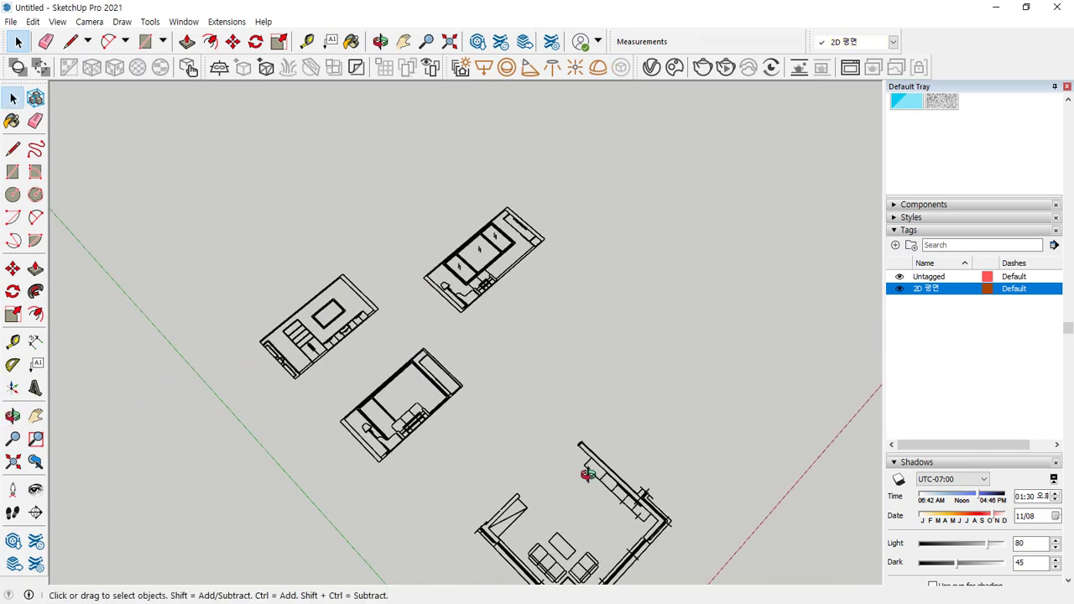
pyautogui.moveTo(589, 474); pyautogui.dragTo(445, 391, button='middle')
pyautogui.scroll(-1, 445, 390)
pyautogui.moveTo(994, 349)
pyautogui.mouseDown()
pyautogui.moveTo(924, 425)
pyautogui.moveTo(1004, 384)
pyautogui.mouseUp()
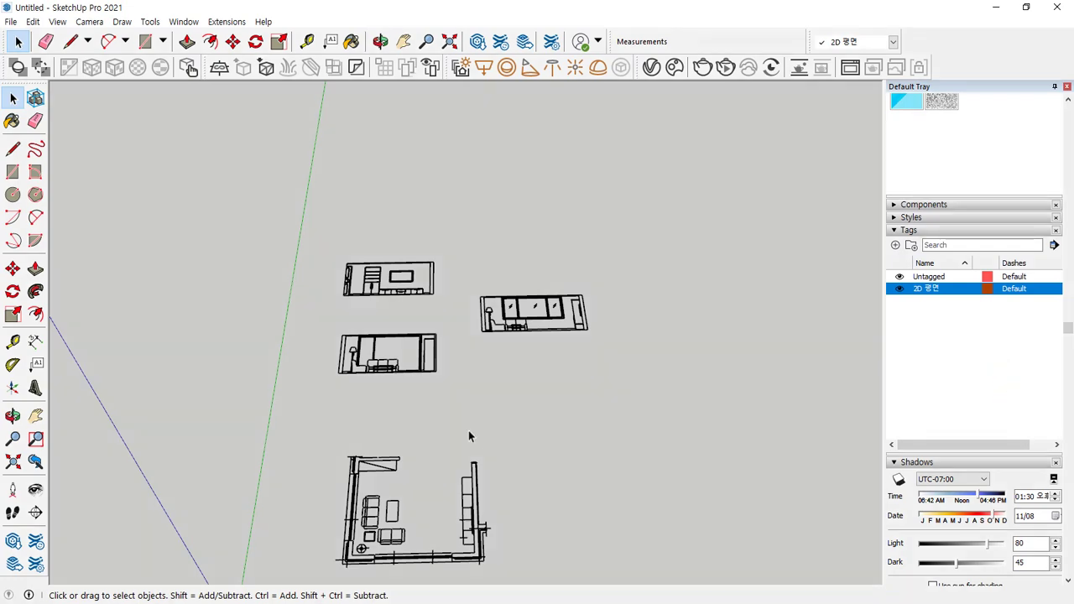
pyautogui.moveTo(470, 437)
pyautogui.mouseDown(button='middle')
pyautogui.moveTo(307, 377)
pyautogui.moveTo(321, 455)
pyautogui.mouseUp(button='middle')
pyautogui.moveTo(372, 463); pyautogui.dragTo(278, 393)
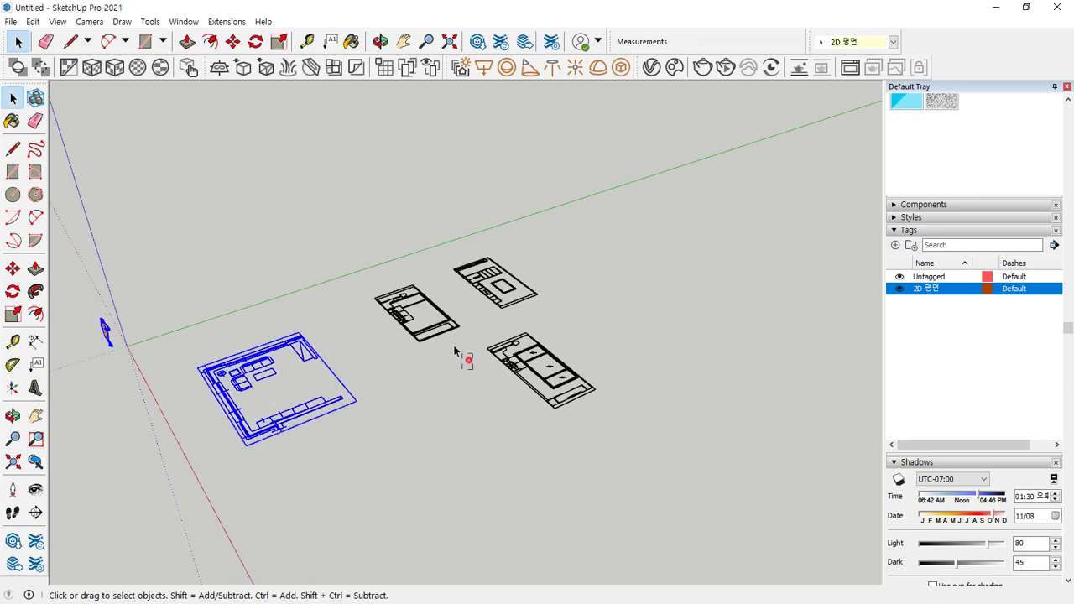
pyautogui.click(458, 337)
pyautogui.moveTo(592, 265); pyautogui.dragTo(501, 292)
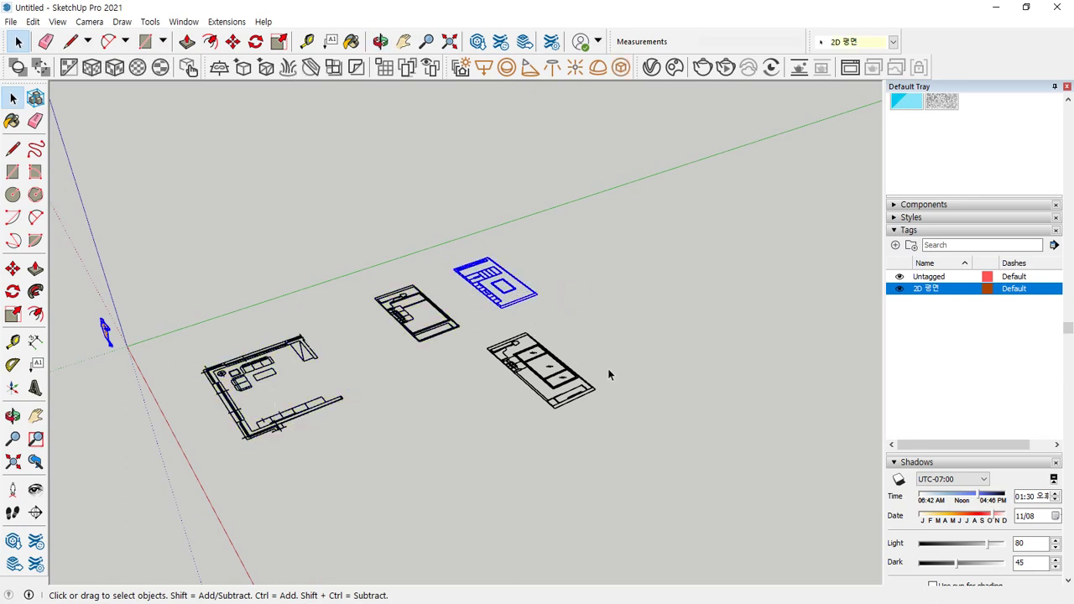
pyautogui.click(593, 384)
pyautogui.click(732, 491)
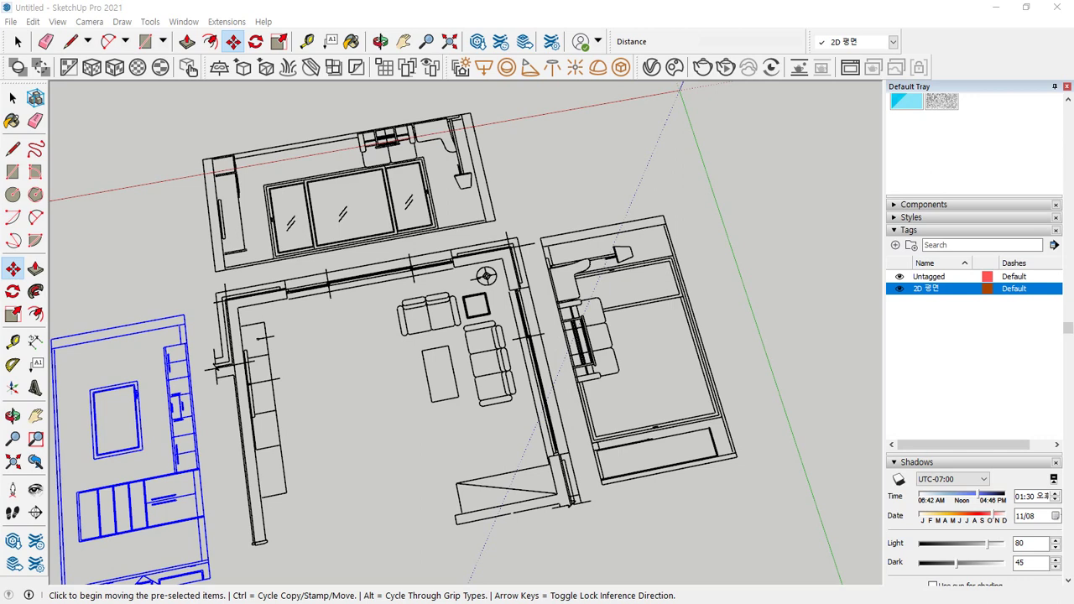
pyautogui.click(605, 179)
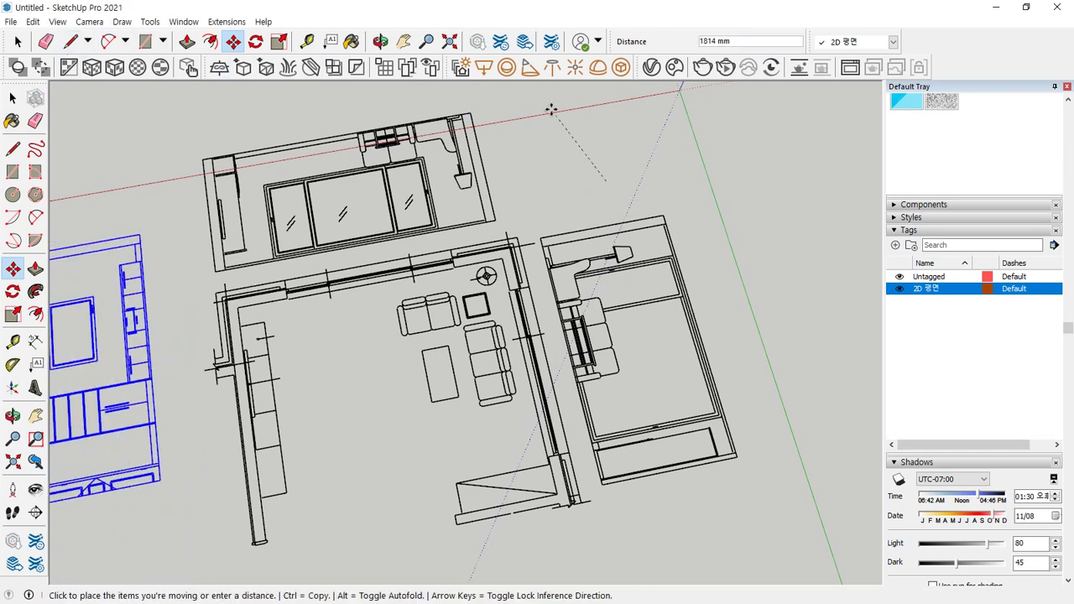
pyautogui.press('Escape')
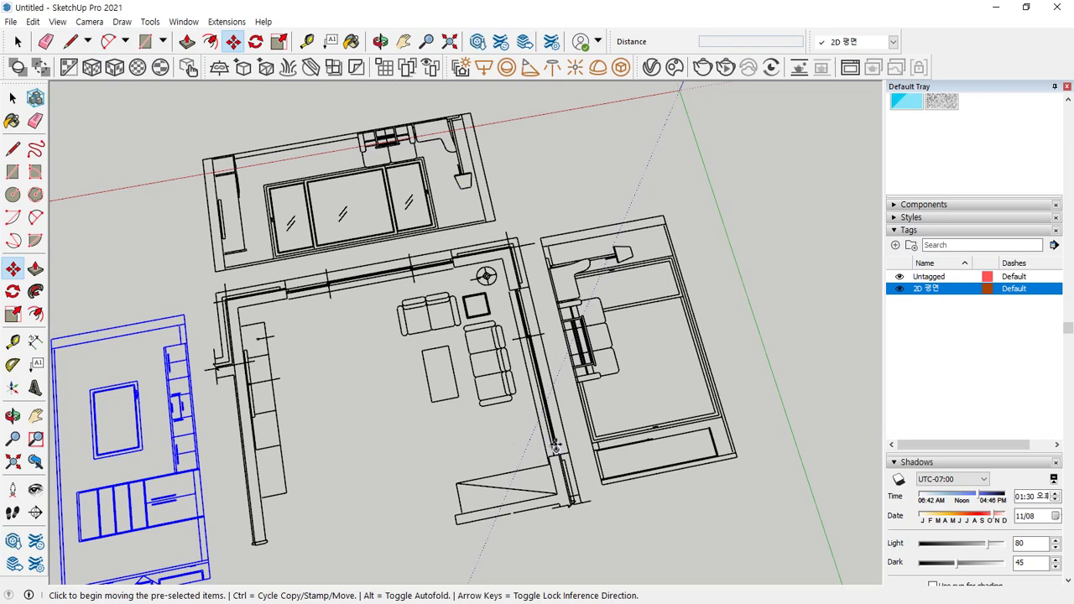
pyautogui.press('space')
pyautogui.click(773, 345)
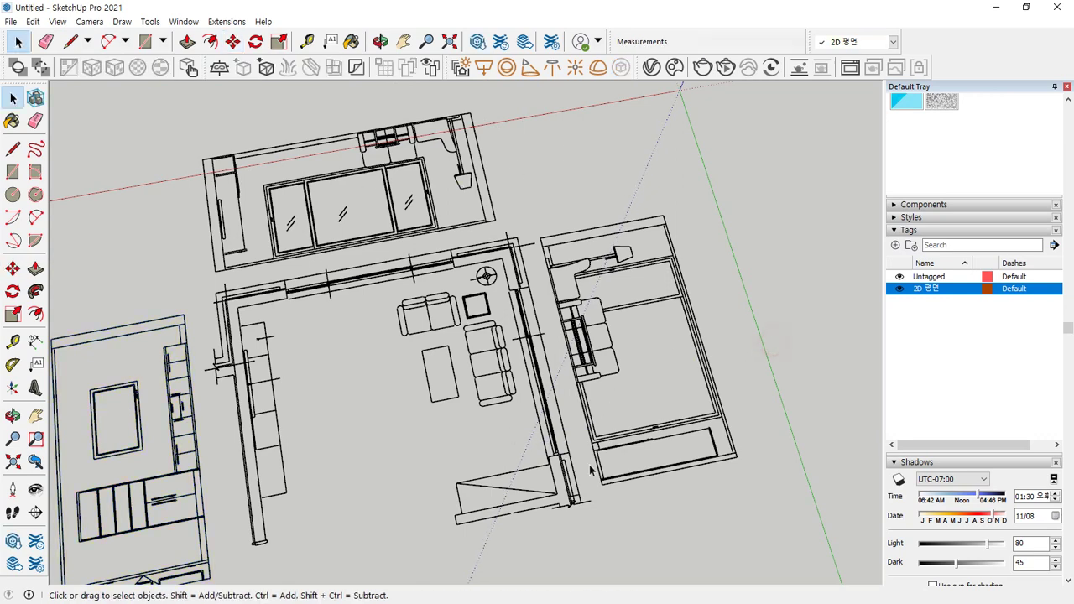
pyautogui.moveTo(593, 468); pyautogui.dragTo(571, 437, button='middle')
pyautogui.press('l')
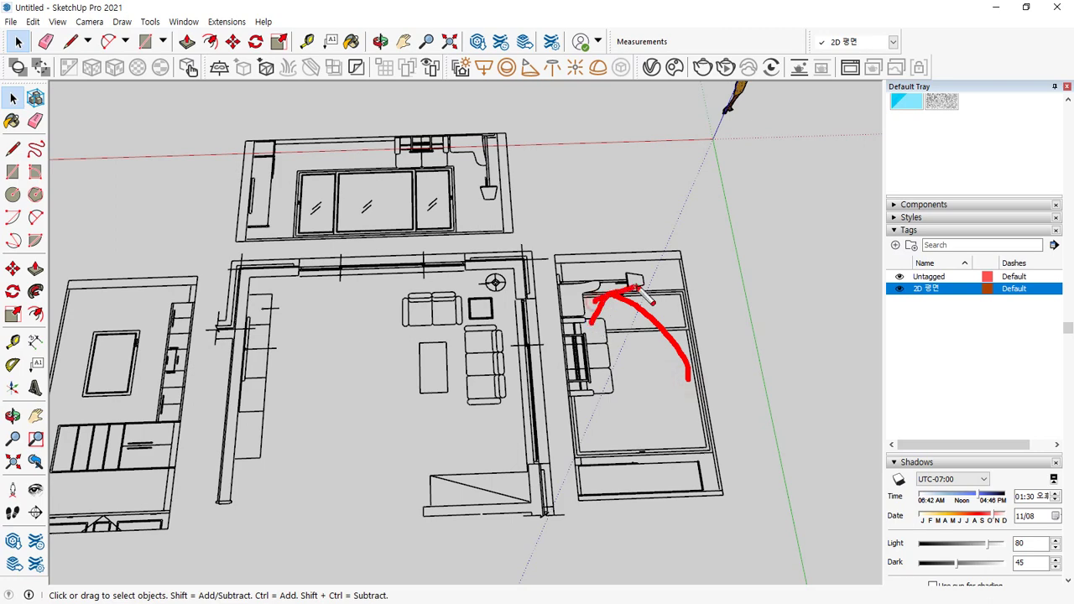
pyautogui.press('Escape')
# Step: Rotate the sofa elevation that includes a door 90° about its base edge so it stands upright beside the plan
pyautogui.moveTo(696, 533)
pyautogui.mouseDown()
pyautogui.moveTo(633, 468)
pyautogui.moveTo(628, 478)
pyautogui.mouseUp()
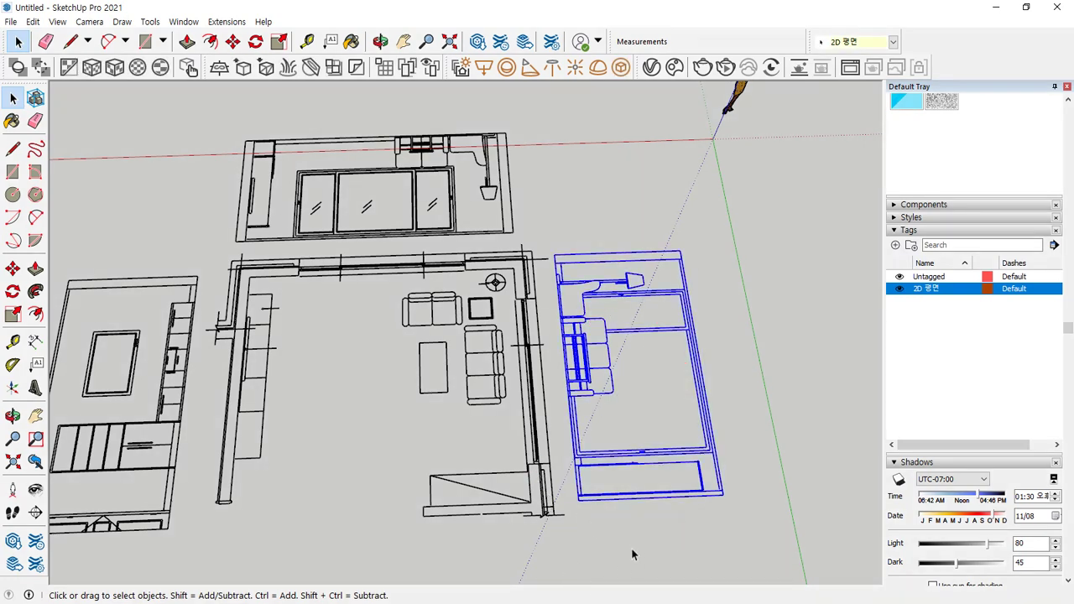
pyautogui.scroll(4, 628, 479)
pyautogui.press('q')
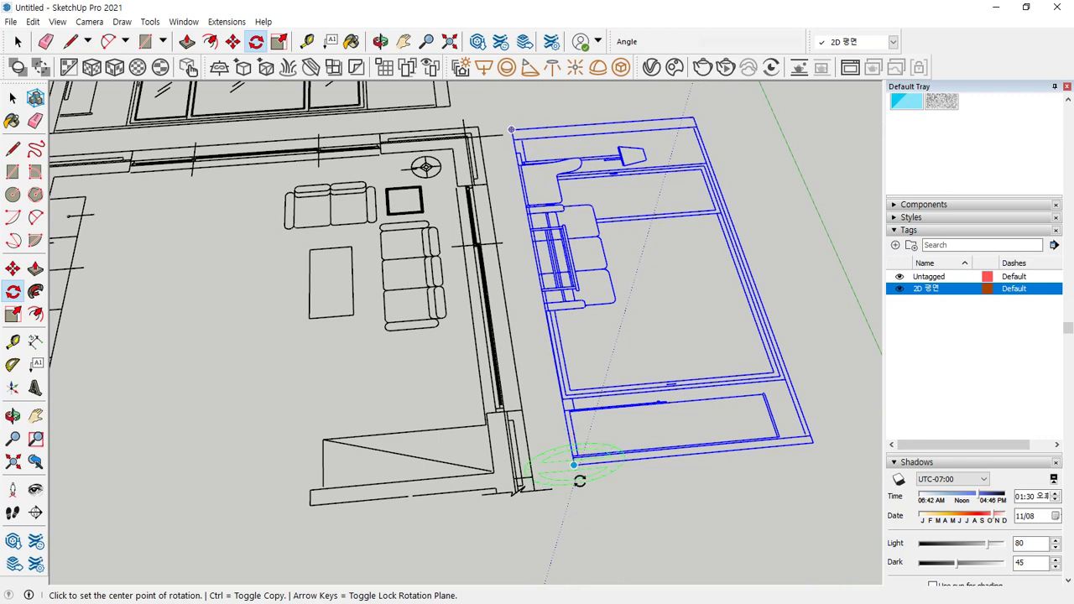
pyautogui.moveTo(576, 479); pyautogui.dragTo(568, 434, button='middle')
pyautogui.click(569, 426)
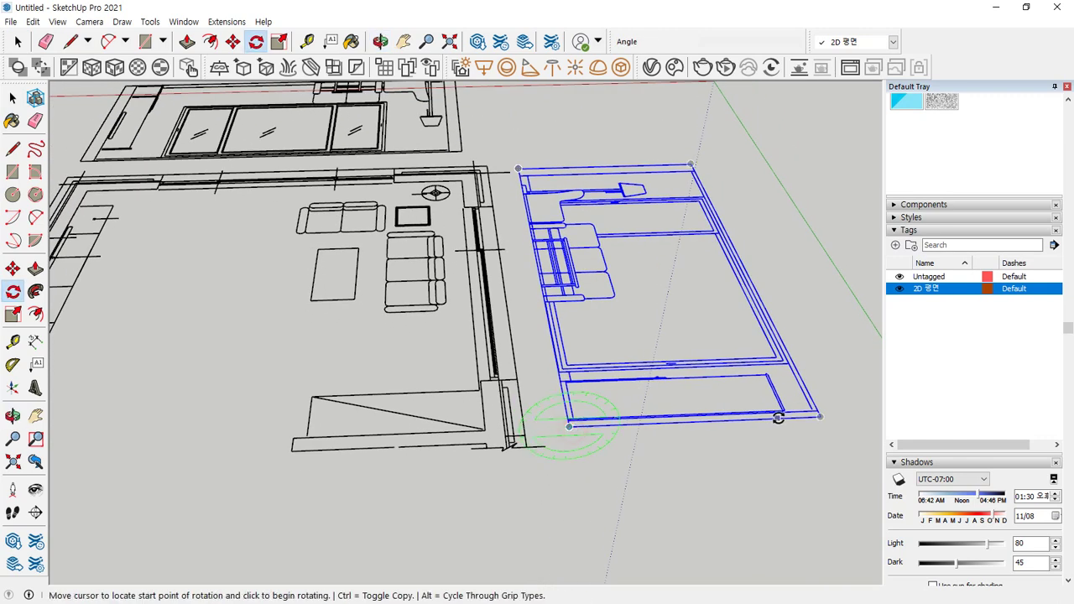
pyautogui.click(833, 412)
pyautogui.click(830, 382)
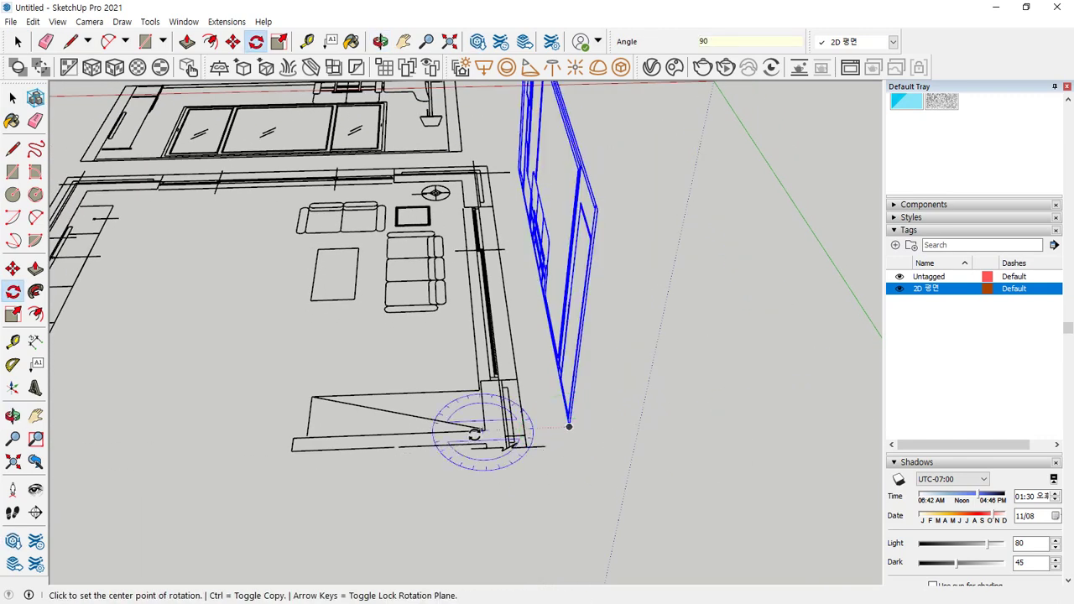
pyautogui.moveTo(479, 427); pyautogui.dragTo(692, 396, button='middle')
pyautogui.press('space')
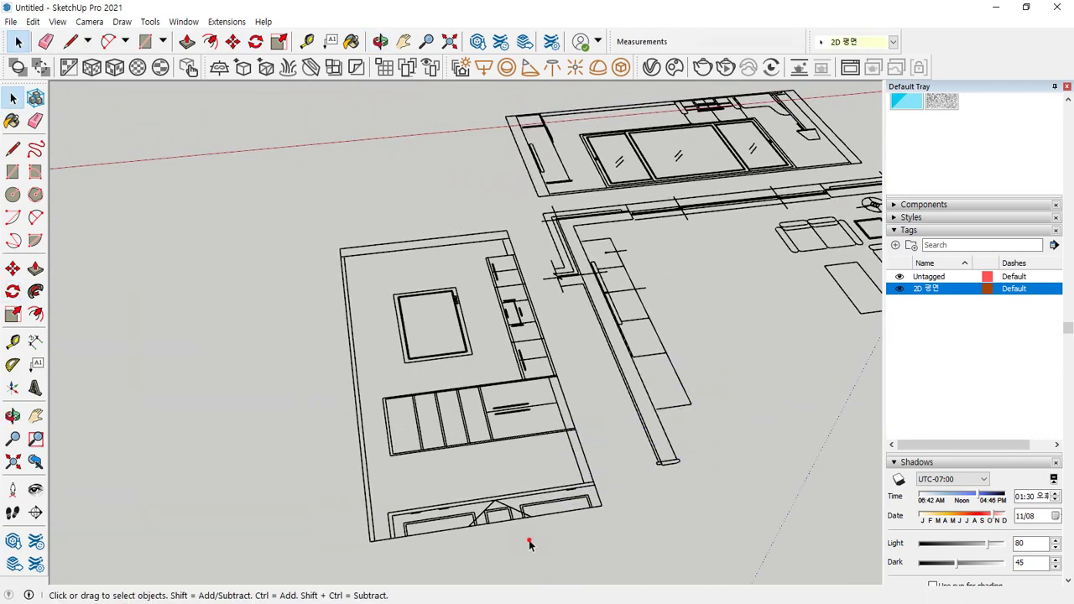
# Step: Rotate the TV wall elevation 90° about its base edge, parallel to the green axis, so it stands upright
pyautogui.click(502, 508)
pyautogui.press('q')
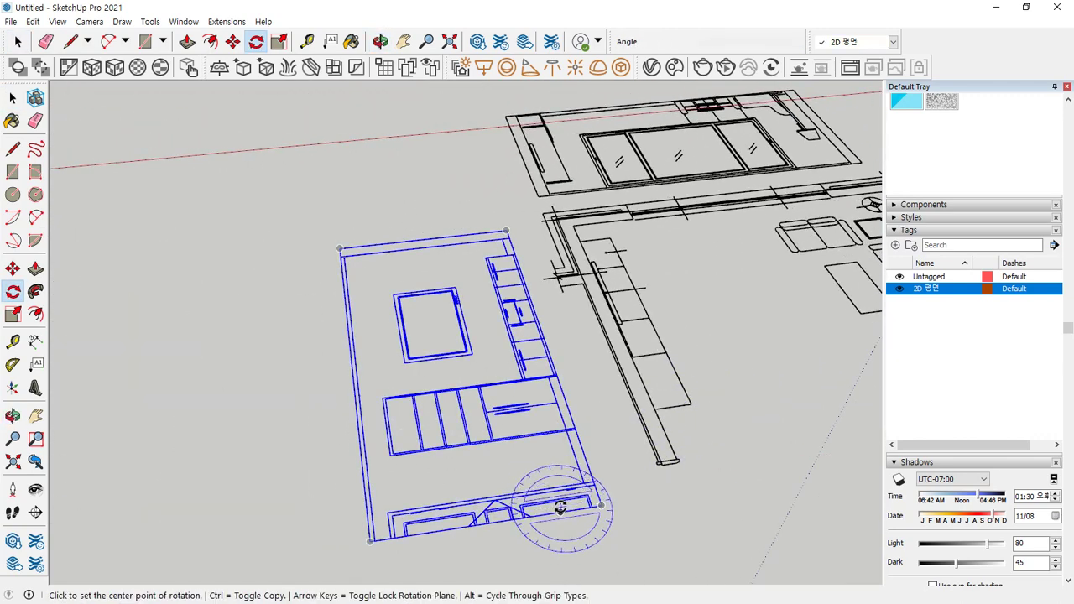
pyautogui.press('Right')
pyautogui.press('Left')
pyautogui.click(602, 504)
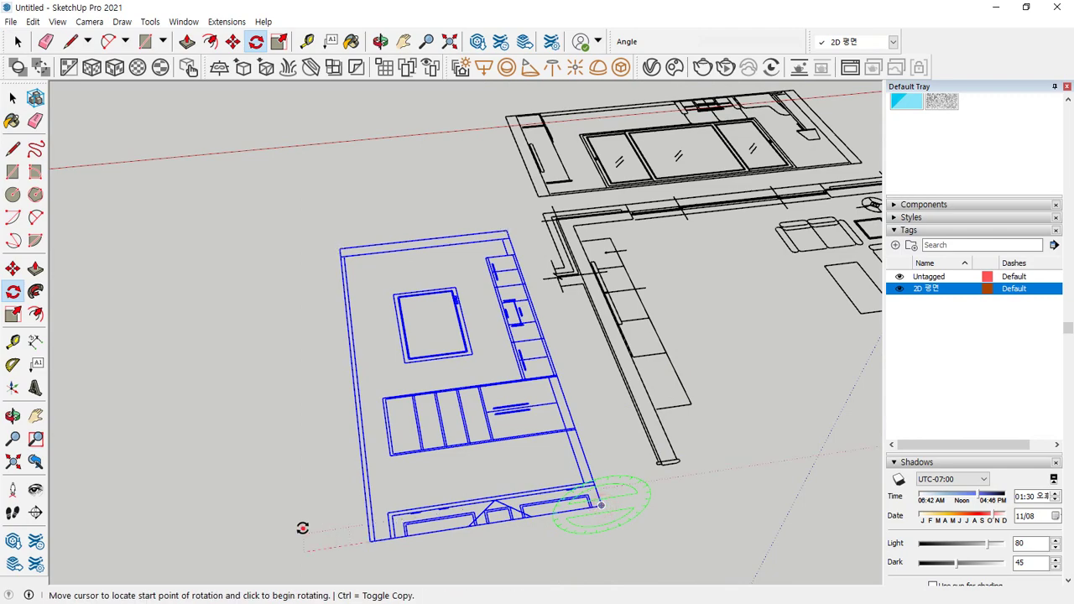
pyautogui.click(305, 524)
pyautogui.write('90')
pyautogui.press('Return')
pyautogui.moveTo(238, 443); pyautogui.dragTo(427, 434, button='middle')
pyautogui.press('space')
# Step: Rotate the three-pane window elevation 90° about its base edge, parallel to the red axis, so it stands upright
pyautogui.click(356, 407)
pyautogui.press('q')
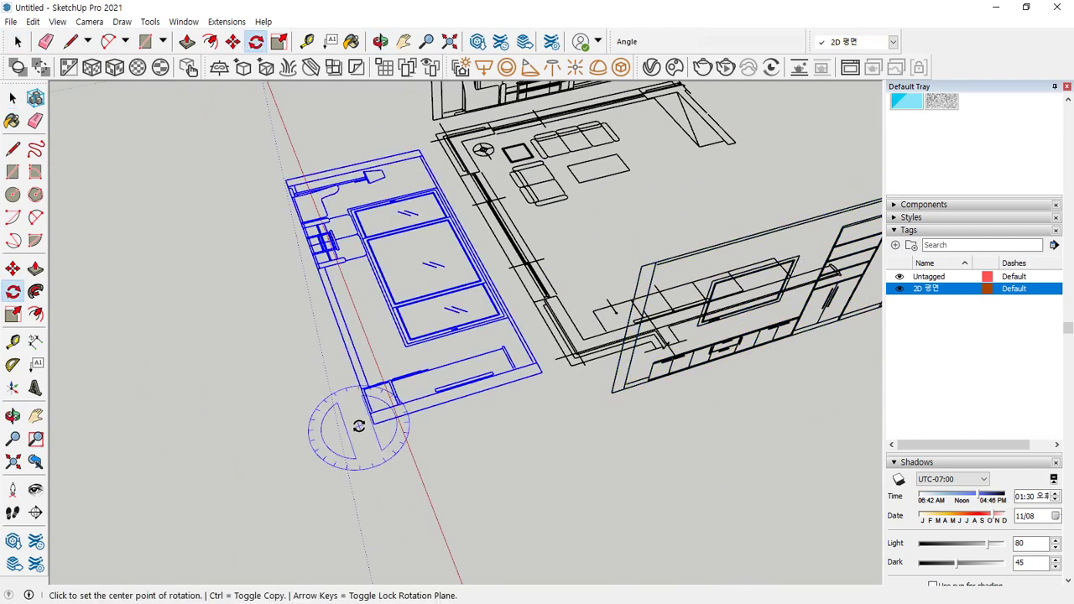
pyautogui.click(373, 423)
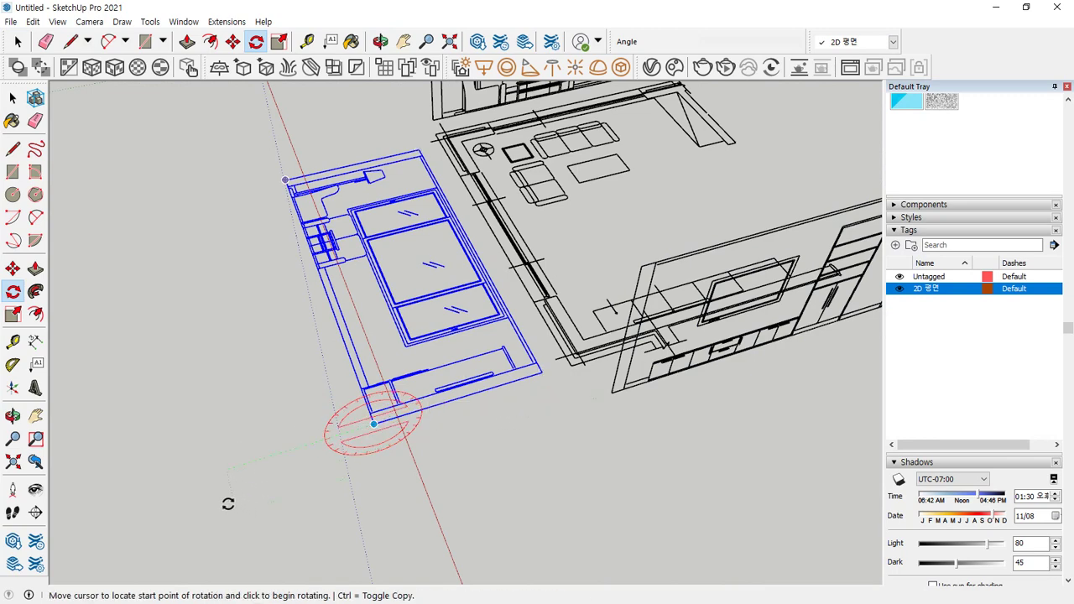
pyautogui.scroll(2, 509, 382)
pyautogui.click(532, 373)
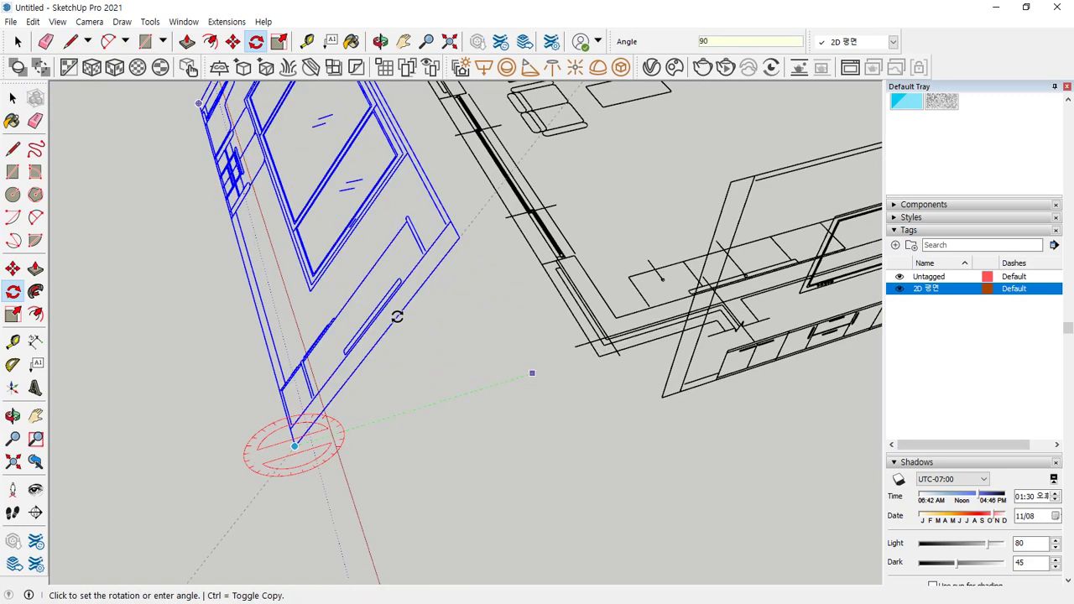
pyautogui.press('Return')
pyautogui.scroll(-5, 319, 344)
pyautogui.moveTo(399, 337); pyautogui.dragTo(333, 233, button='middle')
pyautogui.moveTo(594, 316); pyautogui.dragTo(472, 367, button='middle')
pyautogui.press('space')
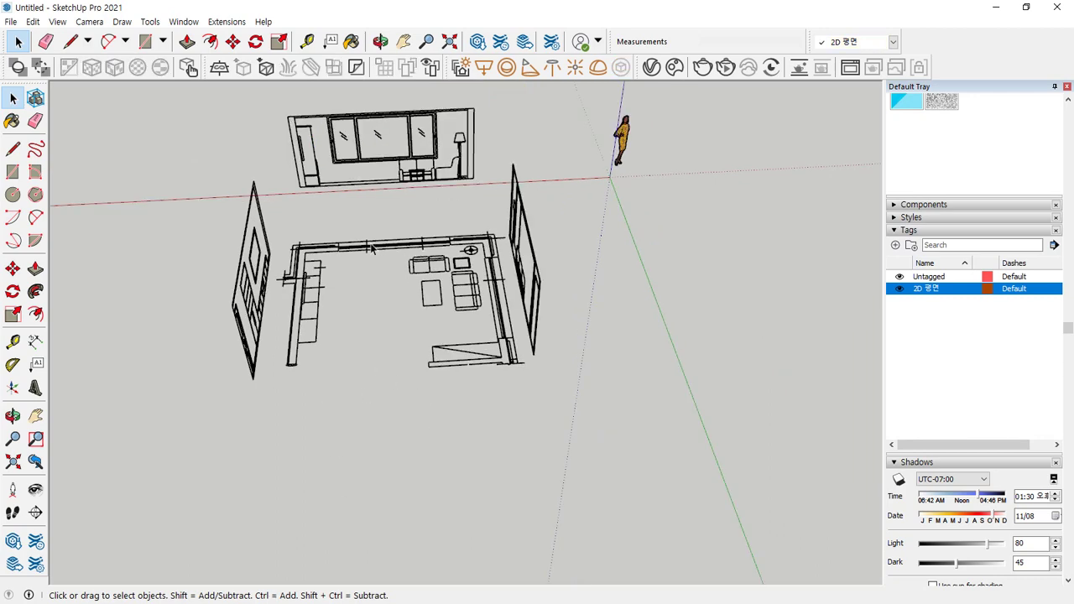
# Step: Move the upright sofa elevation by its base at the inner wall line onto the floor plan's inner corner beside the floor lamp
pyautogui.scroll(2, 371, 244)
pyautogui.moveTo(446, 238); pyautogui.dragTo(596, 237, button='middle')
pyautogui.scroll(6, 423, 246)
pyautogui.scroll(5, 386, 244)
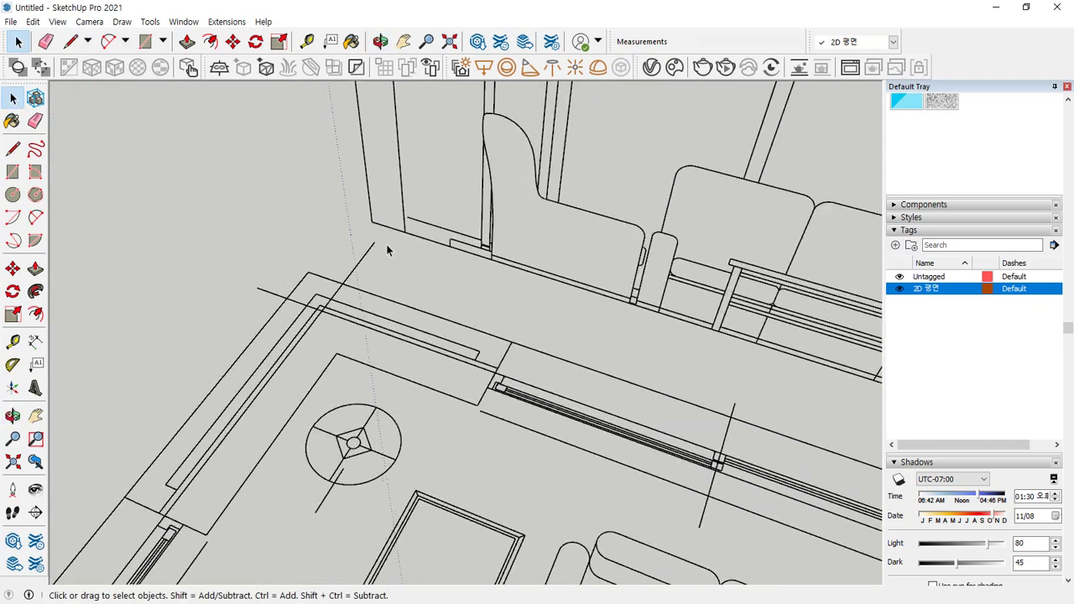
pyautogui.press('m')
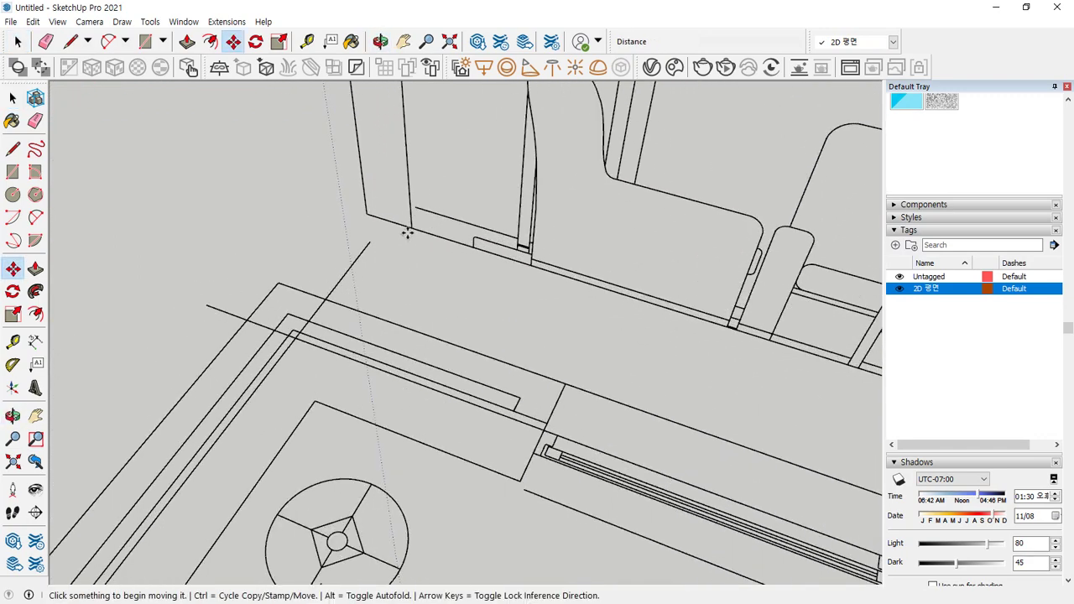
pyautogui.moveTo(408, 154)
pyautogui.mouseDown()
pyautogui.moveTo(415, 237)
pyautogui.moveTo(409, 115)
pyautogui.mouseUp()
pyautogui.moveTo(318, 416)
pyautogui.mouseDown()
pyautogui.moveTo(312, 401)
pyautogui.moveTo(321, 418)
pyautogui.mouseUp()
pyautogui.press('ctrl')
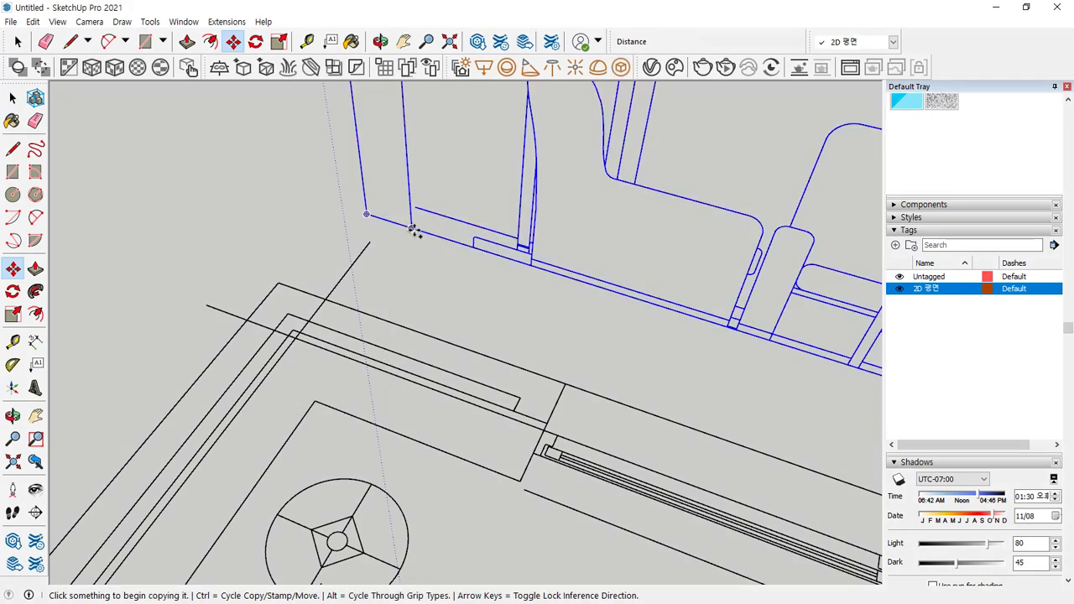
pyautogui.click(411, 229)
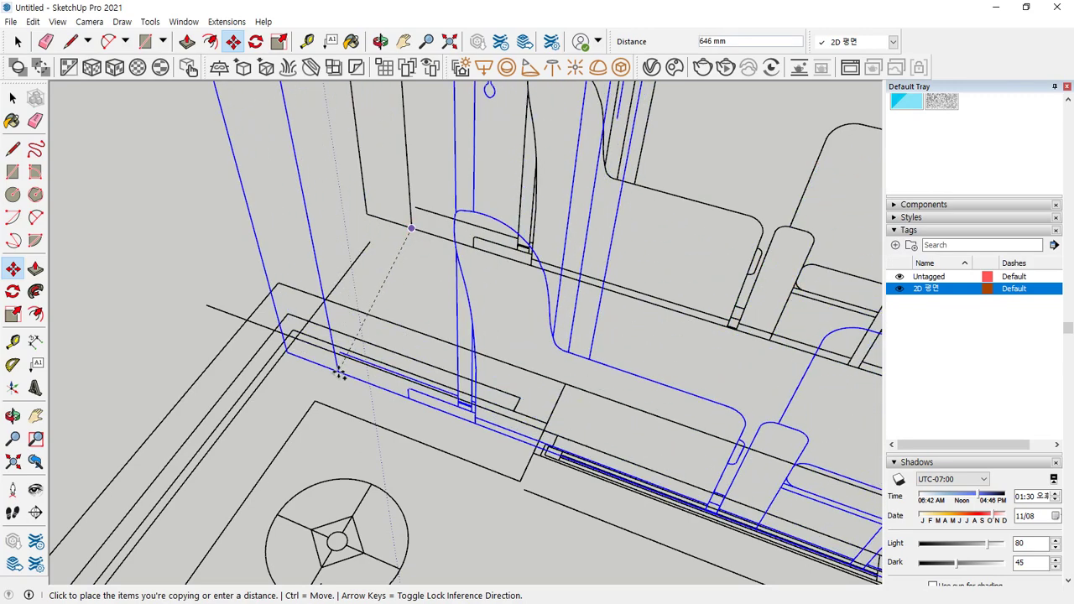
pyautogui.press('ctrl')
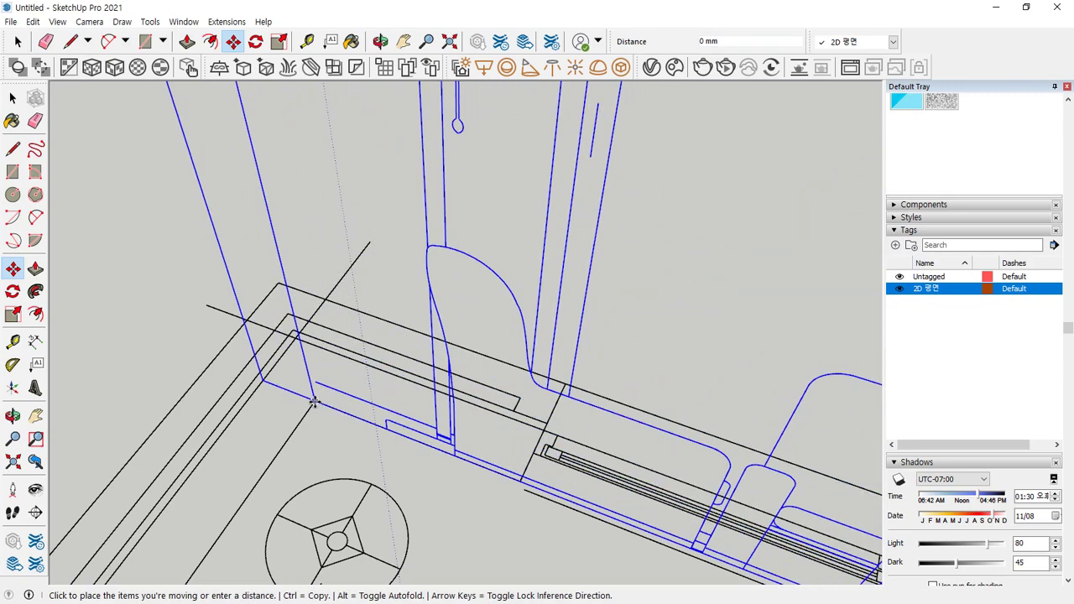
pyautogui.click(311, 403)
pyautogui.scroll(-8, 265, 421)
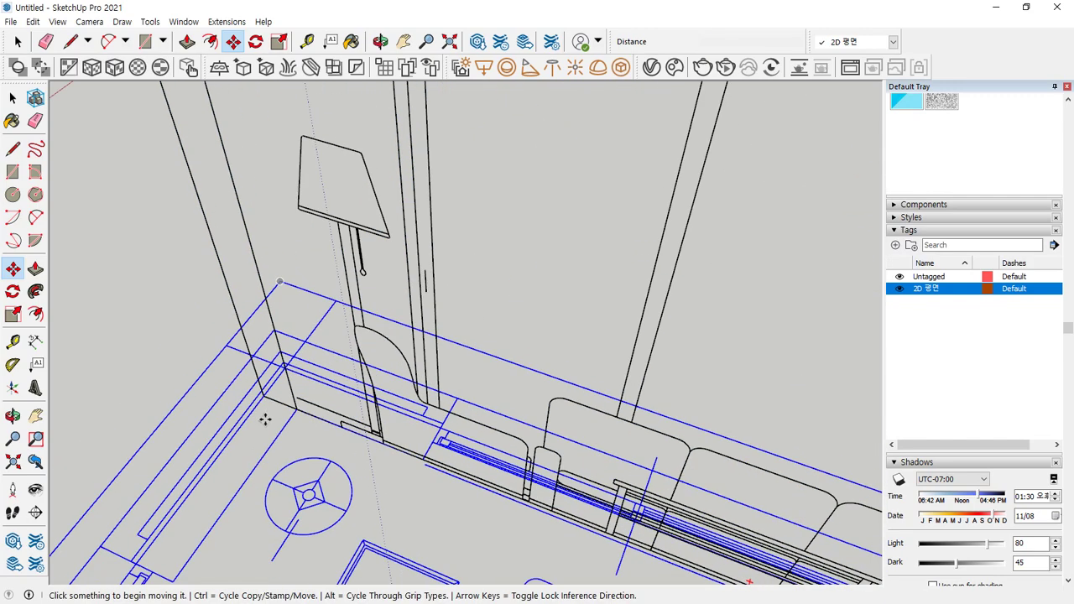
# Step: Move the upright window elevation by its base at the inner wall line onto the same inner corner, meeting the sofa elevation
pyautogui.moveTo(274, 409); pyautogui.dragTo(94, 369, button='middle')
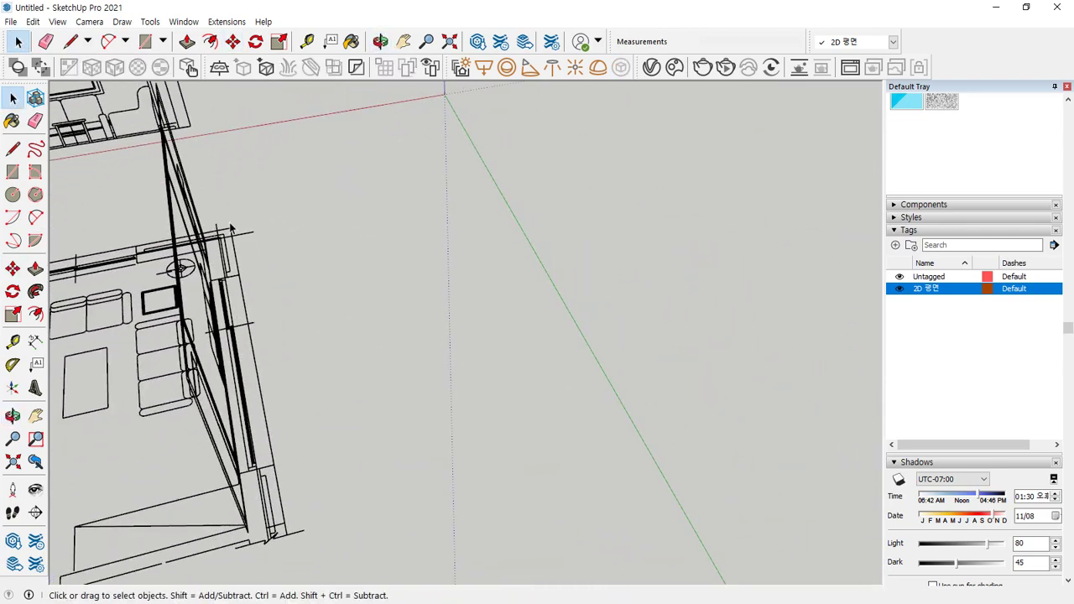
pyautogui.keyDown('shift'); pyautogui.moveTo(230, 223); pyautogui.dragTo(305, 293, button='middle'); pyautogui.keyUp('shift')
pyautogui.keyDown('shift'); pyautogui.moveTo(261, 184); pyautogui.dragTo(290, 262, button='middle'); pyautogui.keyUp('shift')
pyautogui.scroll(6, 372, 219)
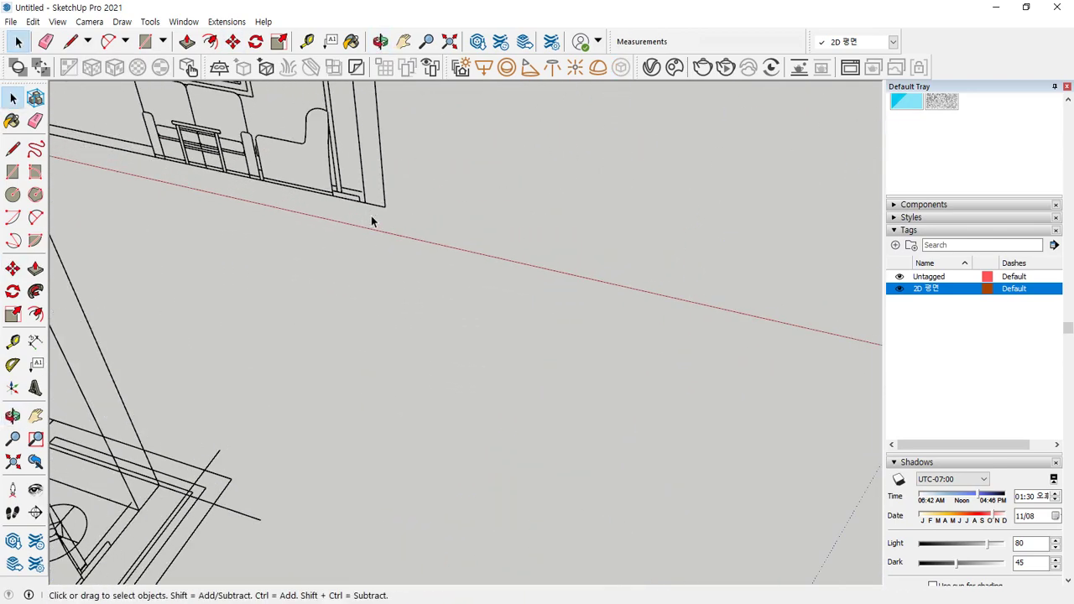
pyautogui.click(362, 180)
pyautogui.moveTo(364, 211); pyautogui.dragTo(359, 221, button='middle')
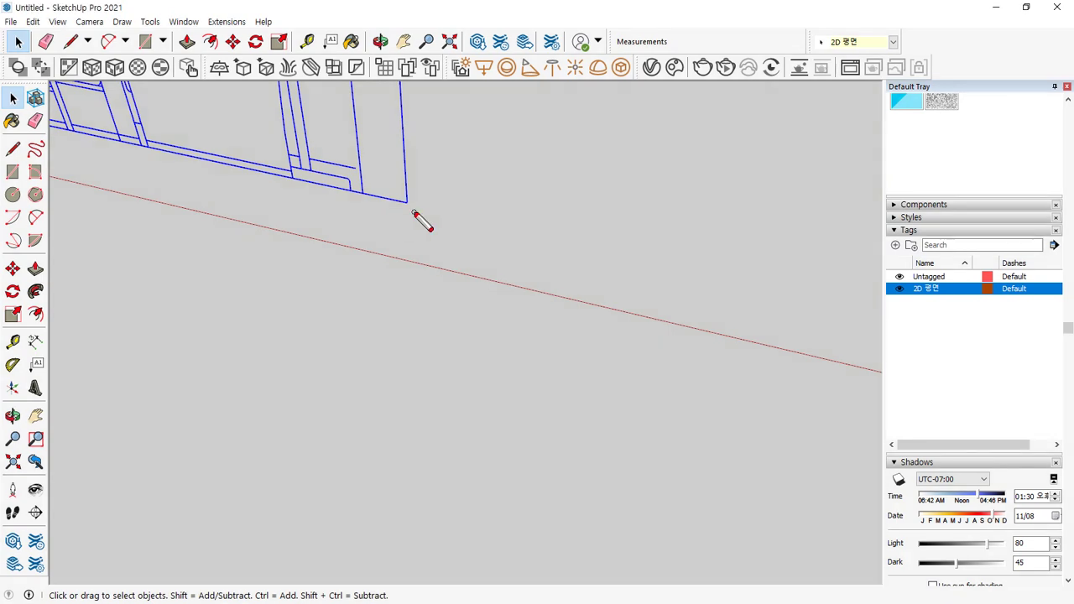
pyautogui.moveTo(371, 208)
pyautogui.mouseDown()
pyautogui.moveTo(346, 195)
pyautogui.moveTo(376, 201)
pyautogui.mouseUp()
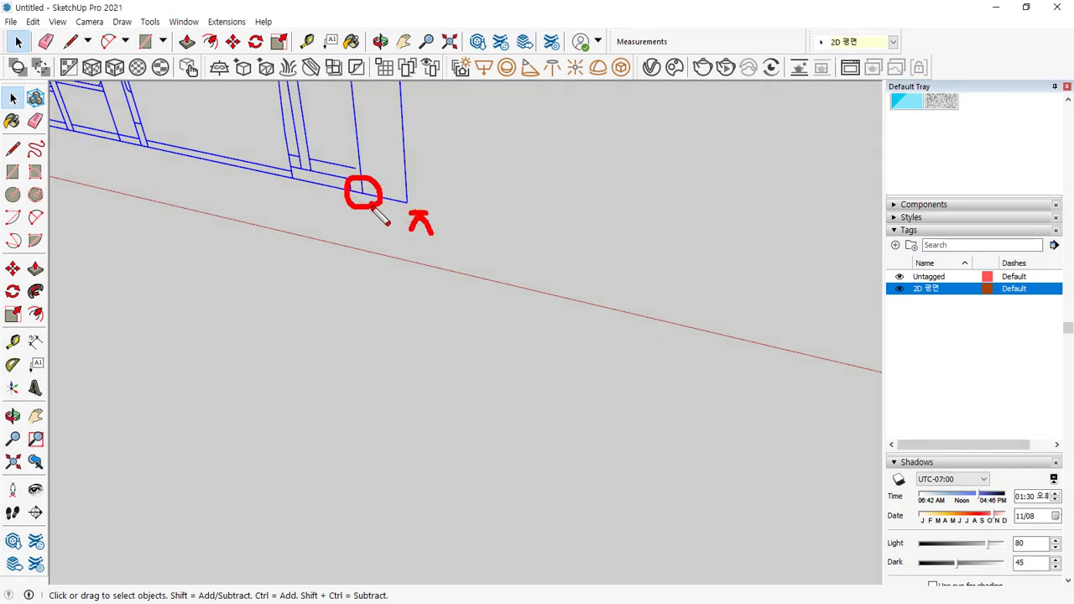
pyautogui.press('Escape')
pyautogui.press('m')
pyautogui.click(361, 195)
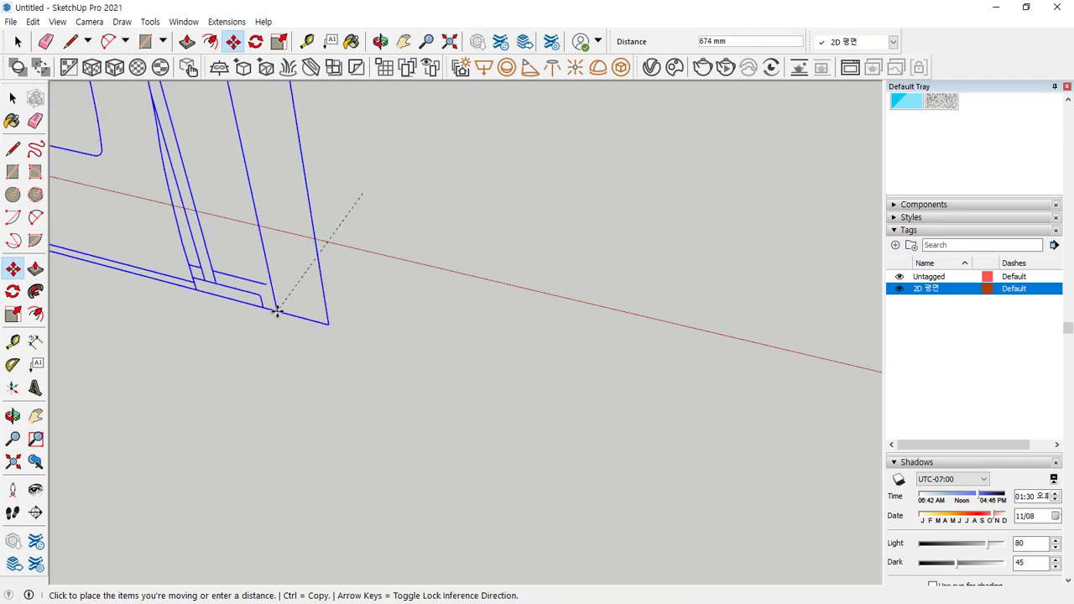
pyautogui.scroll(-5, 277, 311)
pyautogui.scroll(5, 235, 408)
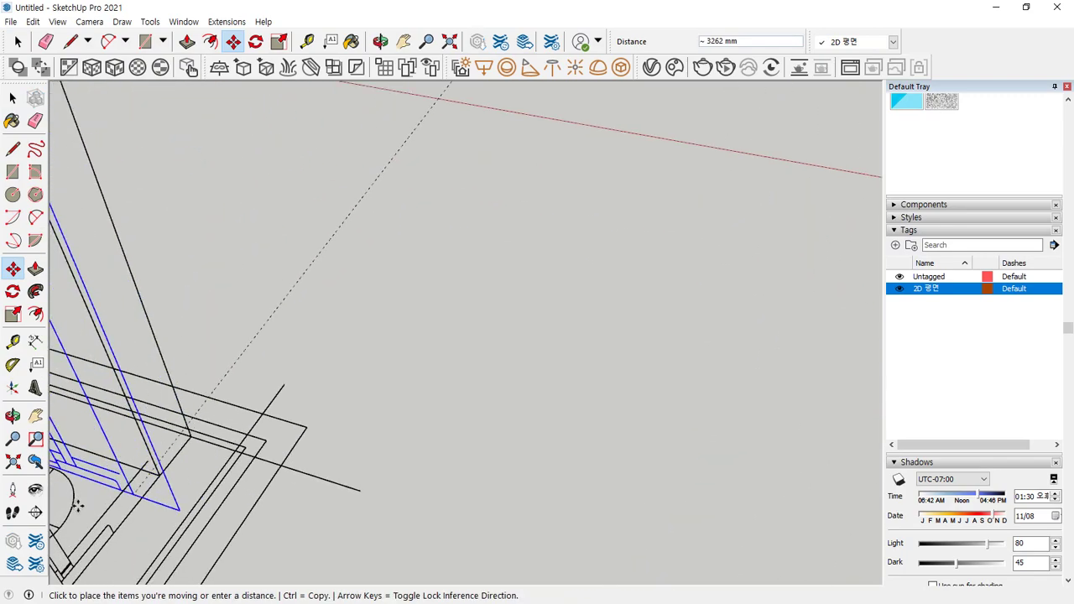
pyautogui.moveTo(76, 505); pyautogui.dragTo(360, 243, button='middle')
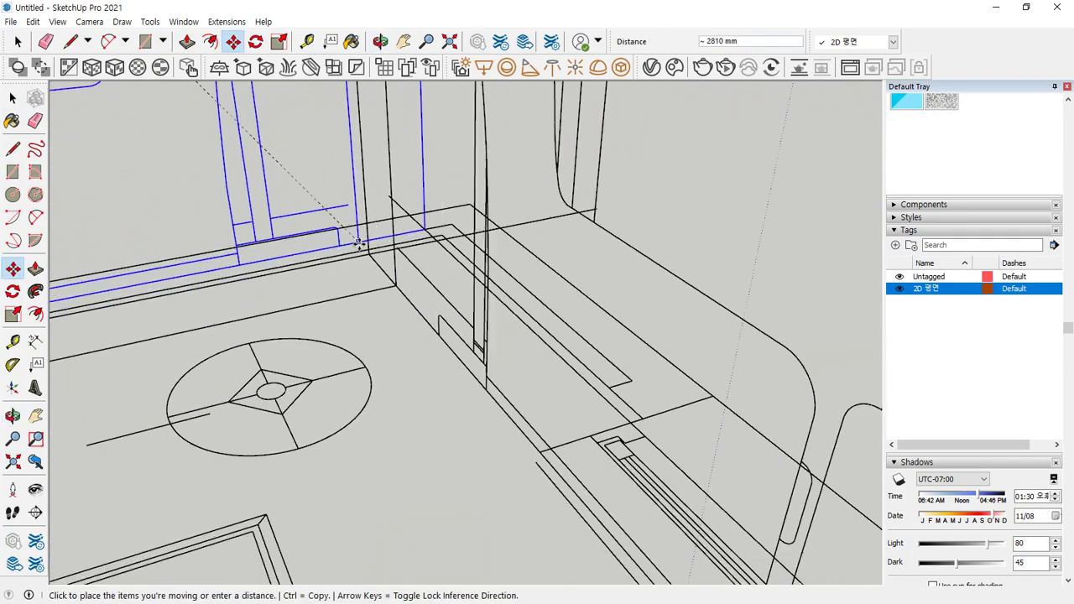
pyautogui.scroll(3, 359, 243)
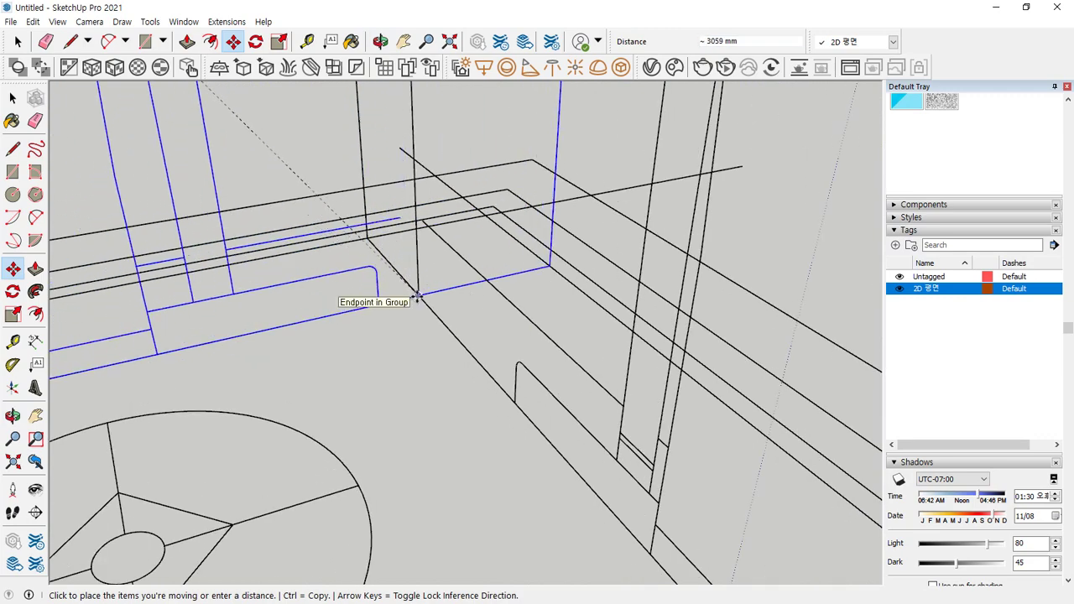
pyautogui.click(417, 297)
pyautogui.press('space')
pyautogui.click(395, 364)
pyautogui.scroll(-5, 395, 364)
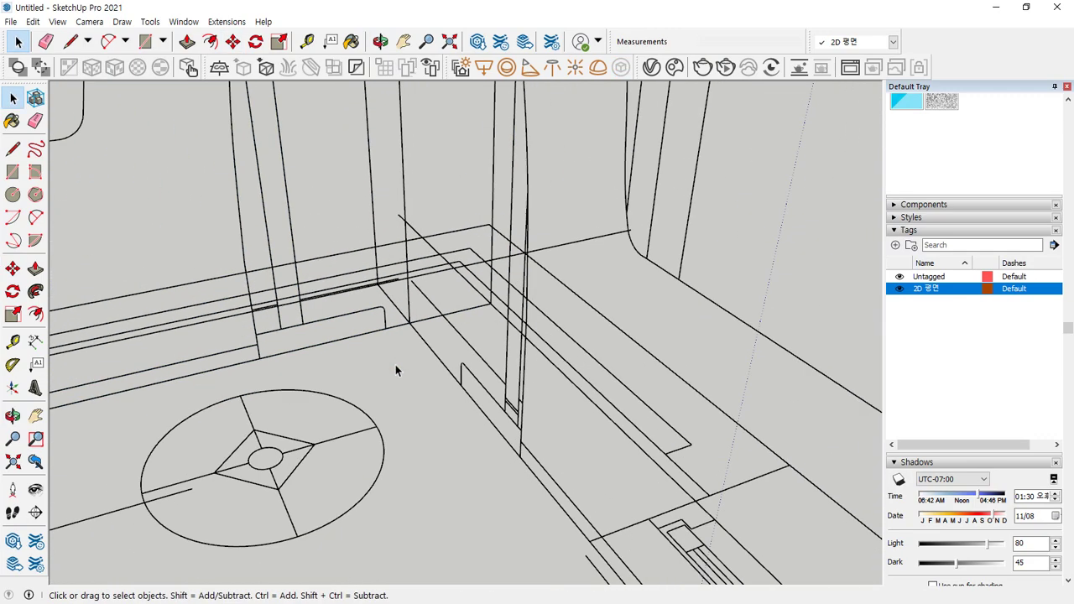
# Step: Move the upright TV wall elevation by its base at the inner wall line onto the plan's inner corner at the window elevation's other end
pyautogui.scroll(-8, 395, 364)
pyautogui.moveTo(396, 364); pyautogui.dragTo(178, 312, button='middle')
pyautogui.scroll(8, 178, 312)
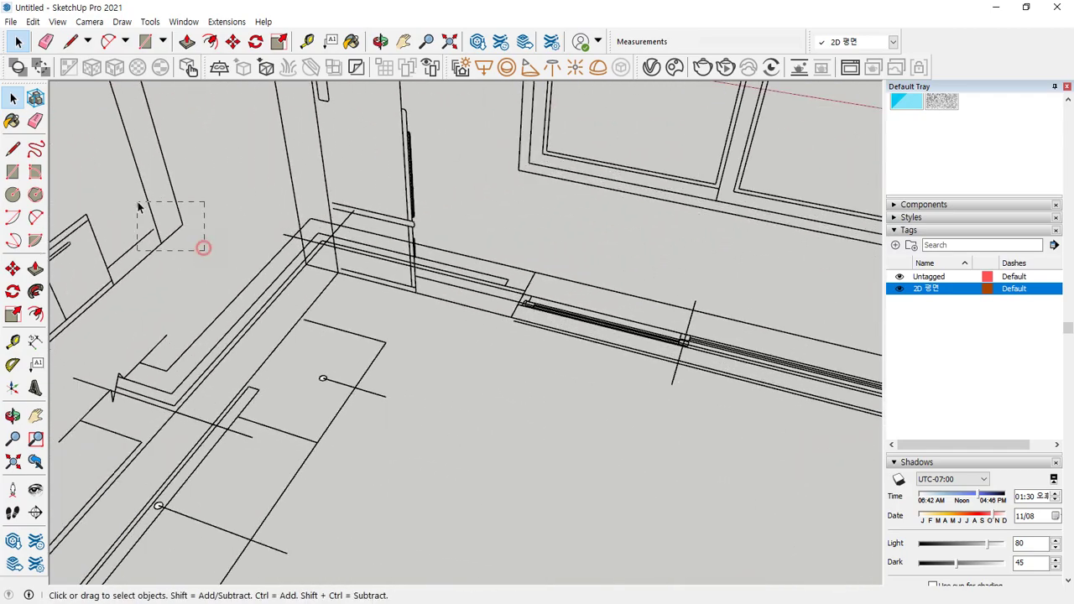
pyautogui.click(139, 228)
pyautogui.press('m')
pyautogui.moveTo(139, 281); pyautogui.dragTo(161, 240, button='middle')
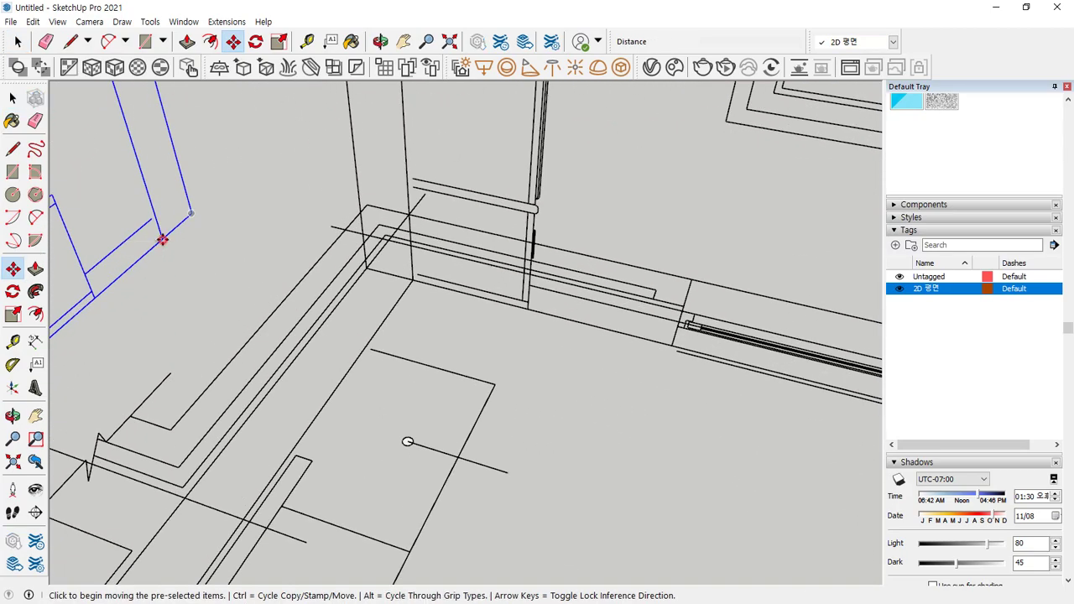
pyautogui.click(160, 238)
pyautogui.moveTo(403, 289); pyautogui.dragTo(308, 290, button='middle')
pyautogui.scroll(6, 392, 286)
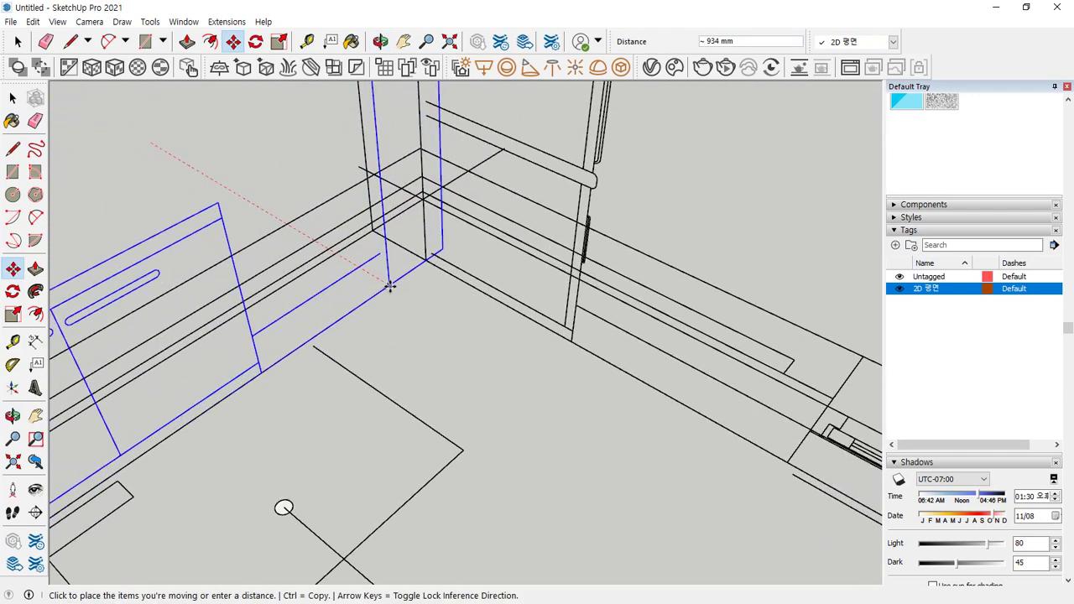
pyautogui.click(435, 248)
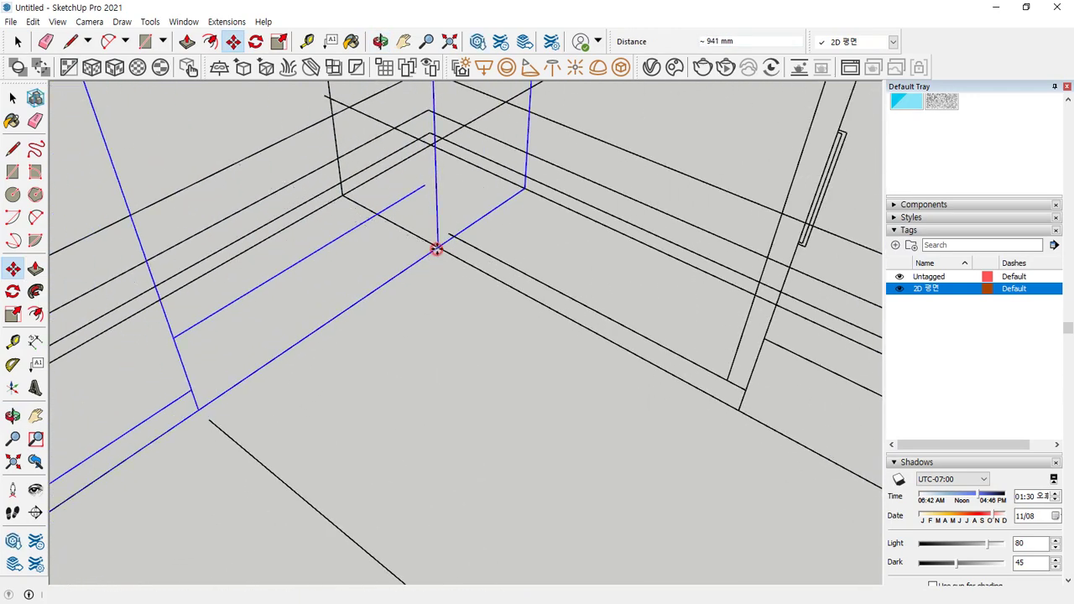
pyautogui.press('space')
pyautogui.click(460, 351)
# Step: Delete the human scale figure standing at the origin
pyautogui.scroll(-3, 438, 366)
pyautogui.scroll(-8, 438, 365)
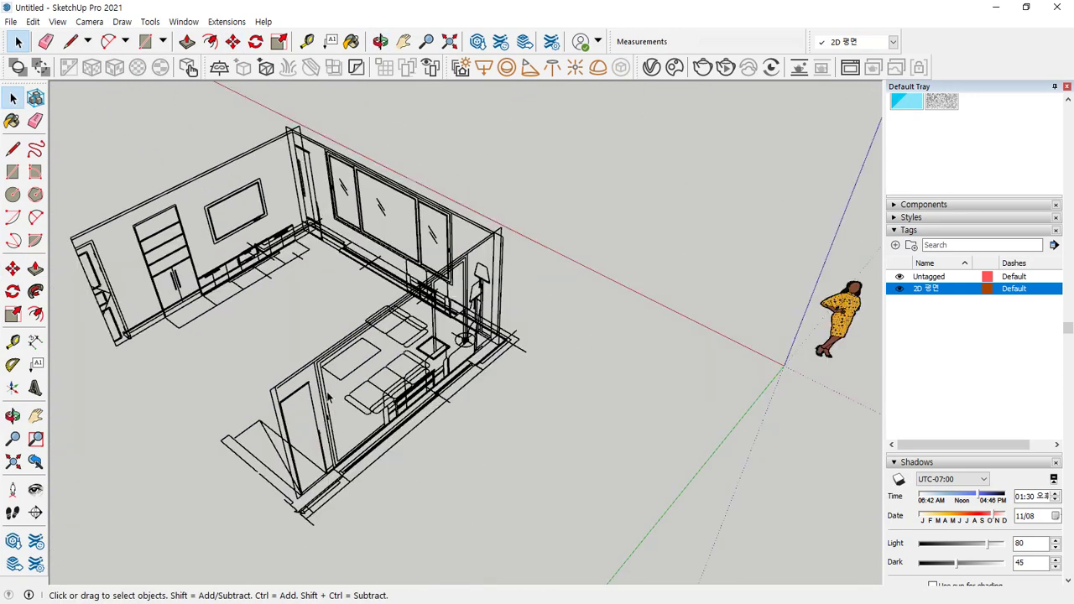
pyautogui.scroll(-1, 321, 396)
pyautogui.moveTo(106, 405); pyautogui.dragTo(398, 207, button='middle')
pyautogui.scroll(5, 312, 276)
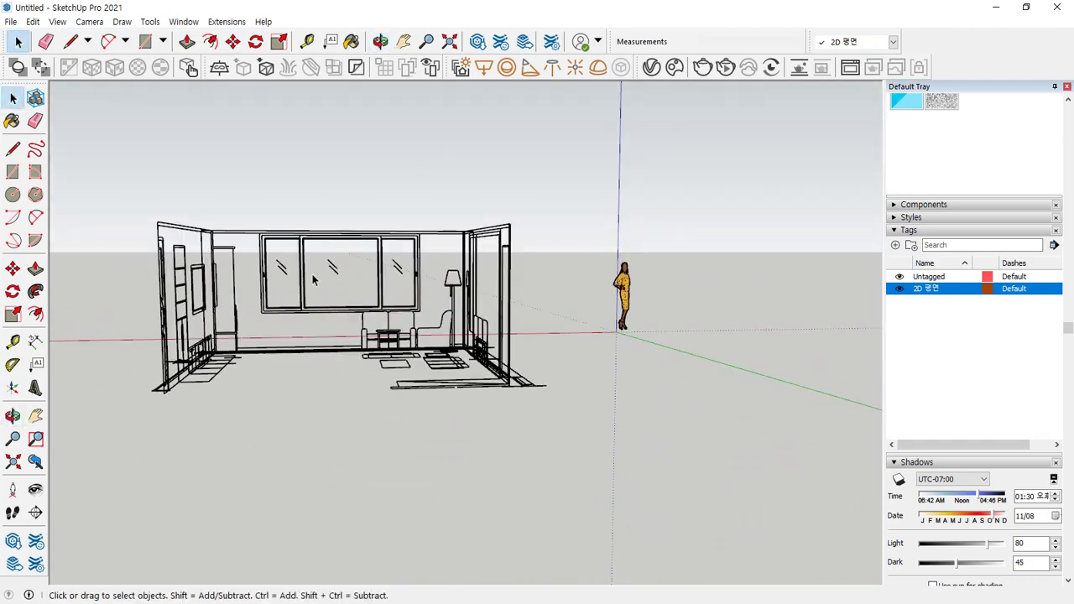
pyautogui.moveTo(302, 337); pyautogui.dragTo(511, 324, button='middle')
pyautogui.moveTo(750, 210); pyautogui.dragTo(854, 422)
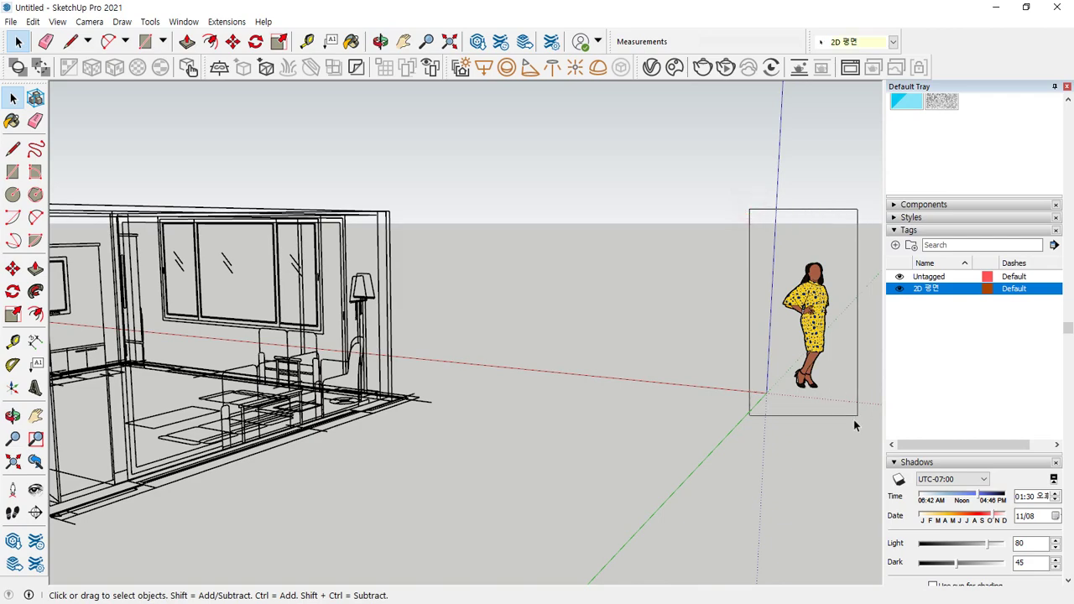
pyautogui.press('Delete')
pyautogui.moveTo(338, 470)
pyautogui.mouseDown(button='middle')
pyautogui.moveTo(150, 427)
pyautogui.moveTo(341, 403)
pyautogui.moveTo(321, 394)
pyautogui.moveTo(317, 409)
pyautogui.mouseUp(button='middle')
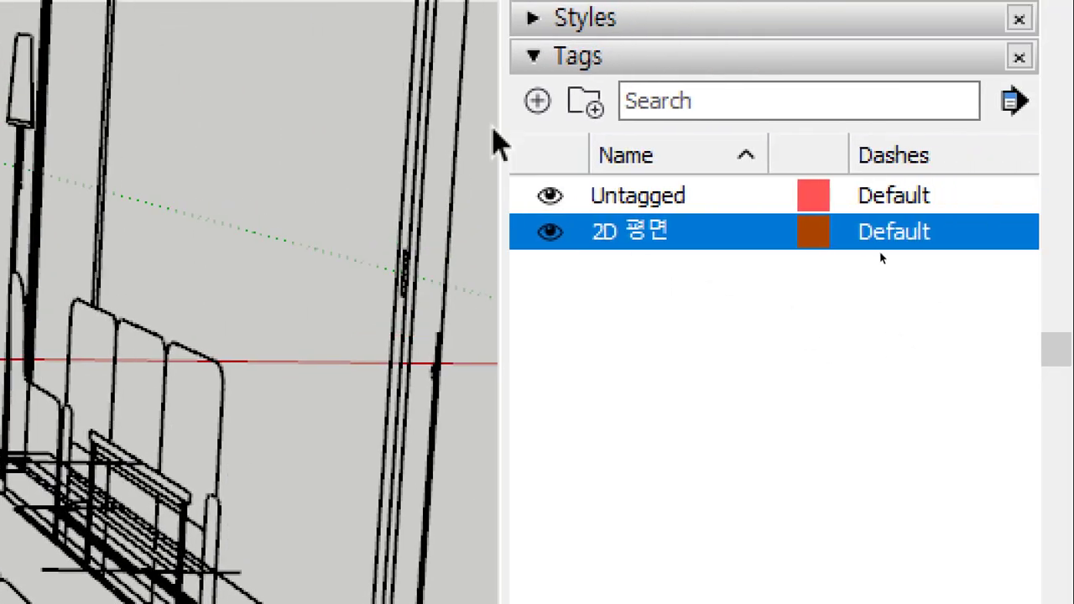
# Step: Add a tag named 3D 벽면 and make it the active tag for new geometry
pyautogui.click(538, 101)
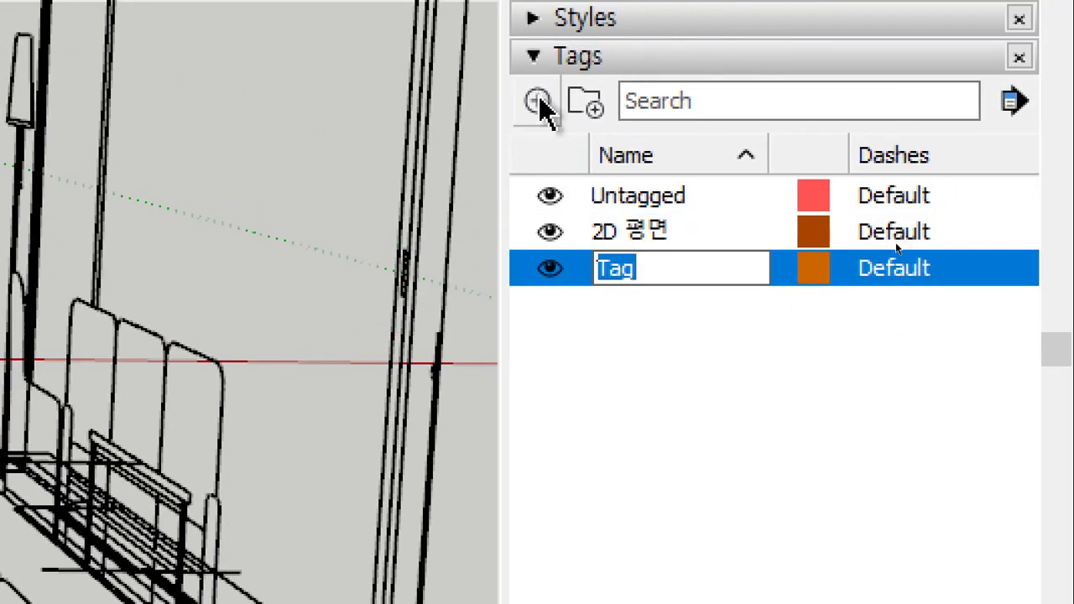
pyautogui.write('3D ')
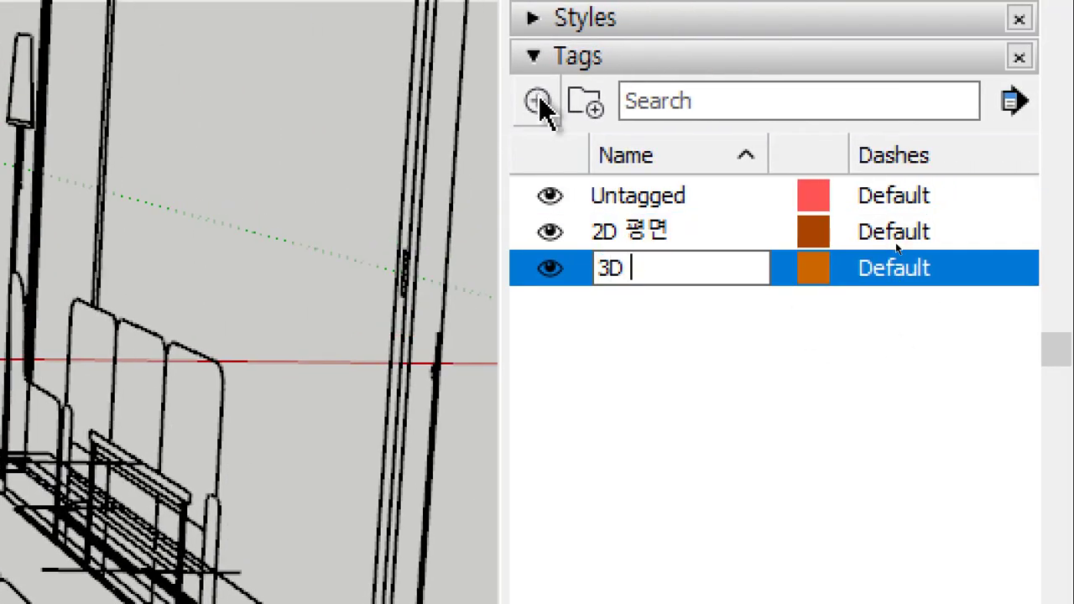
pyautogui.write('벽면')
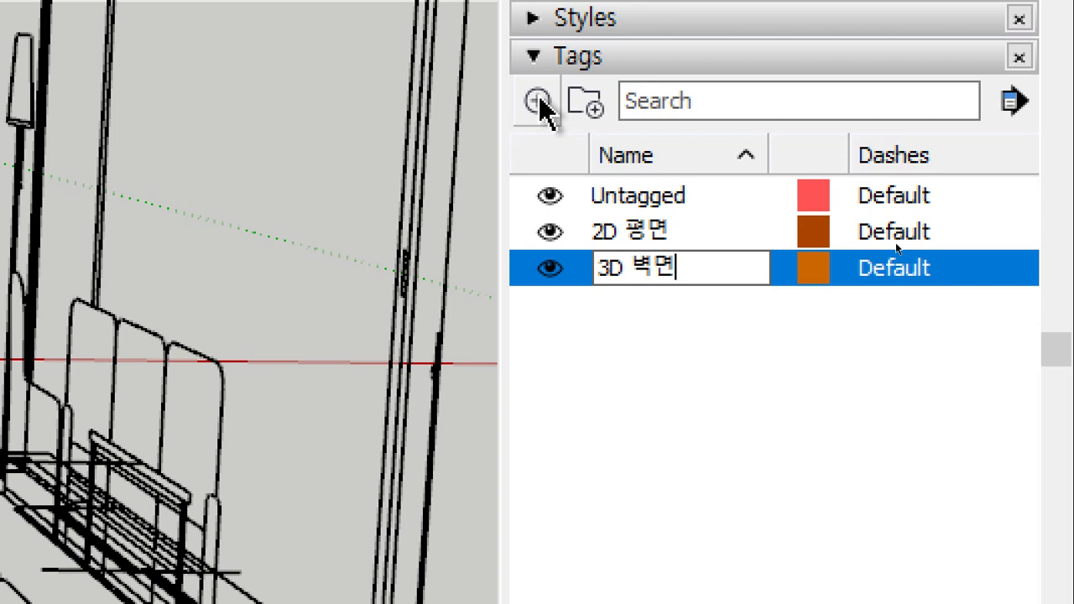
pyautogui.press('Return')
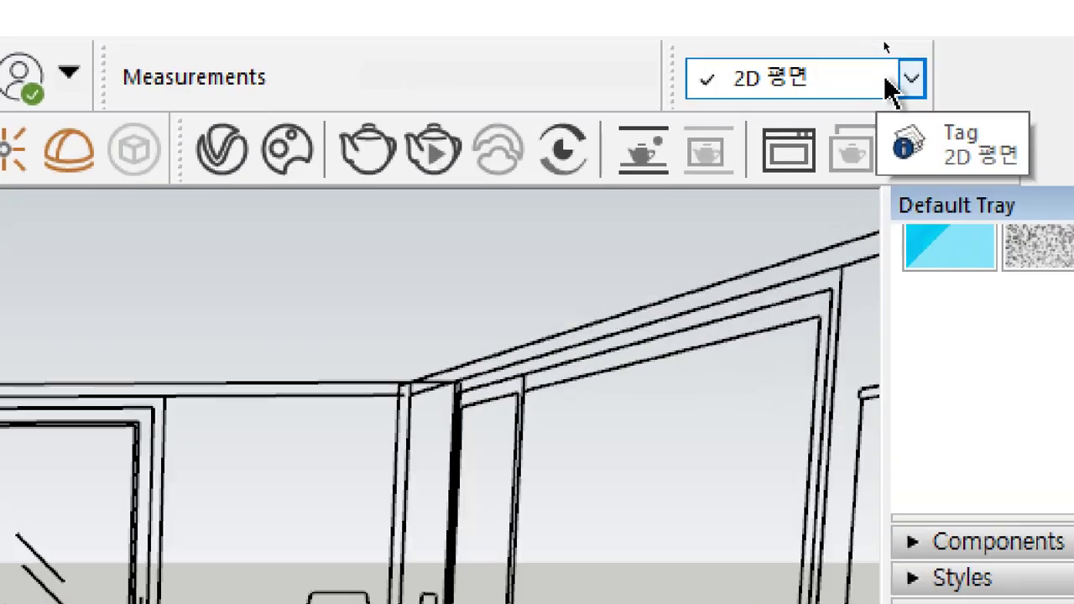
pyautogui.click(883, 47)
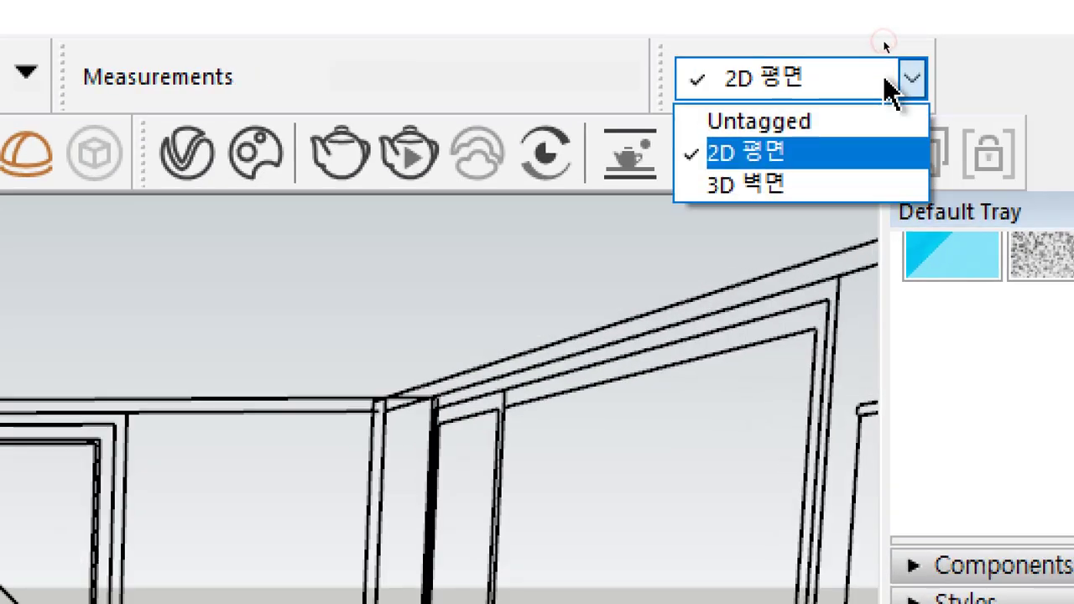
pyautogui.click(825, 191)
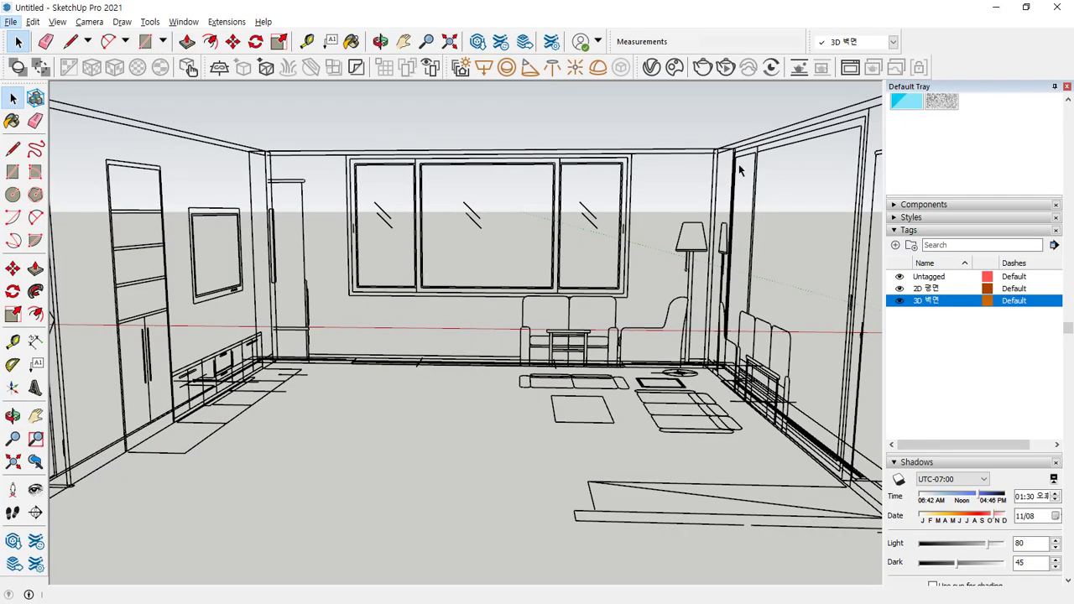
# Step: Lock the floor plan and all the upright elevation drawings together
pyautogui.press('e')
pyautogui.moveTo(570, 467)
pyautogui.mouseDown()
pyautogui.moveTo(372, 462)
pyautogui.moveTo(588, 265)
pyautogui.moveTo(713, 453)
pyautogui.moveTo(271, 329)
pyautogui.moveTo(768, 322)
pyautogui.moveTo(730, 441)
pyautogui.mouseUp()
pyautogui.moveTo(770, 283); pyautogui.dragTo(186, 430)
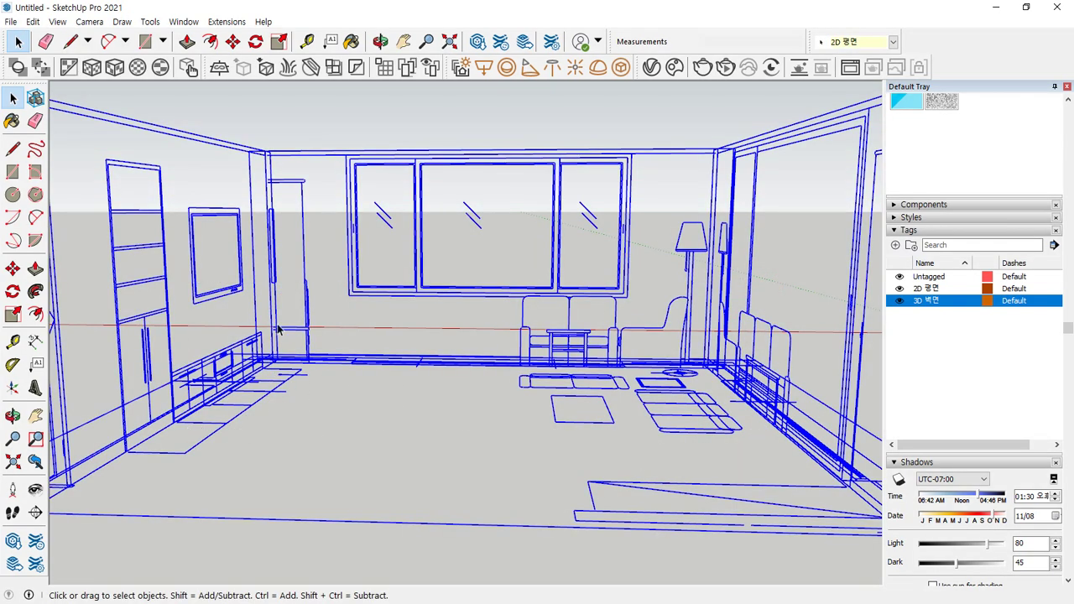
pyautogui.rightClick(274, 254)
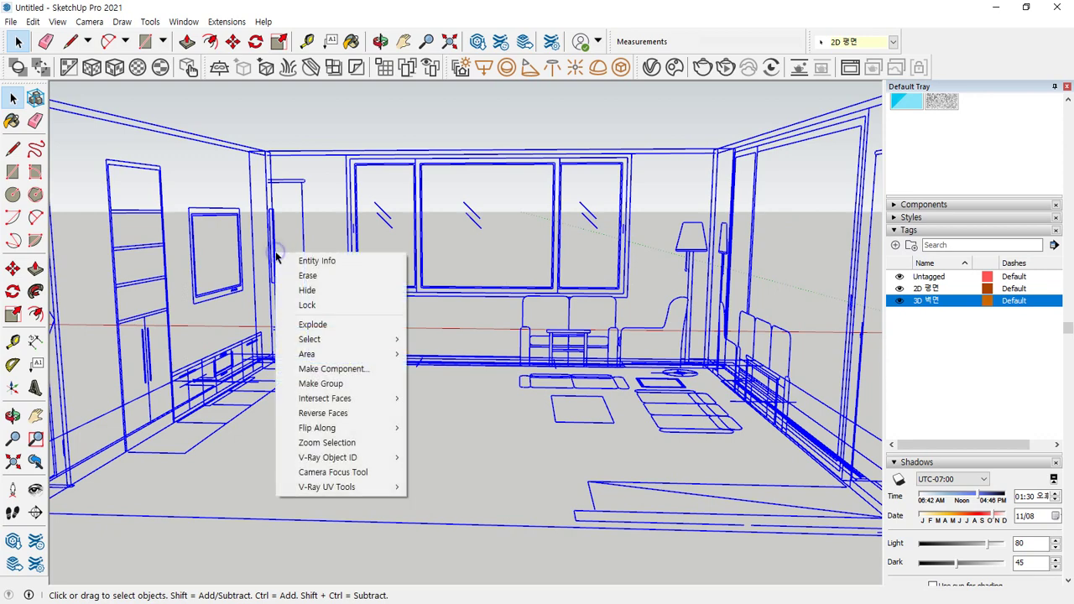
pyautogui.click(308, 306)
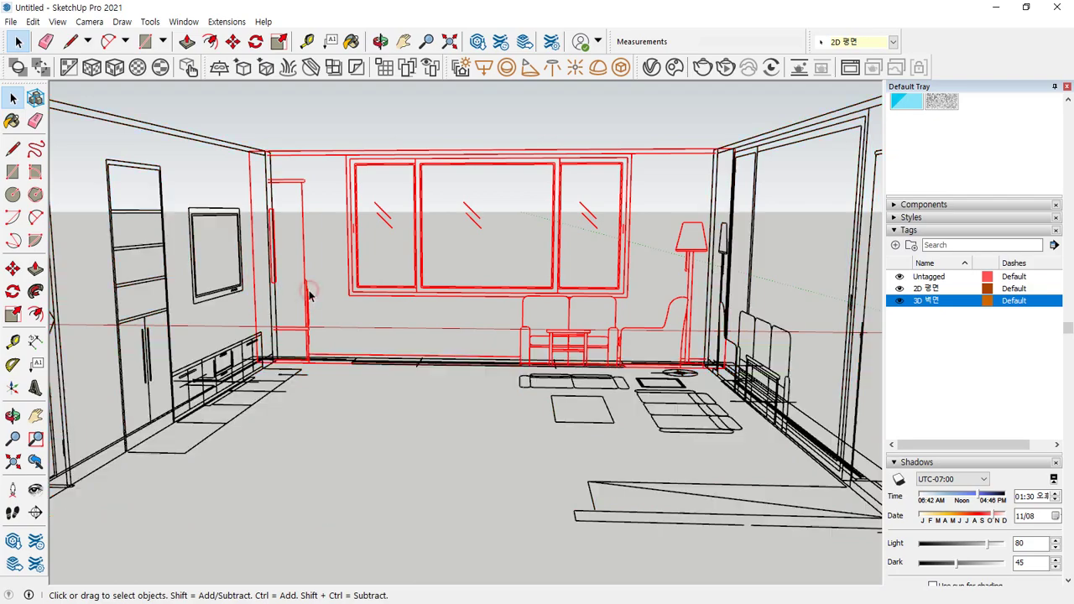
pyautogui.click(360, 411)
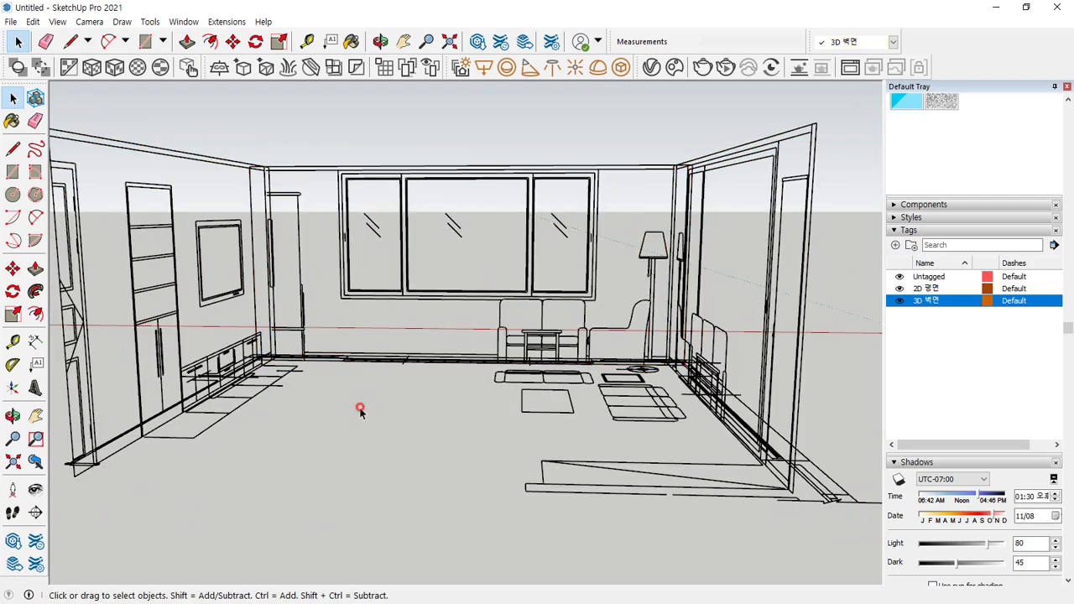
# Step: Draw a rectangle over the TV wall's thickness on the floor plan, from its open end to the outer corner at the window wall
pyautogui.moveTo(361, 410); pyautogui.dragTo(629, 436, button='middle')
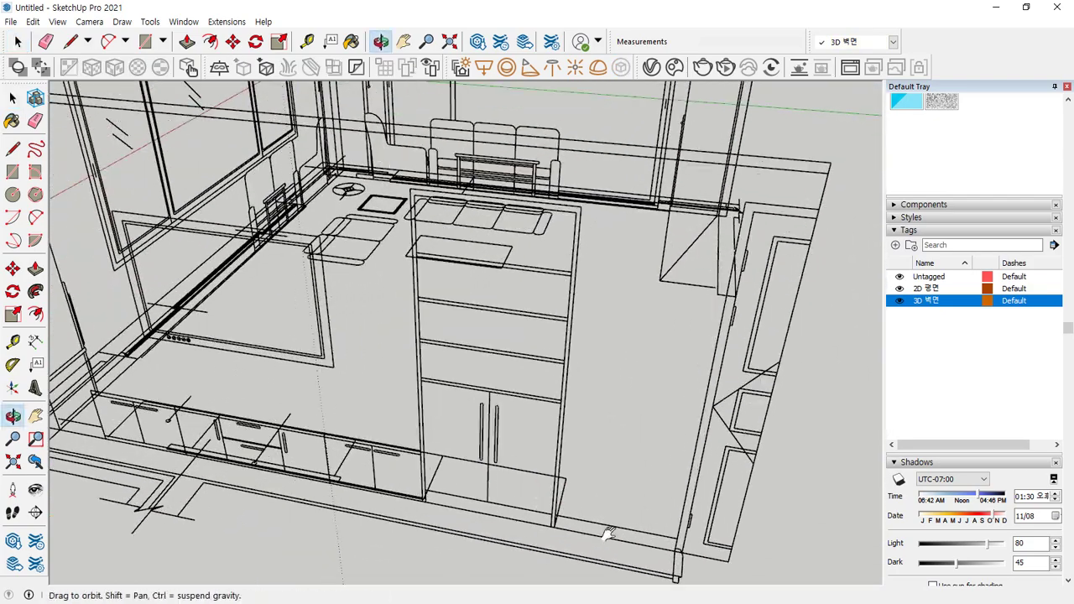
pyautogui.scroll(6, 629, 436)
pyautogui.scroll(3, 726, 443)
pyautogui.press('r')
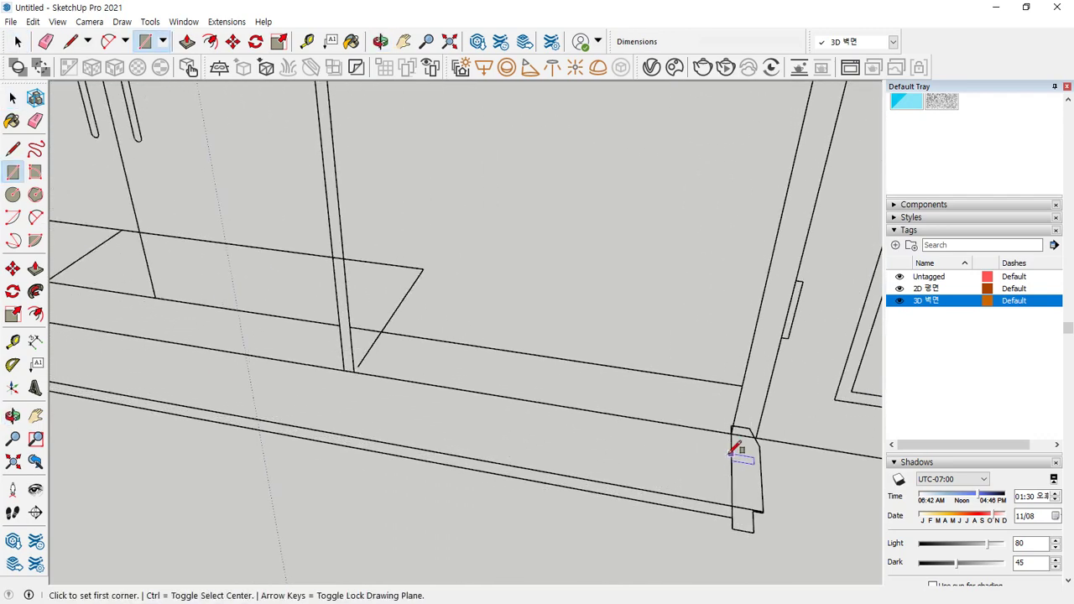
pyautogui.click(732, 433)
pyautogui.scroll(-5, 642, 474)
pyautogui.moveTo(185, 412); pyautogui.dragTo(339, 382, button='middle')
pyautogui.keyDown('shift'); pyautogui.moveTo(210, 378); pyautogui.dragTo(480, 442, button='middle'); pyautogui.keyUp('shift')
pyautogui.scroll(3, 409, 424)
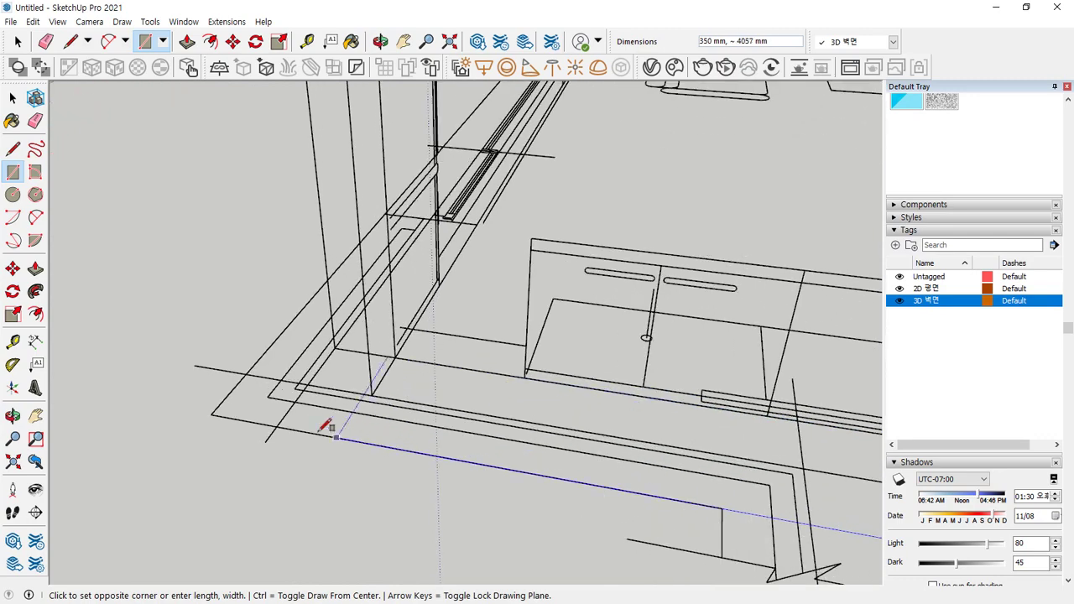
pyautogui.click(216, 415)
# Step: Draw a rectangle over the window wall segment between the TV wall and the window opening, and erase the edge dividing the two faces
pyautogui.moveTo(183, 392); pyautogui.dragTo(604, 415, button='middle')
pyautogui.scroll(2, 508, 327)
pyautogui.scroll(2, 467, 431)
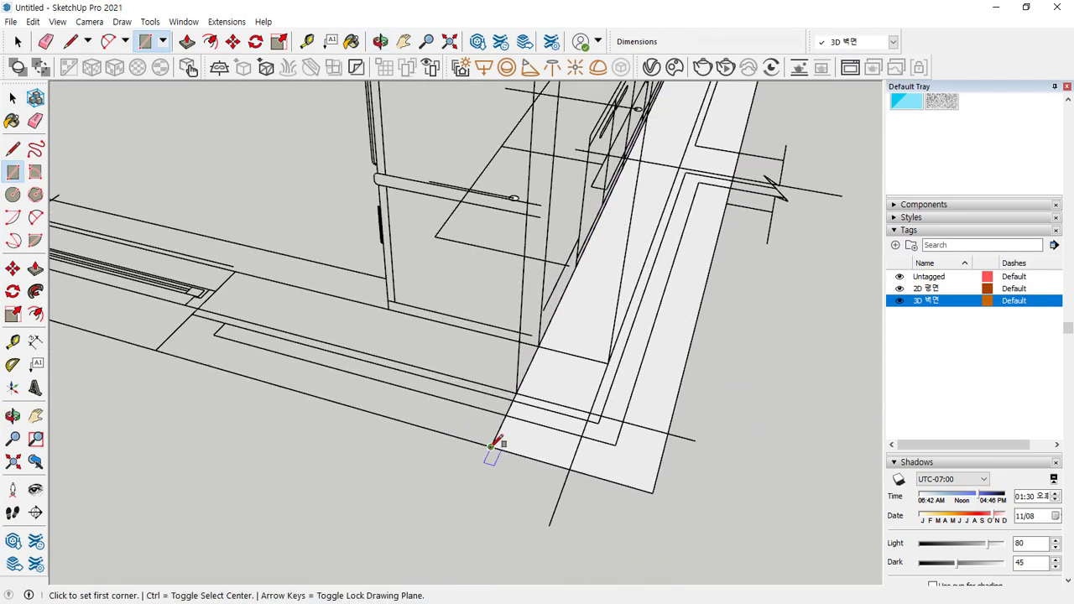
pyautogui.click(492, 447)
pyautogui.click(241, 268)
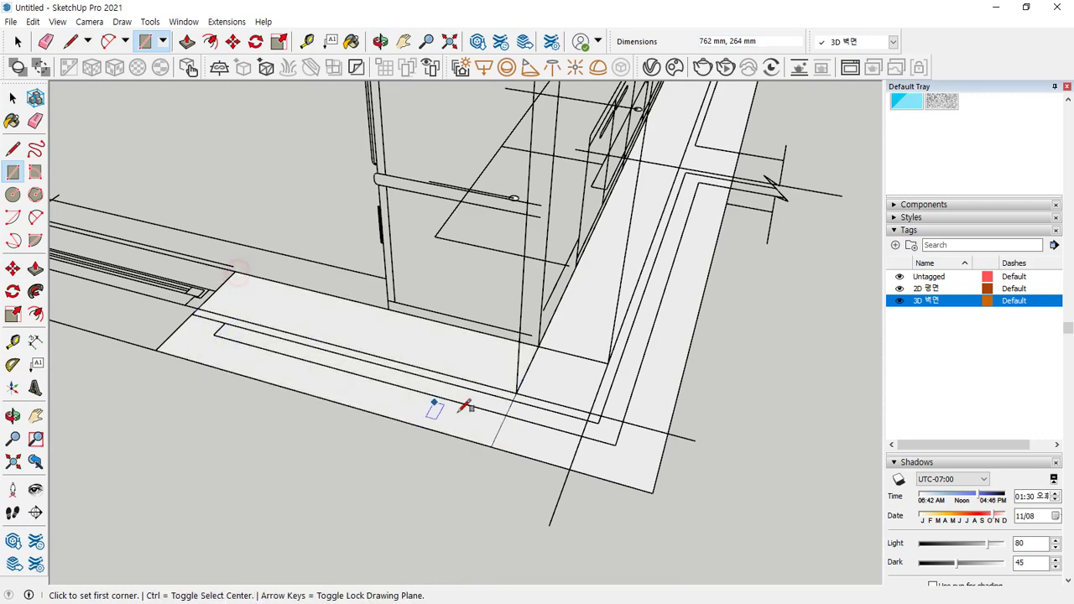
pyautogui.press('e')
# Step: Draw a rectangle over the window wall segment between the window opening's other end and the outer corner behind the sofa
pyautogui.scroll(-4, 300, 375)
pyautogui.keyDown('shift'); pyautogui.moveTo(233, 355); pyautogui.dragTo(805, 503, button='middle'); pyautogui.keyUp('shift')
pyautogui.scroll(3, 332, 377)
pyautogui.scroll(2, 334, 376)
pyautogui.press('r')
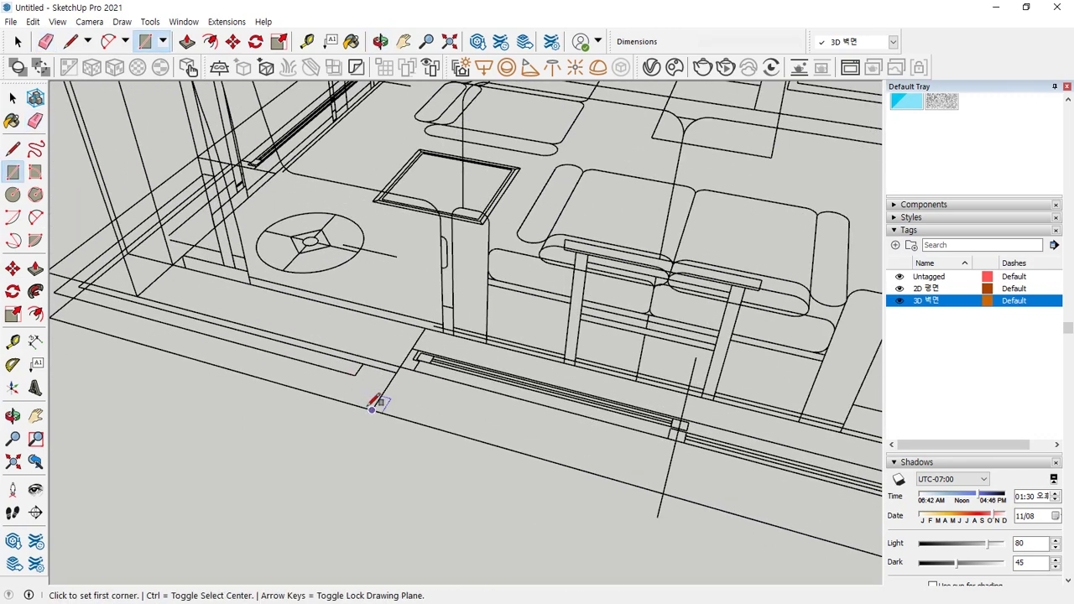
pyautogui.click(428, 326)
pyautogui.moveTo(427, 324); pyautogui.dragTo(439, 461, button='middle')
pyautogui.click(176, 359)
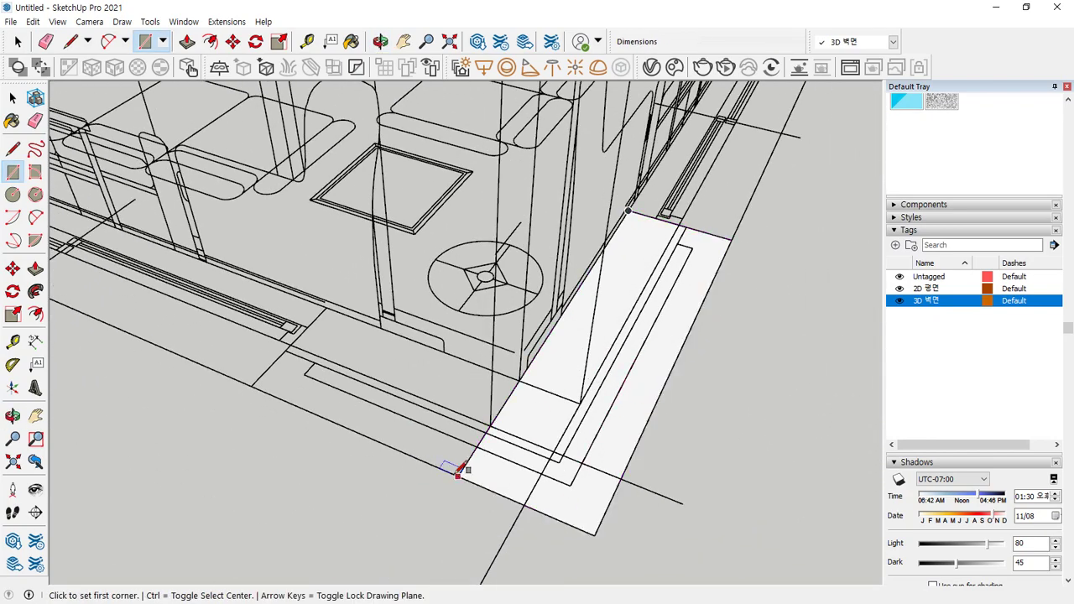
# Step: Draw a rectangle over the adjoining sofa-side wall segment up to its opening, and erase the edge dividing it from the corner face
pyautogui.click(459, 473)
pyautogui.click(337, 308)
pyautogui.press('e')
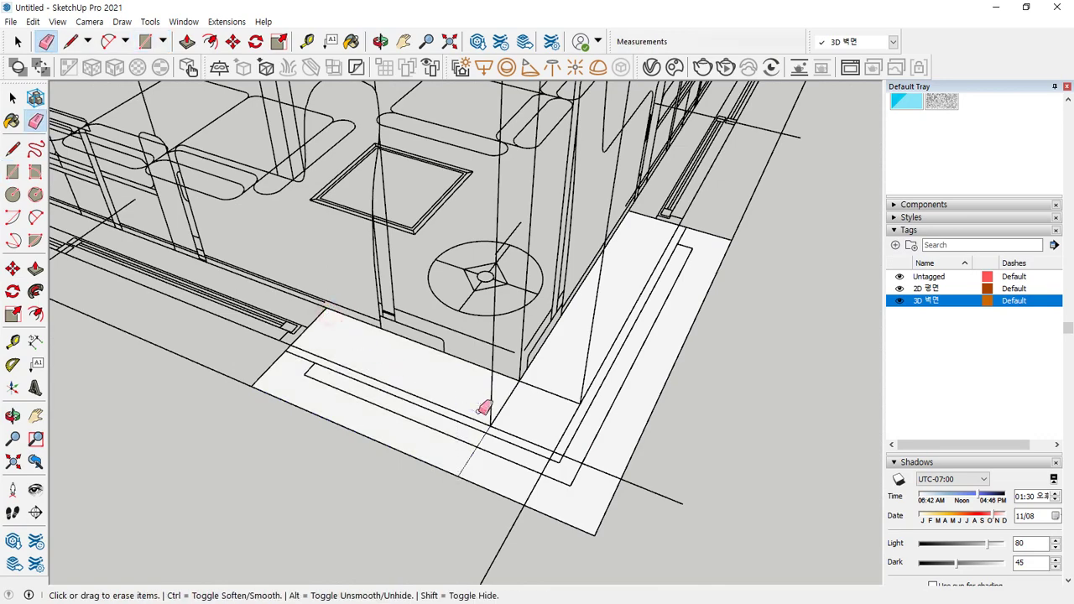
# Step: Draw a rectangle over the wall segment at the open end of the sofa-side wall, beside the door
pyautogui.scroll(2, 412, 432)
pyautogui.moveTo(412, 432); pyautogui.dragTo(311, 387, button='middle')
pyautogui.scroll(1, 341, 377)
pyautogui.press('r')
pyautogui.click(339, 380)
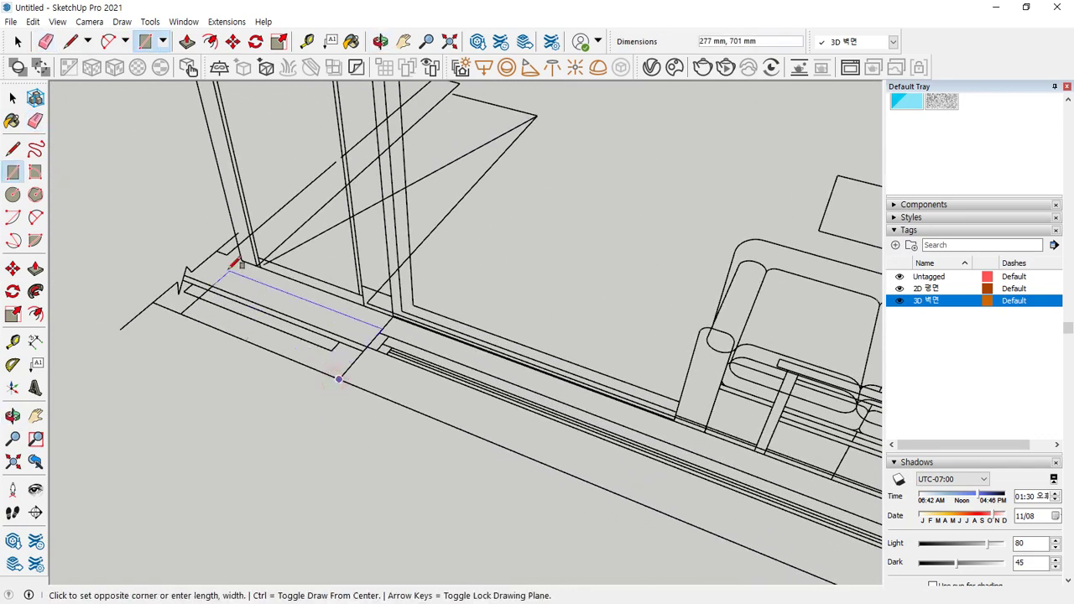
pyautogui.click(184, 298)
pyautogui.scroll(-5, 196, 324)
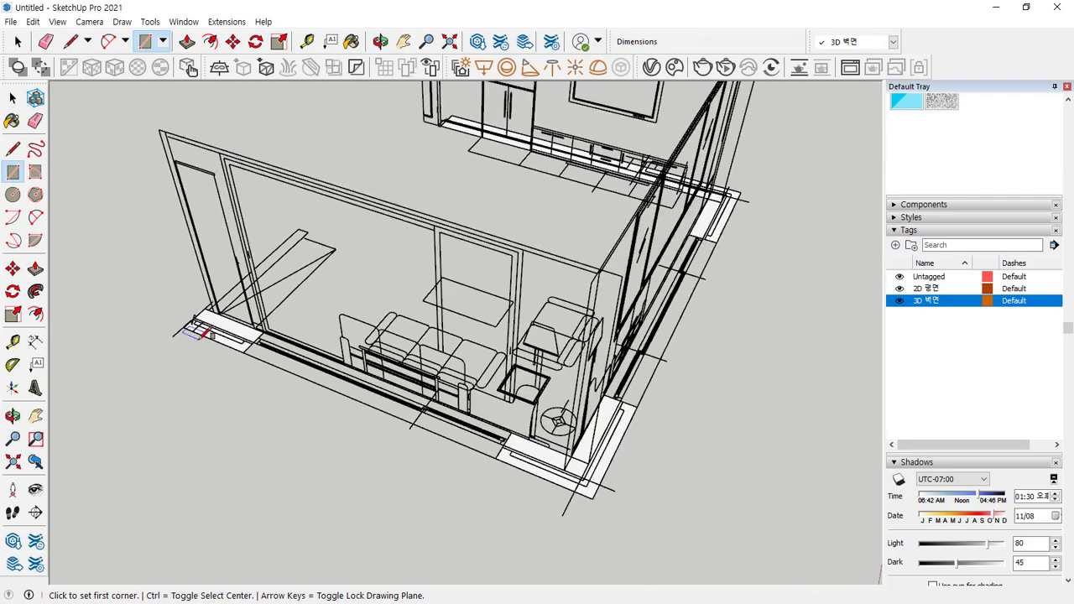
# Step: Fill the window opening's footprint on the plan with a 3000 by 350 mm rectangle between the two wall segments
pyautogui.moveTo(466, 389); pyautogui.dragTo(244, 355, button='middle')
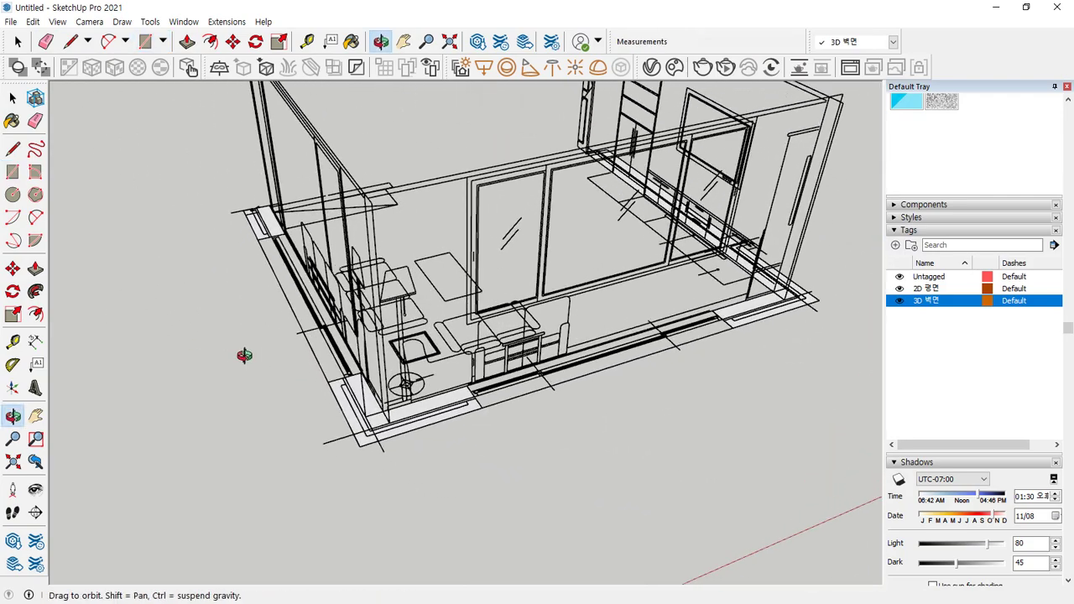
pyautogui.press('r')
pyautogui.scroll(2, 482, 292)
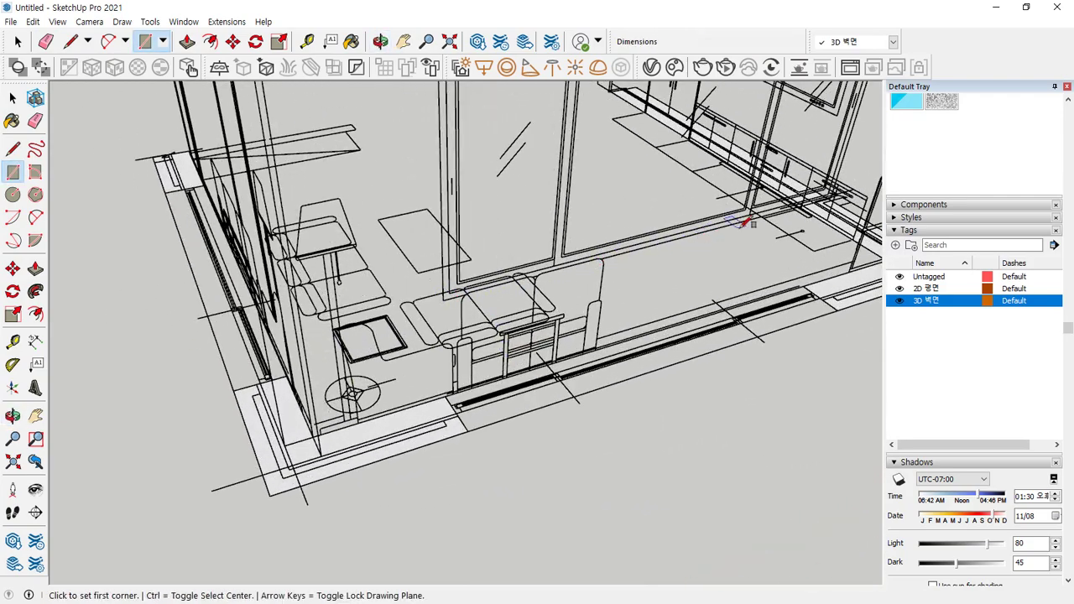
pyautogui.scroll(2, 521, 402)
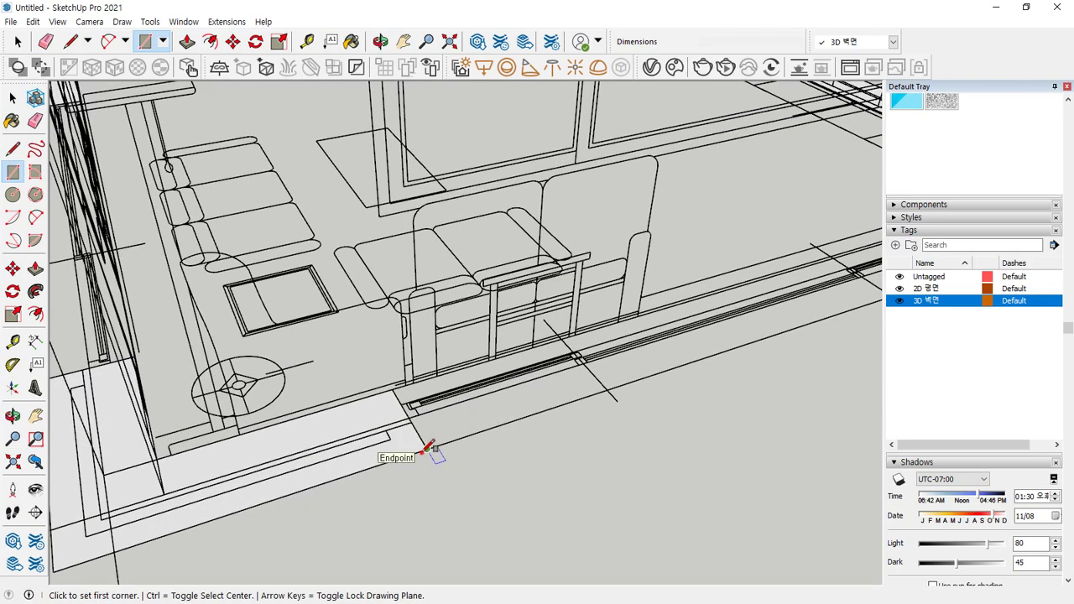
pyautogui.click(426, 450)
pyautogui.scroll(-1, 430, 446)
pyautogui.keyDown('shift'); pyautogui.moveTo(506, 387); pyautogui.dragTo(239, 432, button='middle'); pyautogui.keyUp('shift')
pyautogui.scroll(3, 596, 312)
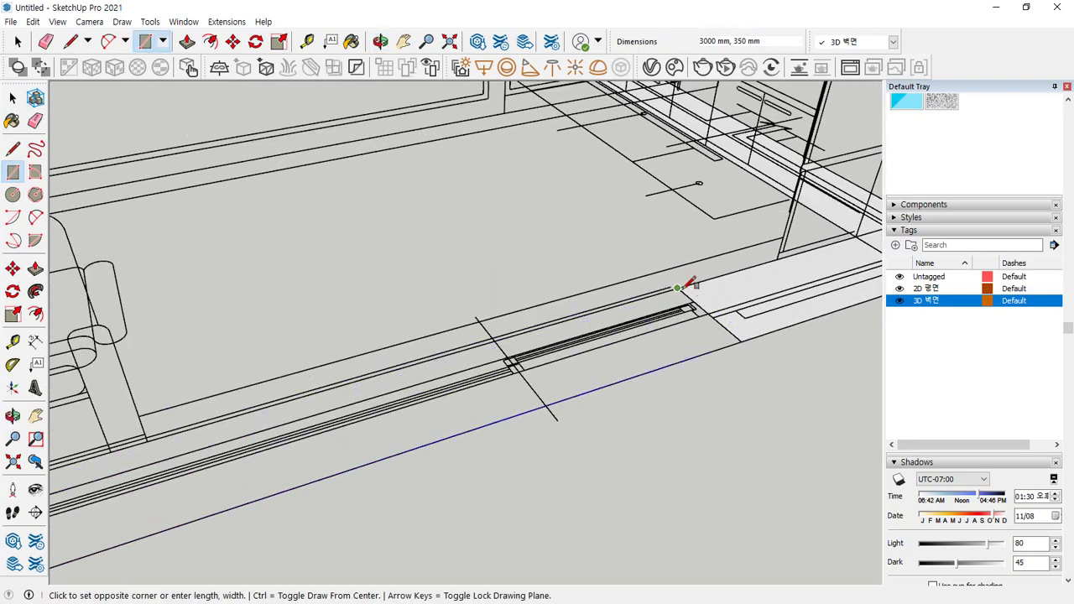
pyautogui.click(678, 288)
pyautogui.scroll(-5, 576, 400)
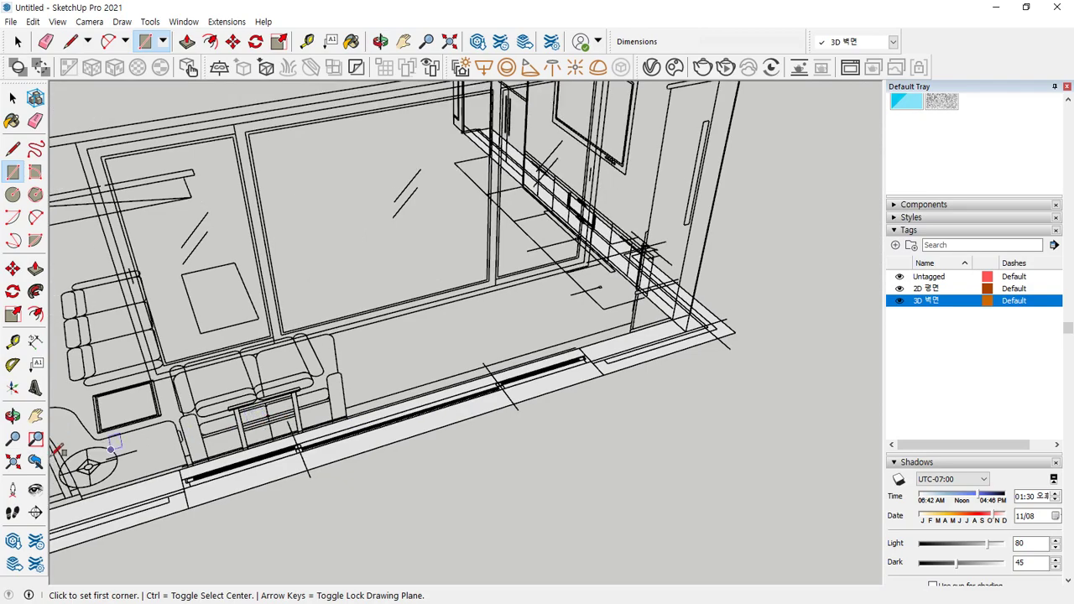
pyautogui.moveTo(140, 442)
pyautogui.keyDown('shift'); pyautogui.mouseDown(button='middle')
pyautogui.moveTo(354, 379)
pyautogui.moveTo(274, 456)
pyautogui.moveTo(183, 417)
pyautogui.moveTo(252, 386)
pyautogui.mouseUp(button='middle'); pyautogui.keyUp('shift')
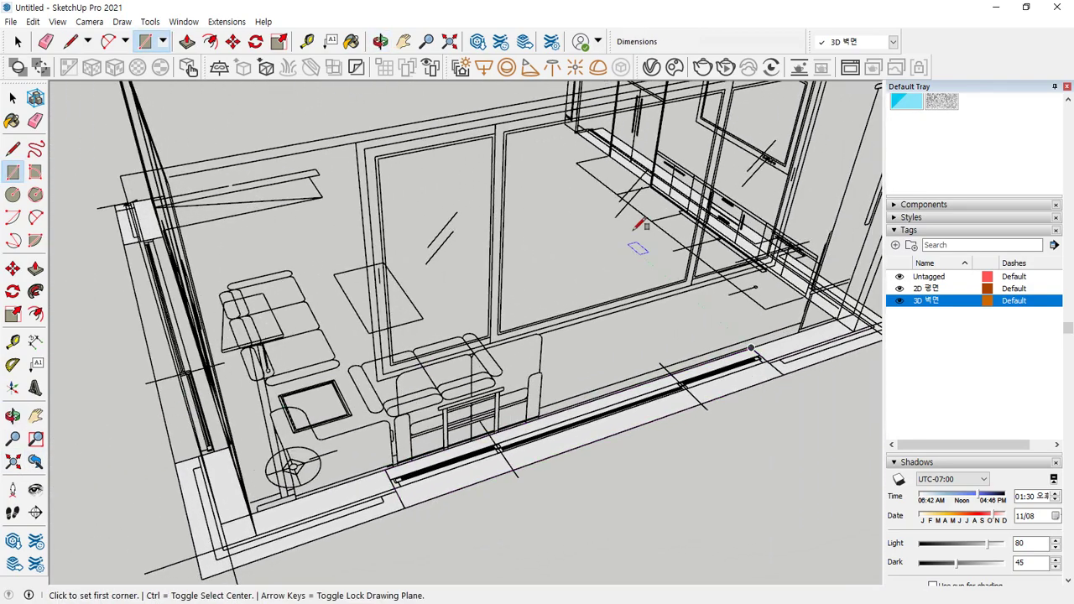
pyautogui.keyDown('shift'); pyautogui.moveTo(569, 389); pyautogui.dragTo(256, 384, button='middle'); pyautogui.keyUp('shift')
pyautogui.moveTo(439, 355); pyautogui.dragTo(92, 323, button='middle')
pyautogui.moveTo(92, 323)
pyautogui.keyDown('shift'); pyautogui.mouseDown(button='middle')
pyautogui.moveTo(597, 314)
pyautogui.moveTo(480, 367)
pyautogui.mouseUp(button='middle'); pyautogui.keyUp('shift')
pyautogui.moveTo(847, 281)
pyautogui.mouseDown()
pyautogui.moveTo(647, 324)
pyautogui.moveTo(497, 339)
pyautogui.moveTo(510, 404)
pyautogui.mouseUp()
pyautogui.moveTo(463, 449)
pyautogui.mouseDown()
pyautogui.moveTo(445, 366)
pyautogui.moveTo(278, 388)
pyautogui.mouseUp()
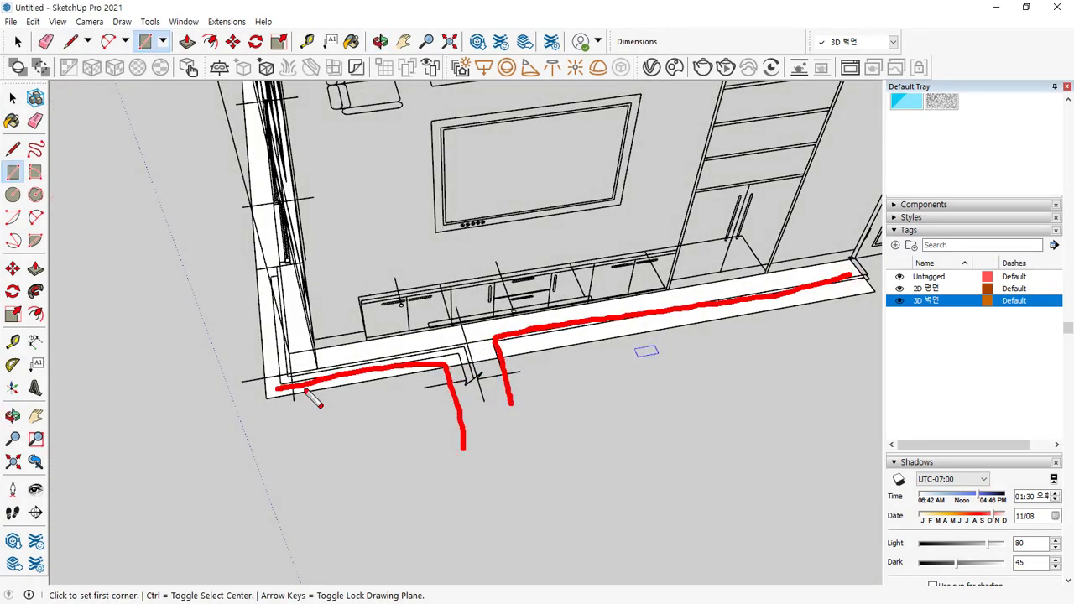
pyautogui.press('Escape')
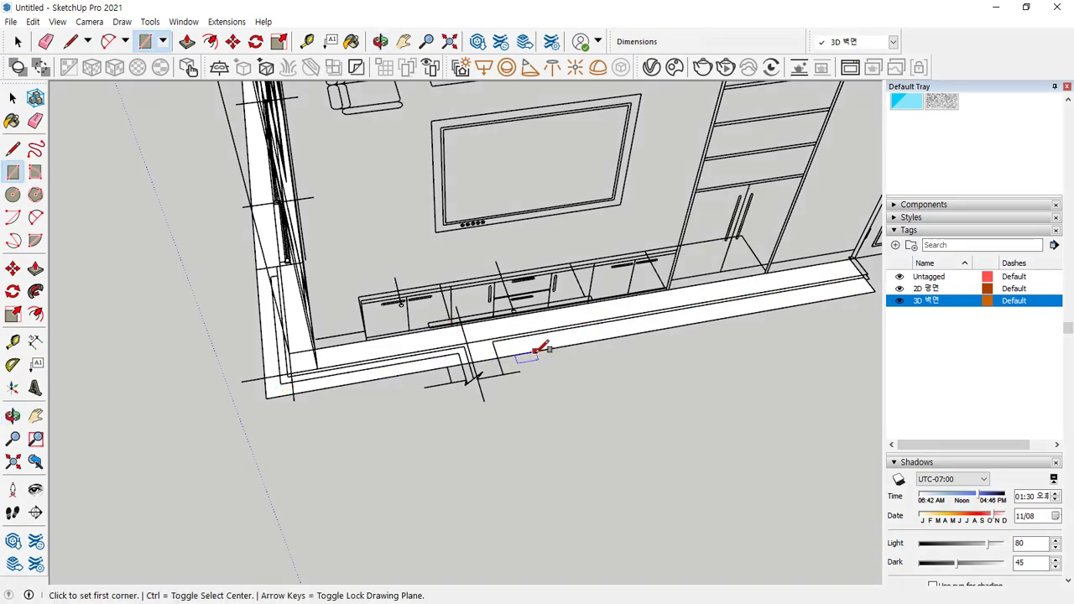
pyautogui.moveTo(591, 323); pyautogui.dragTo(449, 435, button='middle')
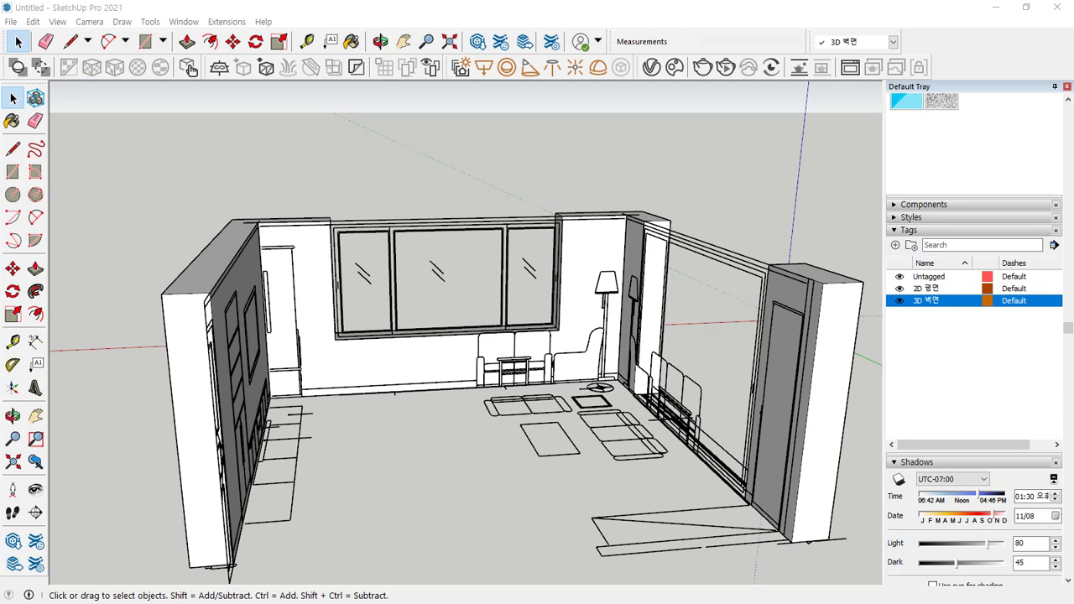
# Step: Select all the connected wall geometry and make it a group
pyautogui.scroll(-2, 182, 137)
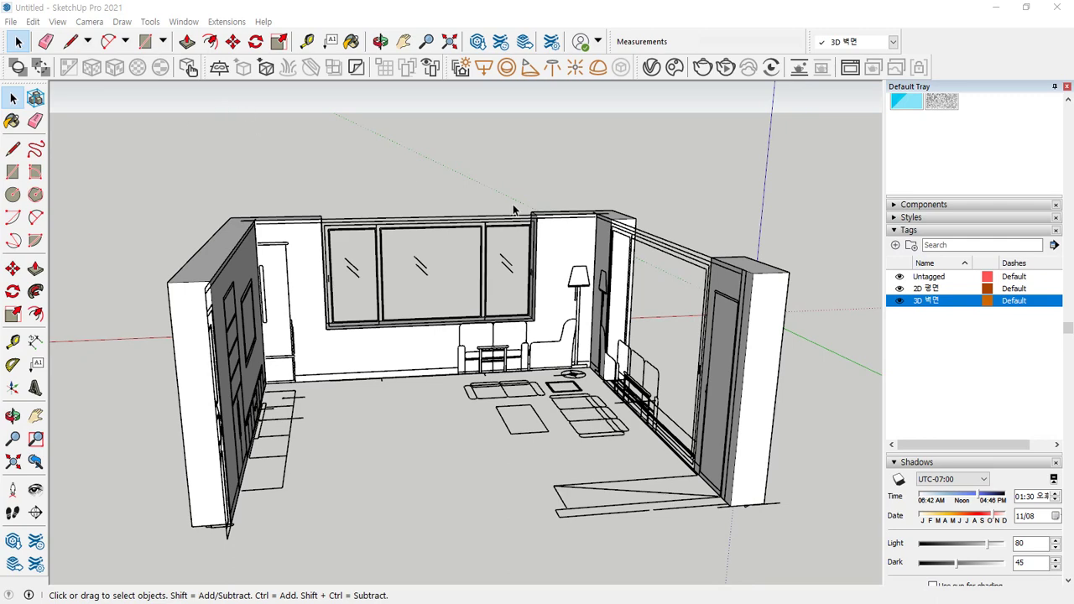
pyautogui.press('e')
pyautogui.scroll(2, 516, 211)
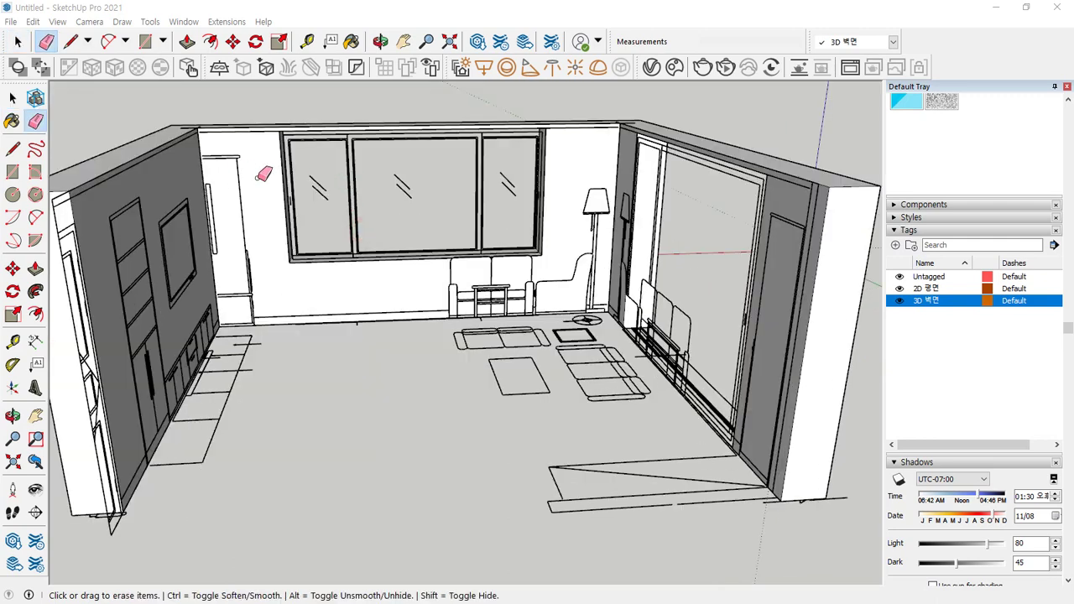
pyautogui.press('space')
pyautogui.tripleClick(266, 237)
pyautogui.rightClick(268, 227)
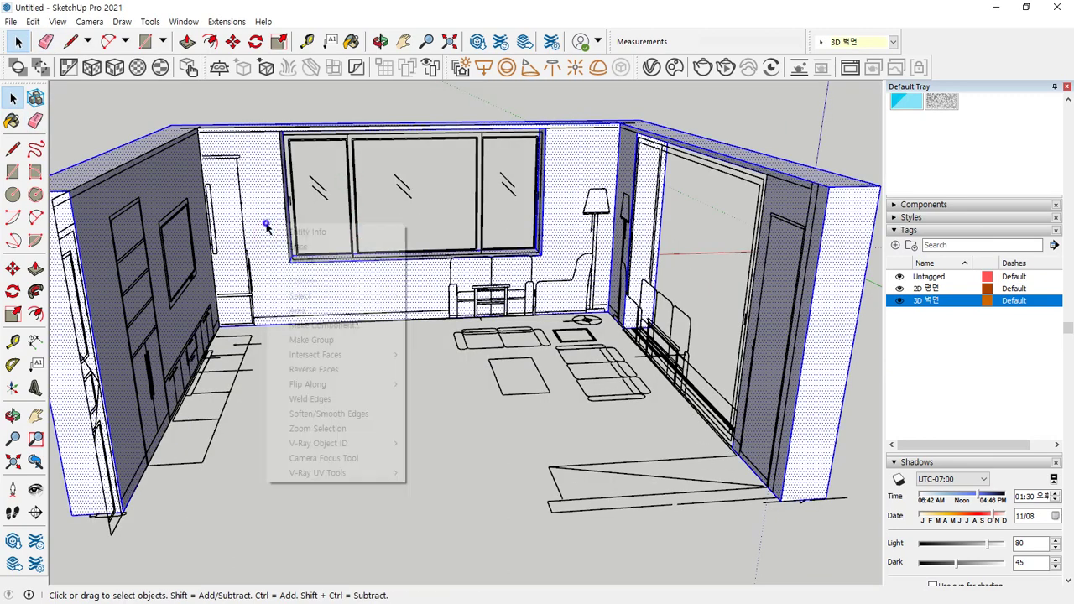
pyautogui.click(311, 340)
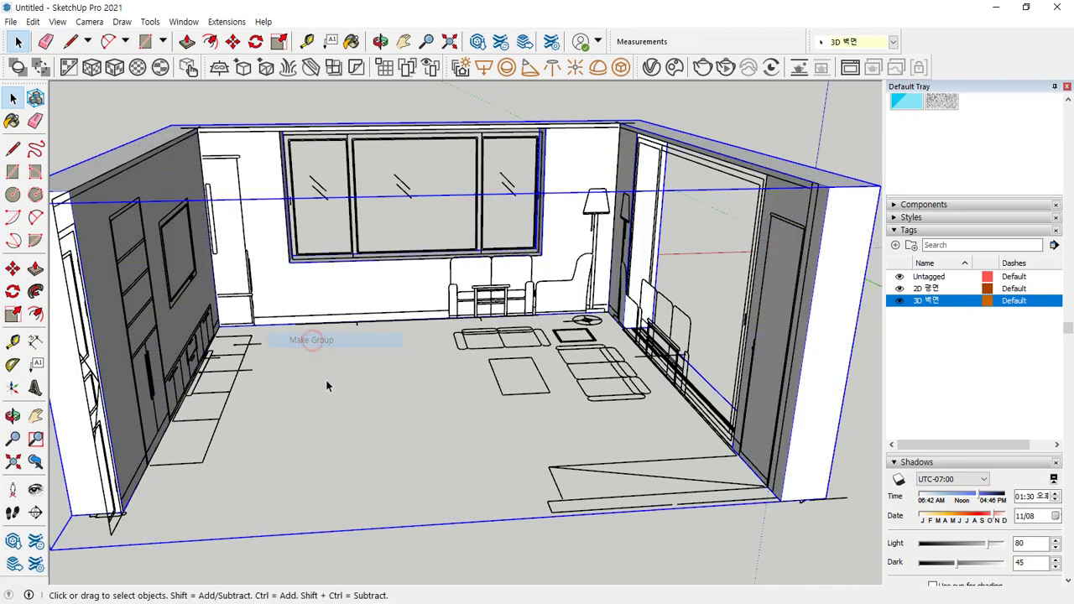
pyautogui.click(370, 412)
# Step: Add a tag named 3D 천정 and make it the active tag for new geometry
pyautogui.moveTo(369, 411); pyautogui.dragTo(333, 381, button='middle')
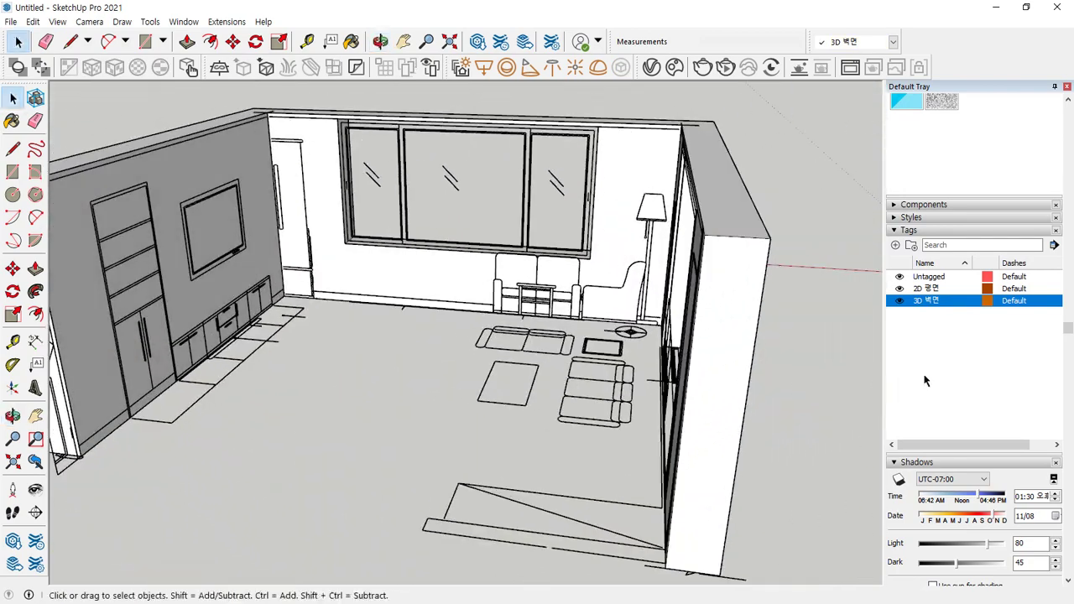
pyautogui.click(929, 277)
pyautogui.click(895, 244)
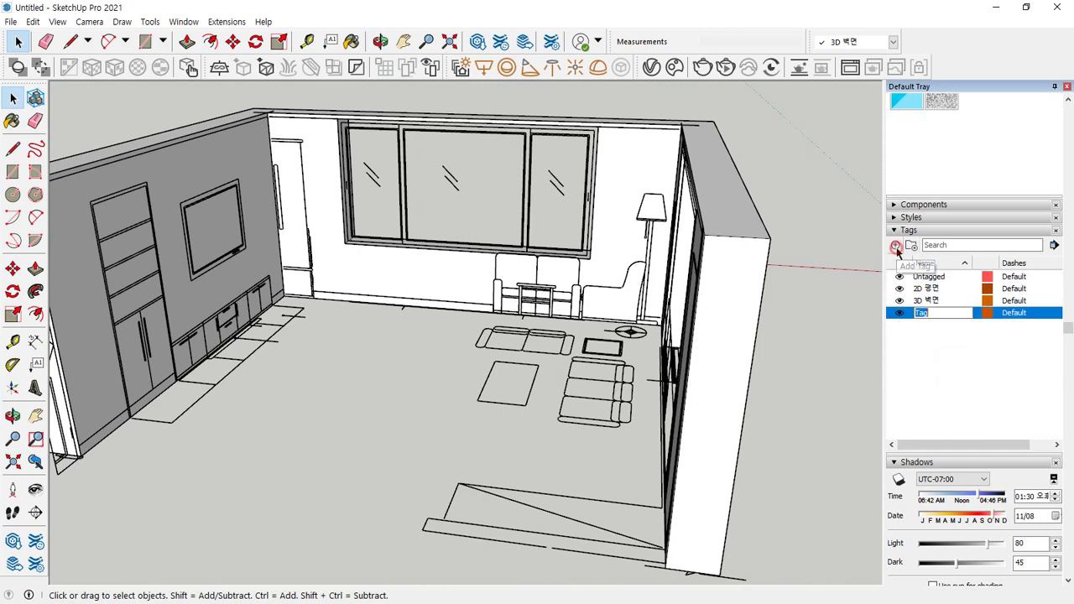
pyautogui.write('3D ')
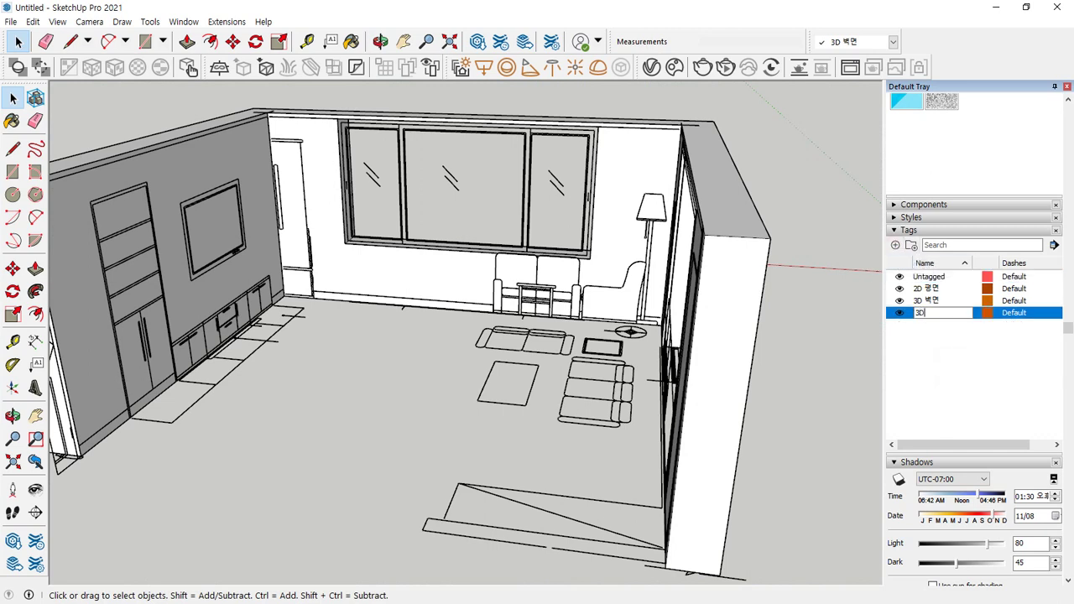
pyautogui.write('천정')
pyautogui.press('Return')
pyautogui.scroll(-5, 866, 267)
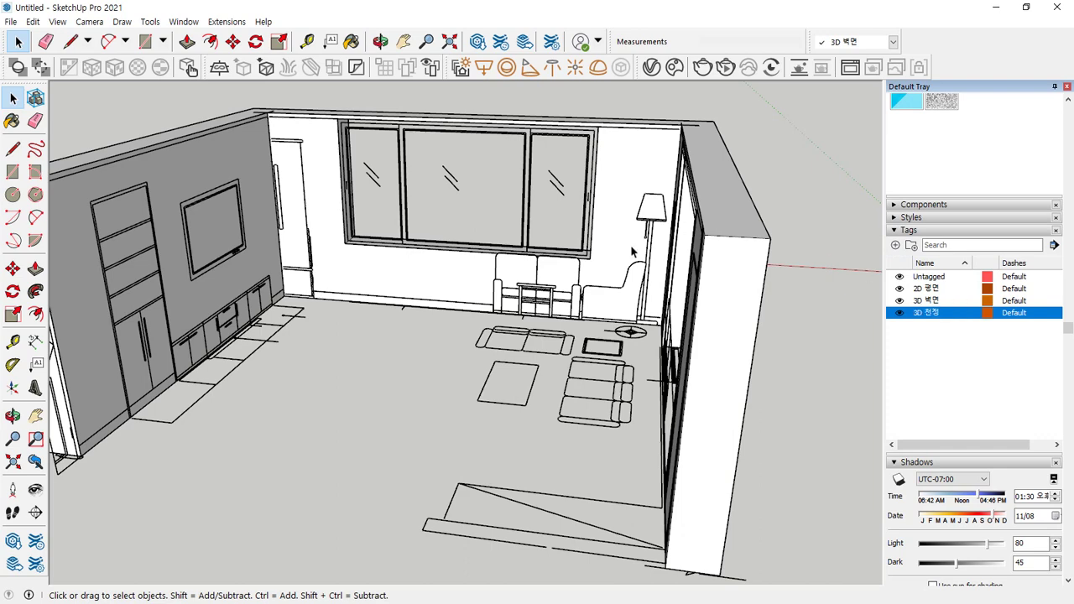
pyautogui.scroll(4, 670, 280)
pyautogui.press('r')
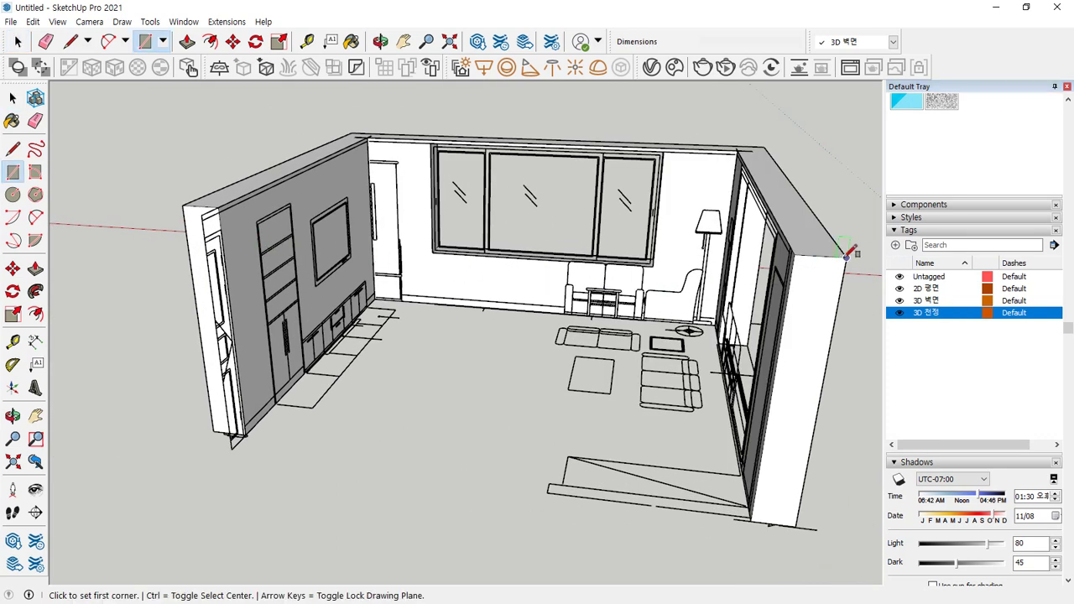
pyautogui.click(891, 42)
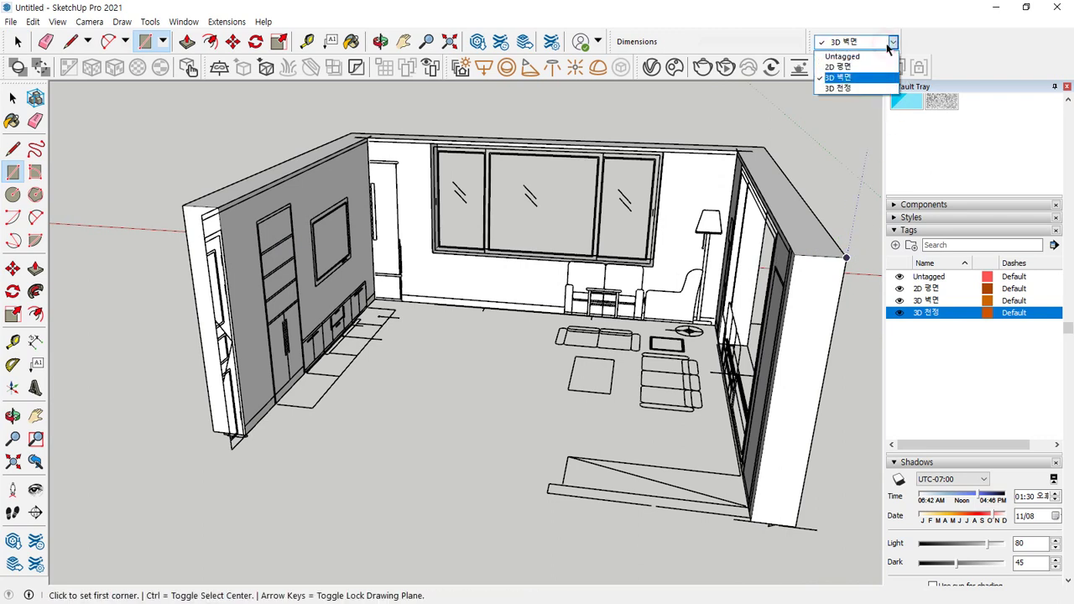
pyautogui.click(869, 88)
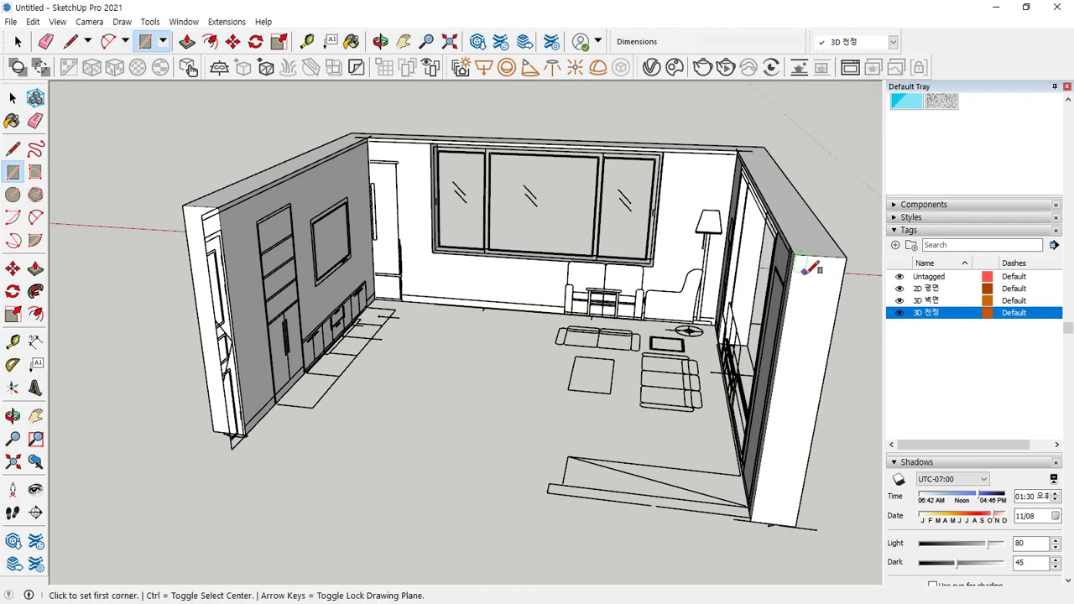
# Step: Draw a ceiling rectangle of about 5450 by 4803 mm across the wall tops and push it up 300 mm
pyautogui.click(847, 258)
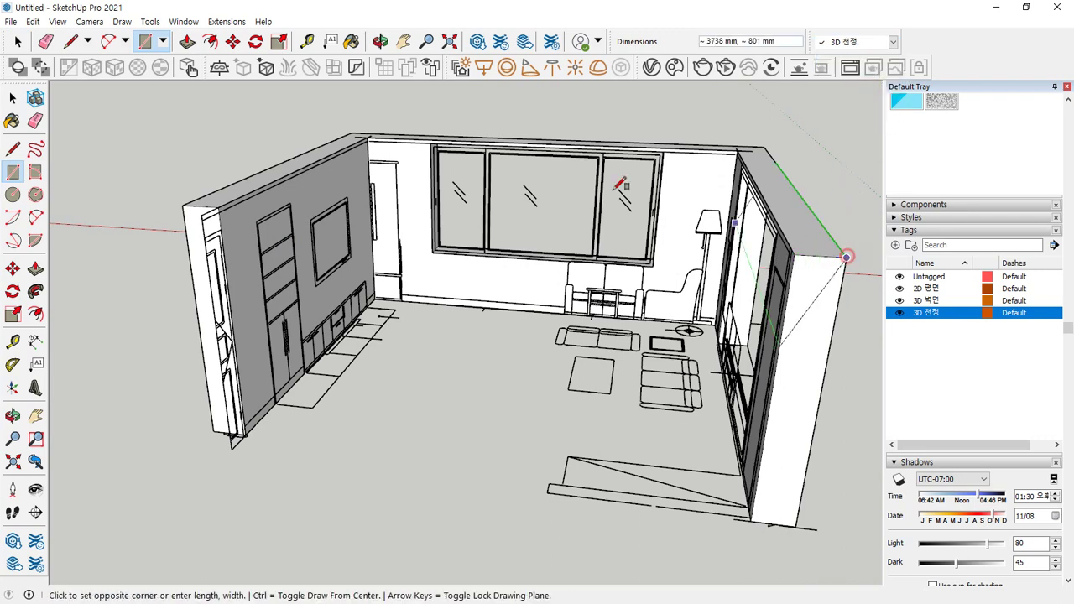
pyautogui.click(363, 130)
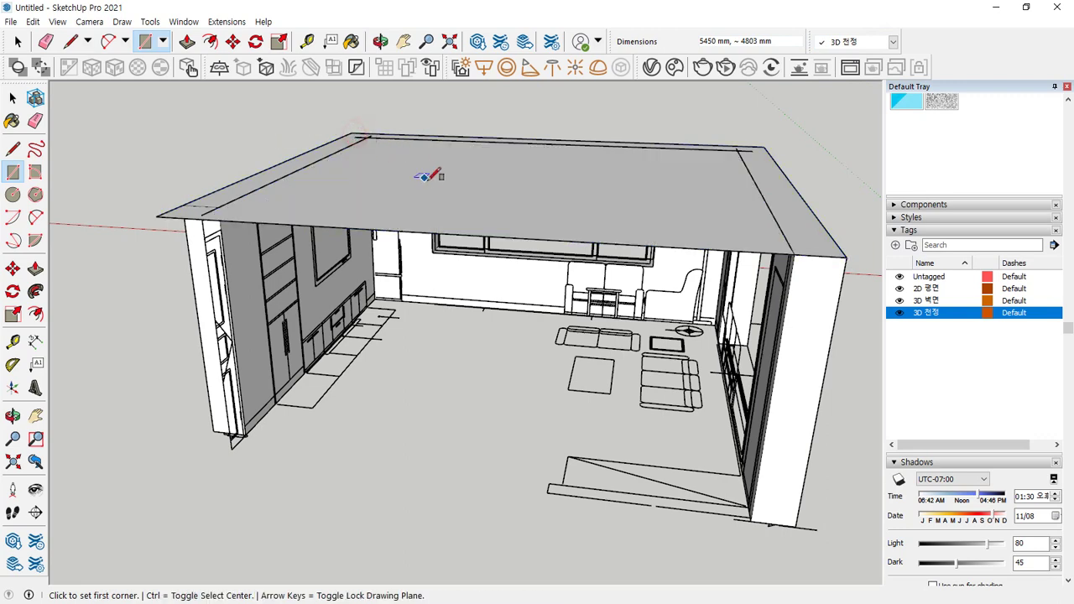
pyautogui.press('p')
pyautogui.click(429, 192)
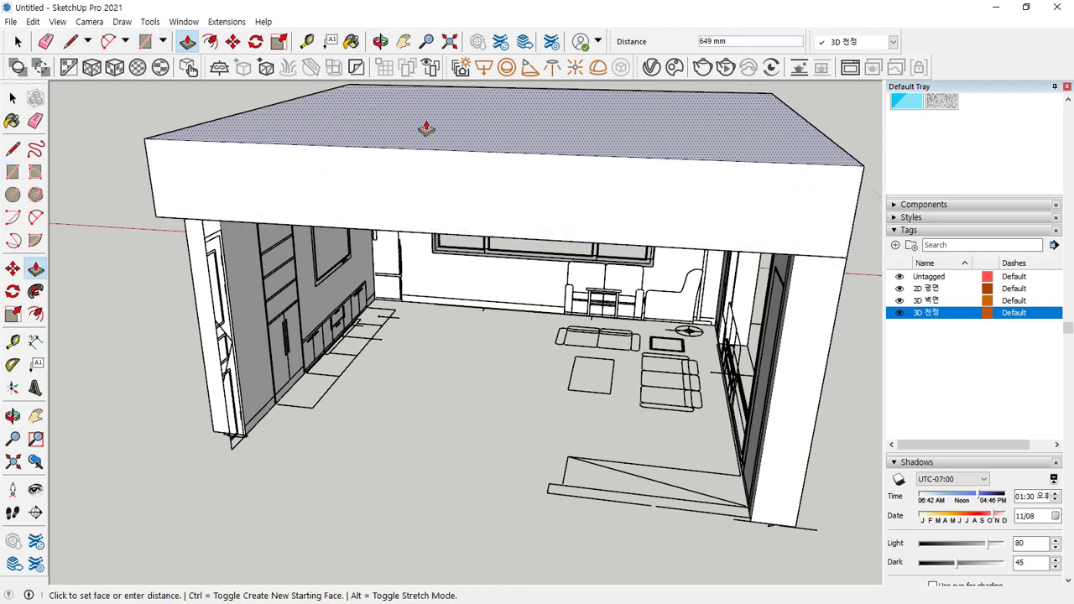
pyautogui.write('300')
pyautogui.press('Return')
# Step: Select all the connected geometry of the ceiling slab and make it a group
pyautogui.press('space')
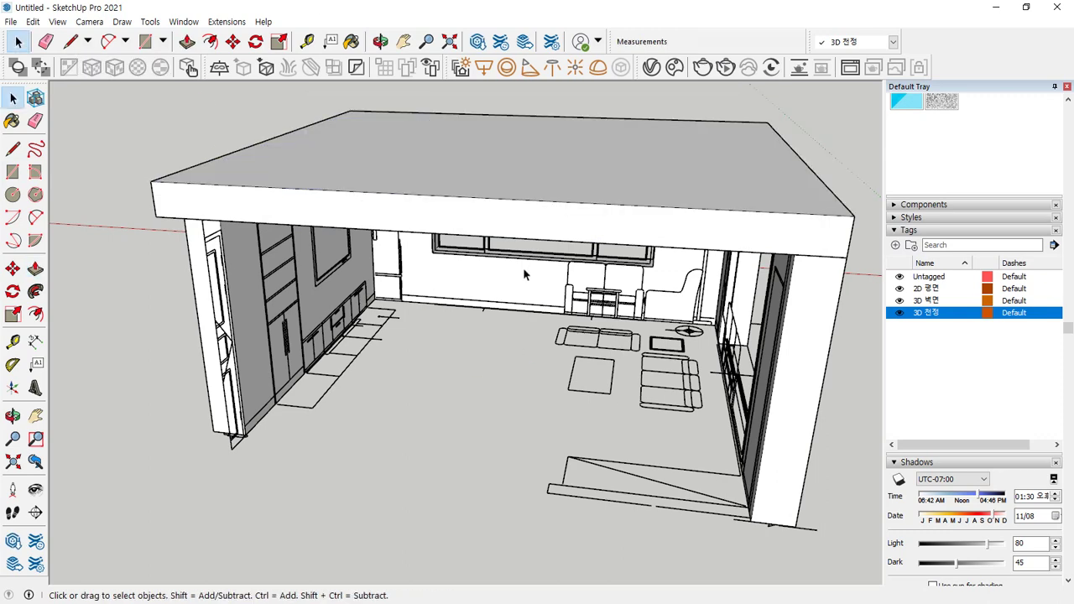
pyautogui.click(523, 181)
pyautogui.tripleClick(522, 181)
pyautogui.rightClick(523, 178)
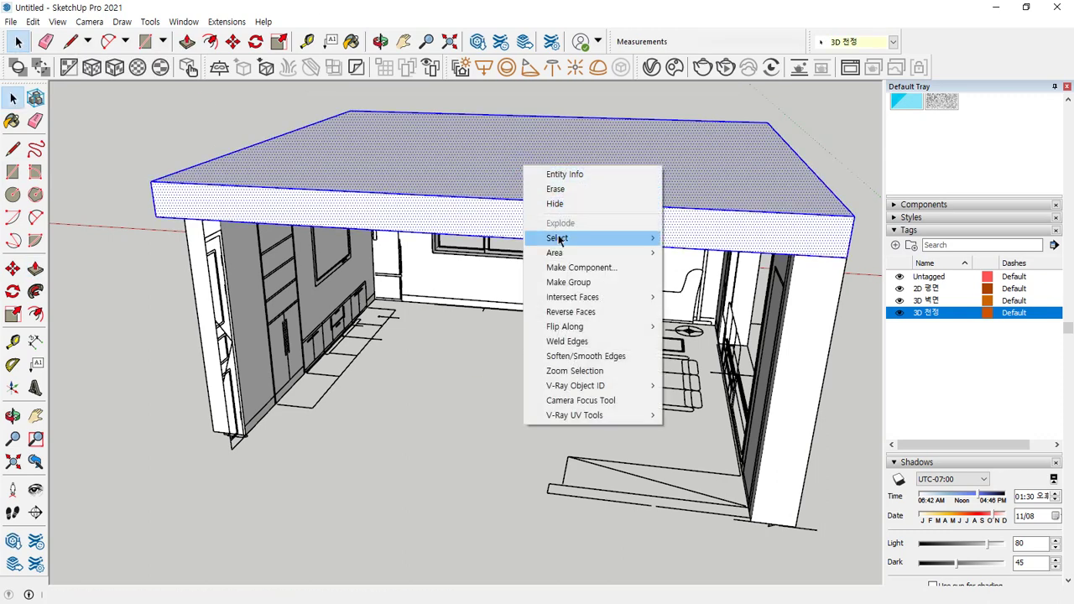
pyautogui.click(566, 283)
# Step: Draw a floor rectangle of about 5450 by 4803 mm across the underside of the walls and extrude it 150 mm downward
pyautogui.moveTo(517, 410); pyautogui.dragTo(445, 151, button='middle')
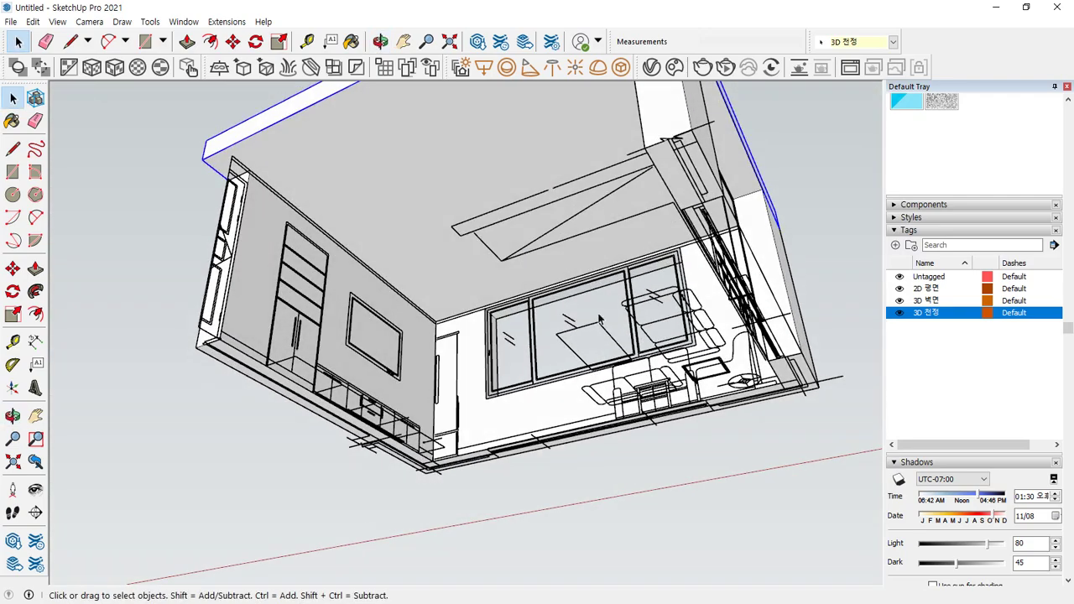
pyautogui.scroll(3, 445, 499)
pyautogui.press('r')
pyautogui.click(419, 455)
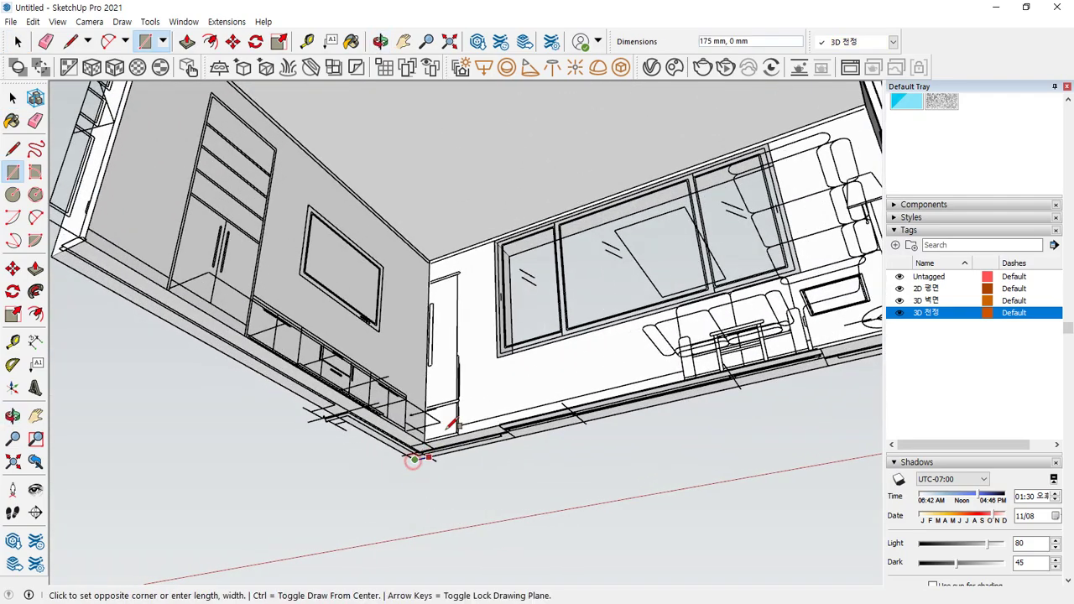
pyautogui.scroll(-3, 546, 281)
pyautogui.scroll(2, 659, 130)
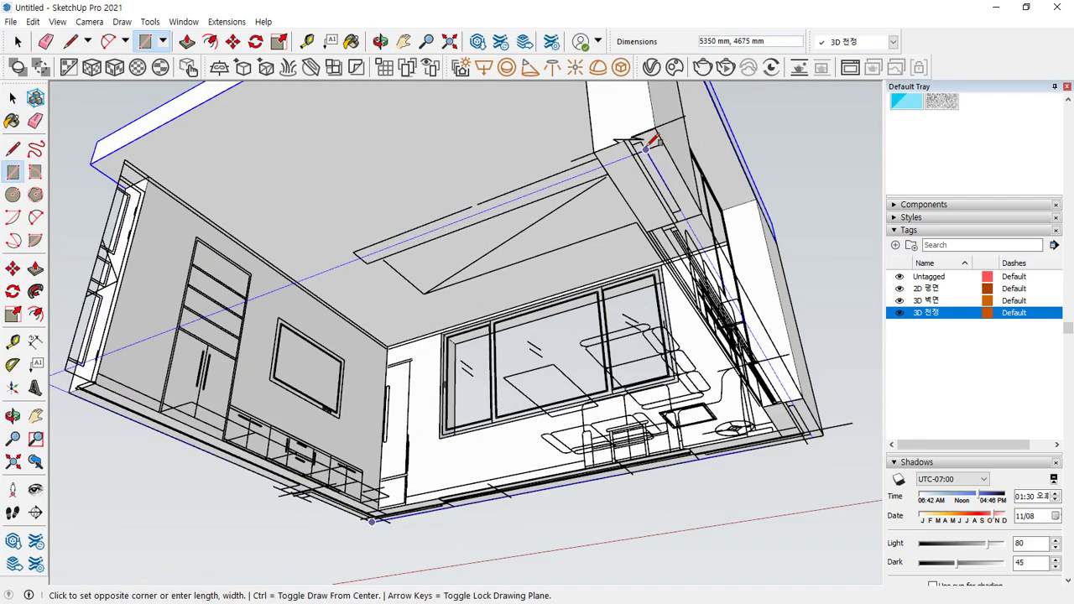
pyautogui.click(636, 132)
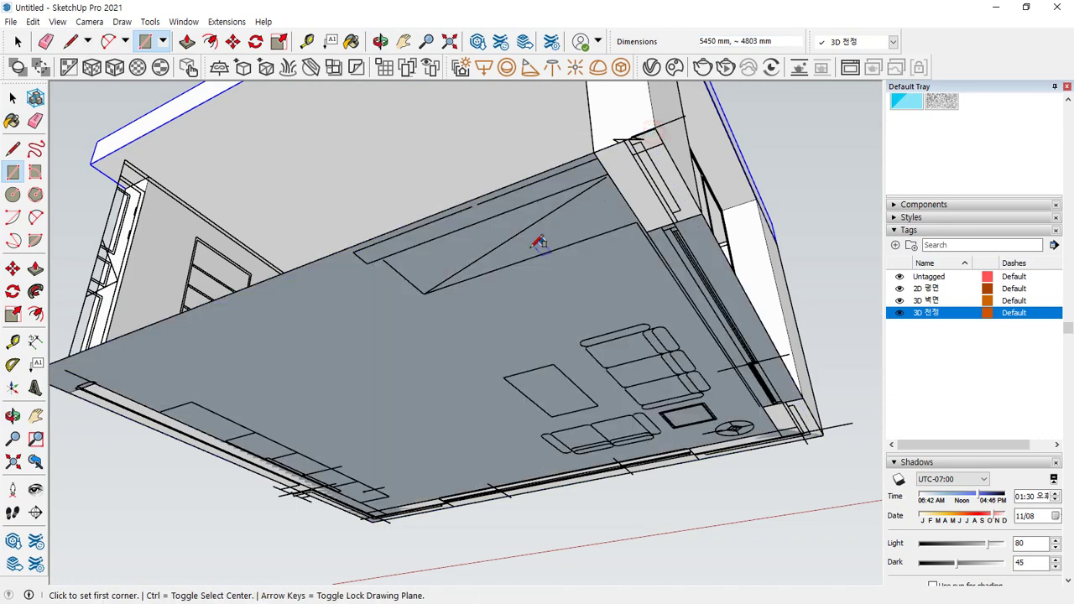
pyautogui.press('p')
pyautogui.click(405, 291)
pyautogui.write('150')
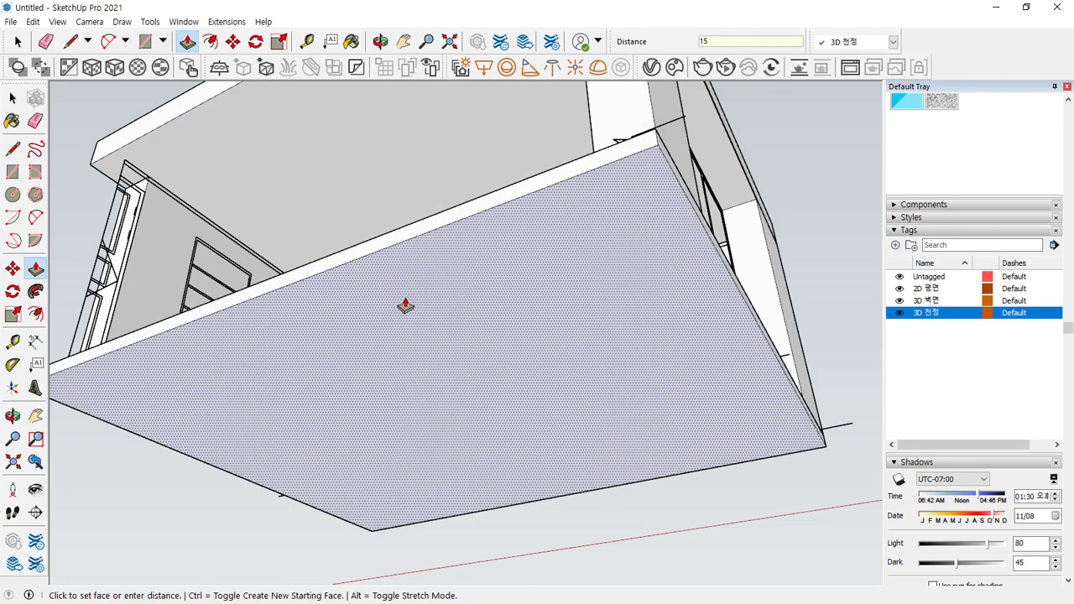
pyautogui.press('Return')
# Step: Select all the connected geometry of the floor slab and make it a group
pyautogui.press('space')
pyautogui.doubleClick(404, 301)
pyautogui.rightClick(404, 301)
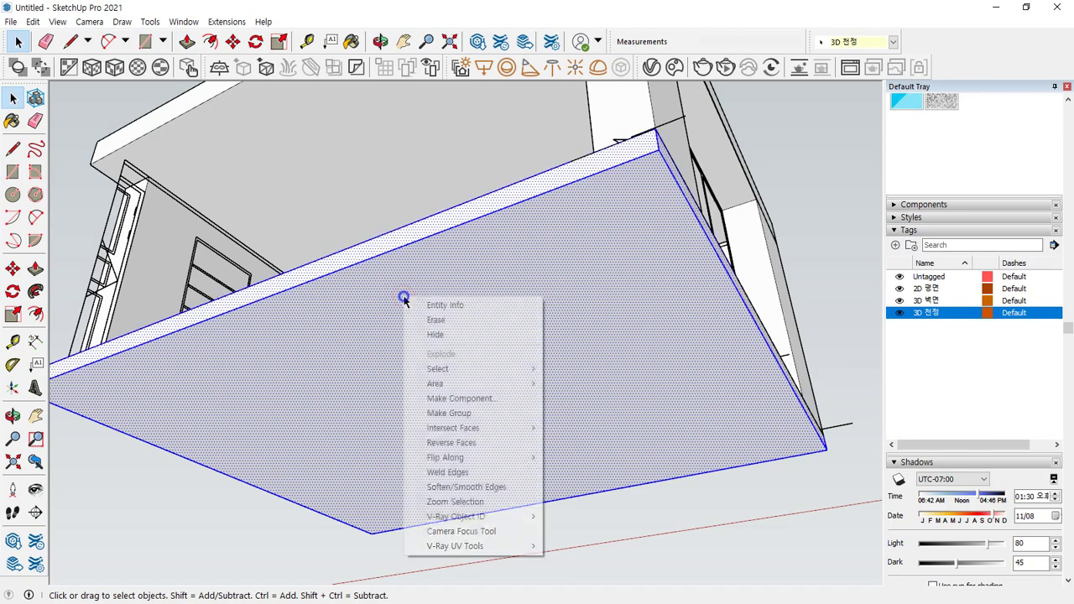
pyautogui.press('Escape')
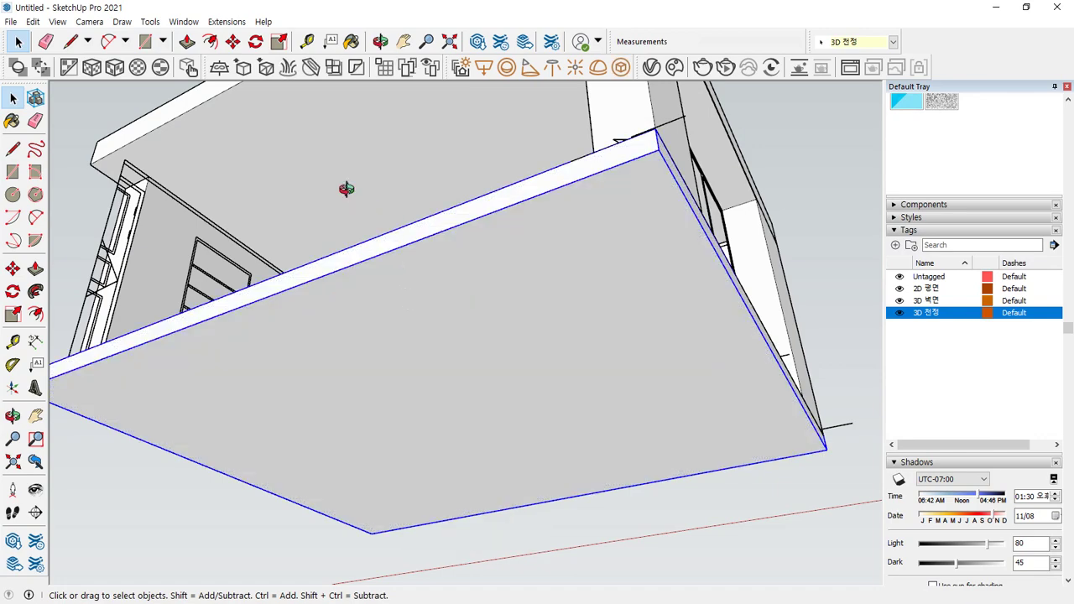
# Step: Examine the room interior from several angles, checking the walls, window openings, ceiling and floor
pyautogui.moveTo(345, 187); pyautogui.dragTo(422, 369, button='middle')
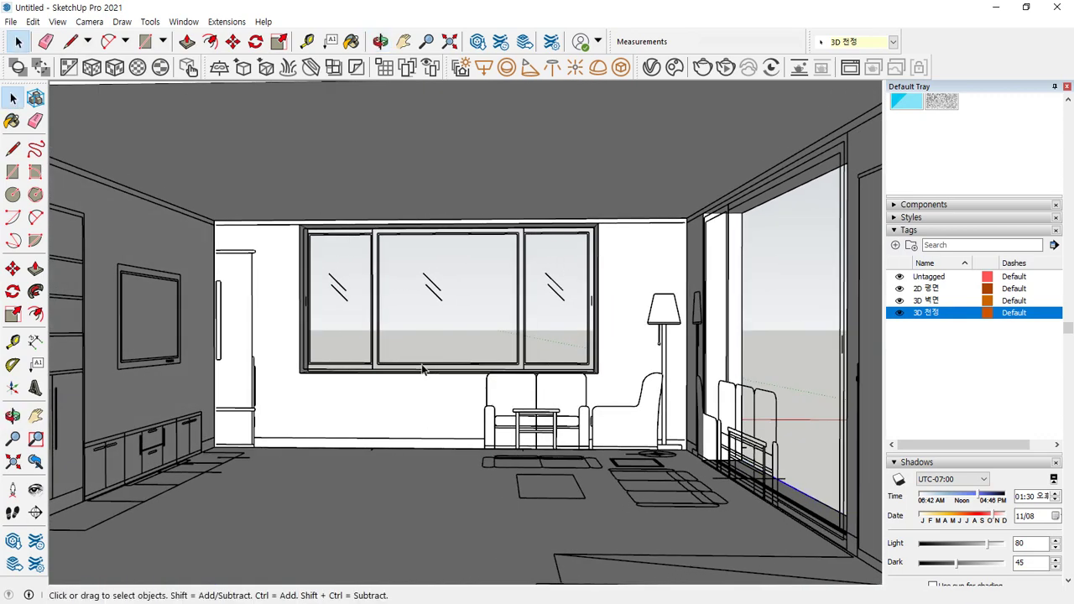
pyautogui.scroll(-5, 423, 372)
pyautogui.scroll(3, 412, 362)
pyautogui.scroll(2, 413, 364)
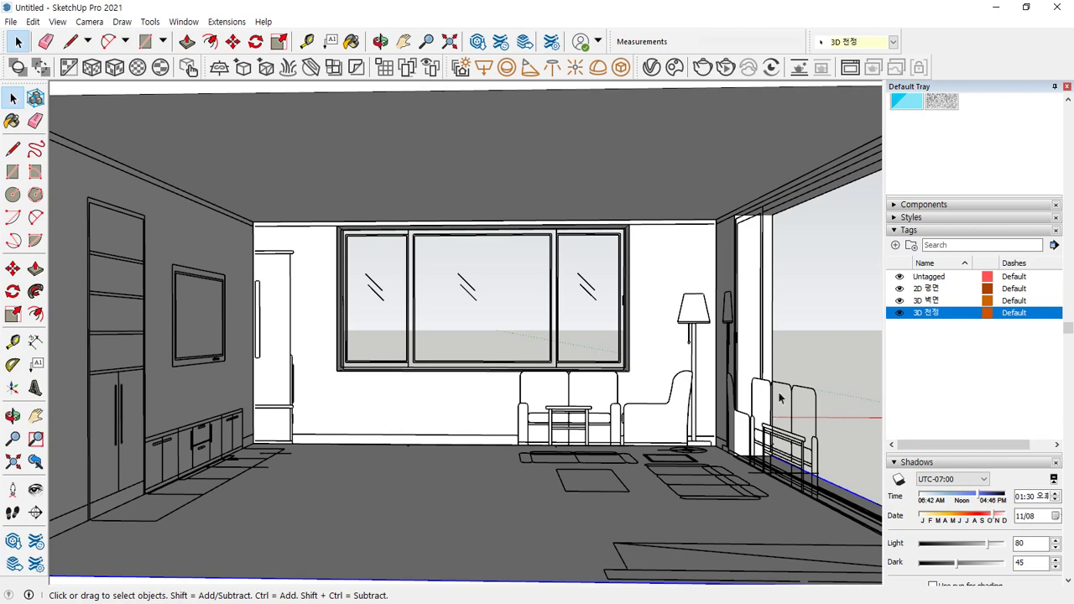
pyautogui.moveTo(777, 402)
pyautogui.mouseDown(button='middle')
pyautogui.moveTo(760, 403)
pyautogui.moveTo(789, 407)
pyautogui.mouseUp(button='middle')
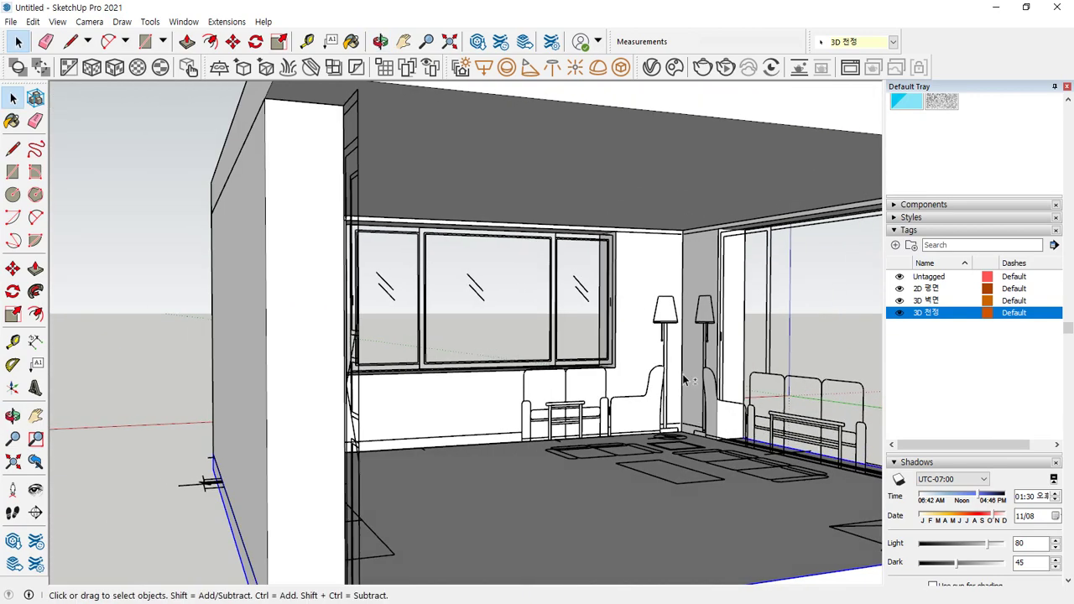
pyautogui.moveTo(684, 380); pyautogui.dragTo(573, 382, button='middle')
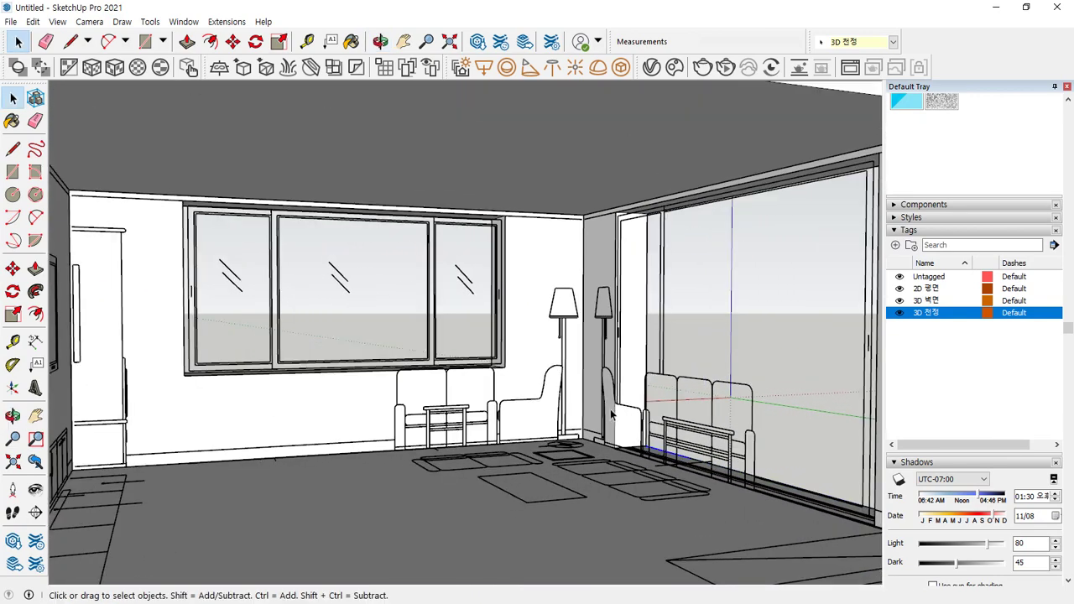
pyautogui.scroll(-2, 611, 413)
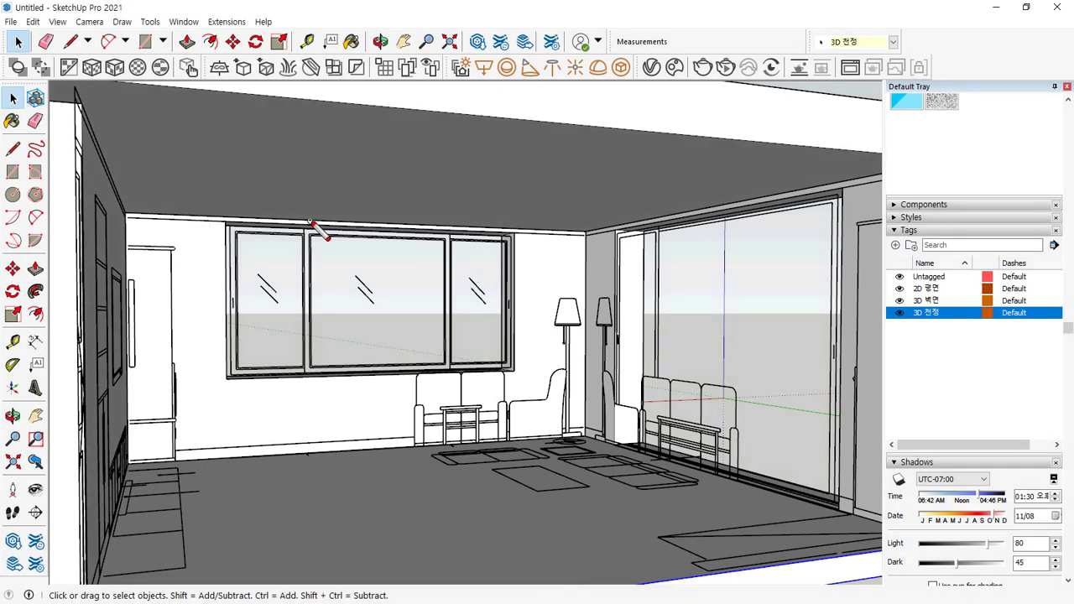
pyautogui.moveTo(312, 222); pyautogui.dragTo(827, 231)
pyautogui.moveTo(495, 440); pyautogui.dragTo(749, 404)
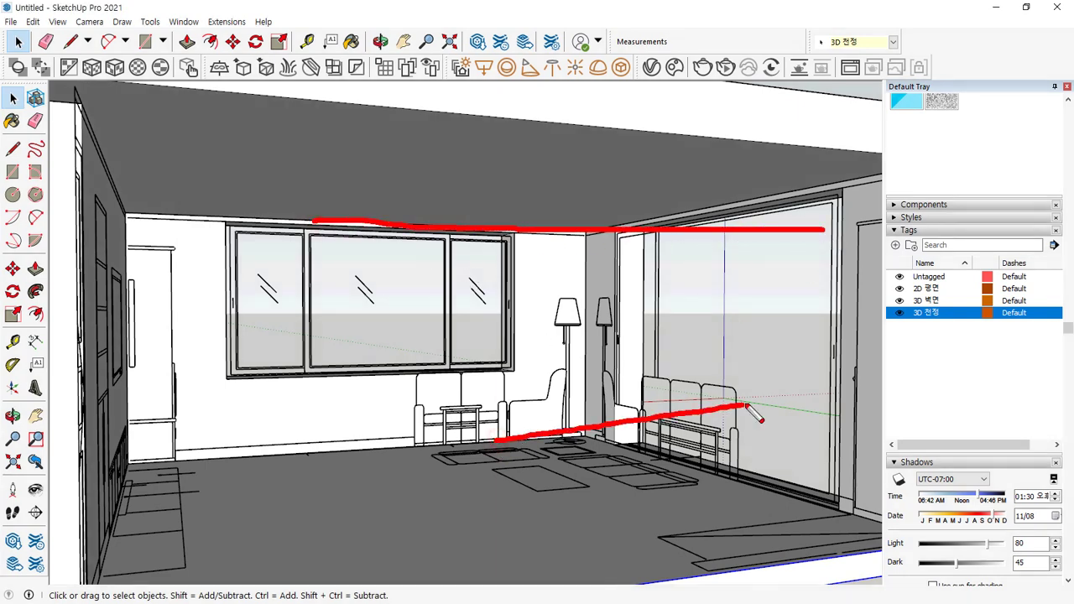
pyautogui.moveTo(693, 210); pyautogui.dragTo(438, 270)
pyautogui.moveTo(689, 479)
pyautogui.mouseDown()
pyautogui.moveTo(522, 390)
pyautogui.moveTo(441, 321)
pyautogui.moveTo(391, 304)
pyautogui.mouseUp()
pyautogui.moveTo(914, 291)
pyautogui.mouseDown()
pyautogui.moveTo(895, 310)
pyautogui.moveTo(905, 287)
pyautogui.mouseUp()
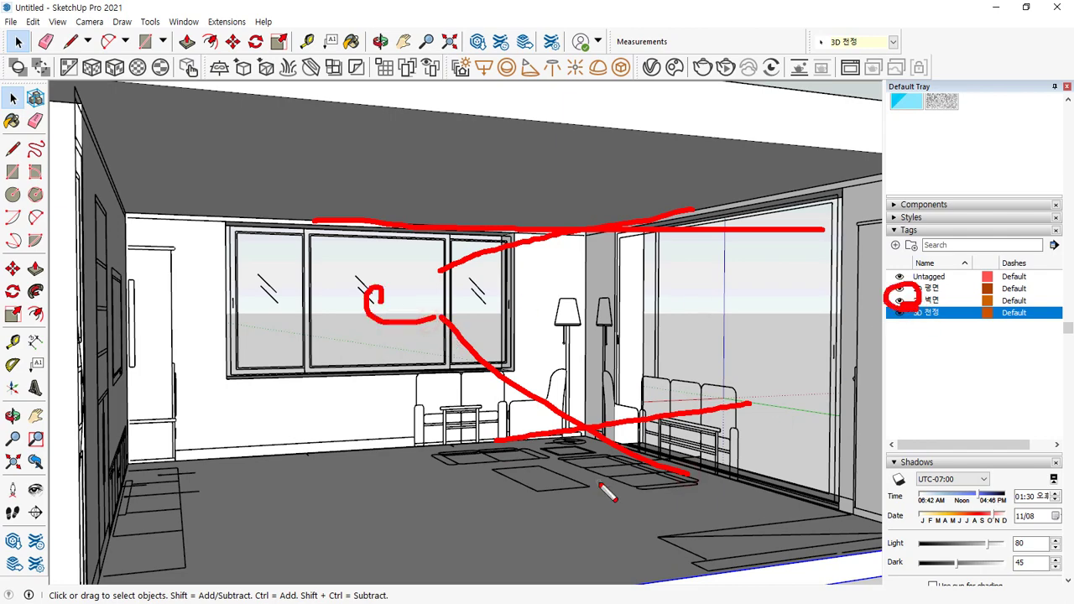
pyautogui.press('Escape')
pyautogui.moveTo(592, 488); pyautogui.dragTo(315, 494, button='middle')
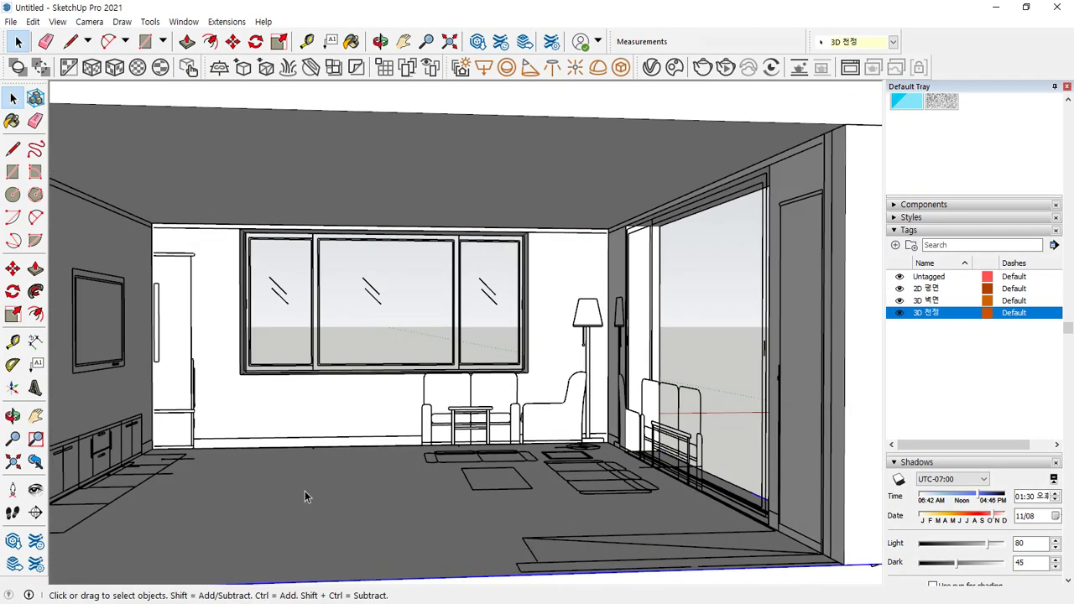
pyautogui.scroll(-5, 306, 491)
pyautogui.scroll(6, 276, 449)
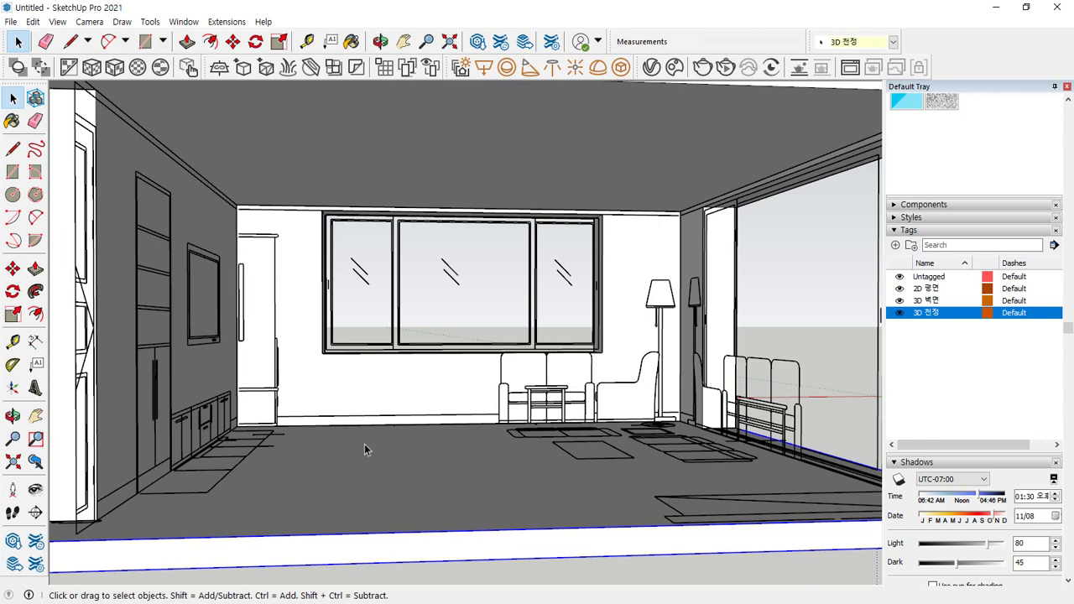
pyautogui.moveTo(365, 447); pyautogui.dragTo(337, 444, button='middle')
pyautogui.scroll(2, 338, 445)
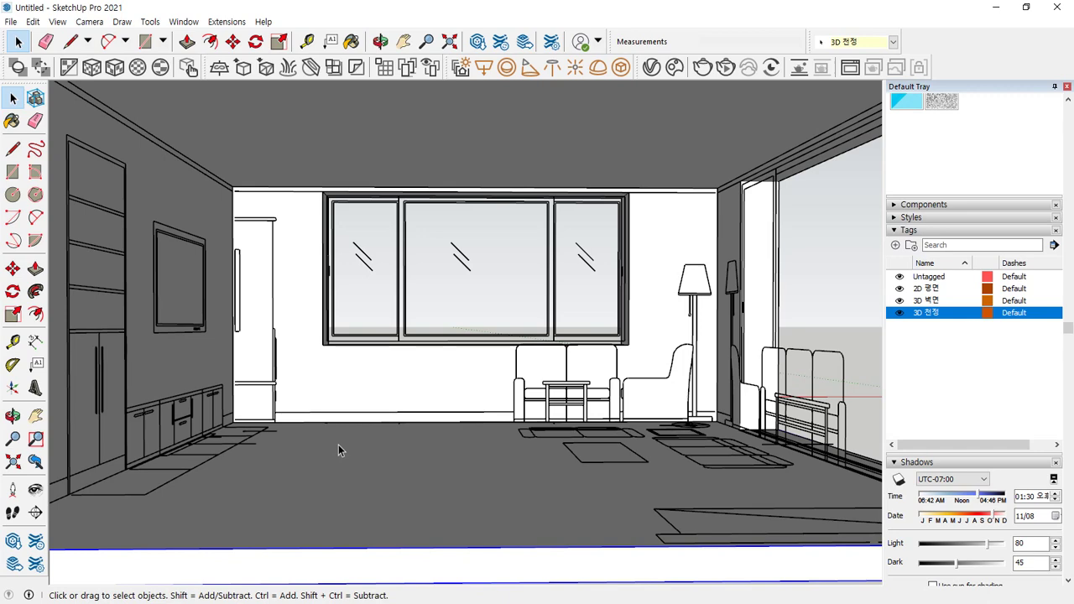
pyautogui.scroll(-5, 718, 302)
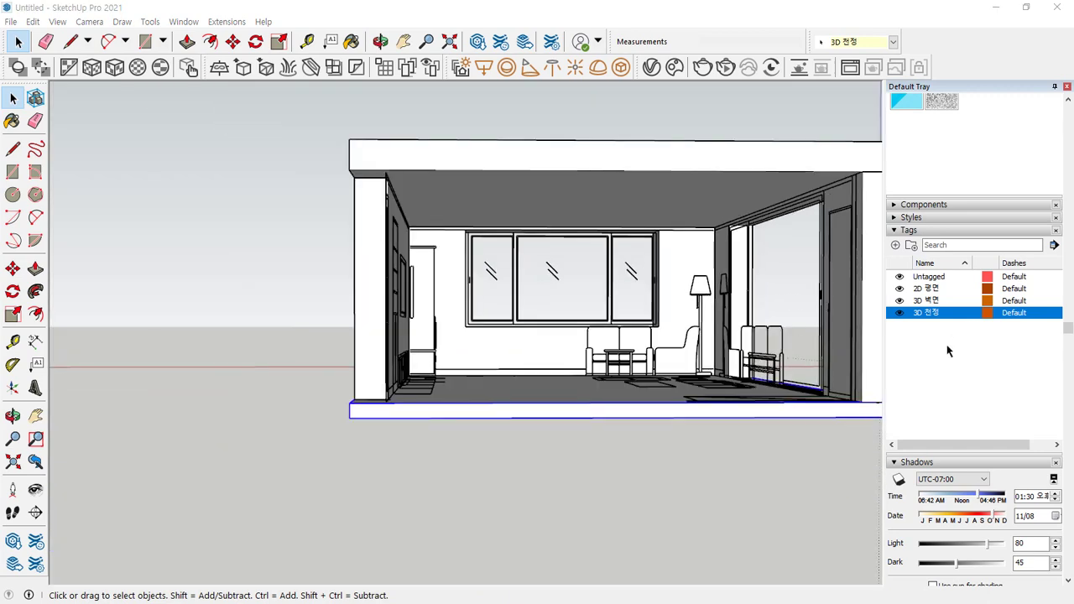
# Step: Add a tag named 3D 몰딩 and assign the selected floor group to it
pyautogui.click(917, 346)
pyautogui.click(896, 245)
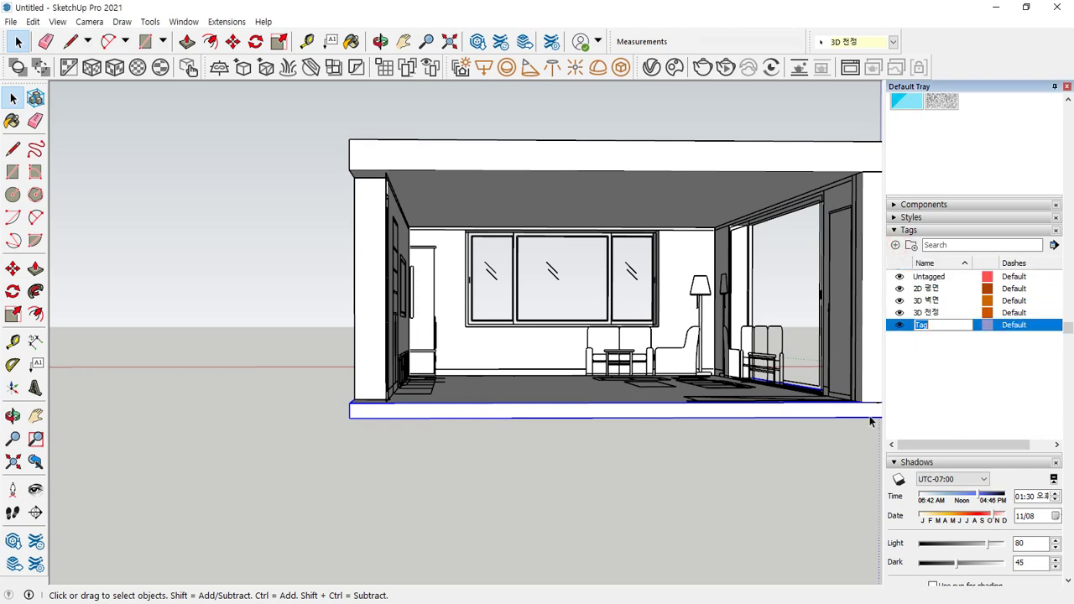
pyautogui.write('3D 받')
pyautogui.write('딩')
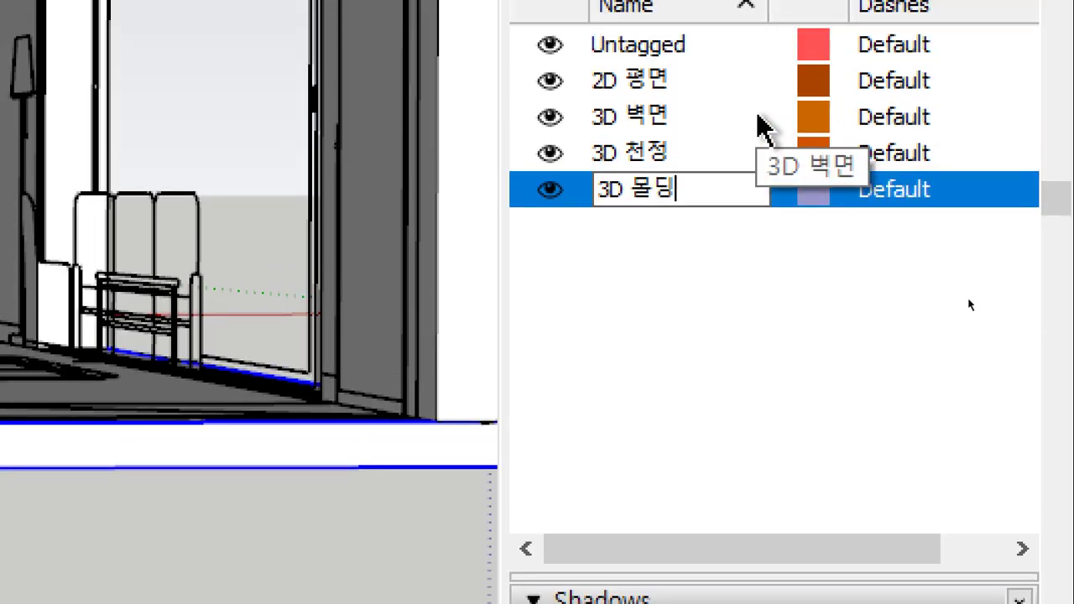
pyautogui.press('Return')
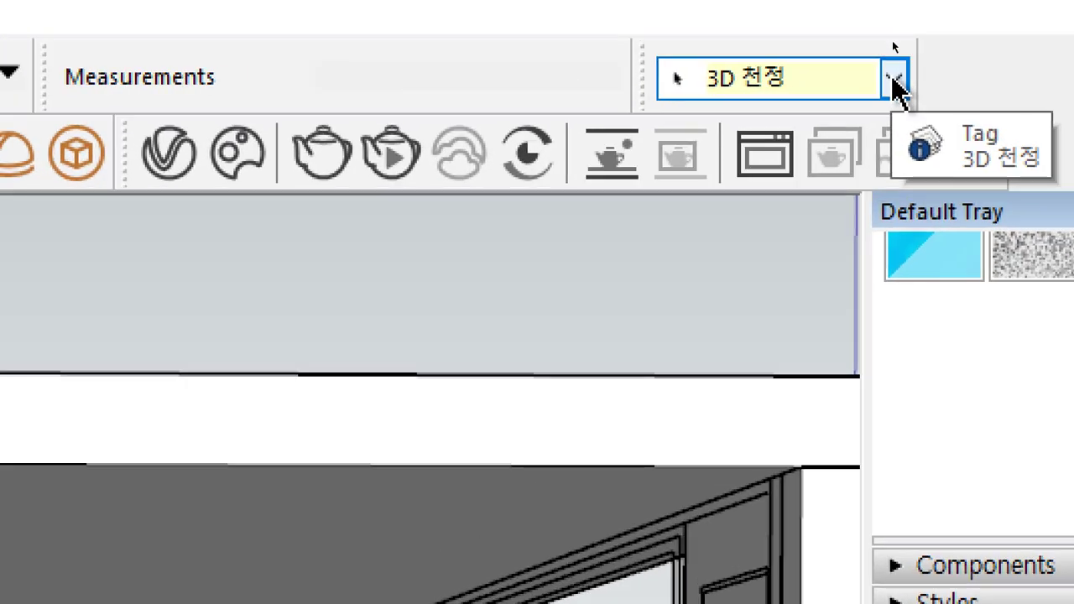
pyautogui.click(895, 77)
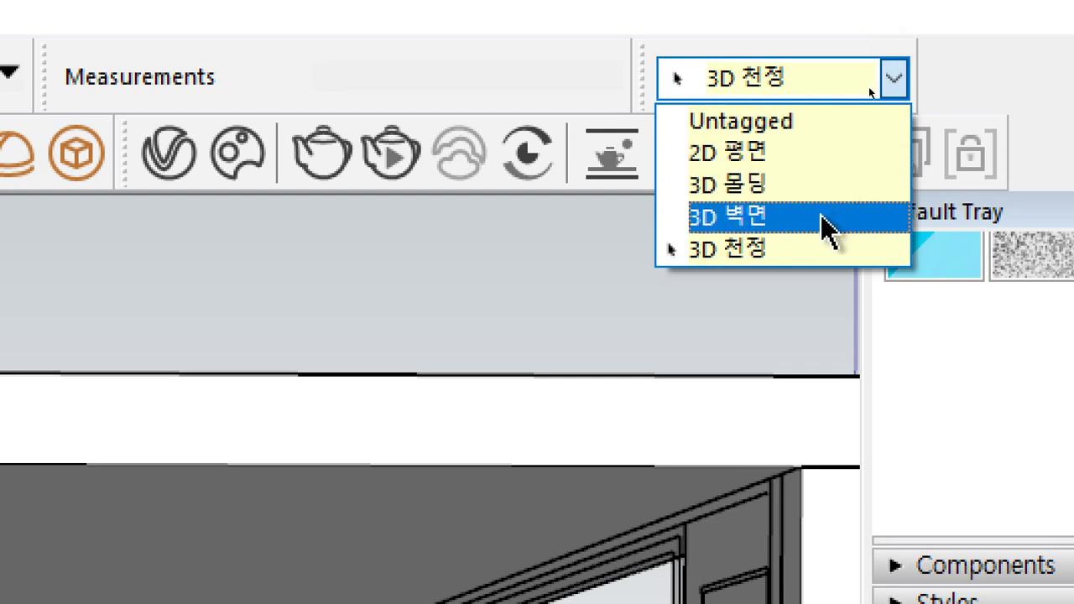
pyautogui.click(819, 187)
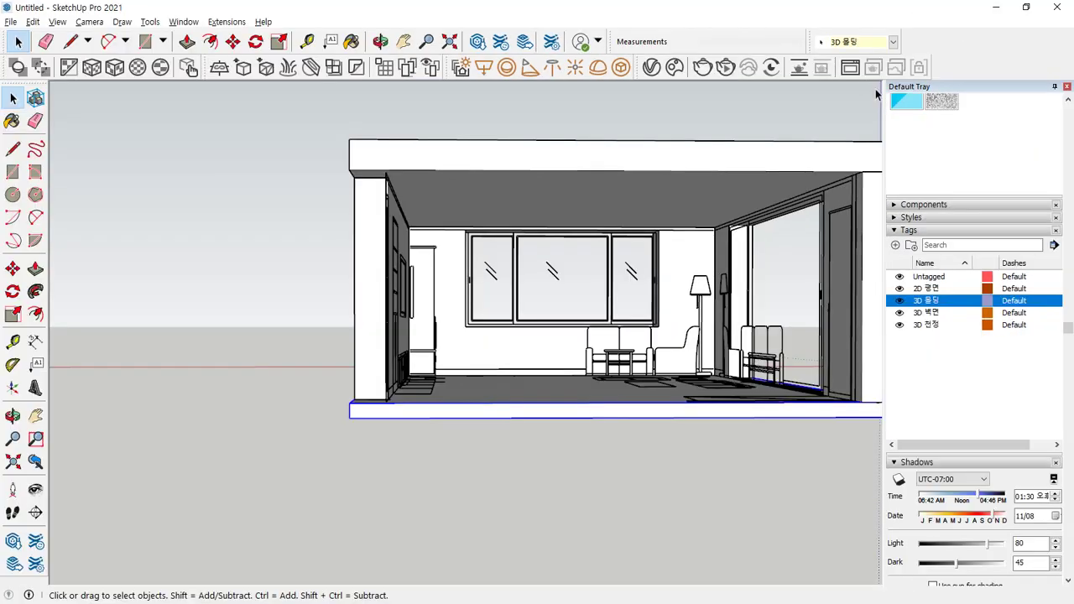
# Step: Try to hide the 3D 천정 tag while it is still the active tag
pyautogui.click(900, 325)
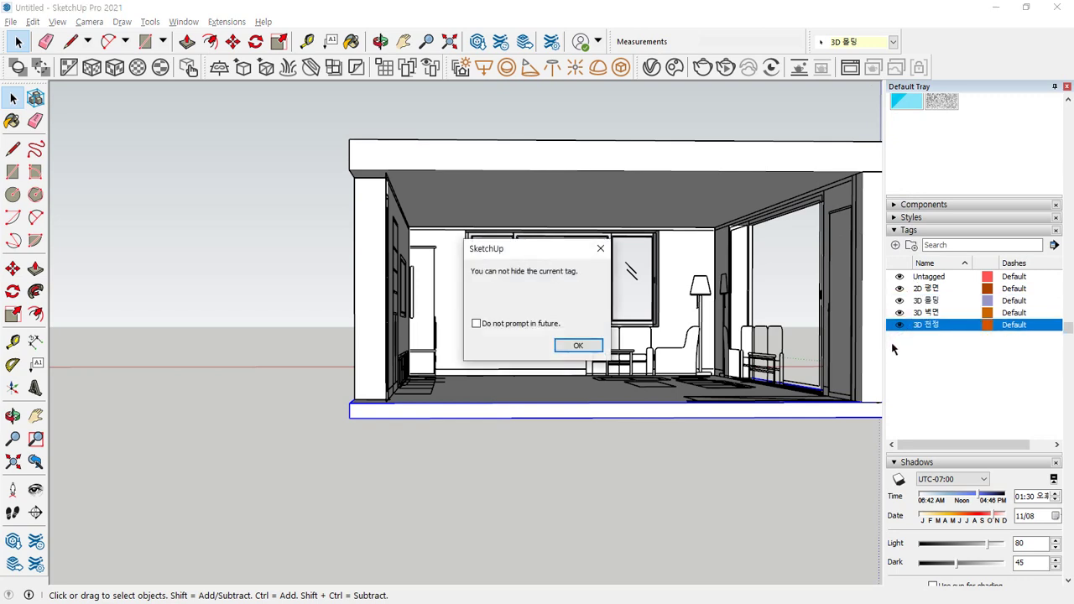
pyautogui.click(579, 346)
pyautogui.moveTo(627, 304); pyautogui.dragTo(503, 286, button='middle')
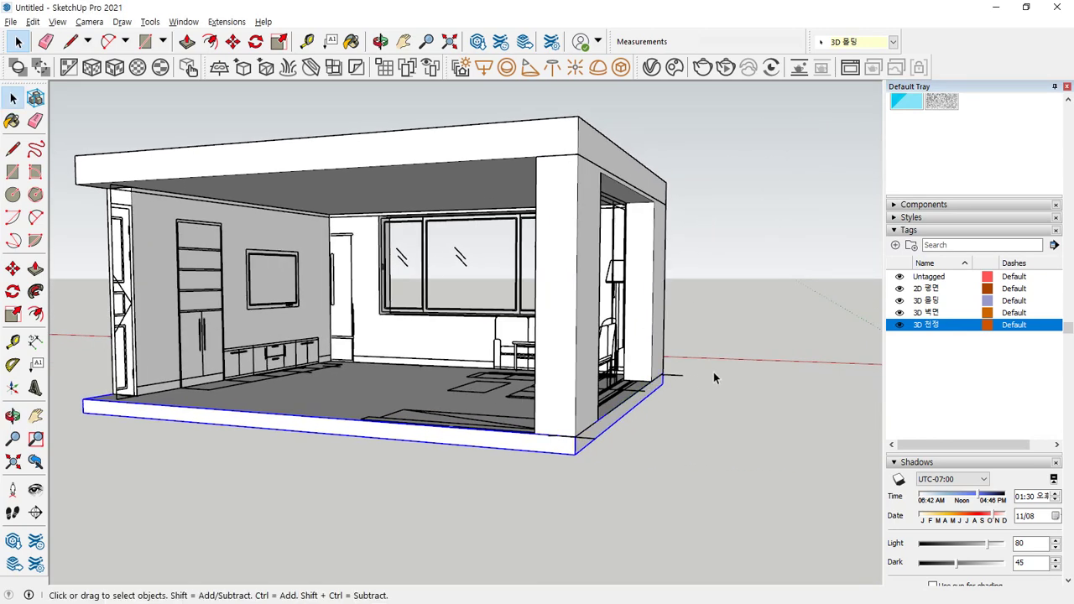
pyautogui.click(901, 327)
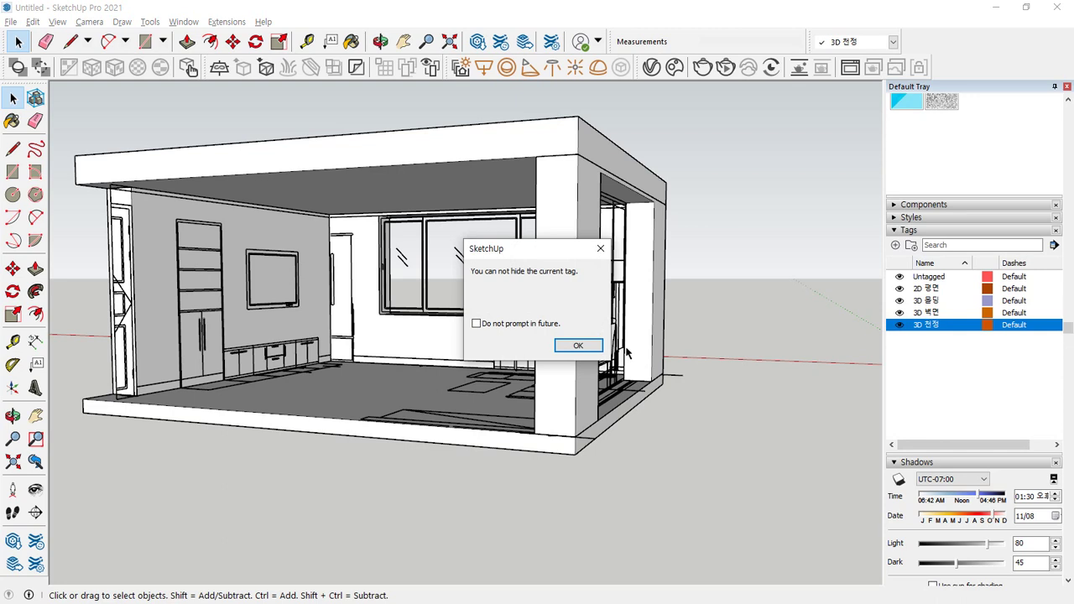
pyautogui.click(581, 347)
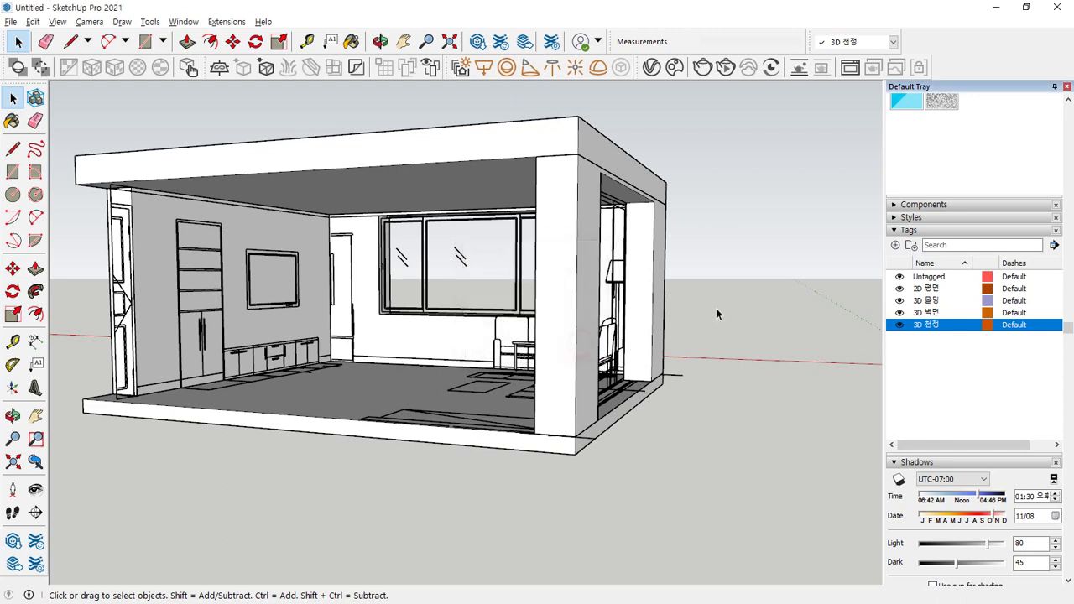
# Step: Make 3D 몰딩 the active tag for new geometry and hide the 3D 천정 tag
pyautogui.click(891, 43)
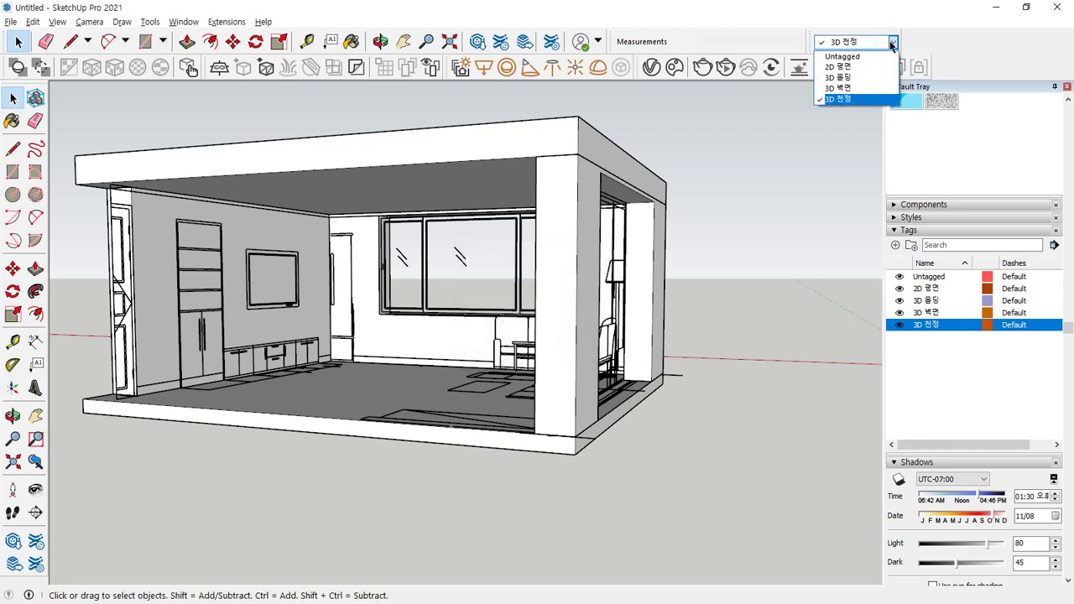
pyautogui.click(867, 77)
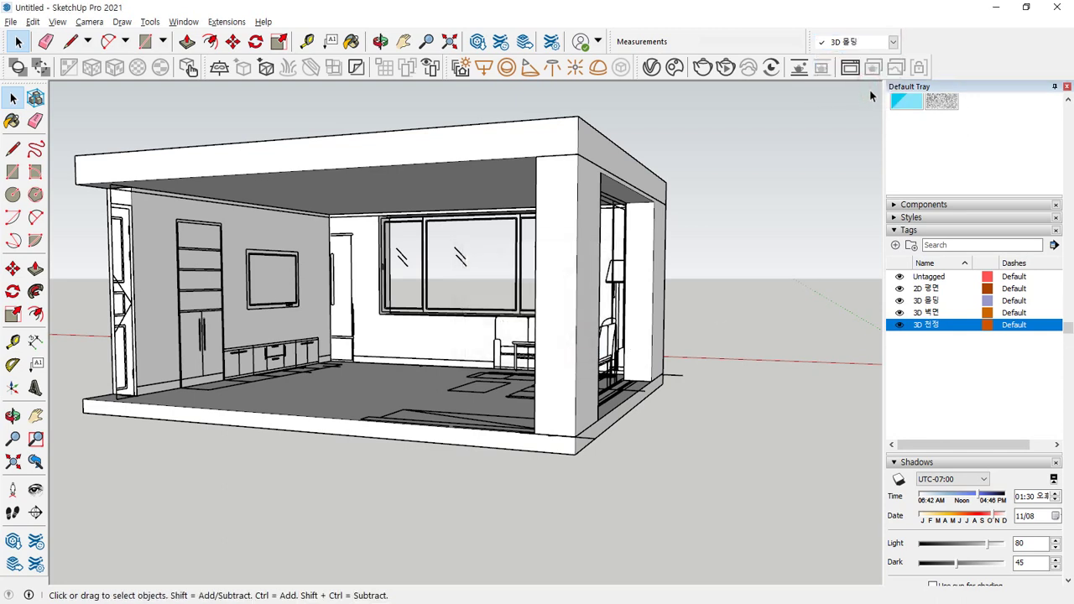
pyautogui.click(902, 326)
pyautogui.moveTo(803, 372); pyautogui.dragTo(396, 431, button='middle')
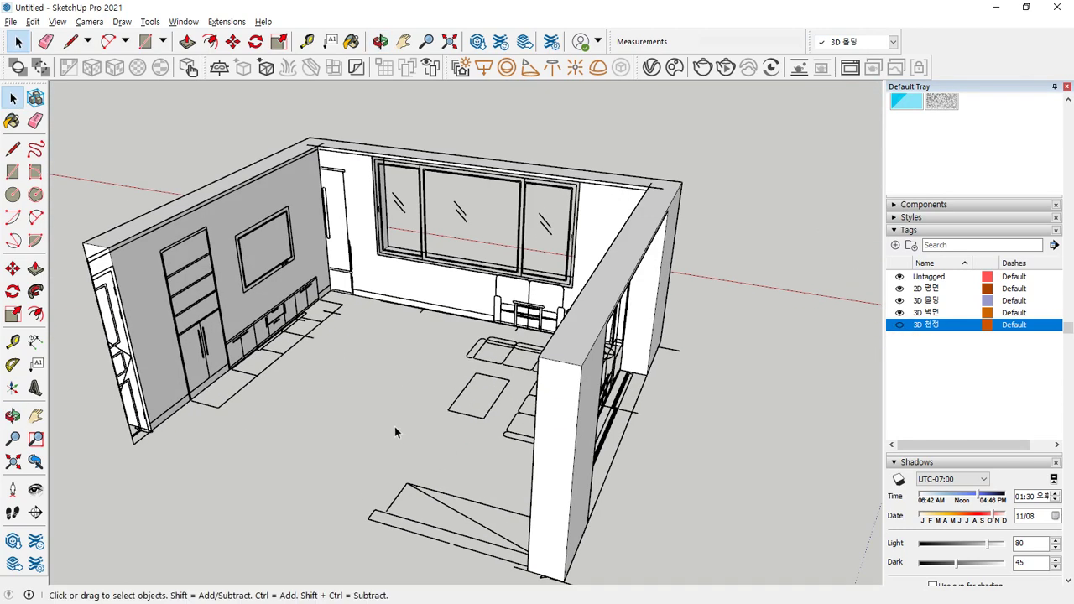
# Step: Turn the 3D 벽면 tag's visibility off and back on to check which geometry belongs to the walls
pyautogui.click(900, 313)
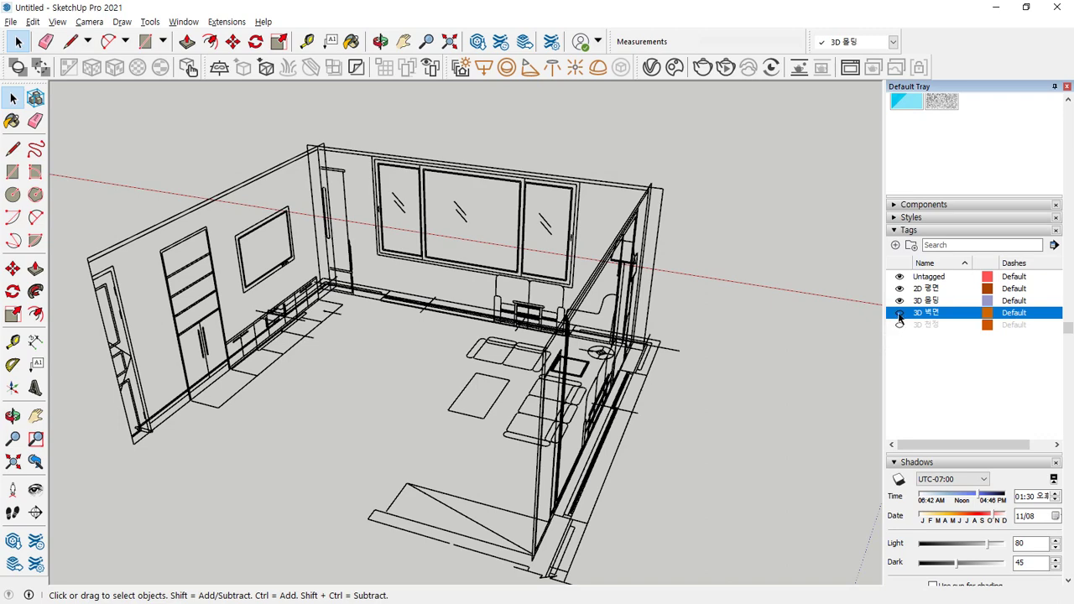
pyautogui.click(900, 313)
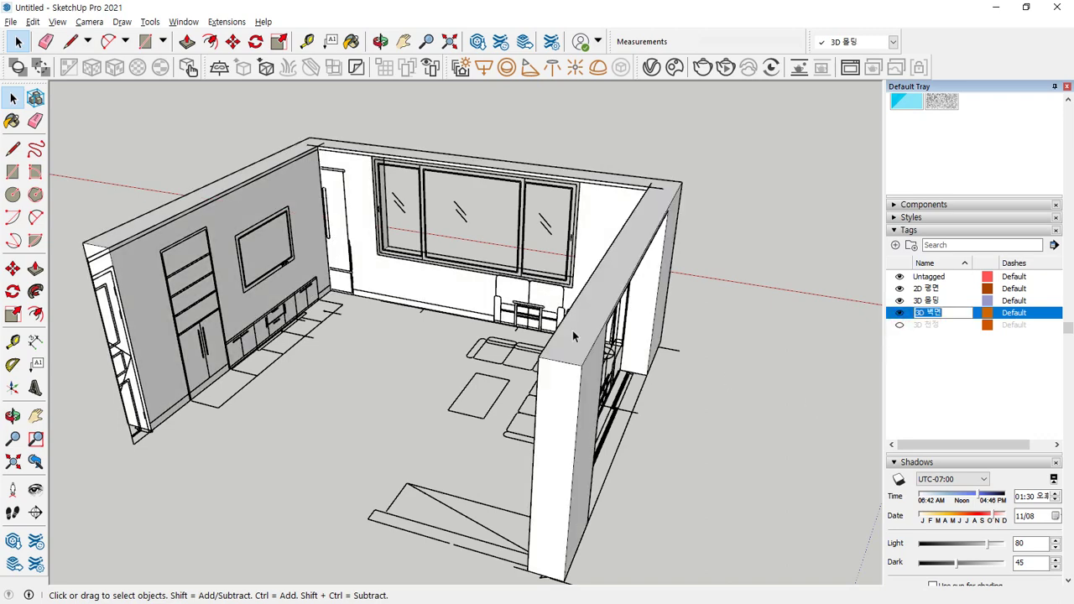
pyautogui.moveTo(304, 396); pyautogui.dragTo(378, 361, button='middle')
pyautogui.scroll(4, 599, 238)
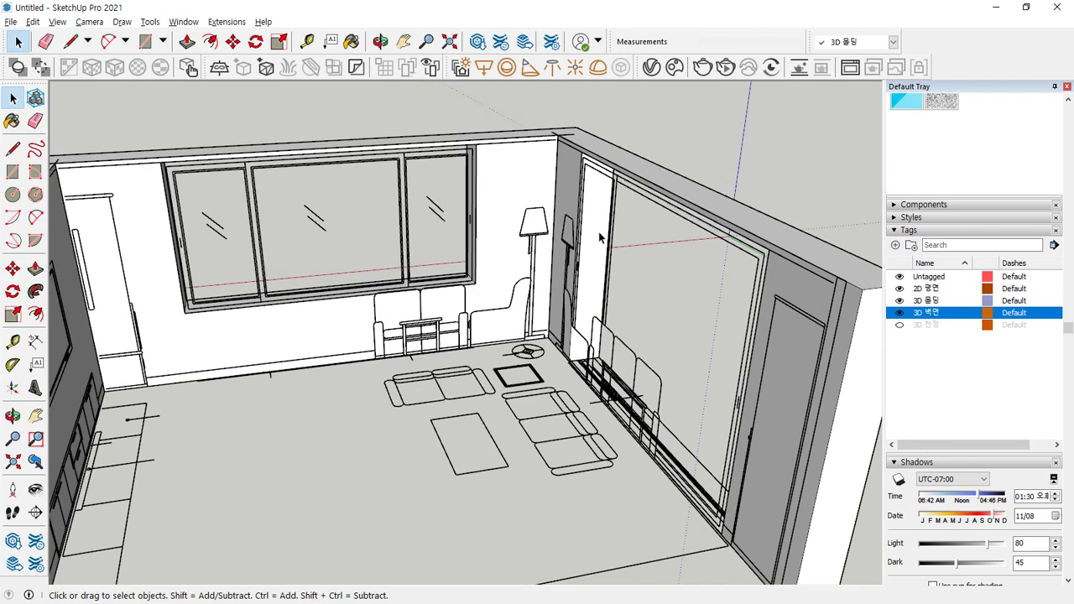
pyautogui.click(842, 288)
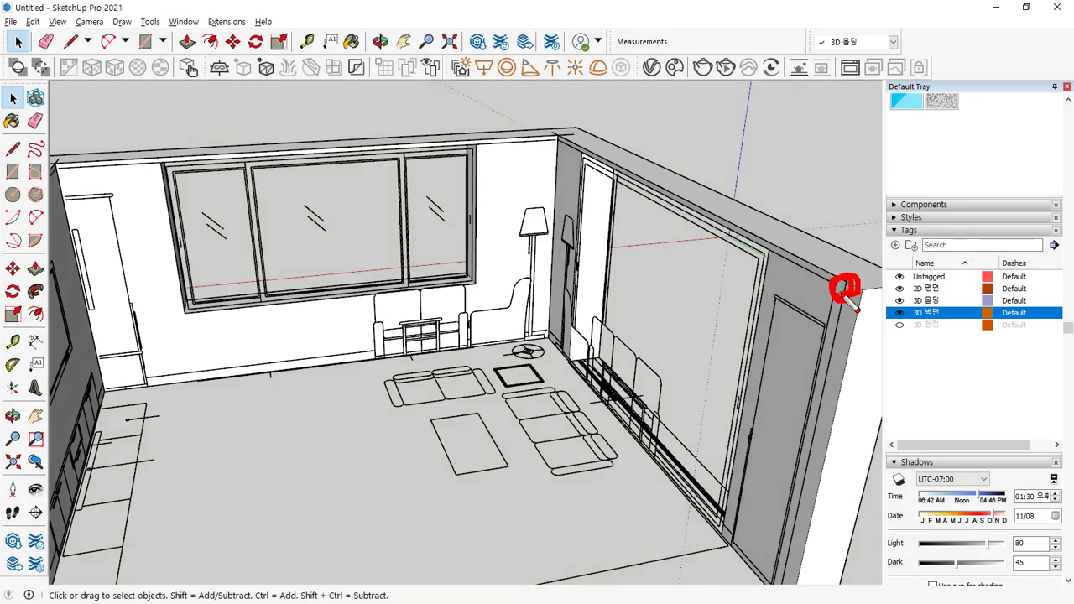
pyautogui.moveTo(845, 288)
pyautogui.mouseDown()
pyautogui.moveTo(774, 237)
pyautogui.moveTo(584, 156)
pyautogui.moveTo(478, 144)
pyautogui.moveTo(95, 167)
pyautogui.mouseUp()
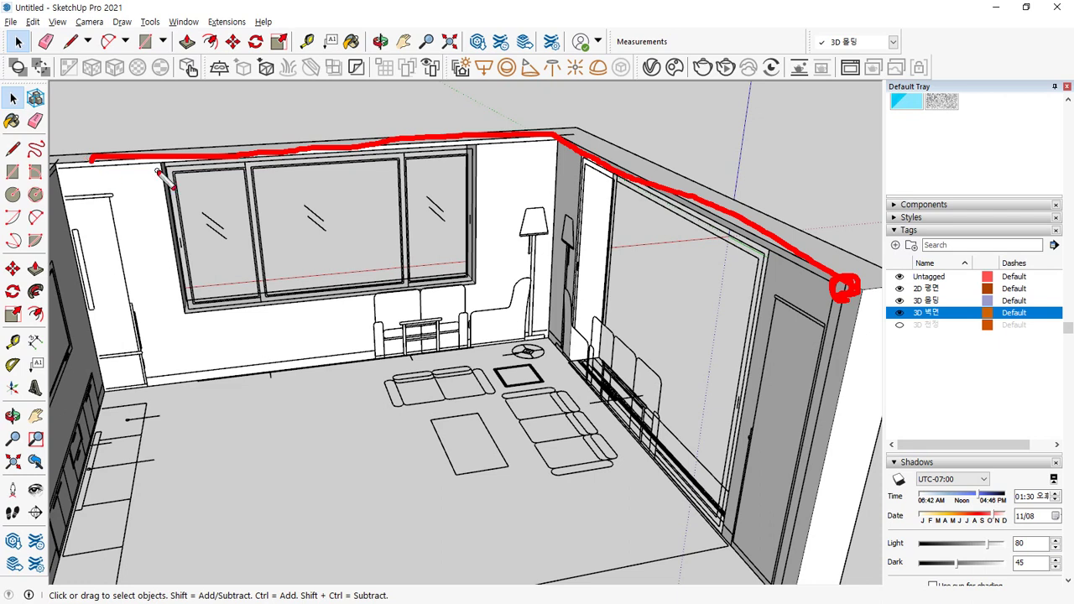
pyautogui.press('e')
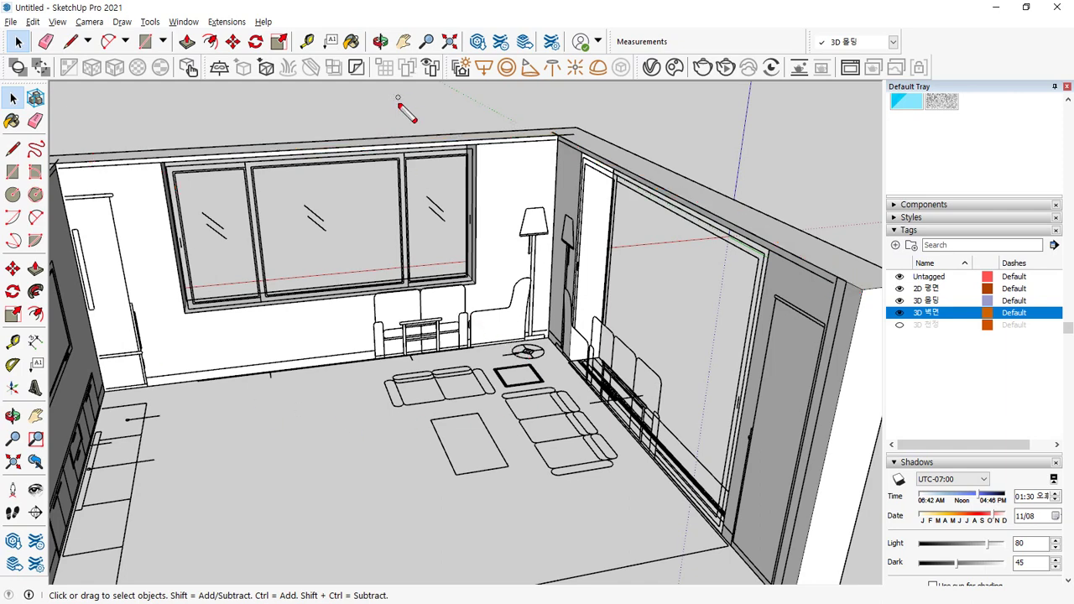
pyautogui.press('Escape')
pyautogui.moveTo(663, 142)
pyautogui.mouseDown(button='middle')
pyautogui.moveTo(700, 160)
pyautogui.moveTo(467, 173)
pyautogui.mouseUp(button='middle')
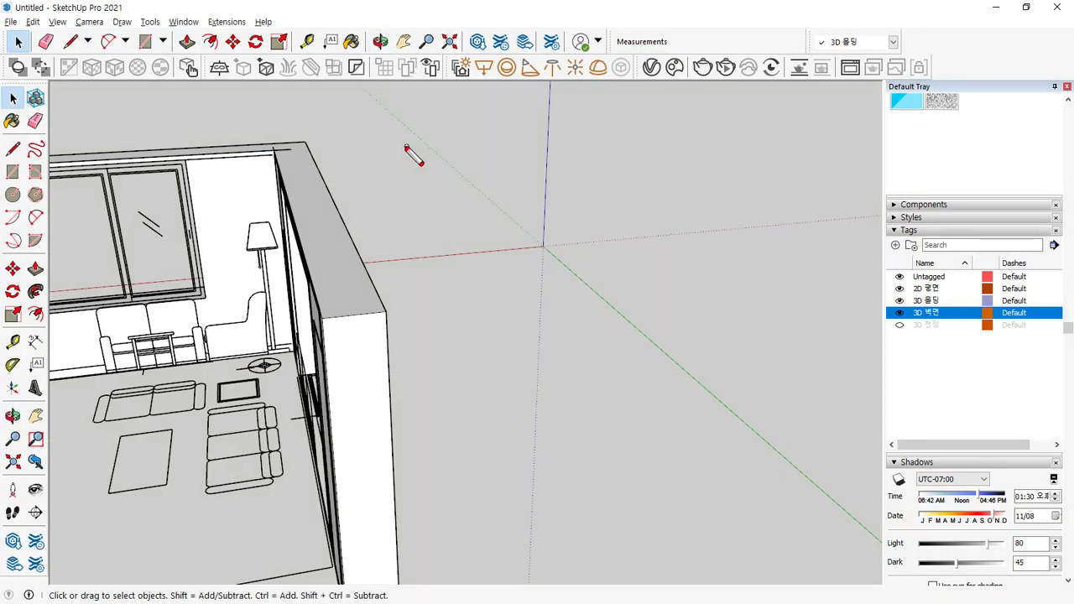
pyautogui.moveTo(389, 147)
pyautogui.mouseDown()
pyautogui.moveTo(554, 147)
pyautogui.moveTo(554, 309)
pyautogui.mouseUp()
pyautogui.moveTo(508, 147)
pyautogui.mouseDown()
pyautogui.moveTo(508, 195)
pyautogui.moveTo(550, 193)
pyautogui.mouseUp()
pyautogui.moveTo(395, 149)
pyautogui.mouseDown()
pyautogui.moveTo(444, 144)
pyautogui.moveTo(439, 159)
pyautogui.moveTo(515, 141)
pyautogui.moveTo(568, 149)
pyautogui.moveTo(561, 163)
pyautogui.mouseUp()
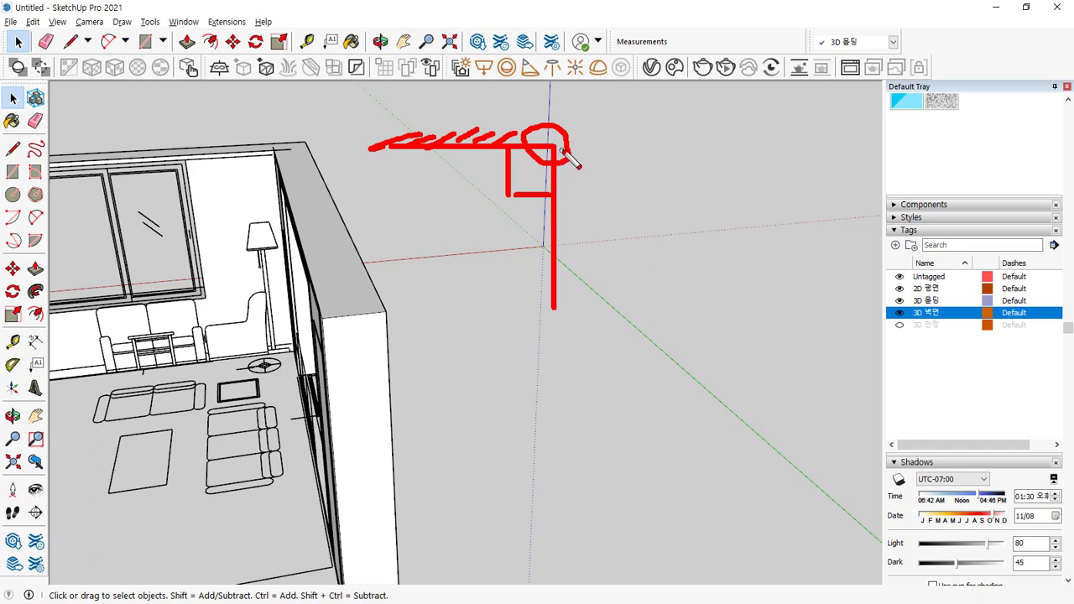
pyautogui.press('e')
pyautogui.moveTo(740, 143); pyautogui.dragTo(740, 326)
pyautogui.moveTo(562, 161)
pyautogui.mouseDown()
pyautogui.moveTo(687, 159)
pyautogui.moveTo(688, 126)
pyautogui.moveTo(735, 125)
pyautogui.moveTo(736, 200)
pyautogui.mouseUp()
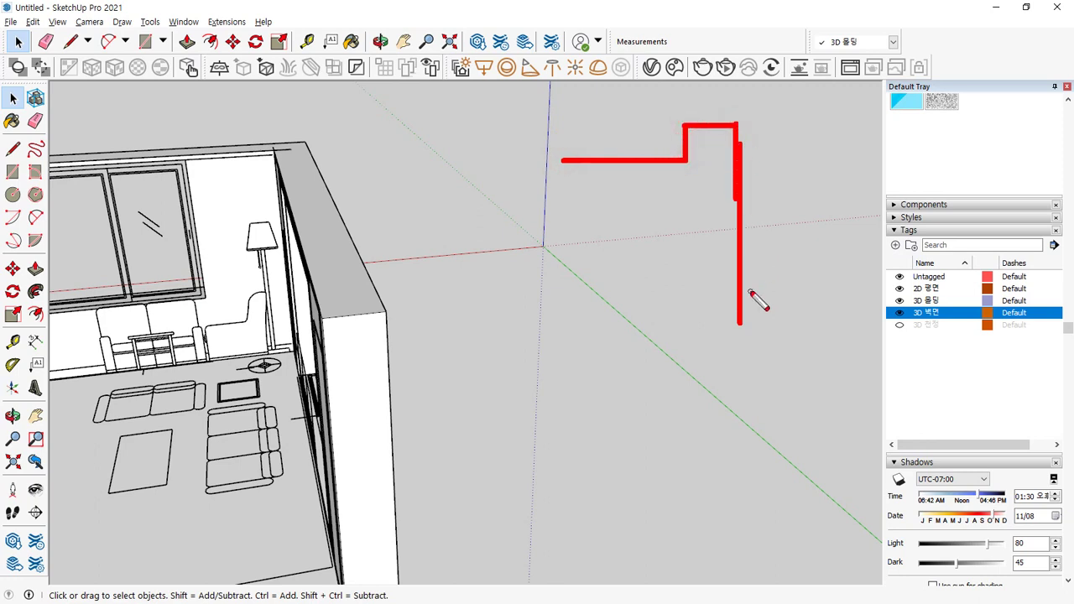
pyautogui.moveTo(740, 136); pyautogui.dragTo(739, 133)
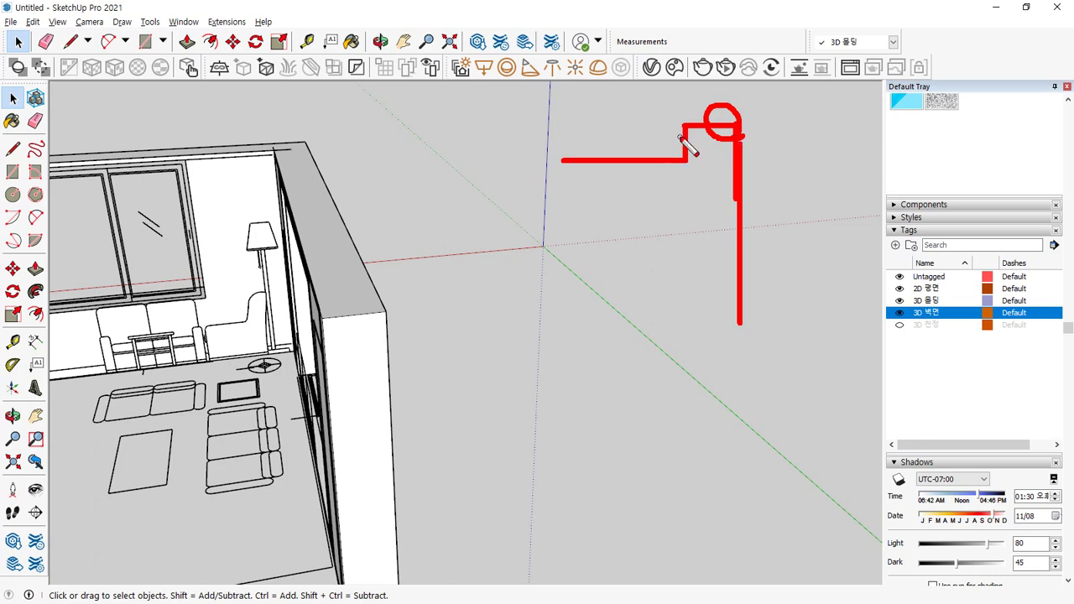
pyautogui.moveTo(687, 132)
pyautogui.mouseDown()
pyautogui.moveTo(742, 133)
pyautogui.moveTo(707, 152)
pyautogui.moveTo(696, 349)
pyautogui.mouseUp()
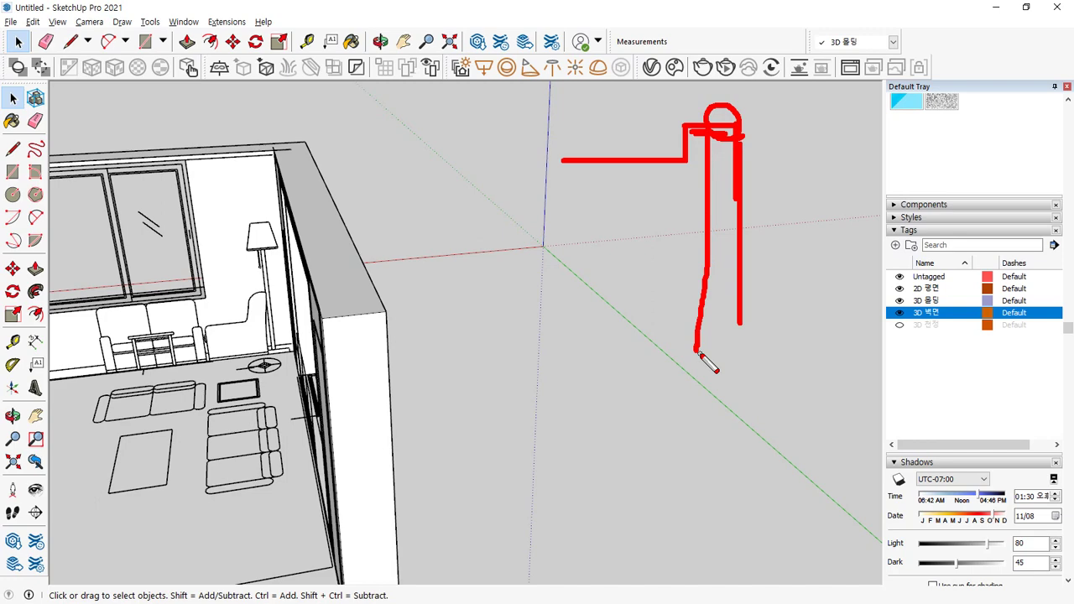
pyautogui.press('Escape')
pyautogui.moveTo(425, 397)
pyautogui.mouseDown(button='middle')
pyautogui.moveTo(479, 348)
pyautogui.moveTo(520, 480)
pyautogui.mouseUp(button='middle')
pyautogui.moveTo(519, 480)
pyautogui.mouseDown()
pyautogui.moveTo(517, 452)
pyautogui.moveTo(521, 482)
pyautogui.mouseUp()
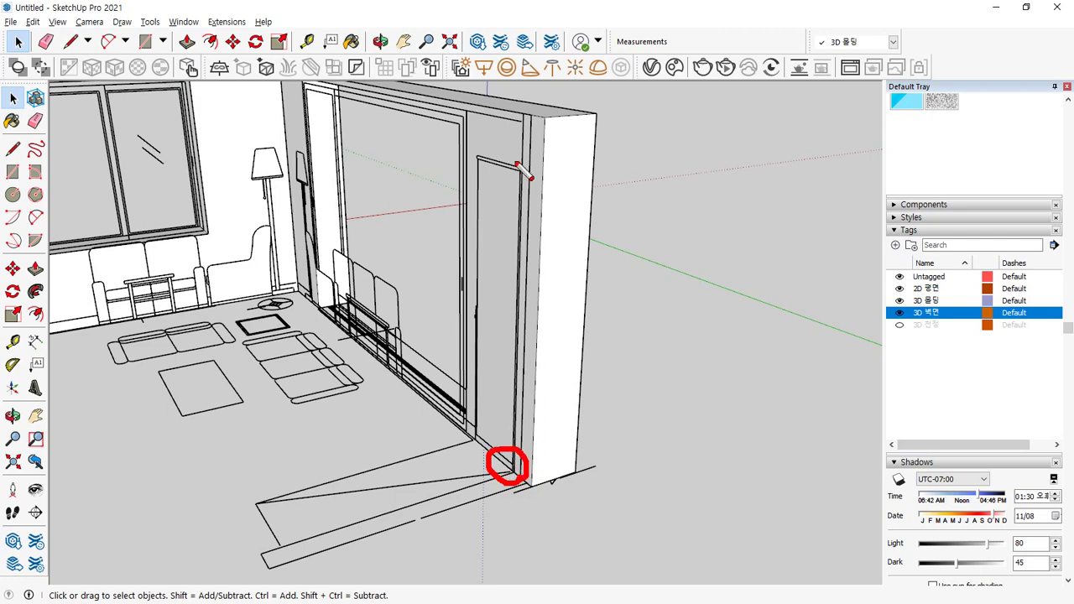
pyautogui.press('Escape')
# Step: Measure the height of the moulding strip drawn at the top of the sliding-door wall's elevation, up to the wall's upper edge
pyautogui.scroll(5, 460, 128)
pyautogui.moveTo(460, 128); pyautogui.dragTo(629, 304, button='middle')
pyautogui.press('t')
pyautogui.click(625, 329)
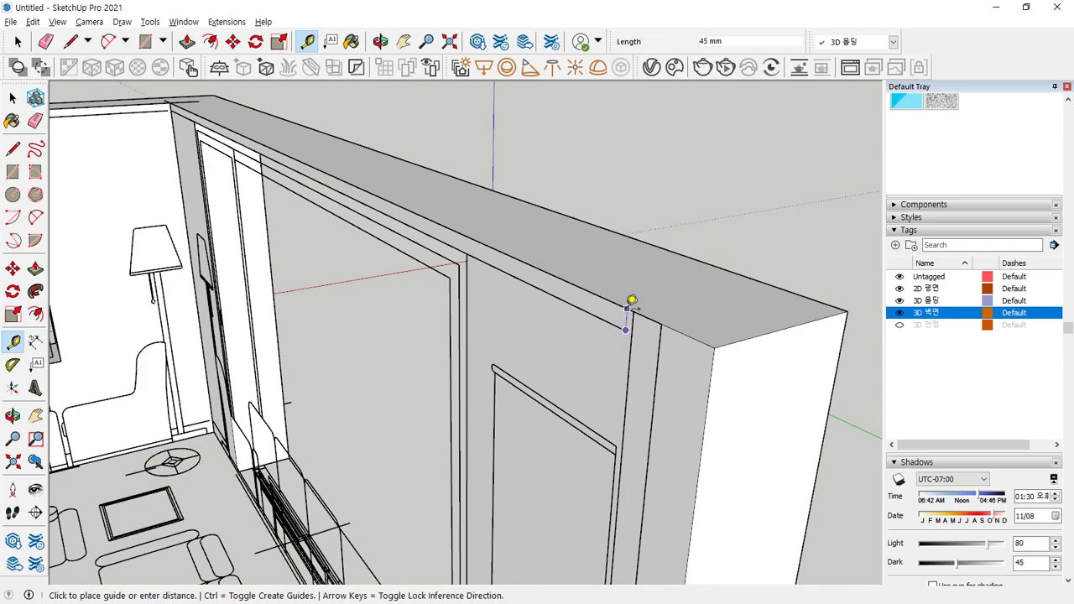
pyautogui.press('Escape')
pyautogui.scroll(-8, 638, 306)
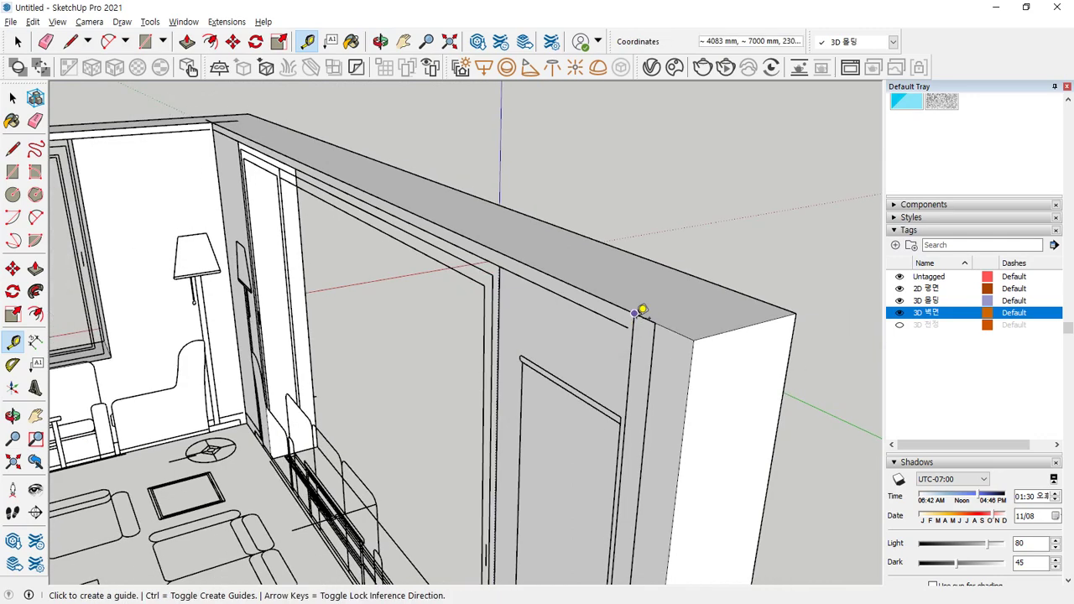
pyautogui.scroll(-3, 547, 283)
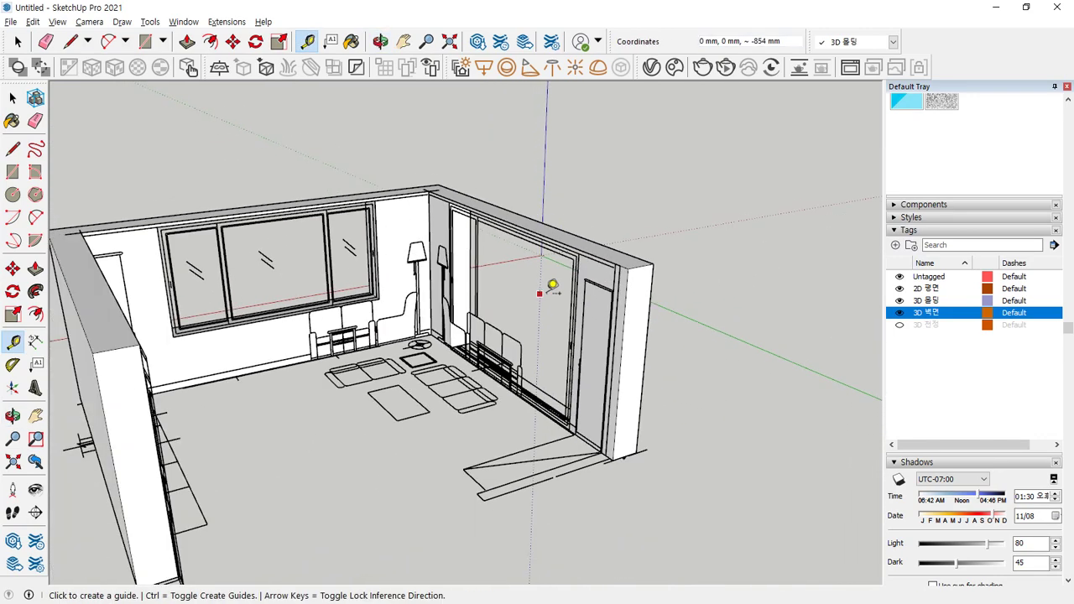
# Step: Draw a continuous line path along the inner top edges of the three walls, from one open wall end to the other
pyautogui.press('l')
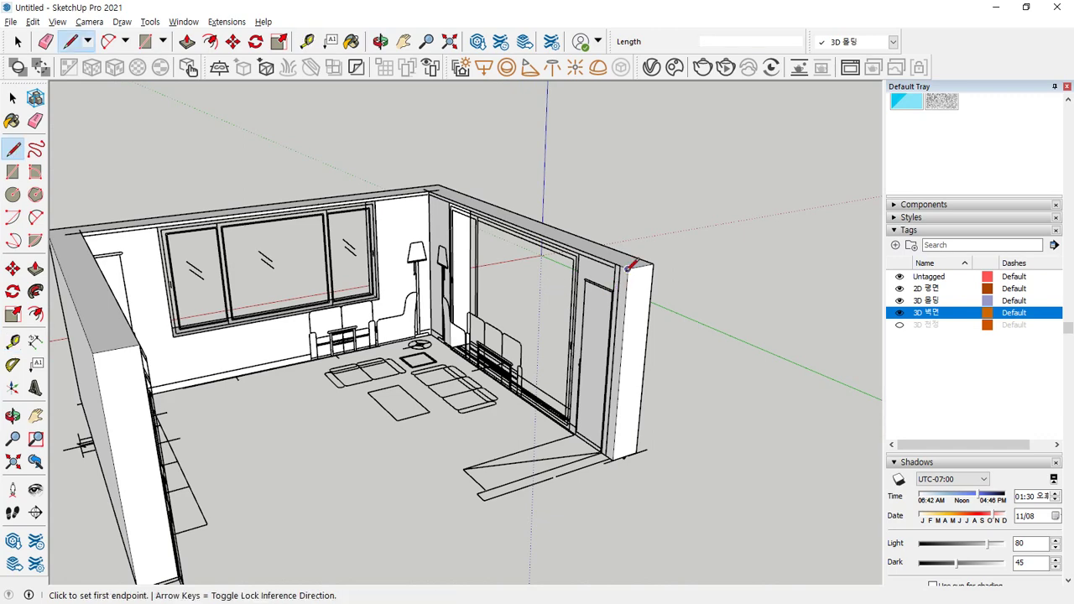
pyautogui.click(627, 270)
pyautogui.scroll(3, 437, 189)
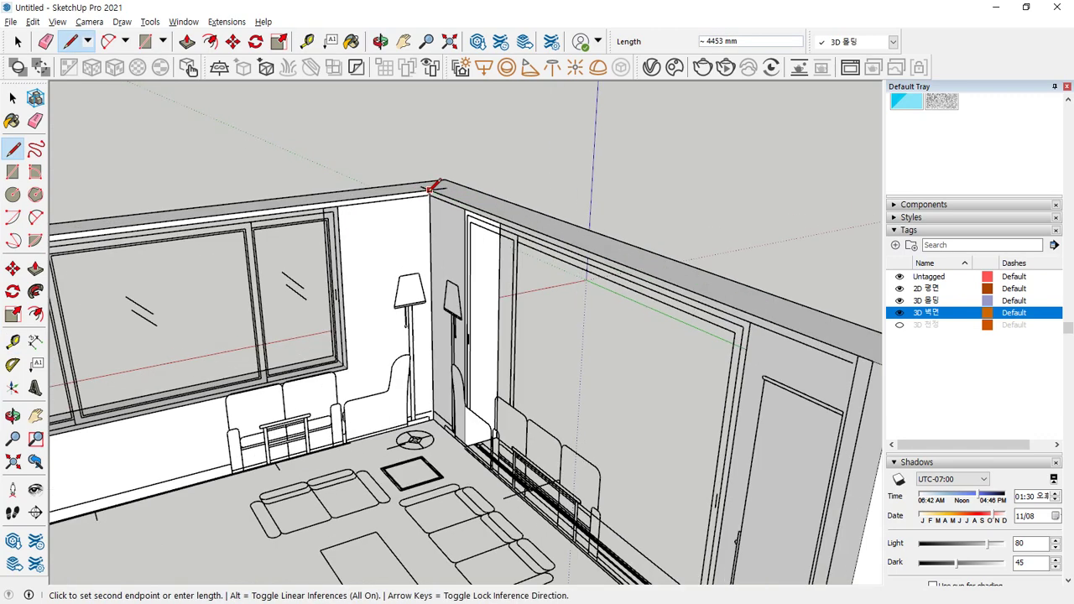
pyautogui.click(435, 188)
pyautogui.moveTo(432, 184); pyautogui.dragTo(189, 208, button='middle')
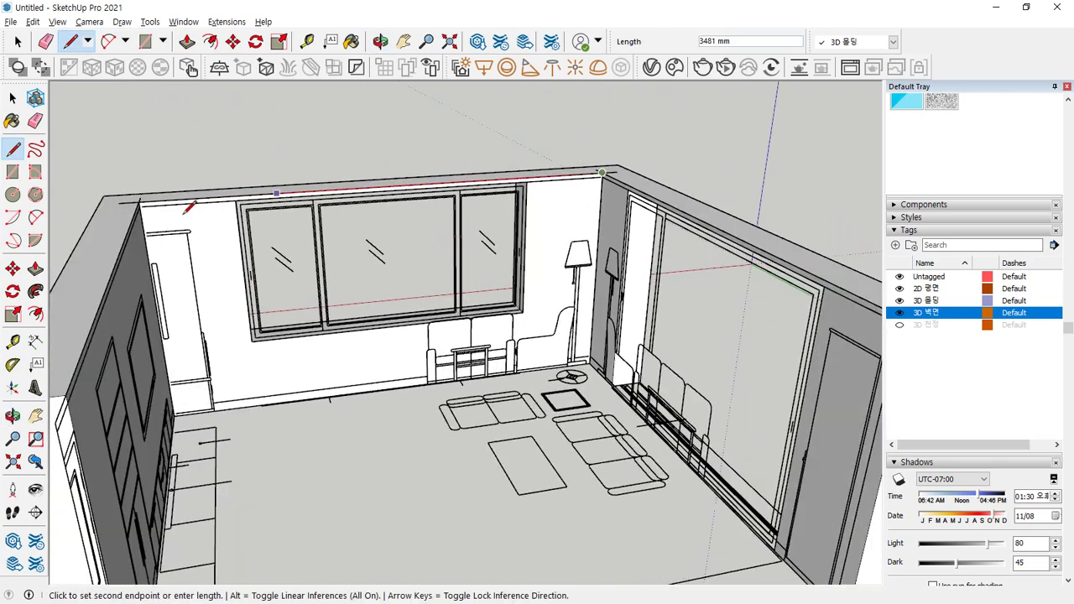
pyautogui.click(138, 203)
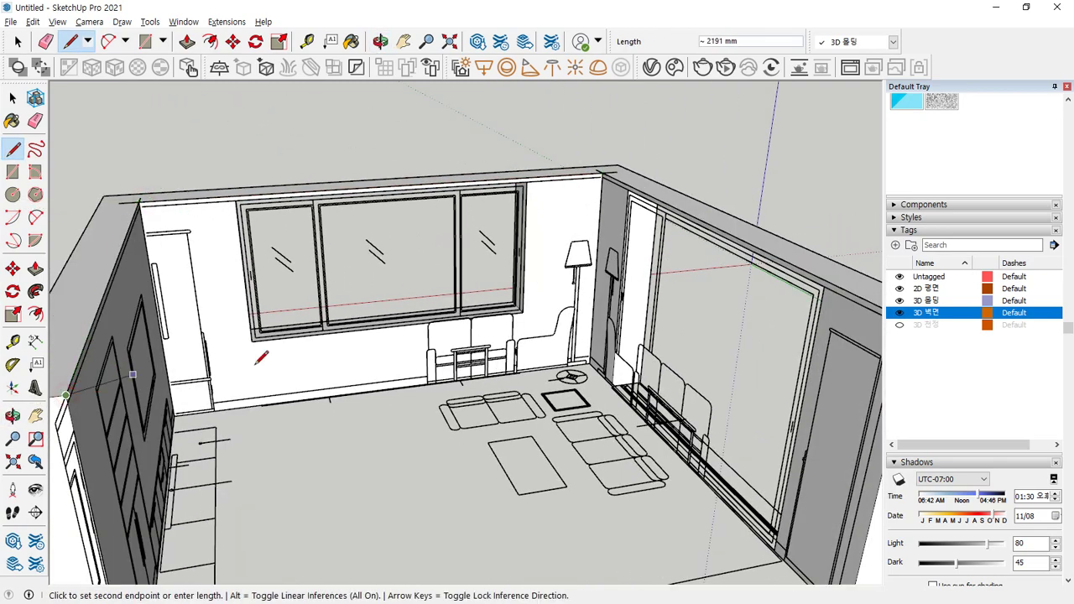
pyautogui.press('space')
# Step: Draw a 45 x 45 mm square profile at the inner top corner of the door-side wall's end, where the line path starts
pyautogui.moveTo(294, 369); pyautogui.dragTo(319, 278, button='middle')
pyautogui.scroll(6, 474, 243)
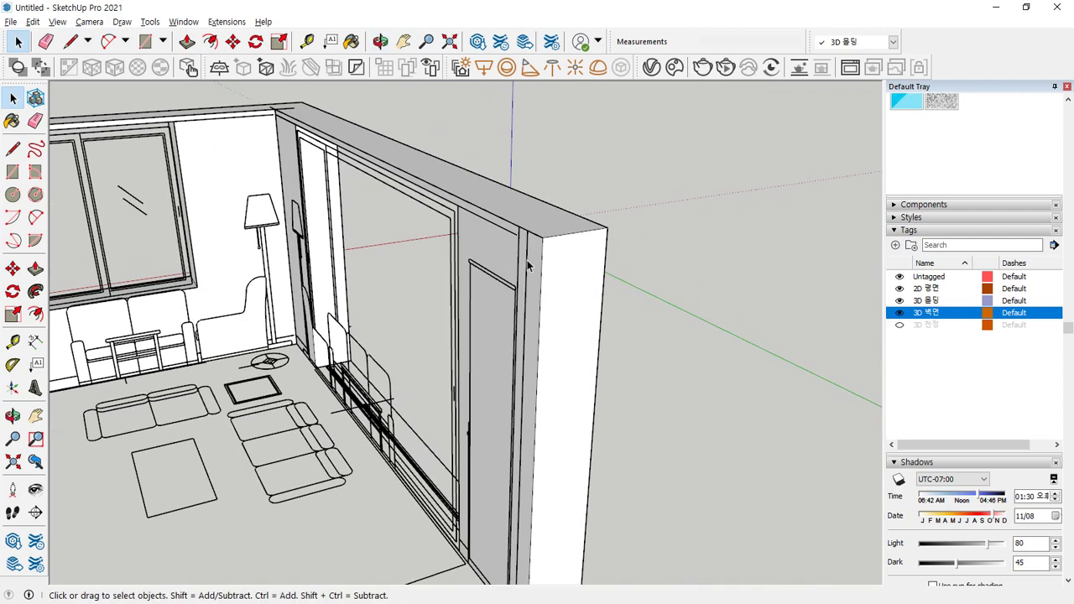
pyautogui.press('r')
pyautogui.click(551, 224)
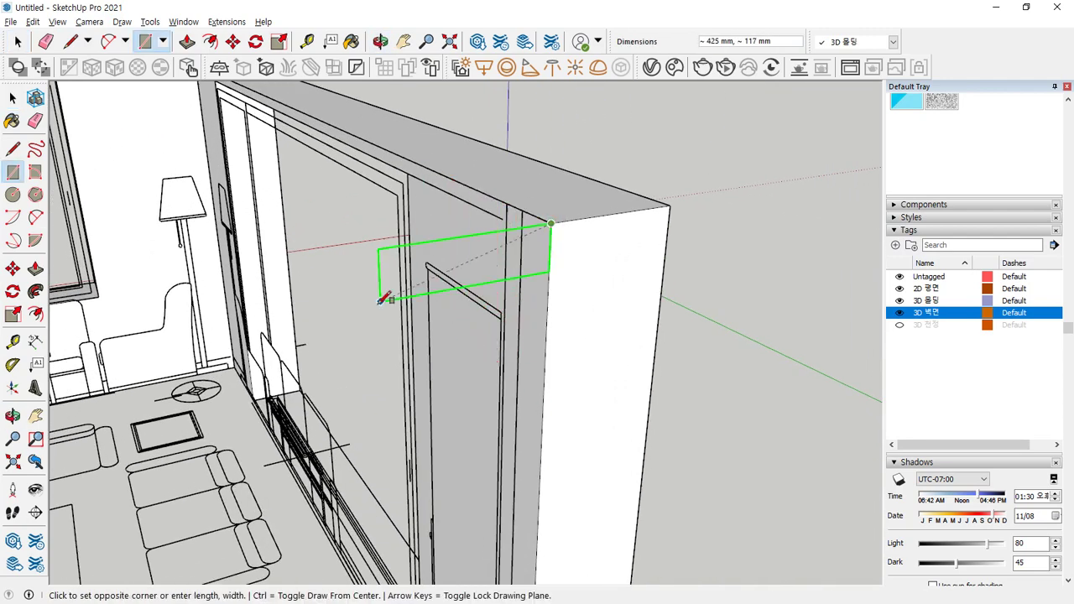
pyautogui.write('45')
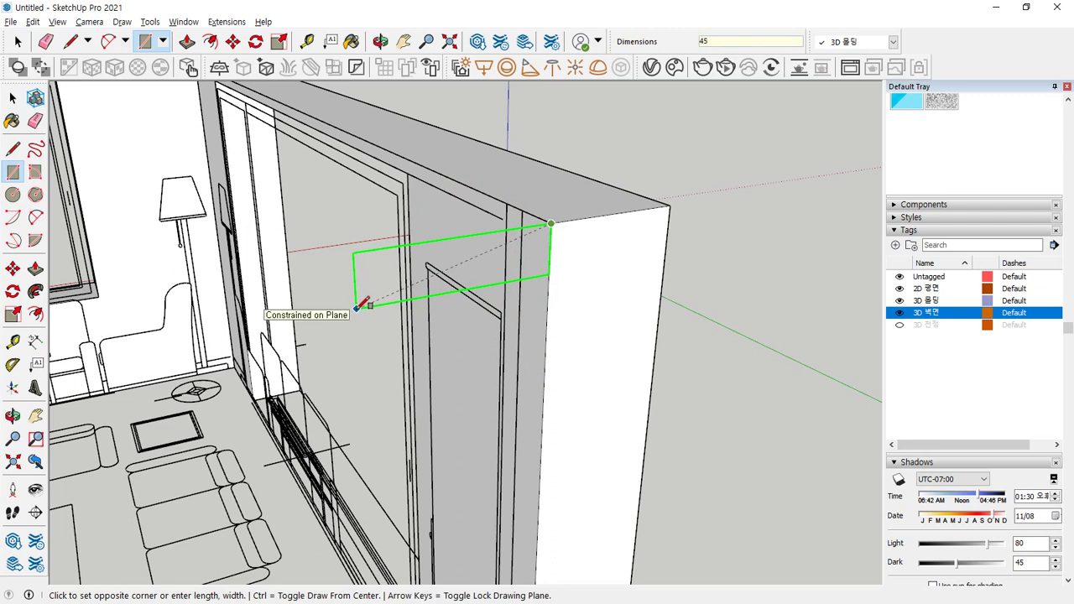
pyautogui.write(',45')
pyautogui.press('Return')
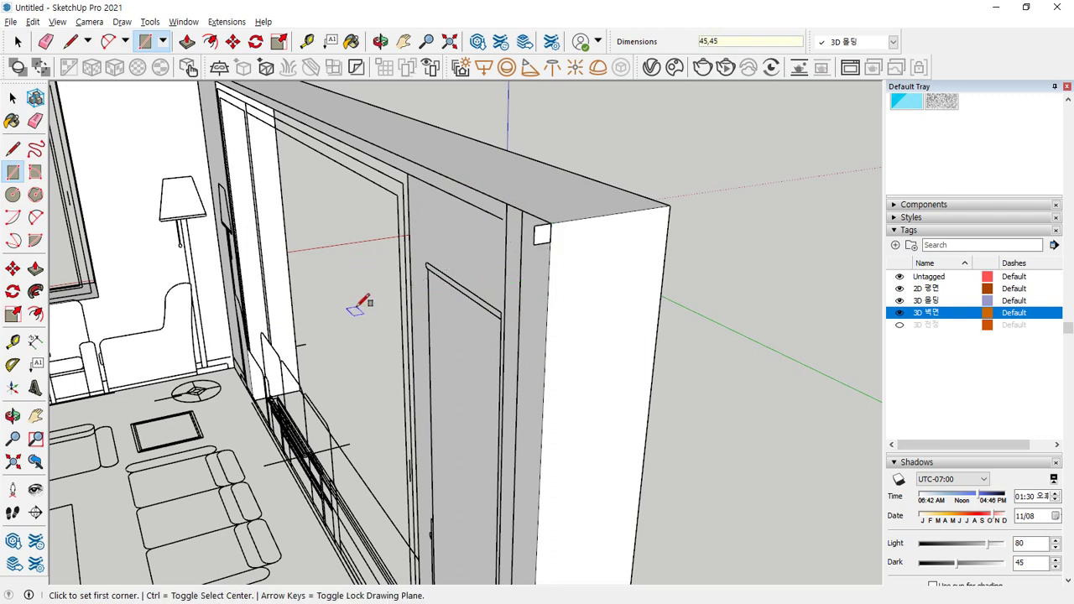
pyautogui.press('space')
# Step: Hide the 3D 벽면 and 2D 평면 tags to isolate the moulding path and profile
pyautogui.click(899, 312)
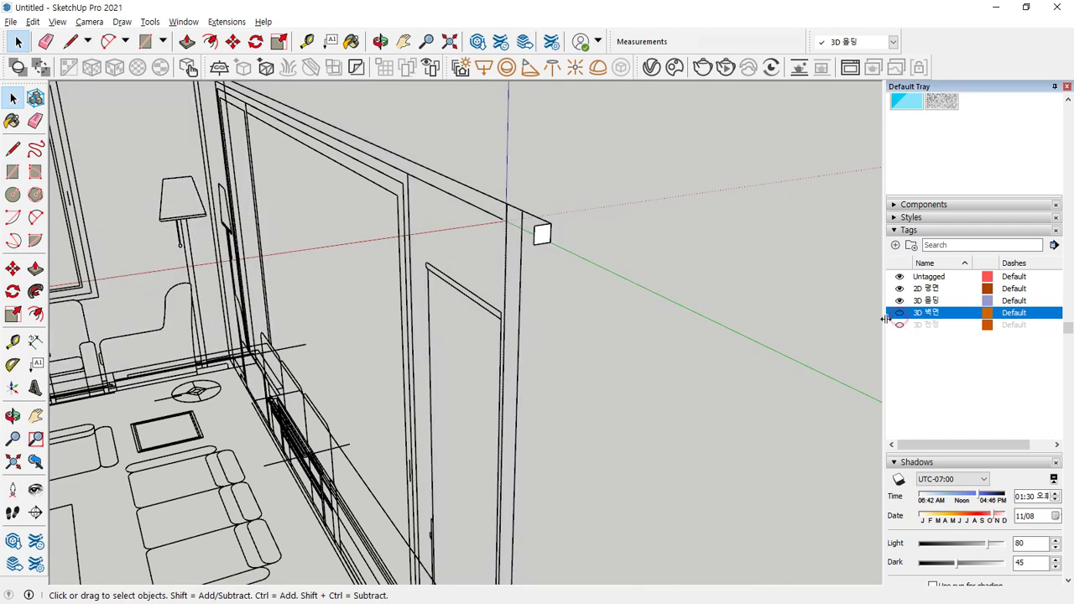
pyautogui.moveTo(483, 296); pyautogui.dragTo(438, 259, button='middle')
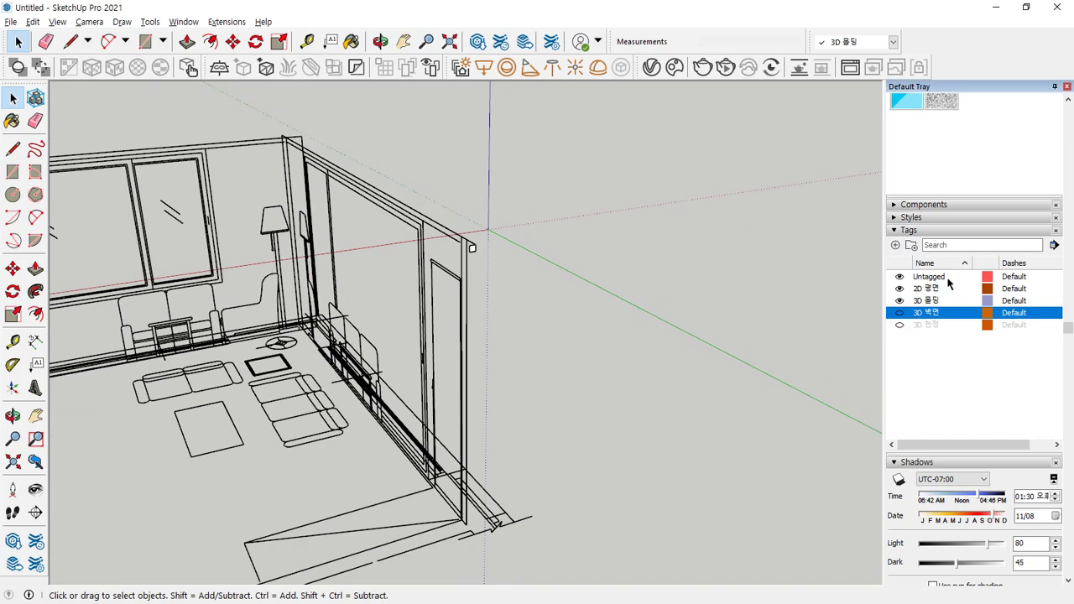
pyautogui.click(899, 289)
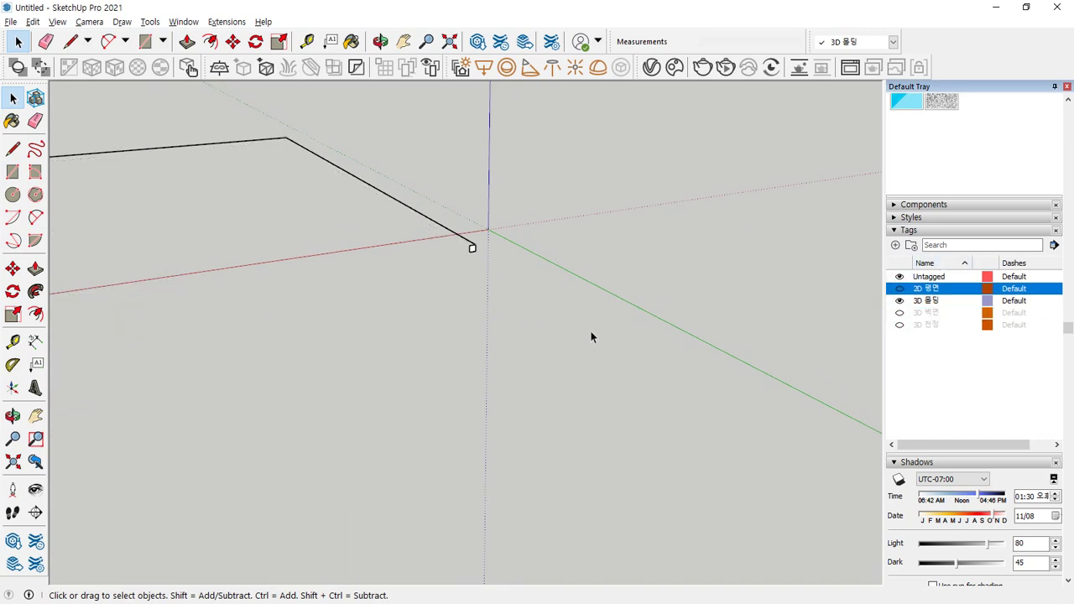
# Step: Extrude the square profile along the whole three-segment line path with Follow Me to form the ceiling moulding
pyautogui.moveTo(591, 336); pyautogui.dragTo(569, 260, button='middle')
pyautogui.moveTo(440, 229); pyautogui.dragTo(300, 323)
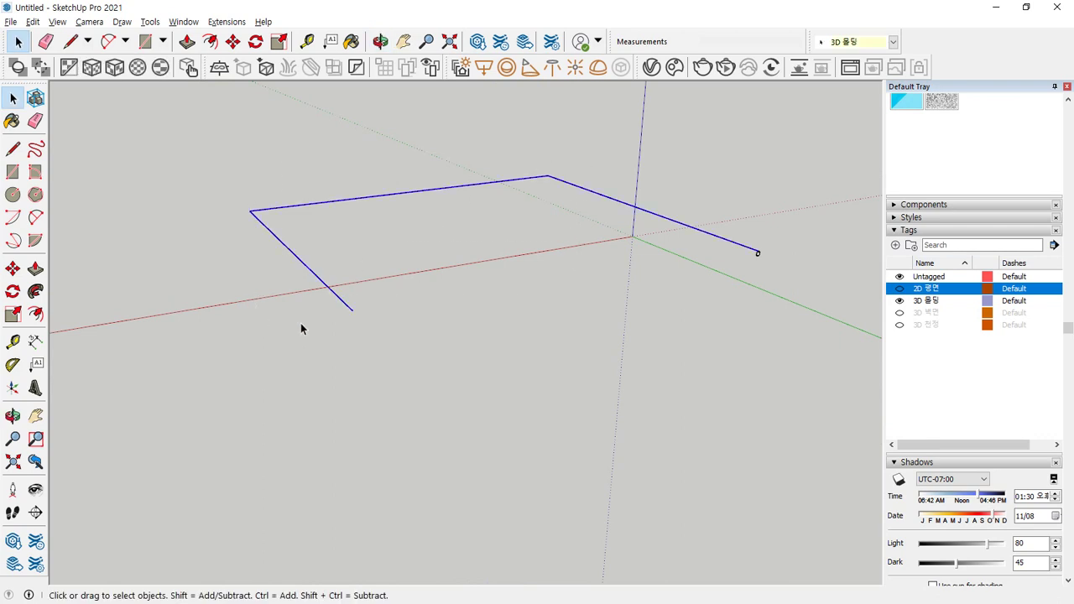
pyautogui.click(35, 292)
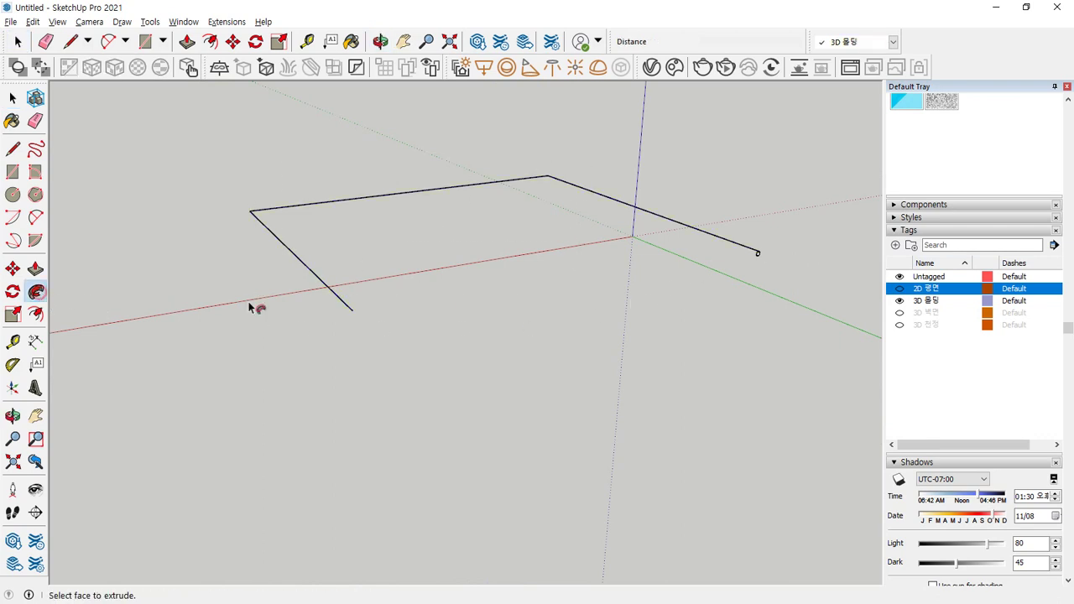
pyautogui.scroll(5, 764, 256)
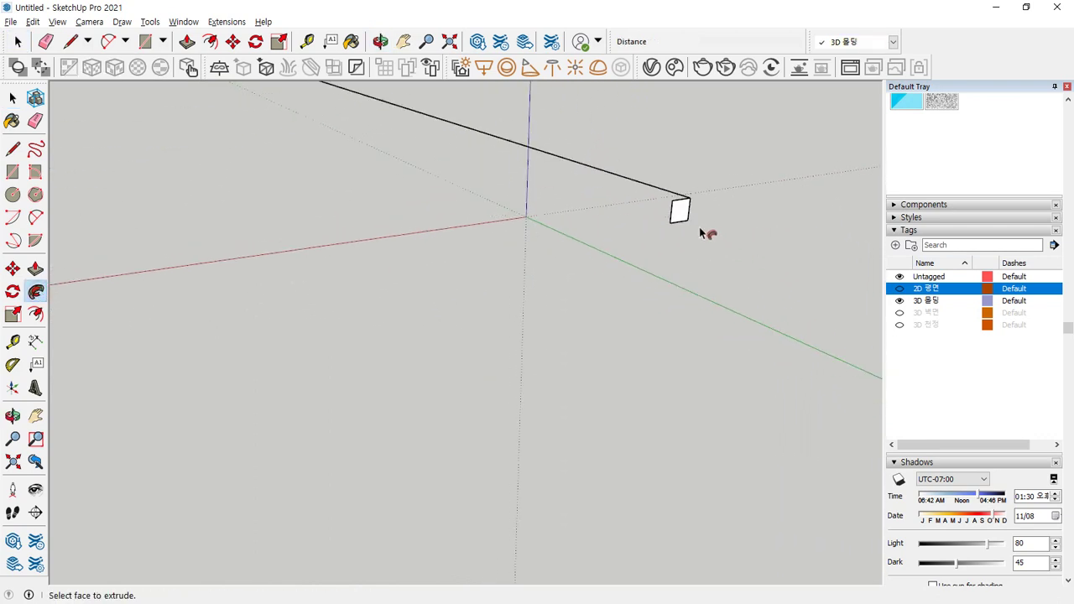
pyautogui.click(688, 213)
pyautogui.scroll(-4, 535, 279)
pyautogui.moveTo(432, 276); pyautogui.dragTo(514, 245, button='middle')
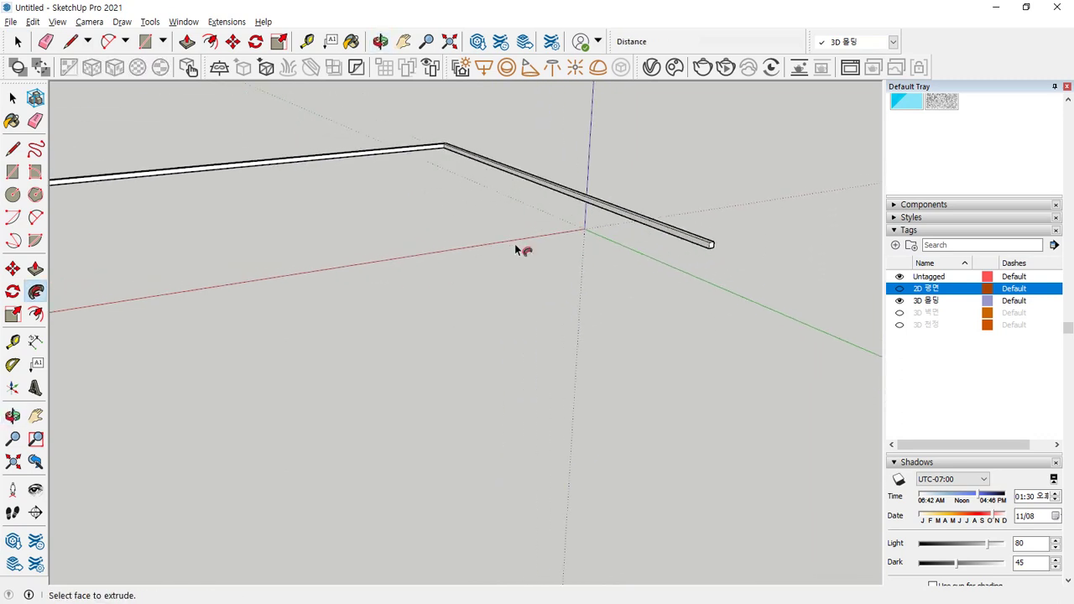
pyautogui.moveTo(361, 250); pyautogui.dragTo(507, 253, button='middle')
pyautogui.press('space')
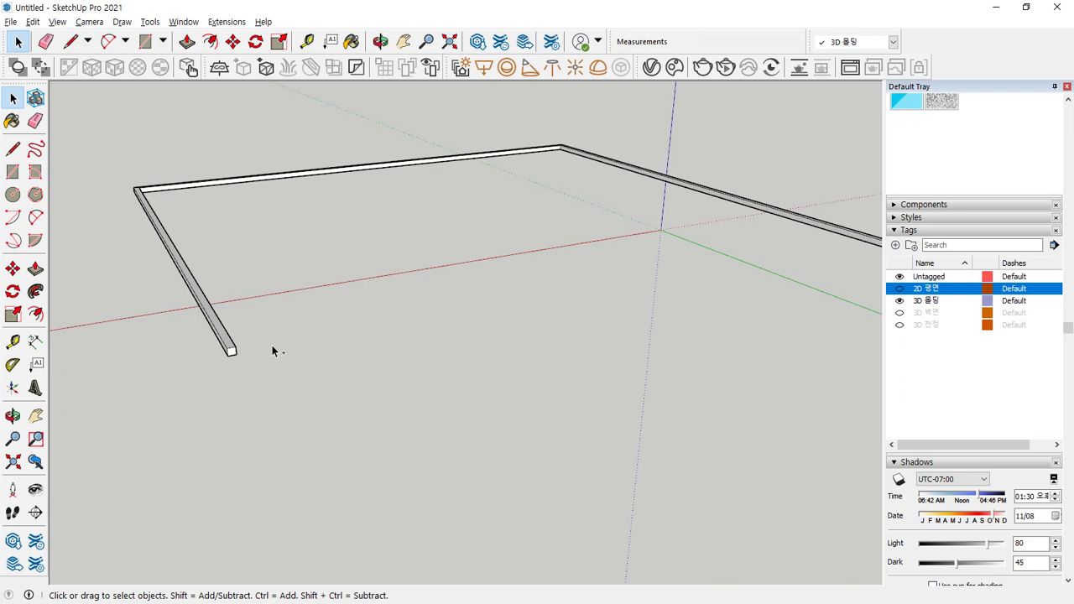
# Step: Reverse the faces of the entire moulding and make it a group
pyautogui.tripleClick(222, 332)
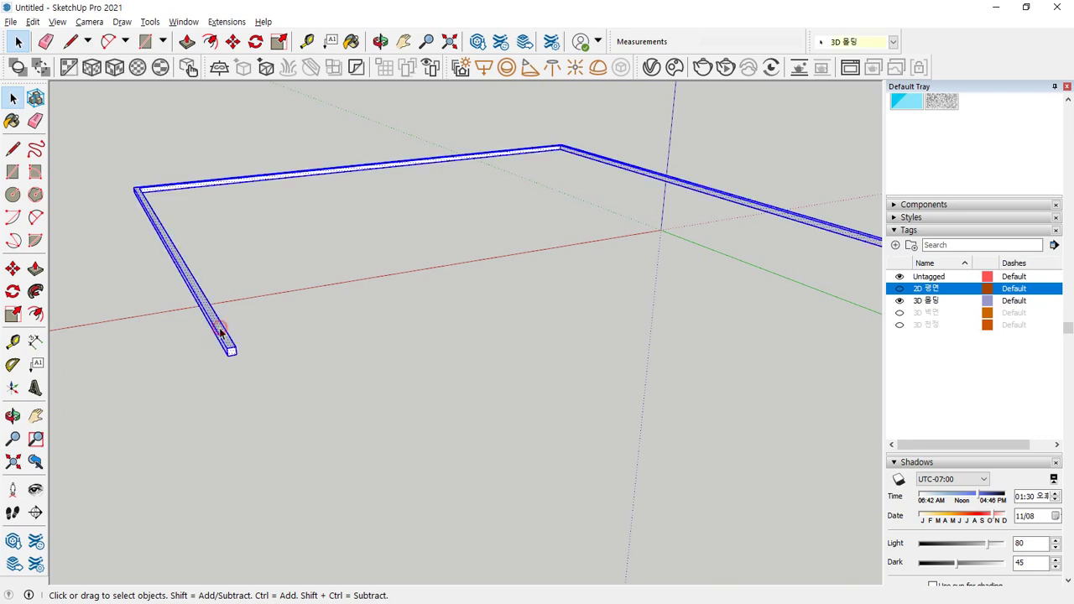
pyautogui.rightClick(221, 332)
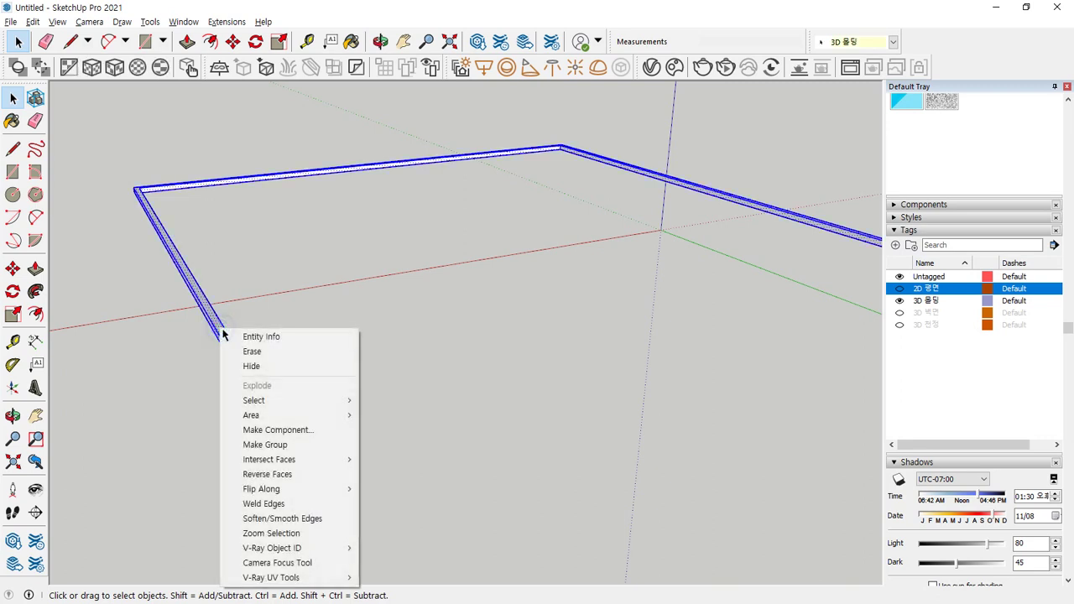
pyautogui.click(286, 475)
pyautogui.click(287, 475)
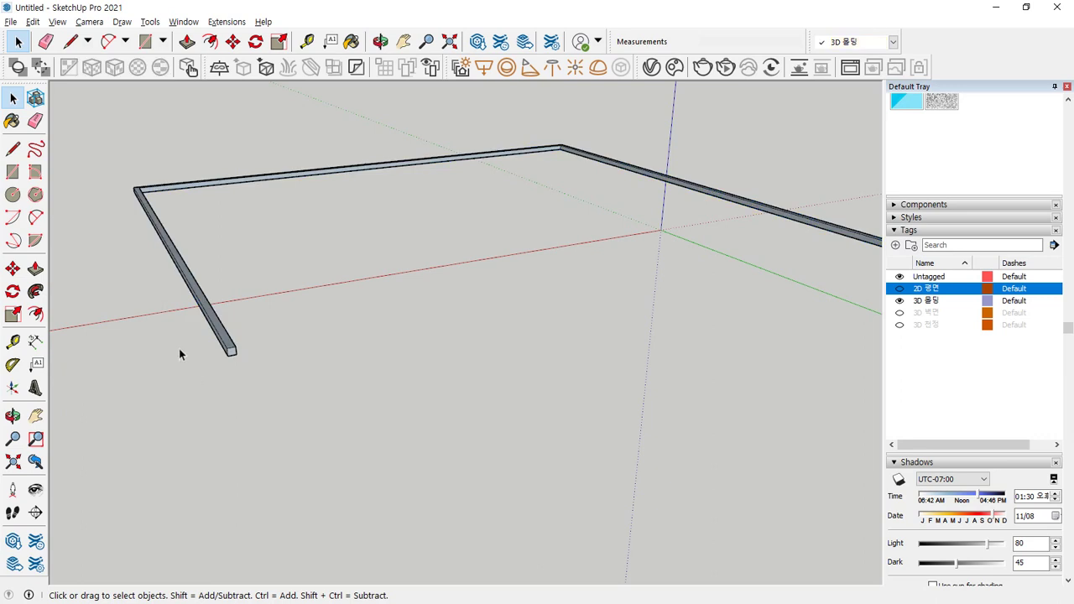
pyautogui.tripleClick(217, 327)
pyautogui.rightClick(218, 324)
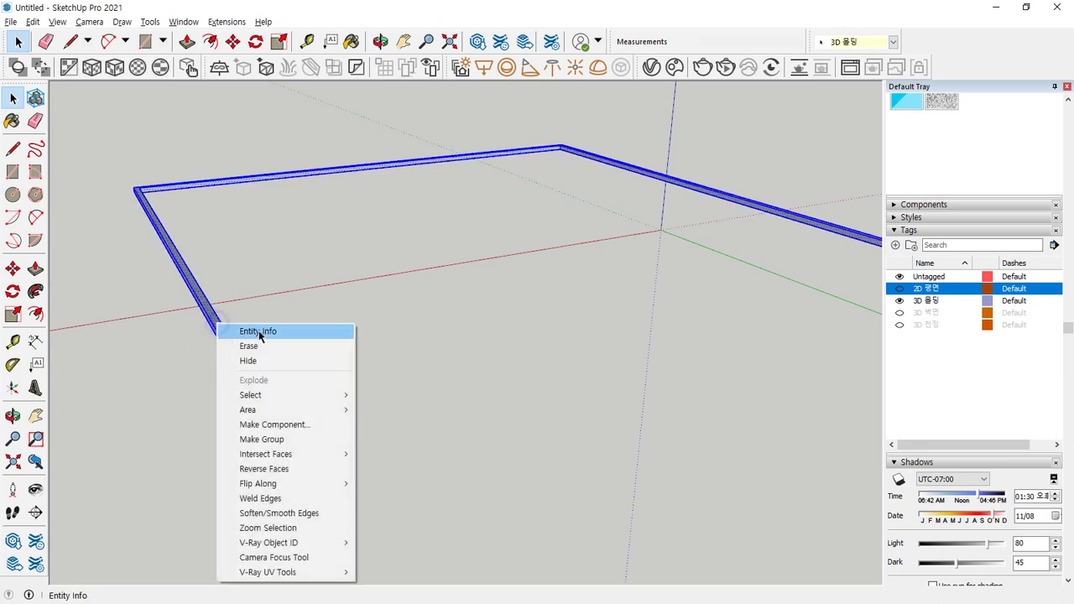
pyautogui.click(266, 440)
pyautogui.click(314, 451)
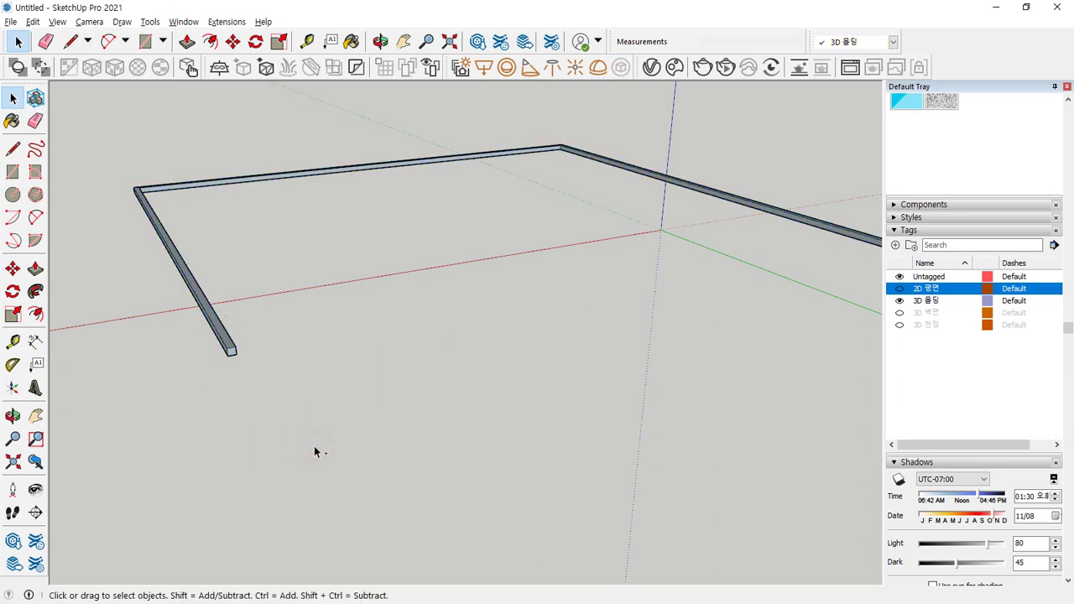
# Step: Turn the 3D 벽면 and 2D 평면 tags visible again around the finished moulding
pyautogui.click(901, 314)
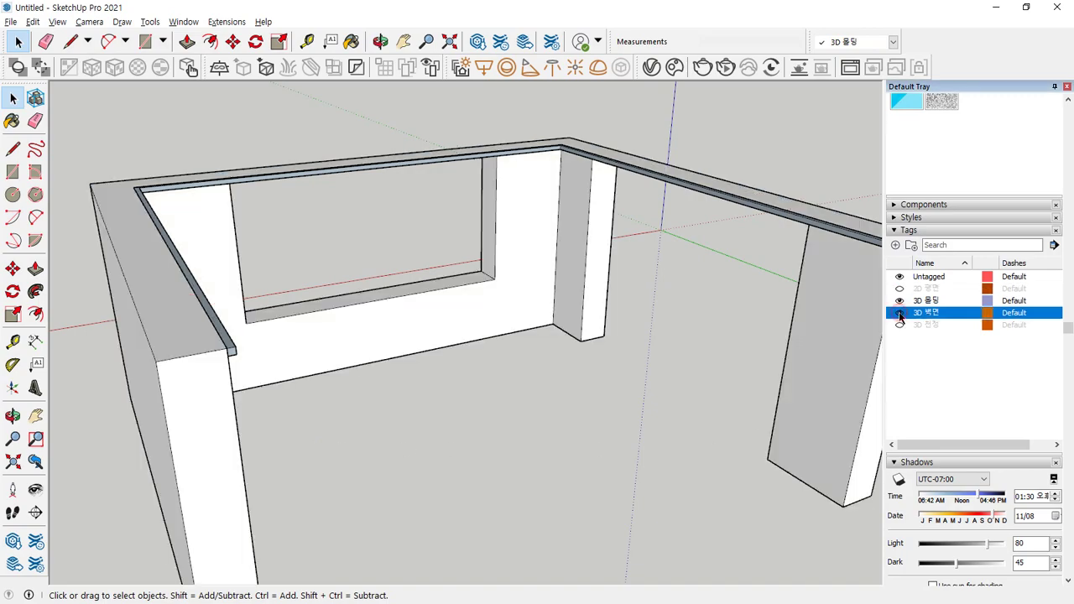
pyautogui.click(899, 289)
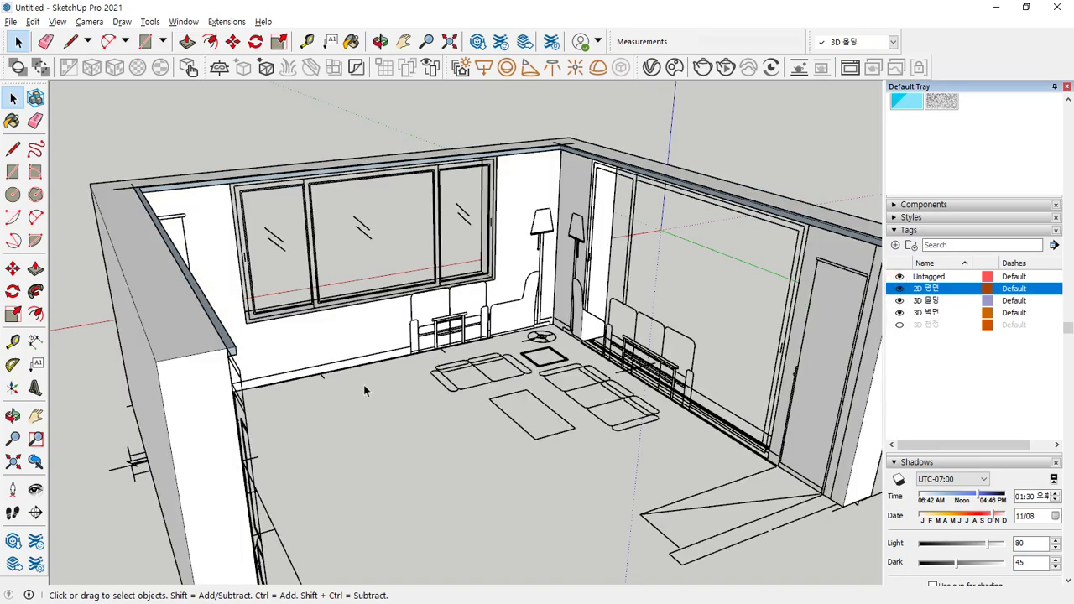
# Step: Hide the 2D 평면 tag so only the walls and the ceiling moulding are shown
pyautogui.moveTo(365, 387); pyautogui.dragTo(224, 300, button='middle')
pyautogui.scroll(2, 237, 242)
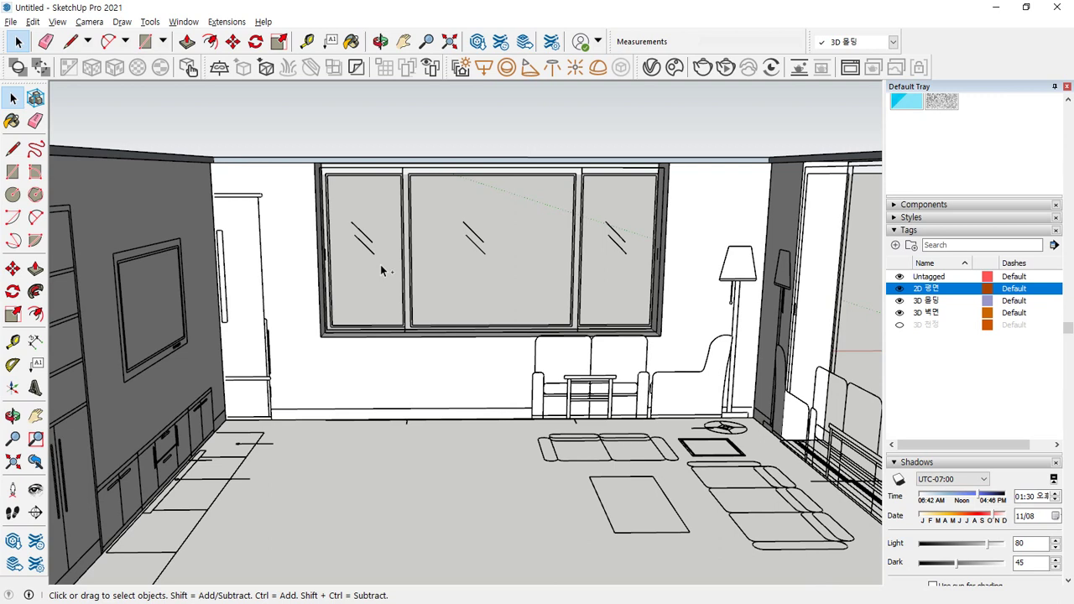
pyautogui.click(900, 289)
pyautogui.scroll(-4, 549, 344)
pyautogui.moveTo(590, 359); pyautogui.dragTo(558, 413, button='middle')
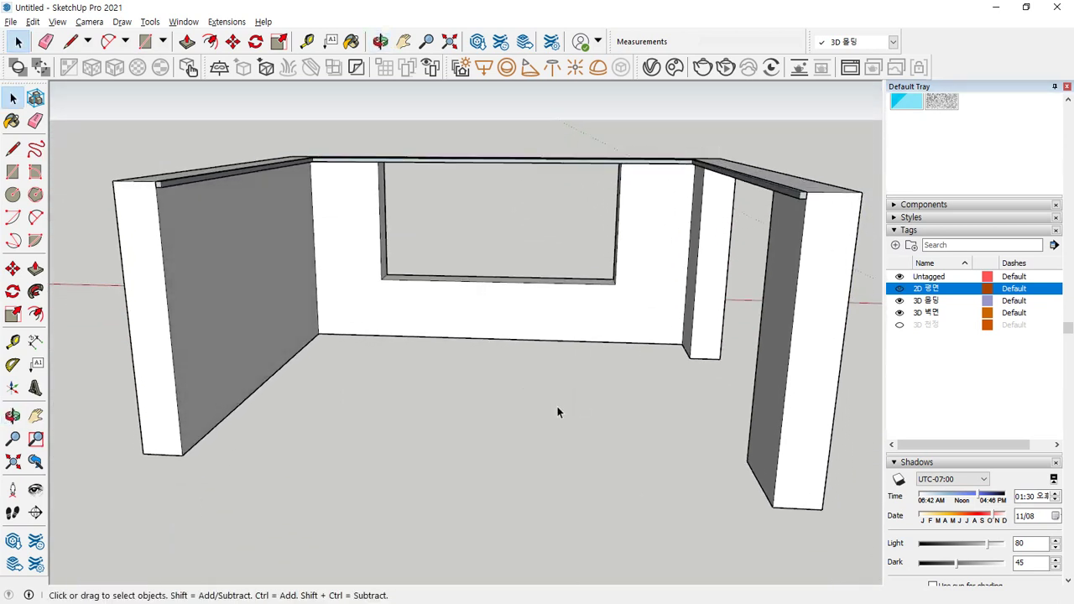
# Step: Draw lines along the bottom inner wall edges: one continuous path past the back wall and a separate segment beside the front right wall
pyautogui.press('l')
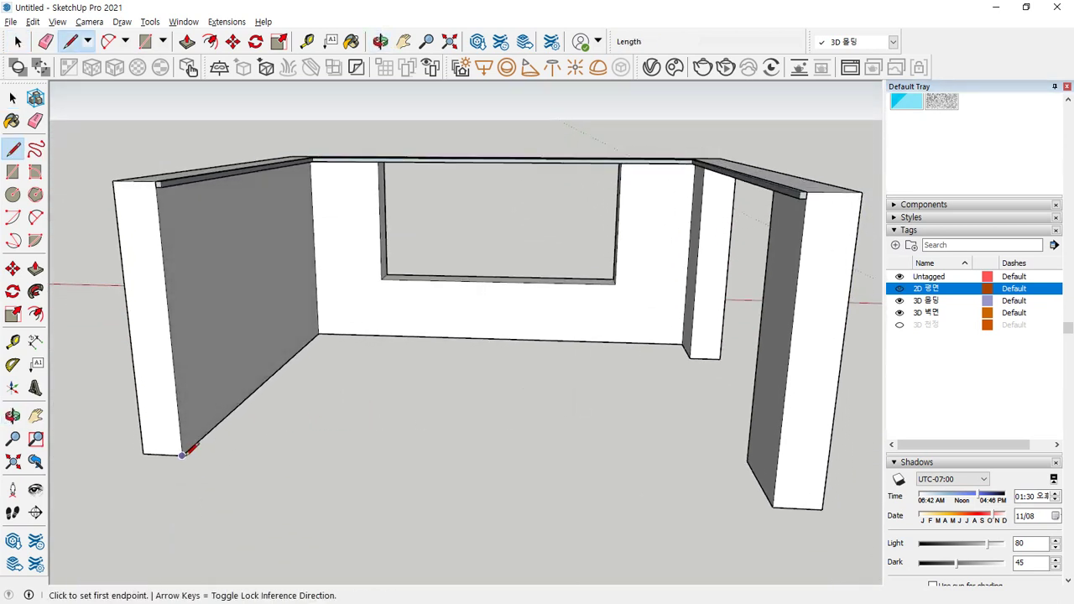
pyautogui.click(183, 455)
pyautogui.click(318, 334)
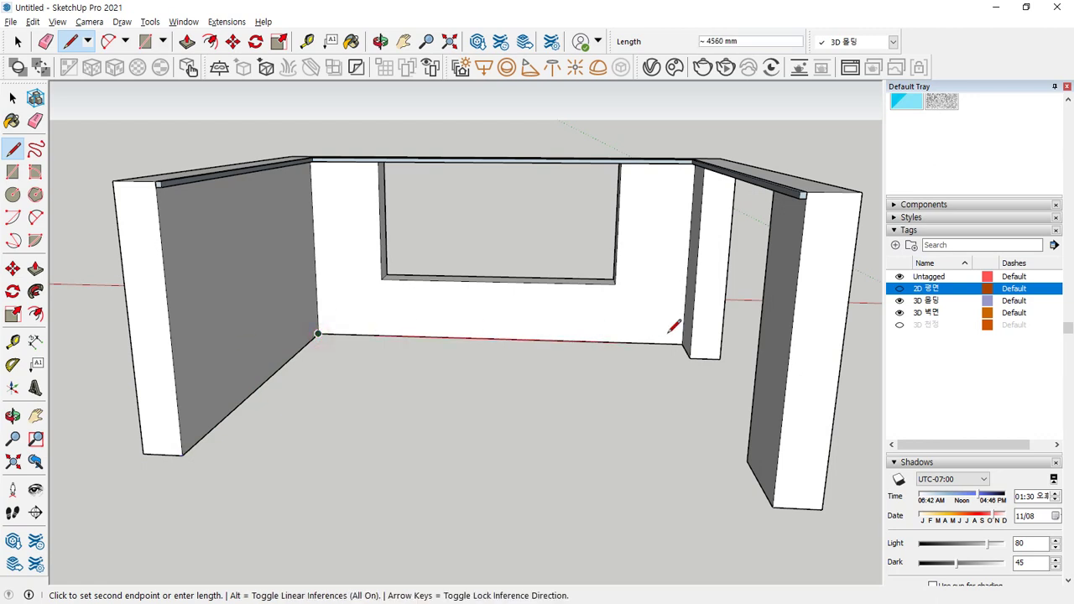
pyautogui.click(689, 358)
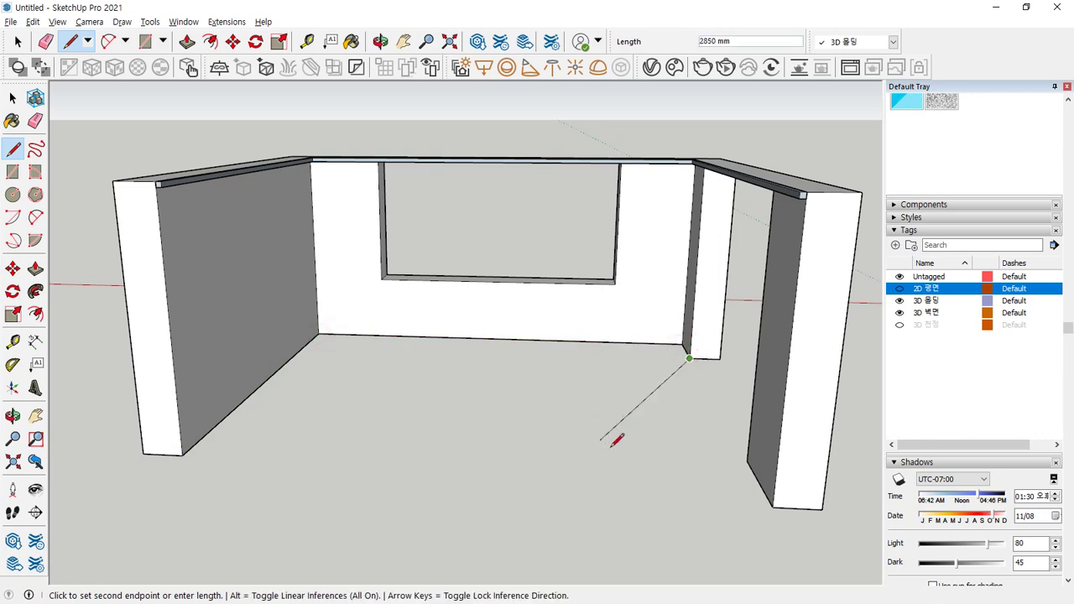
pyautogui.press('Escape')
pyautogui.click(748, 460)
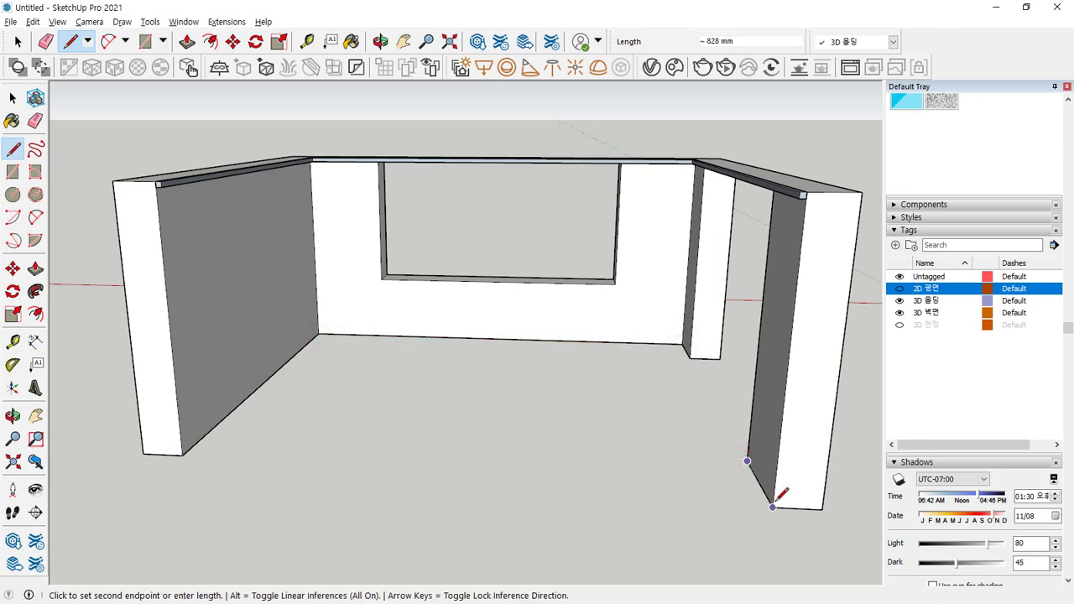
pyautogui.click(772, 507)
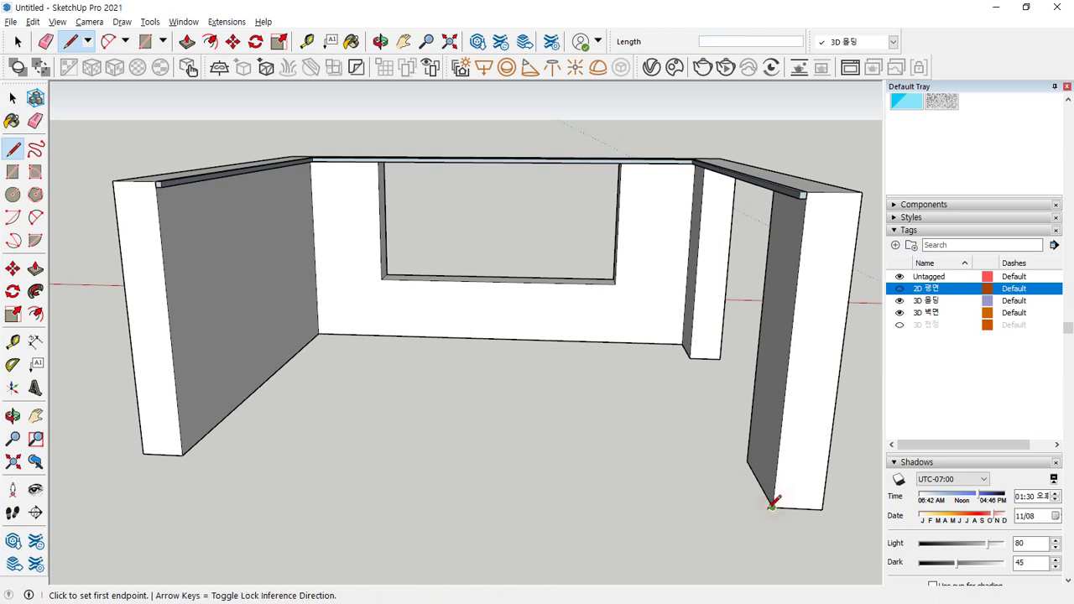
# Step: Hide the 3D 벽면 tag to isolate the baseboard path lines
pyautogui.click(901, 313)
pyautogui.moveTo(646, 379); pyautogui.dragTo(675, 380, button='middle')
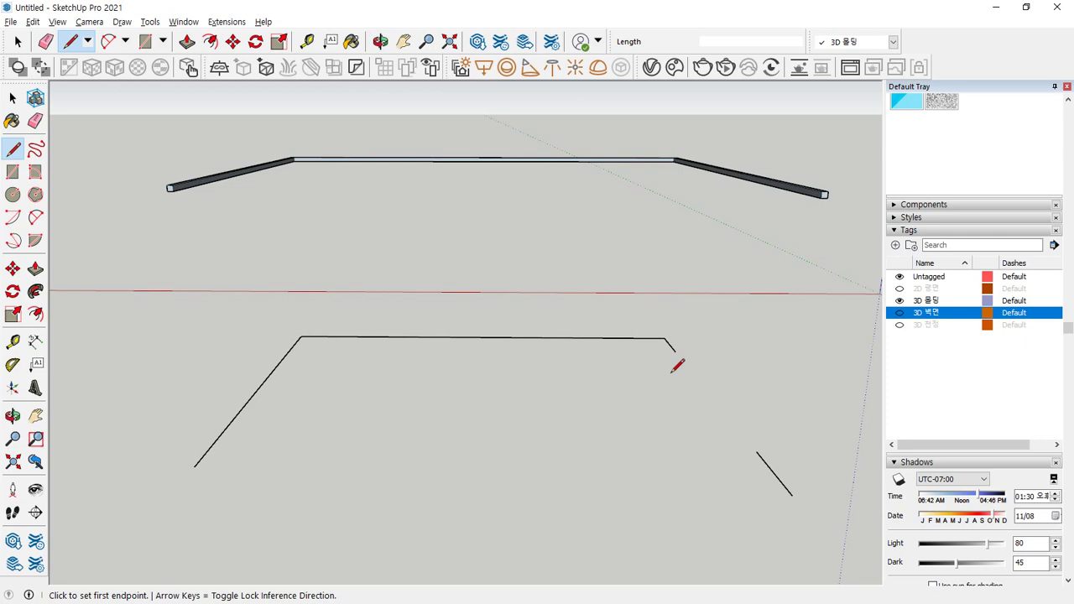
pyautogui.scroll(5, 722, 420)
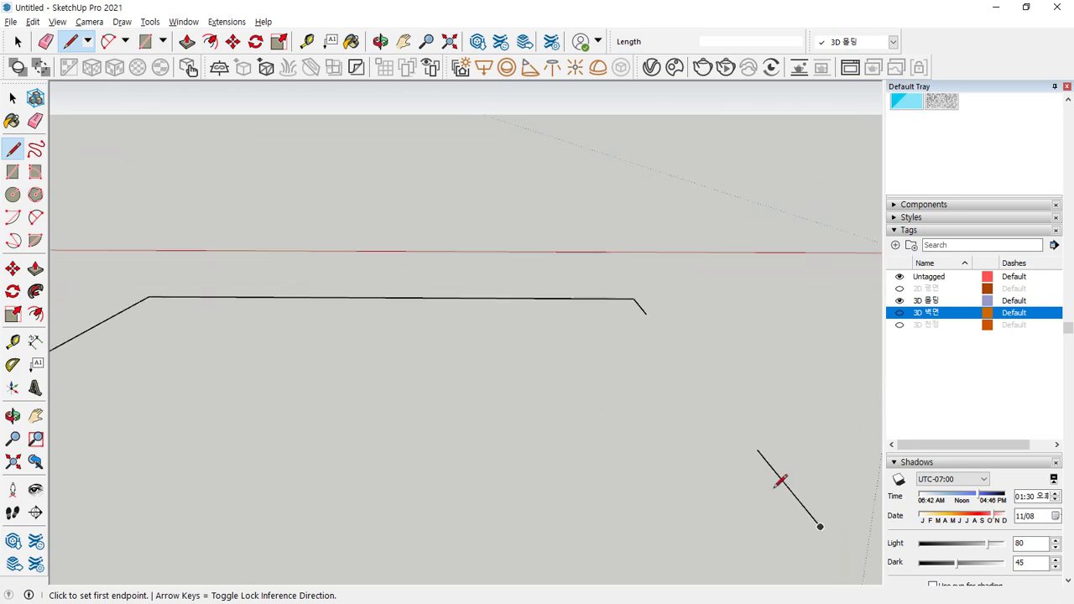
pyautogui.scroll(1, 720, 470)
# Step: Draw an upright 10 by 100 mm rectangle at the front end of the short separate line as the baseboard profile
pyautogui.press('r')
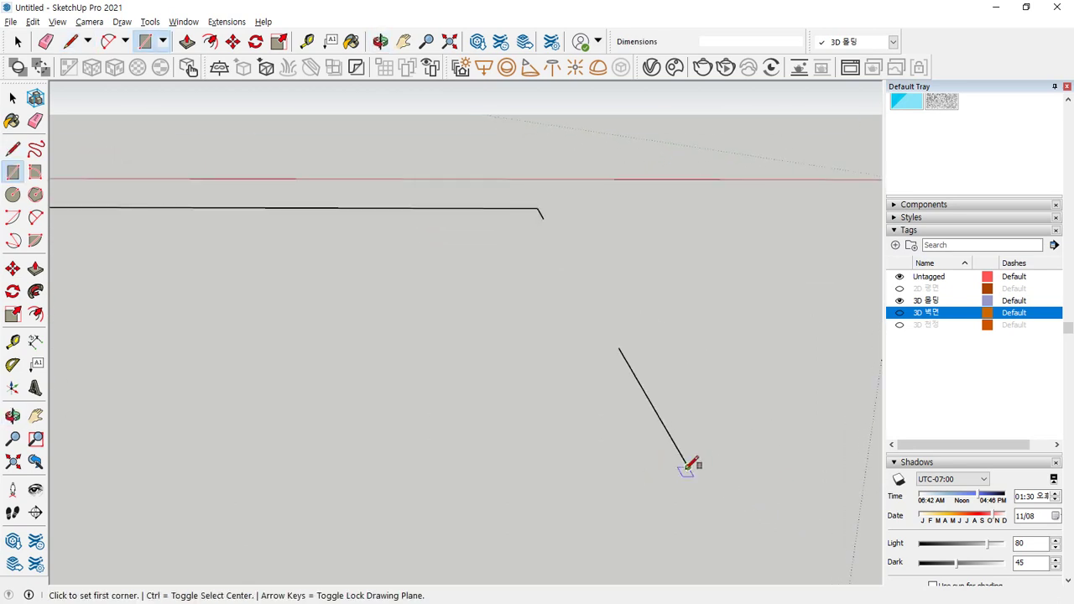
pyautogui.click(688, 467)
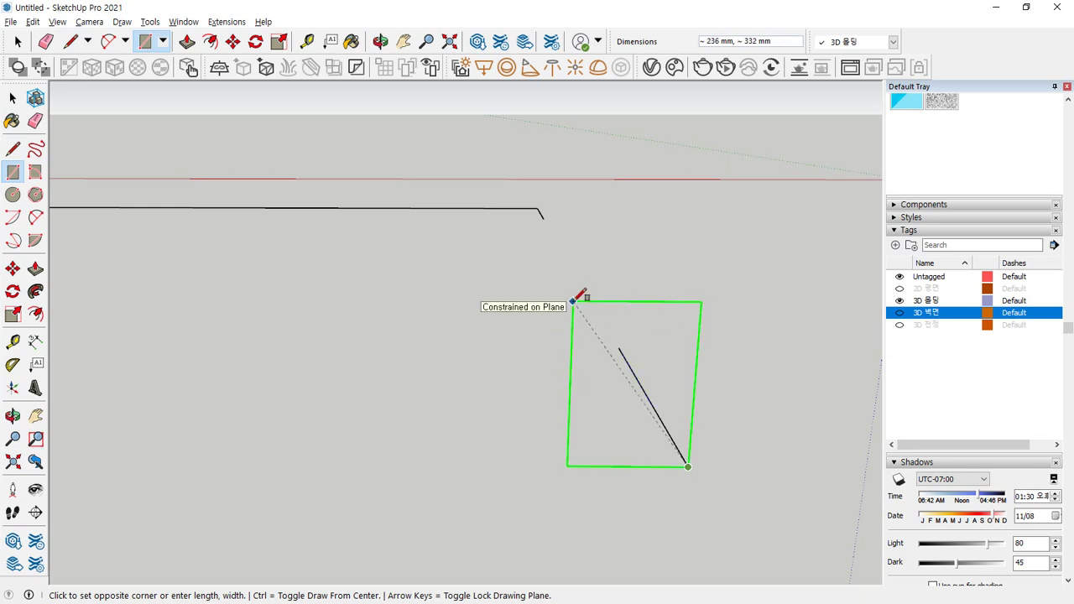
pyautogui.moveTo(686, 466); pyautogui.dragTo(615, 475)
pyautogui.moveTo(679, 467)
pyautogui.mouseDown()
pyautogui.moveTo(656, 342)
pyautogui.moveTo(713, 355)
pyautogui.mouseUp()
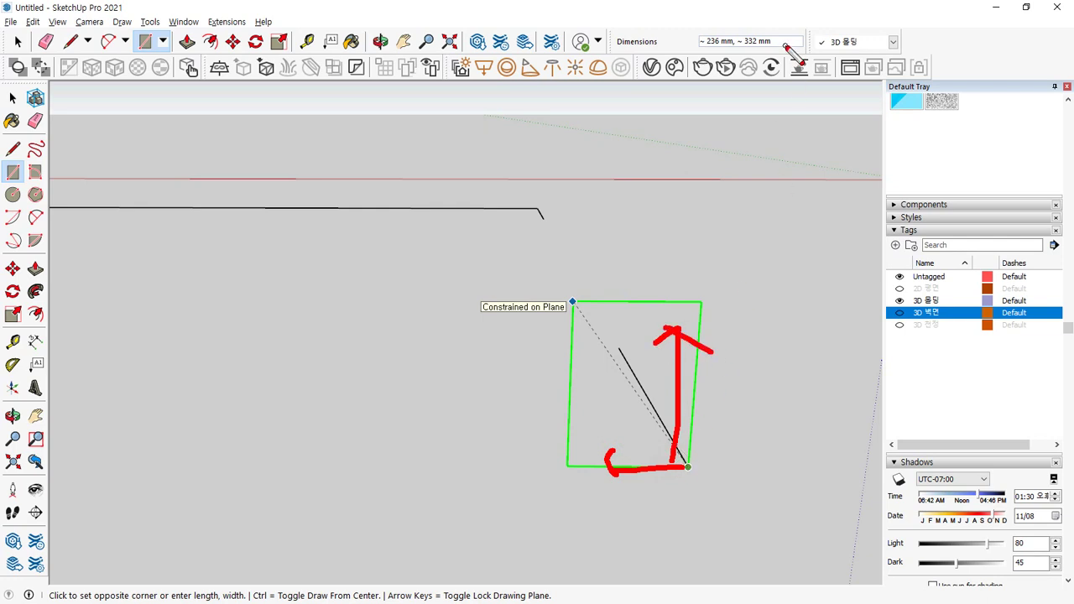
pyautogui.moveTo(762, 52)
pyautogui.mouseDown()
pyautogui.moveTo(699, 47)
pyautogui.moveTo(760, 56)
pyautogui.mouseUp()
pyautogui.press('Escape')
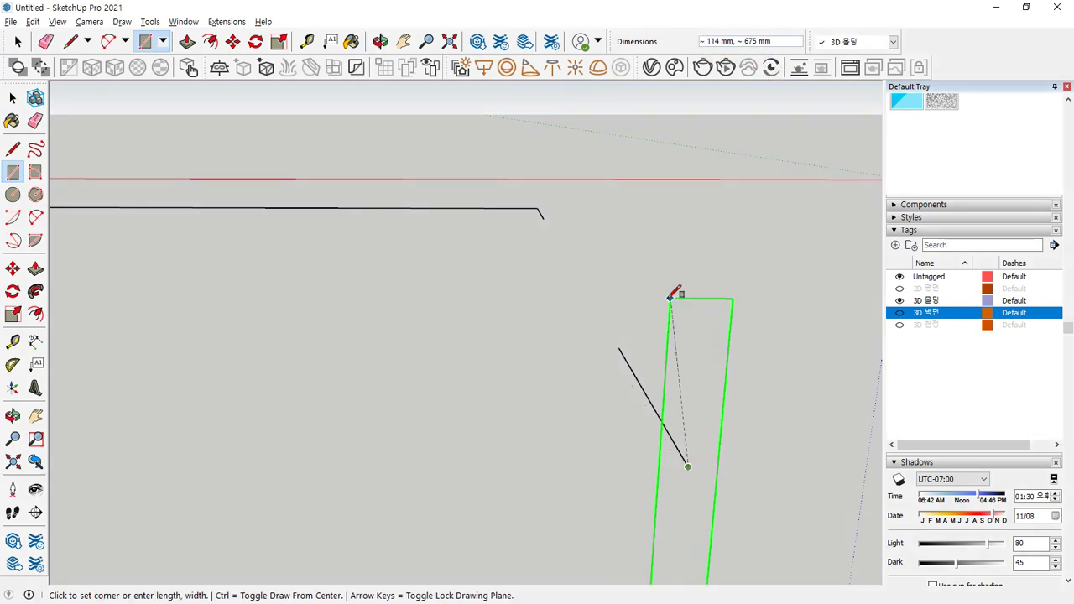
pyautogui.press('ctrl')
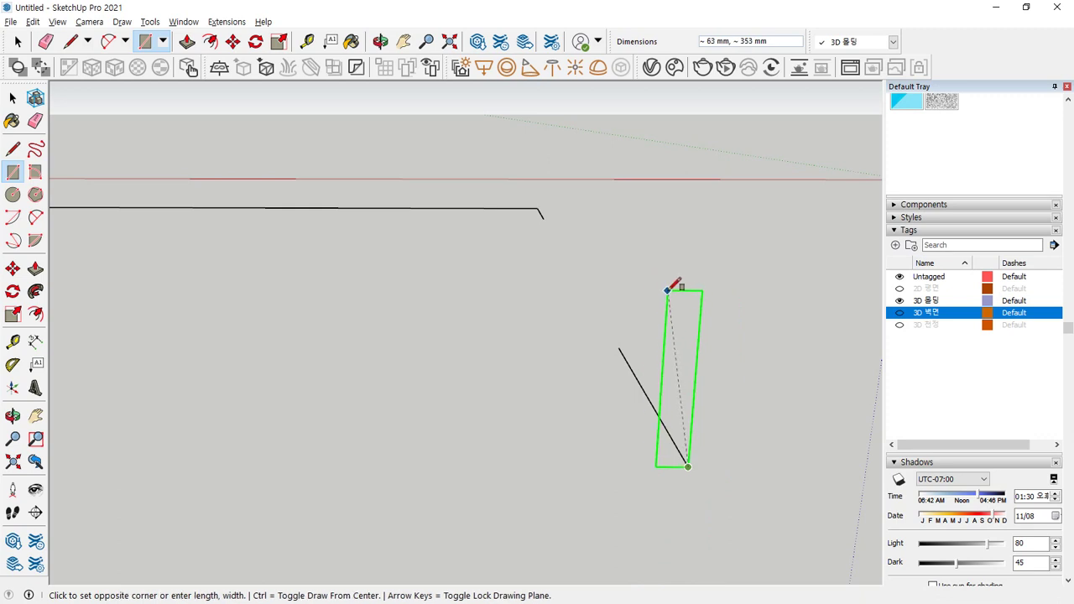
pyautogui.write('10,1')
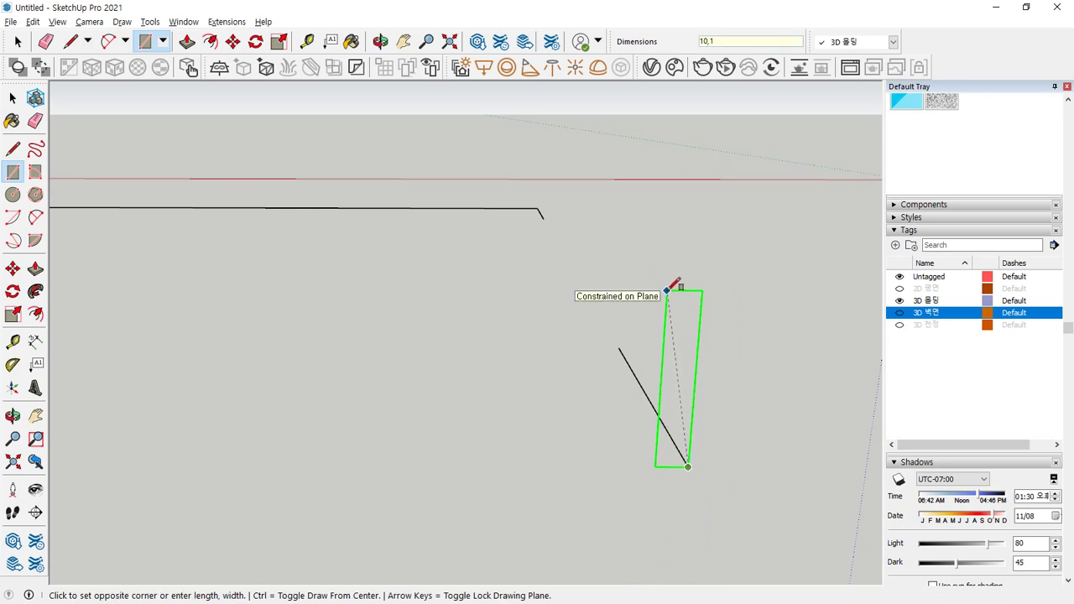
pyautogui.write('00')
pyautogui.press('Return')
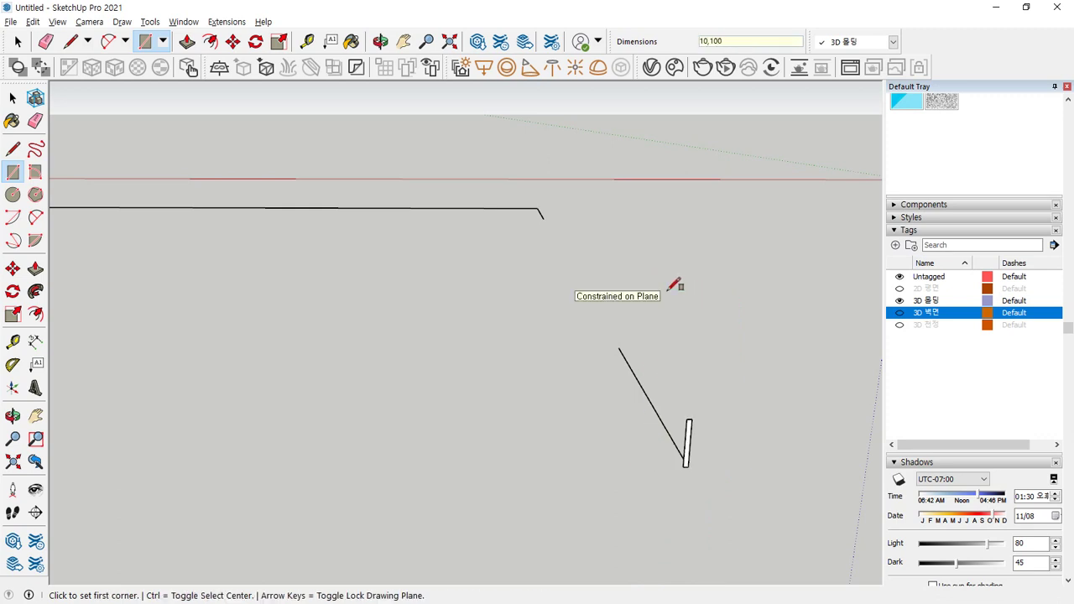
# Step: Draw a second upright 10 by 100 mm profile rectangle at the right end of the three-segment path
pyautogui.click(543, 219)
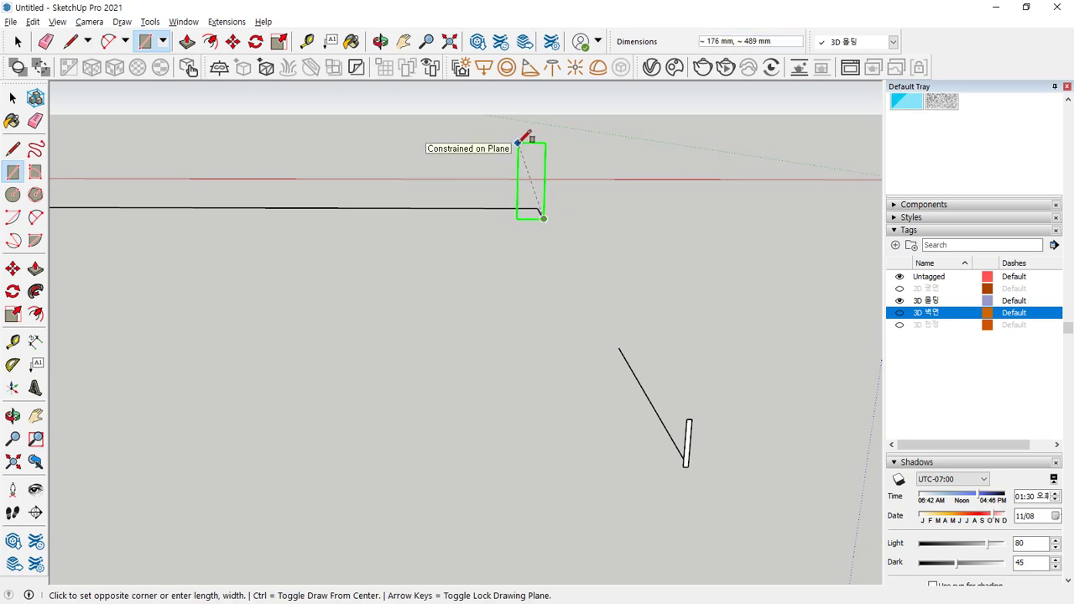
pyautogui.write('10,100')
pyautogui.press('Return')
# Step: Extrude the baseboard profile along the short separate line with Follow Me
pyautogui.press('space')
pyautogui.click(648, 366)
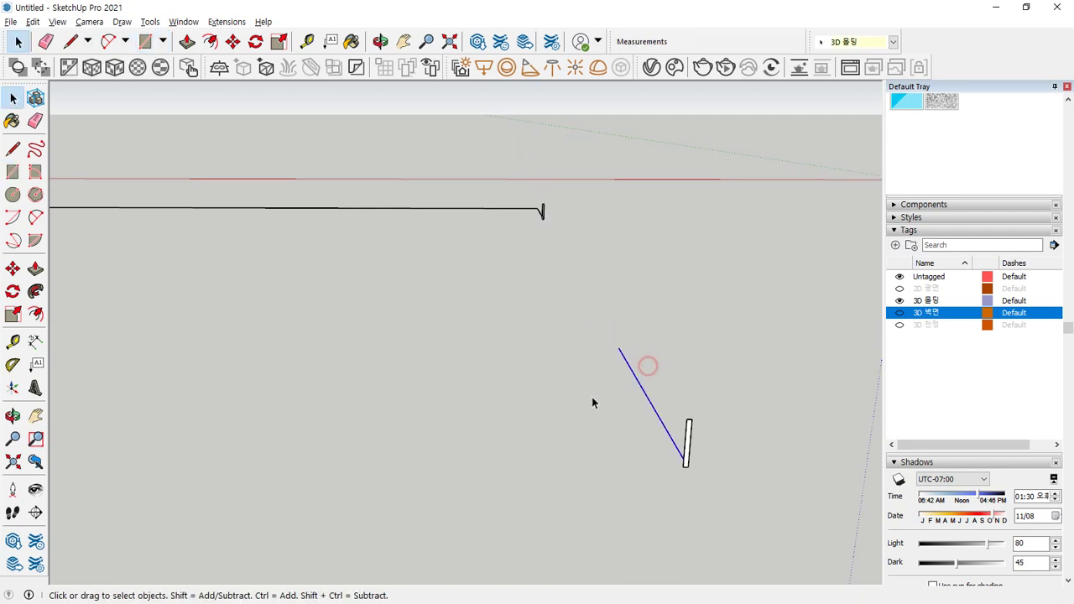
pyautogui.click(35, 291)
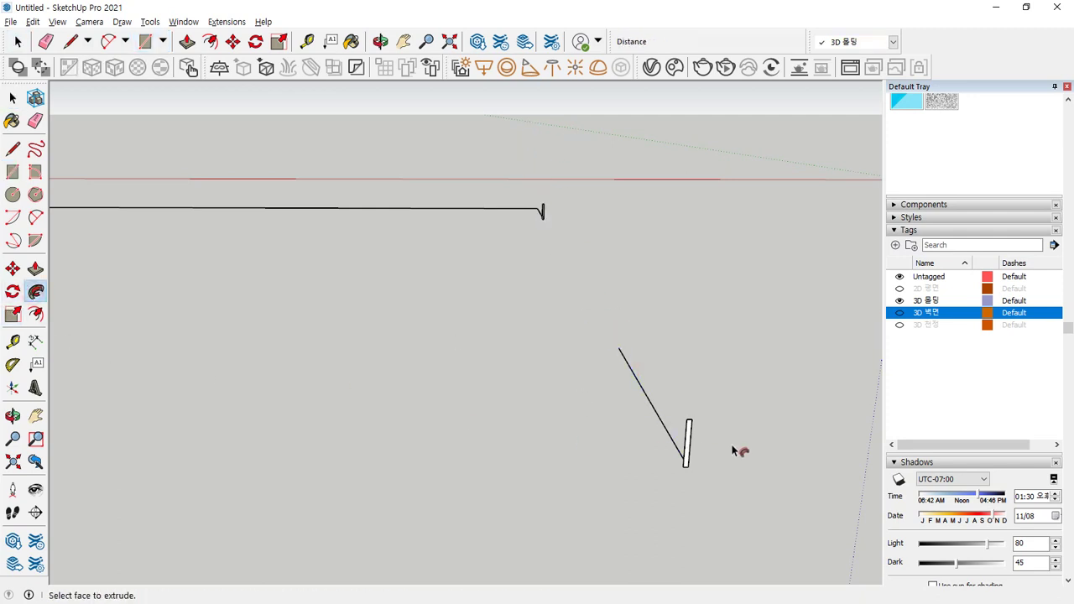
pyautogui.moveTo(690, 449); pyautogui.dragTo(307, 315, button='middle')
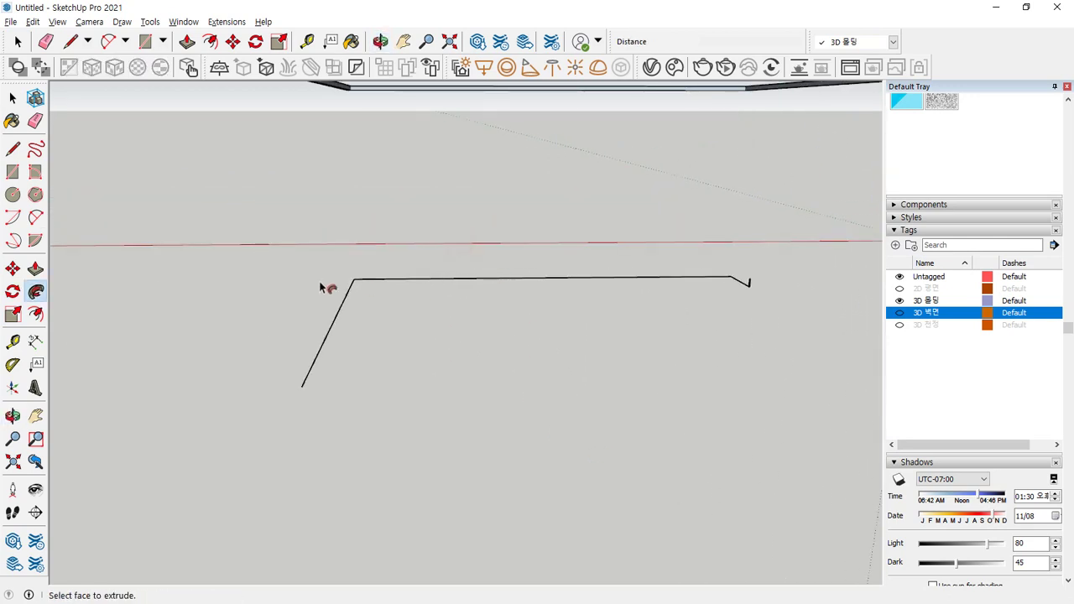
# Step: Extrude the other baseboard profile along the whole three-segment wall path with Follow Me
pyautogui.press('space')
pyautogui.moveTo(420, 241); pyautogui.dragTo(263, 298)
pyautogui.scroll(3, 747, 269)
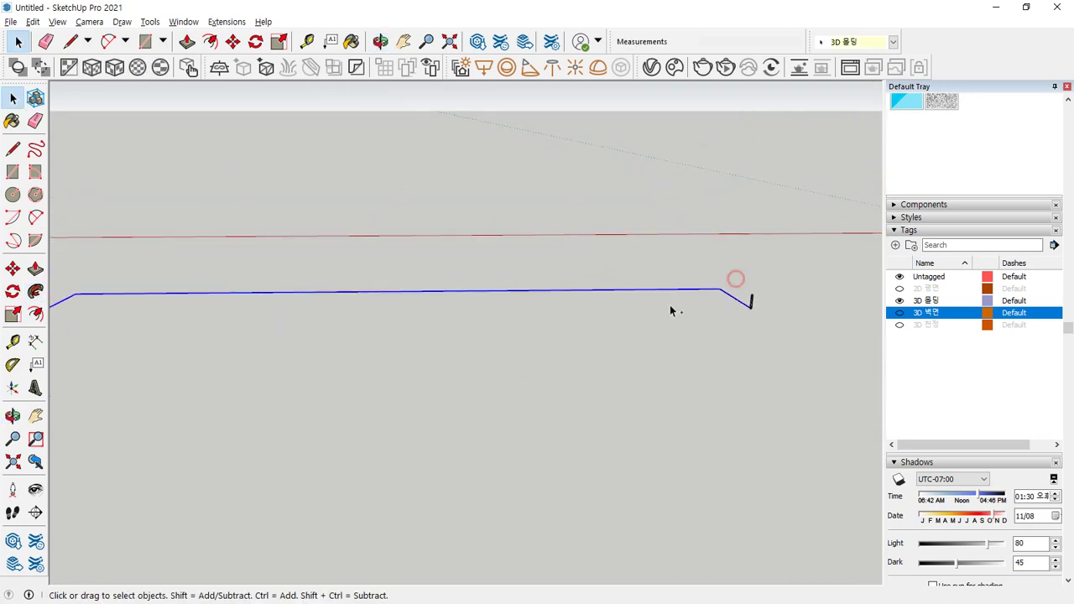
pyautogui.click(35, 292)
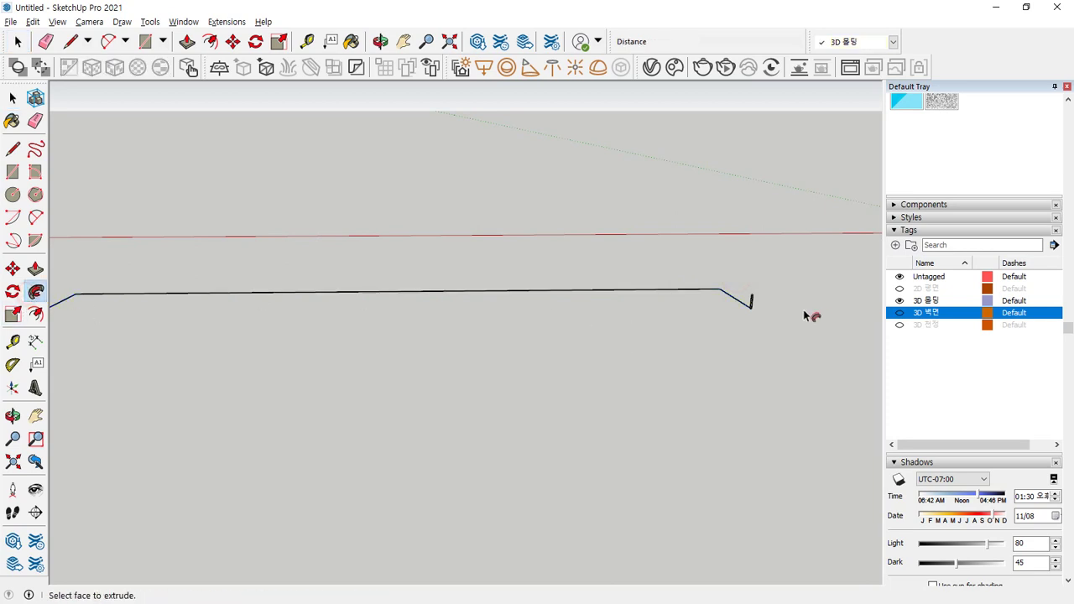
pyautogui.scroll(2, 811, 314)
pyautogui.scroll(2, 730, 307)
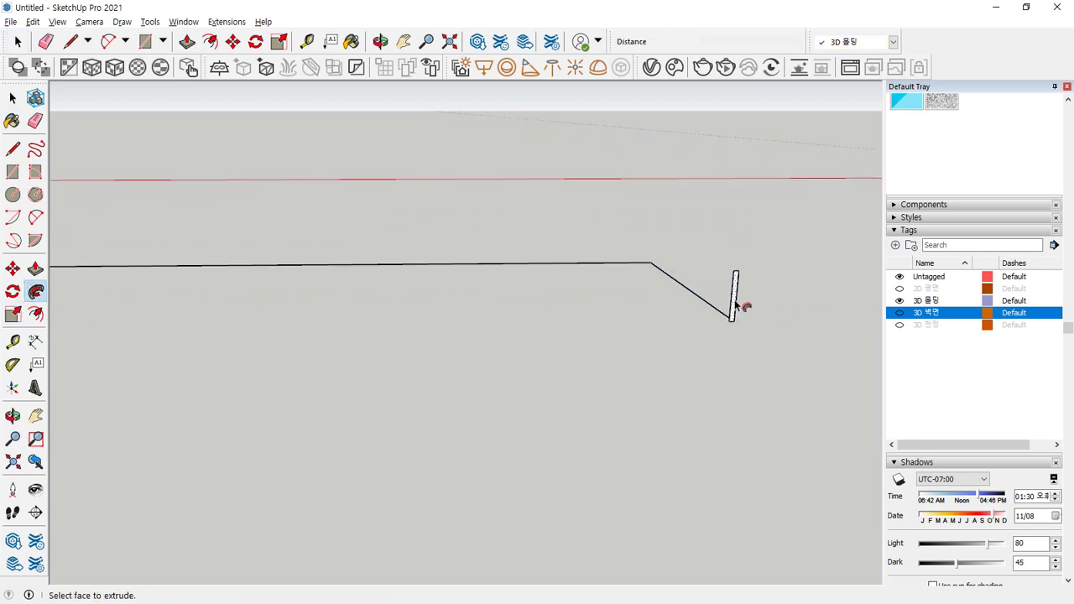
pyautogui.click(732, 303)
pyautogui.scroll(-4, 500, 336)
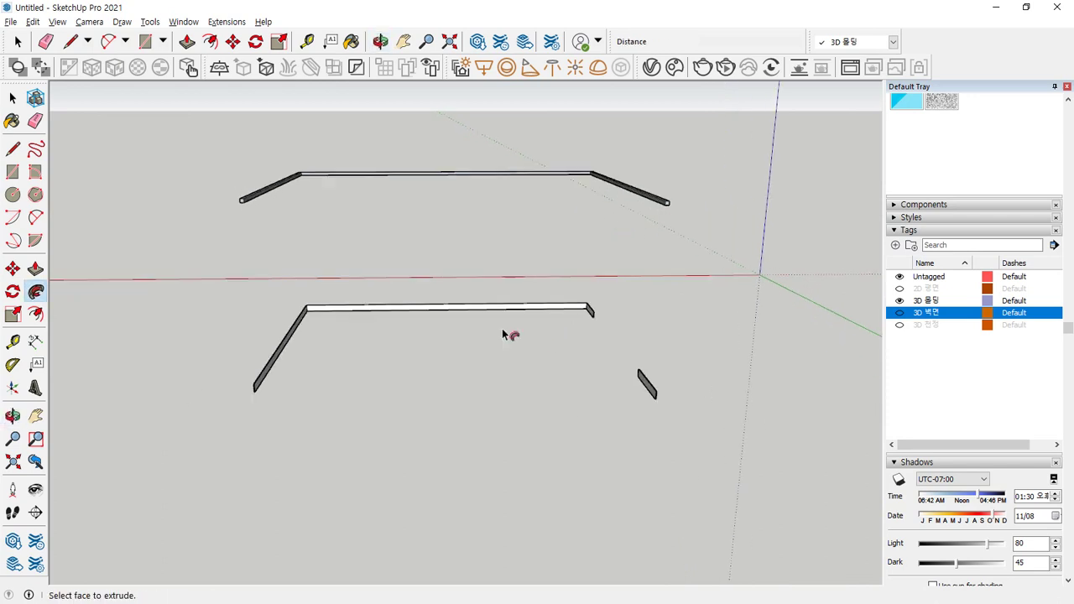
# Step: Reverse the faces of the entire three-segment baseboard and make it a group
pyautogui.press('space')
pyautogui.tripleClick(297, 321)
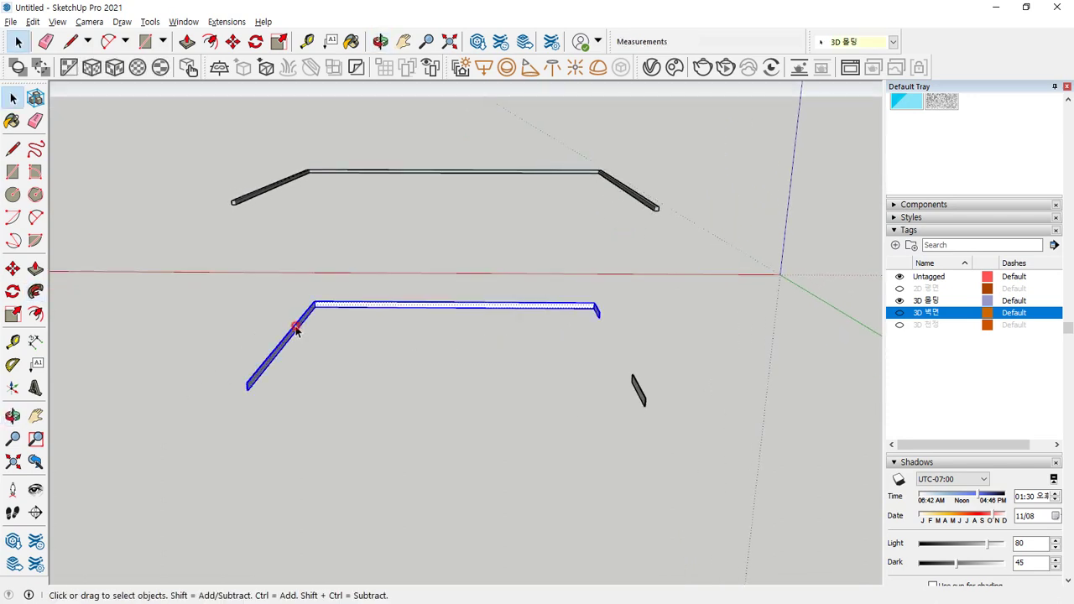
pyautogui.rightClick(293, 326)
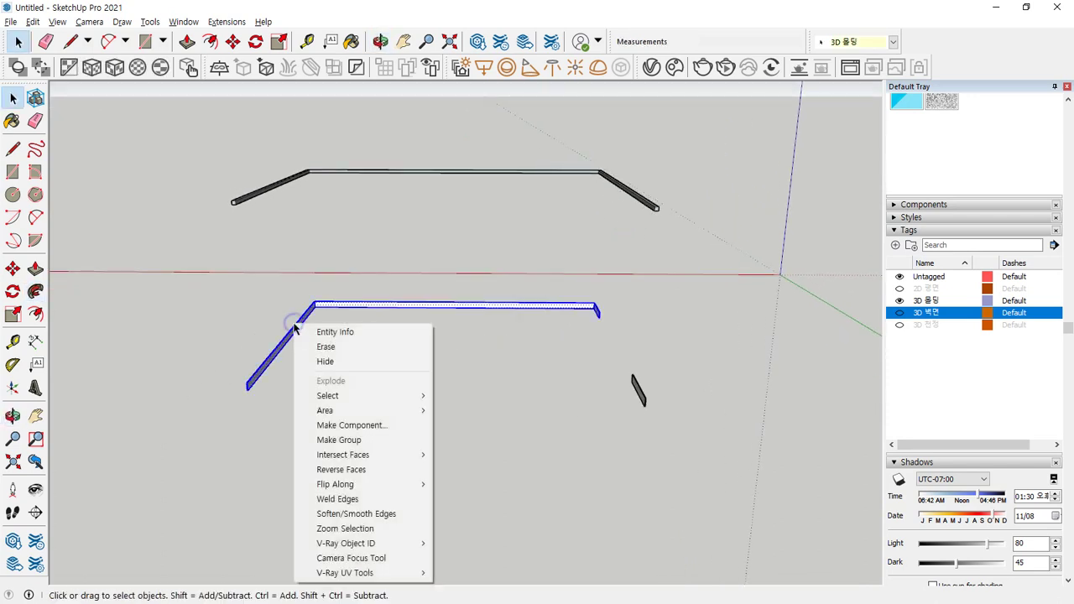
pyautogui.click(343, 440)
pyautogui.click(560, 402)
# Step: Reverse the faces of the short separate baseboard piece and make it a group
pyautogui.moveTo(560, 402); pyautogui.dragTo(714, 409, button='middle')
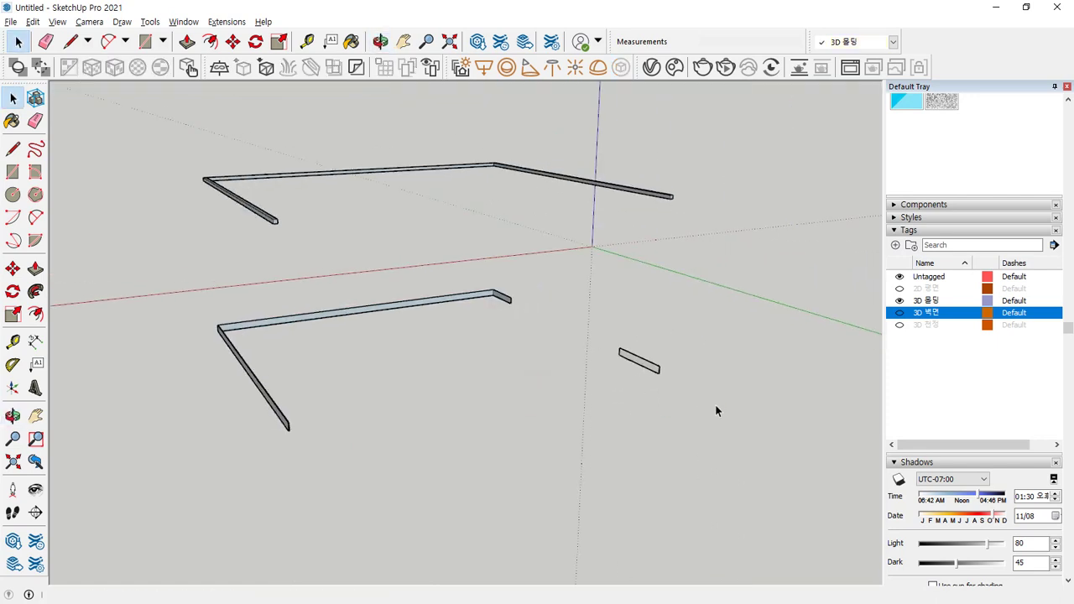
pyautogui.click(643, 363)
pyautogui.rightClick(642, 366)
pyautogui.click(690, 251)
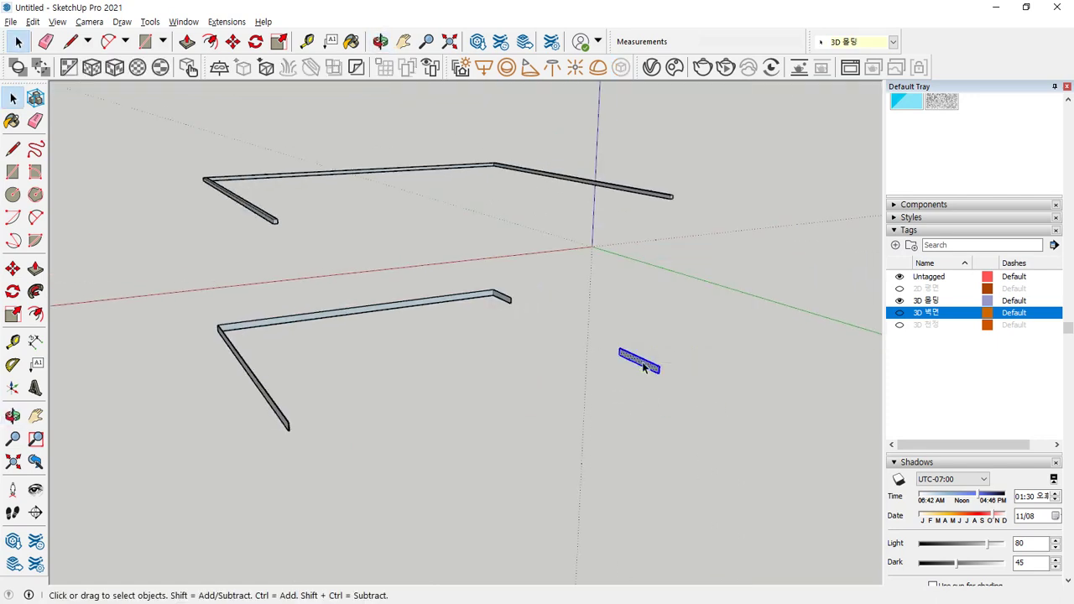
pyautogui.rightClick(644, 367)
pyautogui.click(703, 219)
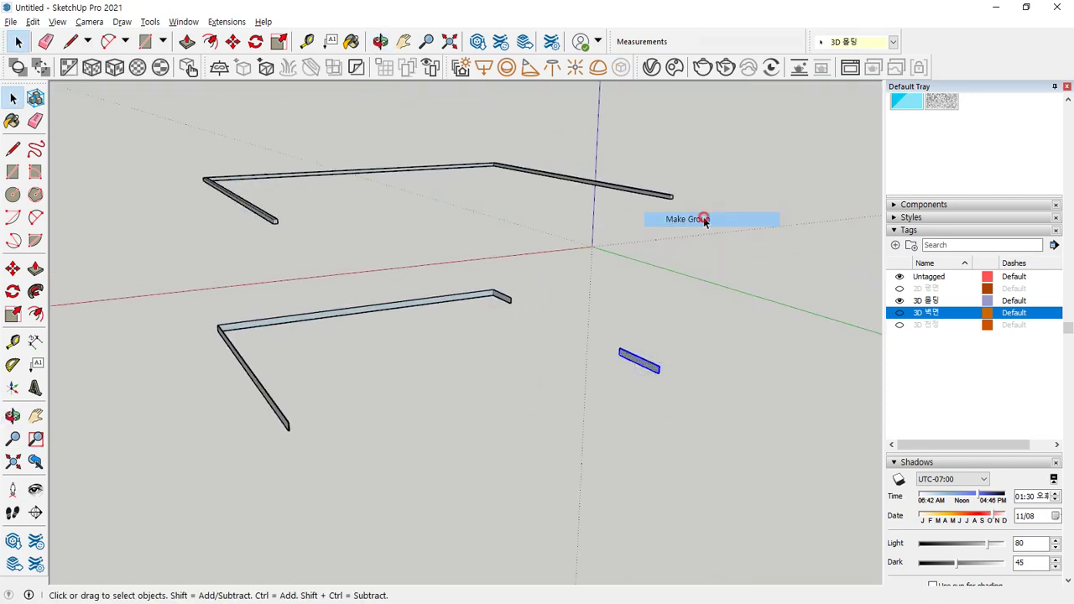
pyautogui.click(585, 391)
# Step: Turn the 3D 벽면, 3D 천정 and 2D 평면 tags visible again around the finished baseboards
pyautogui.moveTo(586, 391); pyautogui.dragTo(405, 395, button='middle')
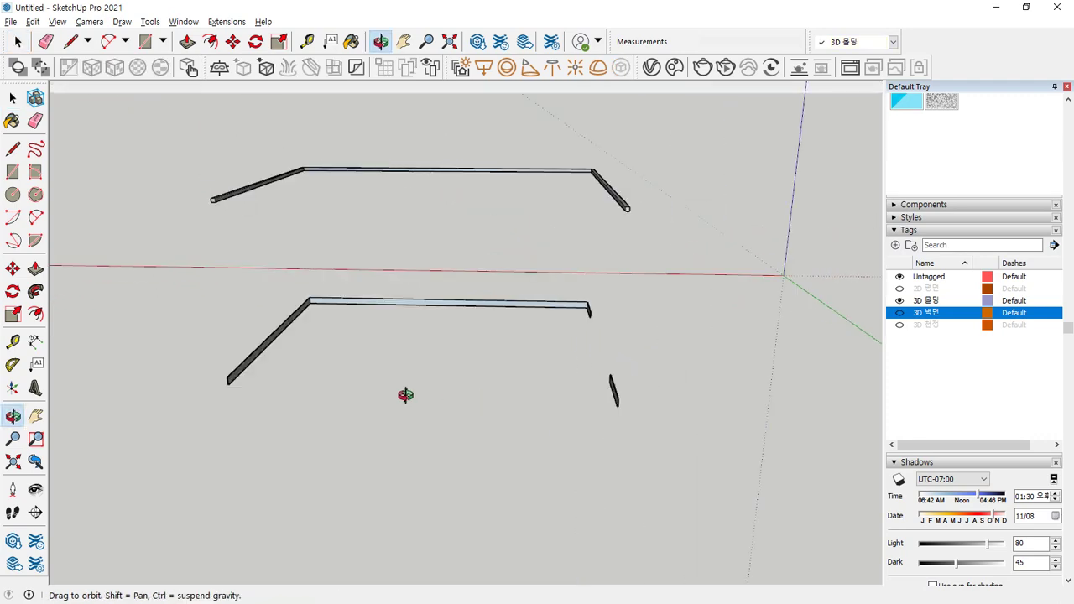
pyautogui.click(899, 312)
pyautogui.click(900, 325)
pyautogui.scroll(5, 465, 299)
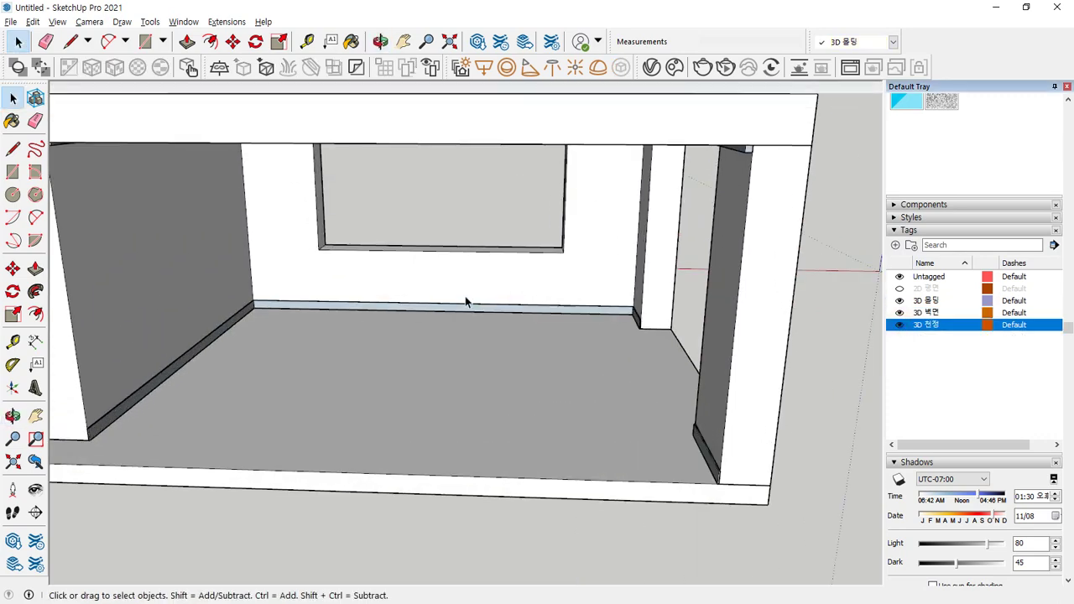
pyautogui.moveTo(465, 300); pyautogui.dragTo(461, 344, button='middle')
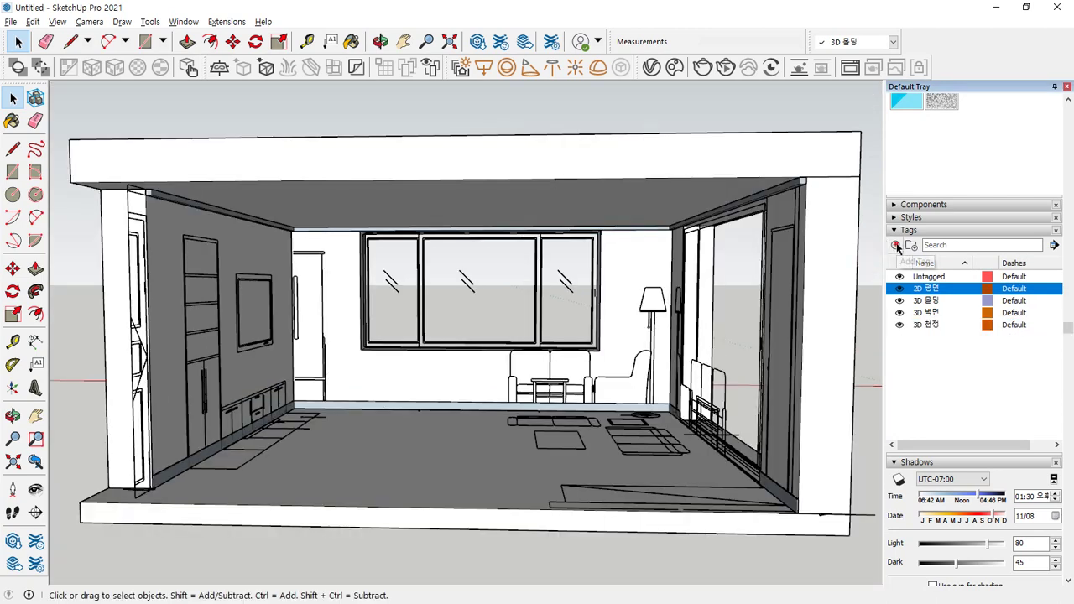
# Step: Add a new tag named 3D 창문 and make it the active tag
pyautogui.click(895, 246)
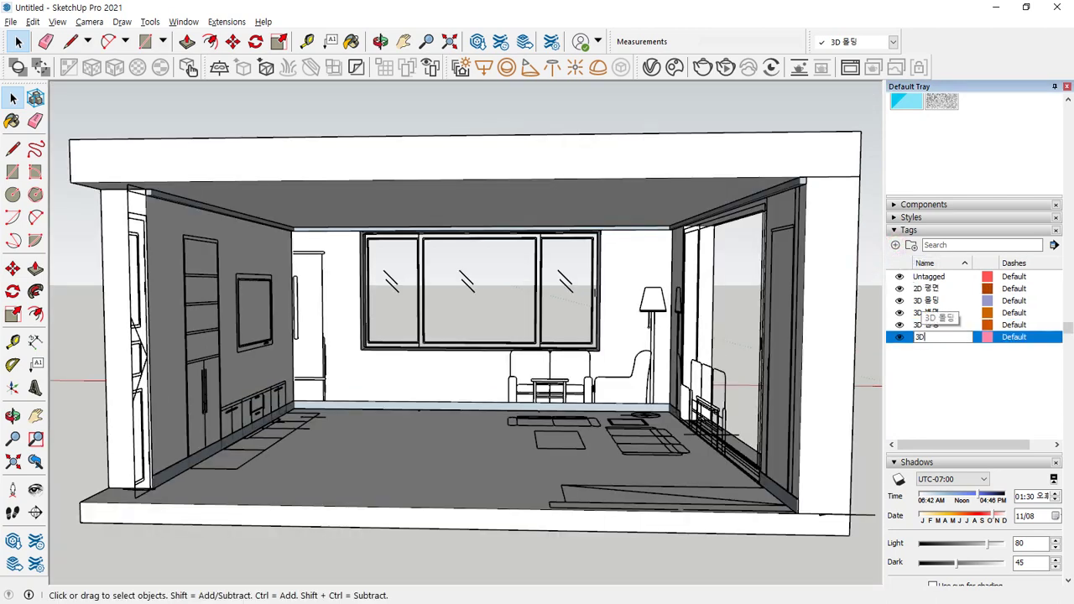
pyautogui.press('Return')
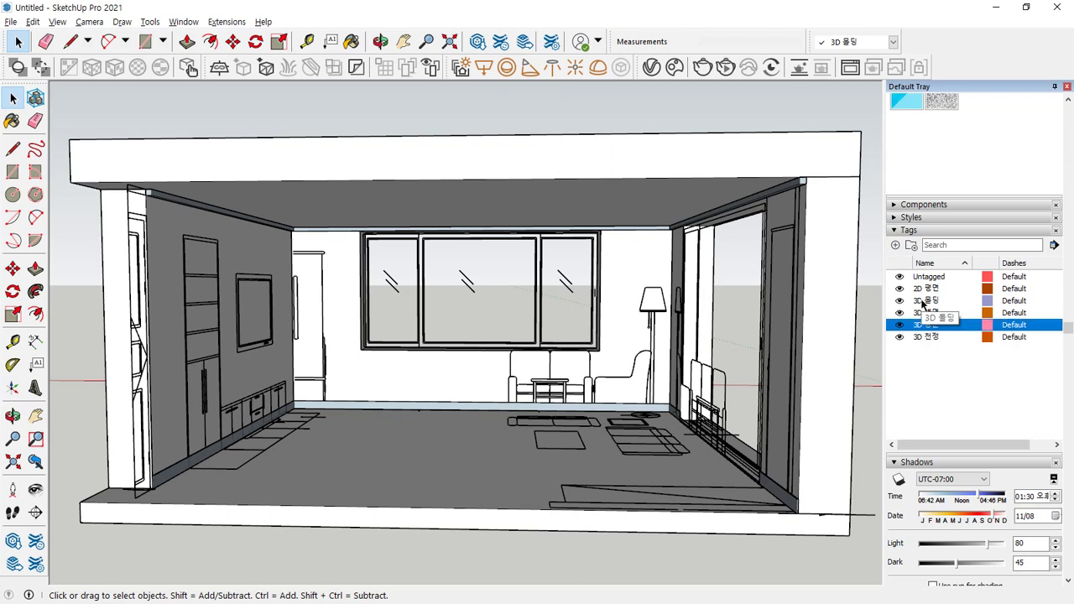
pyautogui.click(893, 41)
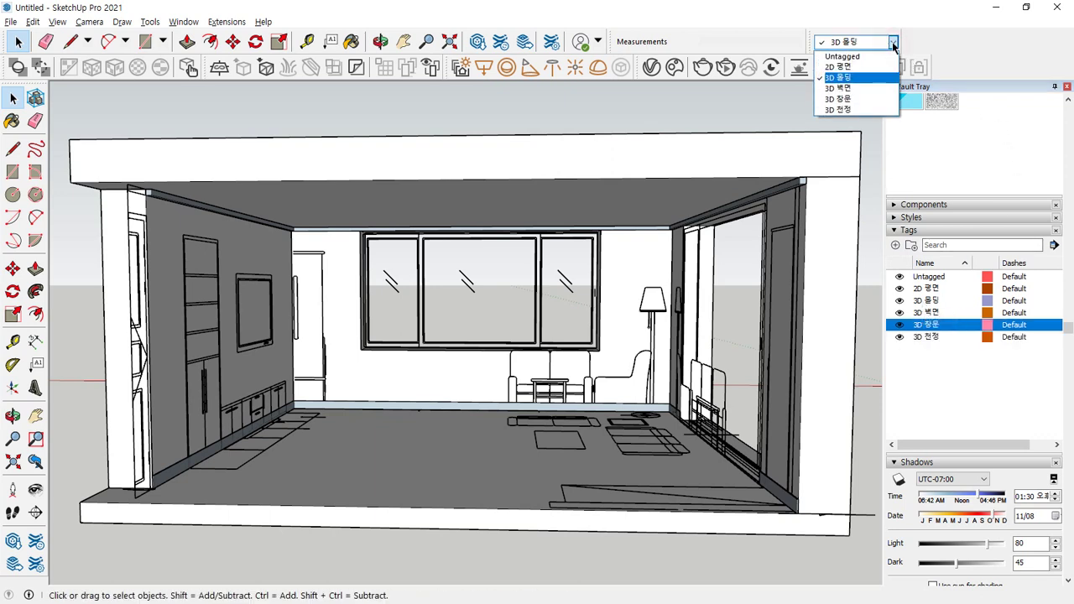
pyautogui.click(840, 99)
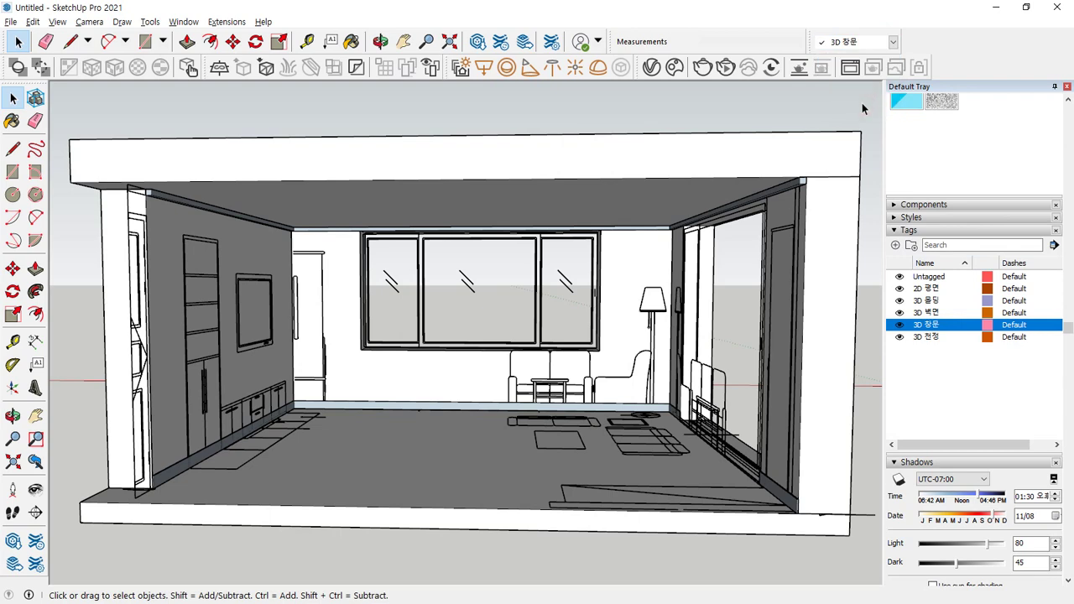
# Step: Hide the 3D 천정 and 3D 몰딩 tags, leaving the walls and the 2D drawings shown
pyautogui.click(899, 337)
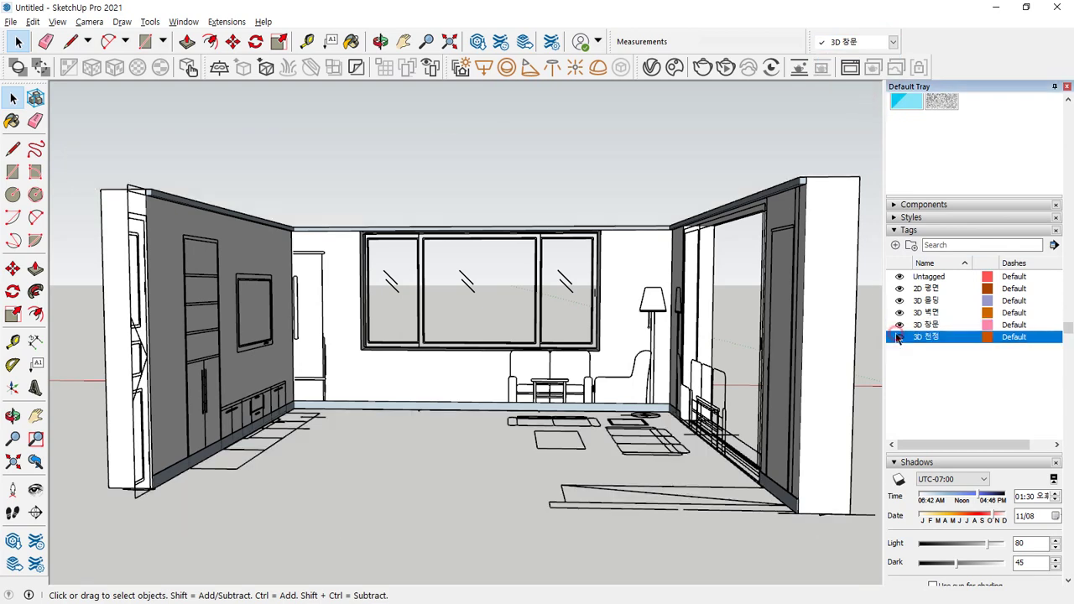
pyautogui.click(899, 300)
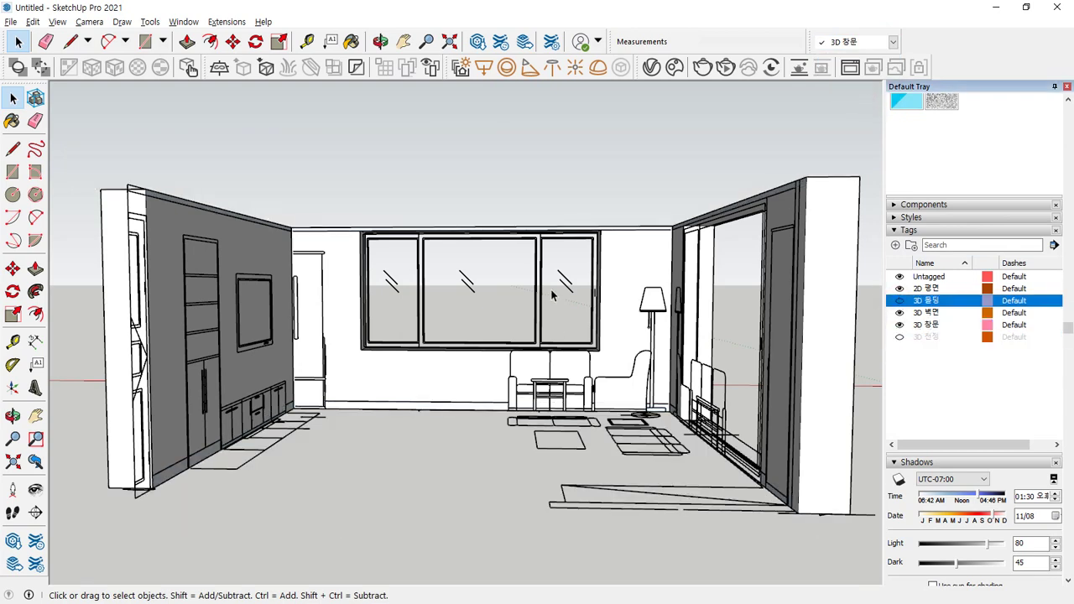
# Step: Measure the small height difference at the lower corner of the large sliding-door opening beside the sofa
pyautogui.moveTo(553, 295); pyautogui.dragTo(552, 328, button='middle')
pyautogui.scroll(5, 434, 271)
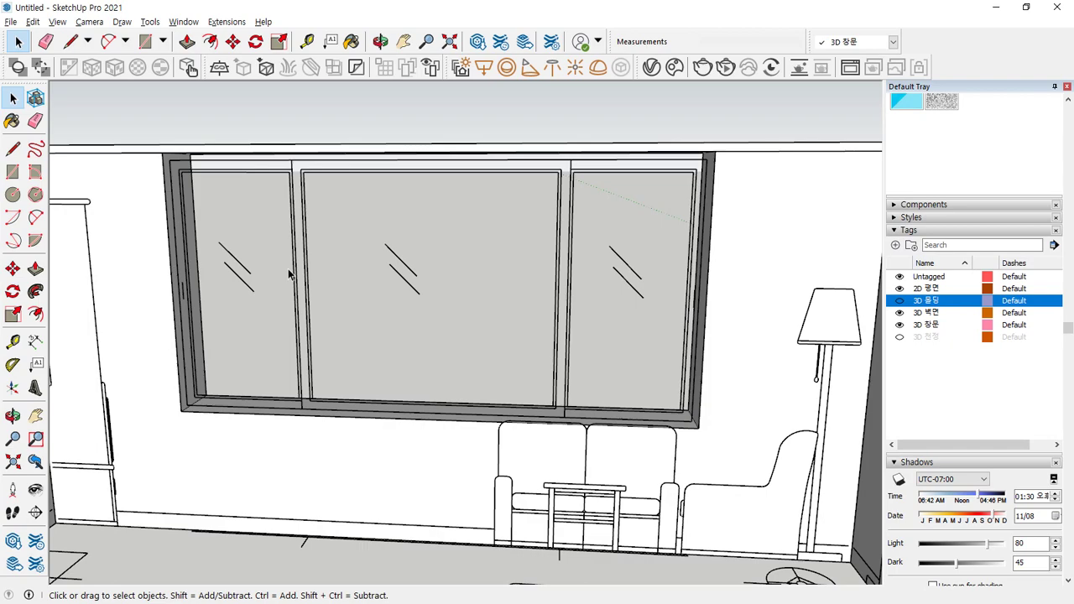
pyautogui.moveTo(288, 274); pyautogui.dragTo(597, 307, button='middle')
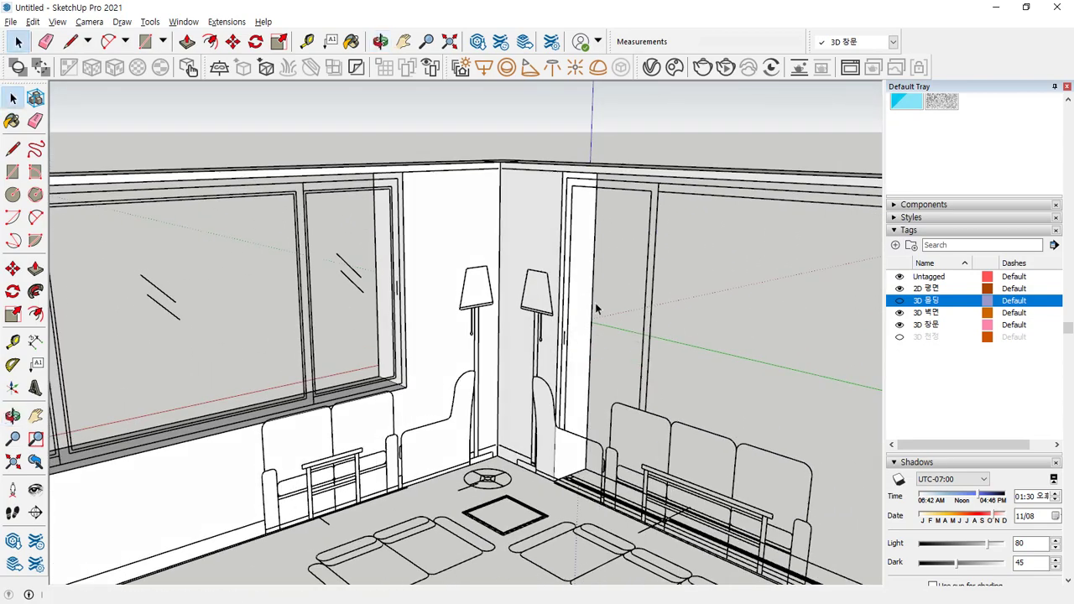
pyautogui.moveTo(796, 329); pyautogui.dragTo(657, 347, button='middle')
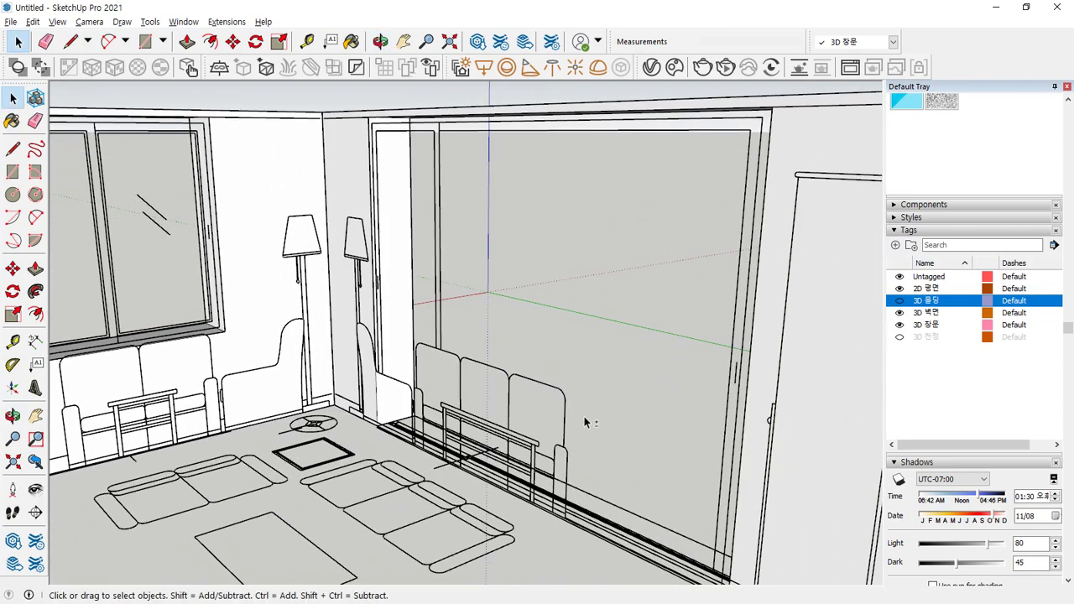
pyautogui.moveTo(585, 423); pyautogui.dragTo(660, 472, button='middle')
pyautogui.scroll(4, 622, 424)
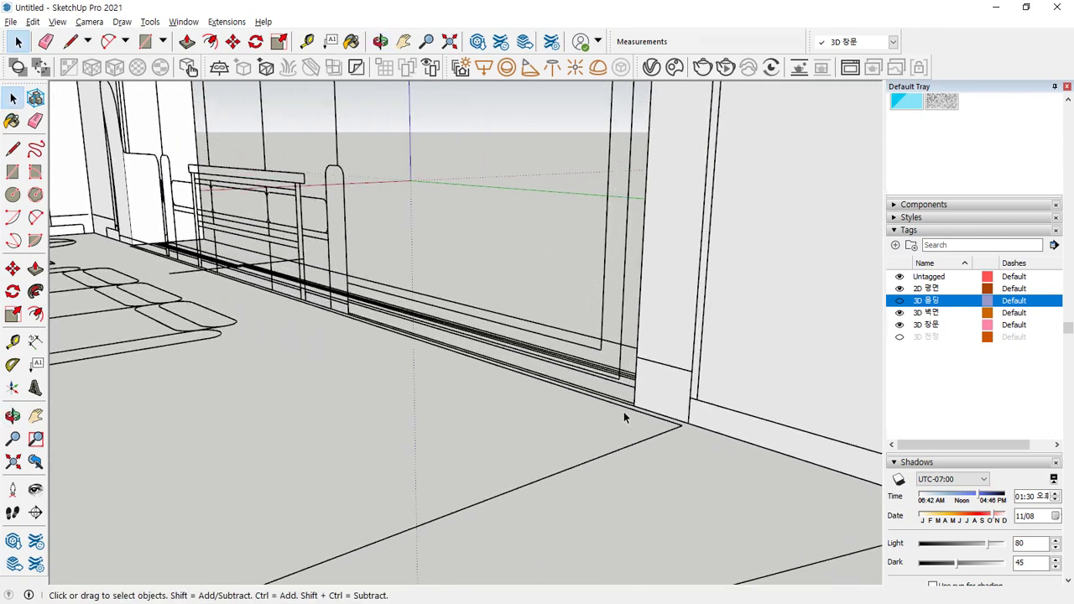
pyautogui.scroll(6, 624, 411)
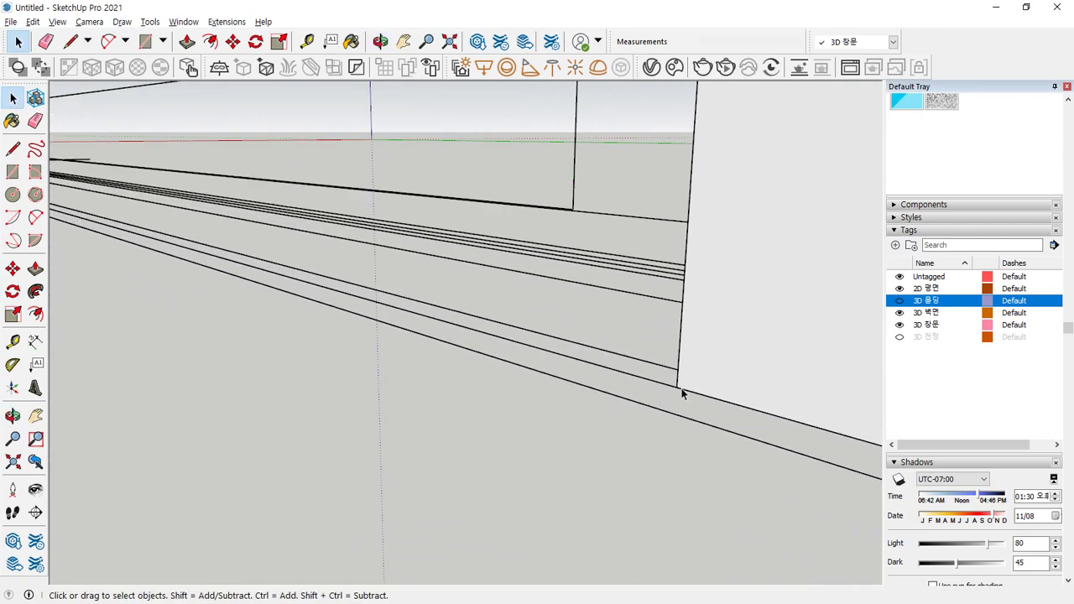
pyautogui.press('t')
pyautogui.click(678, 387)
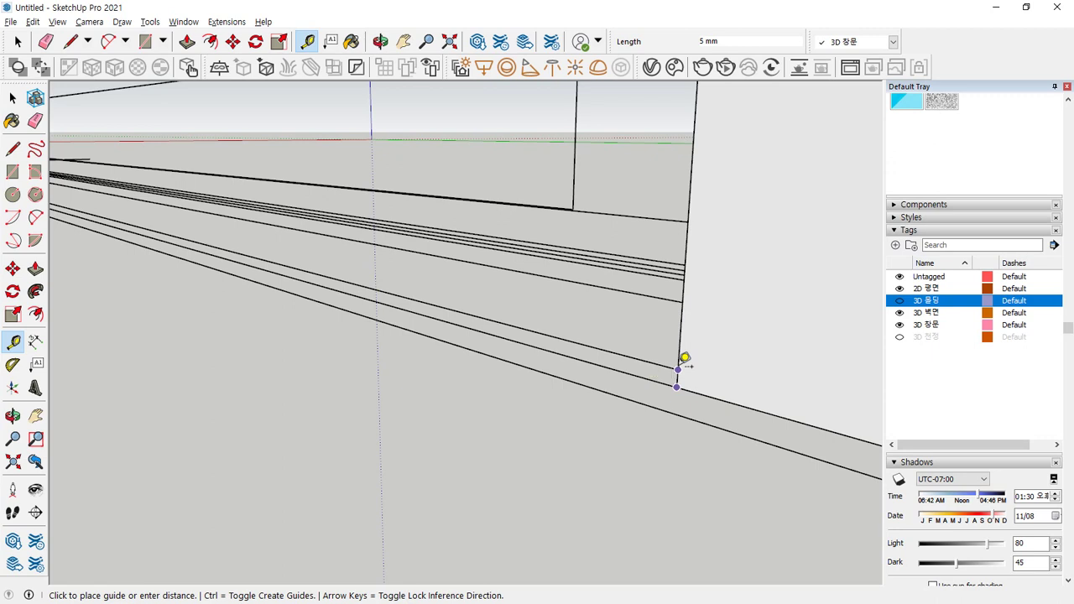
pyautogui.click(682, 361)
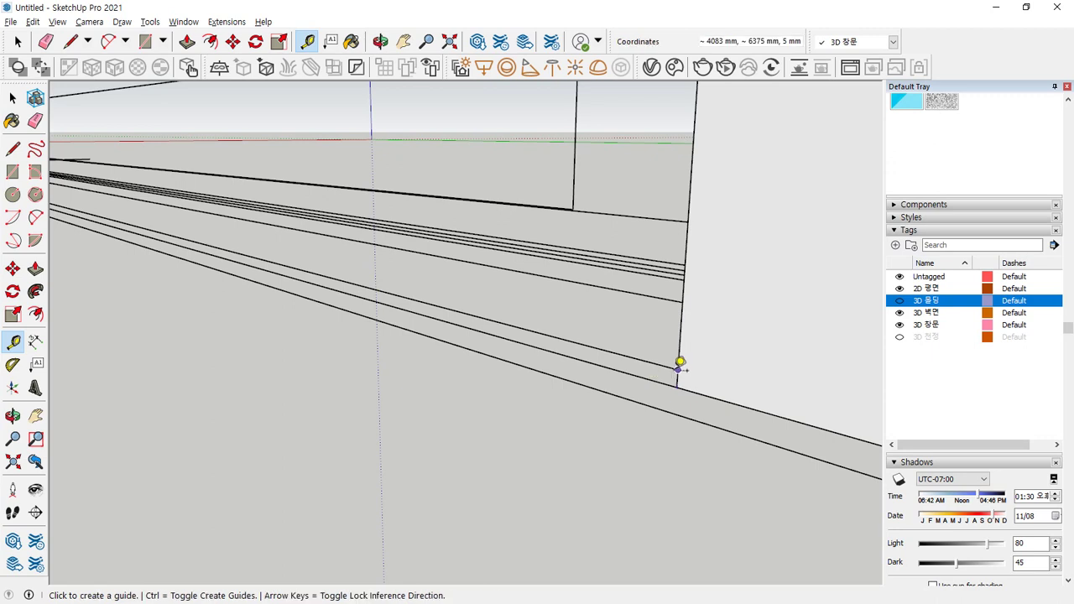
# Step: Draw a rectangle of 2255 mm by about 3004 mm covering the large sliding-door opening from corner to corner
pyautogui.press('r')
pyautogui.click(677, 386)
pyautogui.scroll(-3, 517, 207)
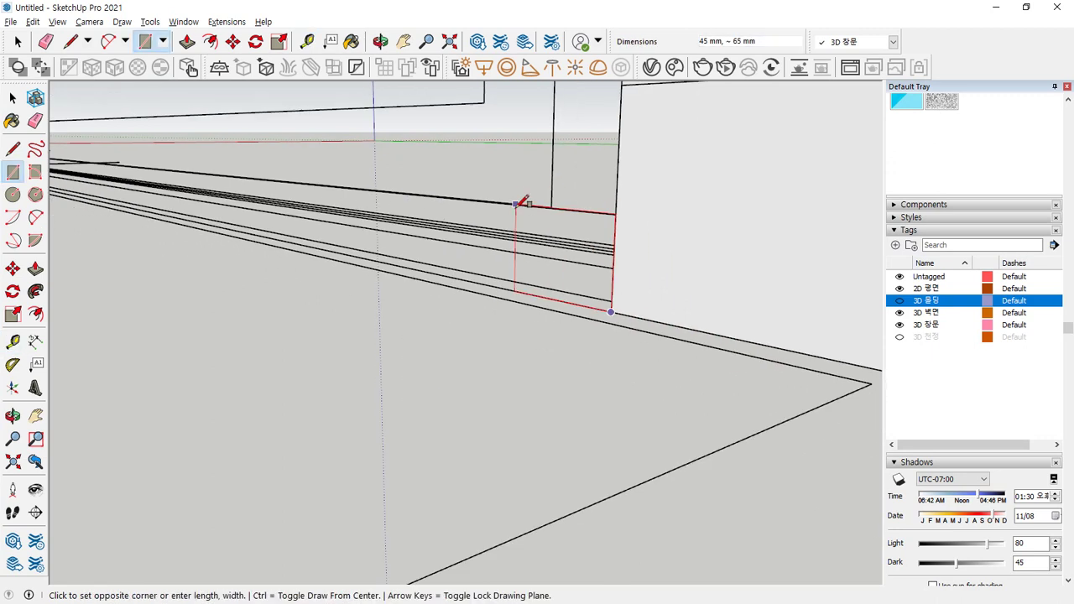
pyautogui.scroll(-3, 514, 208)
pyautogui.moveTo(511, 209); pyautogui.dragTo(429, 209, button='middle')
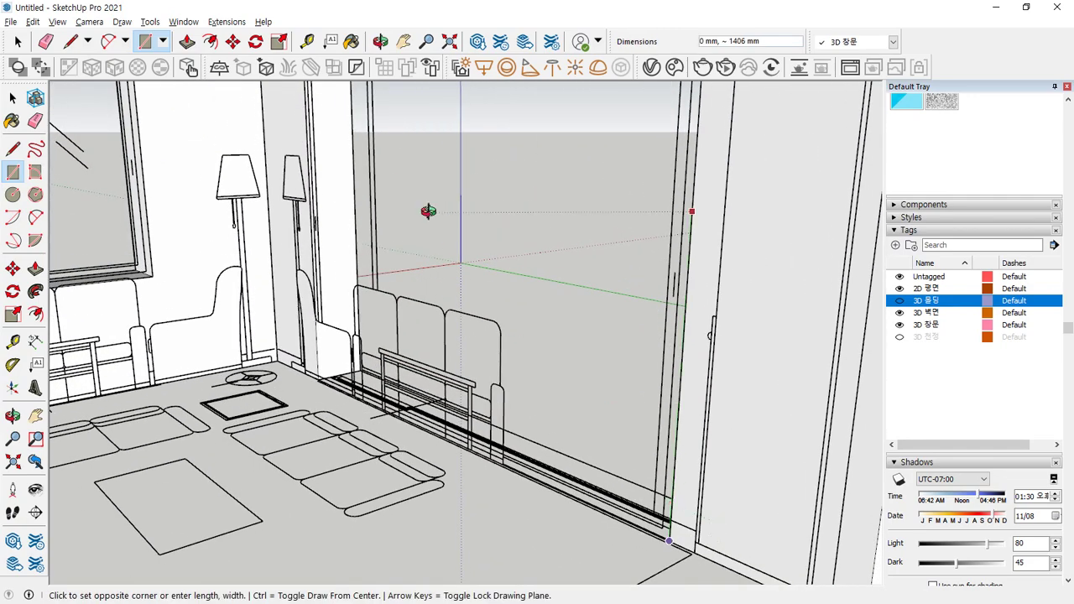
pyautogui.scroll(3, 451, 336)
pyautogui.scroll(4, 451, 336)
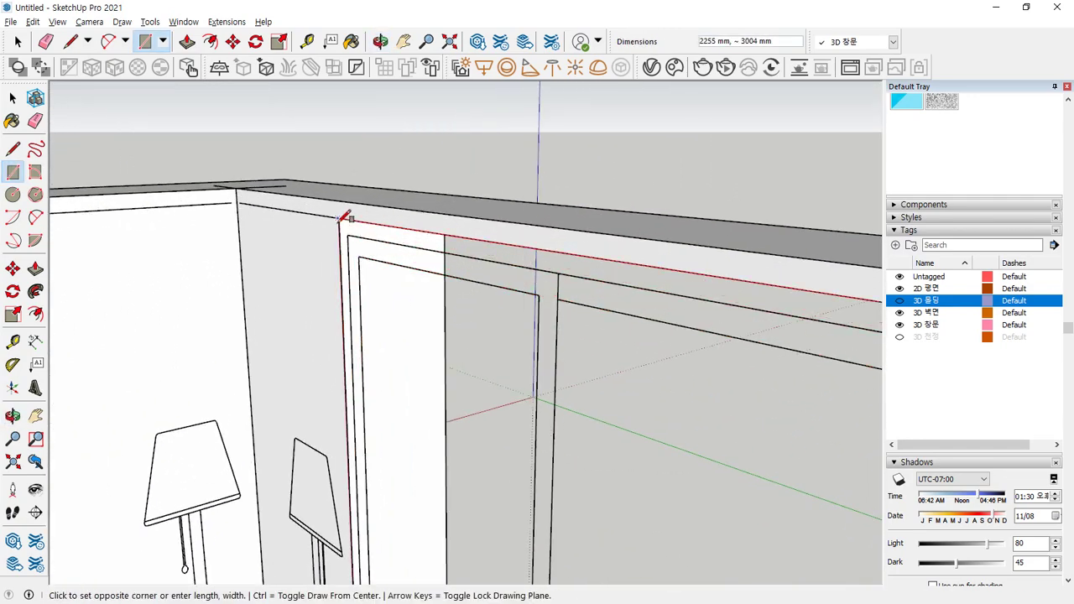
pyautogui.click(340, 220)
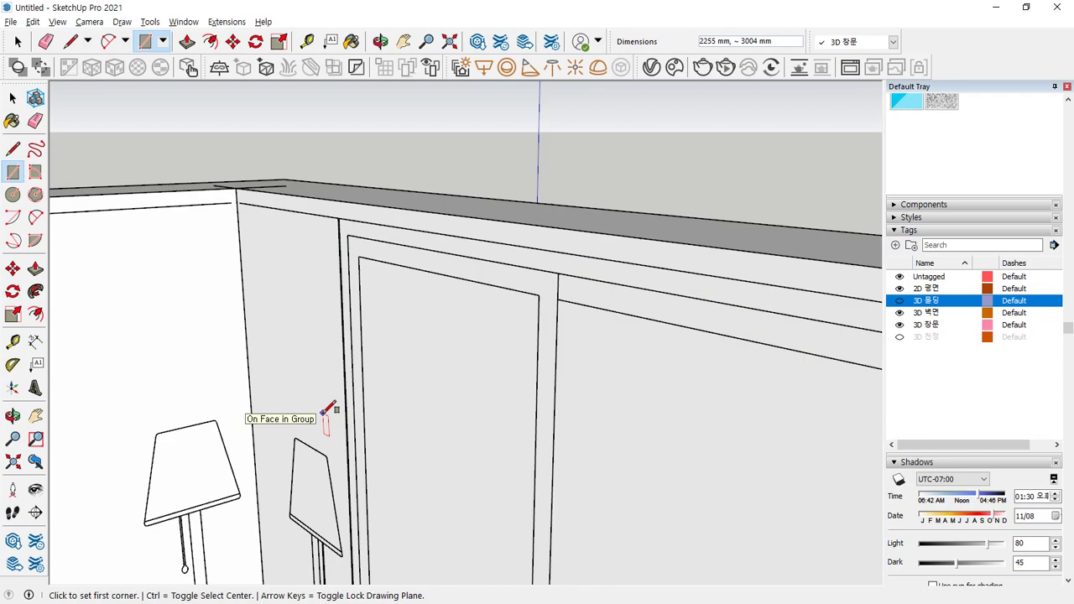
# Step: Offset the opening's rectangle 40 mm inward to the elevation's frame line and delete the inner face
pyautogui.scroll(-3, 331, 410)
pyautogui.scroll(5, 324, 298)
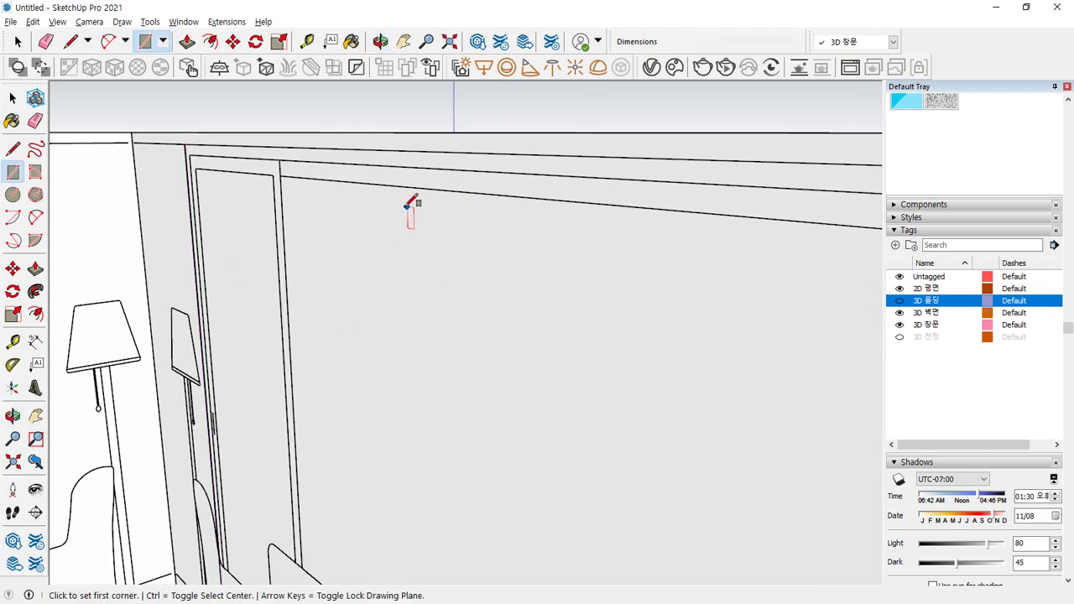
pyautogui.press('f')
pyautogui.click(398, 198)
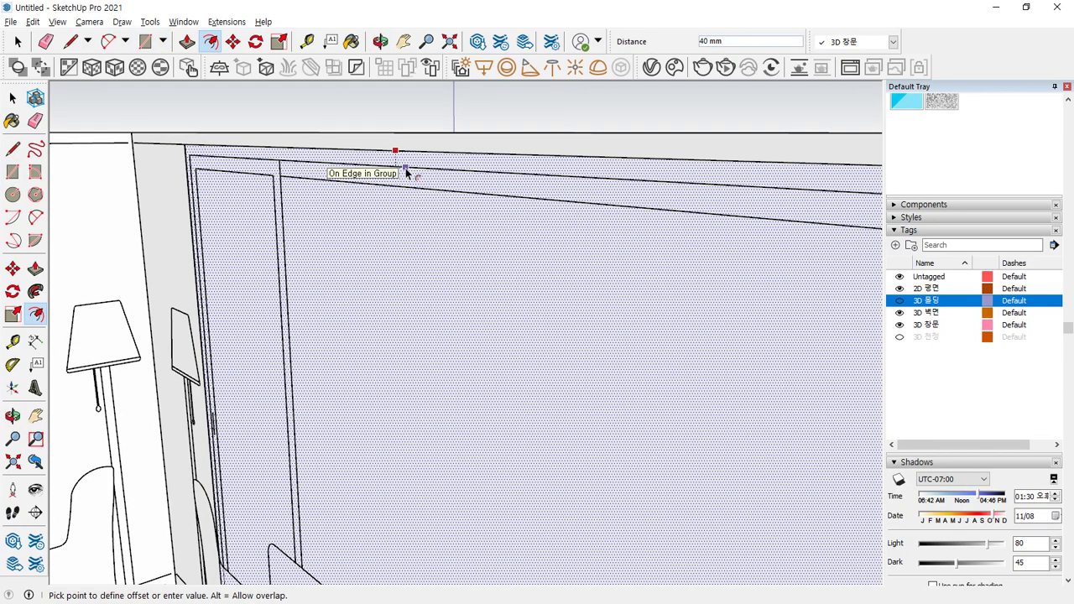
pyautogui.press('Escape')
pyautogui.press('space')
pyautogui.scroll(-4, 402, 242)
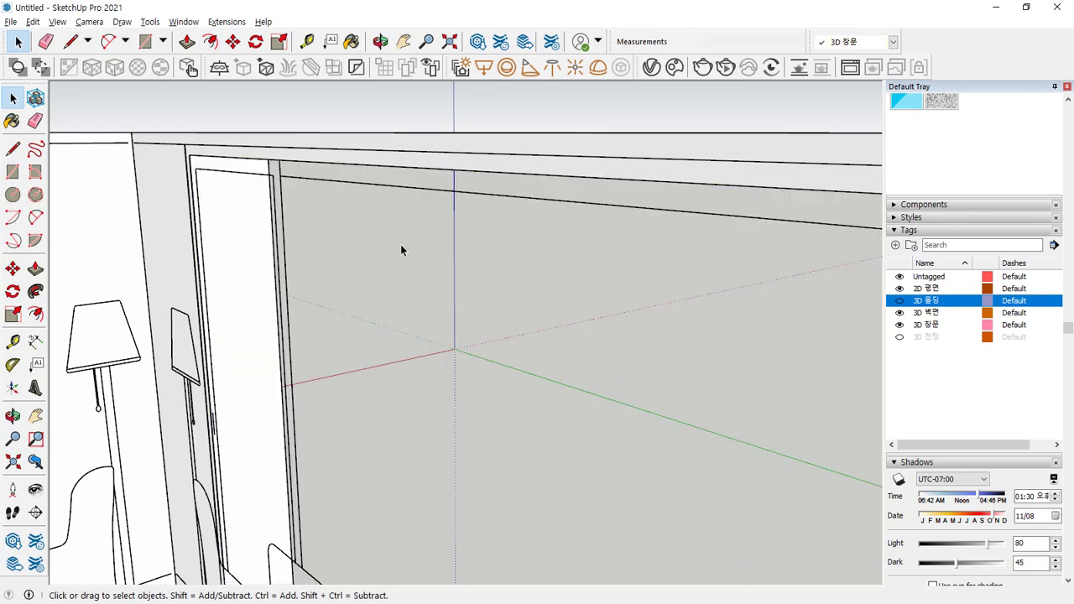
# Step: Measure the depth of the sliding-door frame on the floor plan at the wall end
pyautogui.moveTo(477, 296); pyautogui.dragTo(243, 412, button='middle')
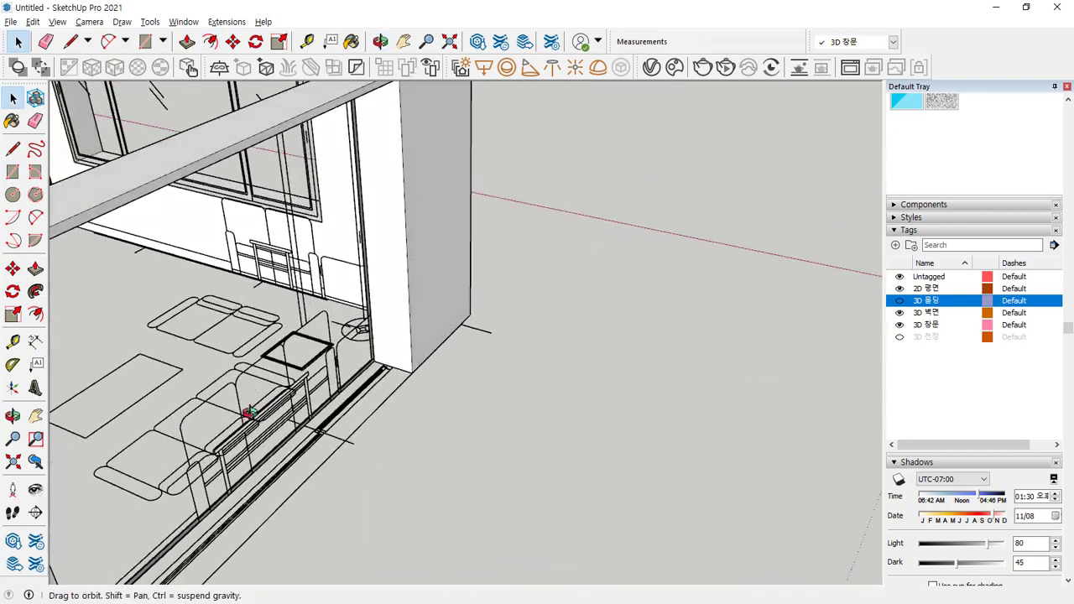
pyautogui.scroll(8, 433, 354)
pyautogui.scroll(1, 433, 354)
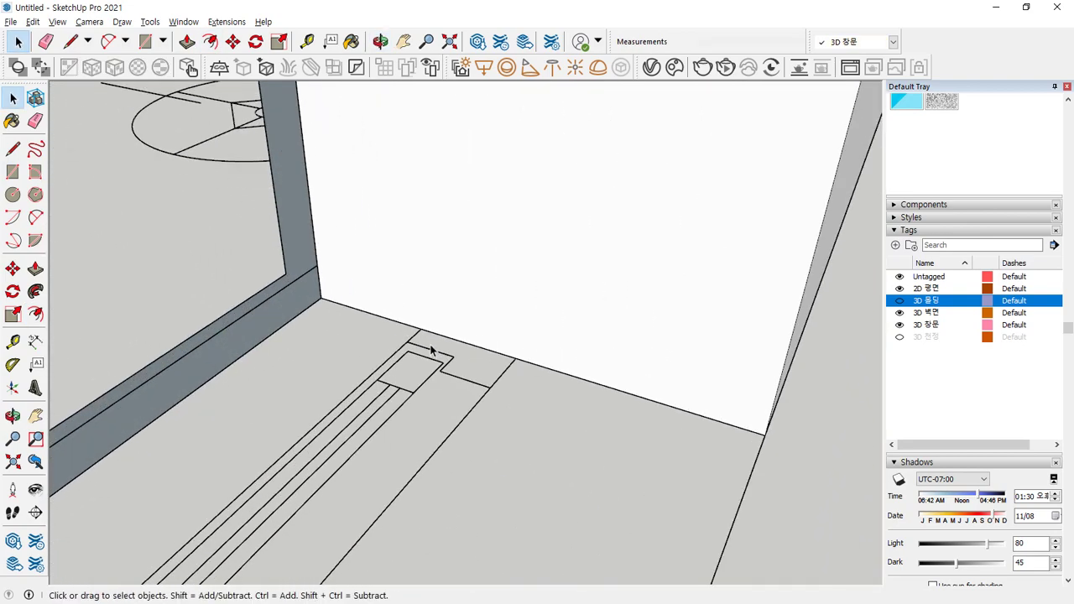
pyautogui.press('t')
pyautogui.click(407, 341)
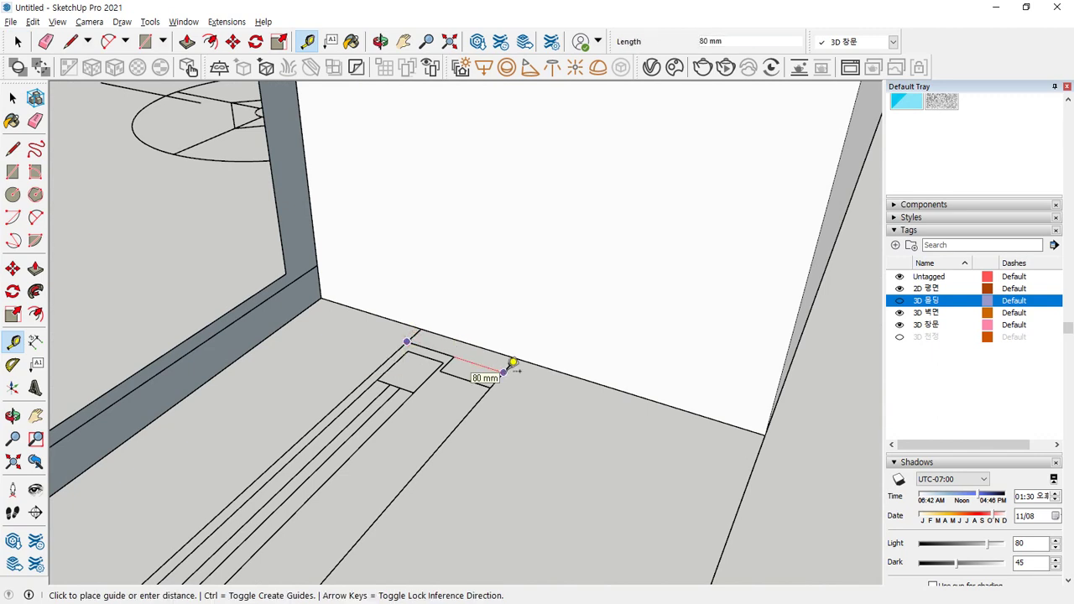
pyautogui.click(514, 362)
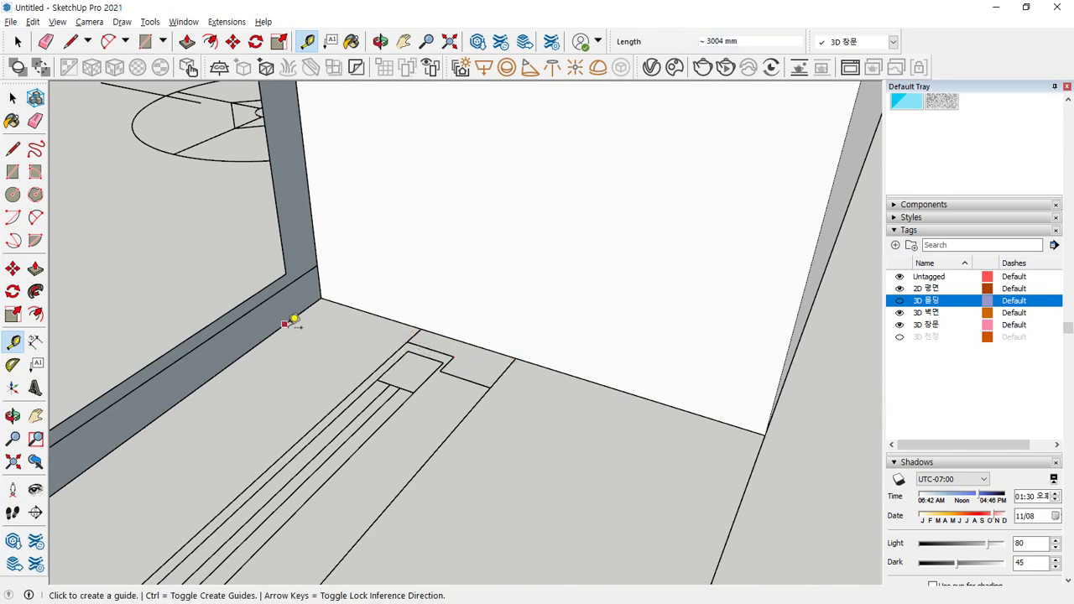
# Step: Push/Pull the outer door frame face 80 mm toward the outside
pyautogui.press('p')
pyautogui.click(281, 321)
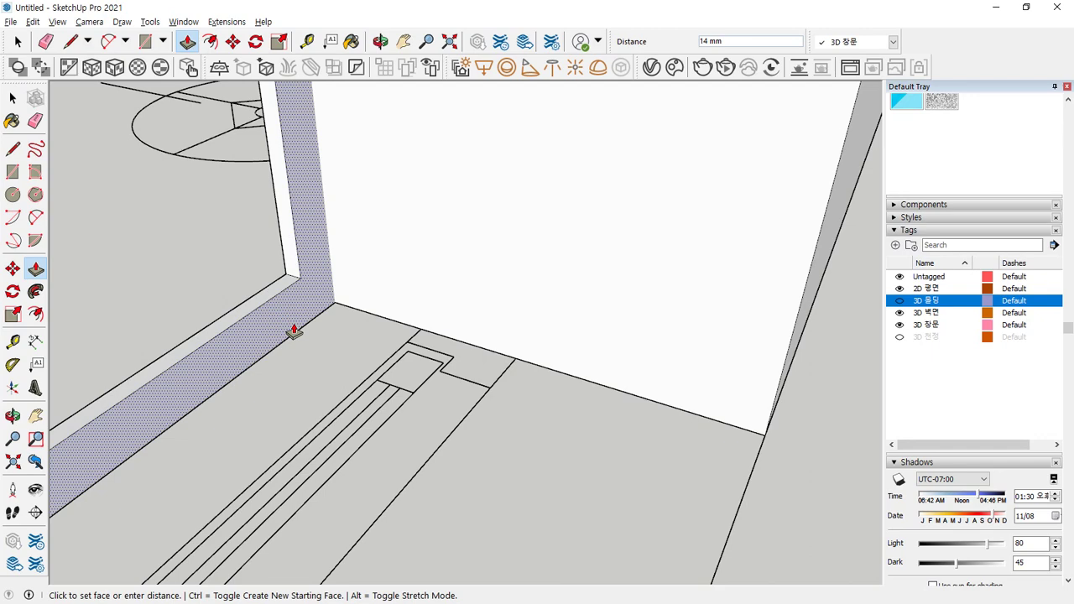
pyautogui.write('80')
pyautogui.press('Return')
pyautogui.press('space')
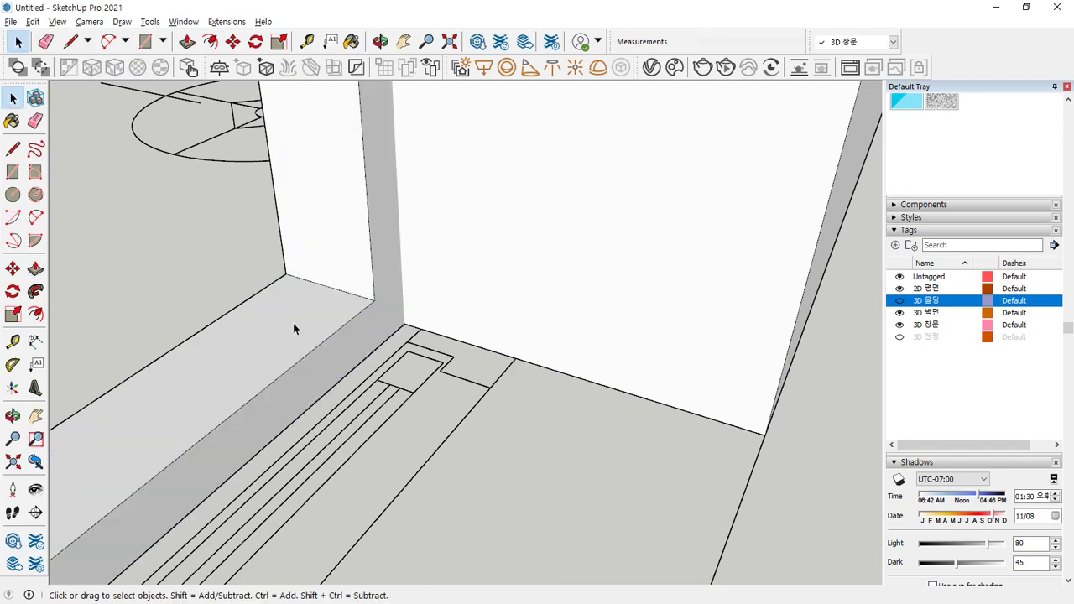
# Step: Select the whole extruded outer frame and make it a group
pyautogui.click(291, 308)
pyautogui.rightClick(291, 309)
pyautogui.tripleClick(290, 307)
pyautogui.rightClick(291, 306)
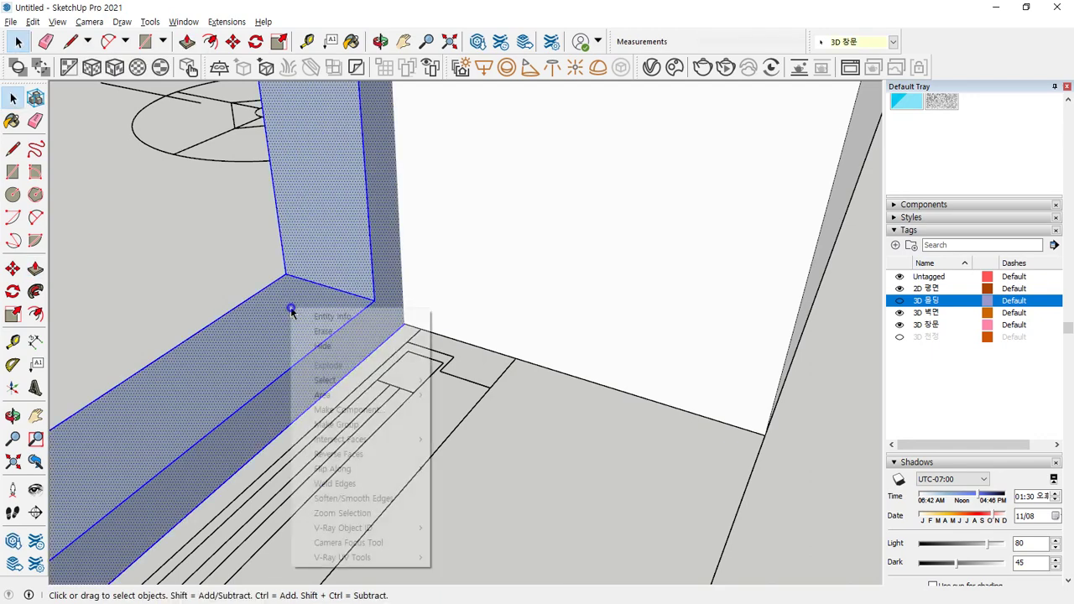
pyautogui.click(331, 425)
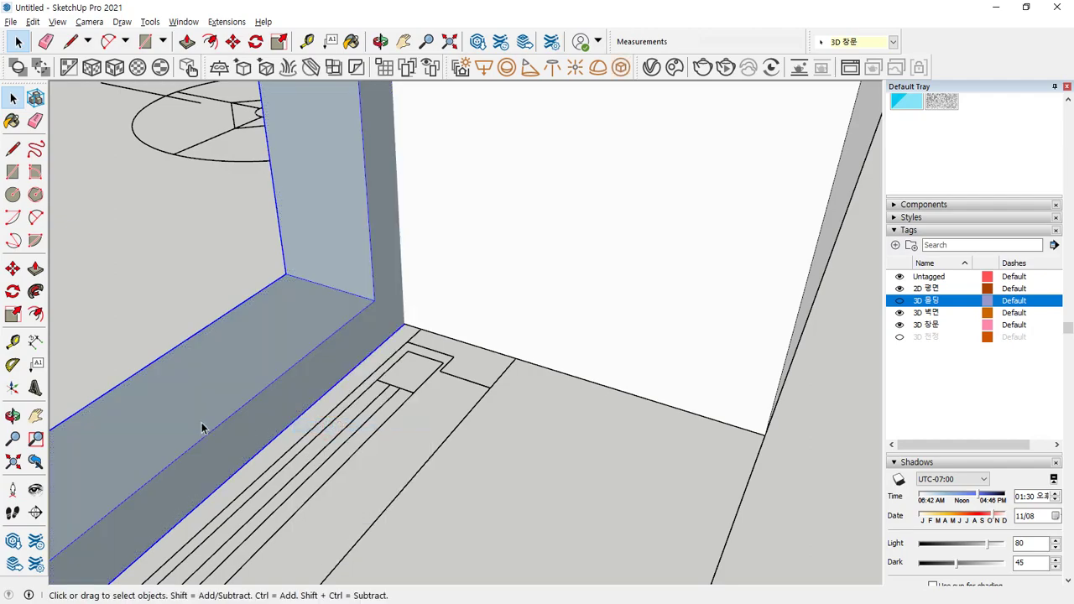
# Step: Draw a rectangle over the narrow door panel beside the floor lamp, from its upper corner to the frame's opposite inner lower corner
pyautogui.scroll(-5, 202, 422)
pyautogui.scroll(-2, 201, 423)
pyautogui.moveTo(201, 422); pyautogui.dragTo(231, 414, button='middle')
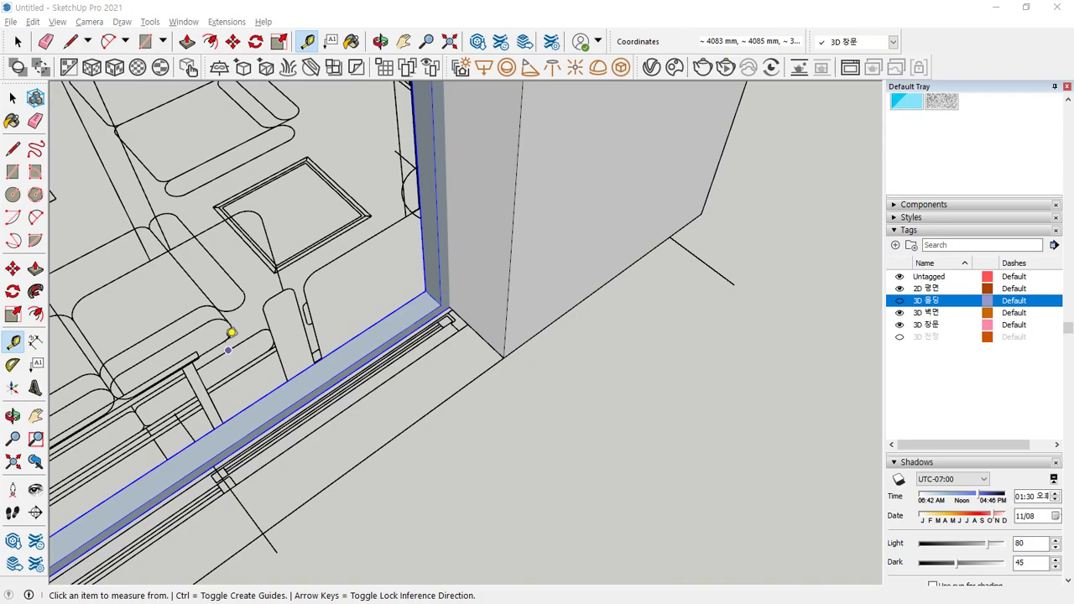
pyautogui.moveTo(243, 342)
pyautogui.mouseDown(button='middle')
pyautogui.moveTo(532, 345)
pyautogui.moveTo(667, 310)
pyautogui.moveTo(420, 377)
pyautogui.moveTo(557, 338)
pyautogui.moveTo(534, 350)
pyautogui.moveTo(515, 392)
pyautogui.mouseUp(button='middle')
pyautogui.scroll(-4, 666, 310)
pyautogui.moveTo(485, 212)
pyautogui.mouseDown()
pyautogui.moveTo(479, 383)
pyautogui.moveTo(501, 509)
pyautogui.moveTo(395, 506)
pyautogui.moveTo(380, 223)
pyautogui.moveTo(418, 238)
pyautogui.mouseUp()
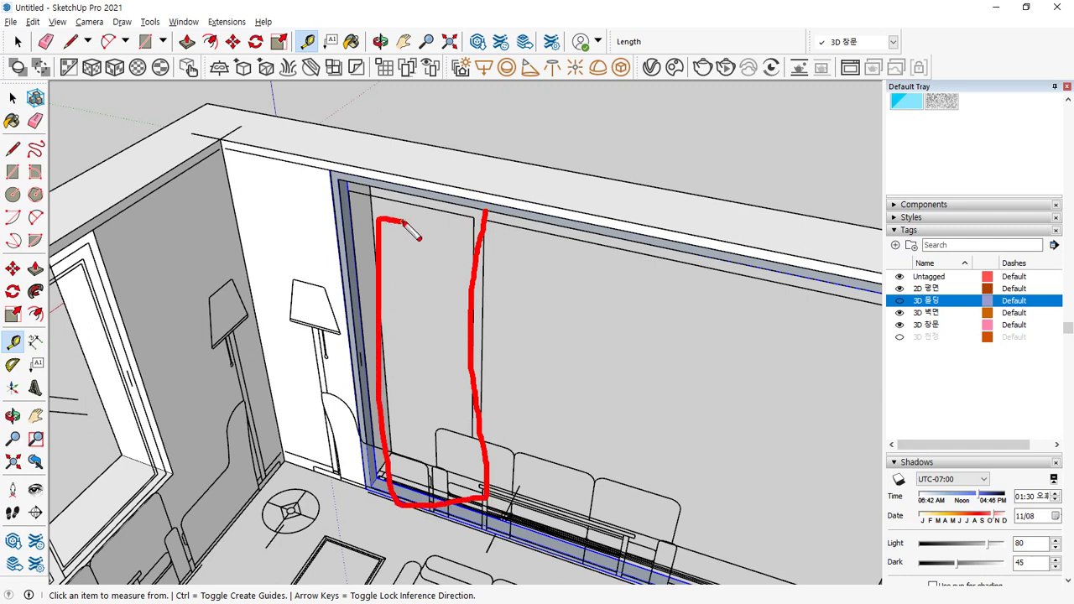
pyautogui.moveTo(617, 282)
pyautogui.mouseDown()
pyautogui.moveTo(606, 270)
pyautogui.moveTo(693, 115)
pyautogui.moveTo(666, 121)
pyautogui.moveTo(712, 135)
pyautogui.mouseUp()
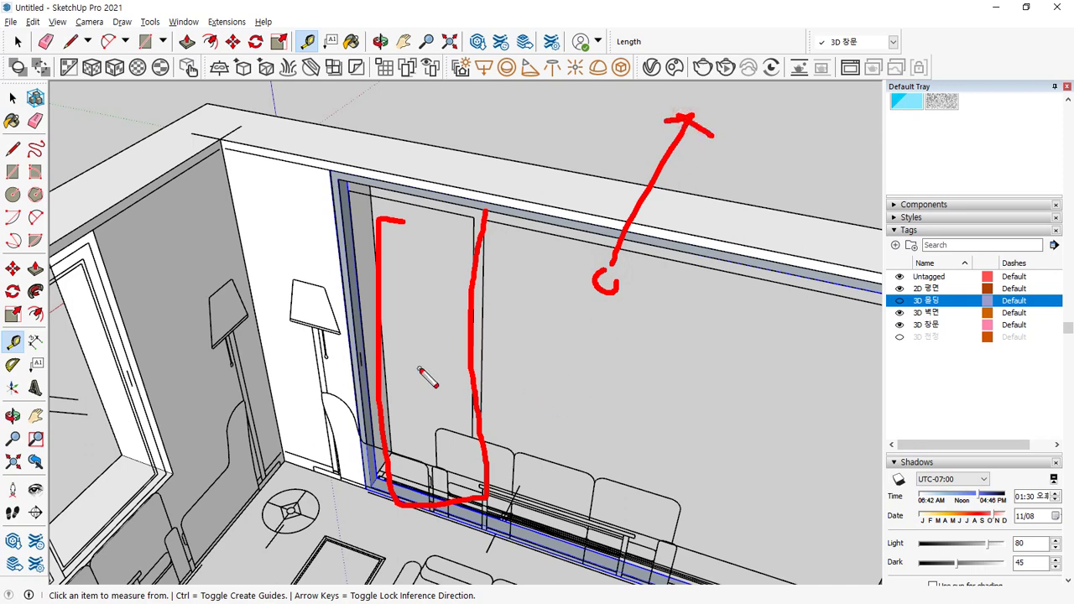
pyautogui.moveTo(456, 500)
pyautogui.mouseDown(button='middle')
pyautogui.moveTo(461, 412)
pyautogui.moveTo(489, 408)
pyautogui.mouseUp(button='middle')
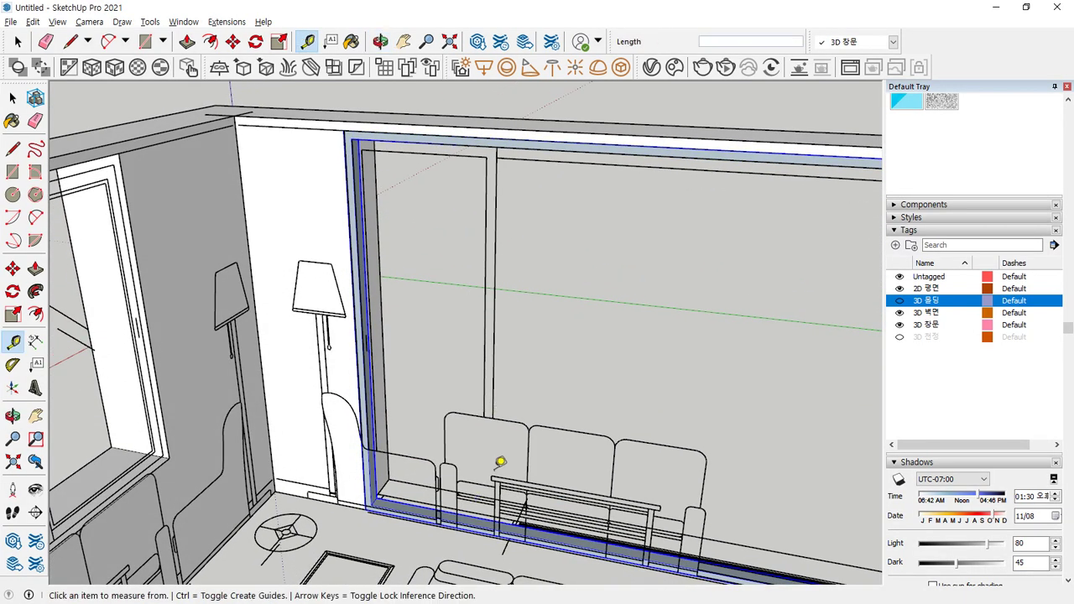
pyautogui.moveTo(484, 421)
pyautogui.mouseDown()
pyautogui.moveTo(457, 533)
pyautogui.moveTo(544, 454)
pyautogui.moveTo(464, 420)
pyautogui.mouseUp()
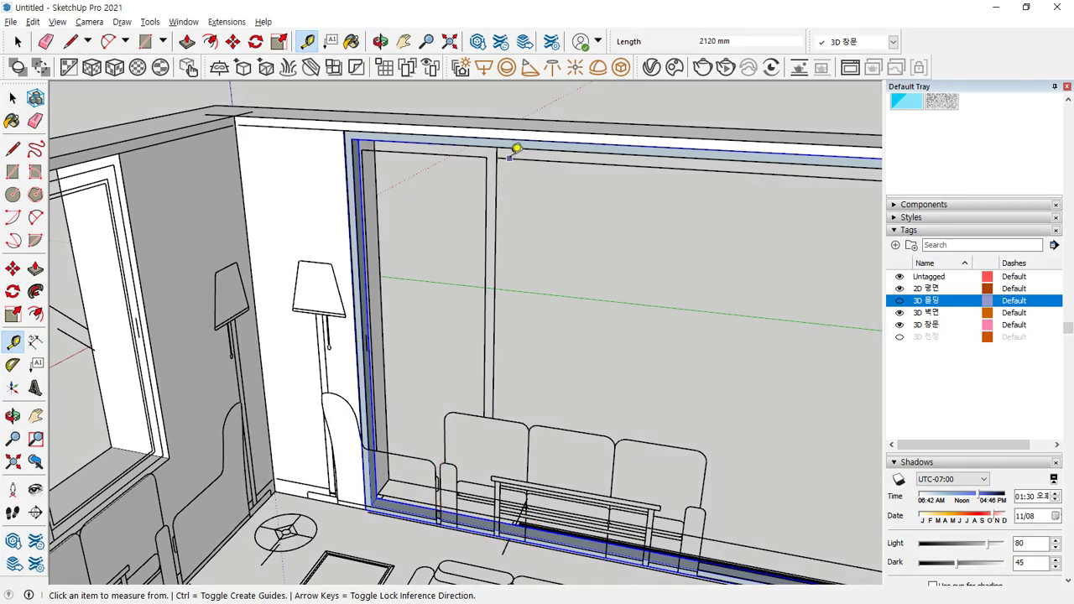
pyautogui.press('r')
pyautogui.click(500, 146)
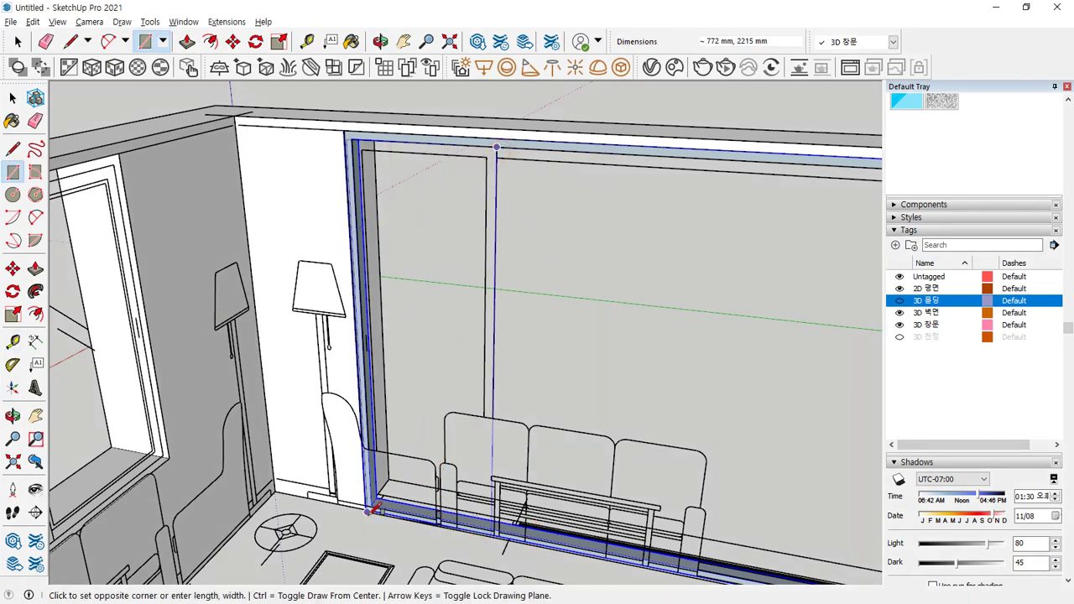
pyautogui.scroll(2, 374, 495)
pyautogui.click(374, 496)
pyautogui.scroll(-3, 489, 293)
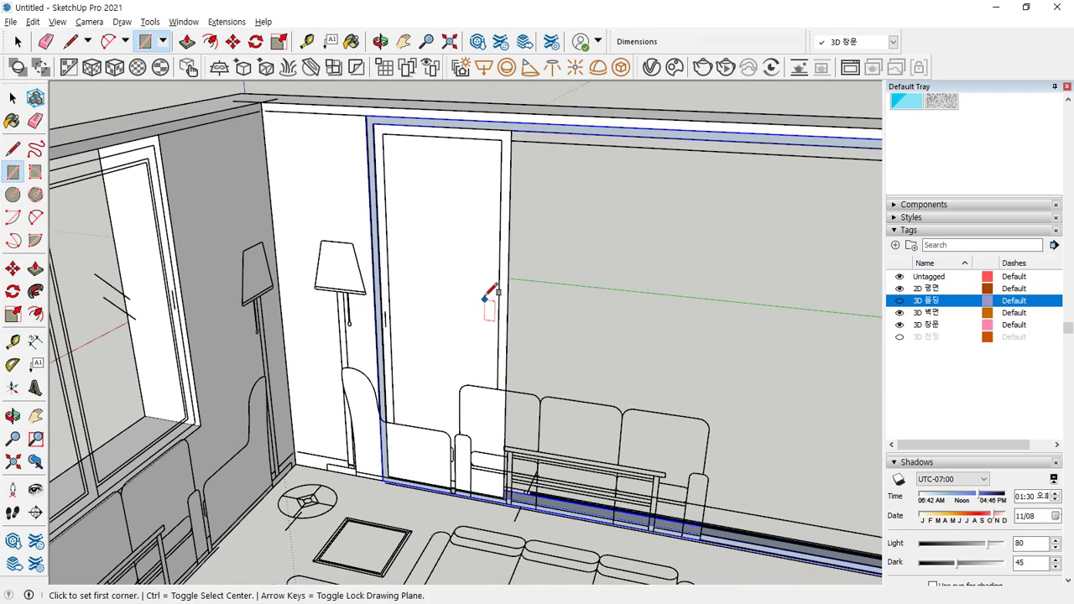
pyautogui.moveTo(535, 124)
pyautogui.mouseDown()
pyautogui.moveTo(544, 138)
pyautogui.moveTo(516, 151)
pyautogui.moveTo(394, 432)
pyautogui.moveTo(391, 444)
pyautogui.moveTo(417, 454)
pyautogui.mouseUp()
pyautogui.press('Escape')
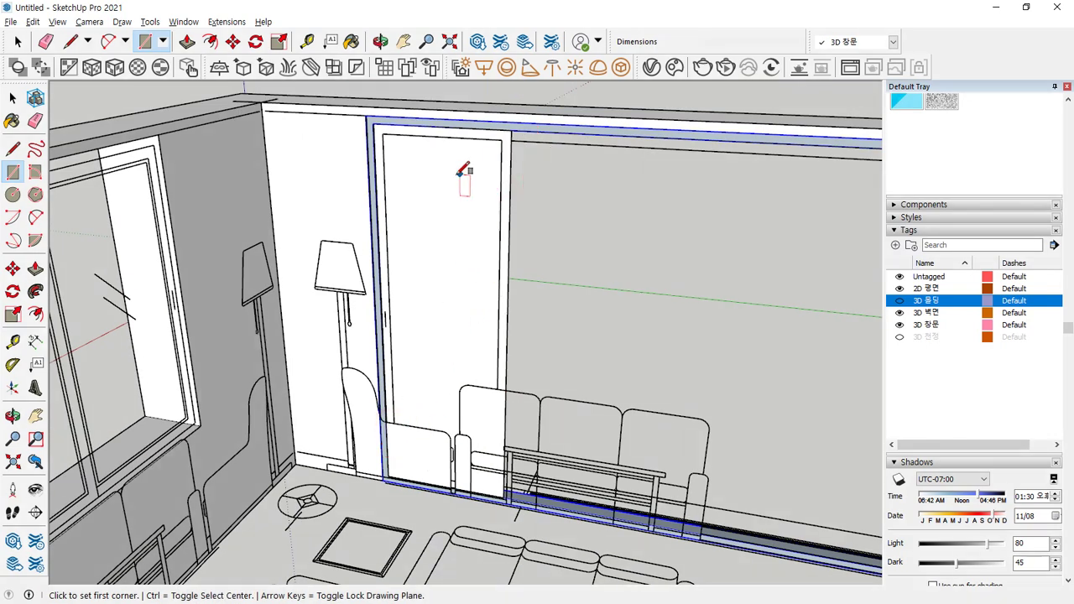
# Step: Offset the narrow panel's face inward to the elevation's inner line and delete the inner face, leaving the sash frame
pyautogui.press('f')
pyautogui.click(441, 127)
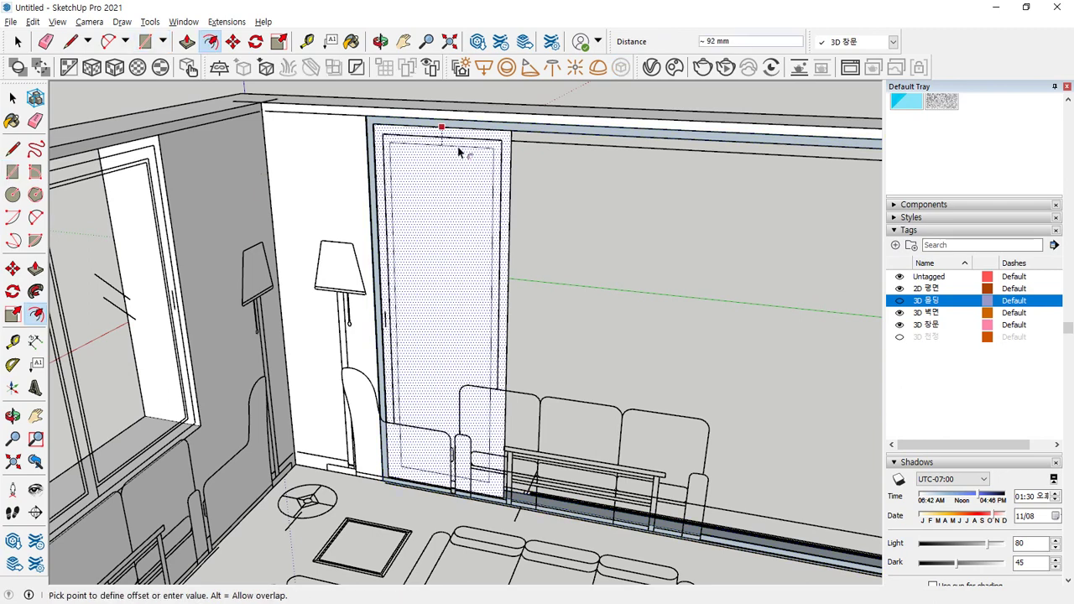
pyautogui.click(463, 143)
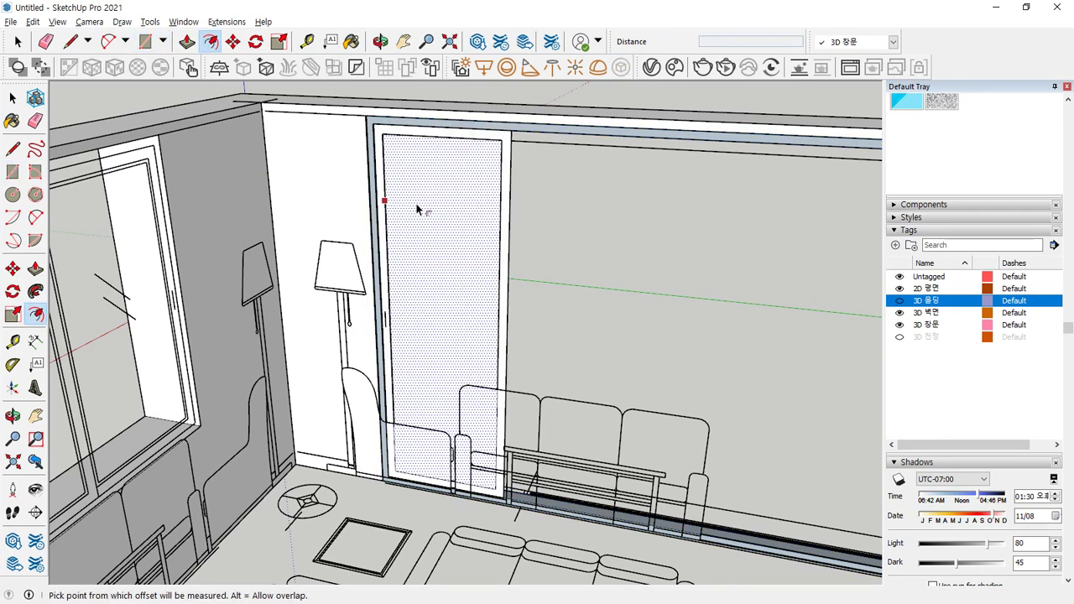
pyautogui.press('space')
pyautogui.press('Delete')
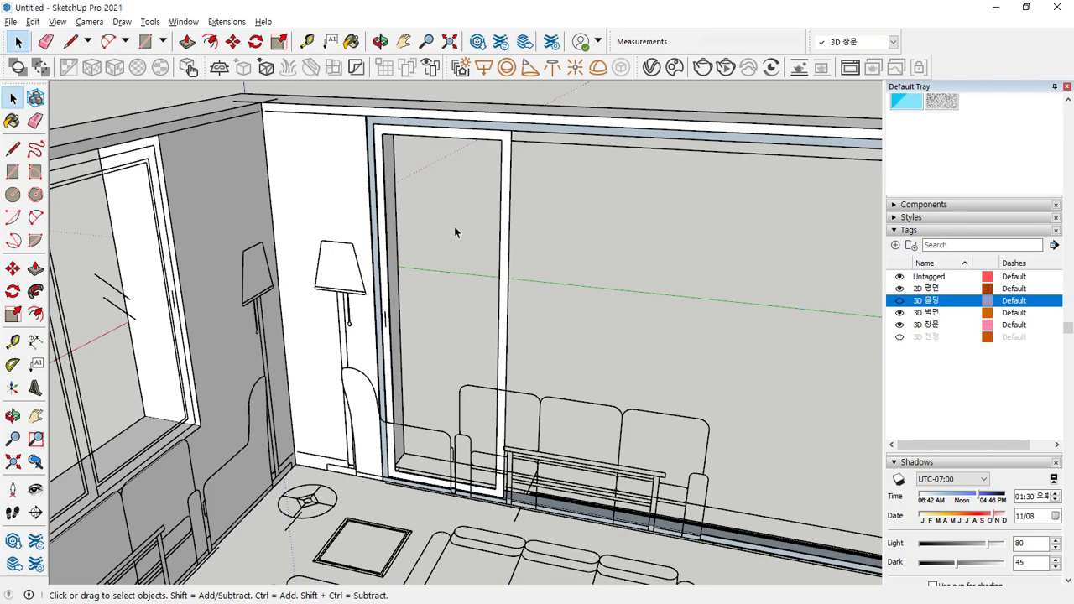
# Step: Push/Pull the narrow sash frame's face 30 mm toward the outside
pyautogui.moveTo(535, 247); pyautogui.dragTo(203, 475, button='middle')
pyautogui.scroll(3, 483, 309)
pyautogui.scroll(2, 203, 475)
pyautogui.press('p')
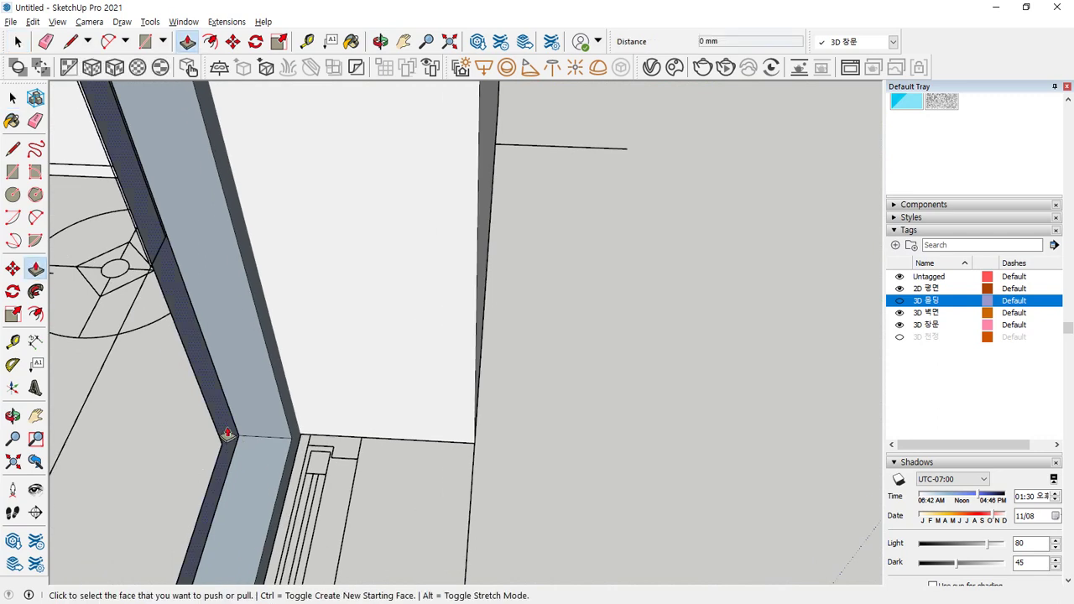
pyautogui.click(227, 437)
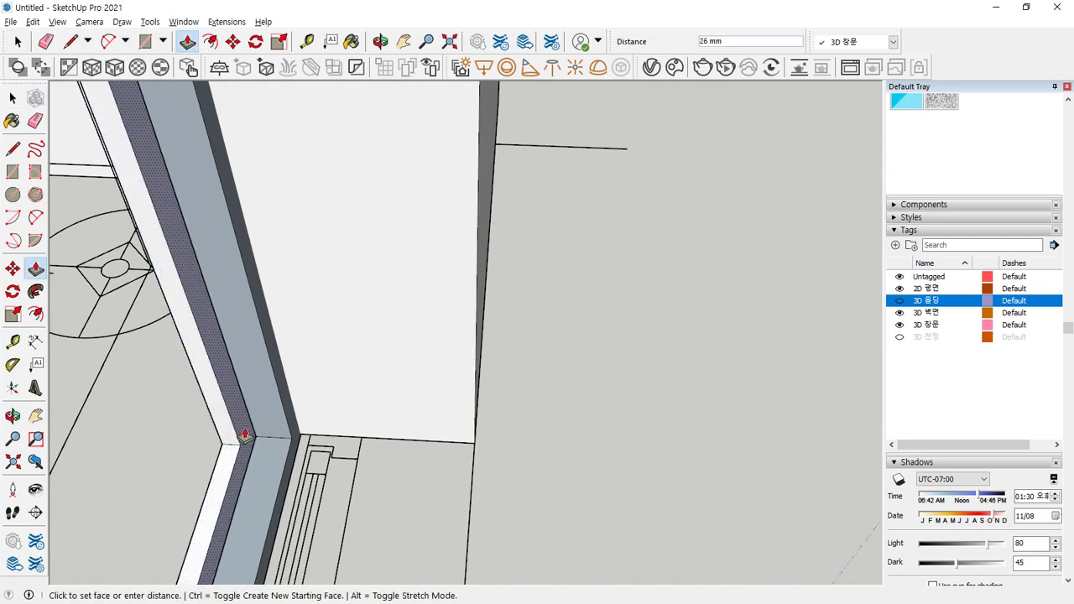
pyautogui.write('30')
pyautogui.press('Return')
pyautogui.press('space')
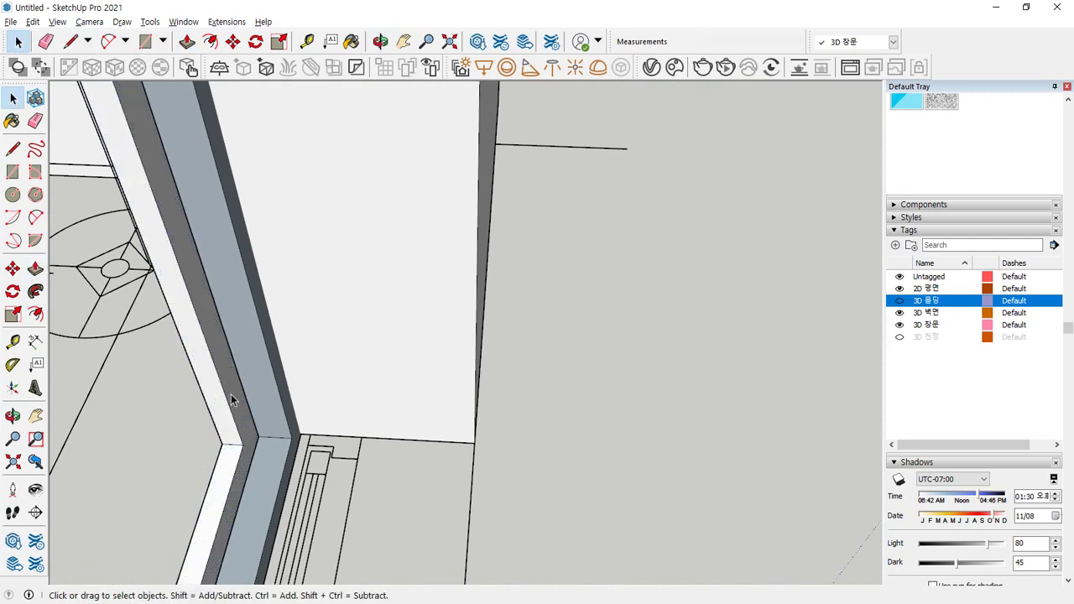
# Step: Select the whole extruded narrow sash frame and make it a group
pyautogui.click(233, 401)
pyautogui.rightClick(232, 400)
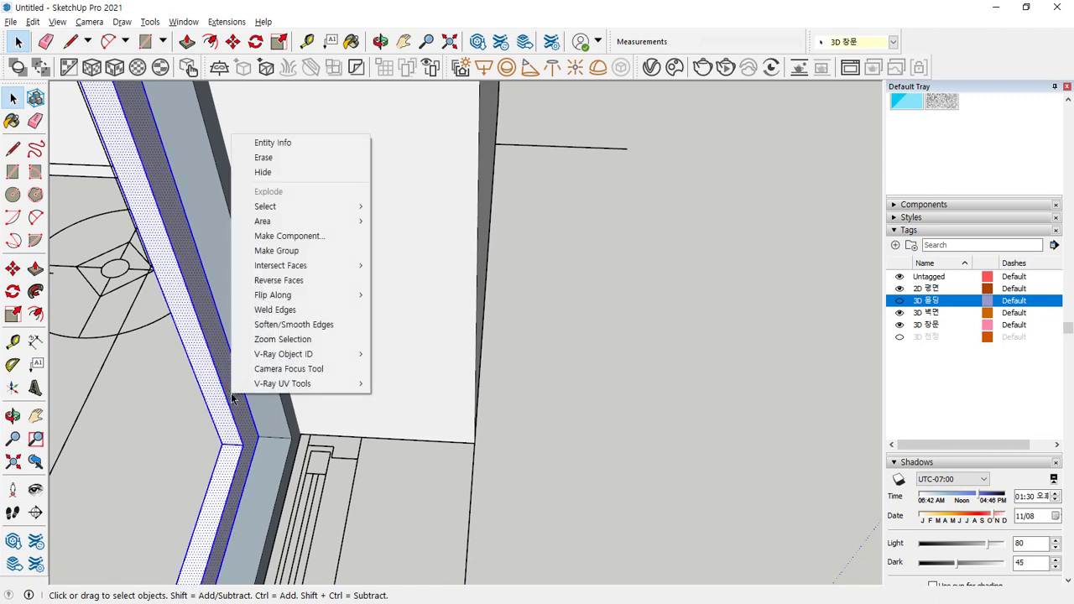
pyautogui.press('g')
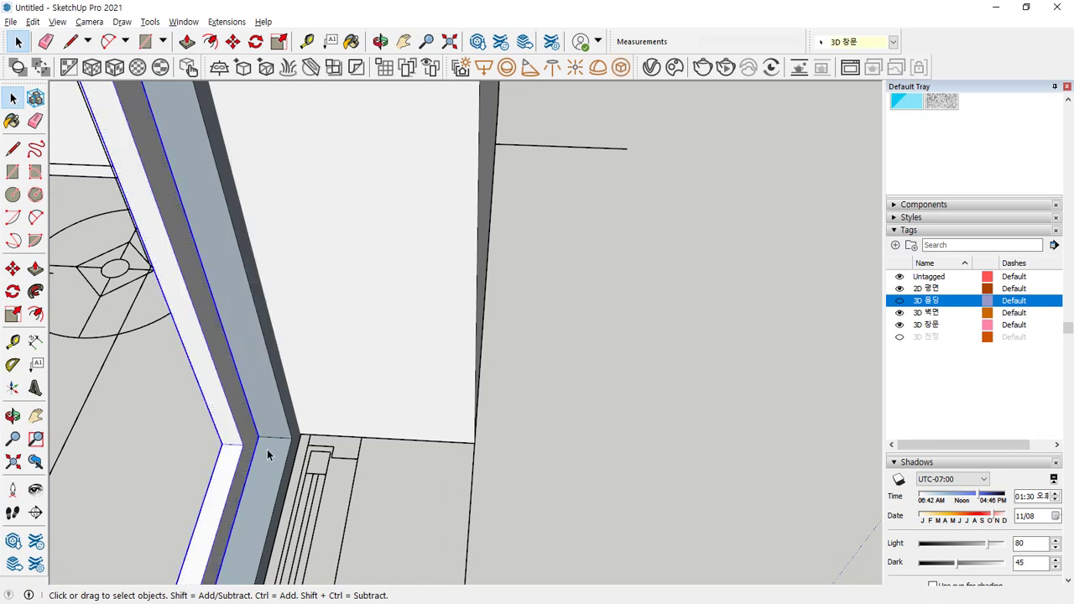
# Step: Try to move the sash frame group about 10 mm toward the outside from its lower outer corner, along the outer frame's depth
pyautogui.scroll(3, 268, 455)
pyautogui.hotkey('ctrl', 'alt', 'd')
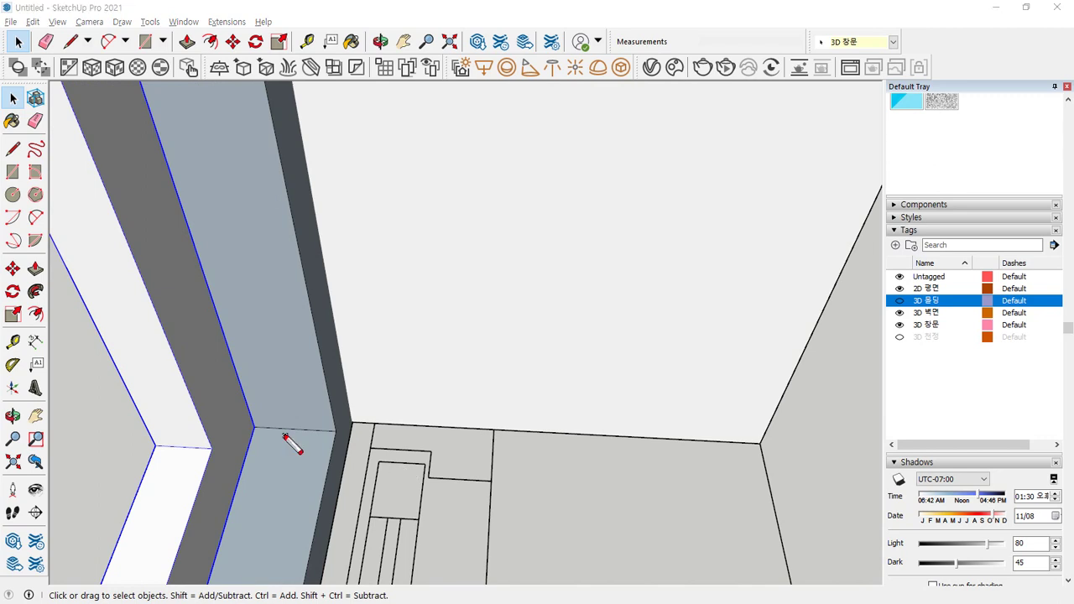
pyautogui.moveTo(255, 427); pyautogui.dragTo(263, 447)
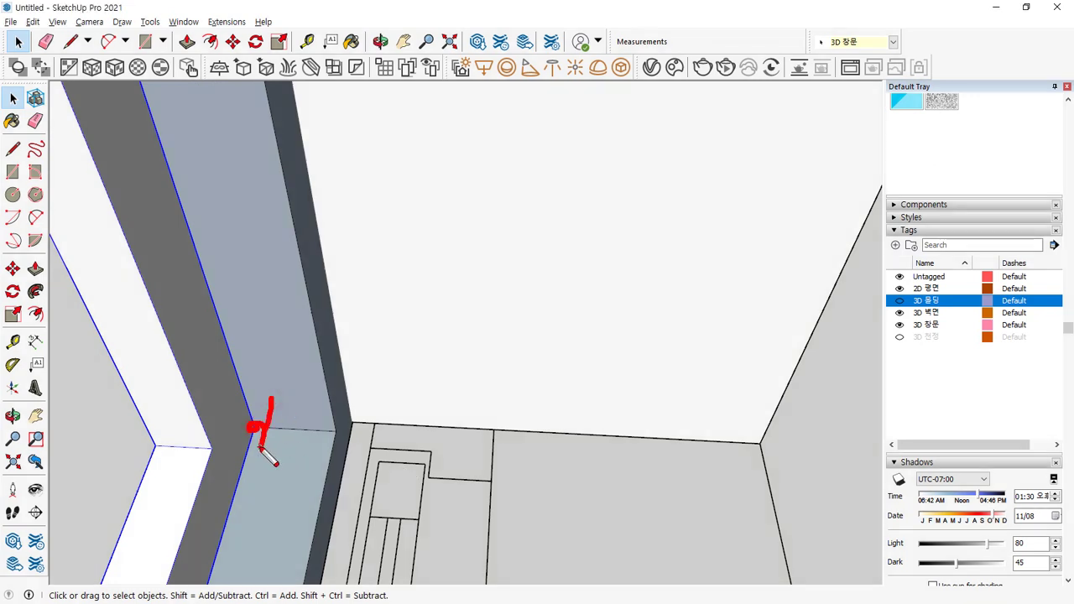
pyautogui.press('Escape')
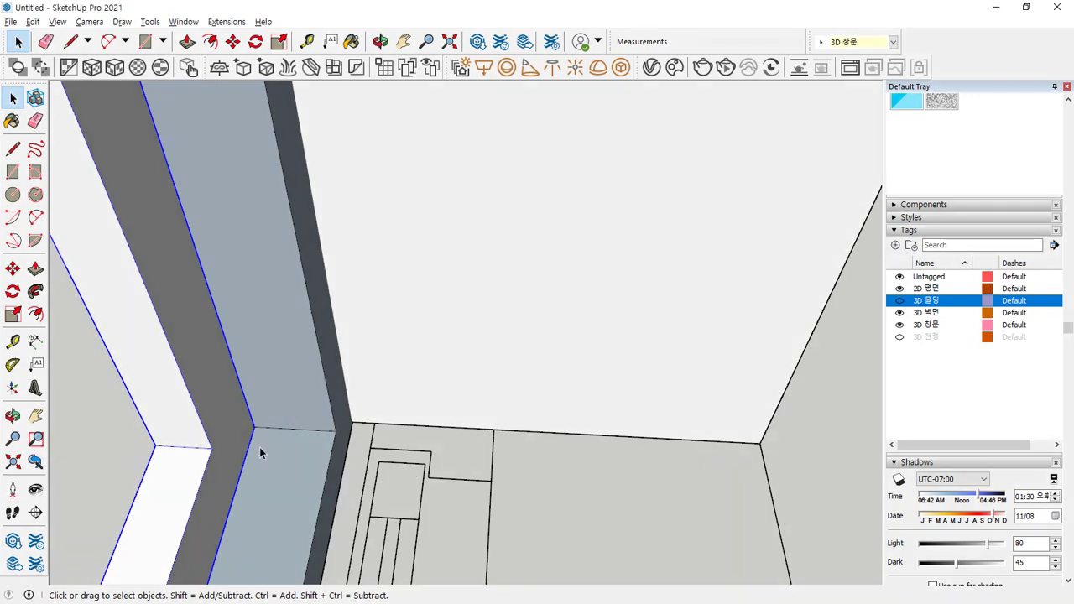
pyautogui.press('m')
pyautogui.click(254, 429)
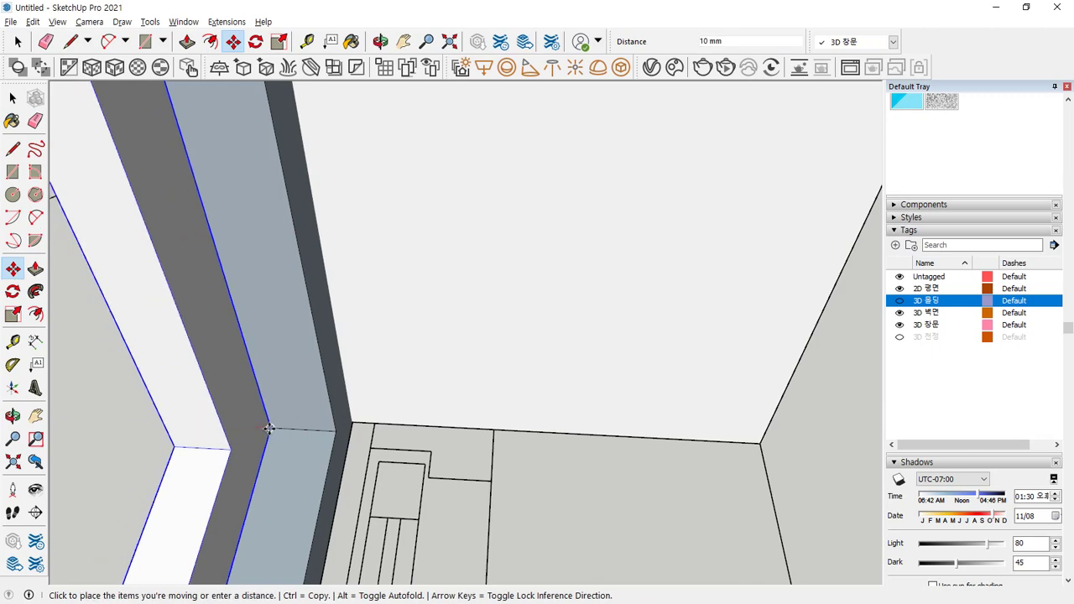
pyautogui.click(271, 431)
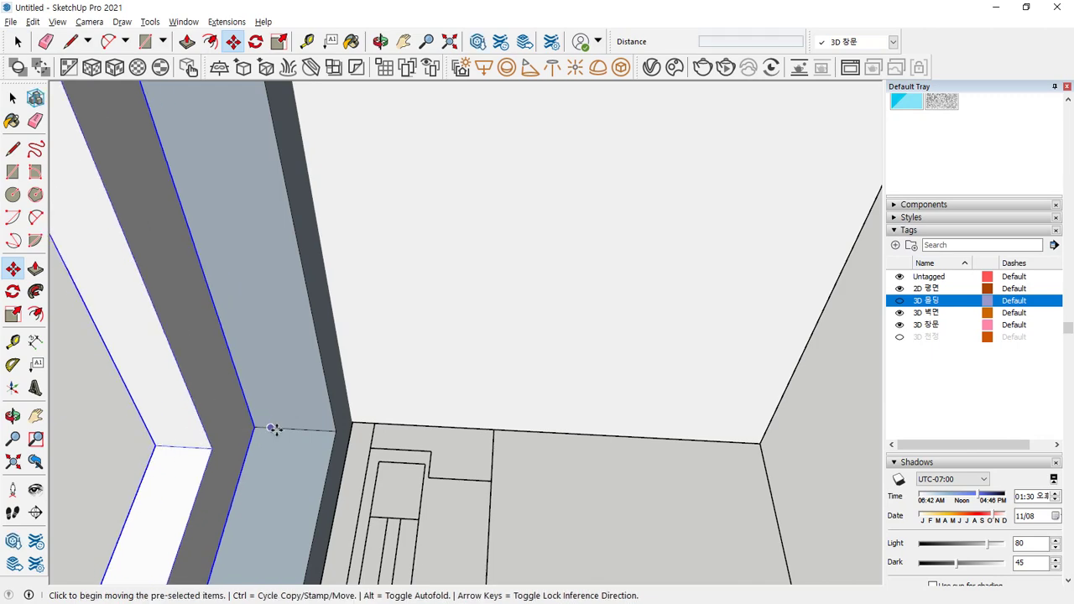
# Step: Draw a rectangle across the narrow sash opening from a lower inner corner to the opposite upper inner corner and reverse its face
pyautogui.scroll(-1, 230, 423)
pyautogui.scroll(-4, 230, 424)
pyautogui.moveTo(230, 424); pyautogui.dragTo(396, 300, button='middle')
pyautogui.scroll(6, 339, 527)
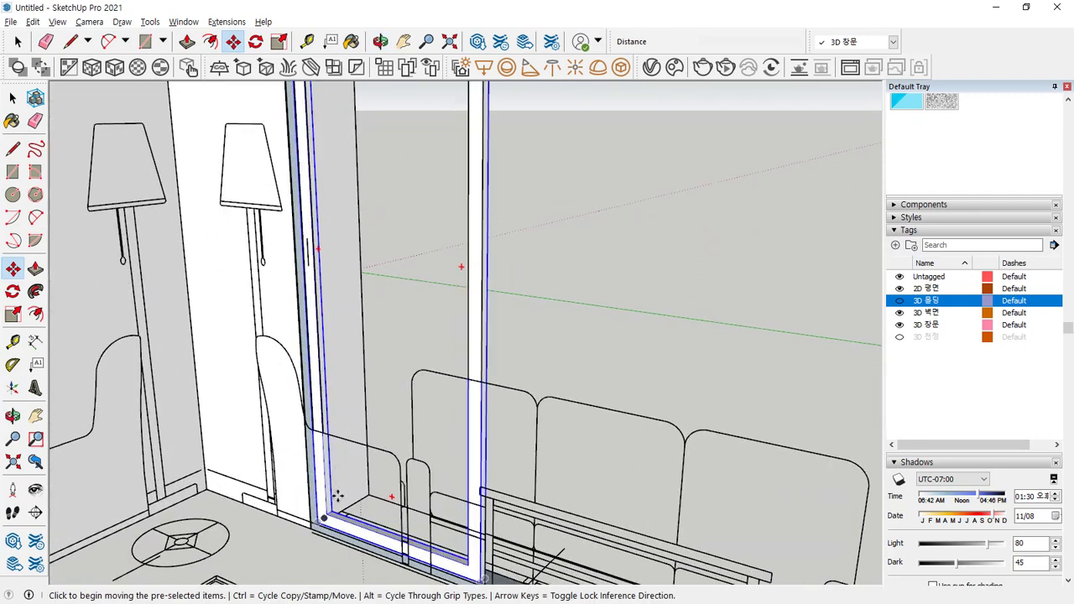
pyautogui.press('r')
pyautogui.click(337, 535)
pyautogui.scroll(-3, 480, 210)
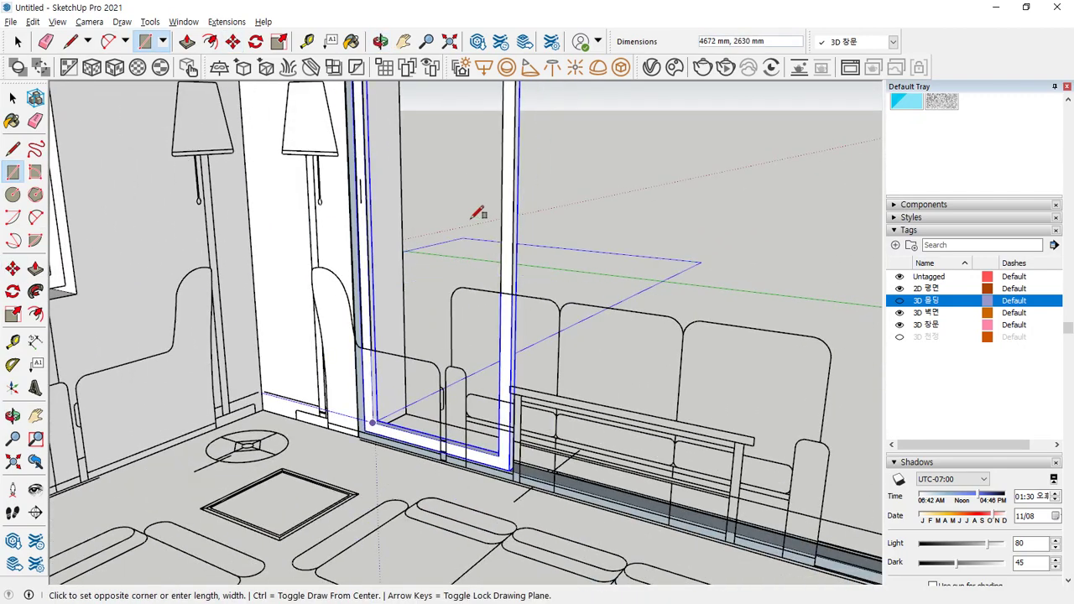
pyautogui.scroll(3, 447, 318)
pyautogui.moveTo(446, 319); pyautogui.dragTo(445, 168, button='middle')
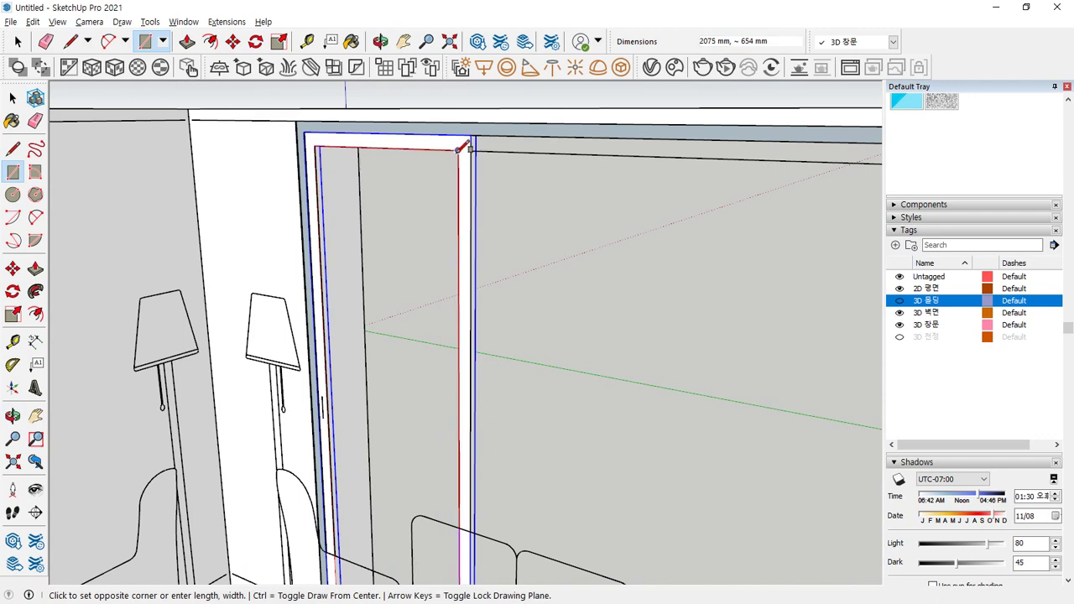
pyautogui.click(458, 152)
pyautogui.press('space')
pyautogui.rightClick(401, 228)
pyautogui.click(445, 357)
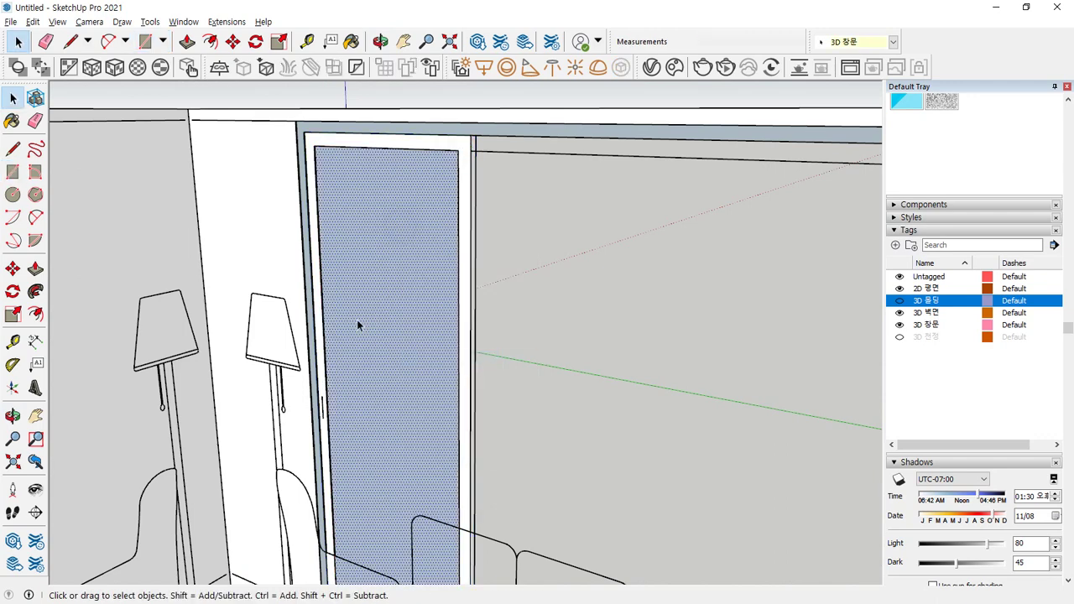
# Step: Redraw the glass rectangle from the sash's upper inner corner beside the wide opening to the opposite lower inner corner and reverse its face
pyautogui.scroll(1, 435, 306)
pyautogui.press('r')
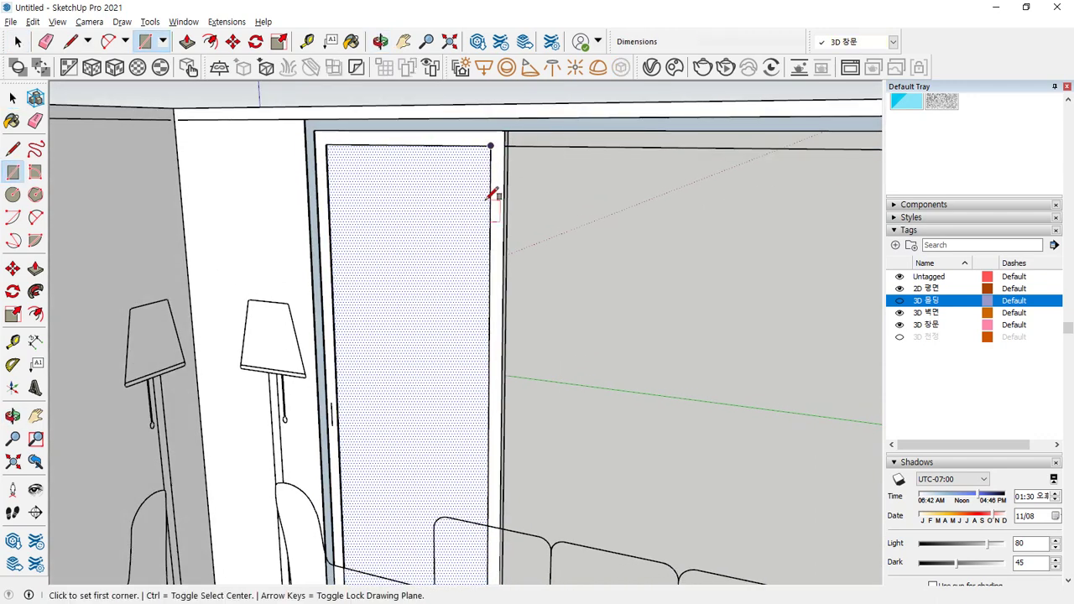
pyautogui.click(491, 157)
pyautogui.moveTo(492, 151); pyautogui.dragTo(403, 360, button='middle')
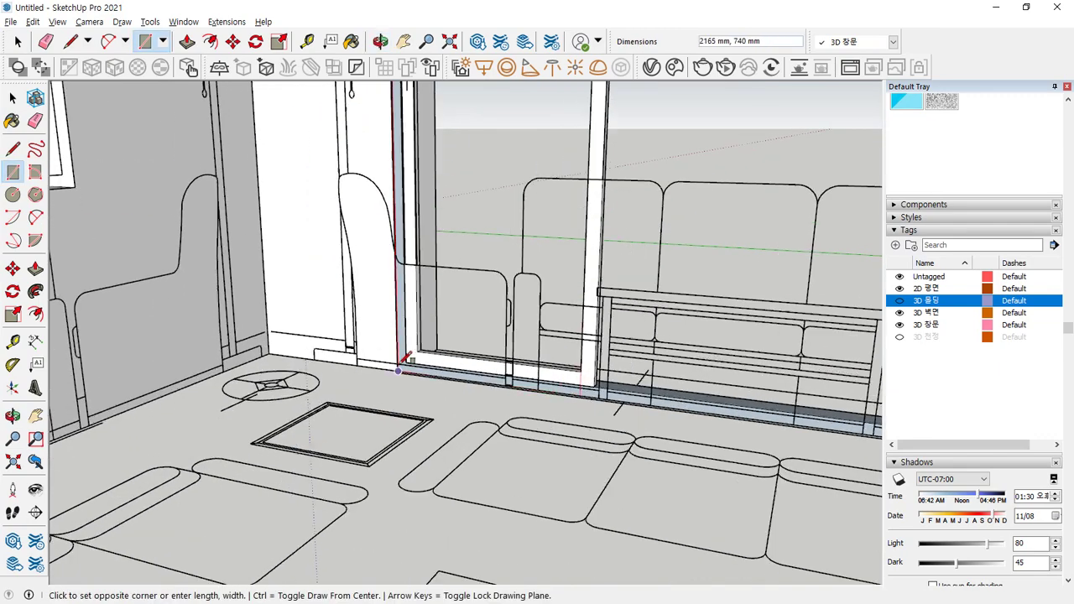
pyautogui.scroll(3, 428, 345)
pyautogui.scroll(2, 429, 345)
pyautogui.click(438, 345)
pyautogui.press('space')
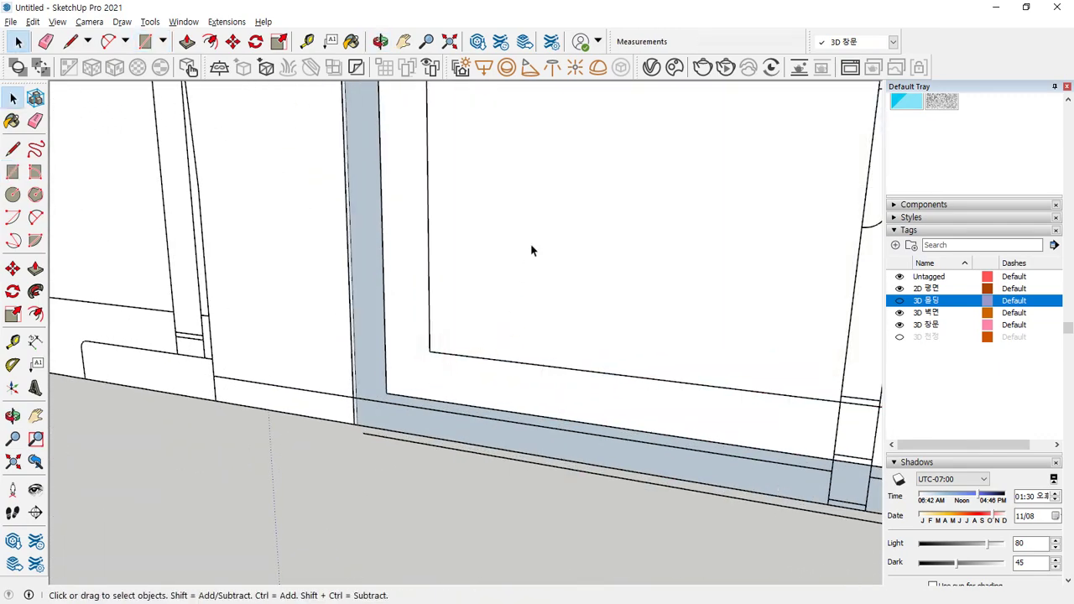
pyautogui.rightClick(533, 247)
pyautogui.click(579, 376)
# Step: Paint the new face in the sash opening with the cyan translucent material from Glass and Mirrors
pyautogui.scroll(-2, 975, 361)
pyautogui.scroll(5, 969, 326)
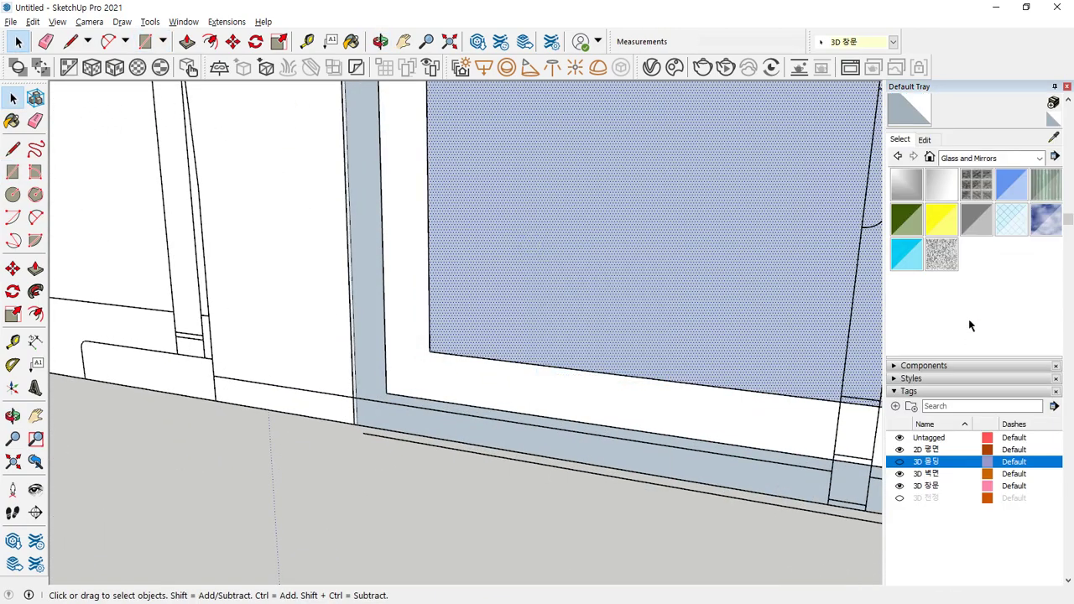
pyautogui.click(907, 254)
# Step: Move the glass face from the sash's inner corner to the middle of the sash frame's depth
pyautogui.moveTo(638, 269)
pyautogui.mouseDown(button='middle')
pyautogui.moveTo(556, 333)
pyautogui.moveTo(195, 416)
pyautogui.mouseUp(button='middle')
pyautogui.scroll(4, 295, 294)
pyautogui.press('space')
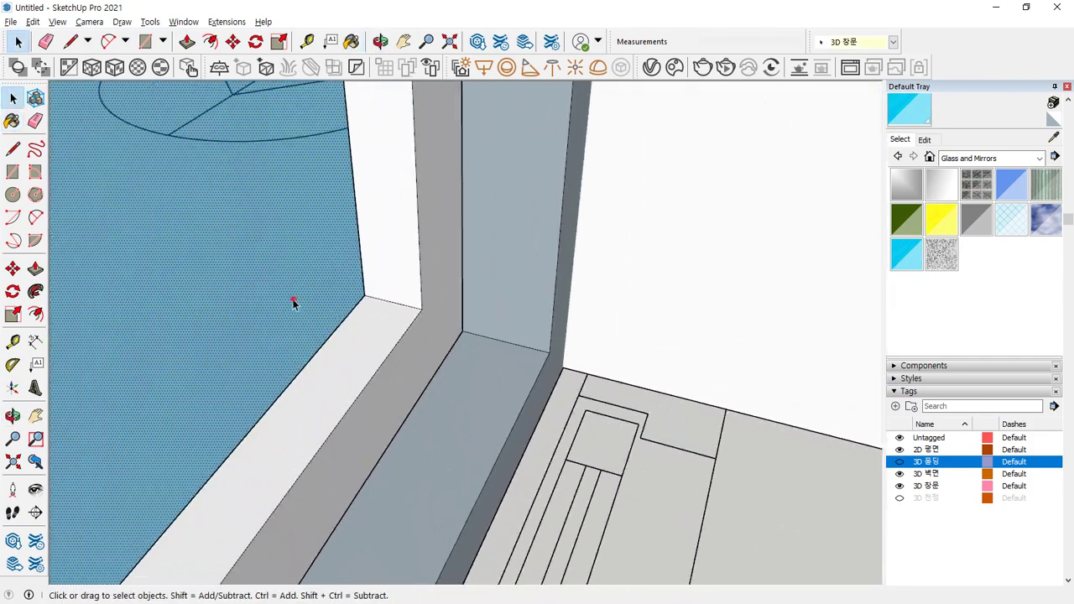
pyautogui.click(366, 296)
pyautogui.click(391, 302)
pyautogui.press('space')
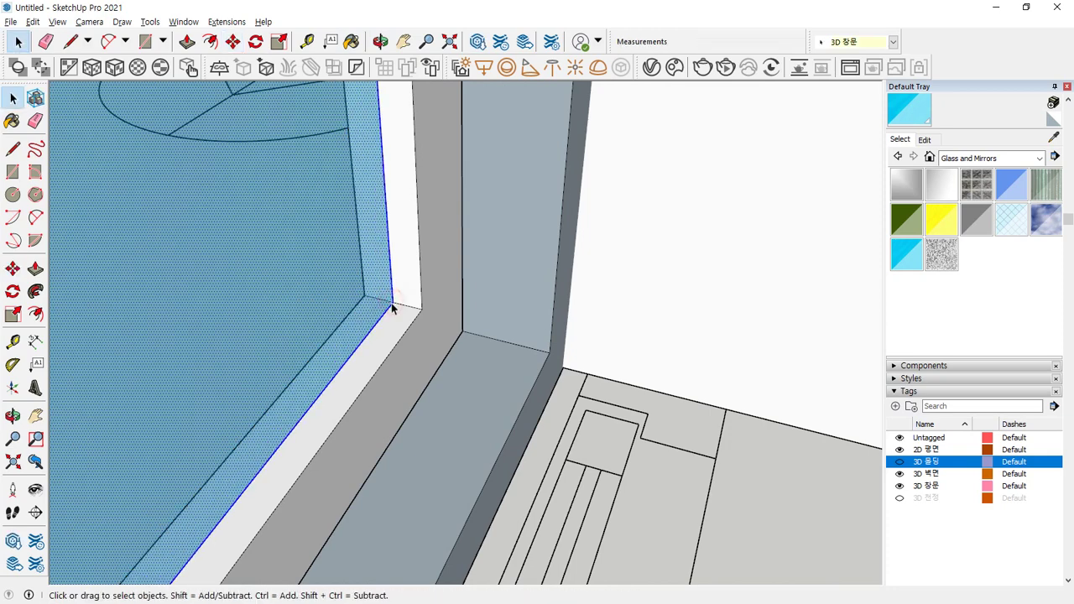
# Step: Add the sash frame to the glass selection and combine both into one group
pyautogui.click(411, 216)
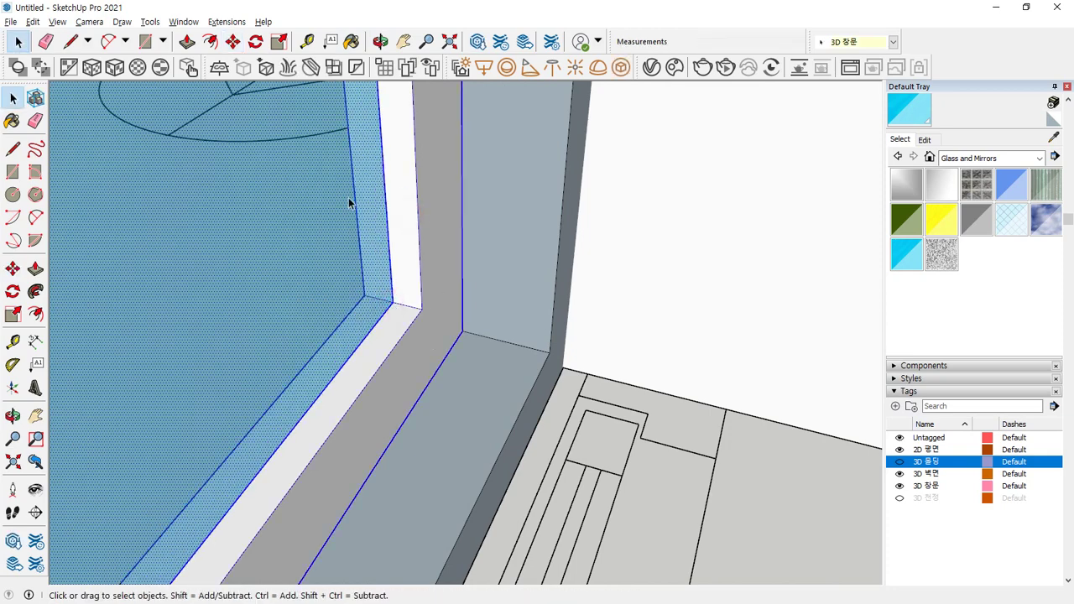
pyautogui.rightClick(397, 169)
pyautogui.click(442, 302)
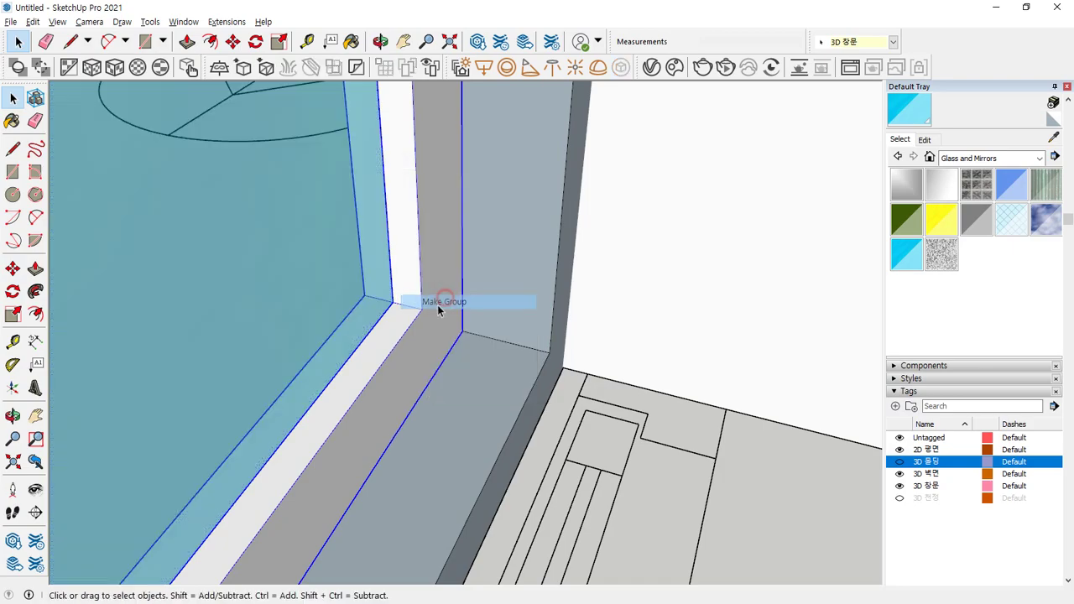
# Step: Try to draw a vertical line from the glass opening's lower corner down to the narrow sash's bottom edge
pyautogui.scroll(-5, 300, 319)
pyautogui.moveTo(179, 328); pyautogui.dragTo(529, 302, button='middle')
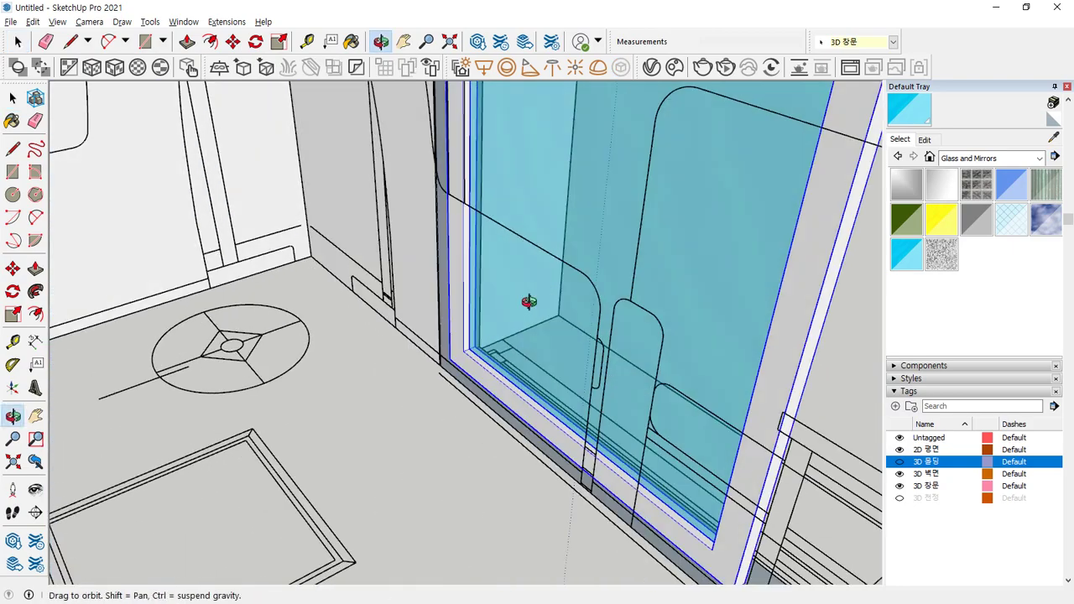
pyautogui.scroll(-5, 689, 292)
pyautogui.moveTo(693, 288)
pyautogui.mouseDown(button='middle')
pyautogui.moveTo(453, 399)
pyautogui.moveTo(288, 383)
pyautogui.moveTo(302, 373)
pyautogui.mouseUp(button='middle')
pyautogui.moveTo(408, 307)
pyautogui.mouseDown(button='middle')
pyautogui.moveTo(403, 290)
pyautogui.moveTo(458, 250)
pyautogui.moveTo(501, 277)
pyautogui.moveTo(446, 350)
pyautogui.moveTo(311, 450)
pyautogui.mouseUp(button='middle')
pyautogui.press('r')
pyautogui.scroll(3, 312, 470)
pyautogui.scroll(2, 311, 477)
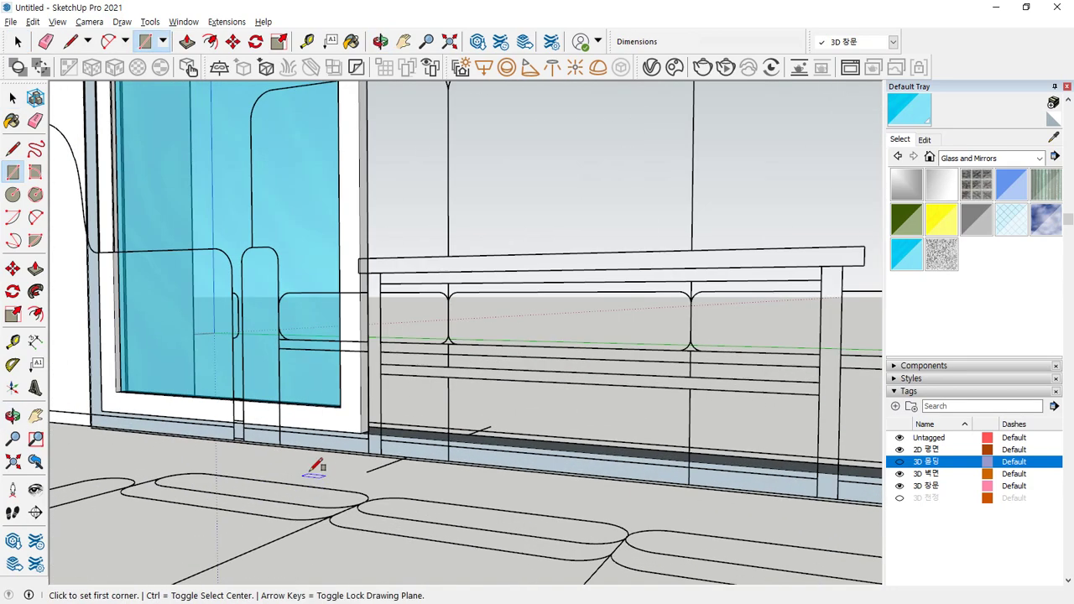
pyautogui.scroll(1, 316, 463)
pyautogui.scroll(3, 344, 453)
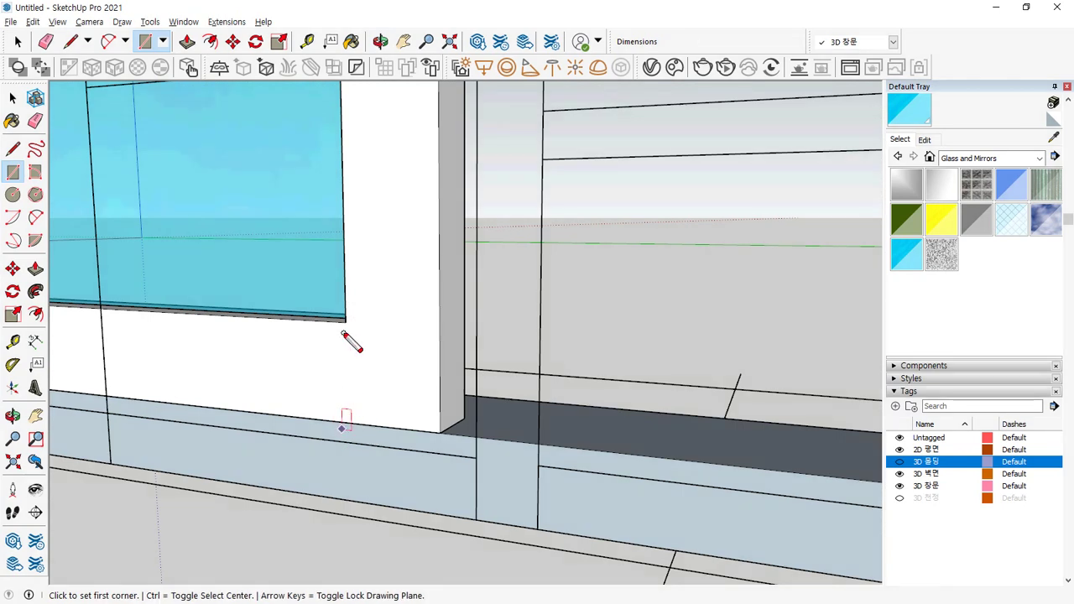
pyautogui.moveTo(344, 331)
pyautogui.mouseDown()
pyautogui.moveTo(345, 430)
pyautogui.moveTo(349, 418)
pyautogui.mouseUp()
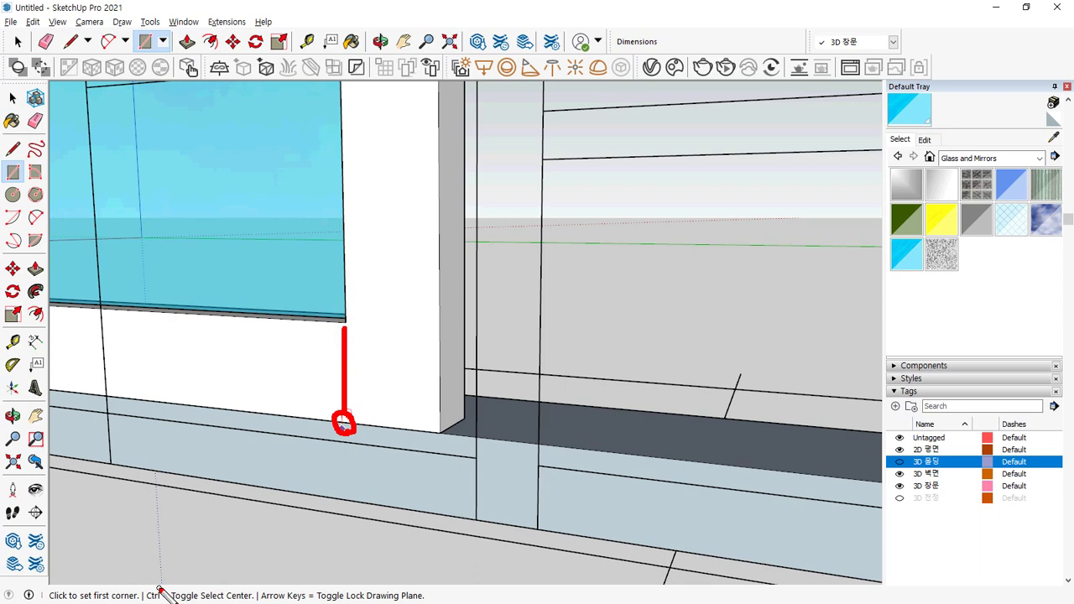
pyautogui.press('ctrl')
pyautogui.press('l')
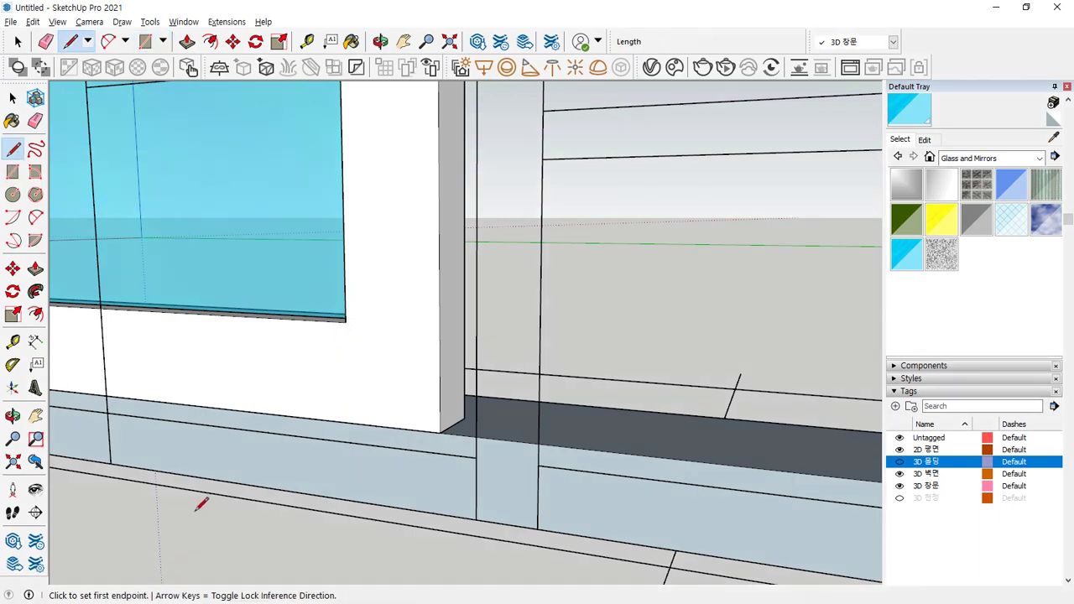
pyautogui.click(345, 321)
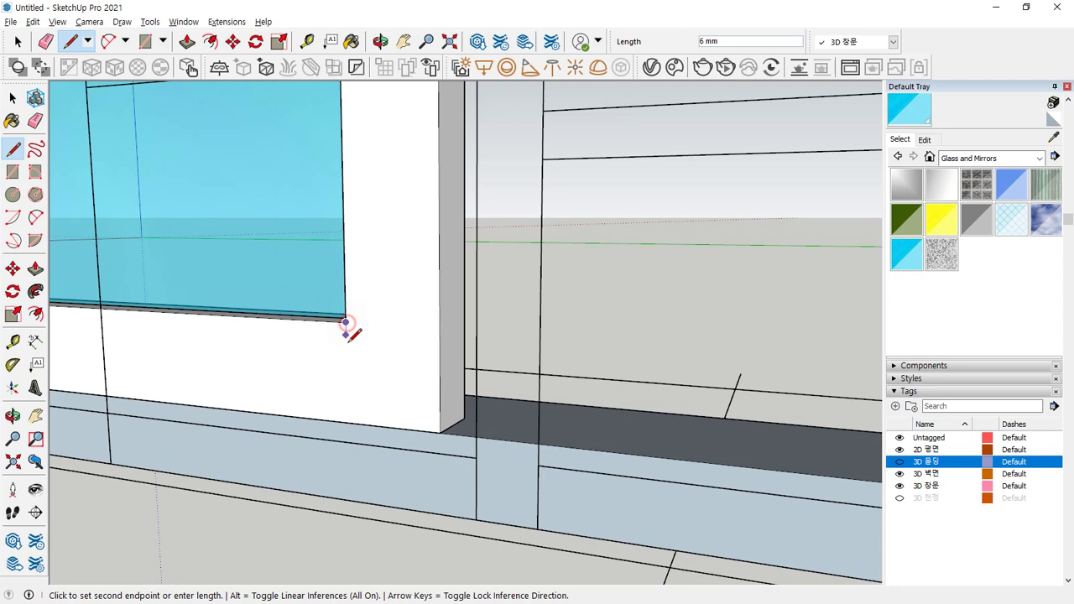
pyautogui.click(348, 422)
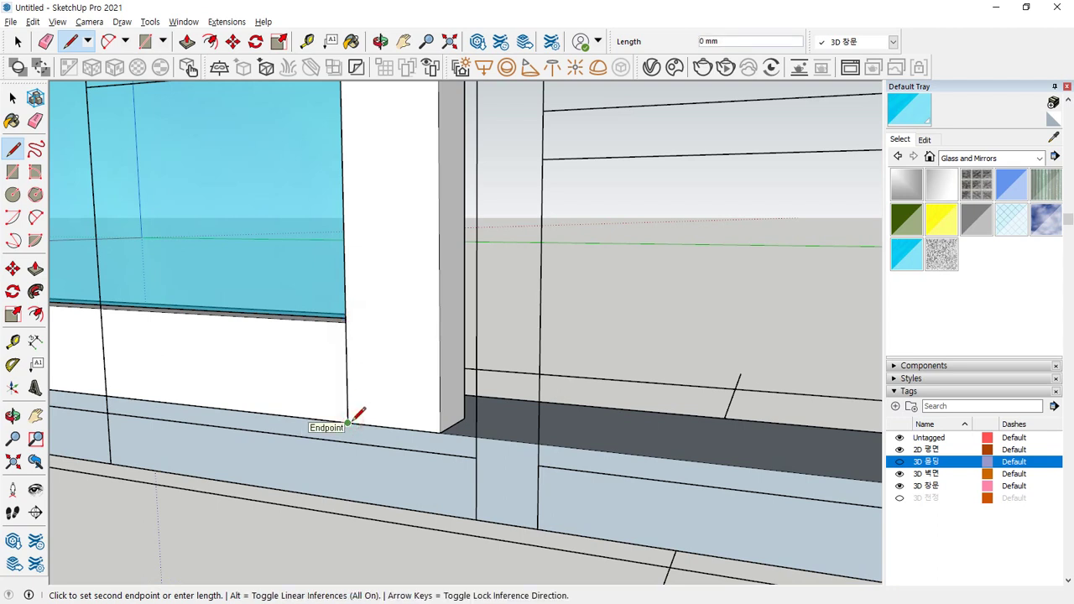
pyautogui.hotkey('ctrl', 'z')
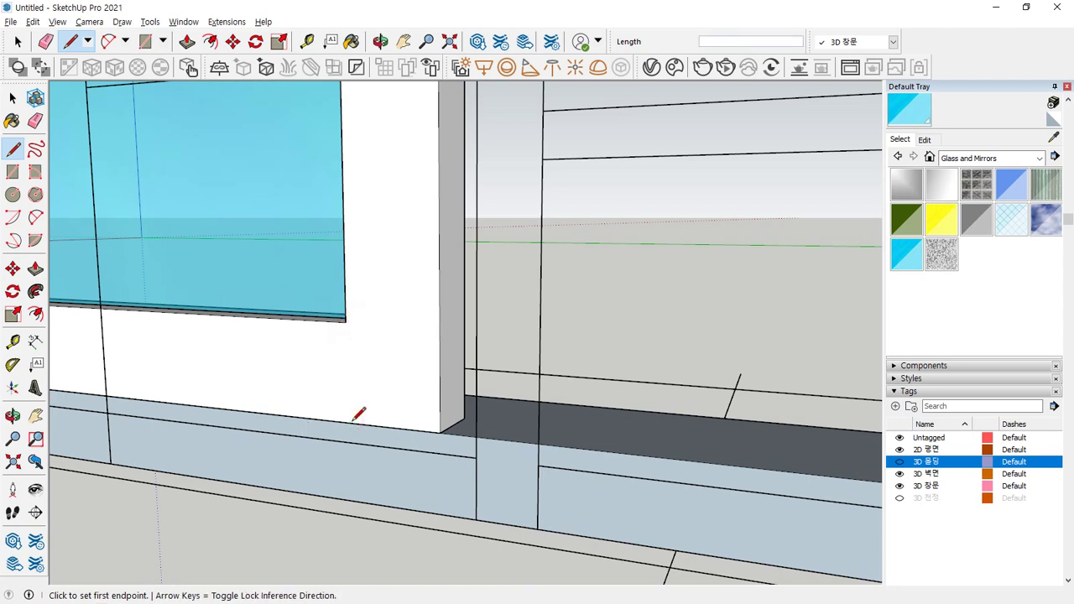
pyautogui.click(345, 320)
pyautogui.scroll(-2, 366, 296)
pyautogui.press('Escape')
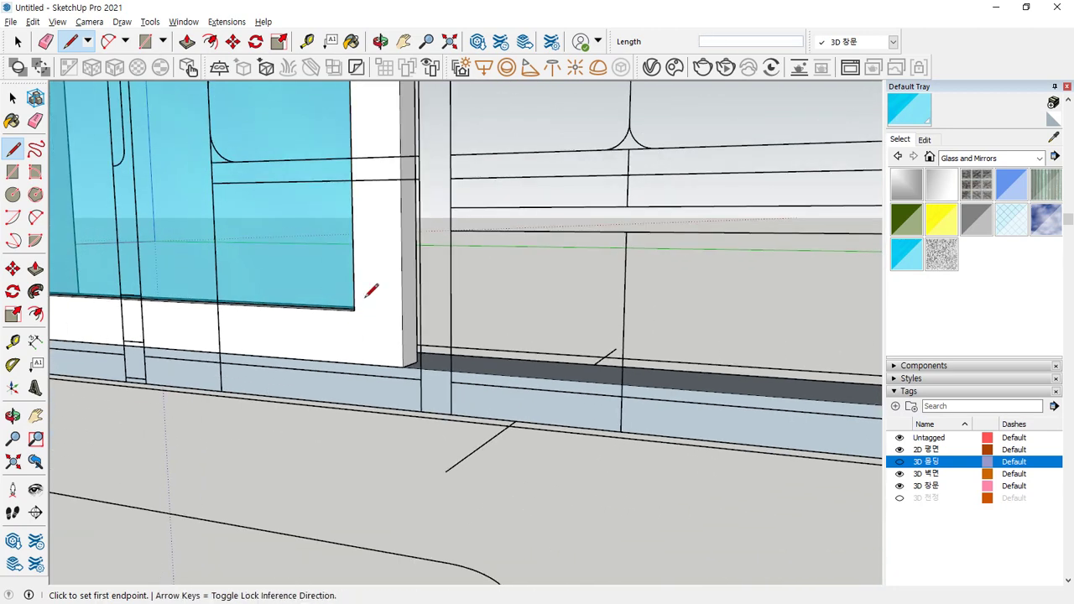
# Step: Draw a rectangle for the wide sash from the narrow glass opening's lower corner to the outer frame's far upper inner corner
pyautogui.press('r')
pyautogui.click(356, 309)
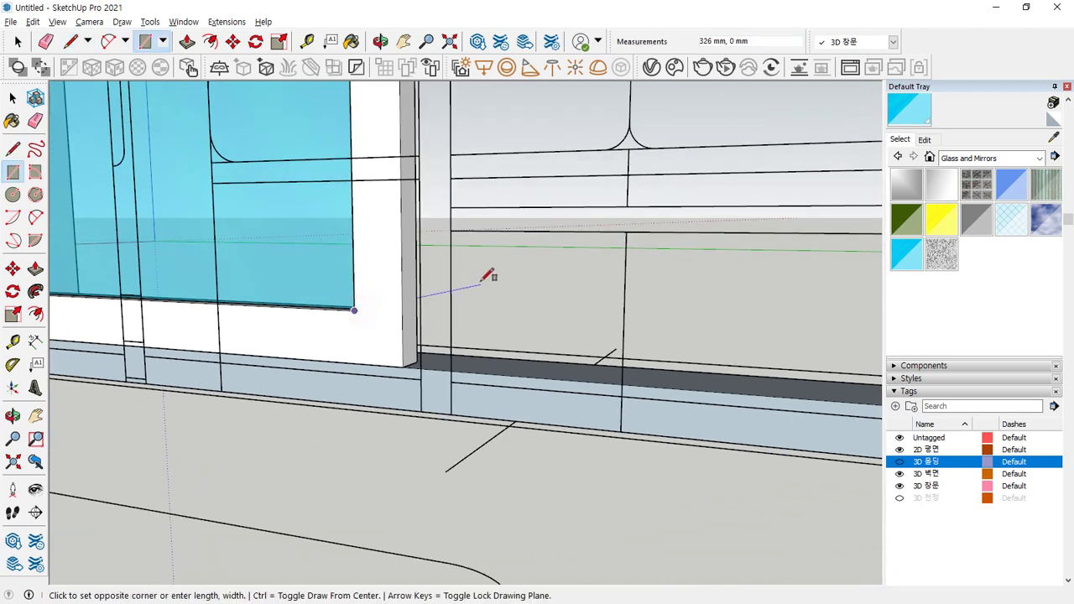
pyautogui.scroll(-3, 492, 277)
pyautogui.moveTo(492, 276); pyautogui.dragTo(503, 366, button='middle')
pyautogui.scroll(2, 651, 227)
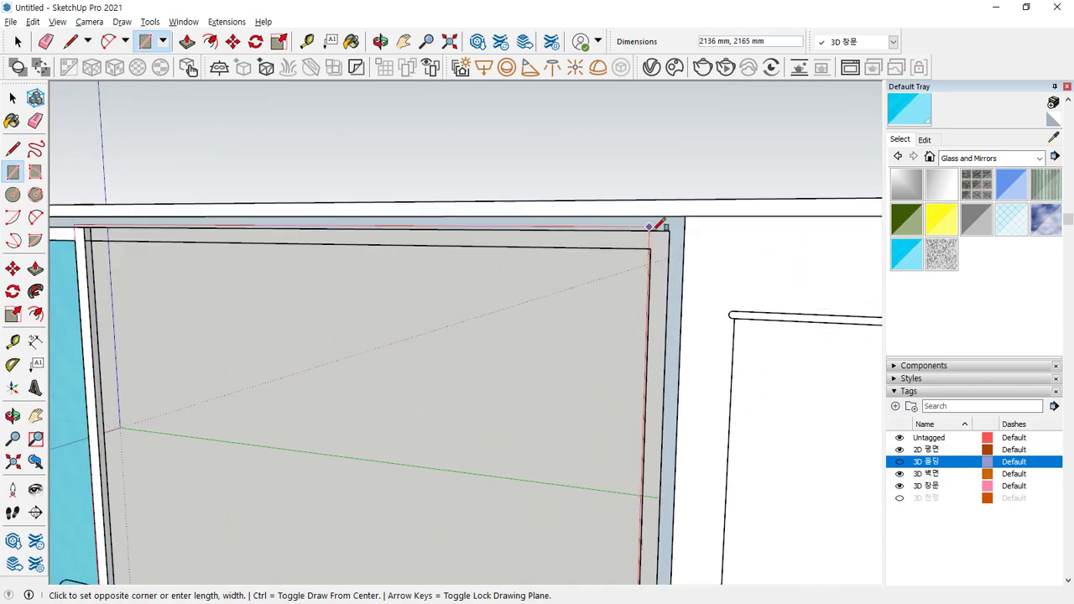
pyautogui.click(672, 231)
pyautogui.scroll(-6, 504, 344)
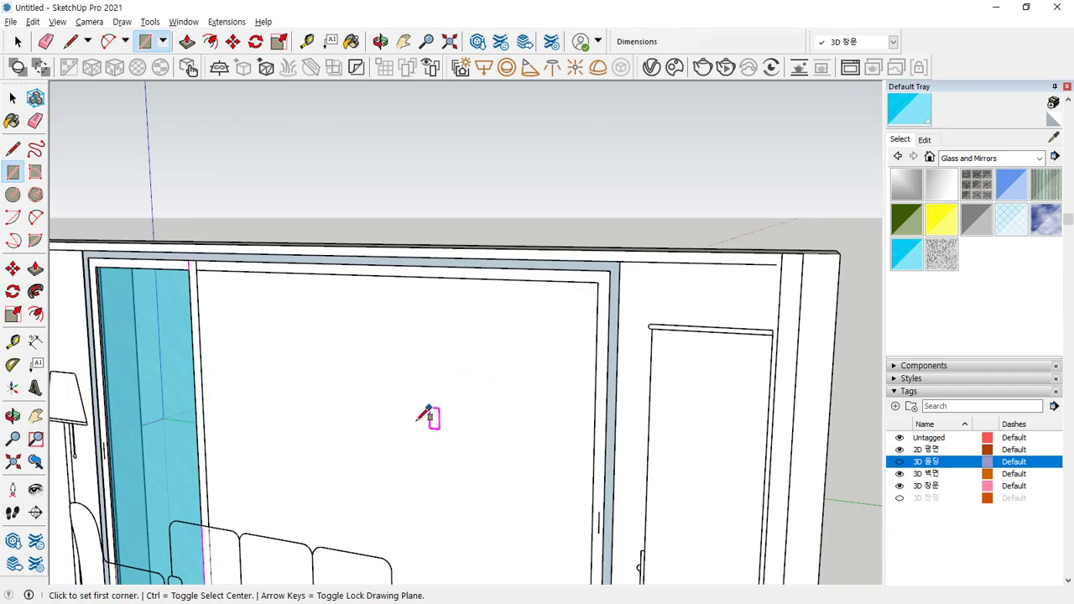
pyautogui.scroll(6, 277, 453)
pyautogui.scroll(5, 269, 456)
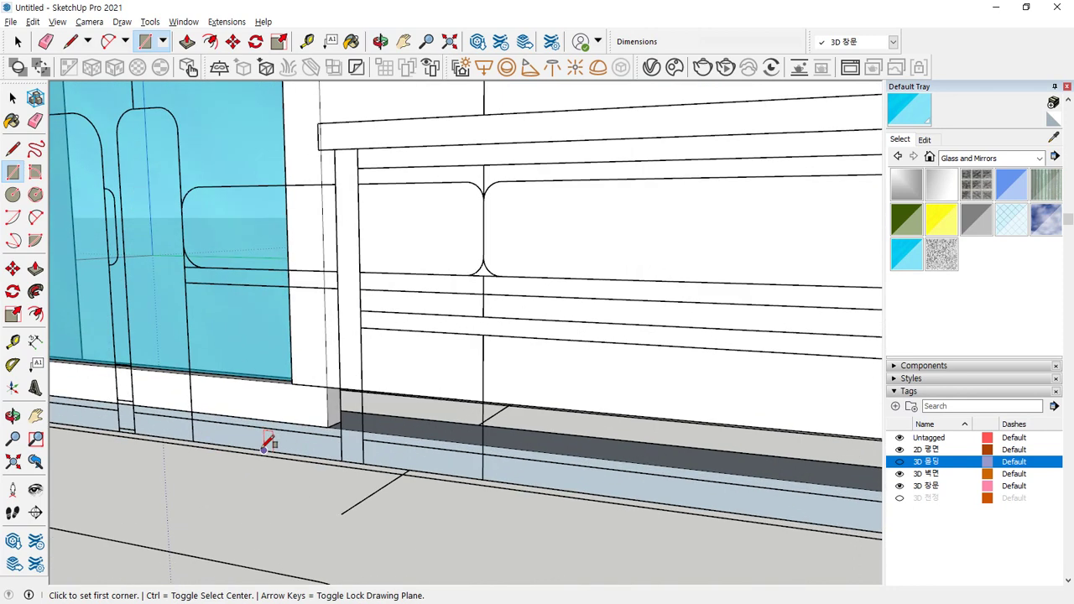
# Step: Move the wide sash rectangle's bottom edge down 50 mm to align with the narrow sash's bottom corner
pyautogui.press('space')
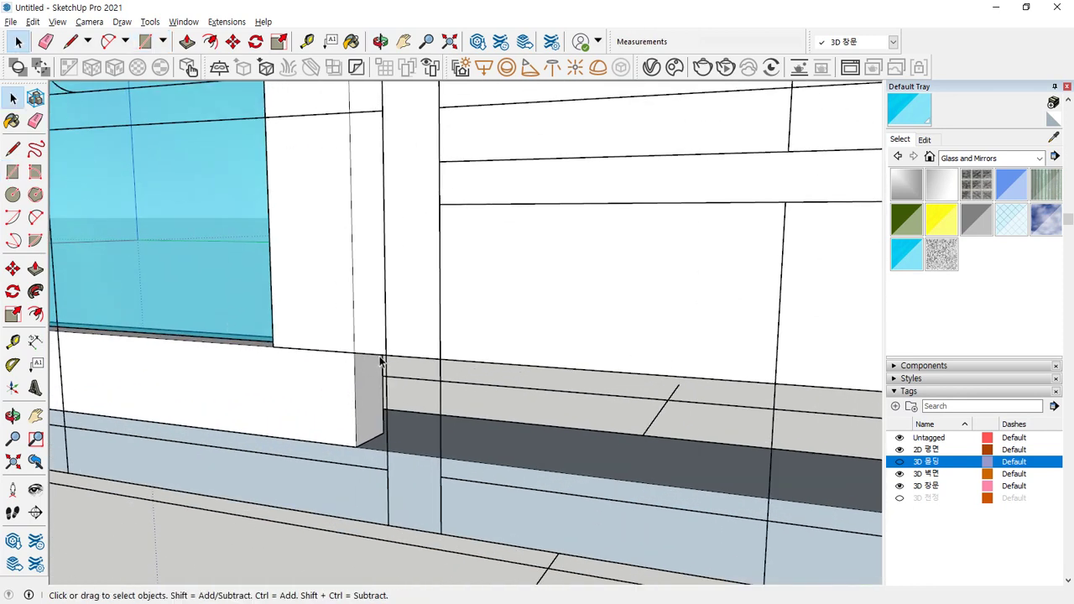
pyautogui.press('m')
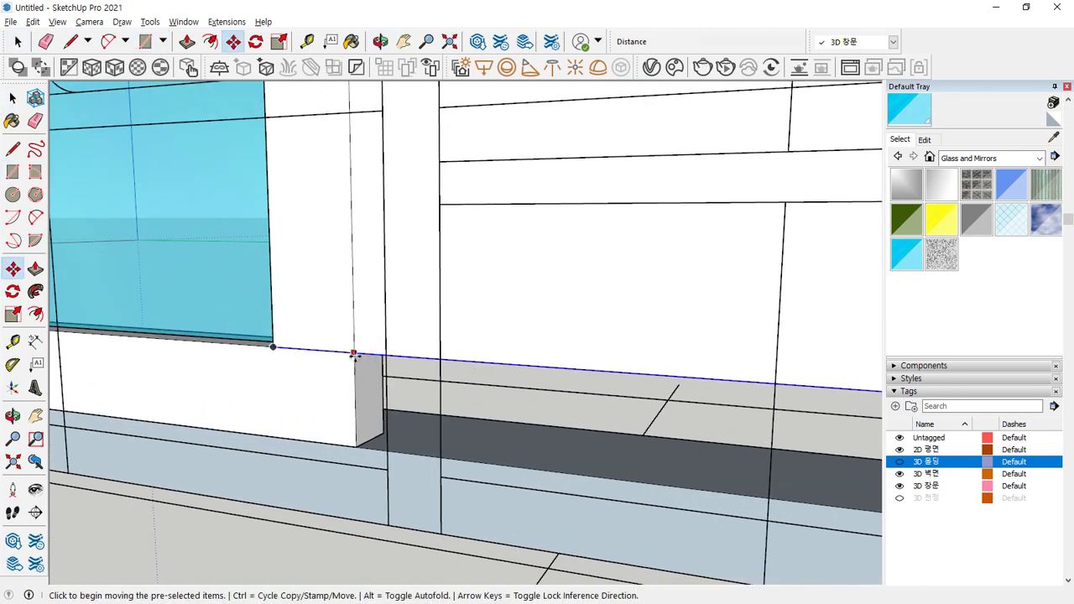
pyautogui.click(354, 355)
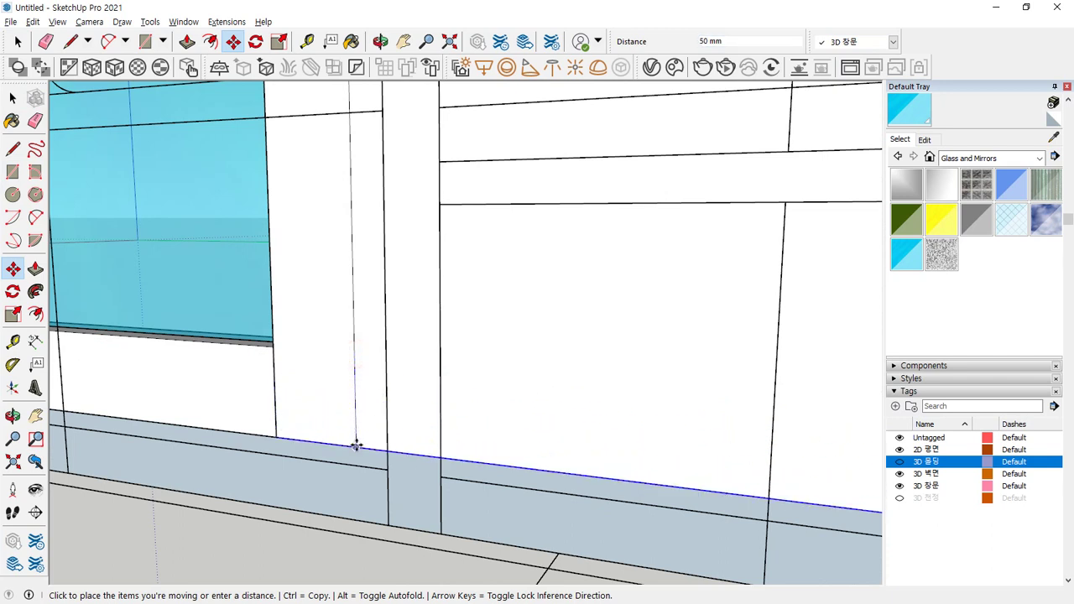
pyautogui.click(356, 444)
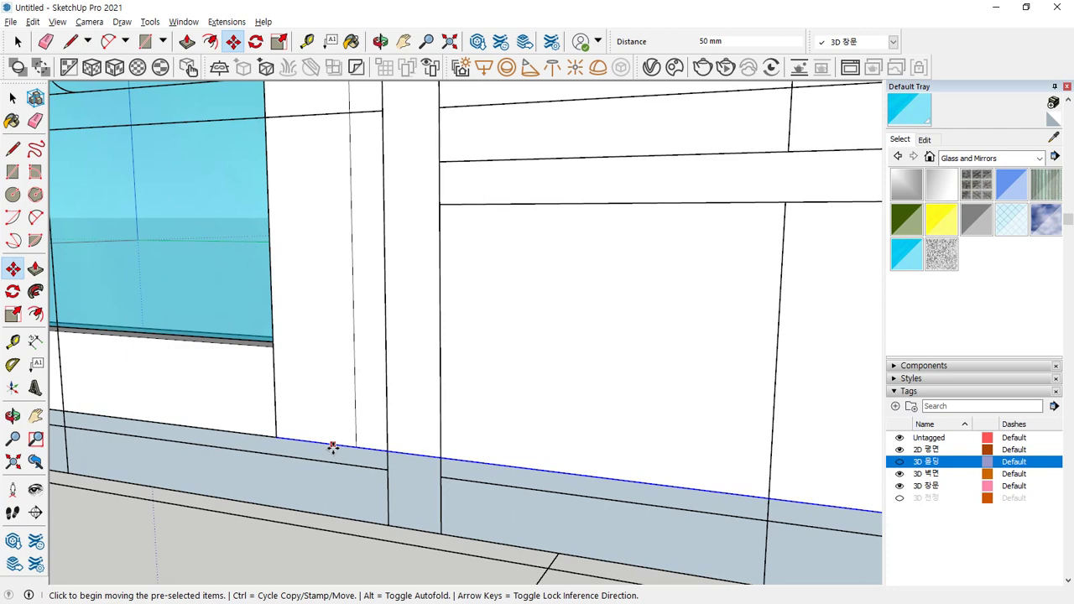
pyautogui.scroll(-8, 333, 447)
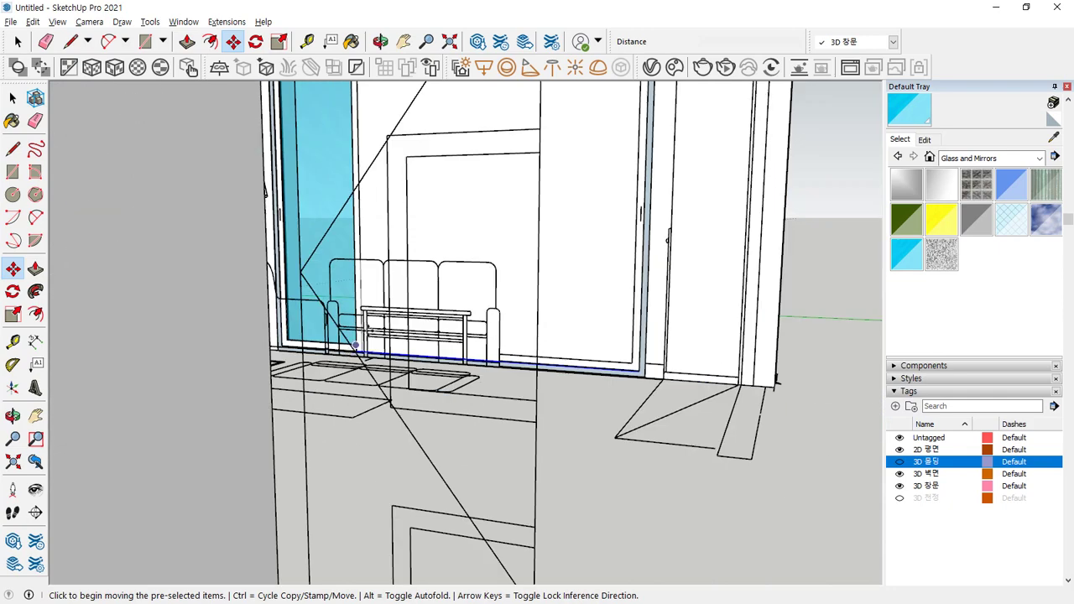
# Step: Offset the wide sash face's outline 50 mm inward to match the sash border on the underlying drawing
pyautogui.press('space')
pyautogui.scroll(5, 531, 180)
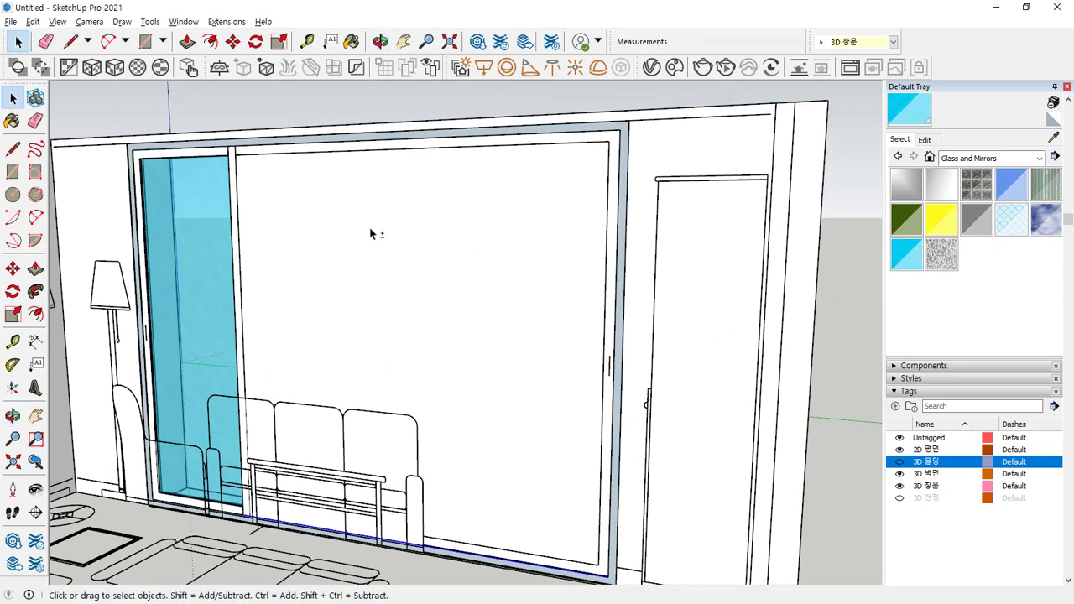
pyautogui.moveTo(229, 243)
pyautogui.mouseDown()
pyautogui.moveTo(235, 163)
pyautogui.moveTo(494, 151)
pyautogui.moveTo(621, 235)
pyautogui.moveTo(643, 521)
pyautogui.moveTo(354, 501)
pyautogui.mouseUp()
pyautogui.scroll(4, 515, 142)
pyautogui.press('f')
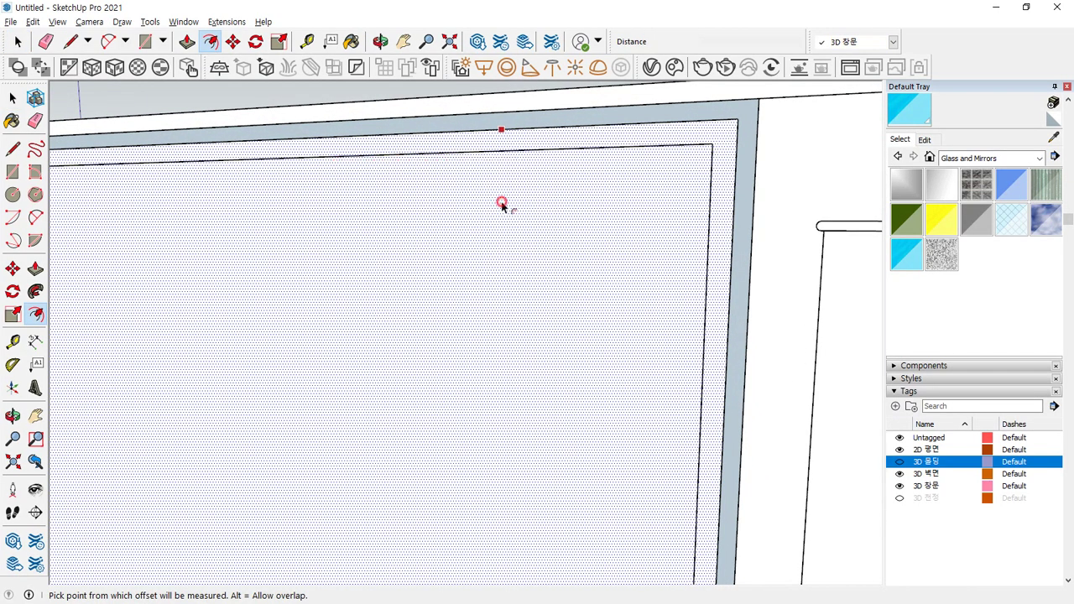
pyautogui.click(501, 204)
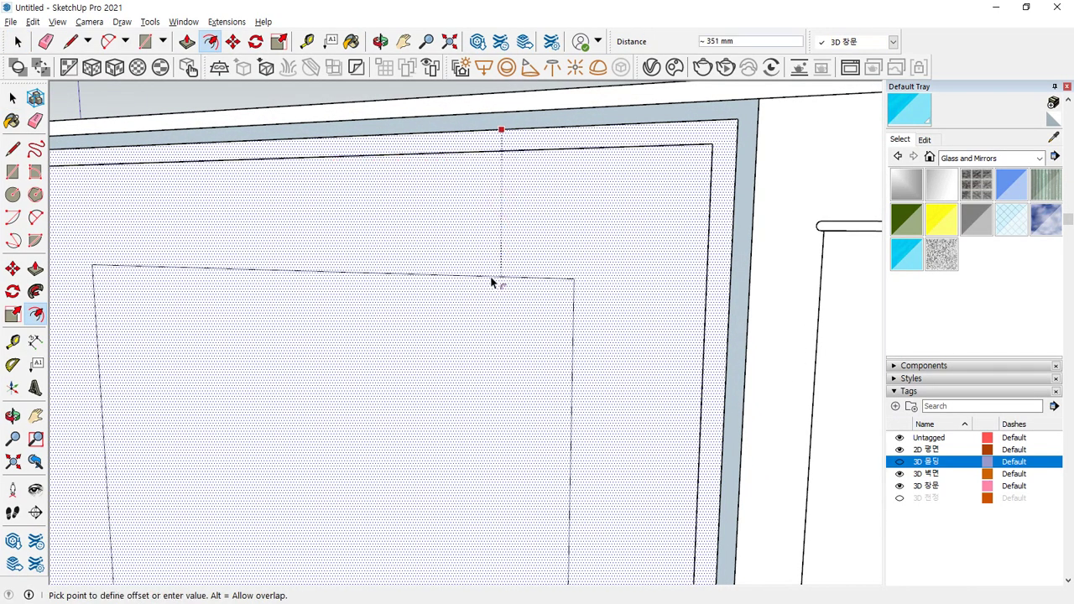
pyautogui.moveTo(487, 134)
pyautogui.mouseDown()
pyautogui.moveTo(490, 155)
pyautogui.moveTo(480, 157)
pyautogui.moveTo(540, 148)
pyautogui.mouseUp()
pyautogui.moveTo(668, 144)
pyautogui.mouseDown()
pyautogui.moveTo(695, 151)
pyautogui.moveTo(472, 171)
pyautogui.mouseUp()
pyautogui.press('Escape')
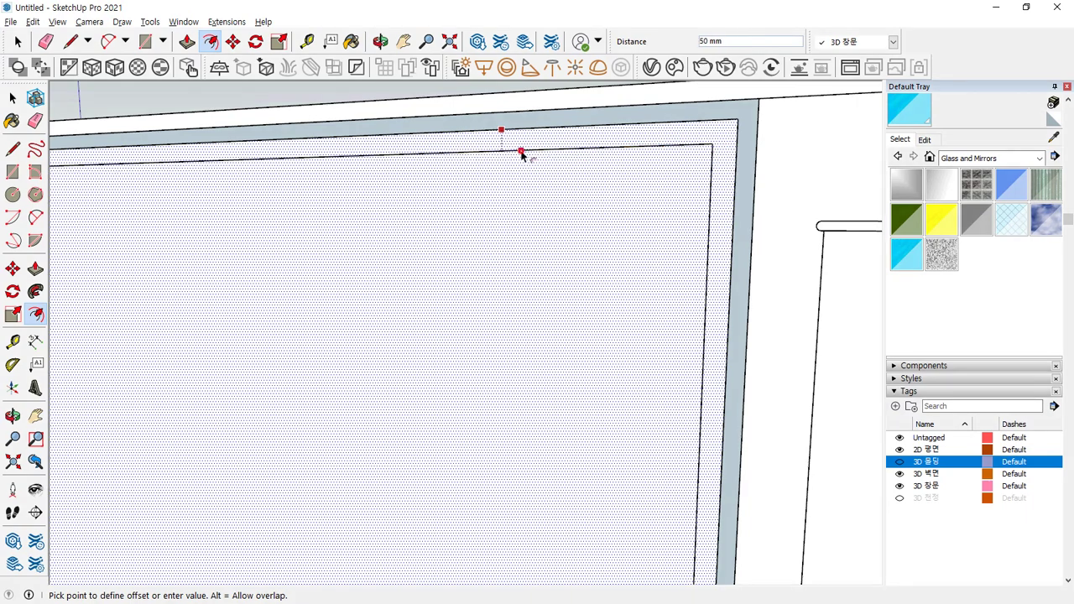
pyautogui.click(521, 153)
pyautogui.press('space')
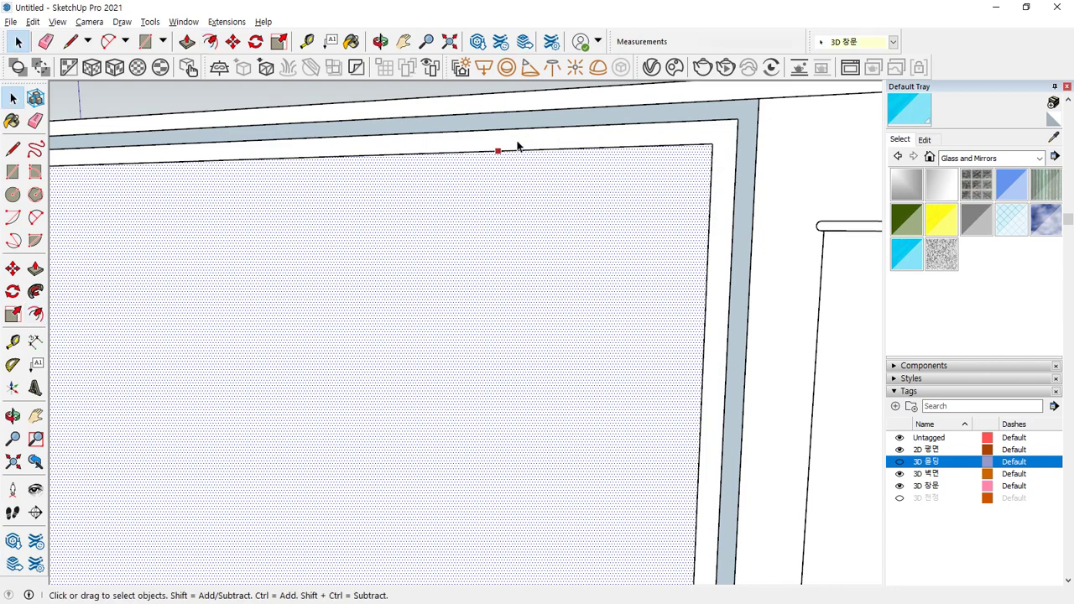
# Step: Delete the inner face of the wide sash to leave an open frame
pyautogui.click(518, 146)
pyautogui.click(518, 179)
pyautogui.press('Delete')
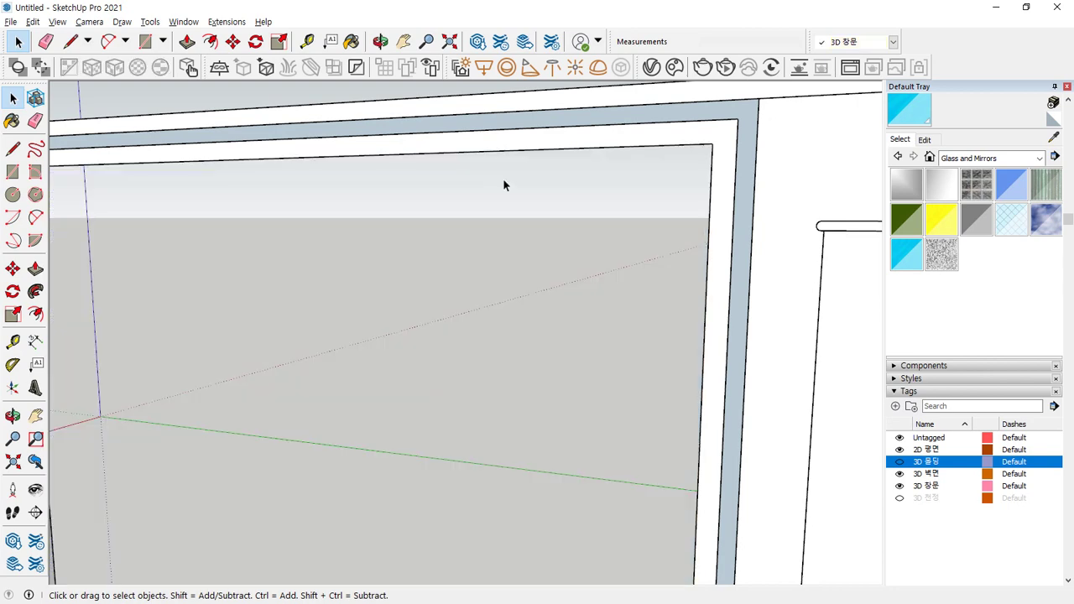
# Step: Extrude the wide sash's frame face 30 mm, working from its other side
pyautogui.scroll(-6, 503, 183)
pyautogui.moveTo(504, 185); pyautogui.dragTo(25, 244, button='middle')
pyautogui.scroll(5, 432, 112)
pyautogui.moveTo(469, 185); pyautogui.dragTo(451, 207, button='middle')
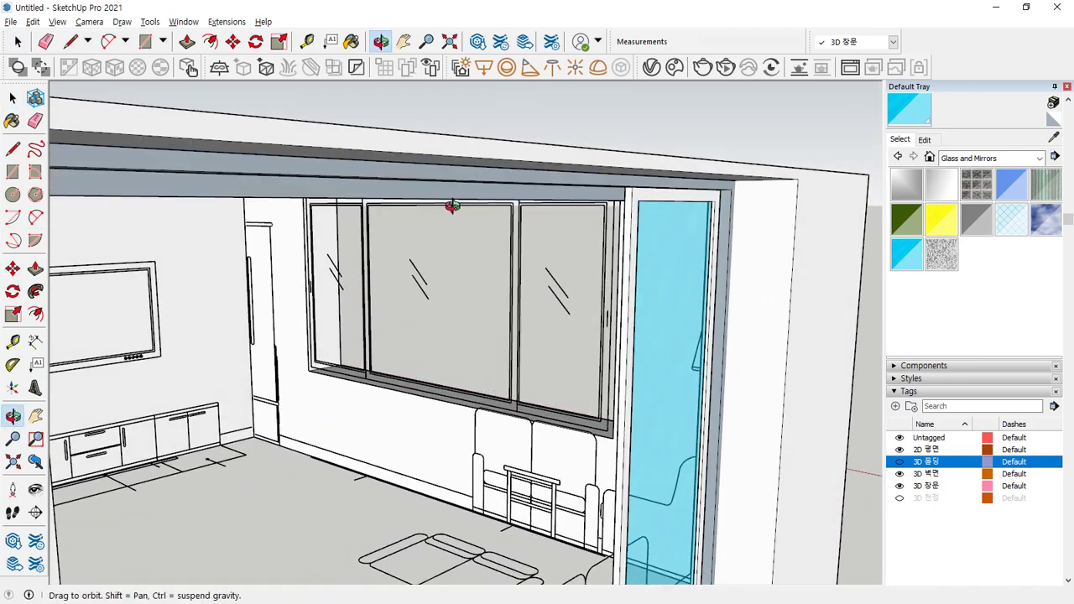
pyautogui.scroll(3, 459, 190)
pyautogui.press('p')
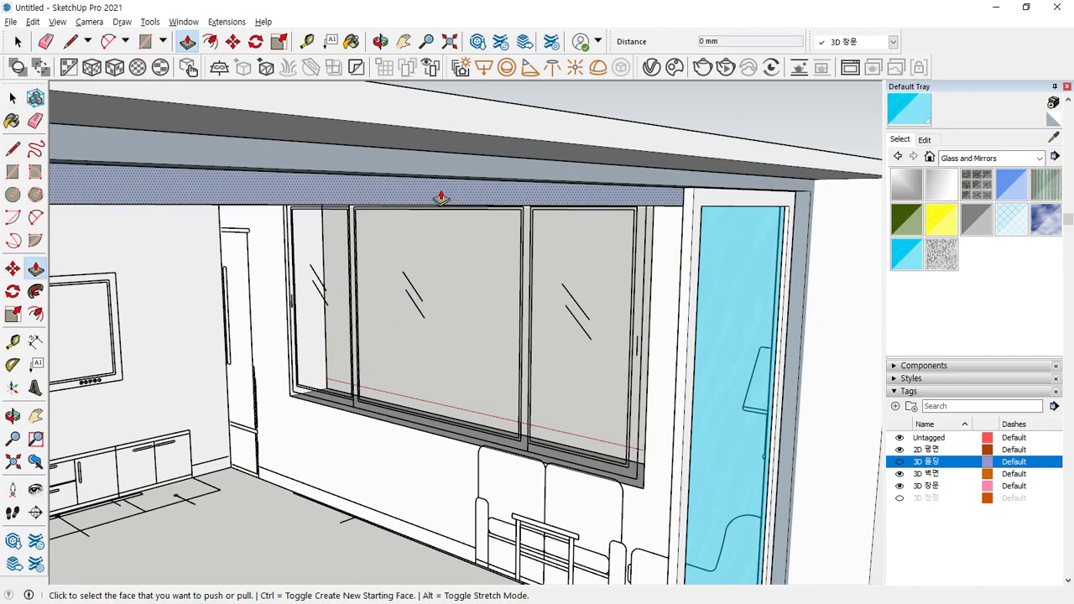
pyautogui.click(462, 196)
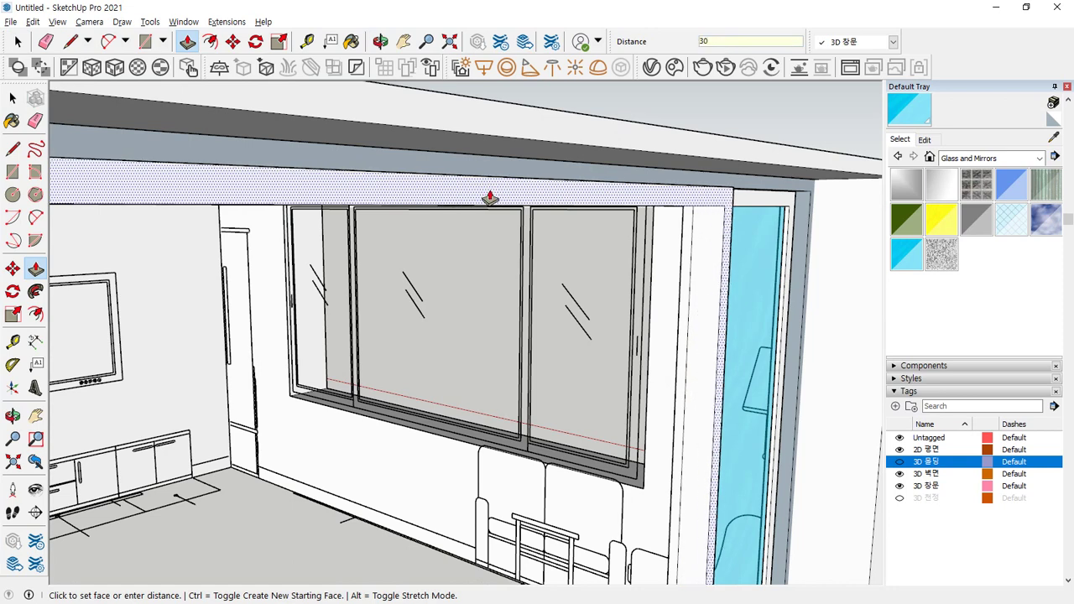
pyautogui.write('30')
pyautogui.press('Return')
# Step: Select the whole connected wide sash frame and make it a group
pyautogui.press('space')
pyautogui.click(491, 191)
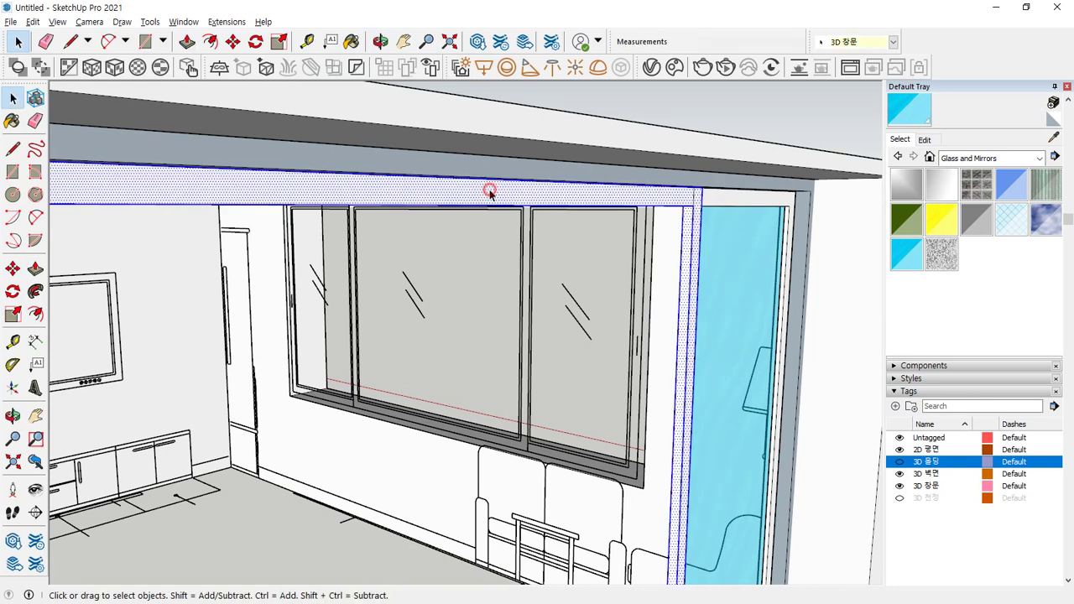
pyautogui.rightClick(490, 191)
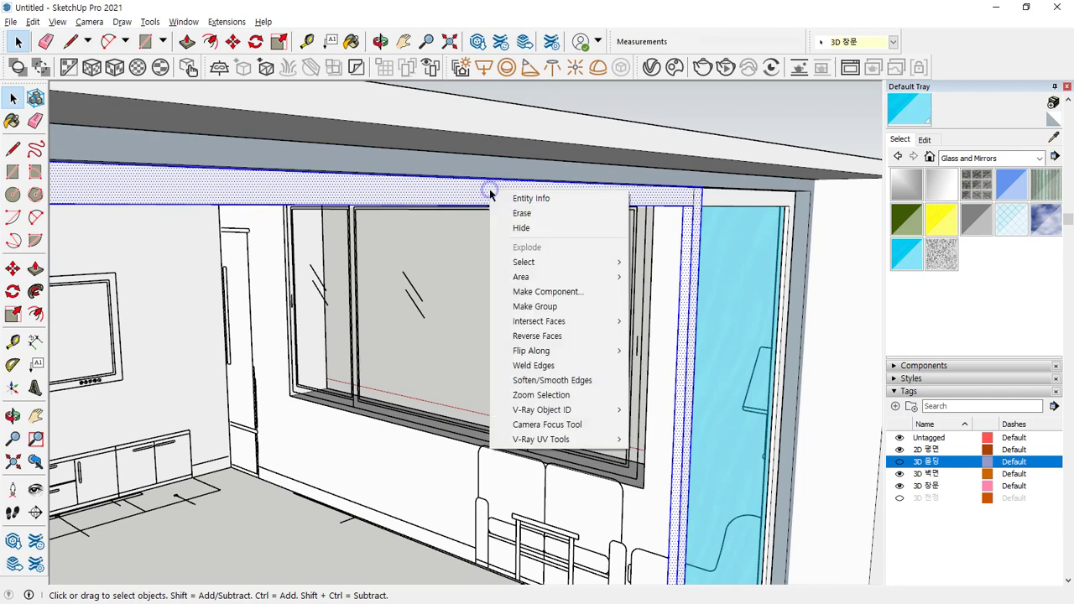
pyautogui.click(518, 307)
# Step: Hide the 3D 벽면 tag so only the door, windows and 2D linework stay in view
pyautogui.moveTo(314, 298); pyautogui.dragTo(871, 281, button='middle')
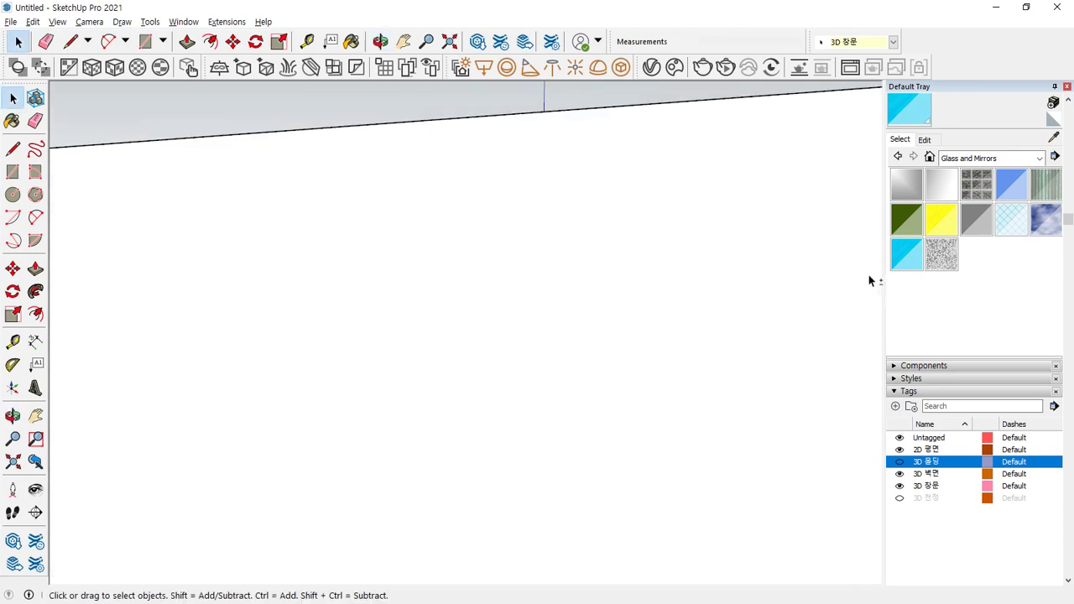
pyautogui.moveTo(588, 210); pyautogui.dragTo(538, 319, button='middle')
pyautogui.moveTo(492, 250); pyautogui.dragTo(181, 235, button='middle')
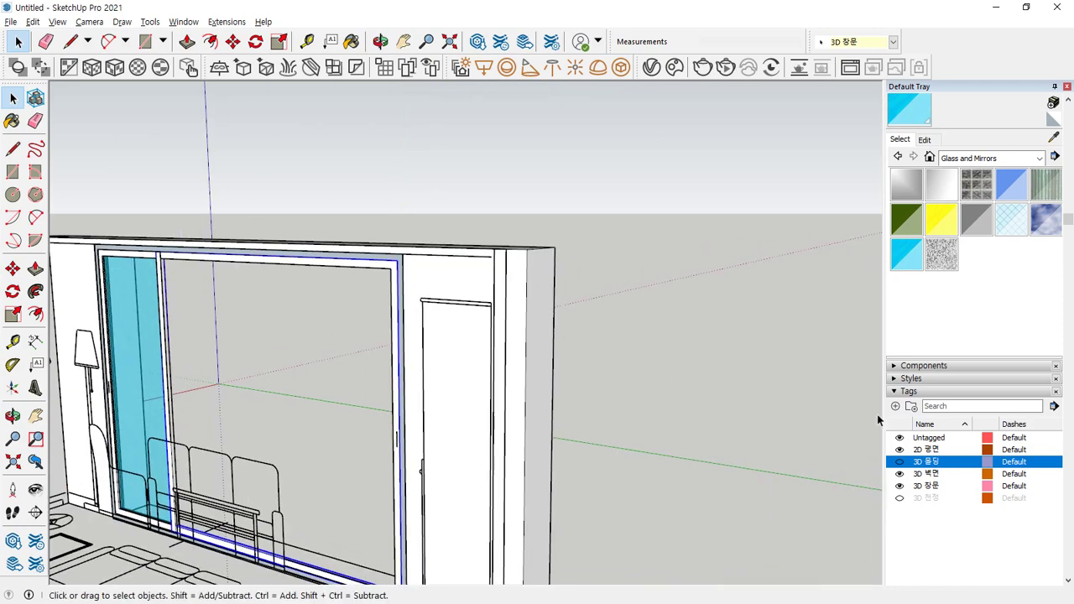
pyautogui.scroll(3, 933, 517)
pyautogui.scroll(-2, 917, 497)
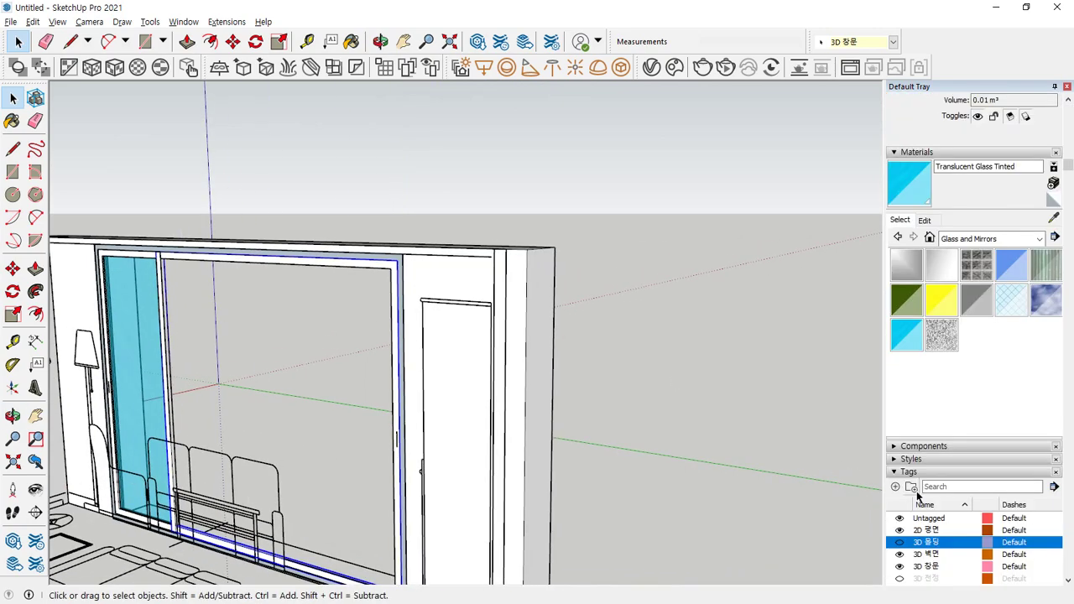
pyautogui.click(901, 554)
pyautogui.moveTo(439, 403); pyautogui.dragTo(337, 249, button='middle')
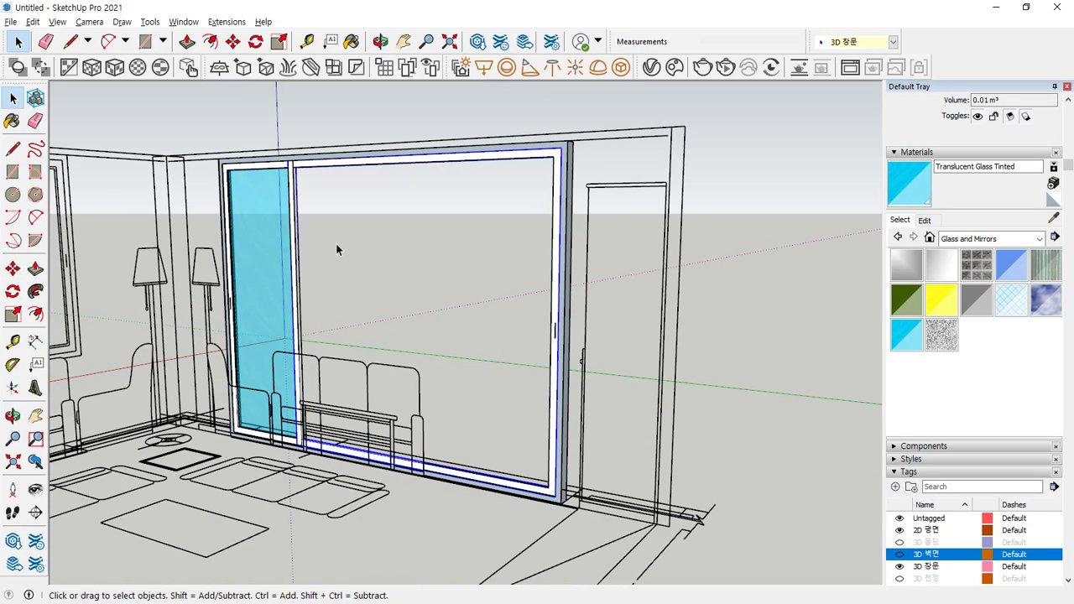
# Step: Draw a glass rectangle from the wide sash opening's upper inner corner to its diagonally opposite lower inner corner
pyautogui.scroll(5, 288, 161)
pyautogui.press('r')
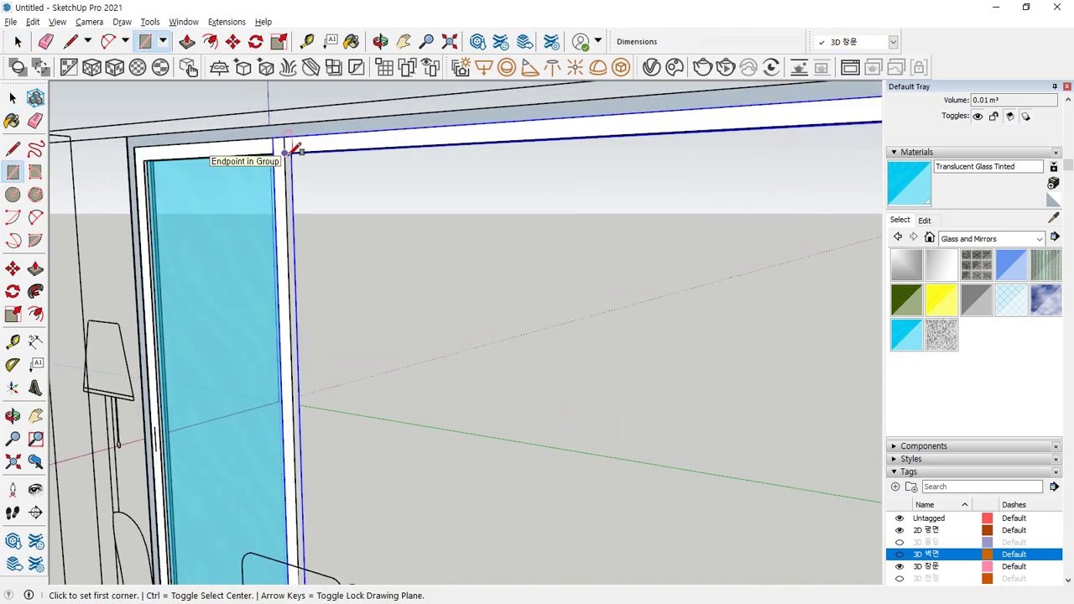
pyautogui.click(285, 153)
pyautogui.scroll(-6, 492, 360)
pyautogui.scroll(6, 587, 431)
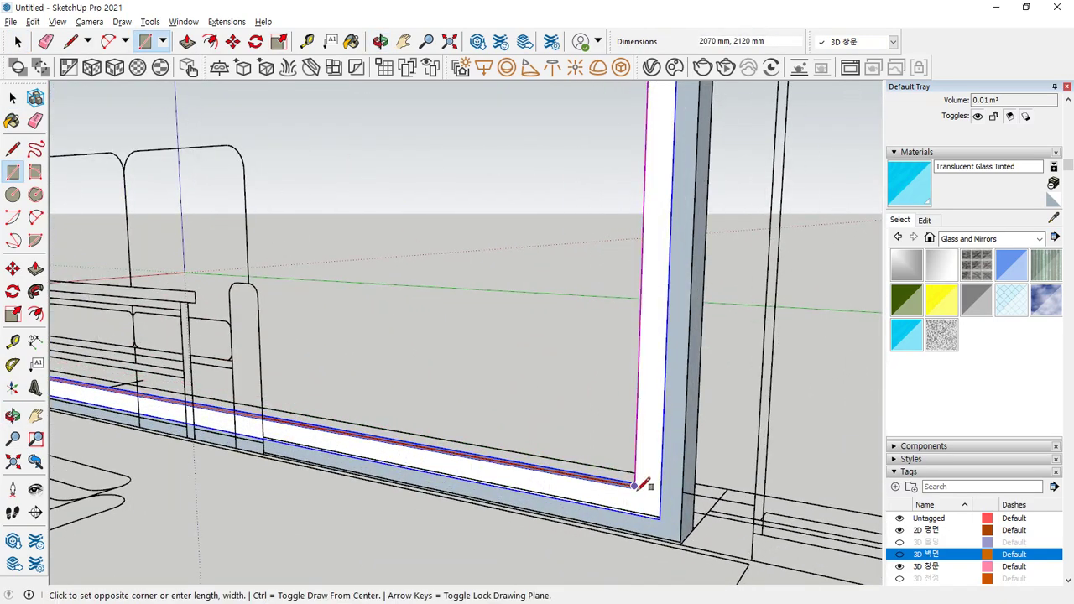
pyautogui.scroll(2, 639, 486)
pyautogui.scroll(1, 640, 484)
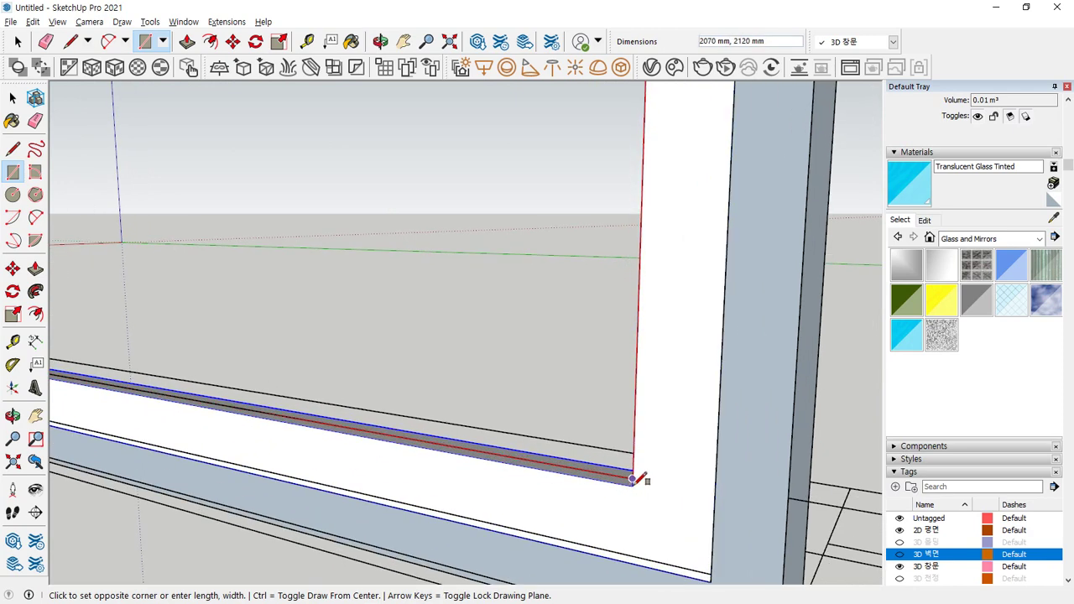
pyautogui.click(640, 485)
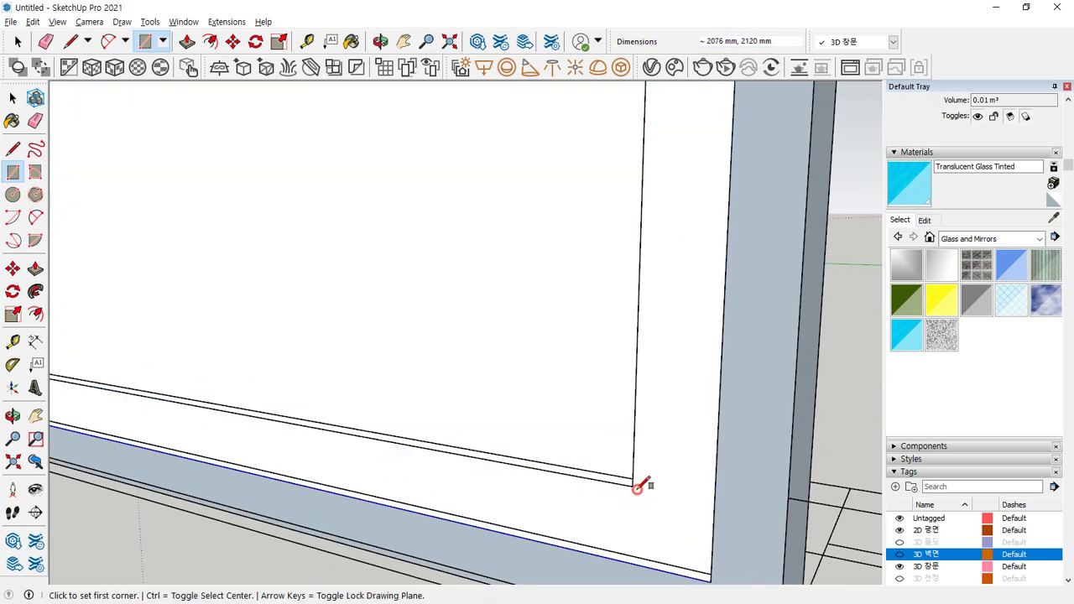
# Step: Paint the wide sash's new glass face with the Translucent Glass Tinted material
pyautogui.scroll(-3, 546, 437)
pyautogui.scroll(-5, 461, 372)
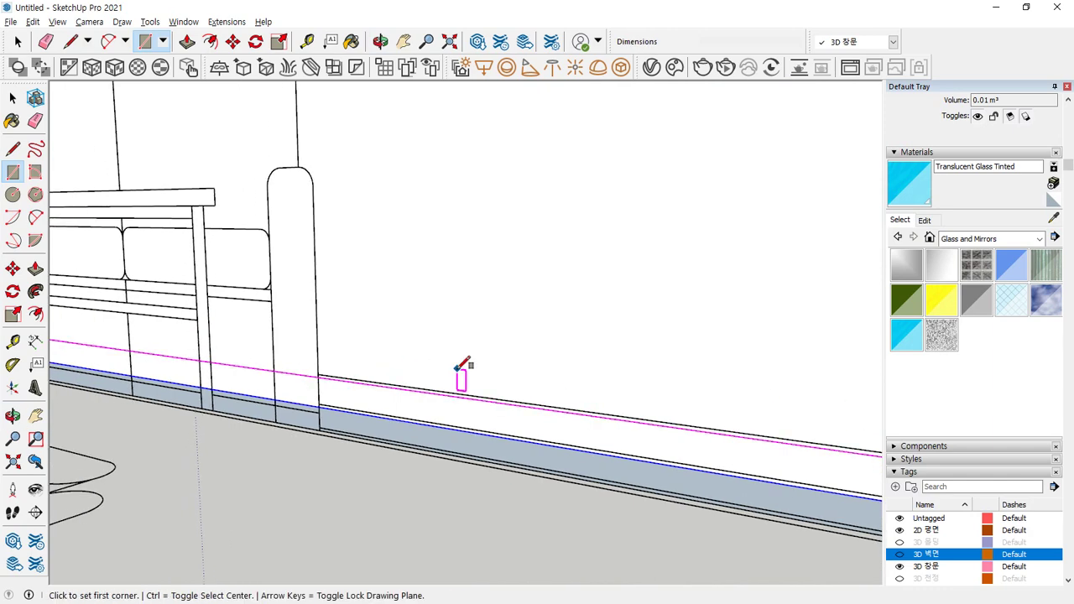
pyautogui.press('ctrl')
pyautogui.scroll(-2, 517, 345)
pyautogui.press('space')
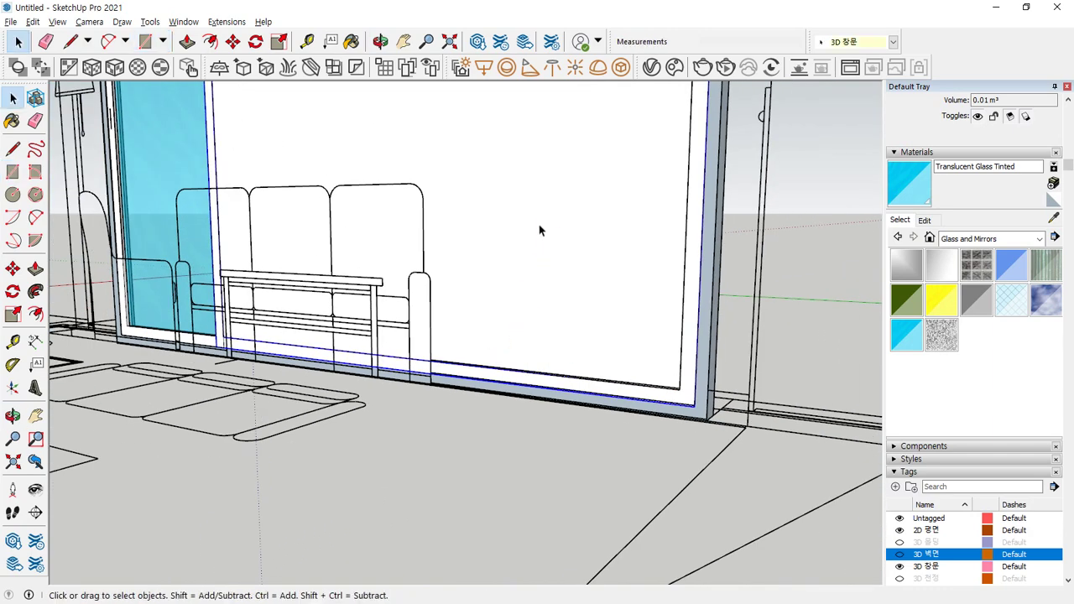
pyautogui.click(535, 210)
pyautogui.click(905, 333)
pyautogui.click(602, 260)
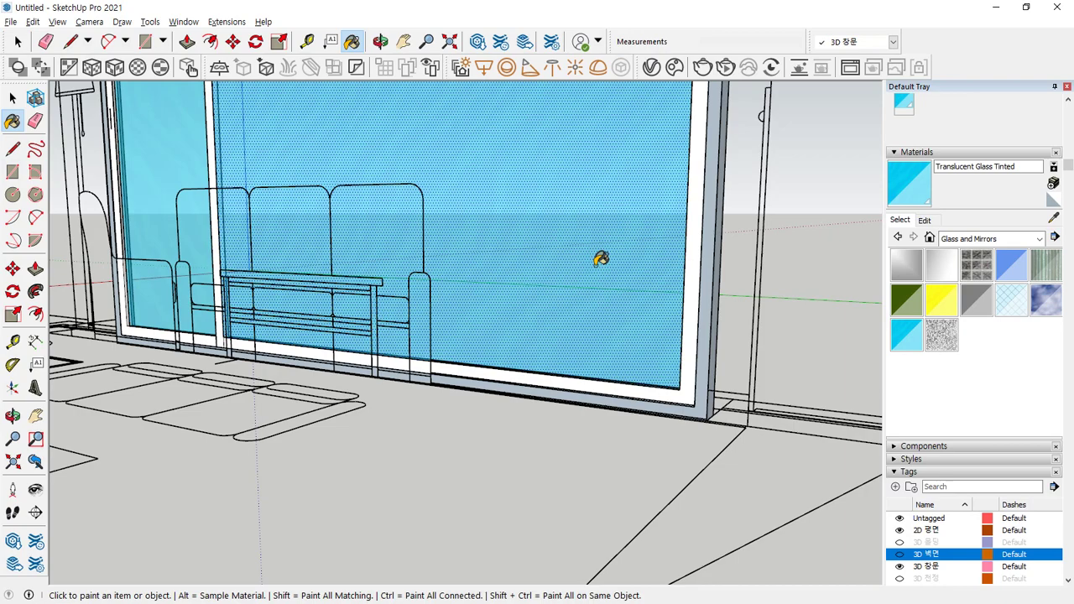
# Step: Move the glass face 15 mm from the wide sash's inner corner to the middle of the frame's depth
pyautogui.moveTo(602, 260)
pyautogui.mouseDown(button='middle')
pyautogui.moveTo(427, 338)
pyautogui.moveTo(370, 267)
pyautogui.mouseUp(button='middle')
pyautogui.scroll(2, 369, 267)
pyautogui.scroll(5, 250, 207)
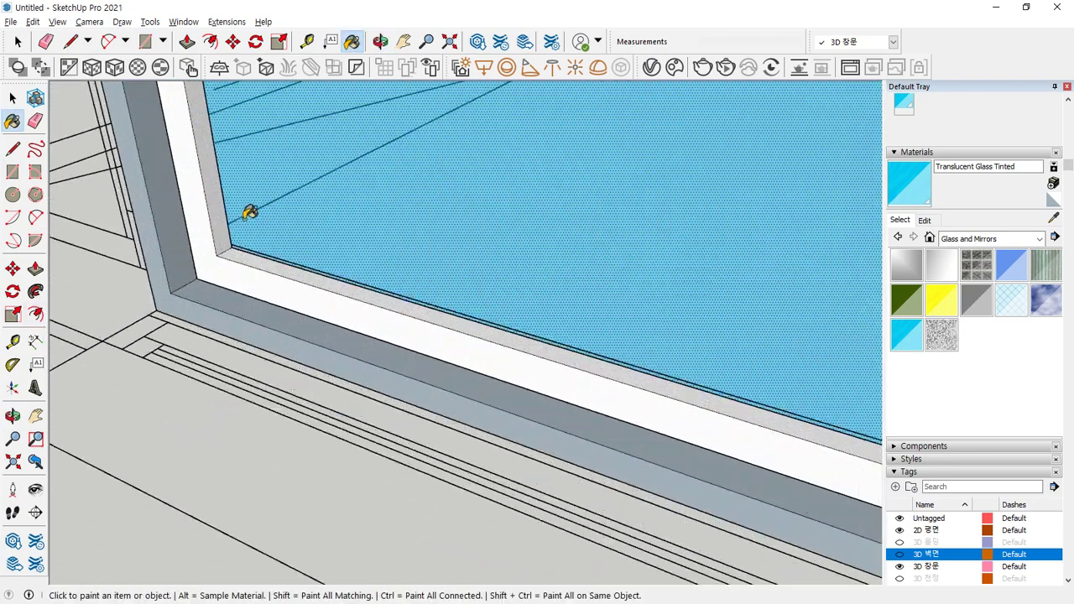
pyautogui.scroll(2, 235, 252)
pyautogui.press('space')
pyautogui.press('m')
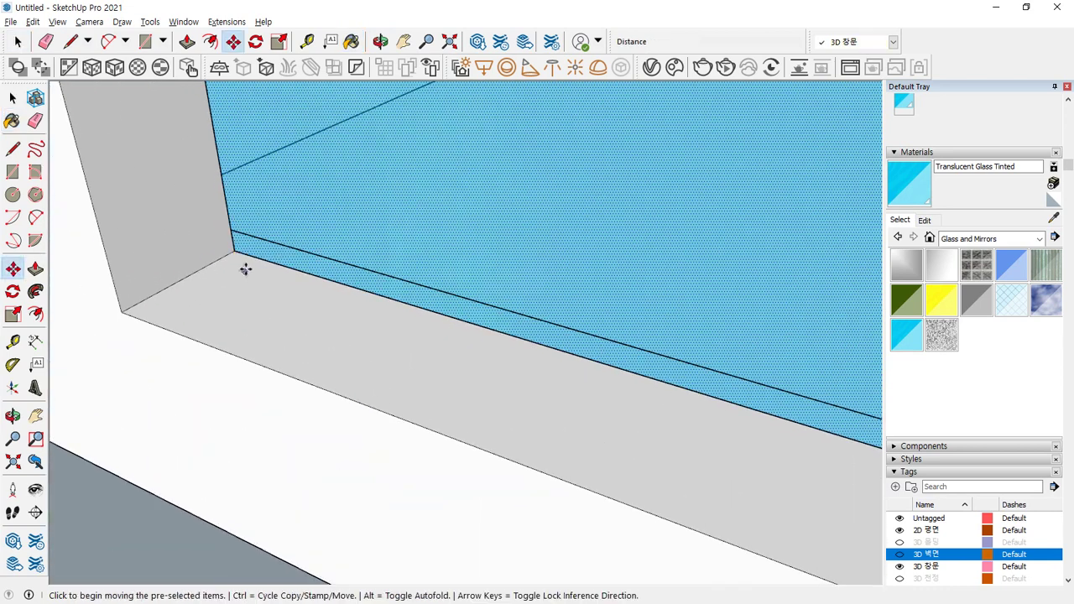
pyautogui.click(235, 252)
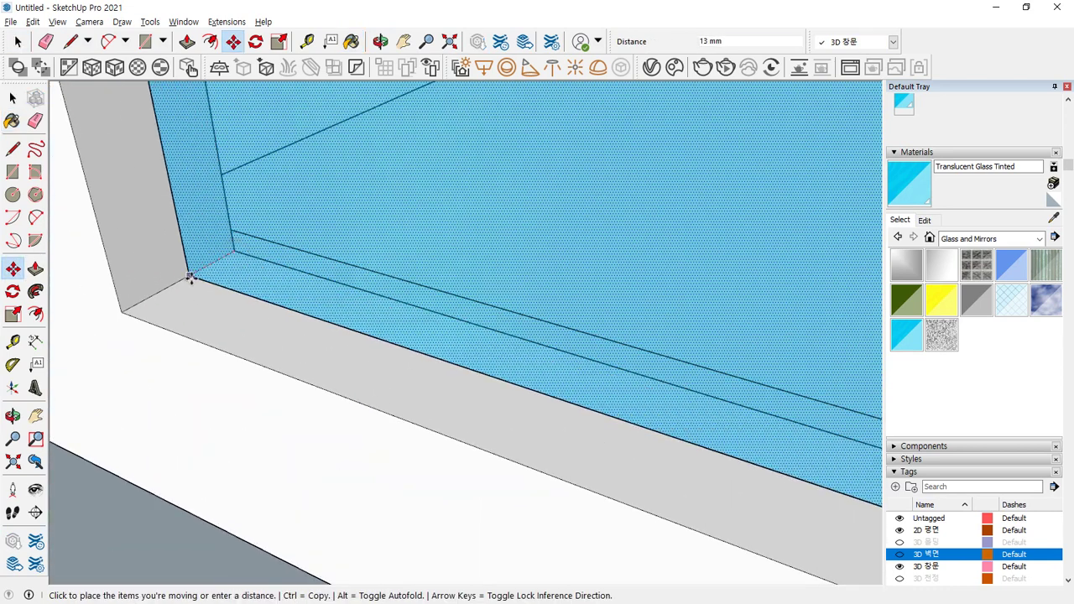
pyautogui.click(181, 282)
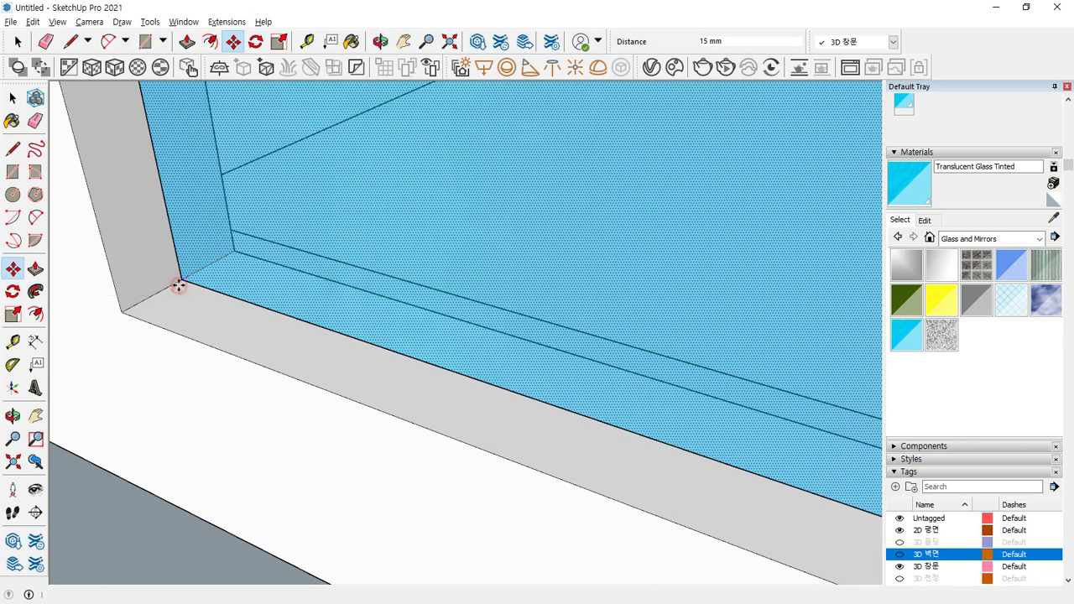
pyautogui.press('space')
# Step: Add the wide sash frame to the glass selection and combine both into one group
pyautogui.moveTo(382, 219)
pyautogui.mouseDown()
pyautogui.moveTo(393, 178)
pyautogui.moveTo(408, 215)
pyautogui.mouseUp()
pyautogui.moveTo(168, 374)
pyautogui.mouseDown()
pyautogui.moveTo(186, 393)
pyautogui.moveTo(209, 371)
pyautogui.mouseUp()
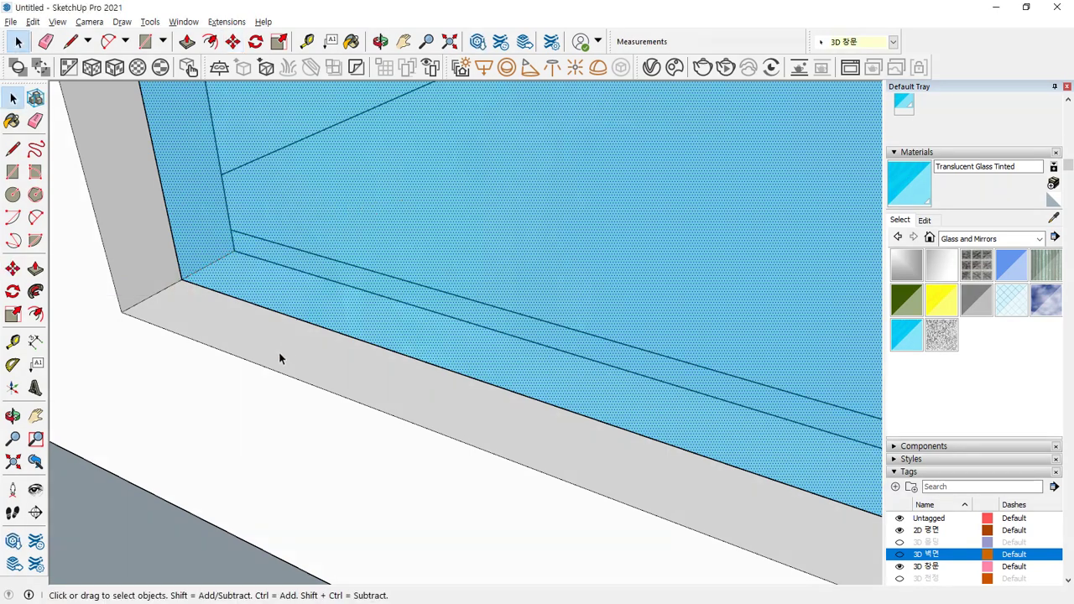
pyautogui.click(279, 354)
pyautogui.rightClick(298, 349)
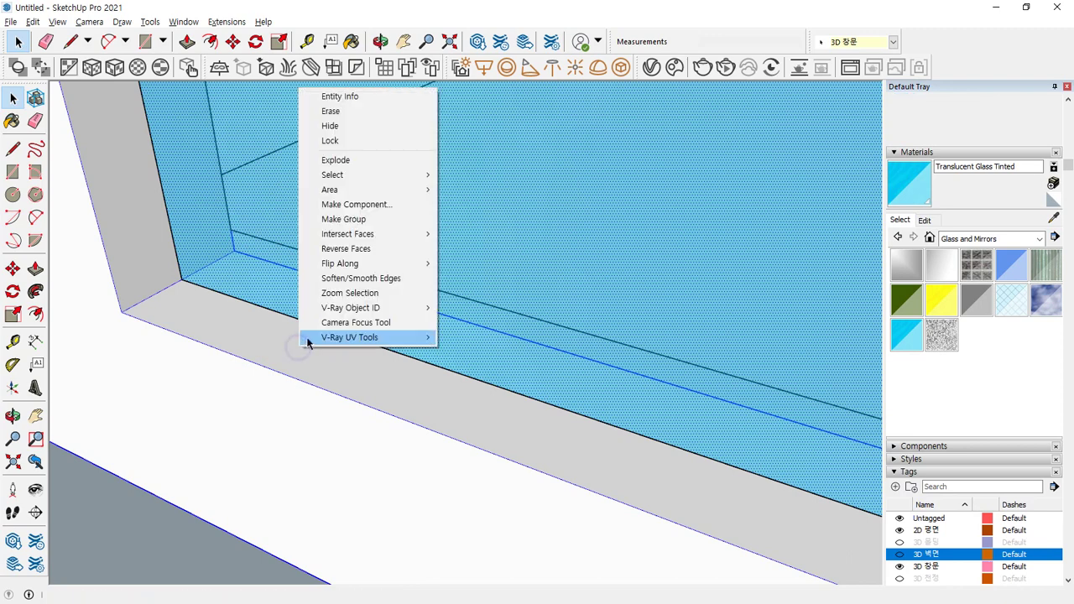
pyautogui.click(352, 220)
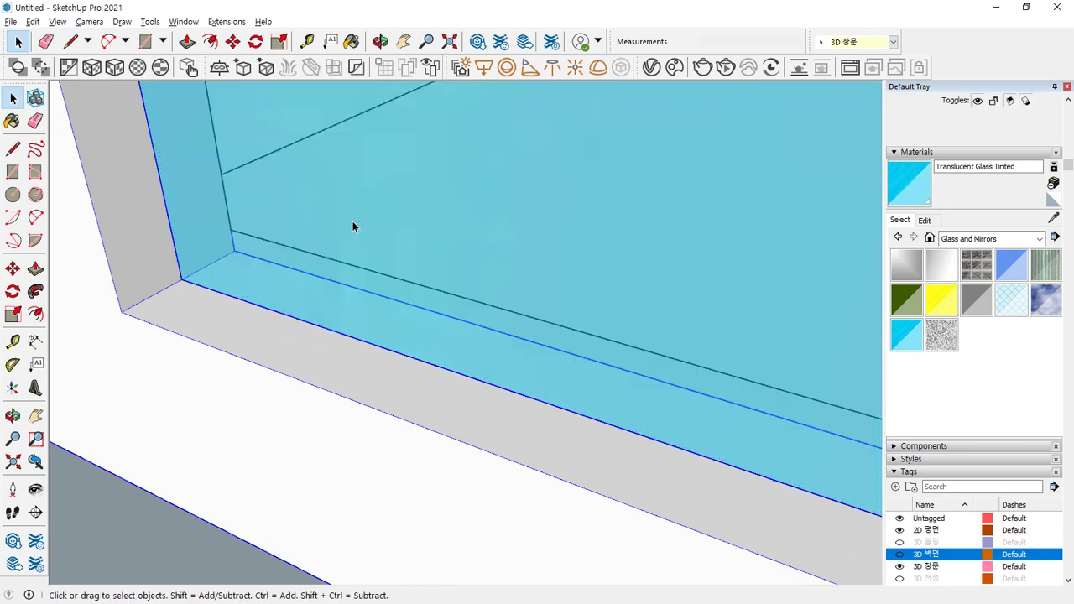
pyautogui.scroll(-10, 353, 226)
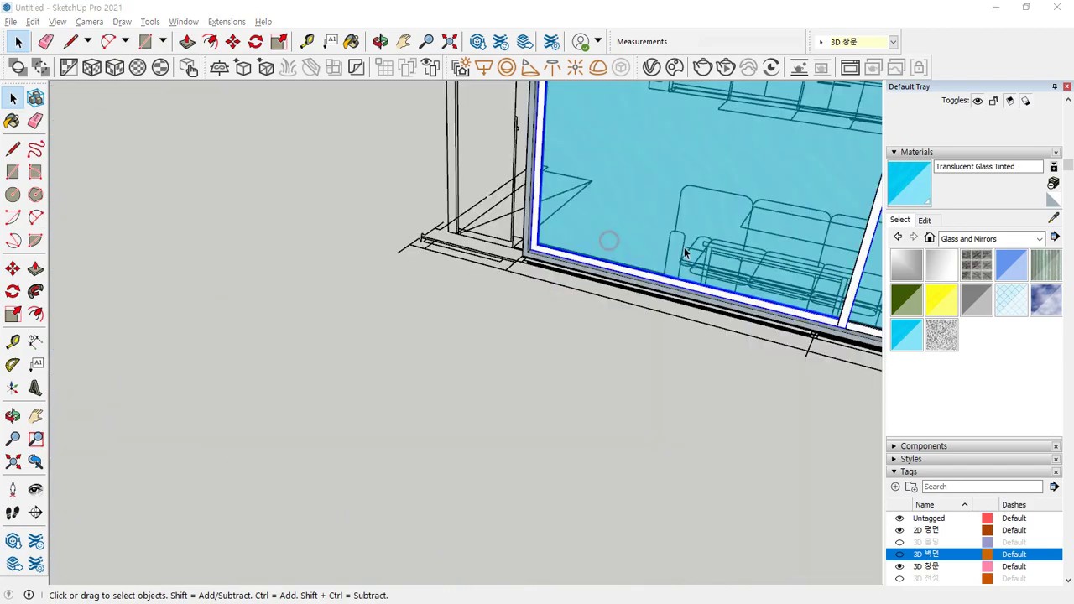
# Step: Examine the sash and frame outline in the floor plan beside the outer frame's lower corner at the narrow sash's end
pyautogui.moveTo(684, 252); pyautogui.dragTo(378, 303, button='middle')
pyautogui.scroll(10, 662, 293)
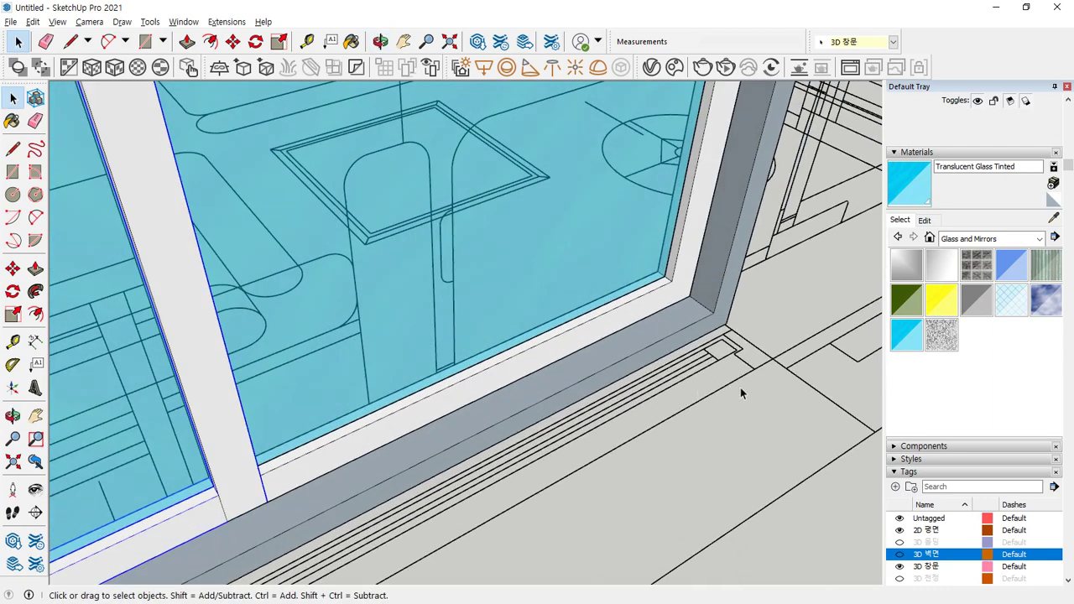
pyautogui.scroll(4, 741, 393)
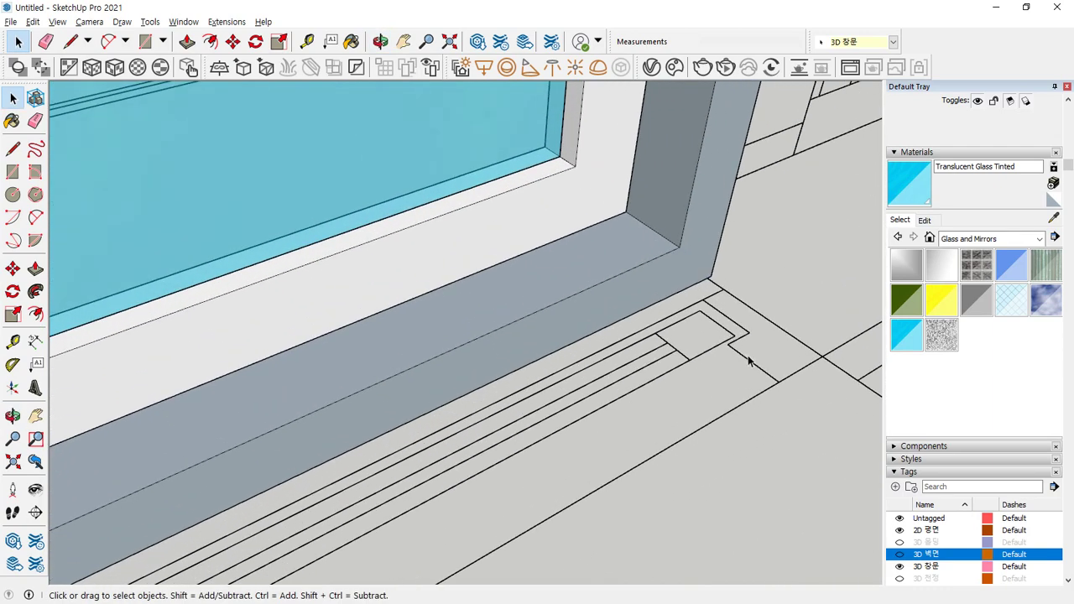
pyautogui.press('e')
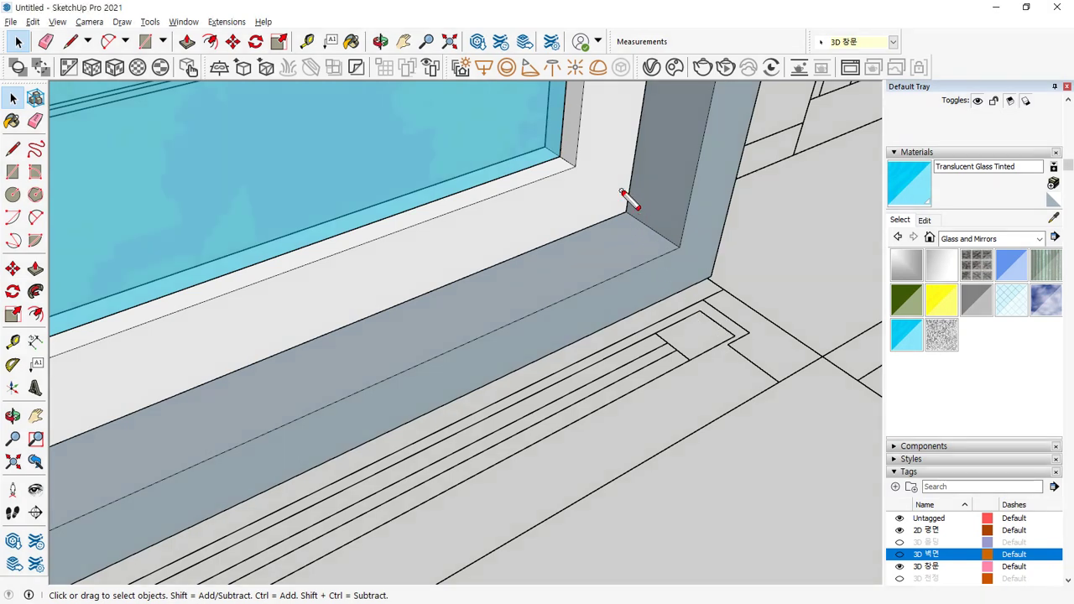
pyautogui.moveTo(625, 216); pyautogui.dragTo(646, 223)
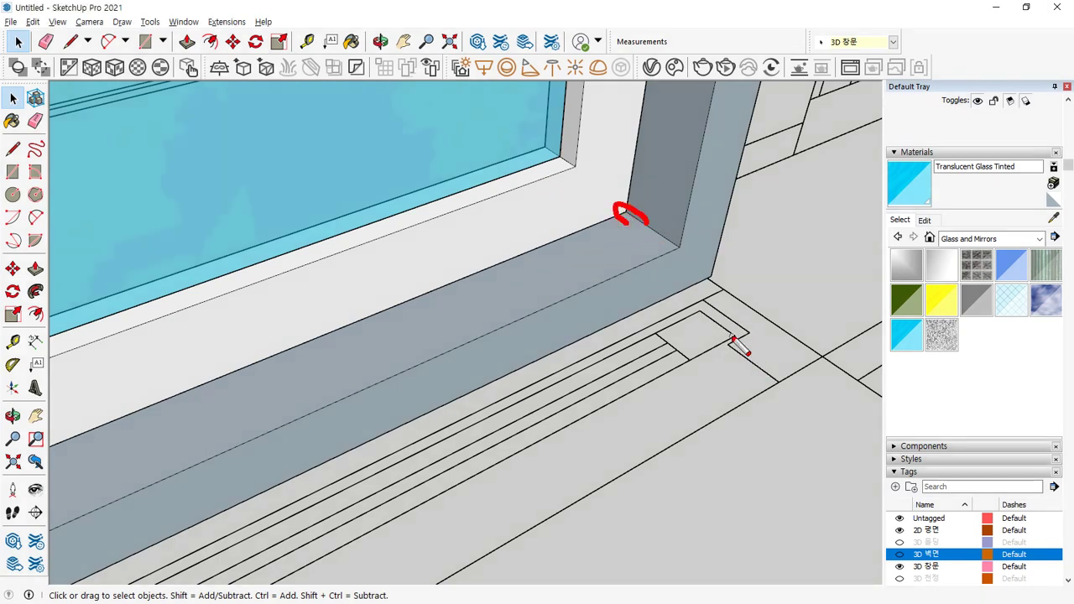
pyautogui.moveTo(727, 334); pyautogui.dragTo(735, 342)
pyautogui.moveTo(720, 294)
pyautogui.mouseDown()
pyautogui.moveTo(826, 294)
pyautogui.moveTo(795, 351)
pyautogui.moveTo(829, 372)
pyautogui.mouseUp()
pyautogui.moveTo(775, 312); pyautogui.dragTo(737, 335)
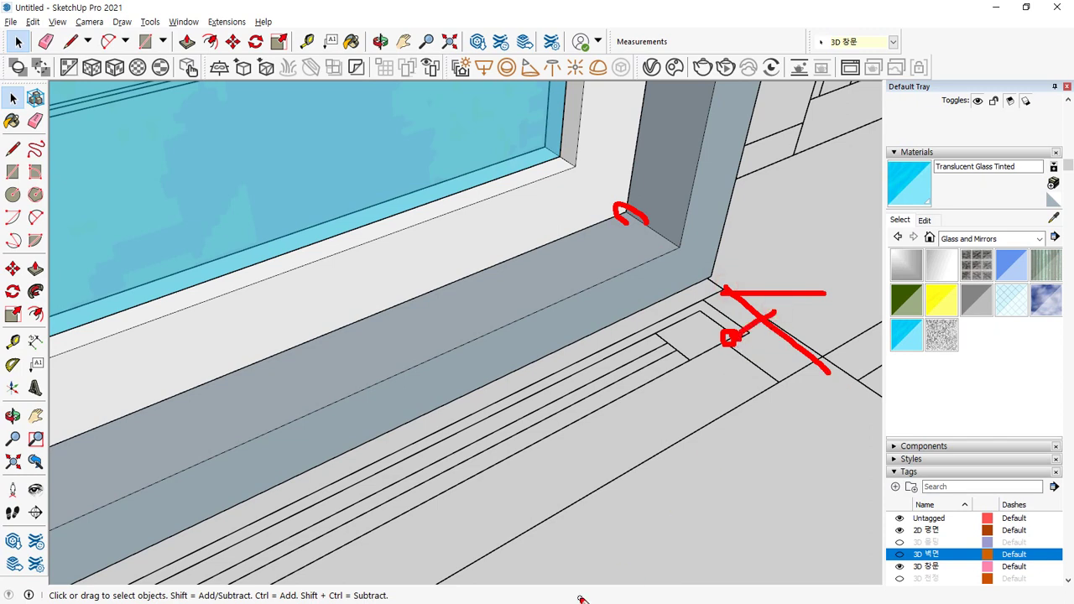
pyautogui.press('Escape')
pyautogui.scroll(3, 731, 346)
pyautogui.hotkey('ctrl', 'alt', 'd')
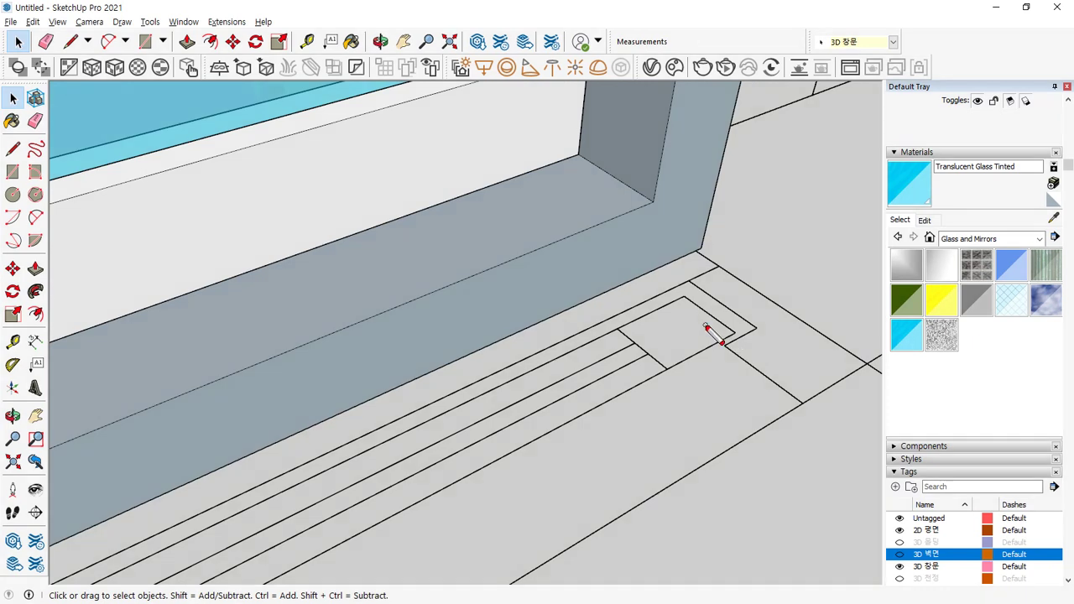
pyautogui.moveTo(707, 328); pyautogui.dragTo(702, 329)
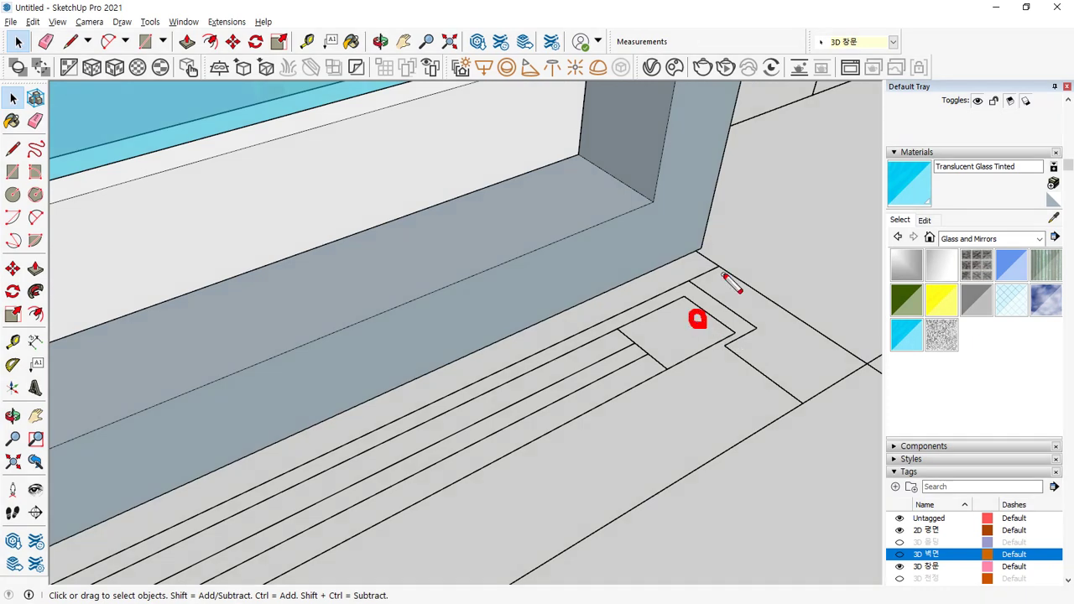
pyautogui.moveTo(720, 272)
pyautogui.mouseDown()
pyautogui.moveTo(799, 332)
pyautogui.moveTo(824, 380)
pyautogui.moveTo(761, 360)
pyautogui.moveTo(762, 335)
pyautogui.moveTo(680, 280)
pyautogui.mouseUp()
pyautogui.moveTo(688, 325); pyautogui.dragTo(674, 331)
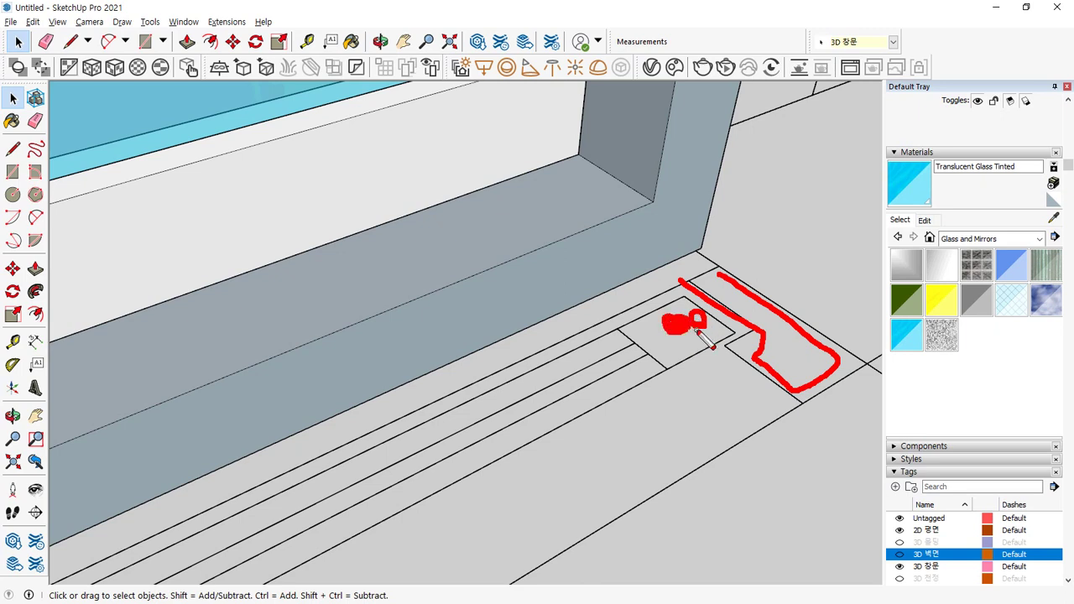
pyautogui.press('e')
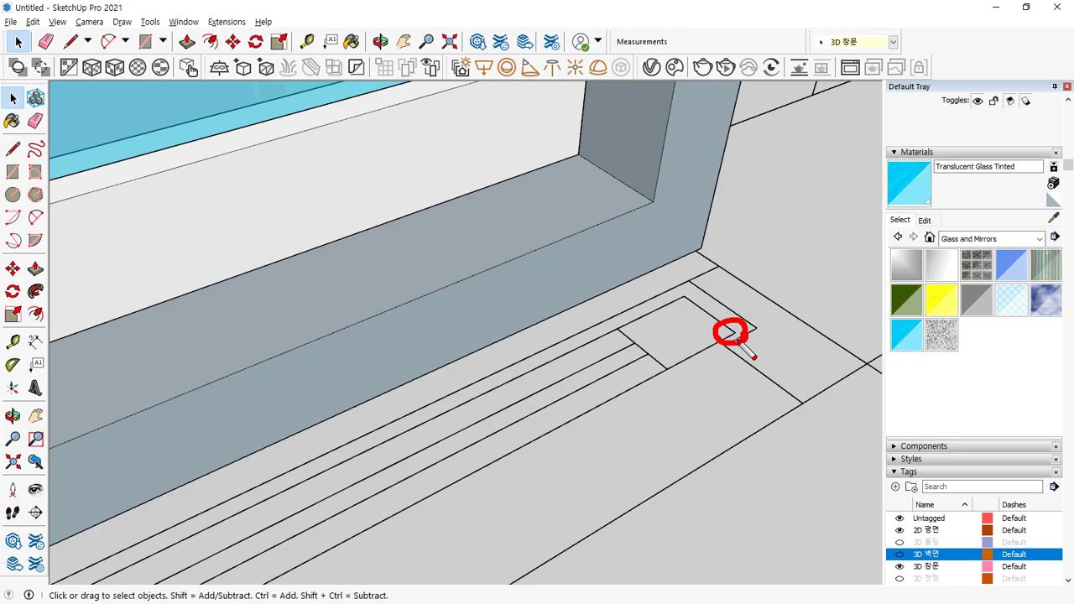
# Step: Examine the floor plan's sash and frame outline beside the outer frame's lower corner at the wide sash's end
pyautogui.scroll(-4, 680, 356)
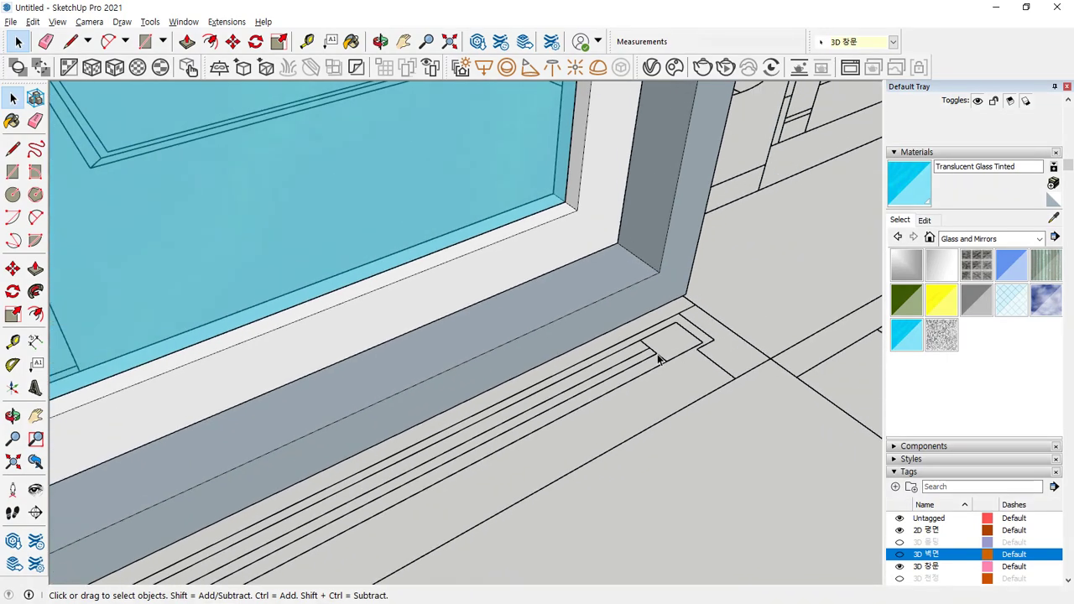
pyautogui.moveTo(657, 355); pyautogui.dragTo(628, 287, button='middle')
pyautogui.scroll(-3, 604, 307)
pyautogui.scroll(-2, 580, 329)
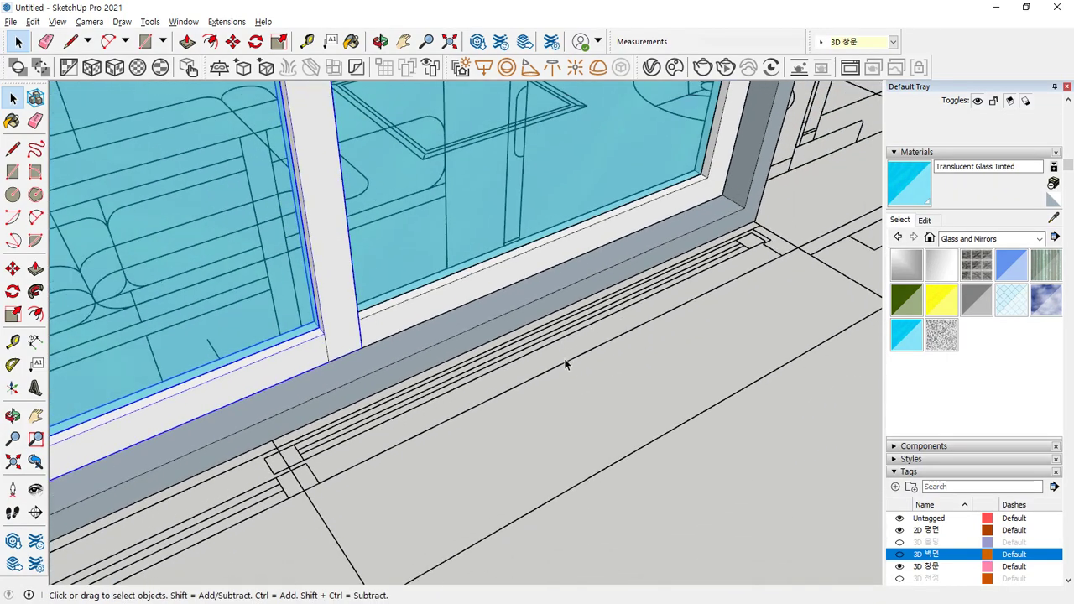
pyautogui.moveTo(566, 364); pyautogui.dragTo(336, 376, button='middle')
pyautogui.scroll(-3, 277, 343)
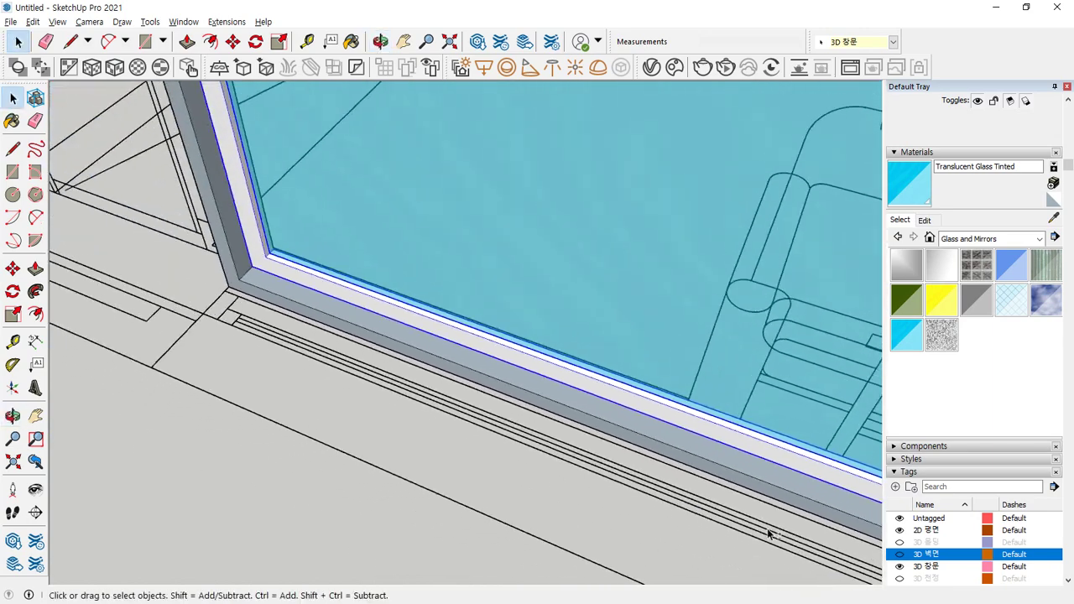
pyautogui.scroll(4, 241, 318)
pyautogui.scroll(1, 241, 318)
pyautogui.press('e')
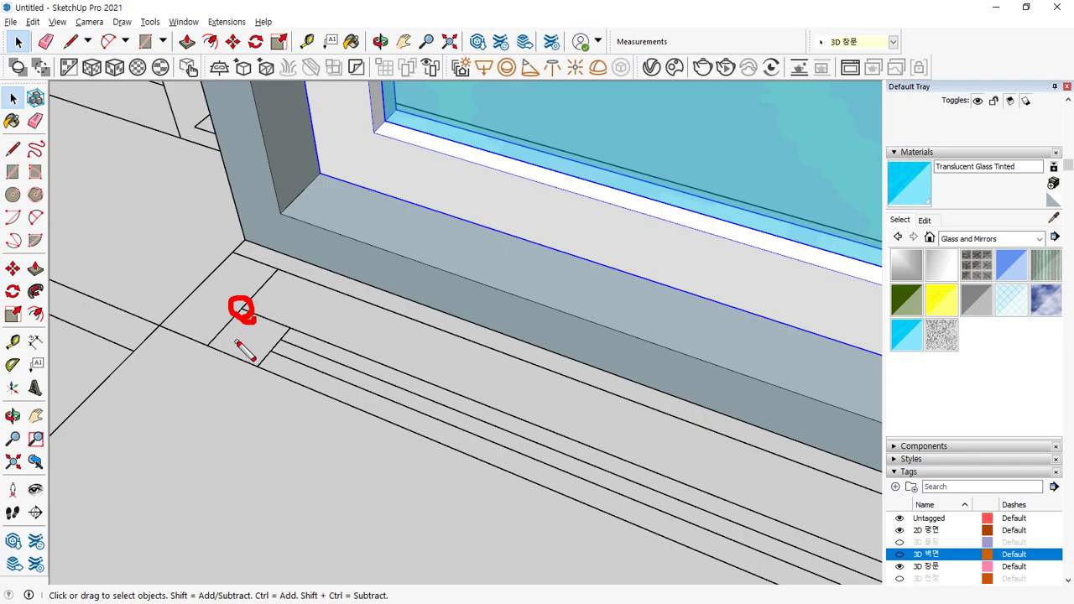
# Step: Select the narrow sash group and move it by its lower outer corner 96 mm out of the frame toward the room
pyautogui.scroll(-6, 240, 340)
pyautogui.moveTo(309, 344); pyautogui.dragTo(563, 323, button='middle')
pyautogui.scroll(6, 642, 346)
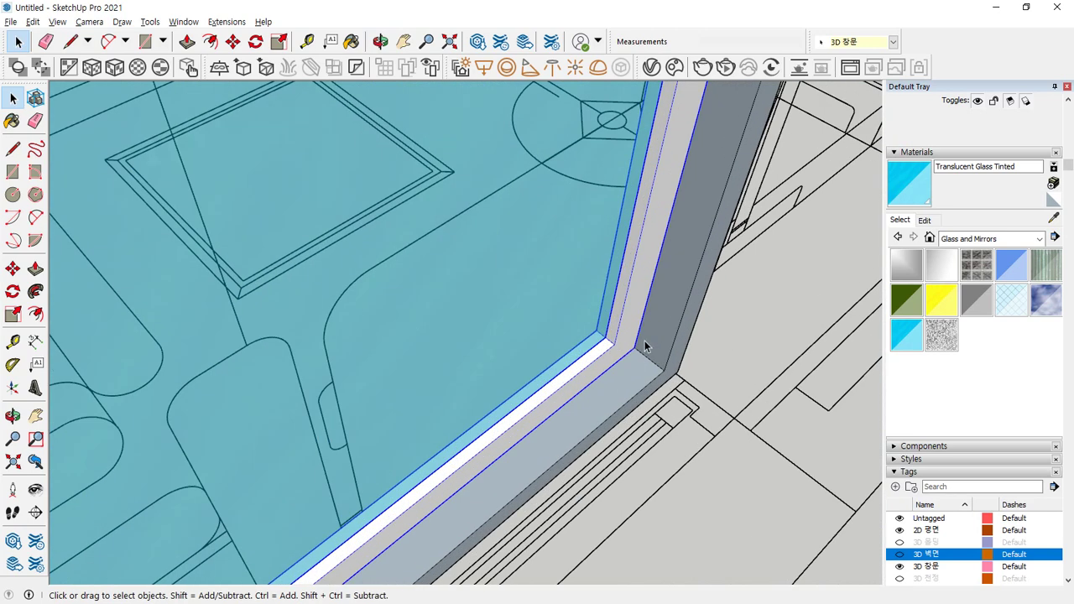
pyautogui.scroll(3, 645, 346)
pyautogui.press('m')
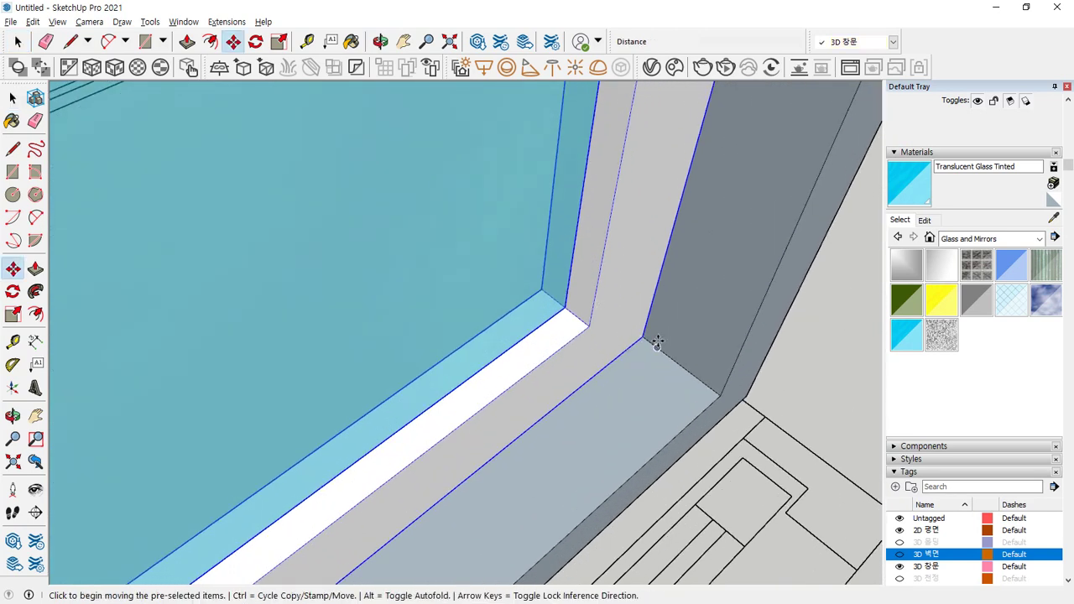
pyautogui.click(642, 338)
pyautogui.click(511, 245)
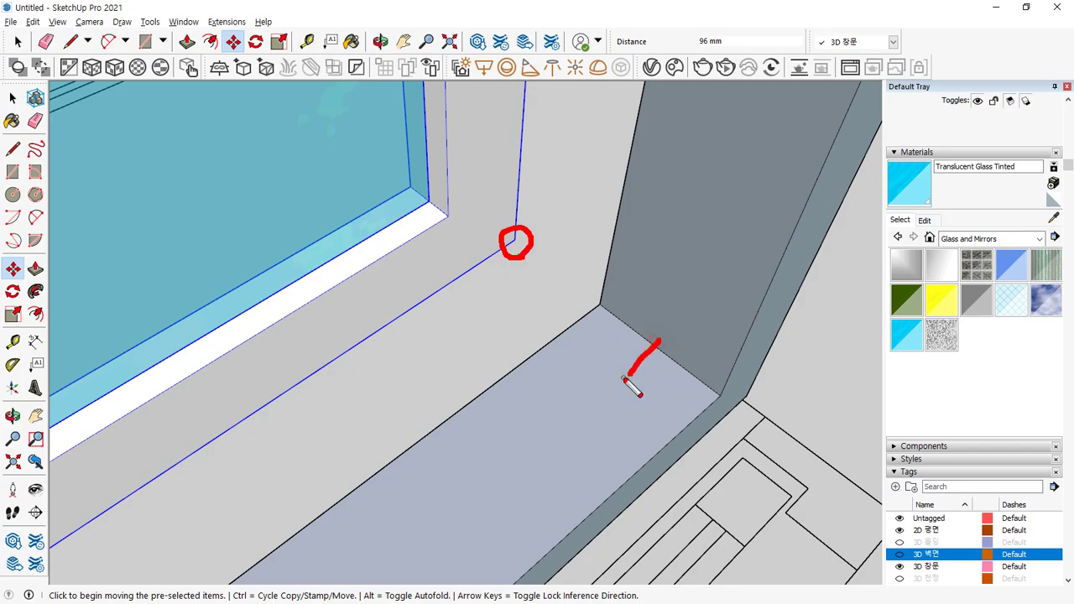
pyautogui.press('ctrl')
# Step: Select the wide sash group and move it by its lower outer corner 109 mm out of the frame, away from the room
pyautogui.moveTo(631, 387); pyautogui.dragTo(470, 277, button='middle')
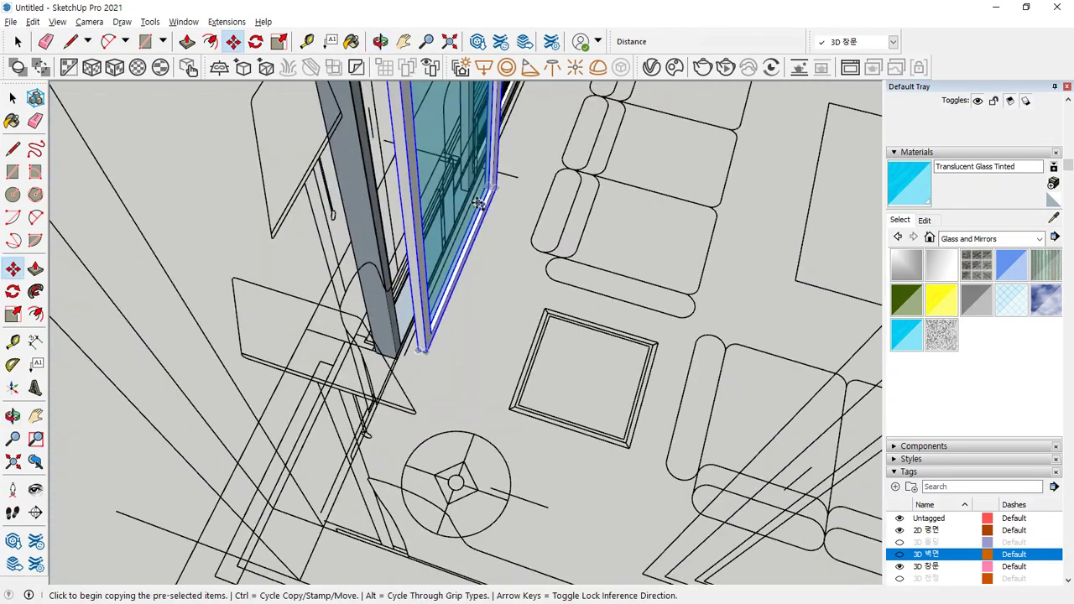
pyautogui.scroll(8, 408, 156)
pyautogui.press('space')
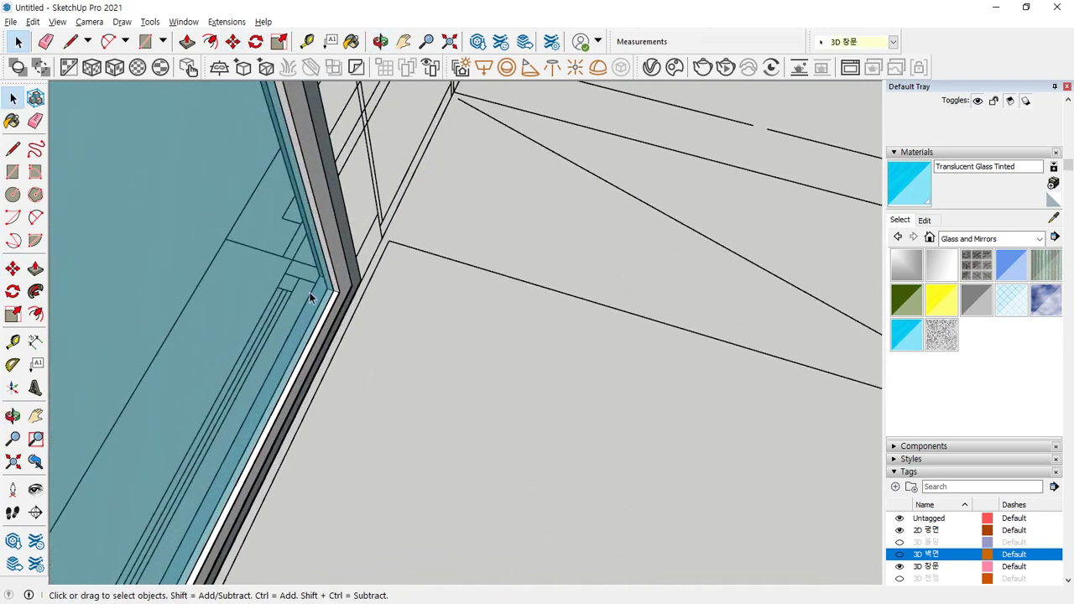
pyautogui.click(315, 298)
pyautogui.scroll(2, 353, 289)
pyautogui.press('m')
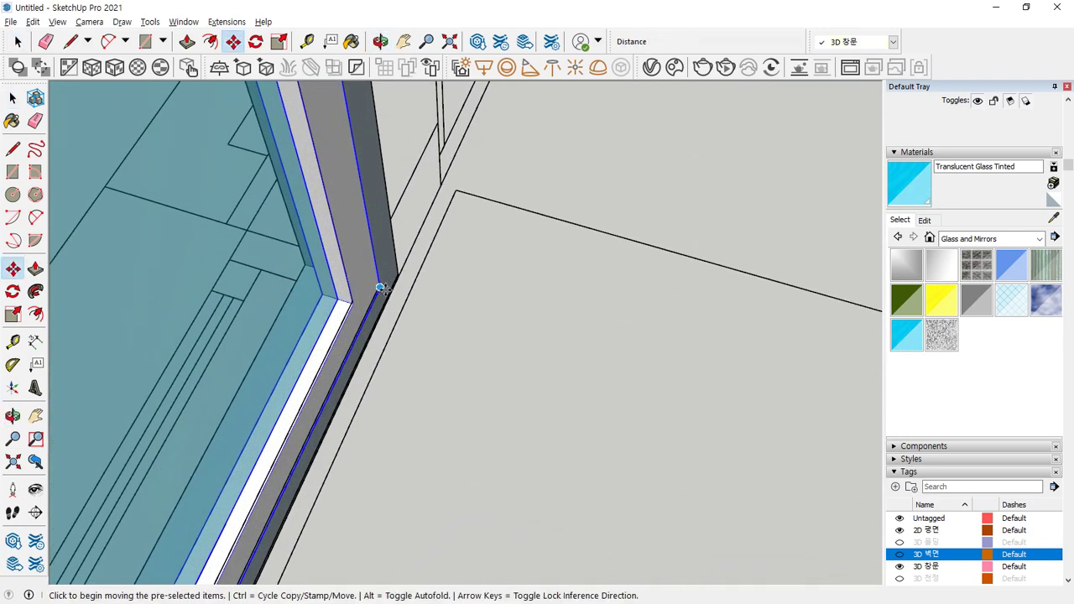
pyautogui.scroll(2, 378, 289)
pyautogui.click(367, 269)
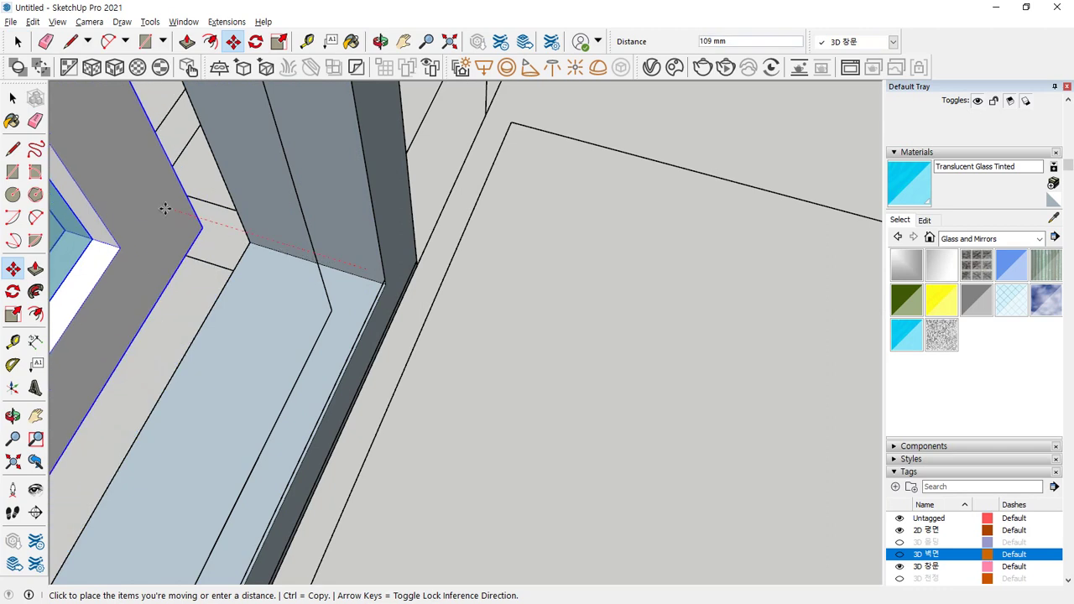
pyautogui.click(198, 240)
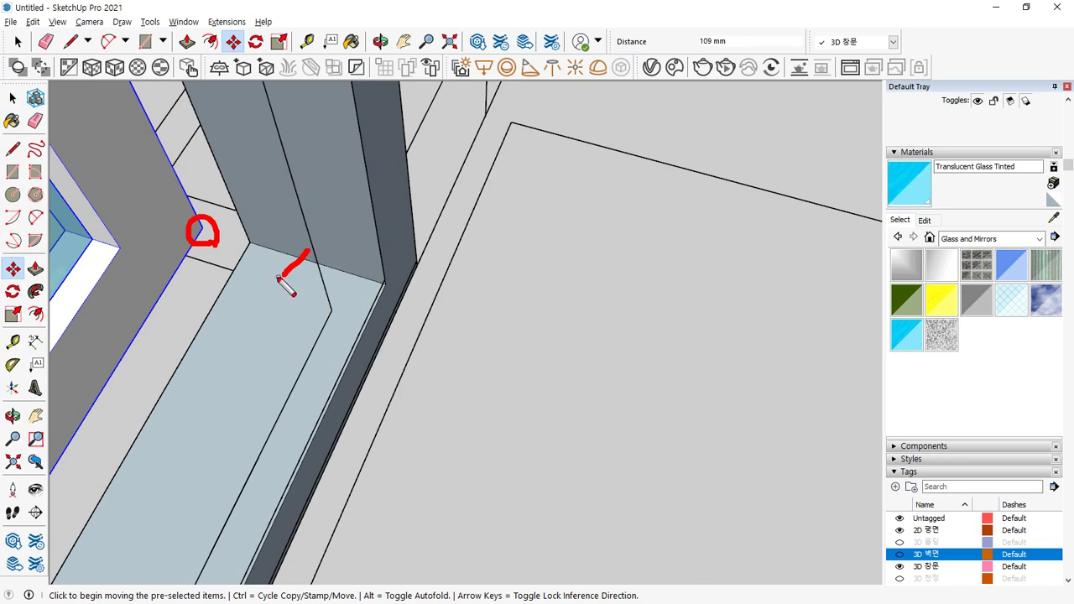
# Step: Try to copy the wide sash 69 mm from its lower outer corner to the midpoint of the frame's depth
pyautogui.press('ctrl')
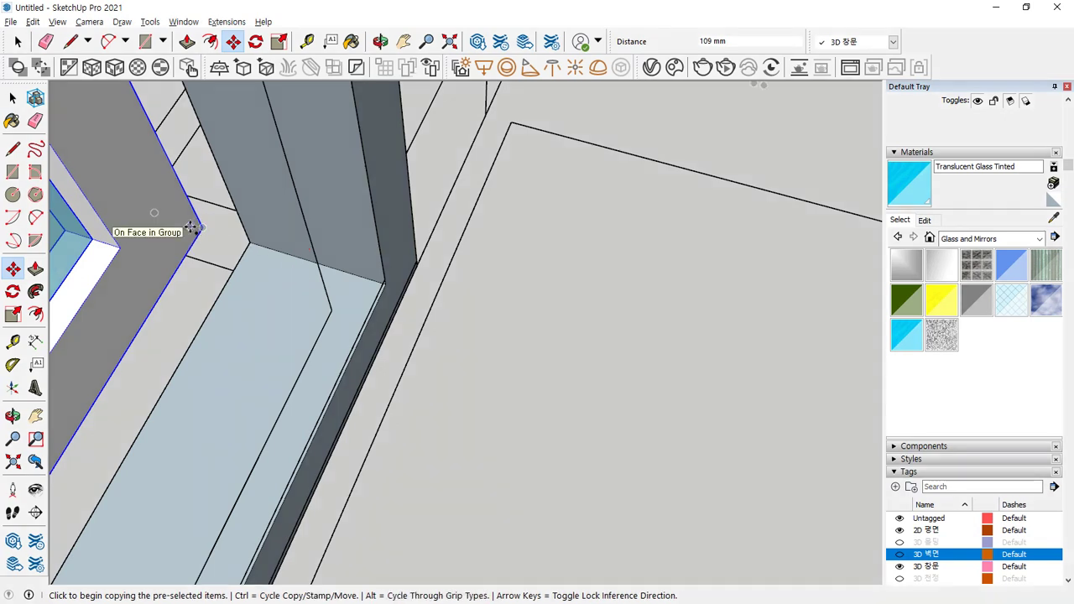
pyautogui.scroll(2, 193, 226)
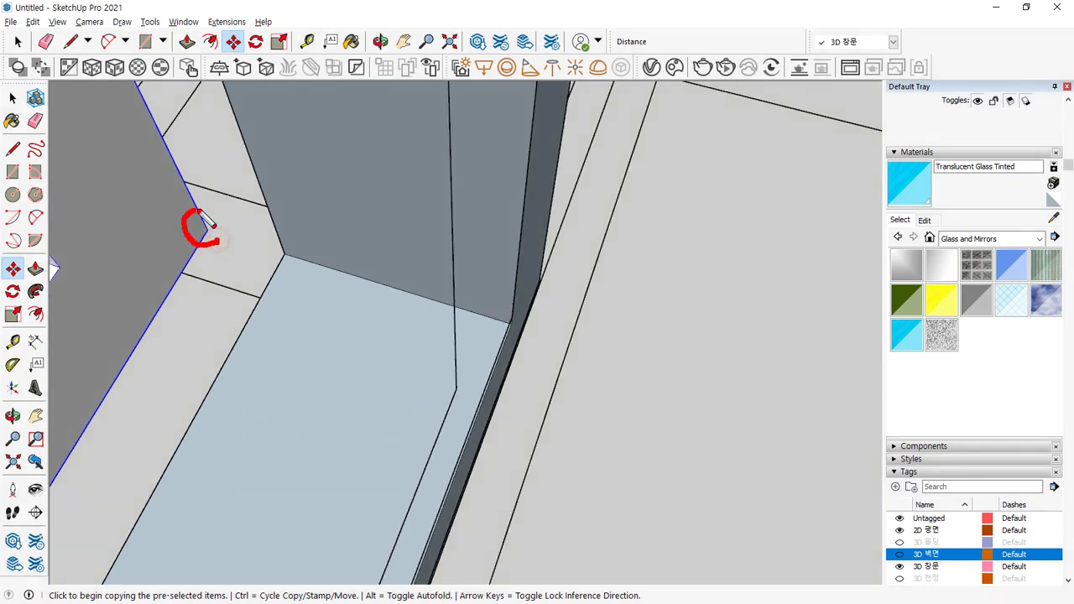
pyautogui.click(208, 231)
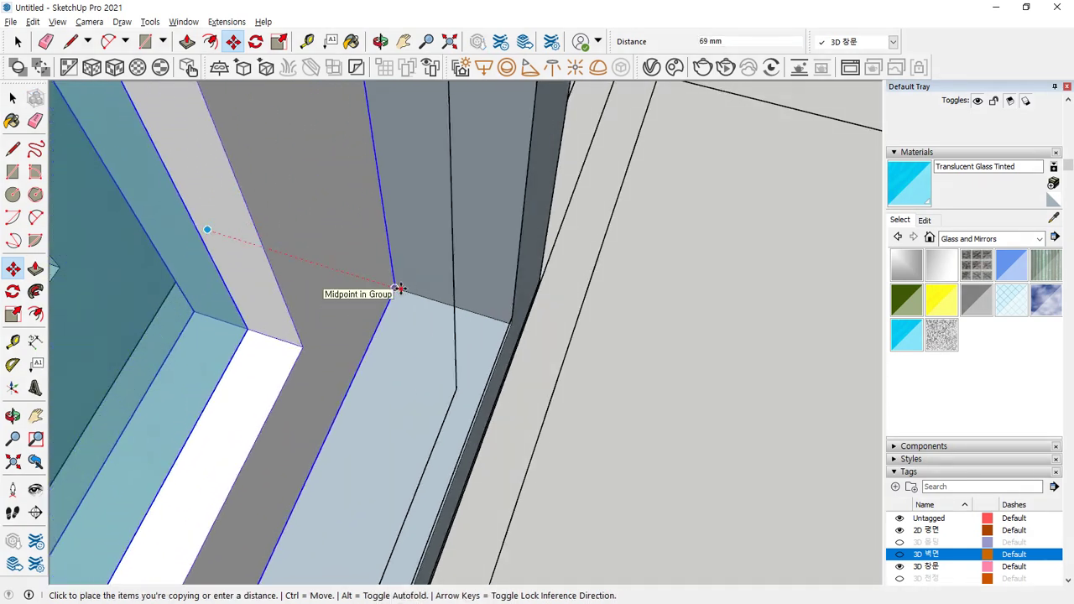
pyautogui.click(400, 288)
pyautogui.moveTo(394, 434); pyautogui.dragTo(357, 403, button='middle')
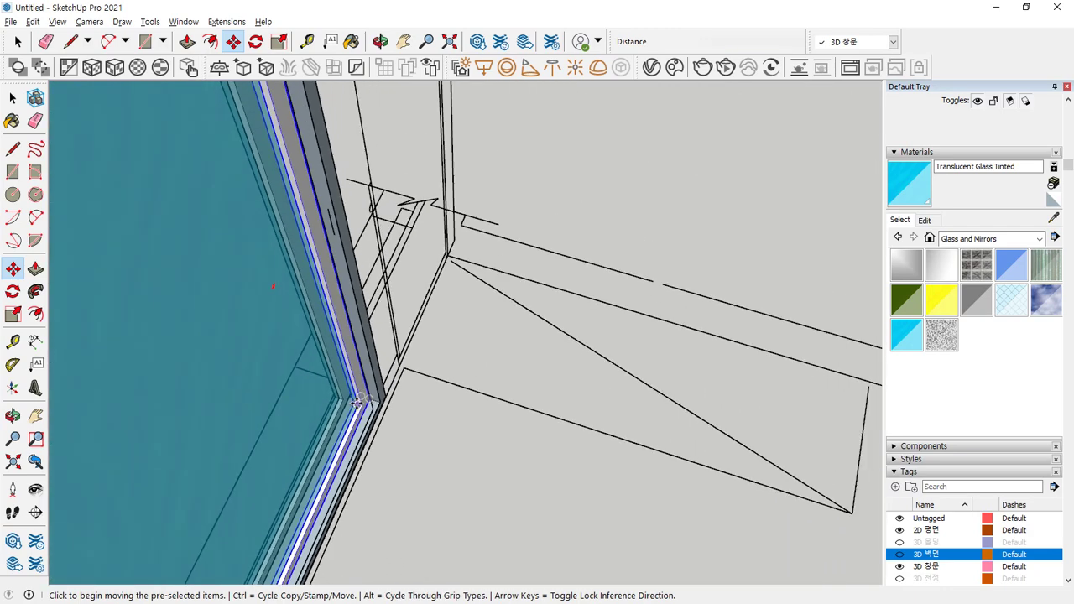
# Step: Bring the wide sash's lower outer corner onto the frame's inner corner, and move the sash 30 mm into the frame's depth
pyautogui.scroll(6, 356, 396)
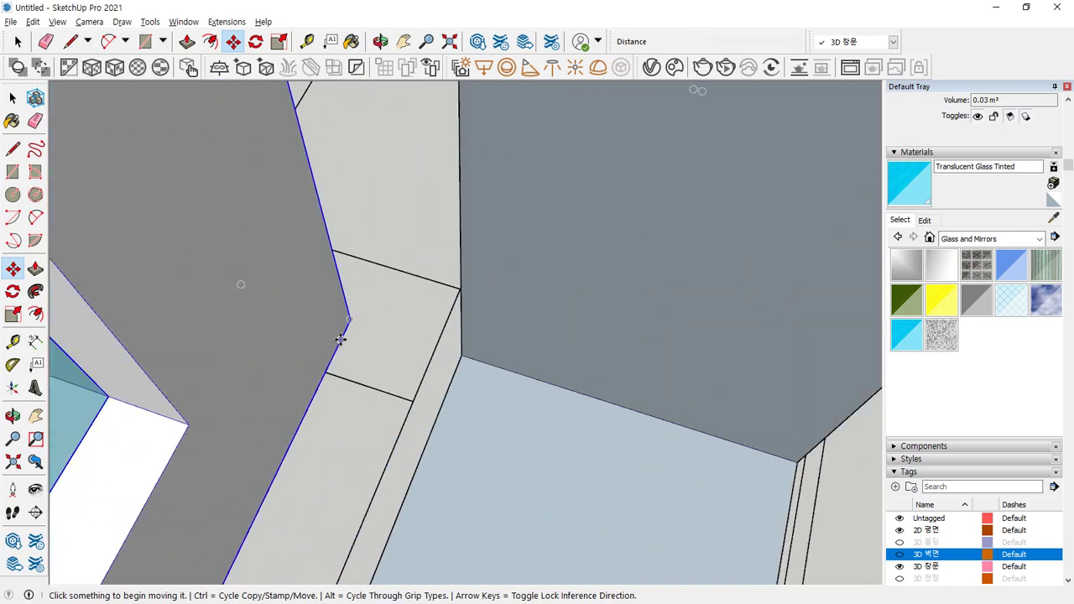
pyautogui.moveTo(503, 377); pyautogui.dragTo(365, 260, button='middle')
pyautogui.press('space')
pyautogui.click(319, 242)
pyautogui.press('m')
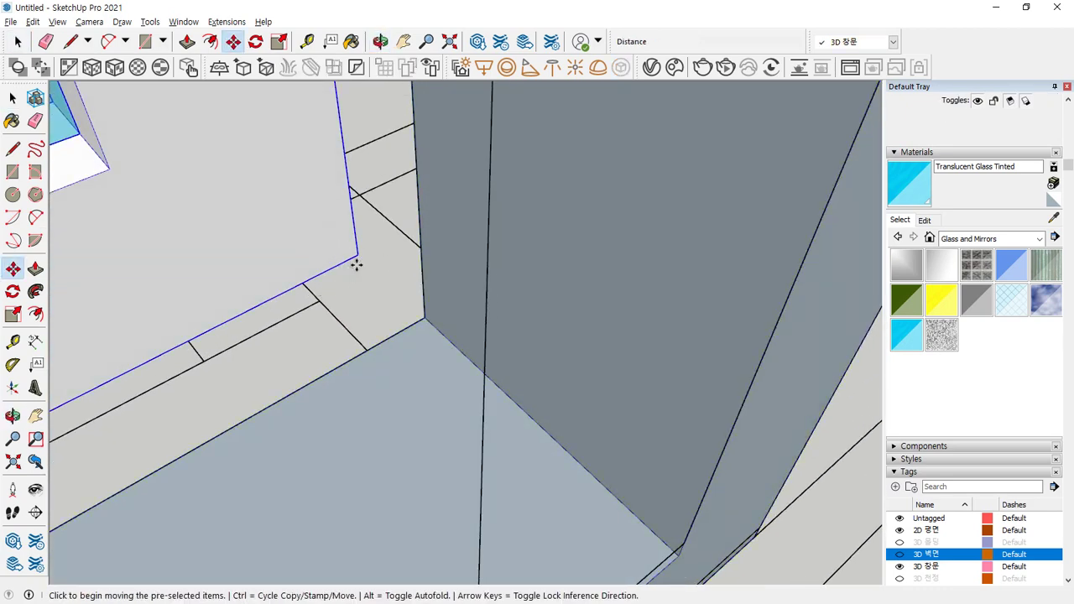
pyautogui.click(357, 256)
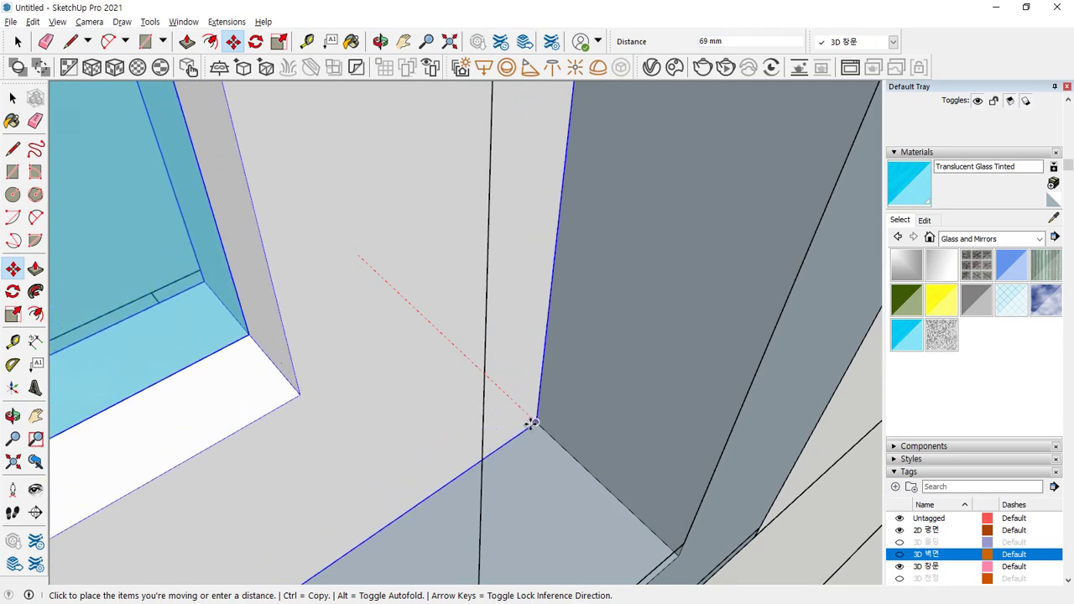
pyautogui.moveTo(532, 427); pyautogui.dragTo(444, 377, button='middle')
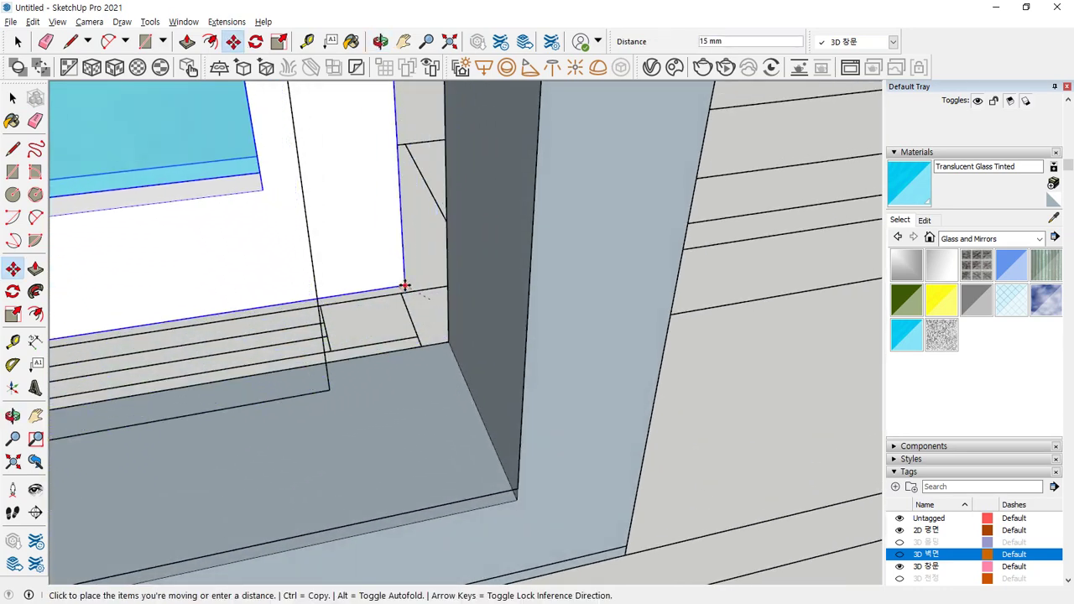
pyautogui.click(405, 287)
pyautogui.scroll(1, 404, 287)
pyautogui.click(404, 287)
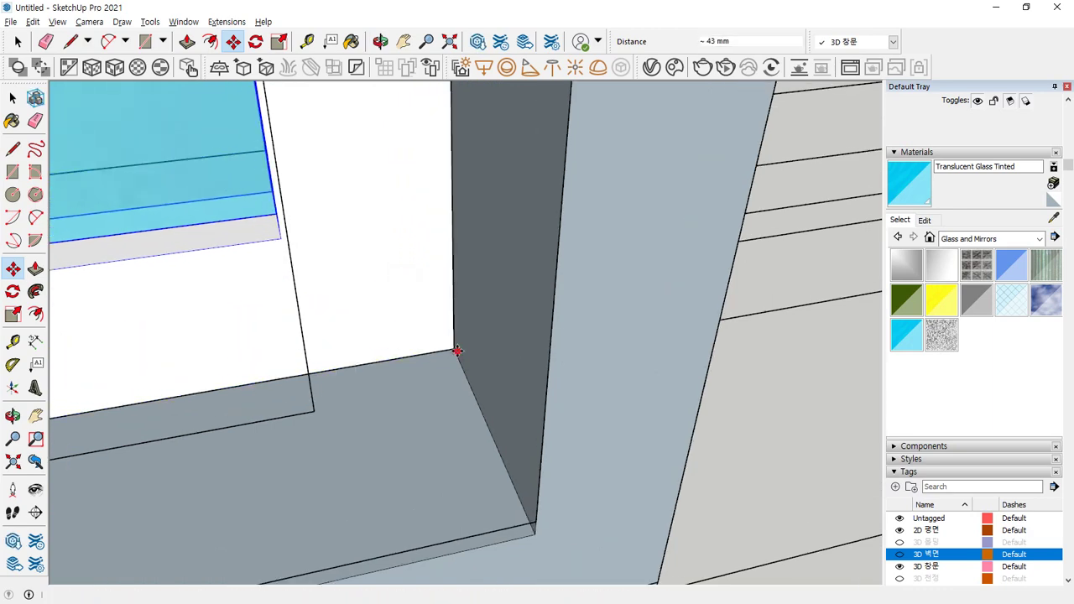
pyautogui.click(450, 348)
pyautogui.click(450, 349)
pyautogui.click(483, 409)
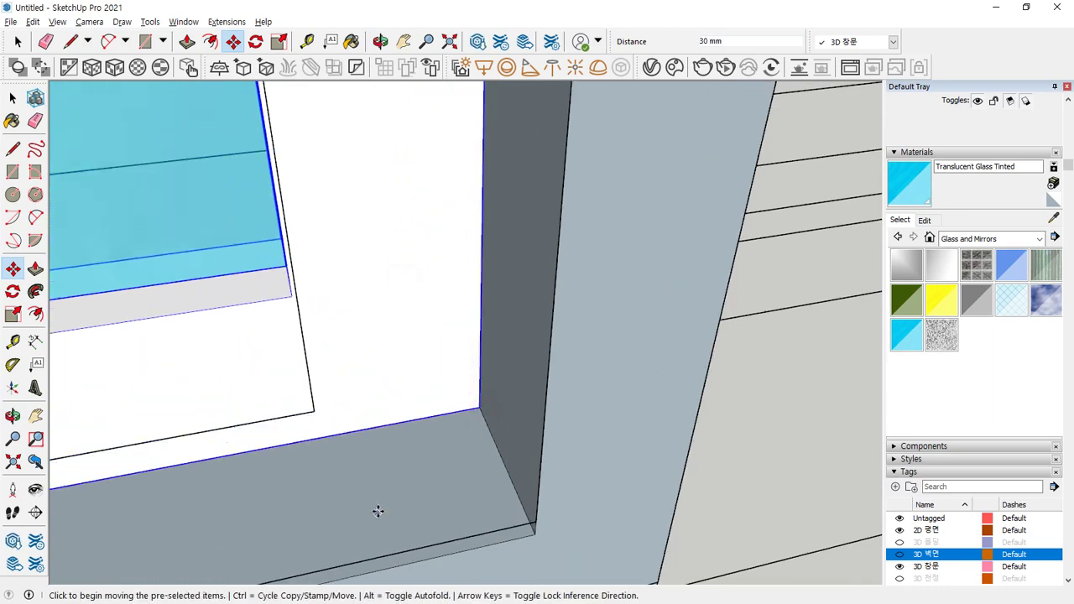
# Step: Bring the narrow sash's lower outer corner onto the frame's inner corner, and move the sash 30 mm into the frame's depth
pyautogui.scroll(-4, 472, 419)
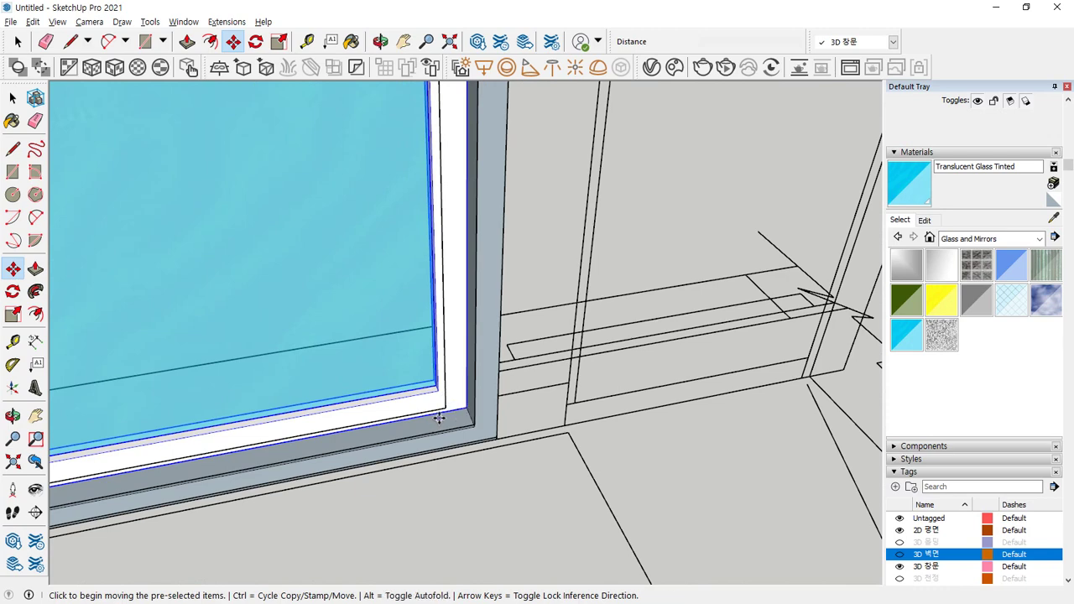
pyautogui.scroll(-1, 448, 396)
pyautogui.scroll(3, 466, 418)
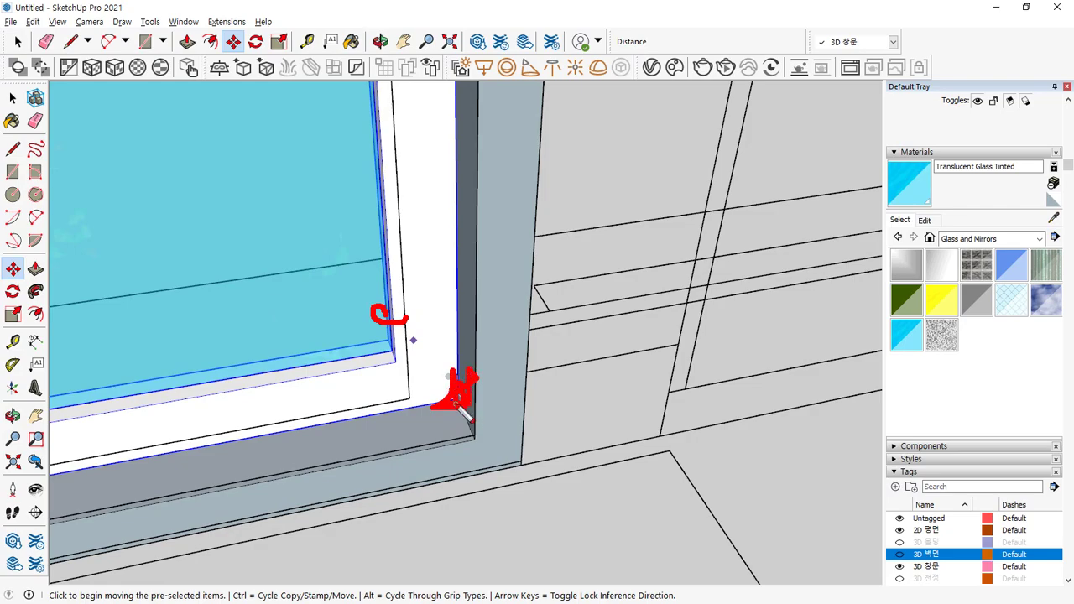
pyautogui.scroll(-1, 460, 408)
pyautogui.moveTo(460, 395); pyautogui.dragTo(264, 456, button='middle')
pyautogui.scroll(5, 319, 292)
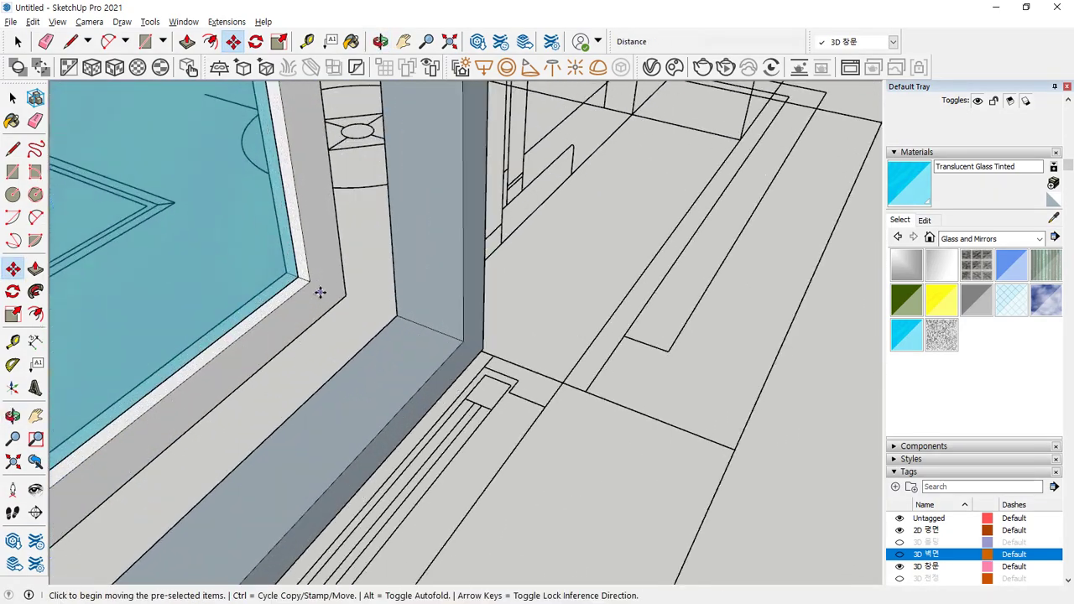
pyautogui.press('space')
pyautogui.scroll(5, 323, 296)
pyautogui.press('m')
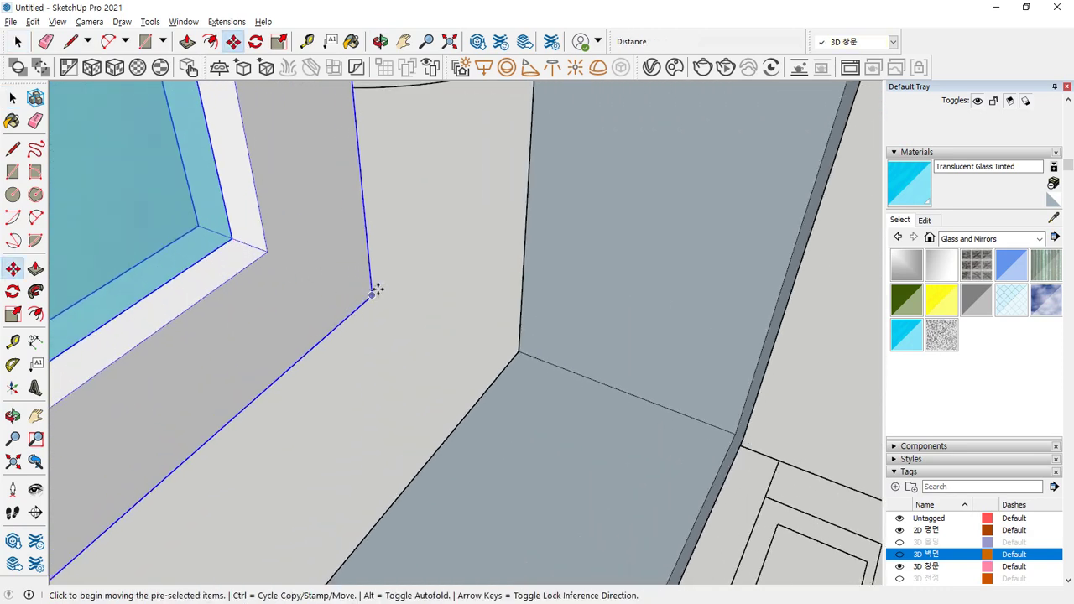
pyautogui.moveTo(372, 298)
pyautogui.mouseDown(button='middle')
pyautogui.moveTo(361, 312)
pyautogui.moveTo(377, 283)
pyautogui.mouseUp(button='middle')
pyautogui.click(377, 283)
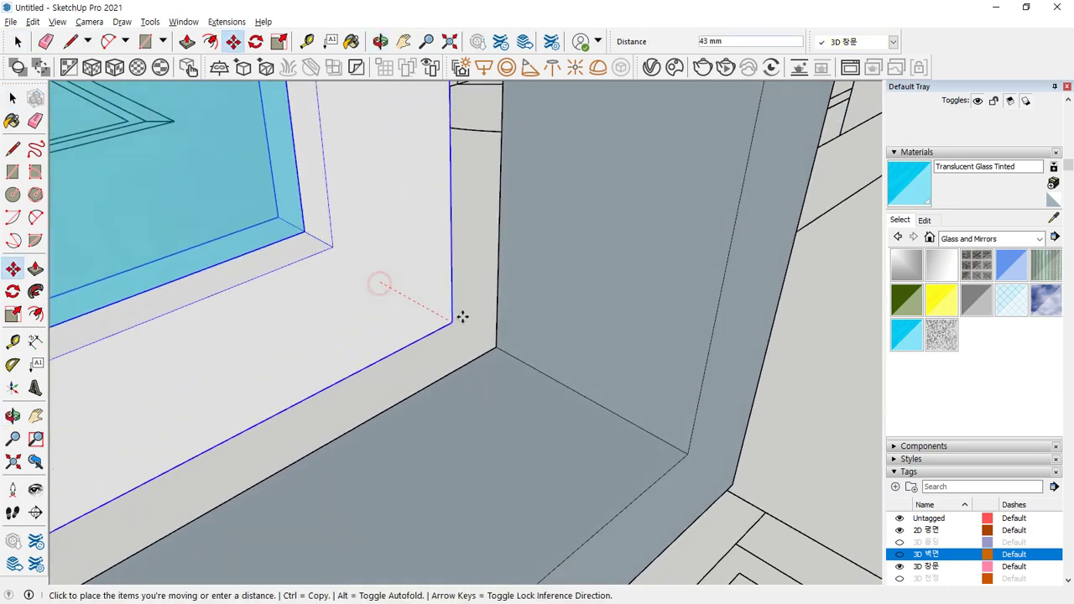
pyautogui.click(500, 347)
pyautogui.click(499, 347)
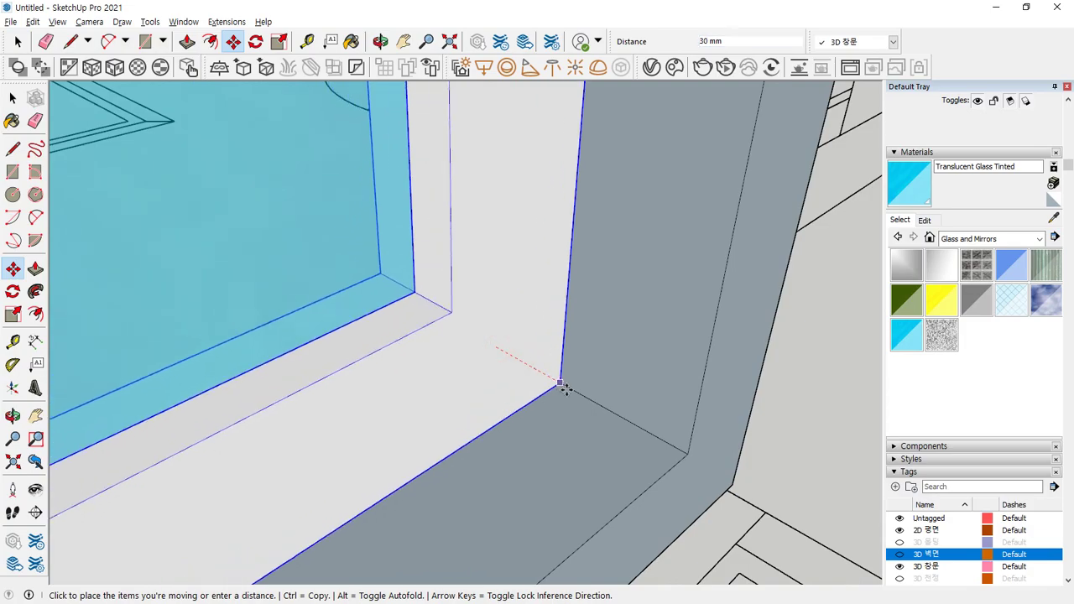
pyautogui.click(560, 385)
pyautogui.moveTo(554, 383); pyautogui.dragTo(411, 360, button='middle')
pyautogui.moveTo(403, 357); pyautogui.dragTo(12, 335, button='middle')
pyautogui.scroll(5, 221, 239)
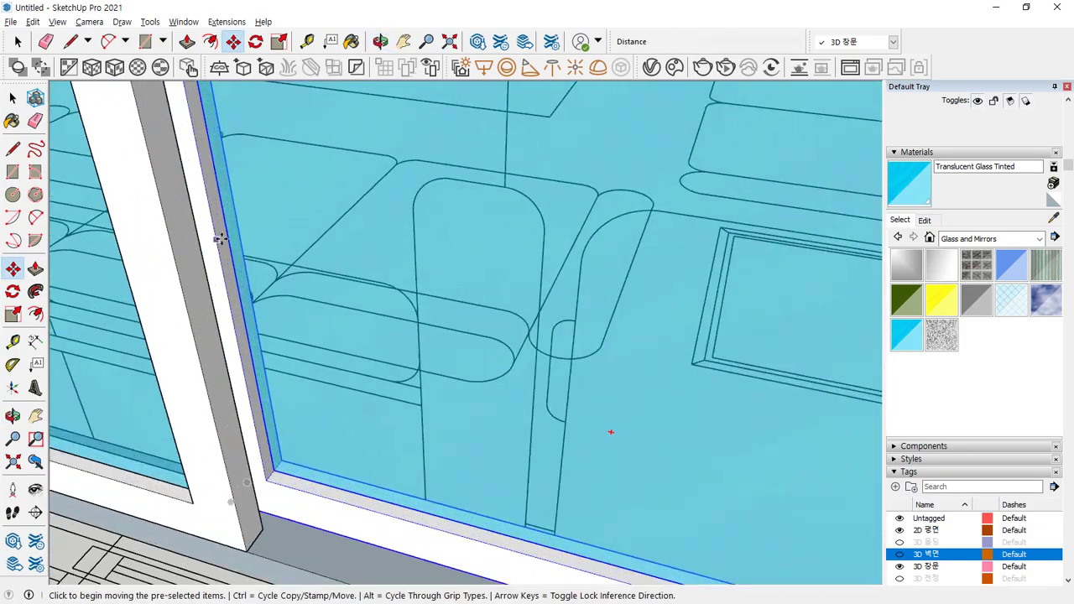
pyautogui.moveTo(304, 375); pyautogui.dragTo(67, 366, button='middle')
pyautogui.keyDown('shift'); pyautogui.moveTo(666, 375); pyautogui.dragTo(420, 394, button='middle'); pyautogui.keyUp('shift')
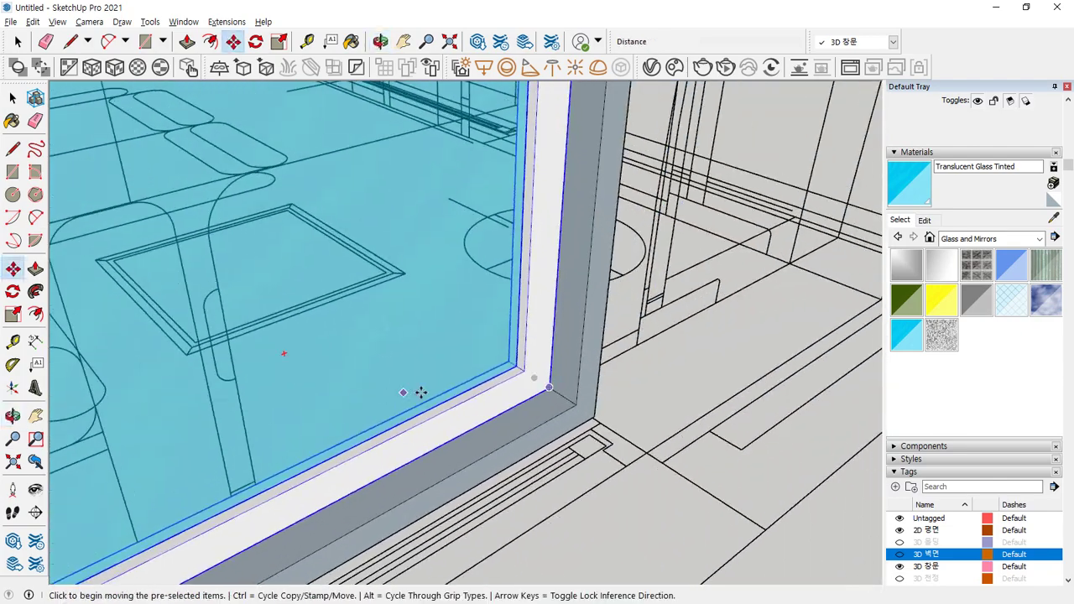
pyautogui.scroll(4, 495, 391)
pyautogui.click(591, 370)
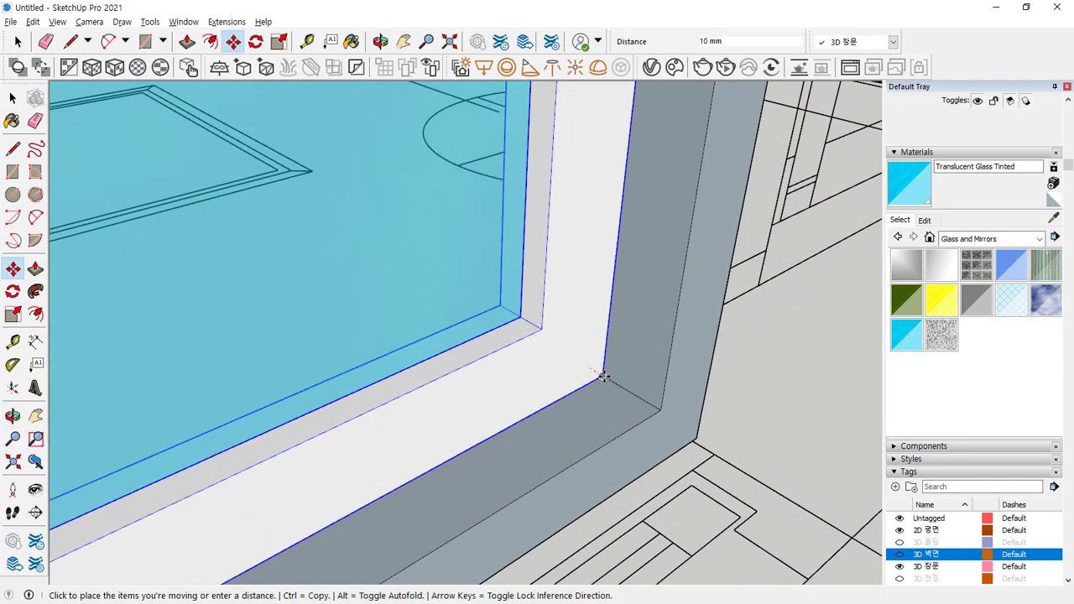
pyautogui.press('Escape')
# Step: Realign the narrow sash's lower outer corner with the frame's inner corner, and move the sash about 21 mm into the frame's depth
pyautogui.moveTo(494, 355); pyautogui.dragTo(235, 319, button='middle')
pyautogui.scroll(3, 594, 278)
pyautogui.moveTo(595, 278); pyautogui.dragTo(148, 319, button='middle')
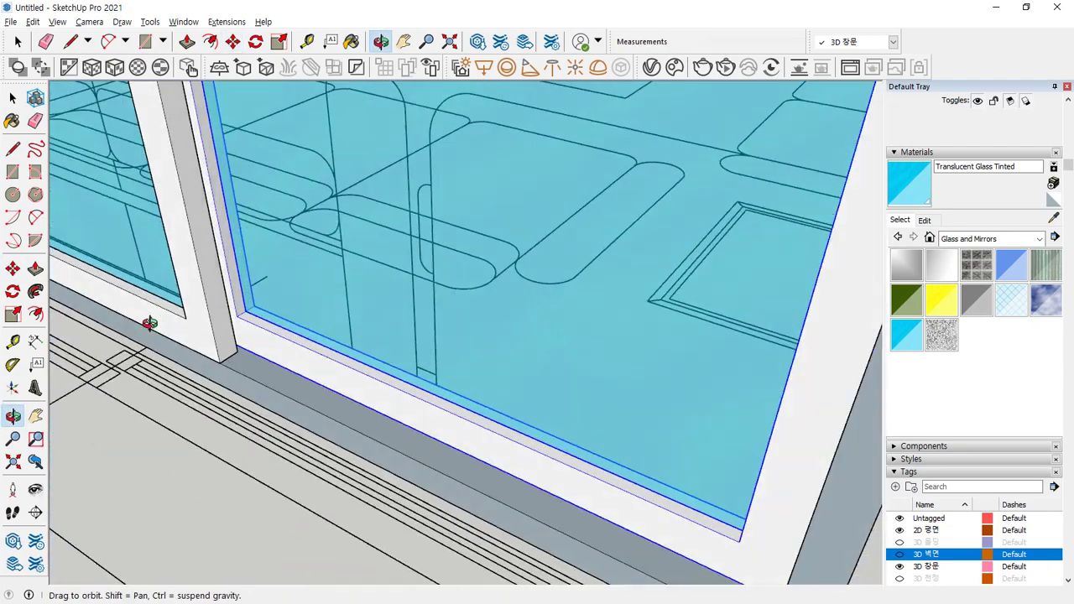
pyautogui.scroll(2, 235, 348)
pyautogui.moveTo(268, 386); pyautogui.dragTo(144, 384, button='middle')
pyautogui.scroll(3, 705, 370)
pyautogui.moveTo(705, 370); pyautogui.dragTo(526, 412, button='middle')
pyautogui.scroll(2, 554, 395)
pyautogui.click(548, 373)
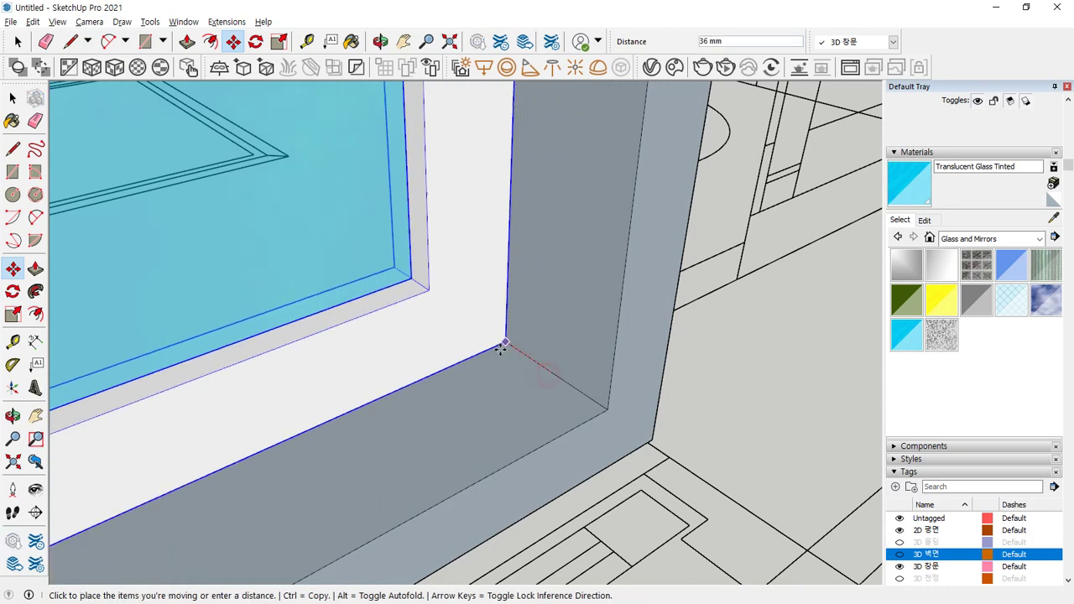
pyautogui.click(501, 341)
pyautogui.click(501, 342)
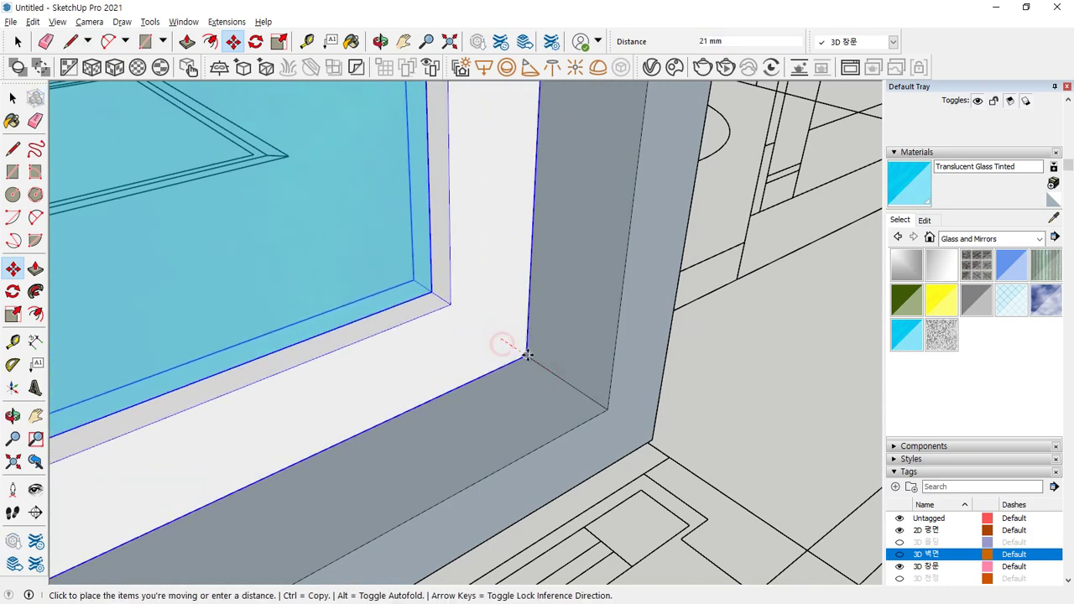
pyautogui.click(527, 356)
# Step: Select the wide sash and move it by its lower outer corner about 66 mm out of the frame, away from the room
pyautogui.scroll(-4, 515, 372)
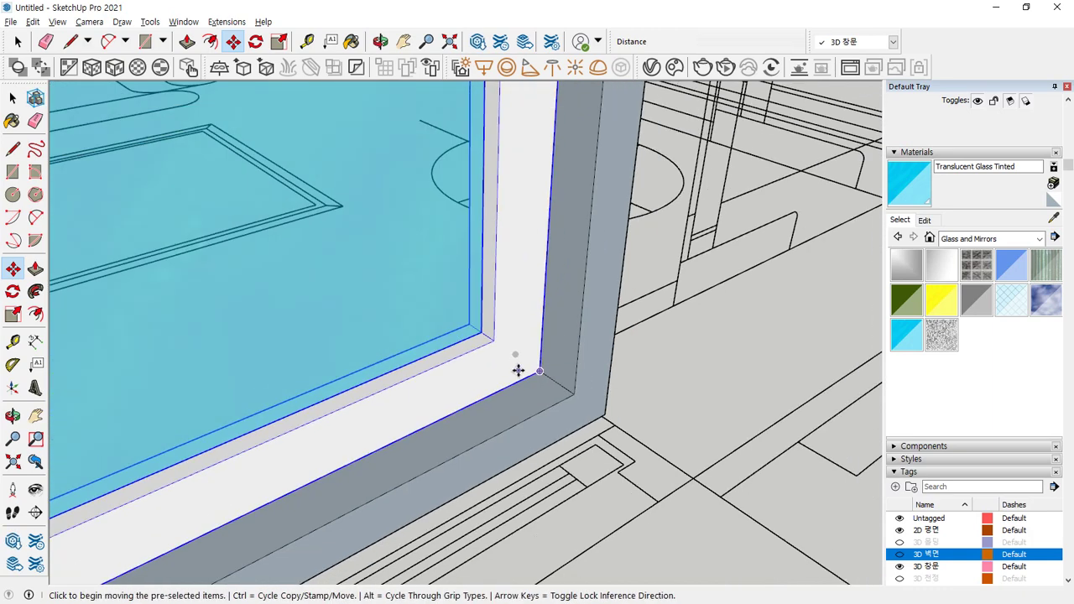
pyautogui.moveTo(288, 365); pyautogui.dragTo(115, 354, button='middle')
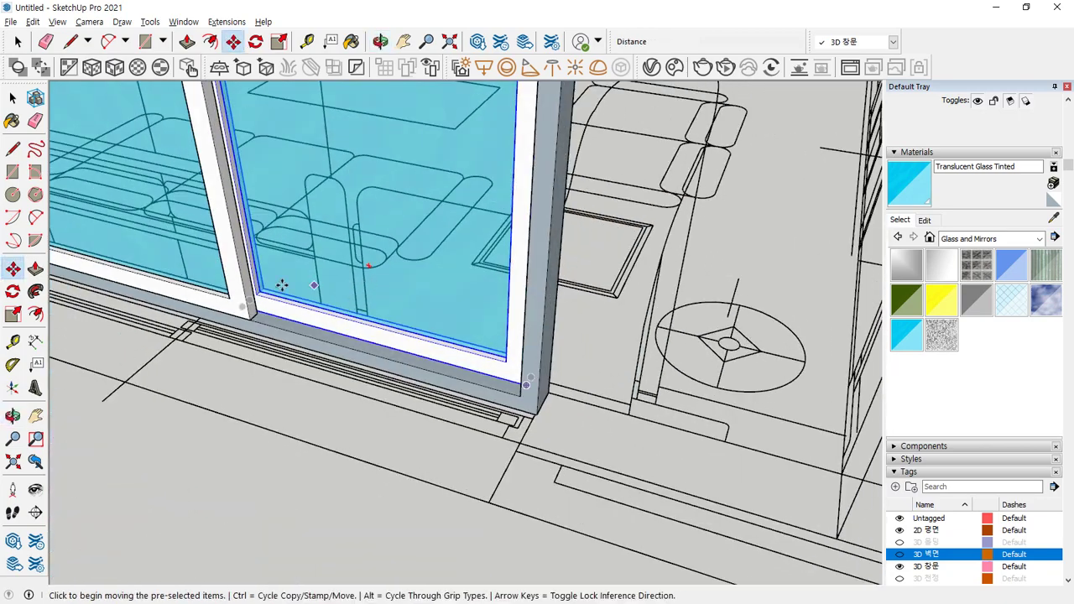
pyautogui.scroll(5, 283, 277)
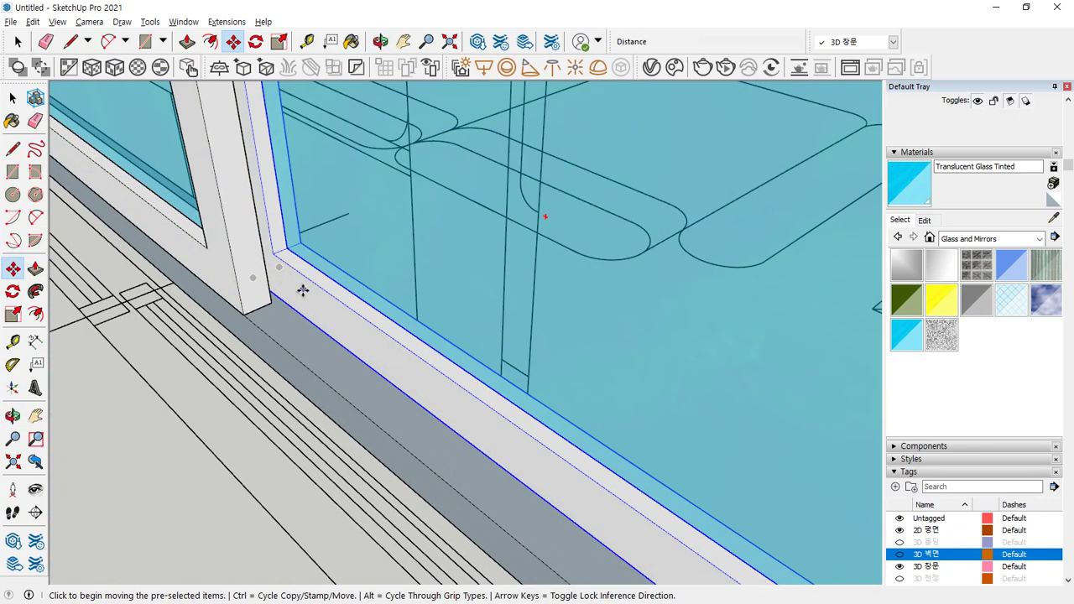
pyautogui.hotkey('ctrl', 't')
pyautogui.scroll(-3, 375, 267)
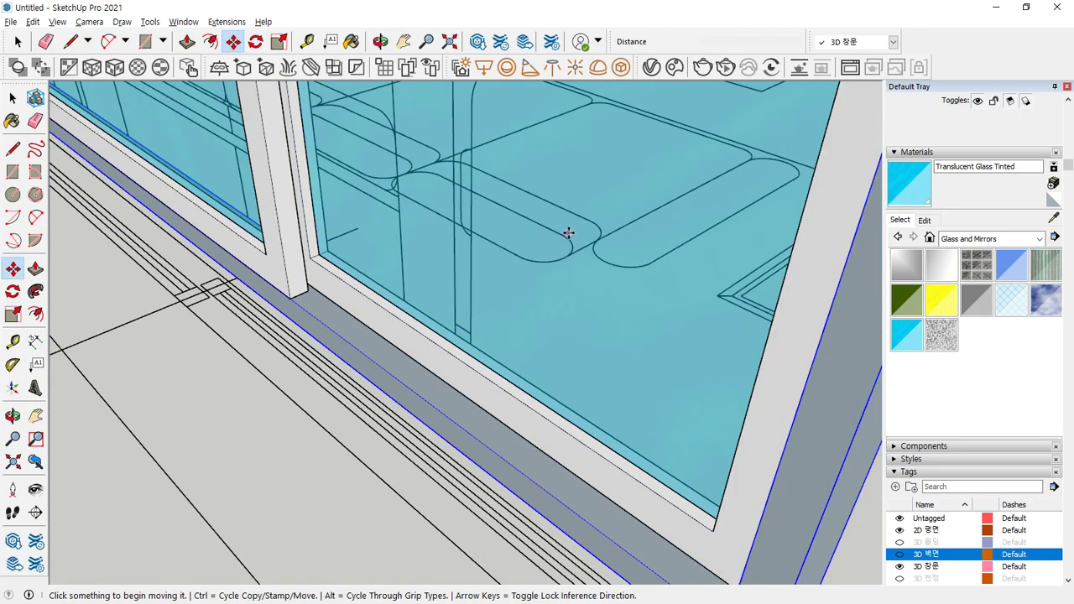
pyautogui.moveTo(568, 233); pyautogui.dragTo(280, 251, button='middle')
pyautogui.moveTo(571, 264); pyautogui.dragTo(336, 240, button='middle')
pyautogui.scroll(5, 422, 199)
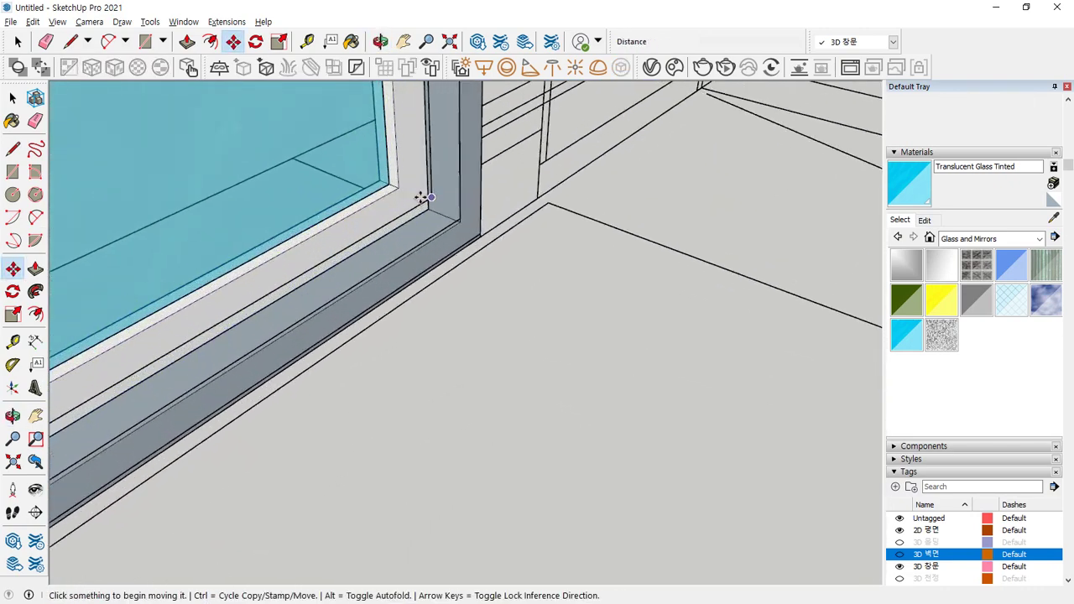
pyautogui.press('space')
pyautogui.click(419, 218)
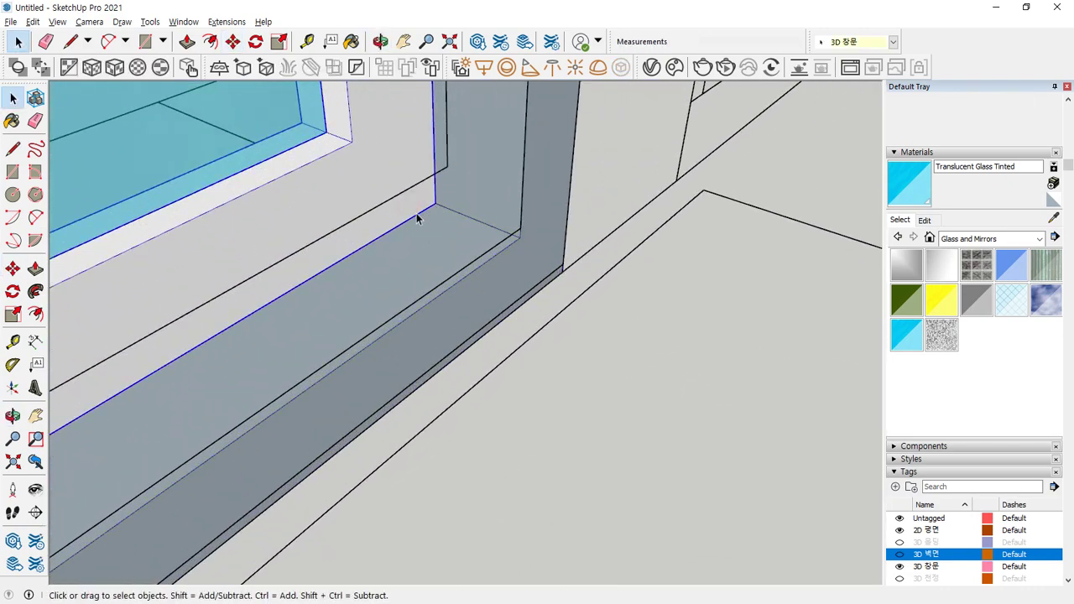
pyautogui.press('m')
pyautogui.click(432, 204)
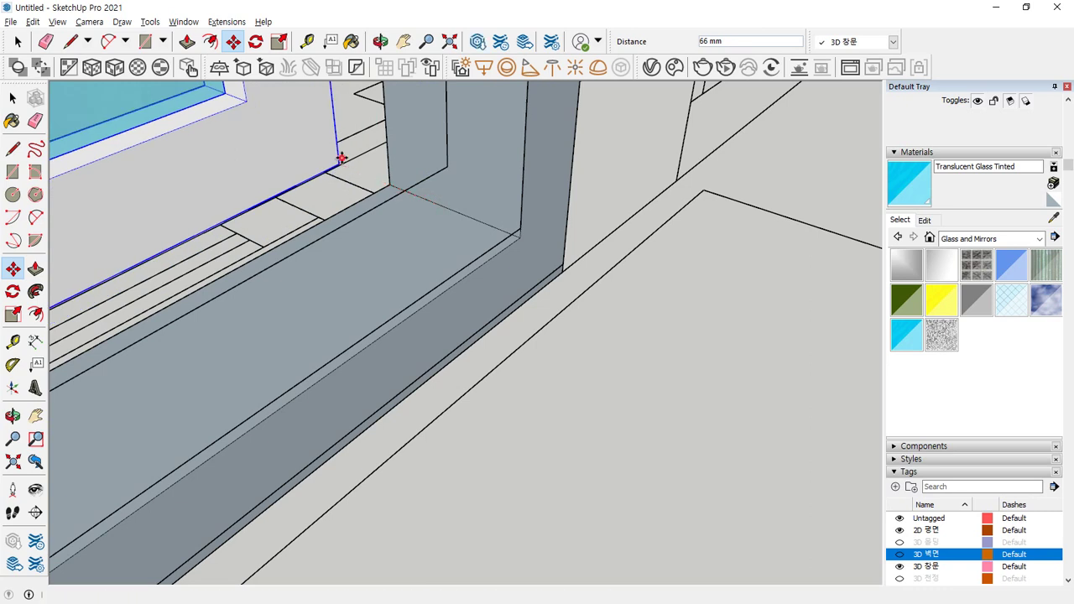
pyautogui.click(340, 161)
# Step: Snap the wide sash's lower outer corner onto the frame's inner corner, and move the sash 40 mm into the frame's depth
pyautogui.click(337, 166)
pyautogui.click(391, 182)
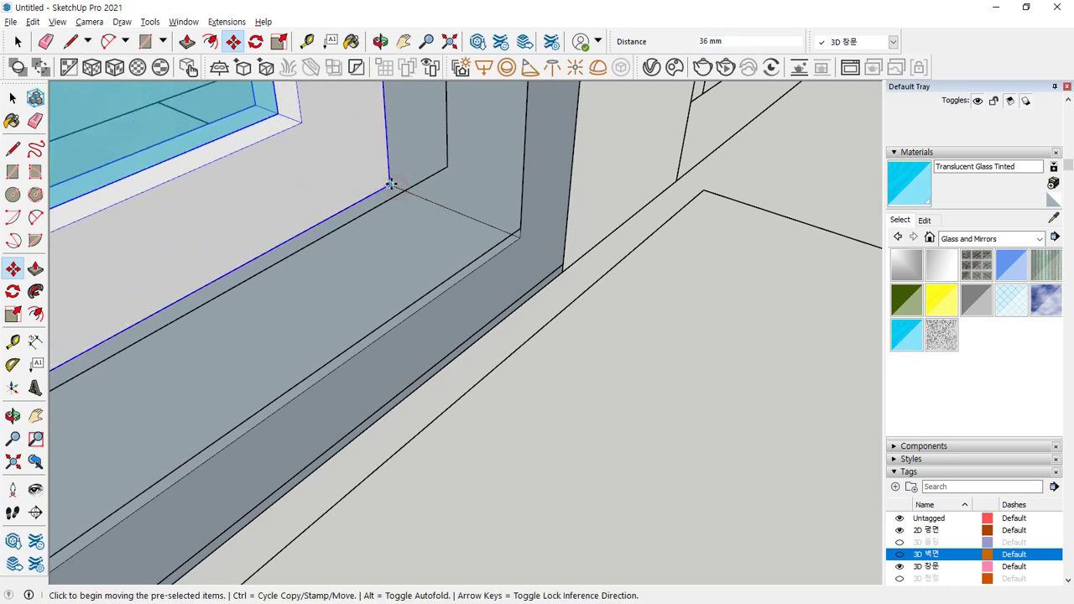
pyautogui.click(391, 183)
pyautogui.write('40')
pyautogui.press('Return')
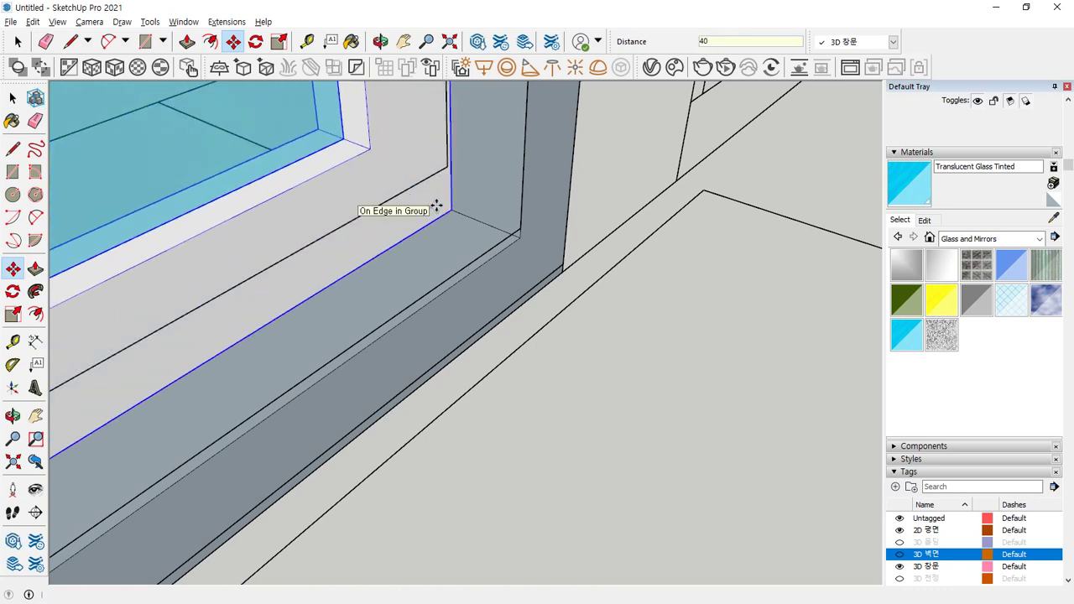
# Step: Examine how the narrow and wide sashes meet above the sill from the room side, and clear the selection
pyautogui.scroll(-5, 291, 276)
pyautogui.keyDown('shift'); pyautogui.moveTo(192, 293); pyautogui.dragTo(270, 263, button='middle'); pyautogui.keyUp('shift')
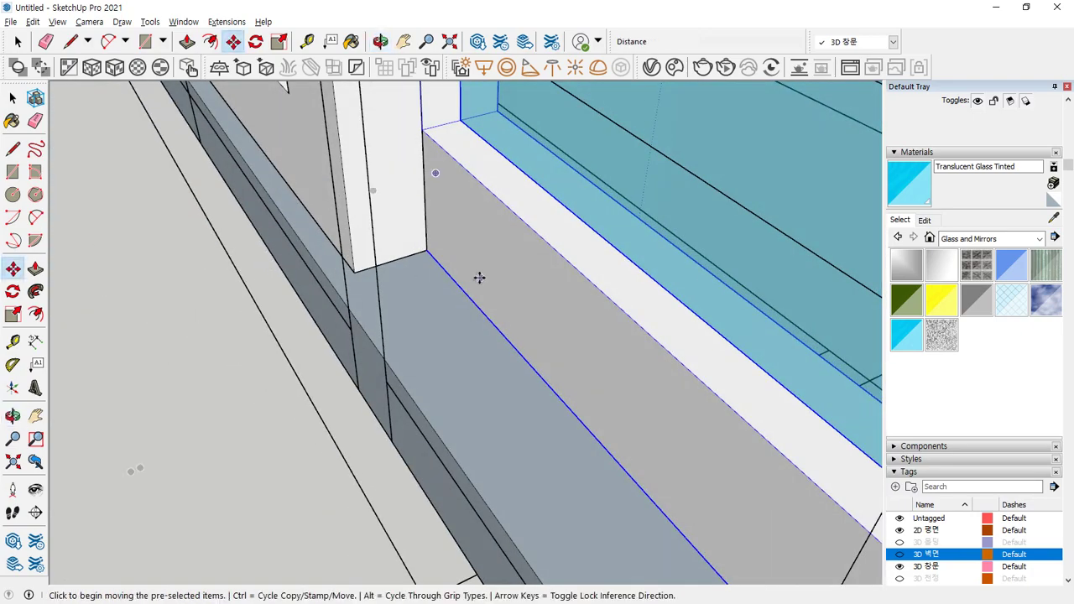
pyautogui.scroll(-12, 462, 254)
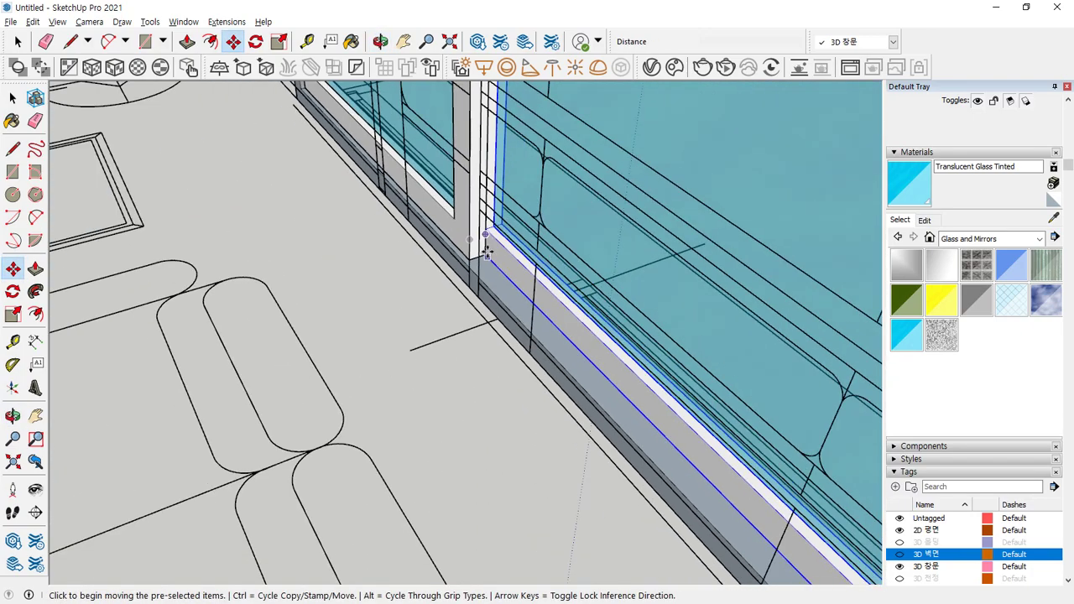
pyautogui.moveTo(463, 254)
pyautogui.keyDown('shift'); pyautogui.mouseDown(button='middle')
pyautogui.moveTo(437, 350)
pyautogui.moveTo(499, 266)
pyautogui.moveTo(454, 260)
pyautogui.mouseUp(button='middle'); pyautogui.keyUp('shift')
pyautogui.scroll(4, 452, 192)
pyautogui.keyDown('shift'); pyautogui.moveTo(450, 187); pyautogui.dragTo(386, 12, button='middle'); pyautogui.keyUp('shift')
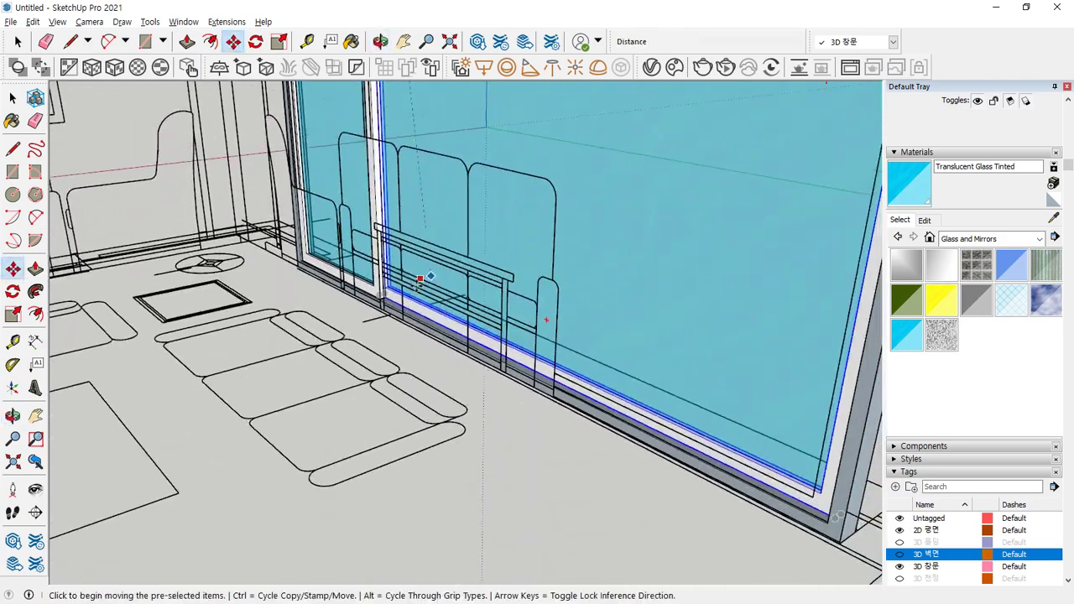
pyautogui.scroll(10, 359, 304)
pyautogui.moveTo(374, 299); pyautogui.dragTo(324, 342, button='middle')
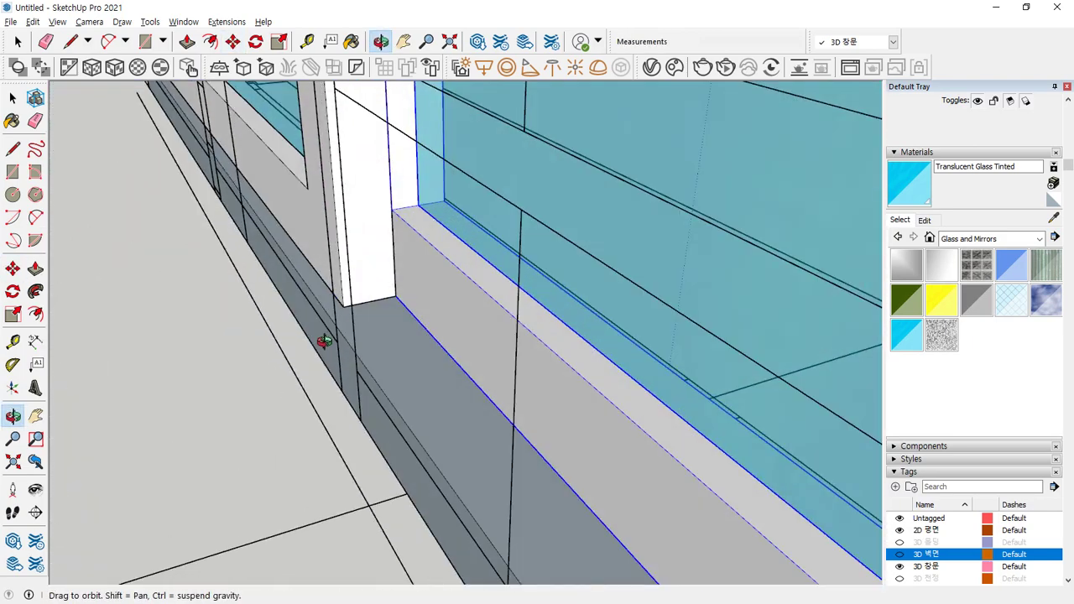
pyautogui.hotkey('ctrl', 'alt', 'd')
pyautogui.moveTo(357, 249); pyautogui.dragTo(342, 244)
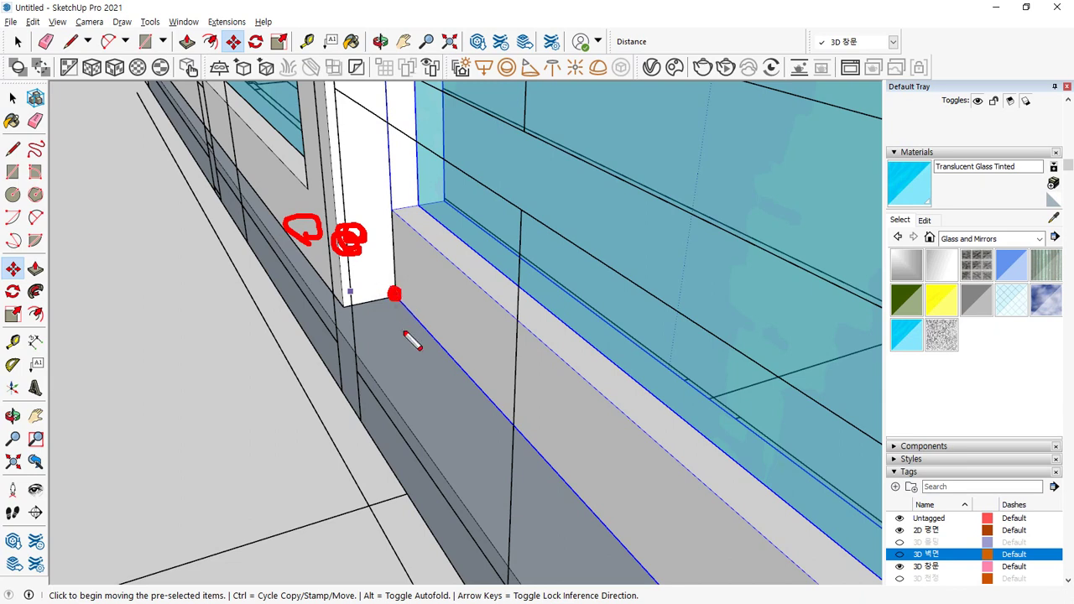
pyautogui.press('Delete')
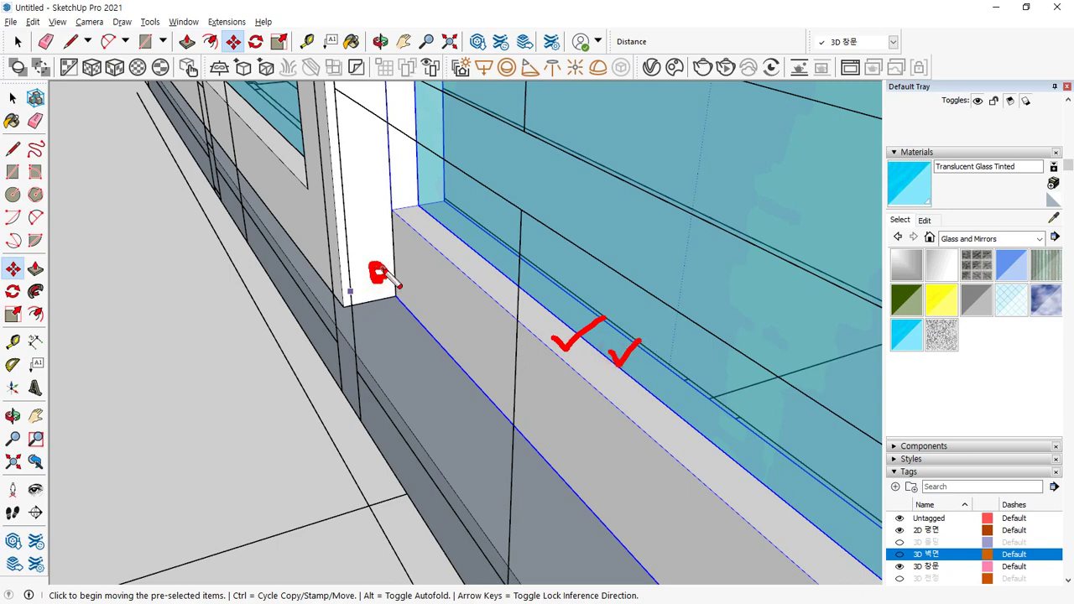
pyautogui.press('ctrl')
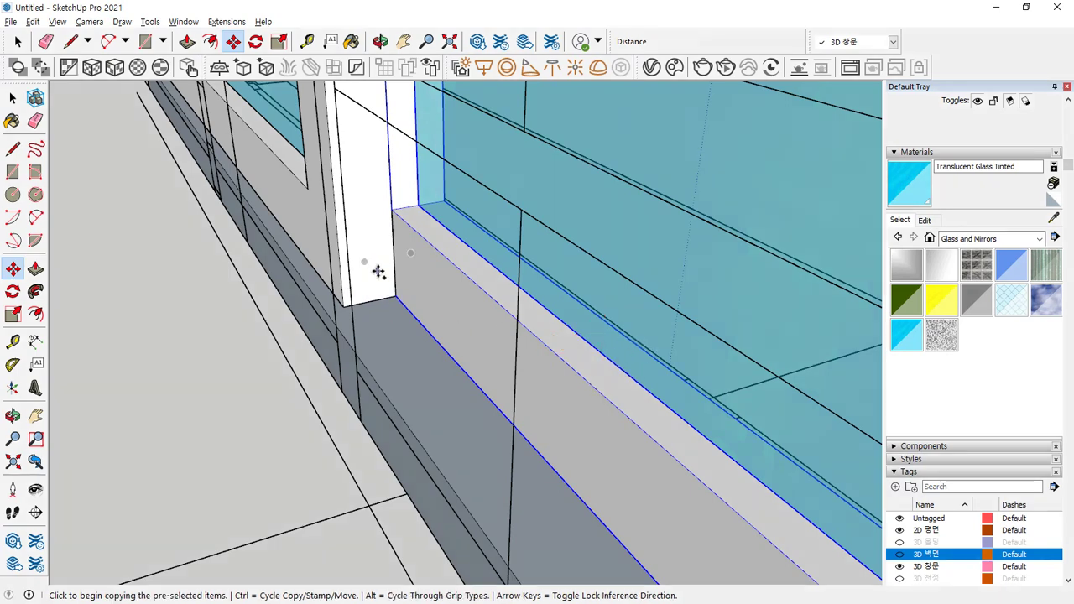
pyautogui.moveTo(372, 271); pyautogui.dragTo(383, 352, button='middle')
pyautogui.press('space')
pyautogui.click(382, 349)
pyautogui.scroll(-2, 381, 345)
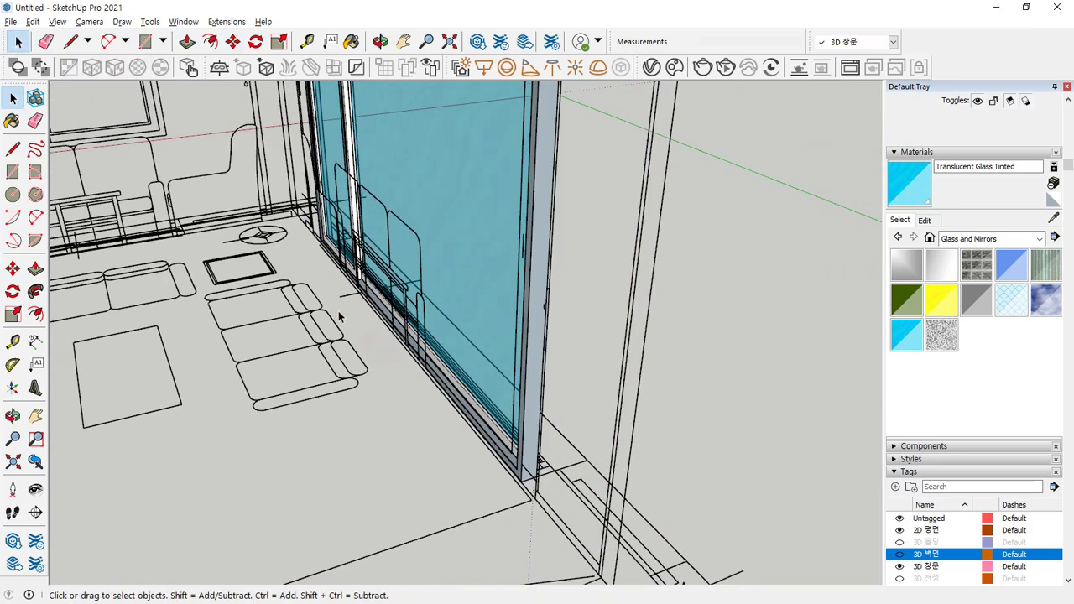
# Step: Select the whole sliding door and move it by its lower outer corner 95 mm onto the wall line intersection on the plan
pyautogui.moveTo(338, 317); pyautogui.dragTo(482, 309, button='middle')
pyautogui.scroll(-5, 478, 305)
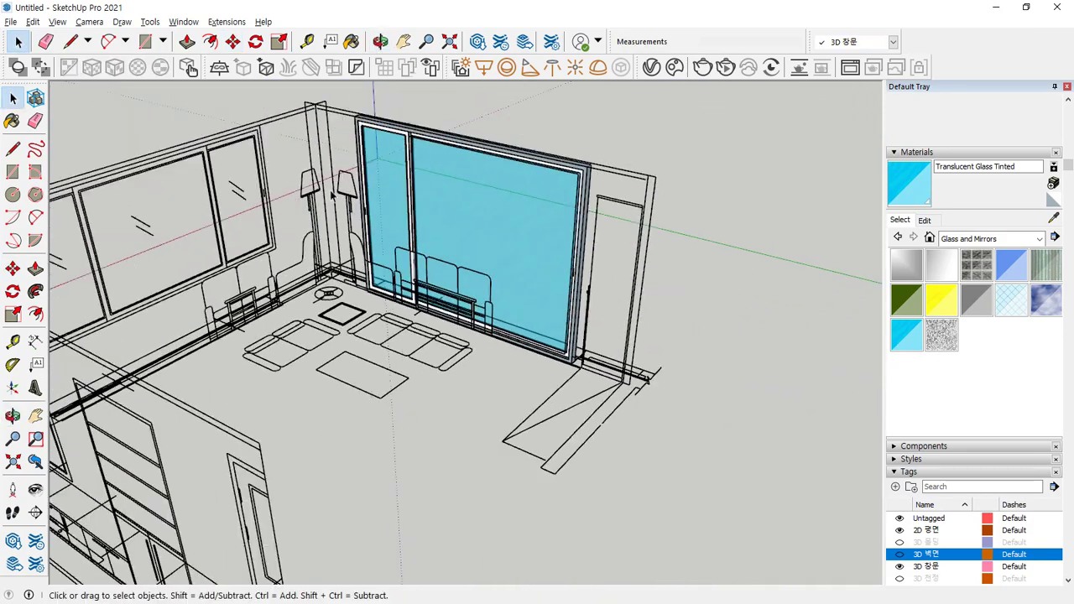
pyautogui.moveTo(332, 195); pyautogui.dragTo(456, 115, button='middle')
pyautogui.scroll(3, 445, 120)
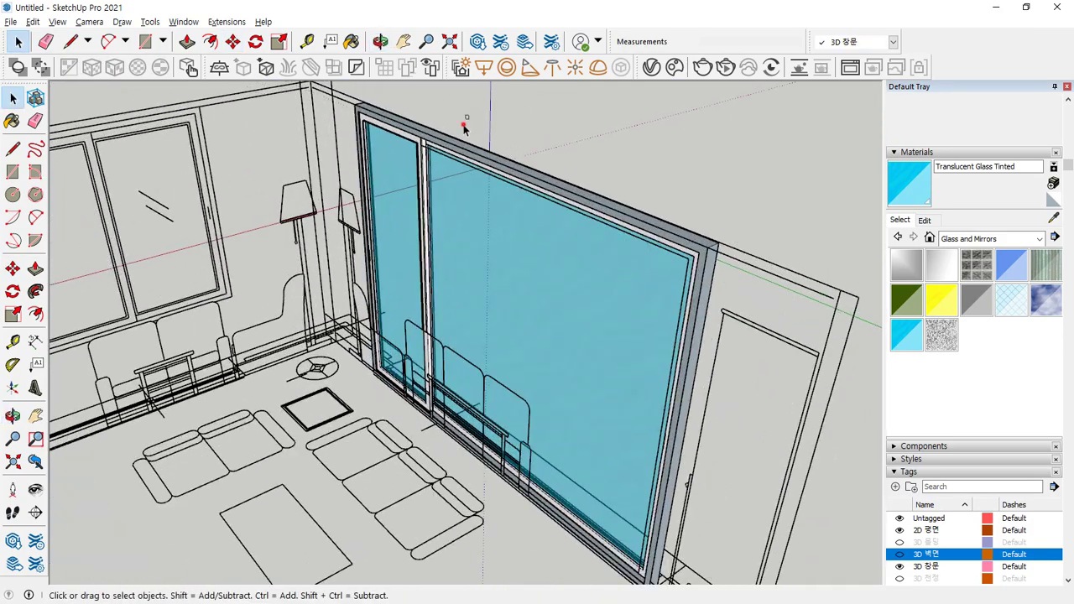
pyautogui.moveTo(464, 126); pyautogui.dragTo(392, 182)
pyautogui.moveTo(758, 255); pyautogui.dragTo(151, 243, button='middle')
pyautogui.scroll(5, 727, 397)
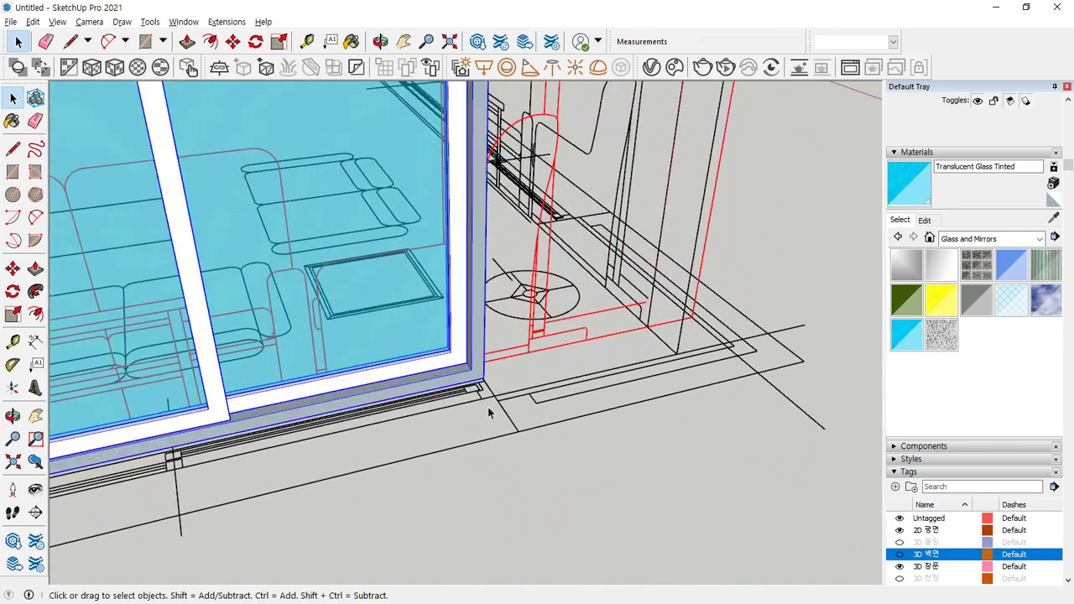
pyautogui.scroll(5, 489, 412)
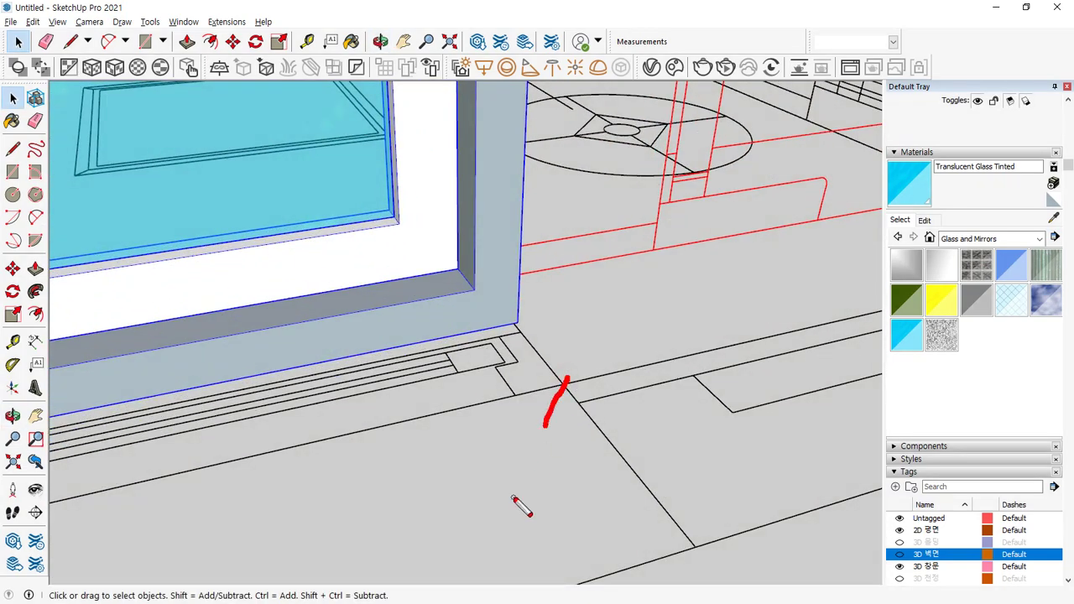
pyautogui.press('m')
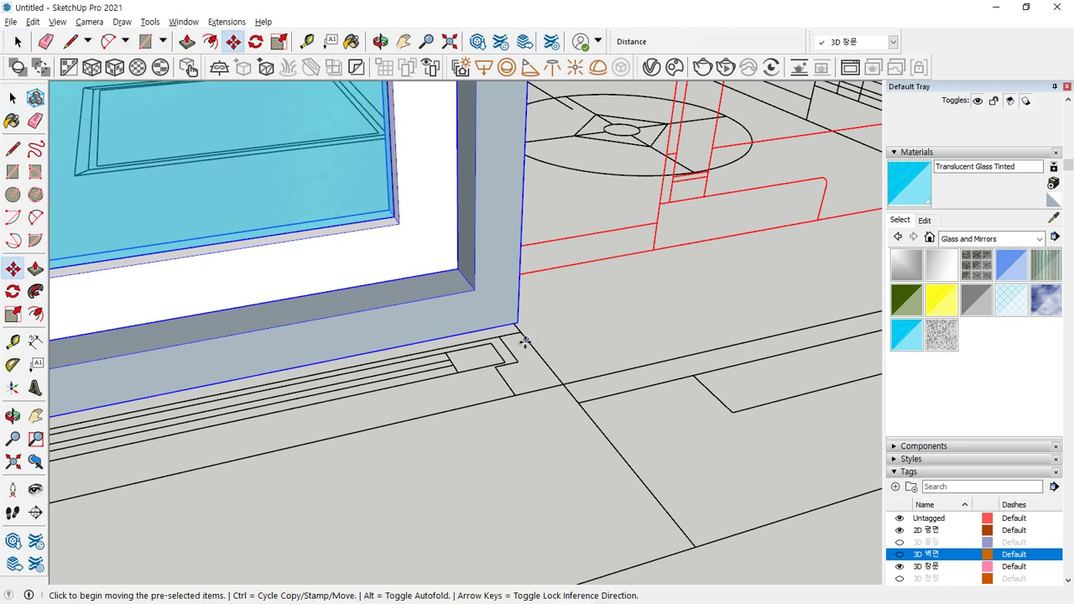
pyautogui.click(515, 323)
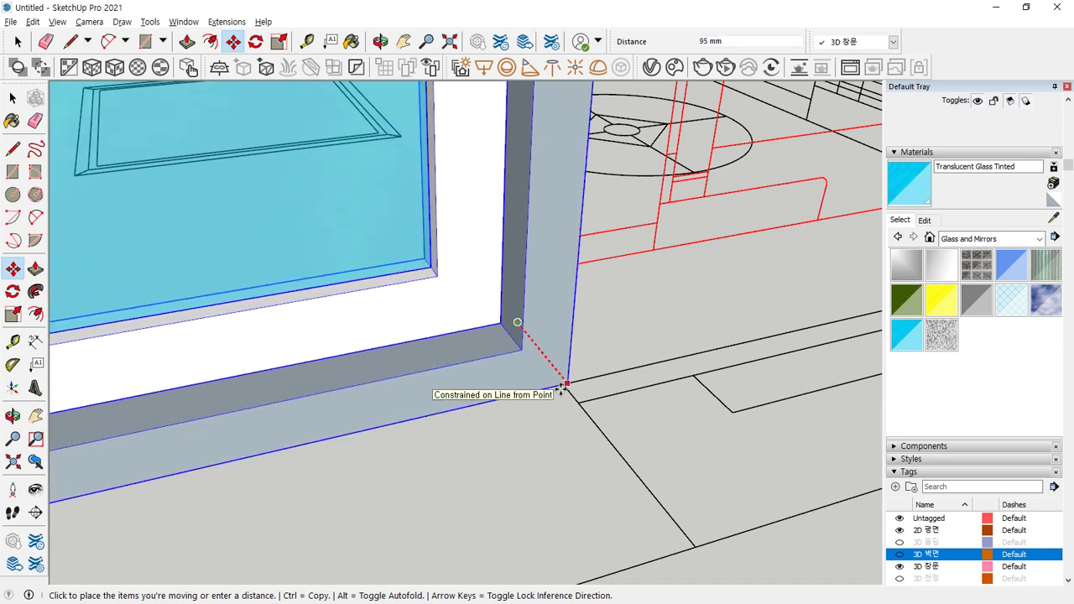
pyautogui.click(565, 384)
# Step: Fine-align the sliding door's lower outer corner with the opening's corner on the plan
pyautogui.moveTo(605, 377); pyautogui.dragTo(247, 319, button='middle')
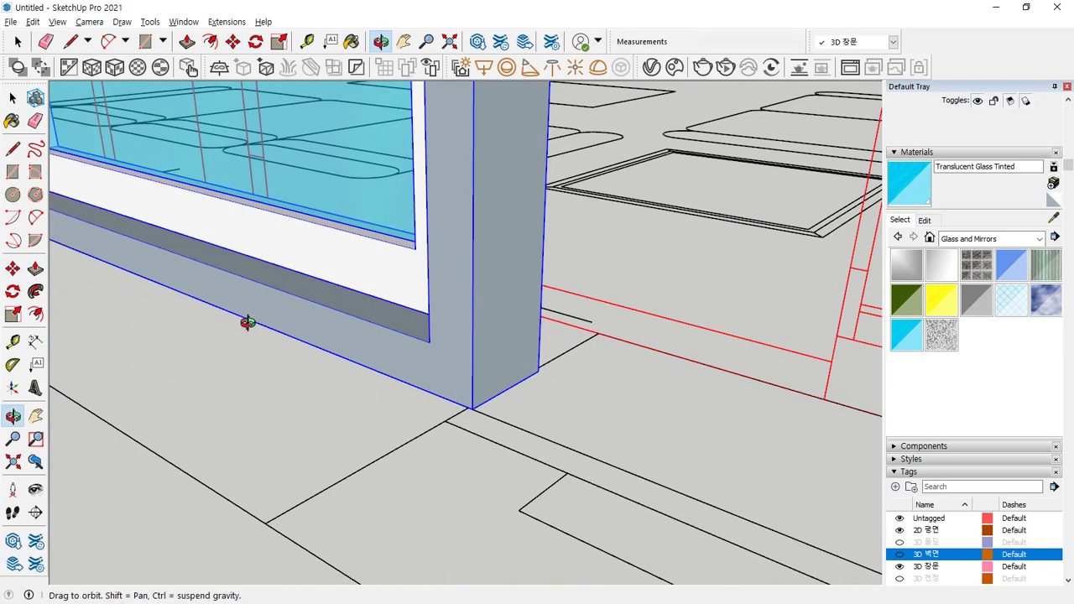
pyautogui.scroll(2, 483, 422)
pyautogui.scroll(1, 480, 420)
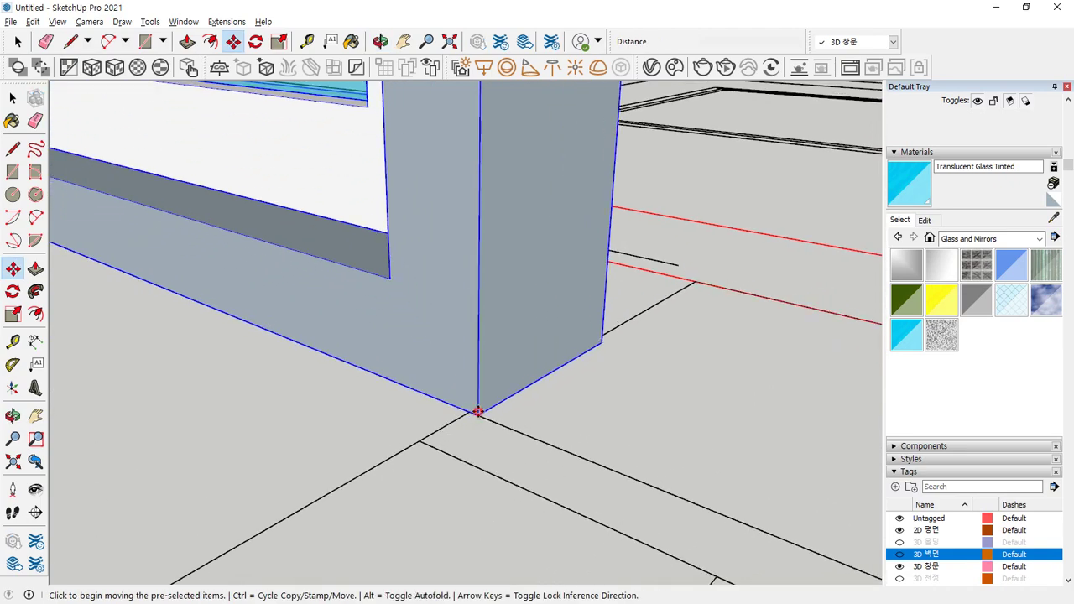
pyautogui.click(477, 412)
pyautogui.click(468, 411)
pyautogui.scroll(-5, 468, 407)
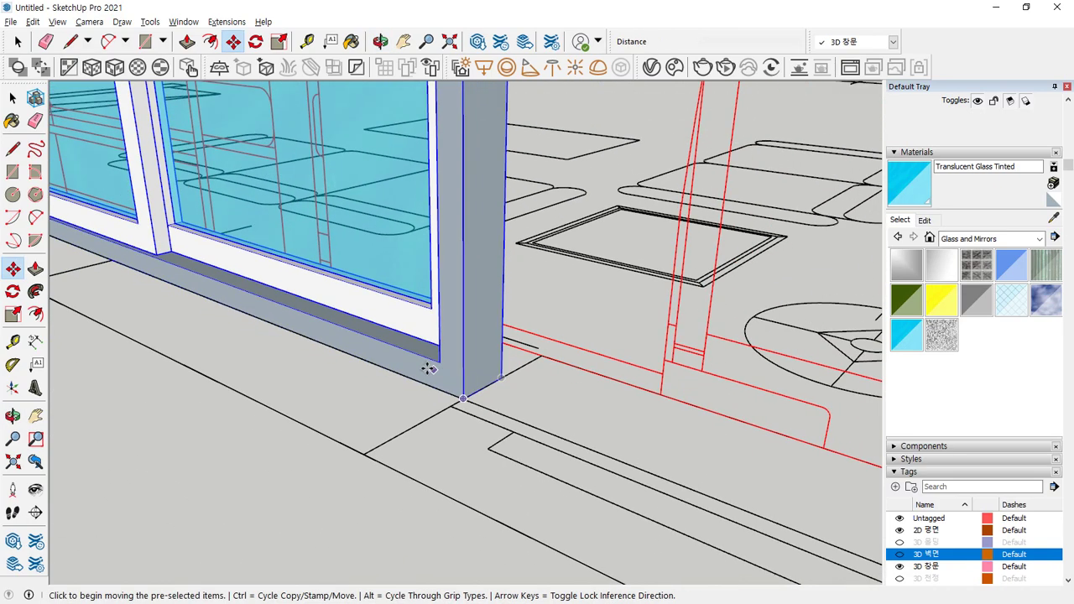
# Step: Open the door frame at its other end and push its end face in about 4 mm to the plan's opening edge
pyautogui.moveTo(428, 369); pyautogui.dragTo(1062, 502, button='middle')
pyautogui.scroll(10, 440, 304)
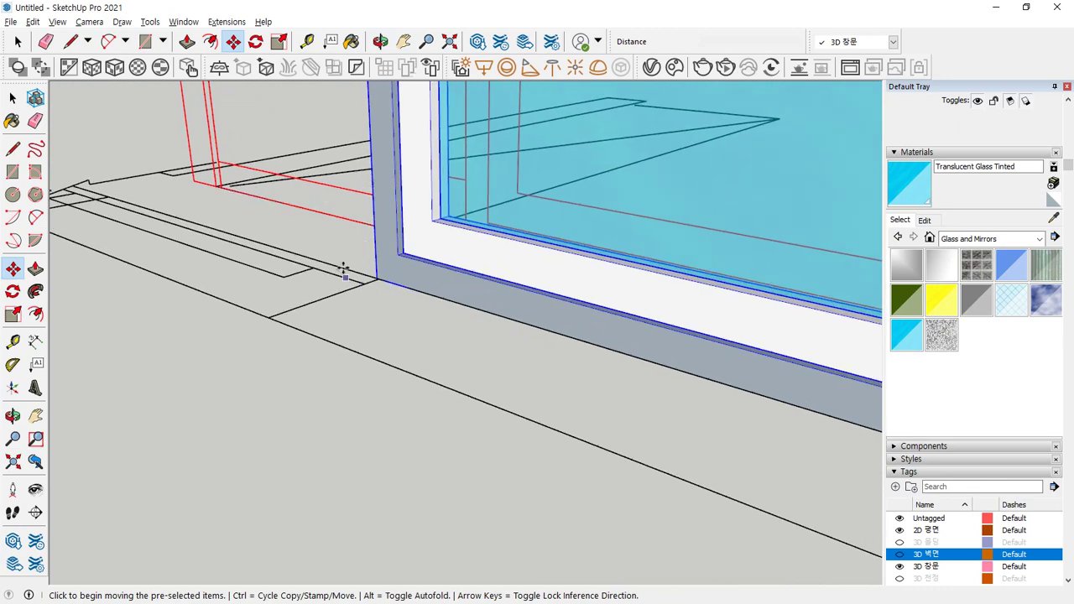
pyautogui.middleClick(415, 302)
pyautogui.moveTo(415, 303); pyautogui.dragTo(549, 300, button='middle')
pyautogui.press('space')
pyautogui.click(429, 257)
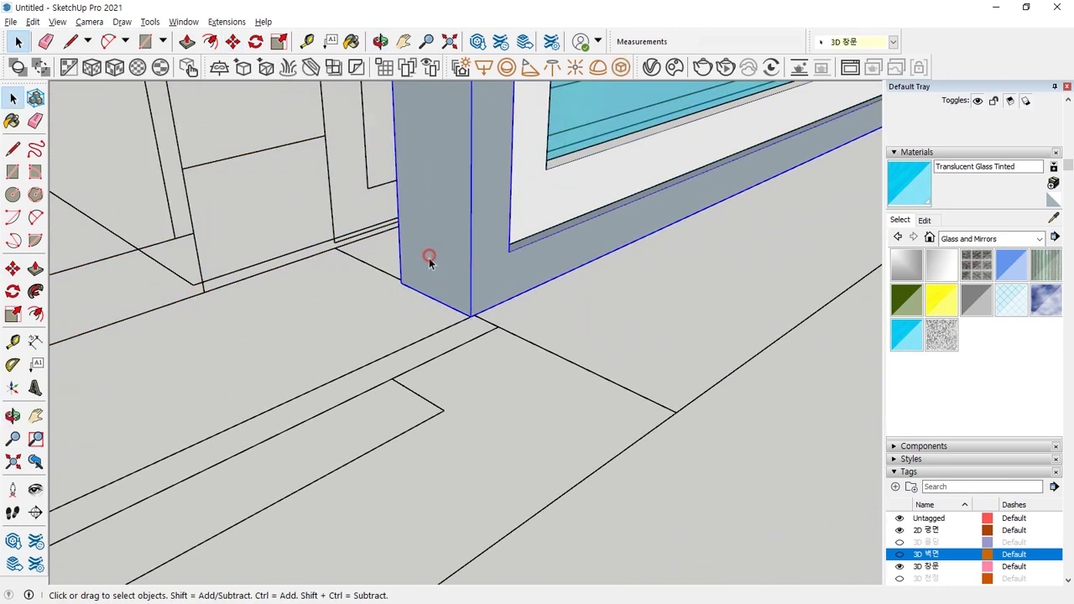
pyautogui.doubleClick(432, 262)
pyautogui.scroll(3, 437, 304)
pyautogui.press('p')
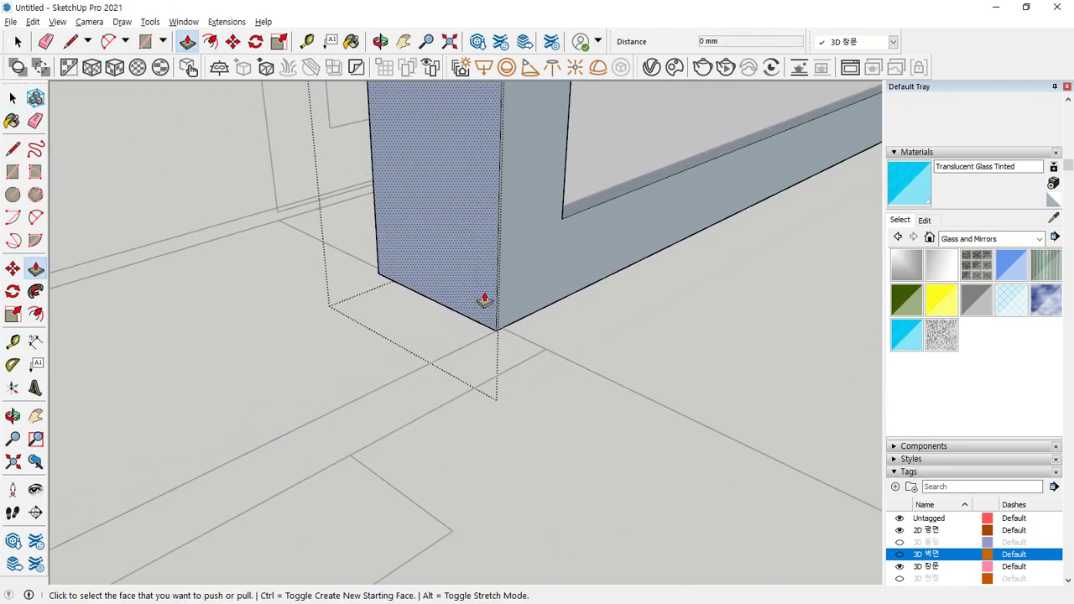
pyautogui.click(482, 299)
pyautogui.click(544, 355)
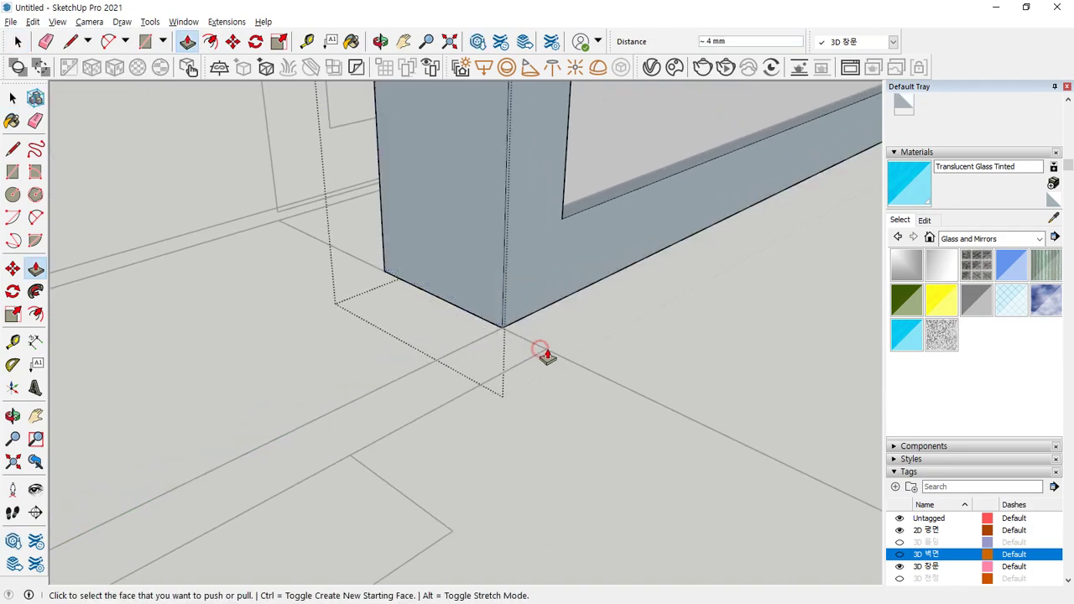
pyautogui.press('space')
pyautogui.click(584, 375)
# Step: Show the 3D 벽면 and 3D 몰딩 tags and examine how the sliding door fits between the living room walls
pyautogui.moveTo(584, 376); pyautogui.dragTo(730, 336, button='middle')
pyautogui.scroll(-4, 960, 457)
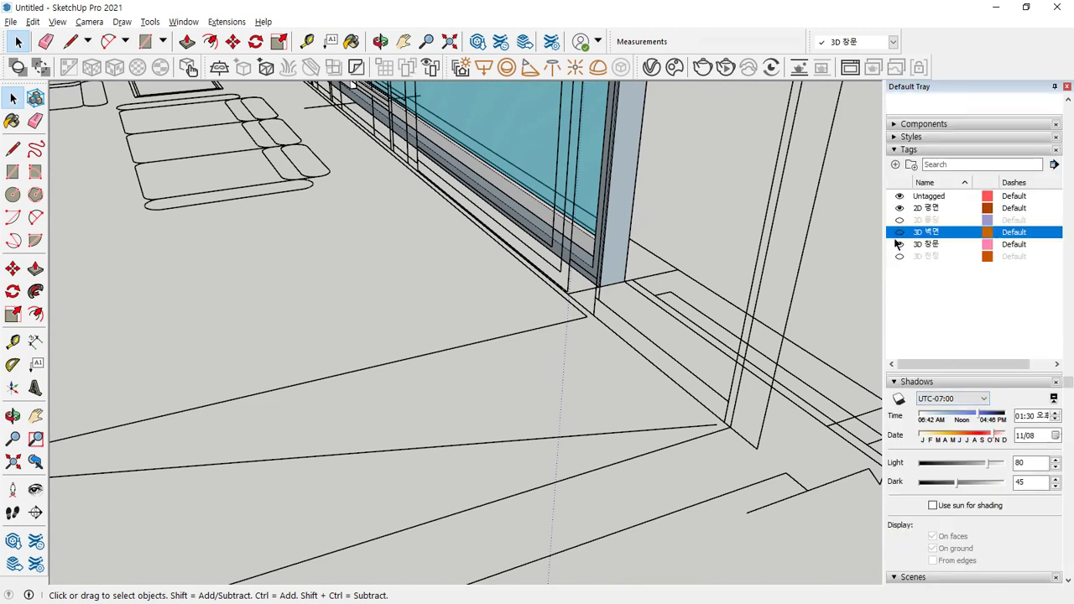
pyautogui.click(899, 232)
pyautogui.moveTo(515, 319); pyautogui.dragTo(504, 412, button='middle')
pyautogui.scroll(6, 509, 361)
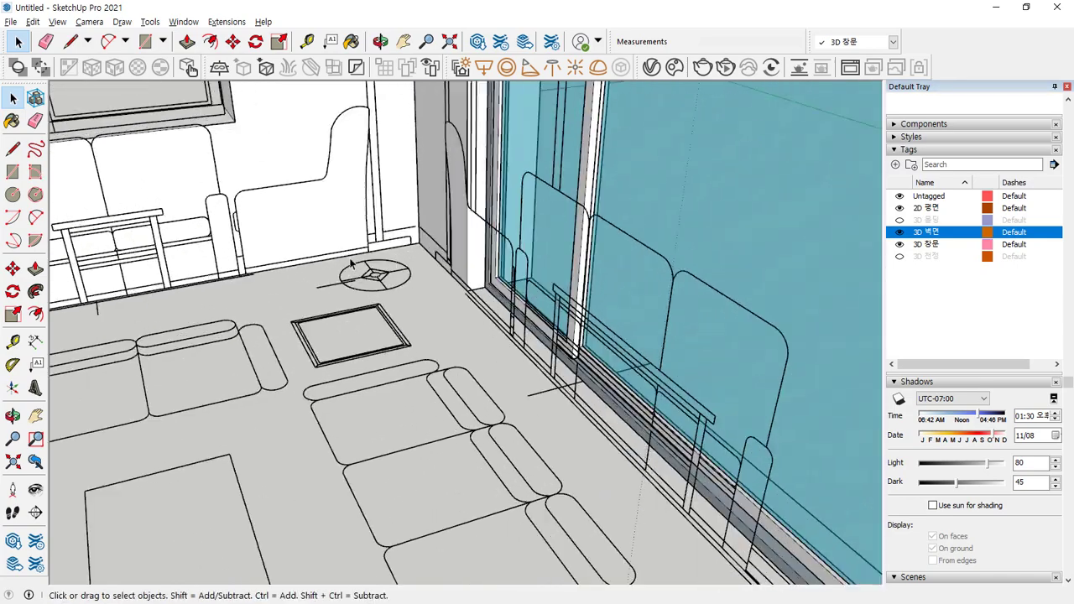
pyautogui.moveTo(514, 314); pyautogui.dragTo(647, 344, button='middle')
pyautogui.scroll(-6, 523, 328)
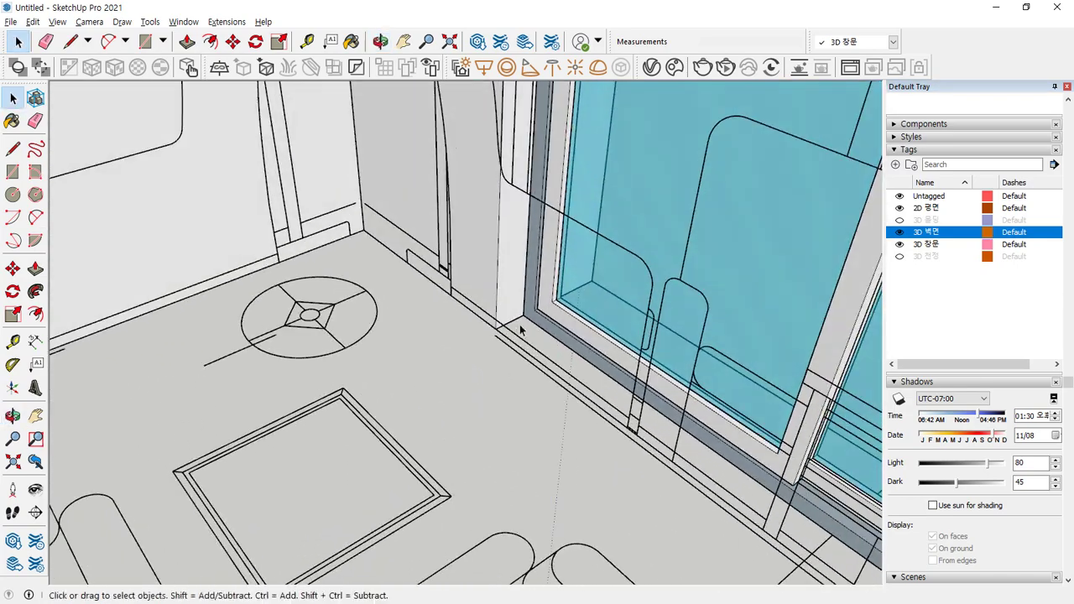
pyautogui.moveTo(527, 320); pyautogui.dragTo(479, 202, button='middle')
pyautogui.scroll(4, 571, 395)
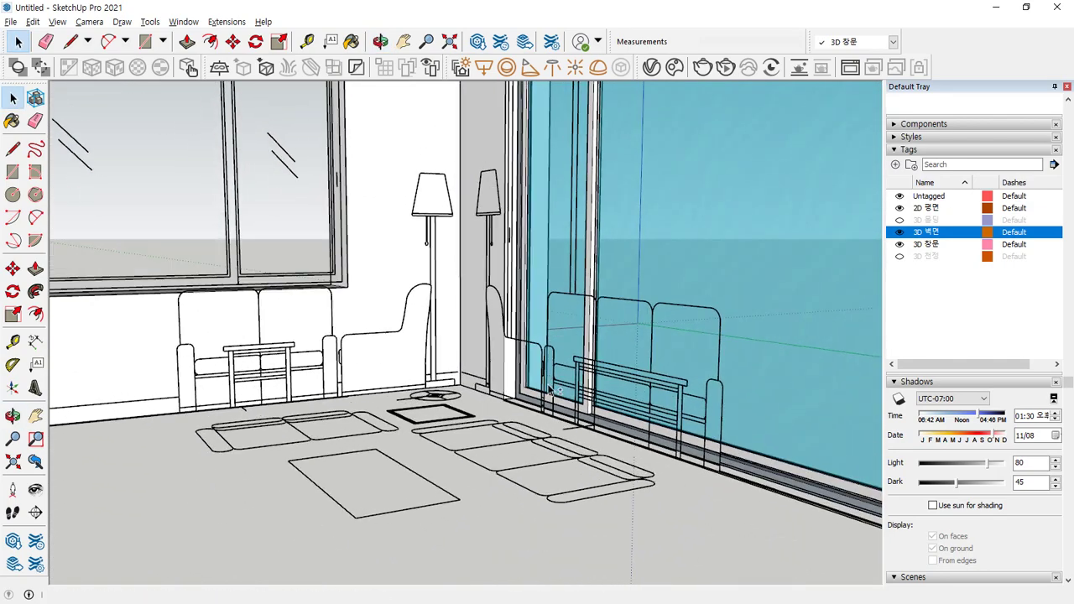
pyautogui.moveTo(577, 401); pyautogui.dragTo(705, 423, button='middle')
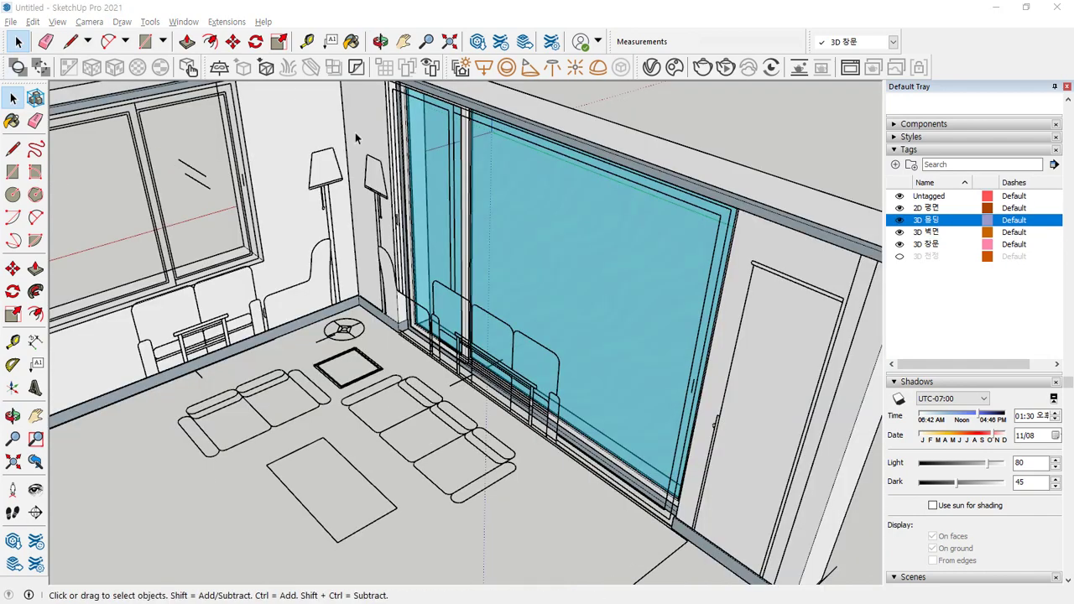
pyautogui.moveTo(355, 132); pyautogui.dragTo(290, 216, button='middle')
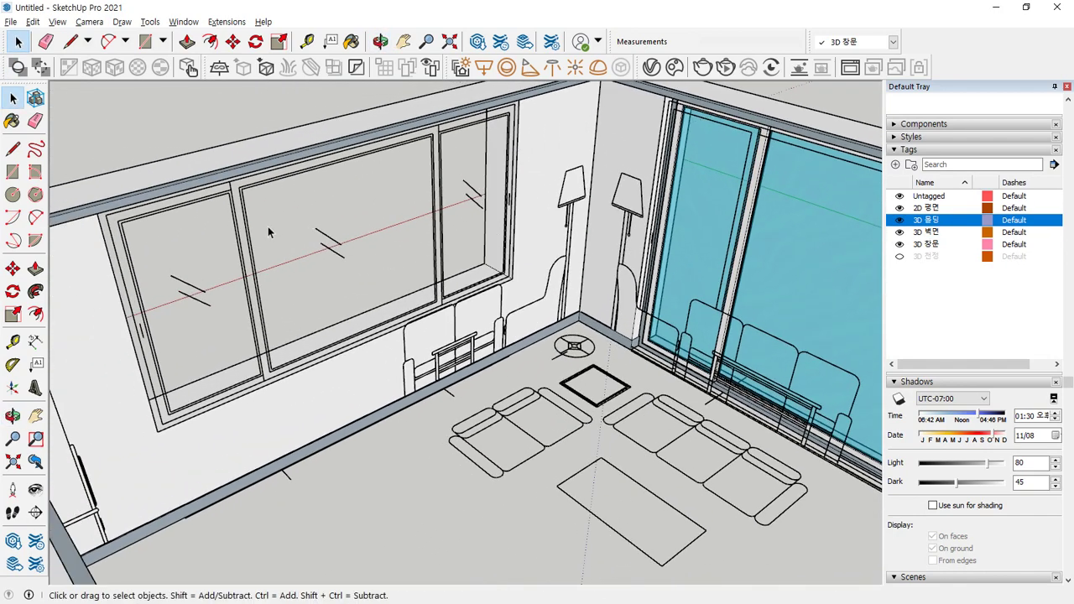
pyautogui.moveTo(174, 265)
pyautogui.mouseDown()
pyautogui.moveTo(190, 274)
pyautogui.moveTo(200, 254)
pyautogui.mouseUp()
pyautogui.moveTo(358, 202); pyautogui.dragTo(387, 185)
pyautogui.moveTo(472, 175); pyautogui.dragTo(496, 155)
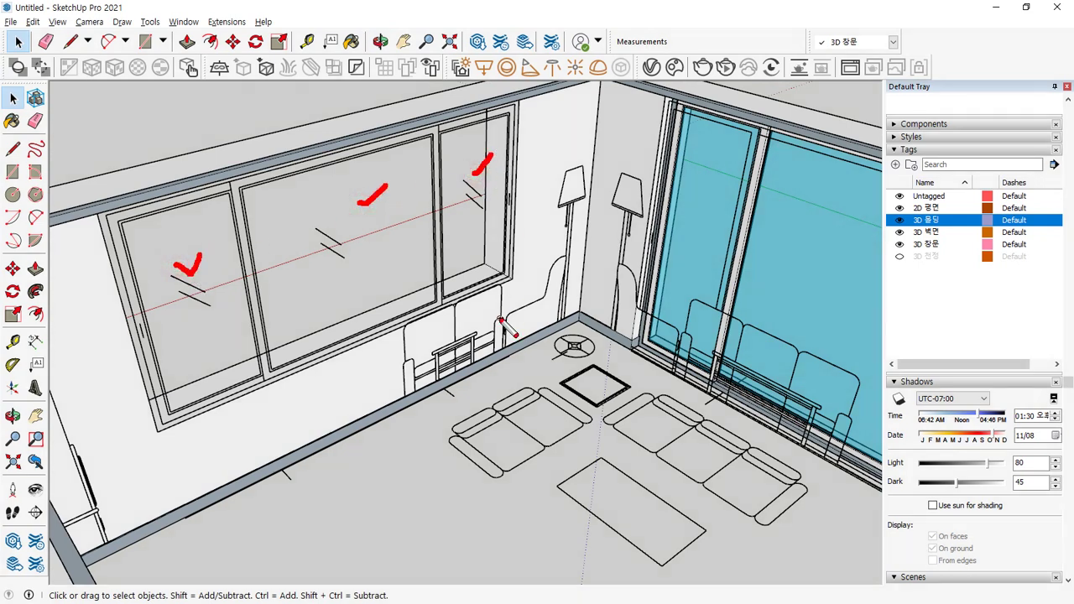
pyautogui.moveTo(134, 154); pyautogui.dragTo(163, 139)
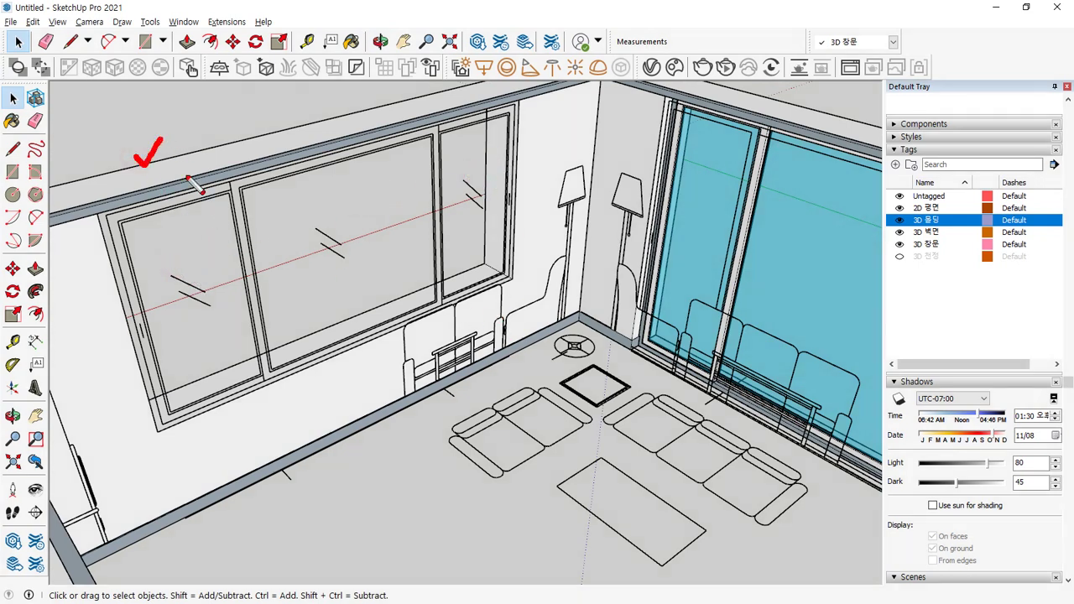
pyautogui.moveTo(477, 86)
pyautogui.mouseDown()
pyautogui.moveTo(486, 98)
pyautogui.moveTo(527, 69)
pyautogui.mouseUp()
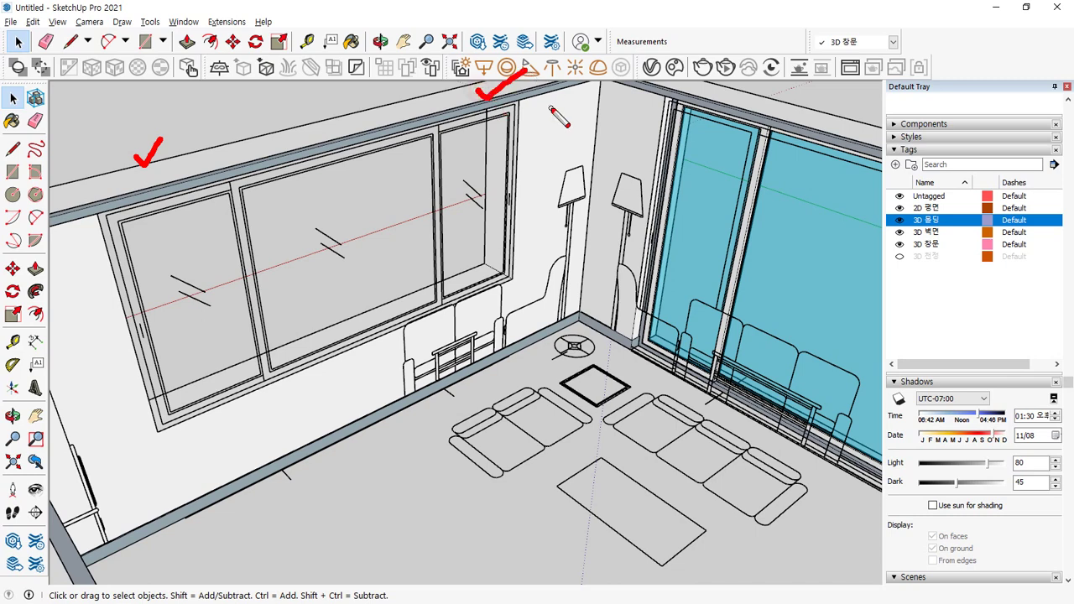
pyautogui.moveTo(308, 224); pyautogui.dragTo(349, 219)
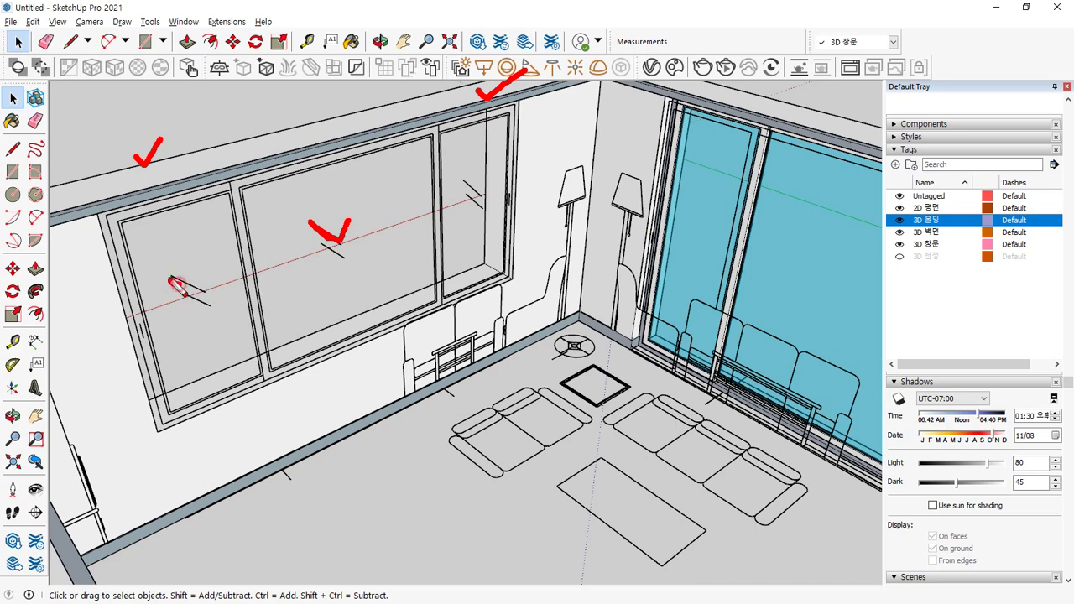
pyautogui.moveTo(174, 284); pyautogui.dragTo(170, 262)
pyautogui.moveTo(473, 203); pyautogui.dragTo(467, 182)
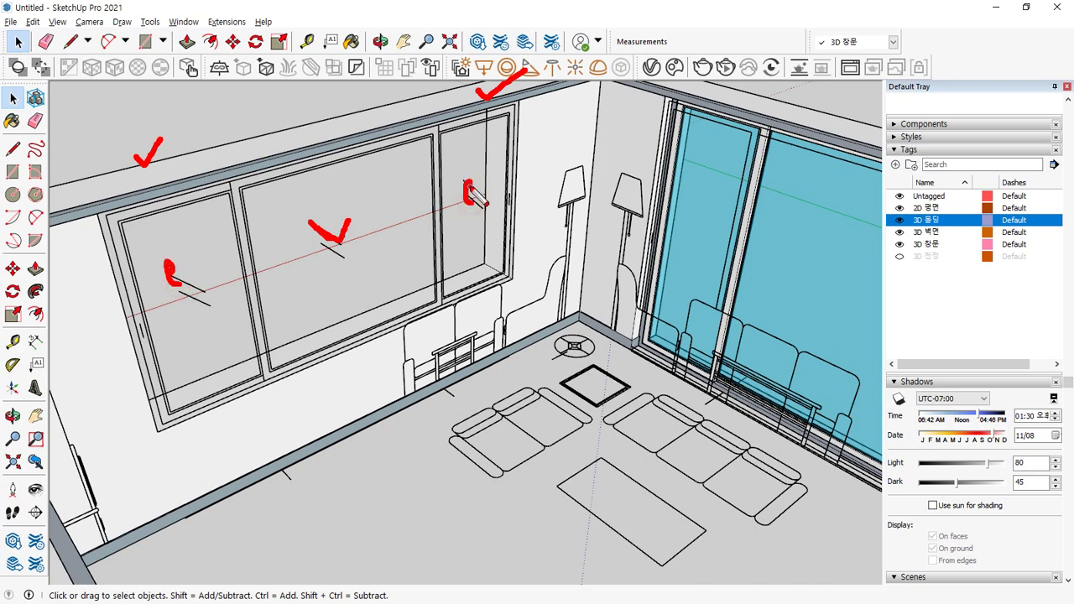
pyautogui.moveTo(365, 214)
pyautogui.mouseDown()
pyautogui.moveTo(329, 222)
pyautogui.moveTo(259, 103)
pyautogui.moveTo(299, 113)
pyautogui.mouseUp()
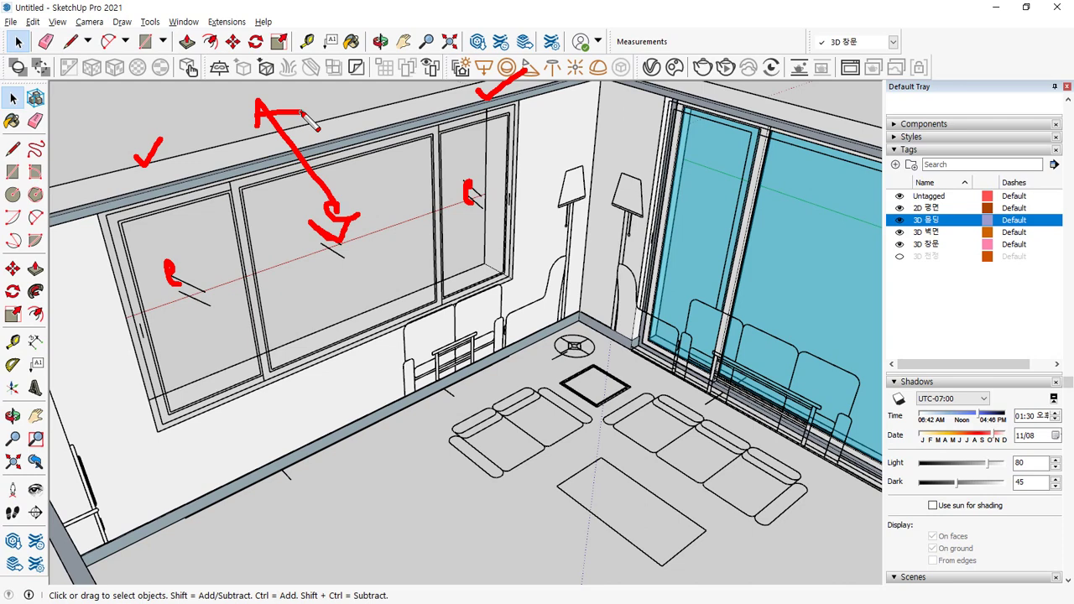
pyautogui.moveTo(285, 228)
pyautogui.mouseDown()
pyautogui.moveTo(289, 270)
pyautogui.moveTo(457, 225)
pyautogui.moveTo(422, 245)
pyautogui.mouseUp()
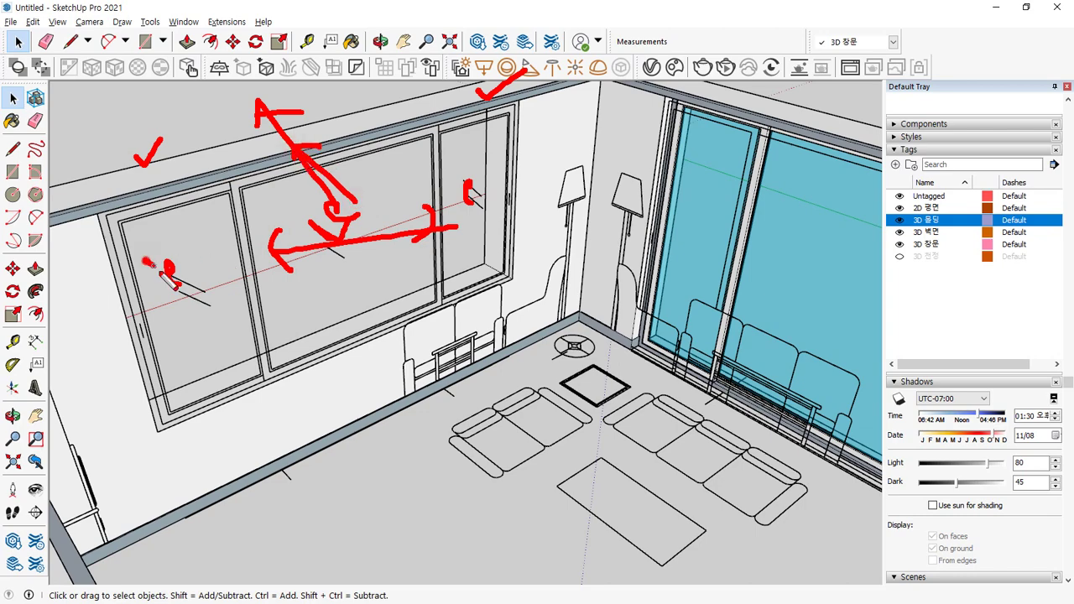
pyautogui.moveTo(145, 261); pyautogui.dragTo(192, 223)
pyautogui.moveTo(458, 178); pyautogui.dragTo(476, 188)
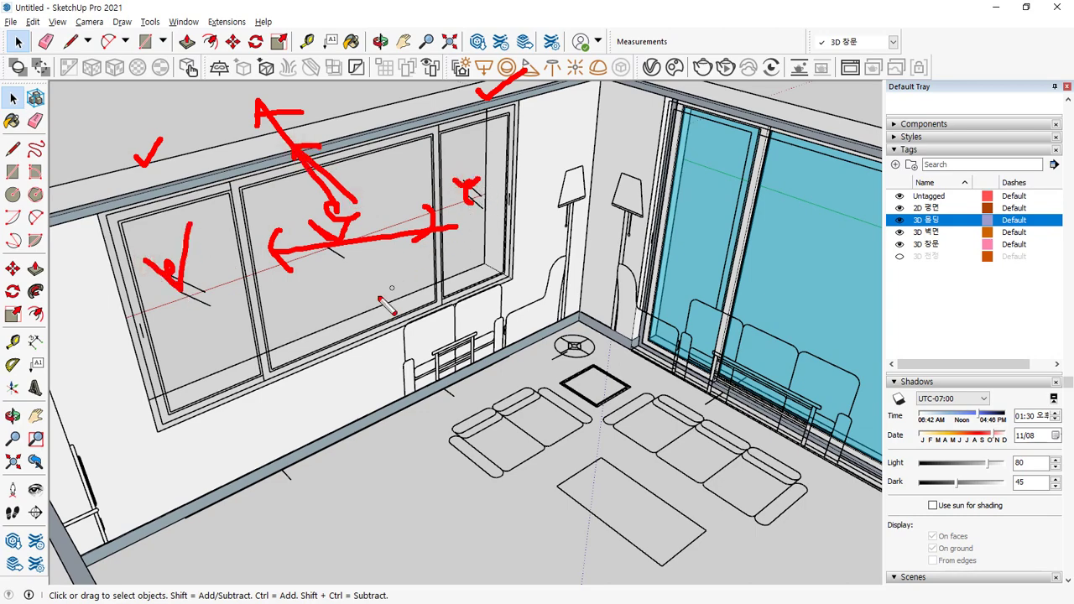
pyautogui.press('Escape')
# Step: Hide the 3D 몰딩 and 3D 벽면 tags to expose the plan lines below the three-pane window
pyautogui.middleClick(139, 346)
pyautogui.scroll(4, 139, 346)
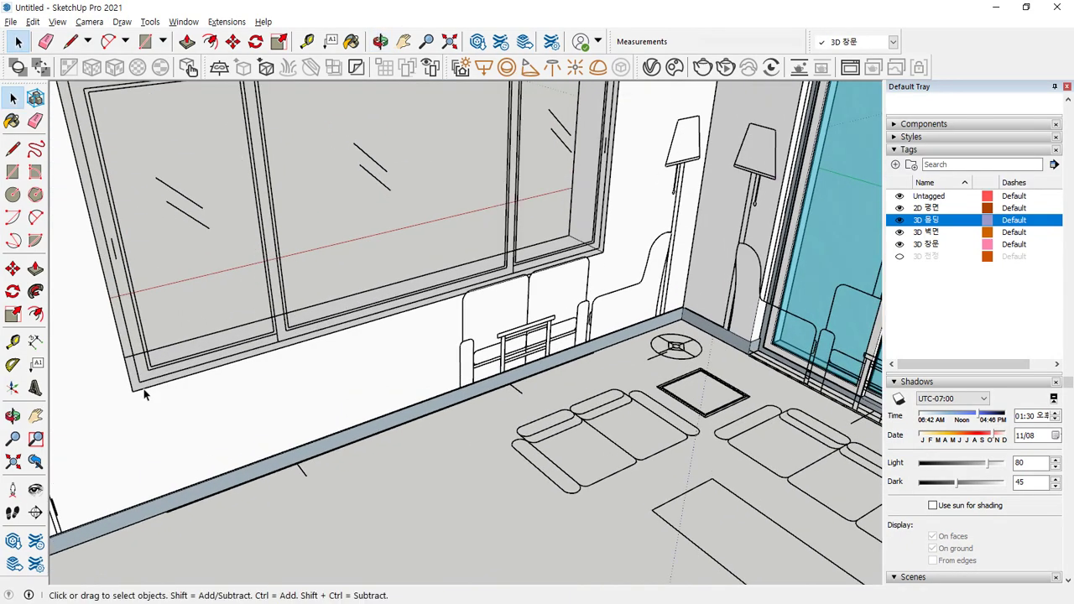
pyautogui.moveTo(184, 327); pyautogui.dragTo(243, 451, button='middle')
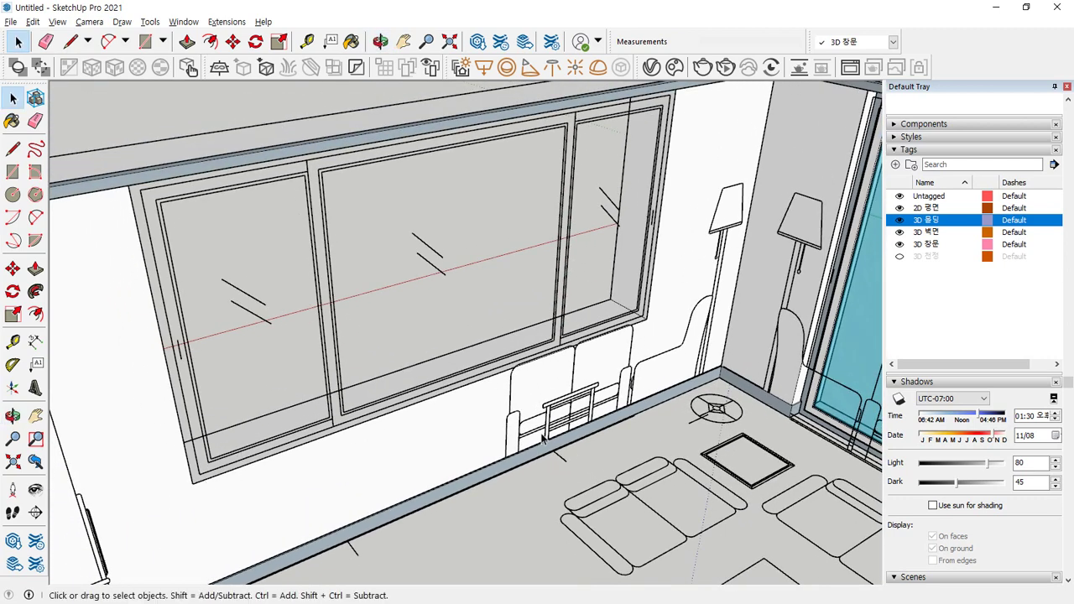
pyautogui.click(899, 231)
pyautogui.click(900, 233)
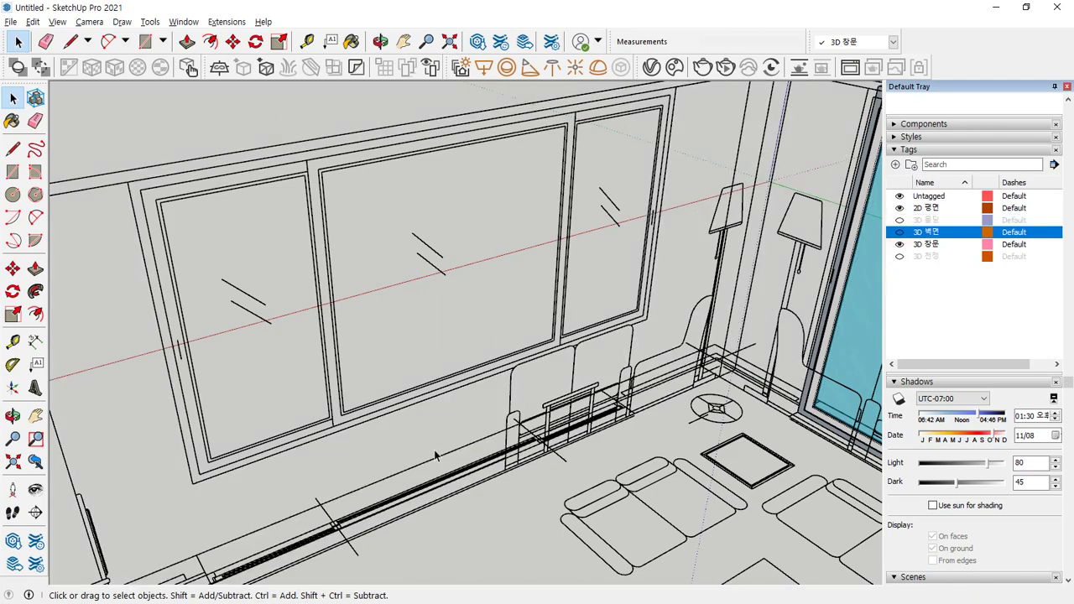
# Step: Measure the three-pane window's frame depth and its end sash's thickness on the plan
pyautogui.moveTo(435, 455); pyautogui.dragTo(446, 384, button='middle')
pyautogui.scroll(5, 330, 468)
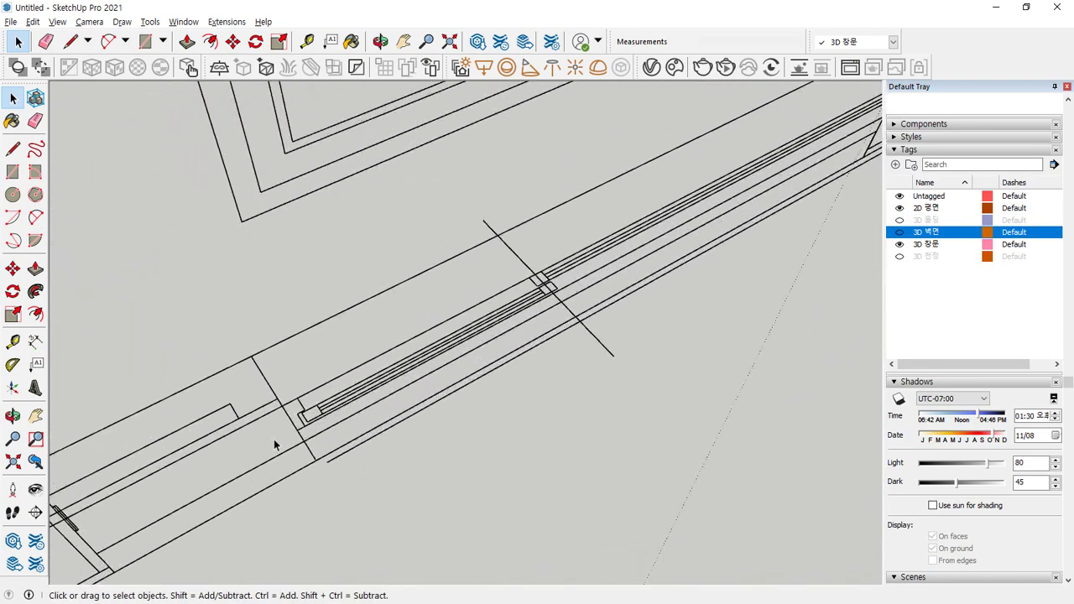
pyautogui.scroll(3, 286, 441)
pyautogui.press('t')
pyautogui.click(305, 424)
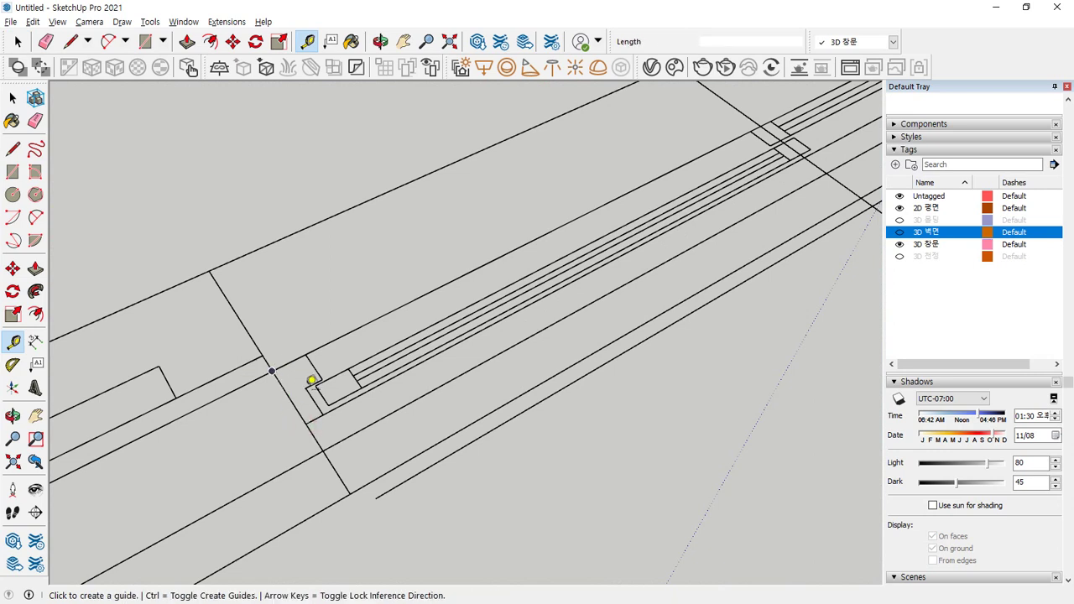
pyautogui.click(312, 380)
pyautogui.click(328, 406)
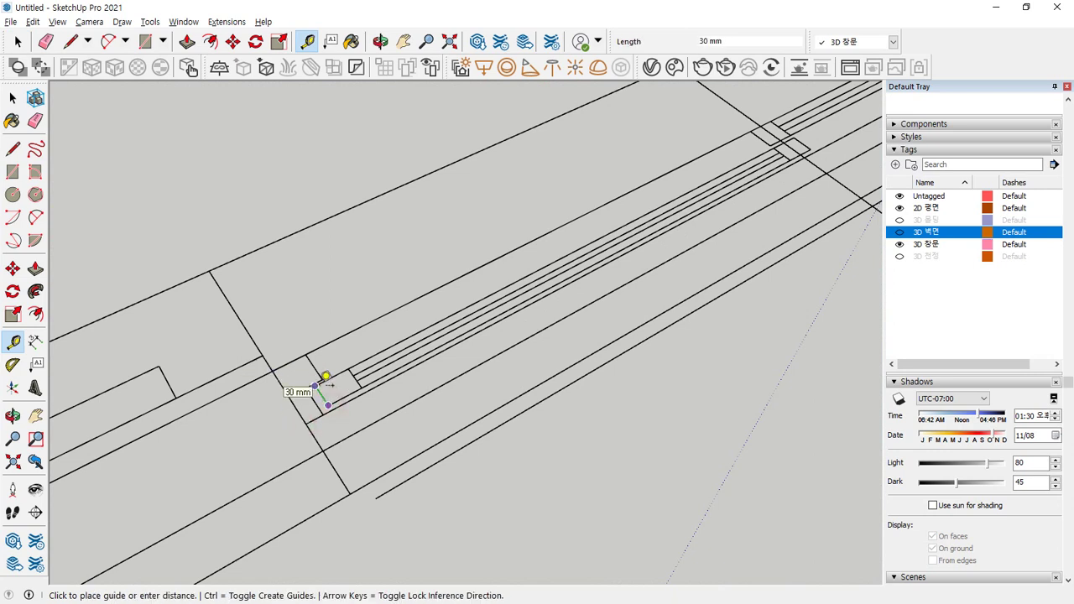
pyautogui.click(327, 378)
pyautogui.scroll(-5, 324, 376)
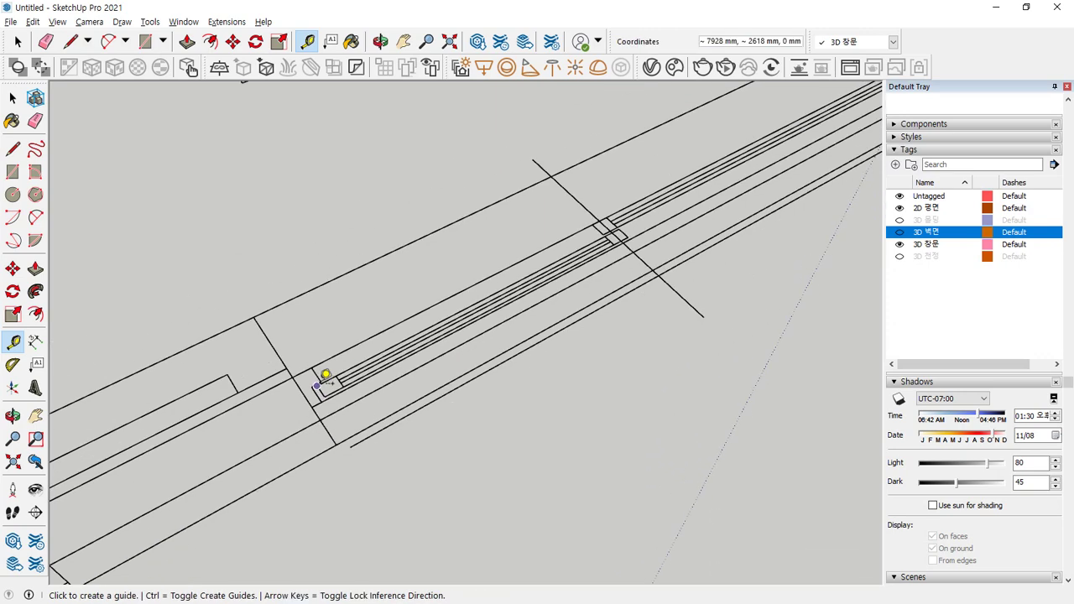
pyautogui.moveTo(379, 285); pyautogui.dragTo(294, 449, button='middle')
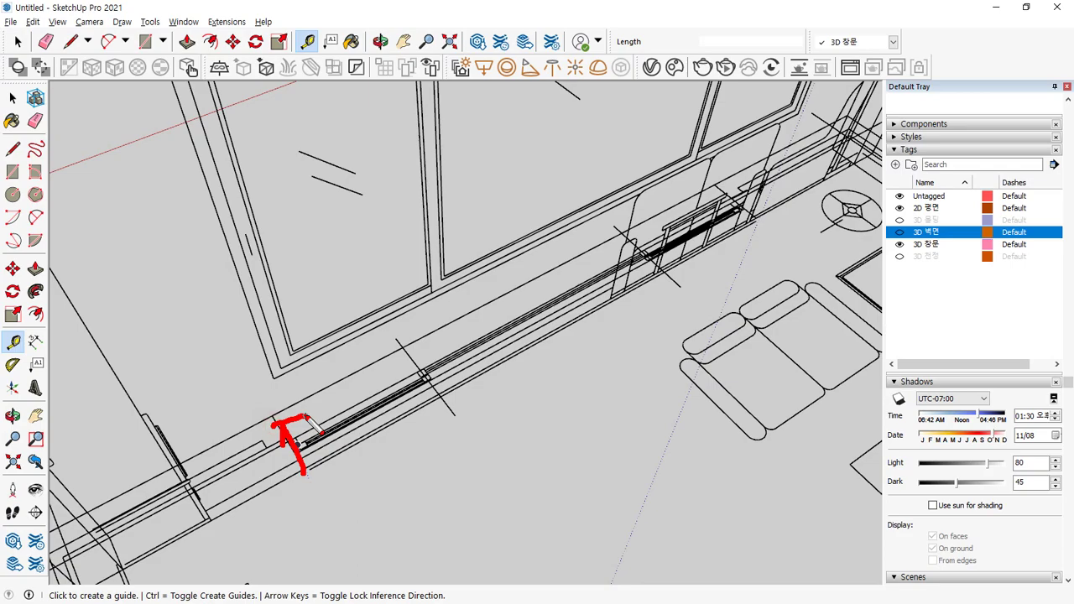
# Step: Draw a 3000 × 1500 mm rectangle over the three-pane window's outer outline on the elevation
pyautogui.scroll(-6, 319, 403)
pyautogui.scroll(4, 294, 349)
pyautogui.press('r')
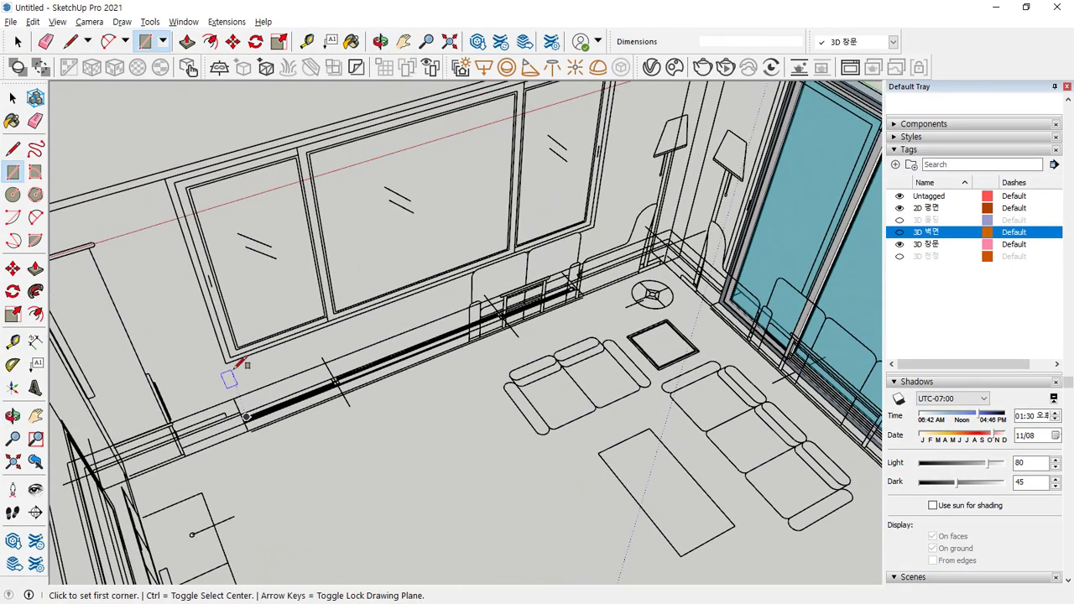
pyautogui.click(225, 363)
pyautogui.moveTo(225, 362); pyautogui.dragTo(568, 155, button='middle')
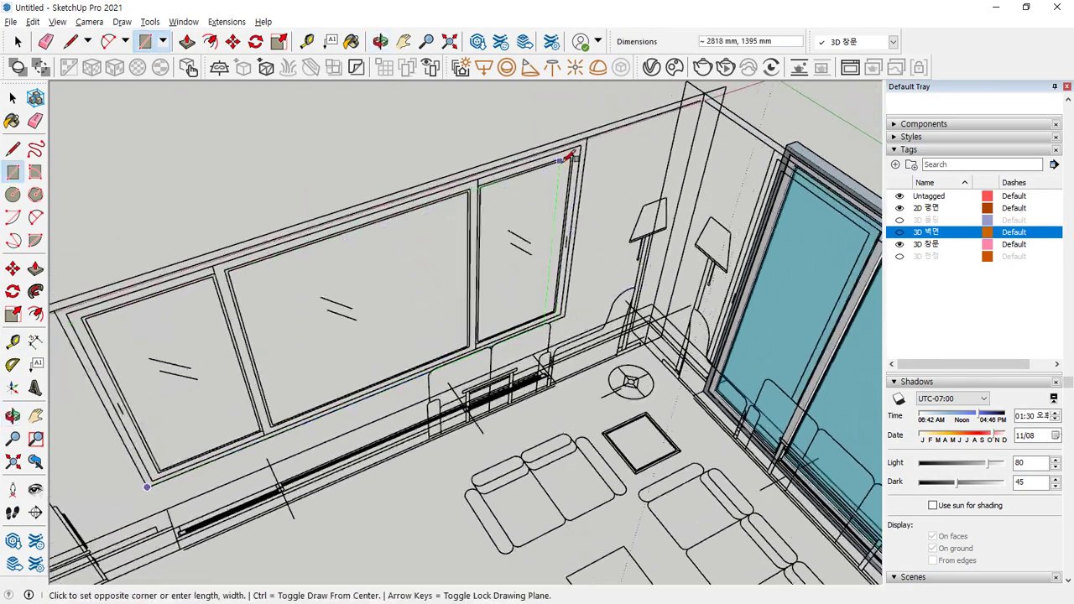
pyautogui.scroll(2, 568, 155)
pyautogui.write('3000,1500')
pyautogui.press('Return')
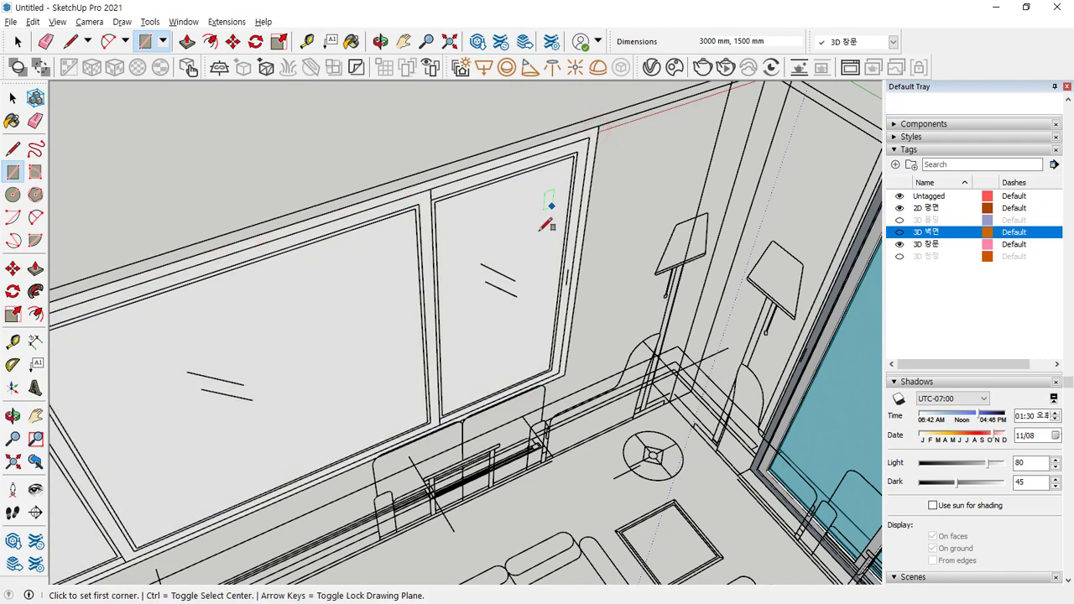
# Step: Offset the window rectangle 40 mm inward to the frame line and delete the inner face
pyautogui.moveTo(547, 225); pyautogui.dragTo(530, 185, button='middle')
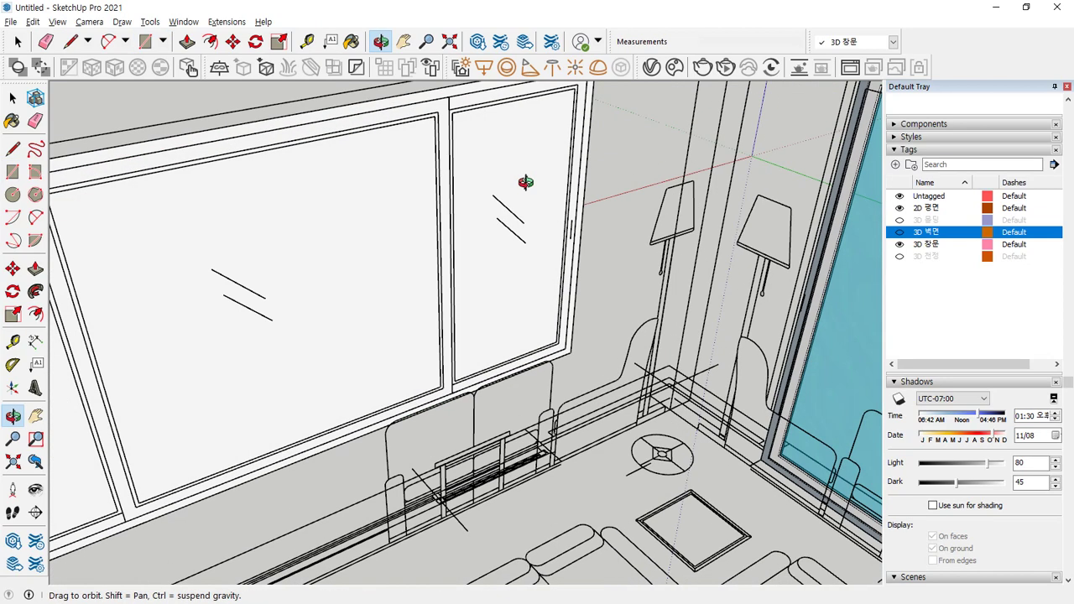
pyautogui.press('f')
pyautogui.click(340, 179)
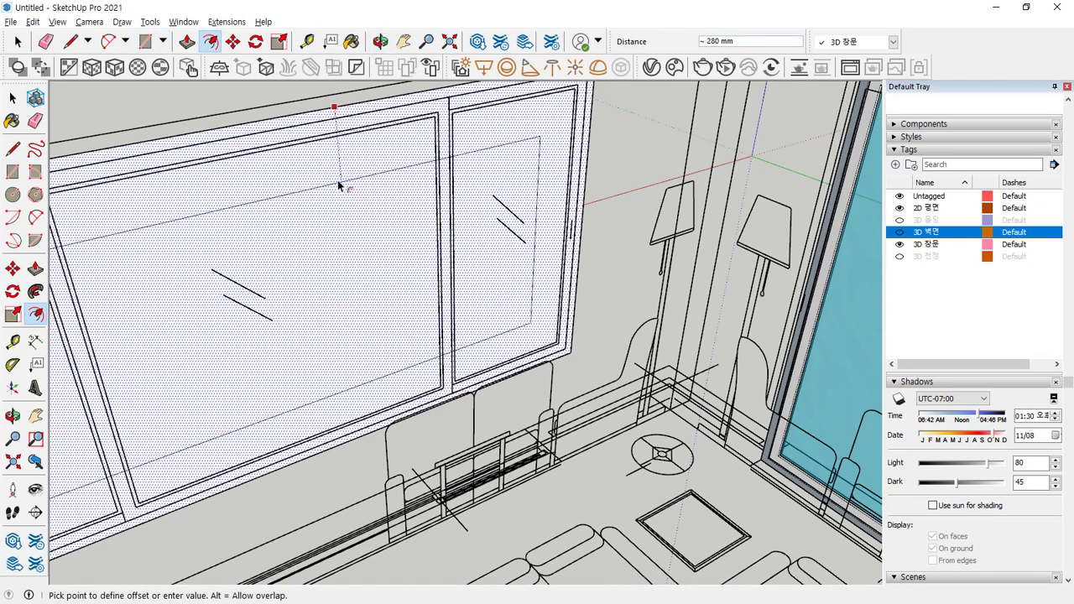
pyautogui.scroll(1, 375, 123)
pyautogui.scroll(1, 327, 120)
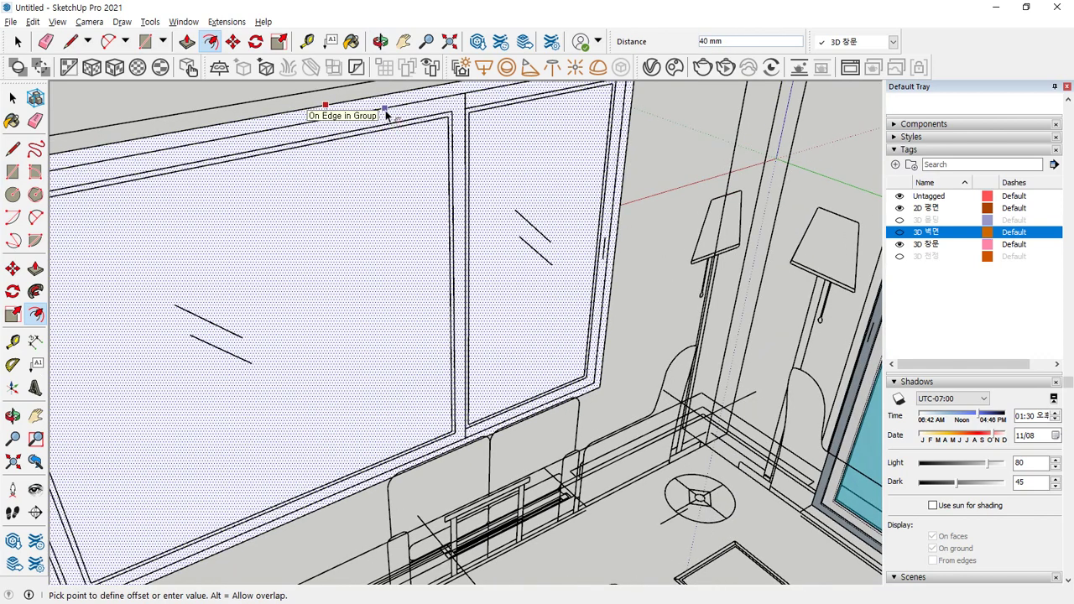
pyautogui.click(467, 98)
pyautogui.press('space')
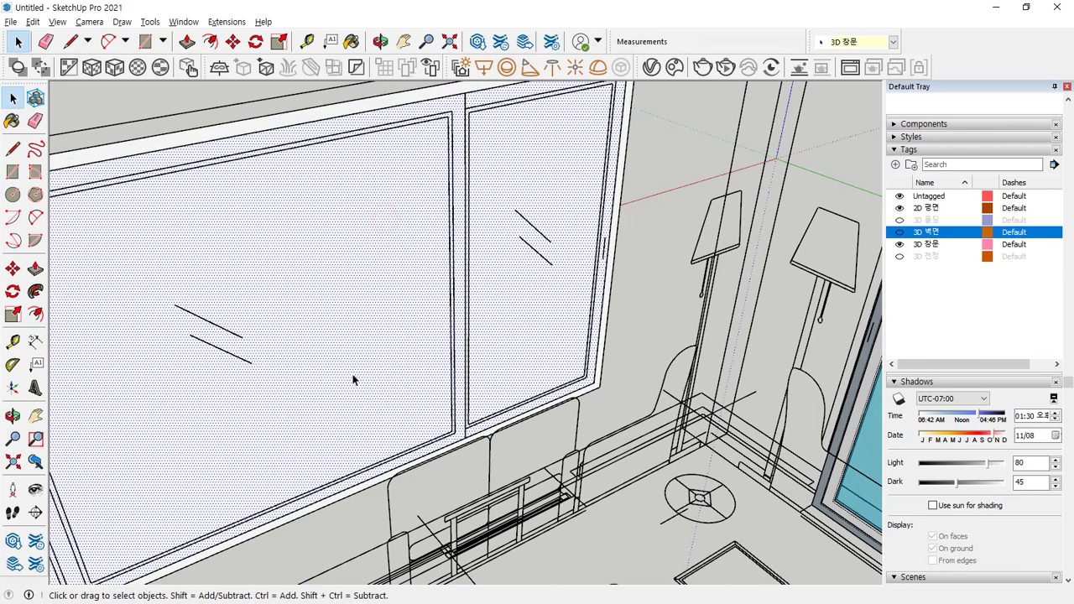
pyautogui.scroll(-2, 353, 380)
pyautogui.press('Delete')
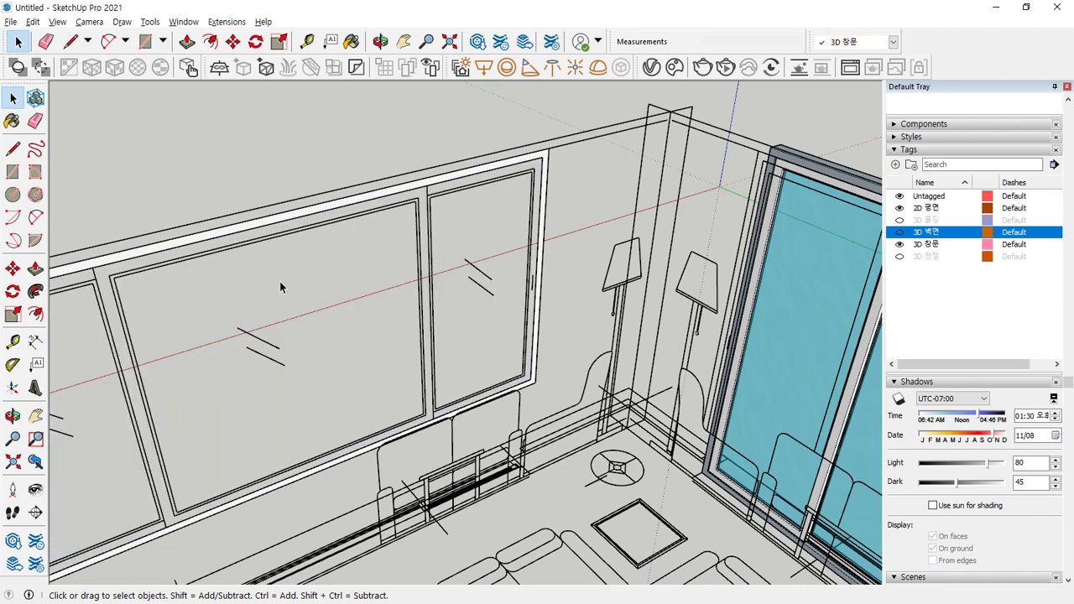
# Step: Extrude the window's outer frame face 80 mm backward
pyautogui.moveTo(263, 282); pyautogui.dragTo(235, 292, button='middle')
pyautogui.scroll(3, 235, 292)
pyautogui.press('p')
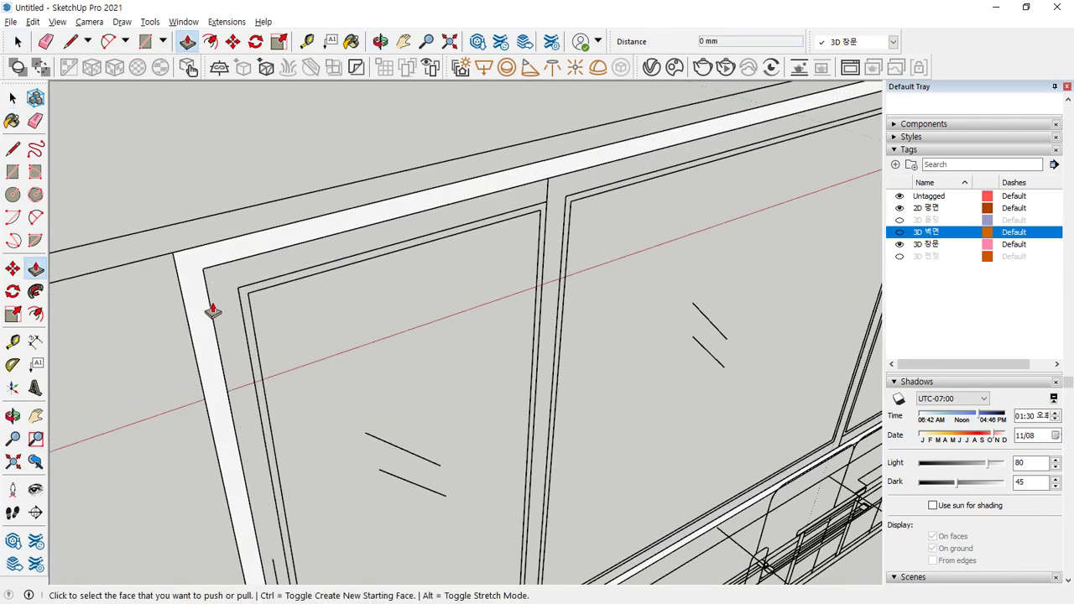
pyautogui.click(197, 307)
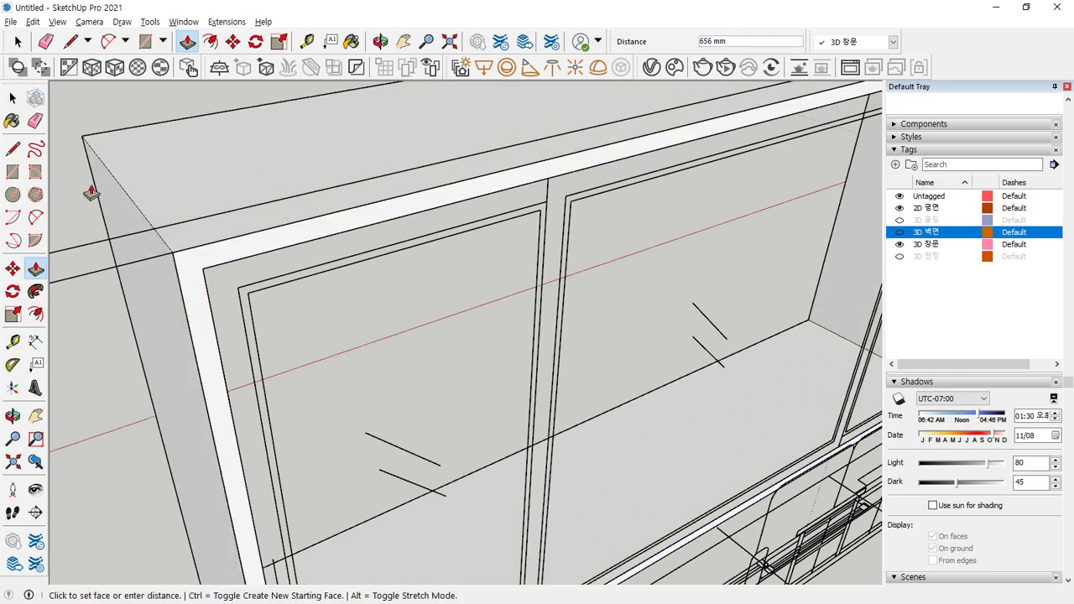
pyautogui.press('Return')
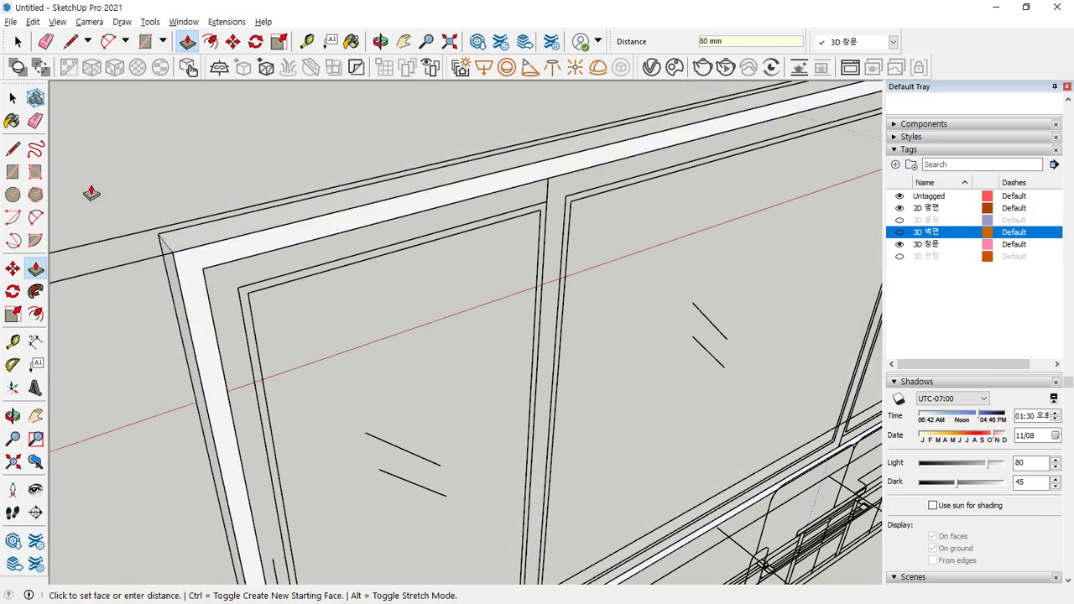
# Step: Reverse the faces of the whole extruded outer window frame and make it a group
pyautogui.moveTo(118, 221); pyautogui.dragTo(280, 220, button='middle')
pyautogui.press('space')
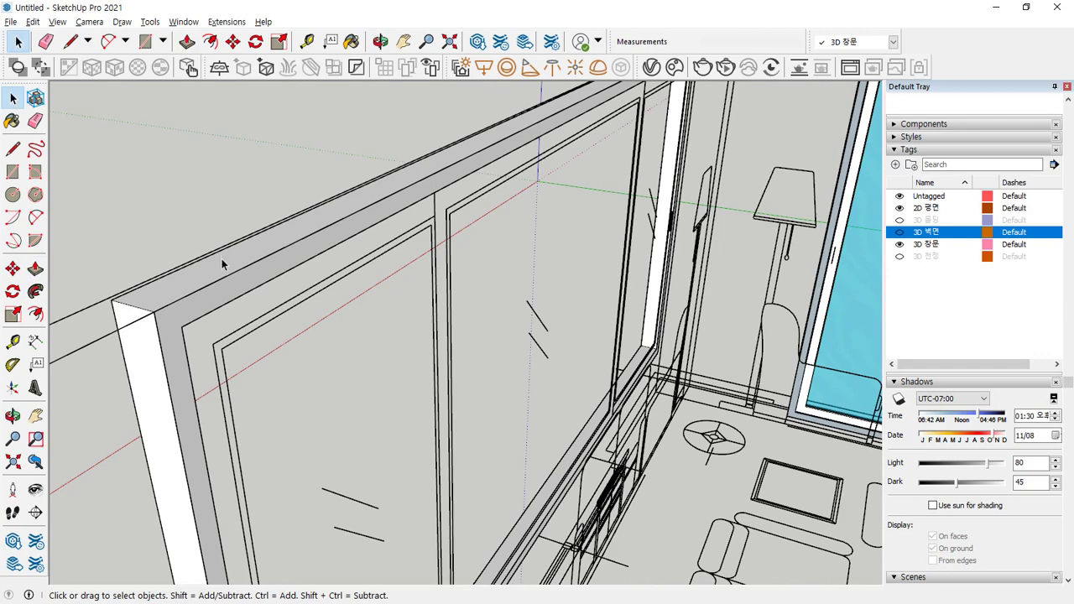
pyautogui.tripleClick(222, 261)
pyautogui.rightClick(222, 264)
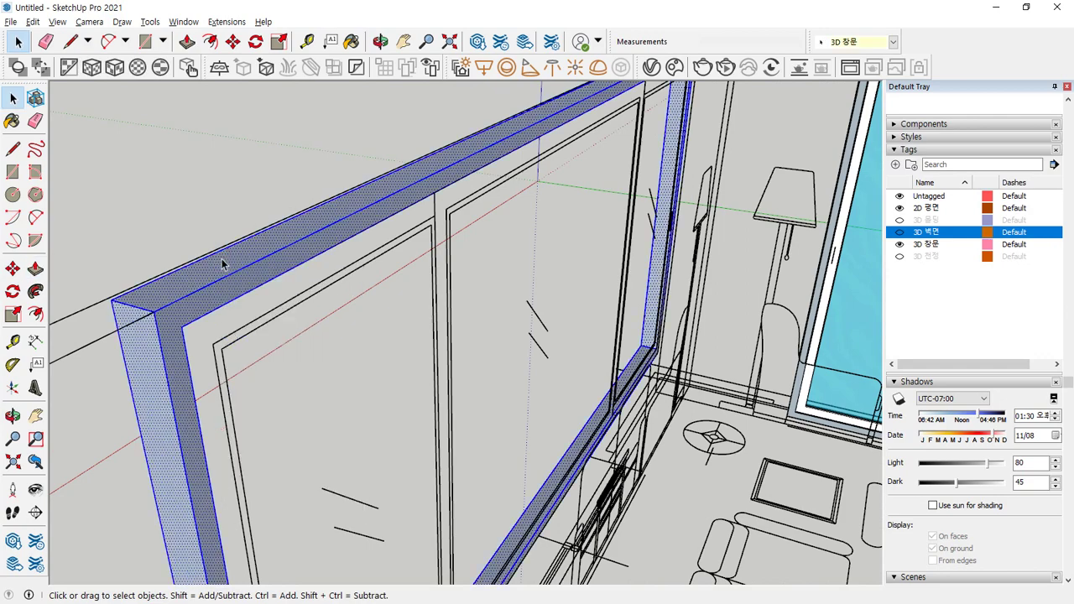
pyautogui.rightClick(223, 263)
pyautogui.click(269, 375)
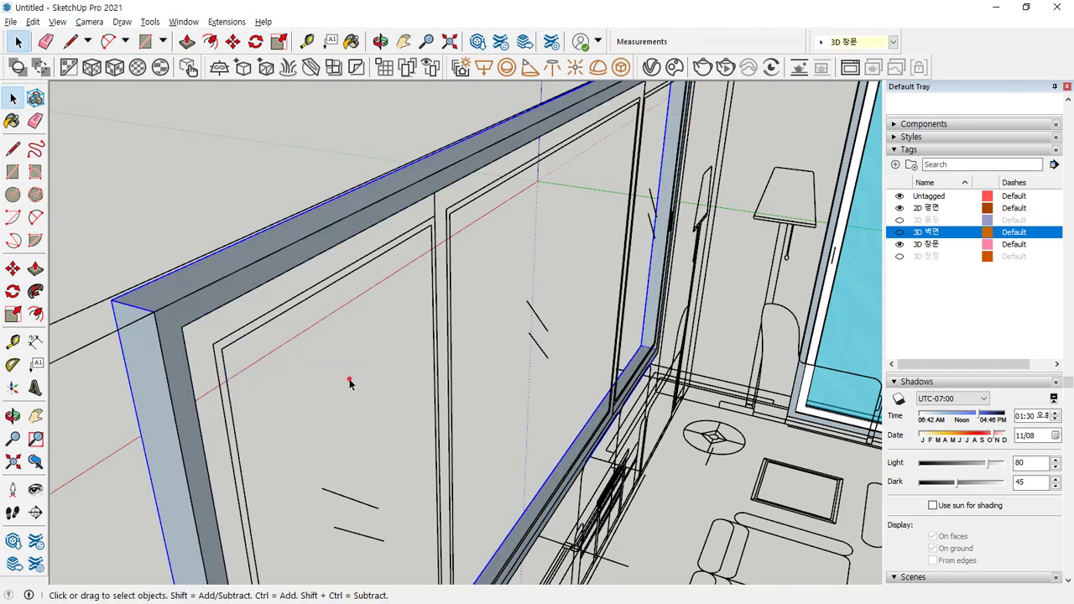
# Step: Draw a 1520 × 1420 mm rectangle over the middle sash, between the outer frame's inner edges
pyautogui.moveTo(269, 375); pyautogui.dragTo(375, 376, button='middle')
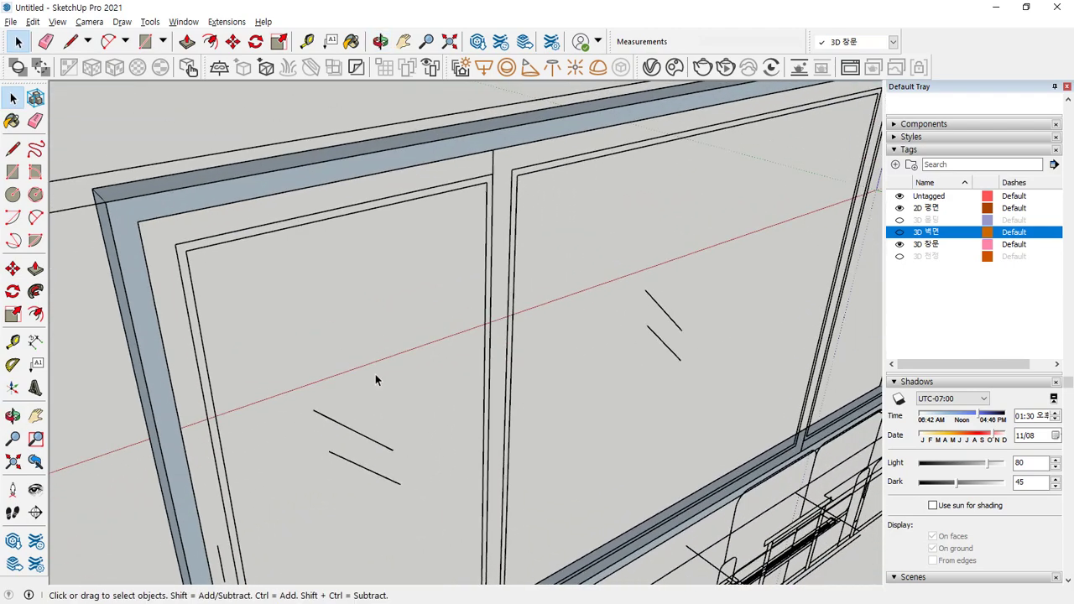
pyautogui.scroll(-5, 375, 376)
pyautogui.scroll(5, 374, 374)
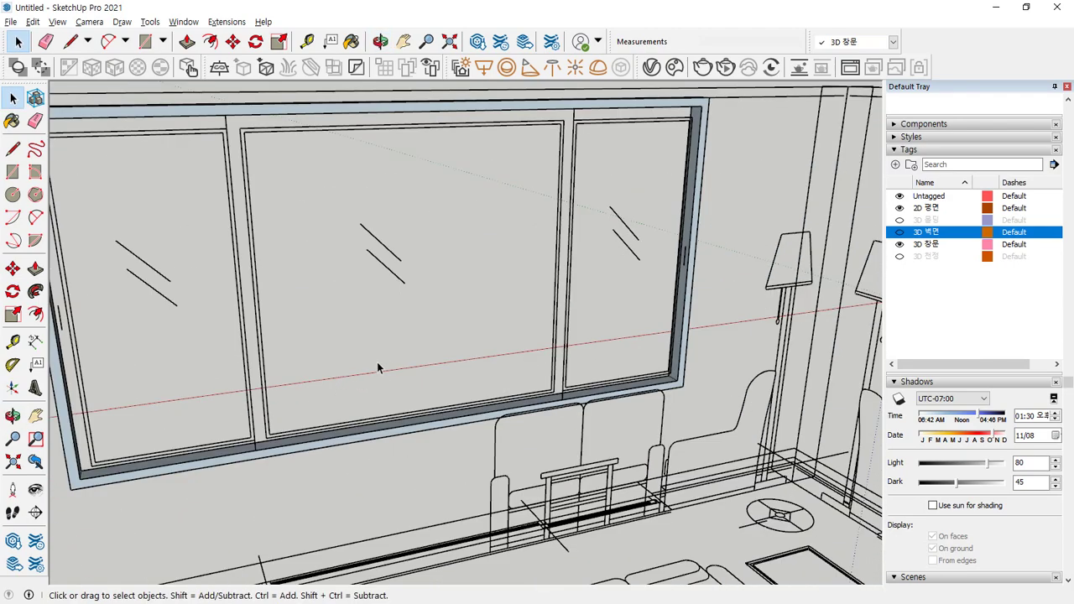
pyautogui.keyDown('shift'); pyautogui.moveTo(384, 364); pyautogui.dragTo(388, 400, button='middle'); pyautogui.keyUp('shift')
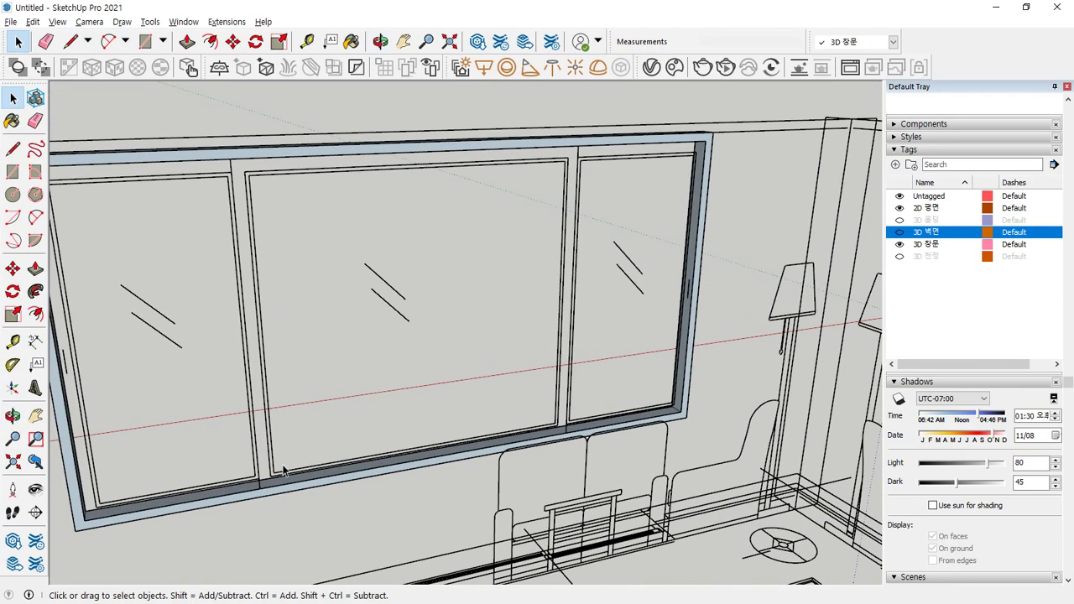
pyautogui.press('r')
pyautogui.click(259, 488)
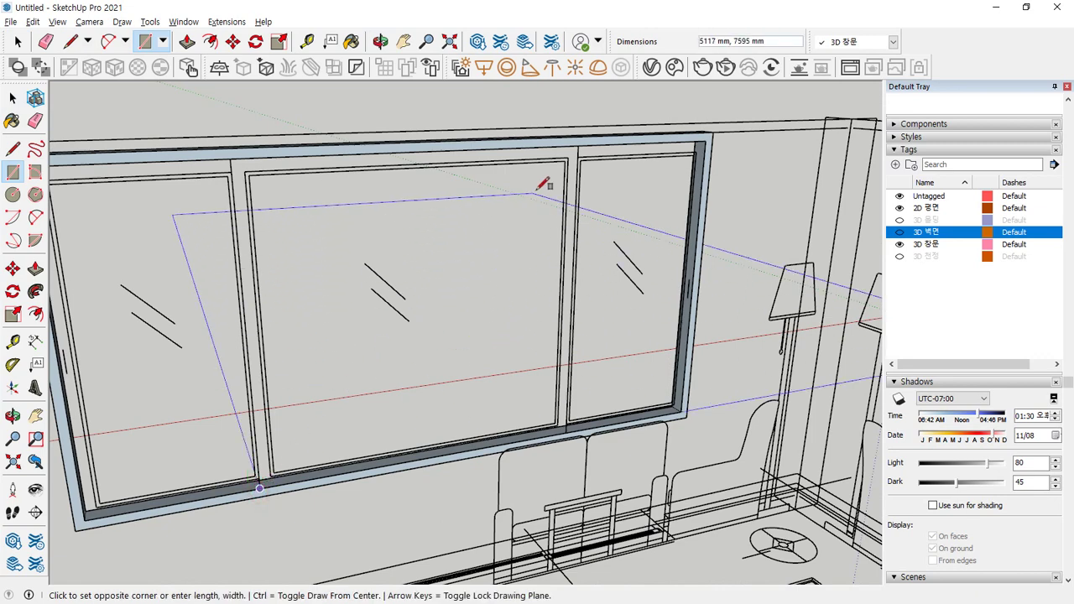
pyautogui.click(578, 144)
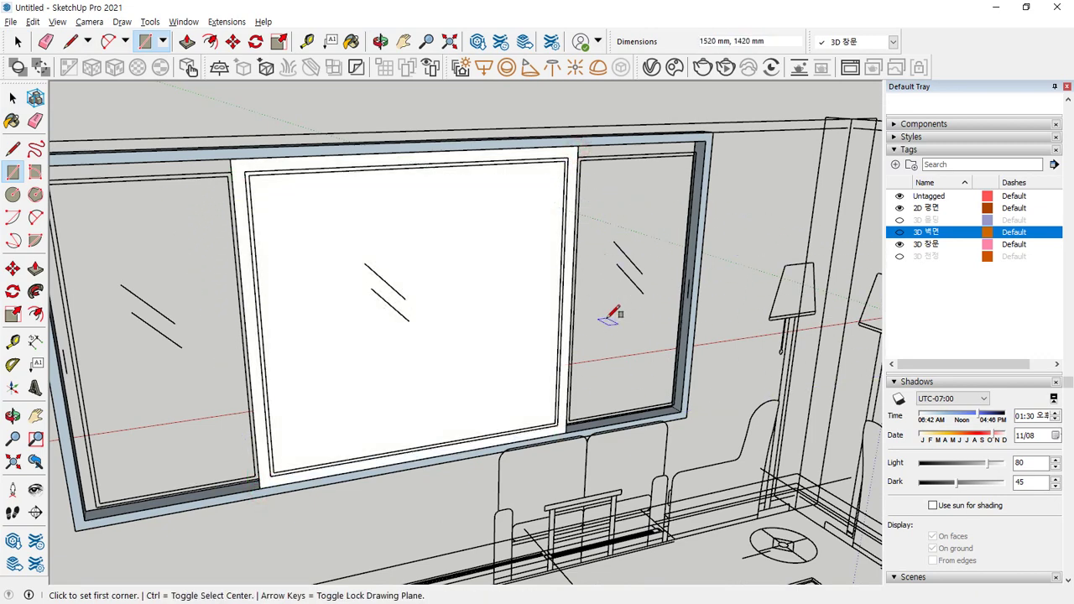
pyautogui.scroll(6, 547, 144)
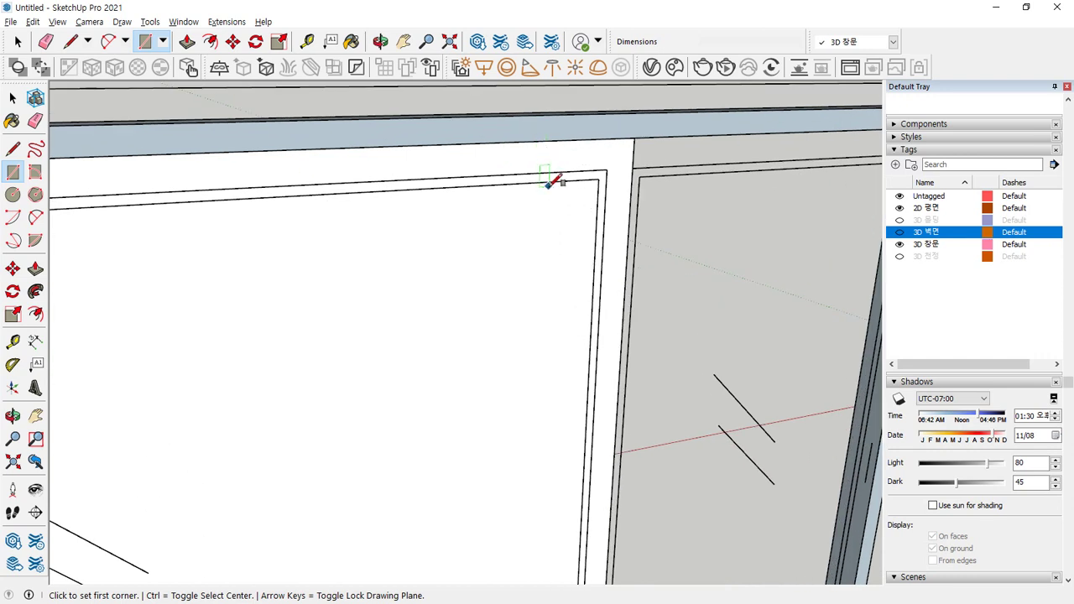
pyautogui.hotkey('ctrl', 'alt', 'd')
pyautogui.moveTo(543, 198)
pyautogui.mouseDown()
pyautogui.moveTo(519, 168)
pyautogui.moveTo(543, 184)
pyautogui.moveTo(539, 201)
pyautogui.mouseUp()
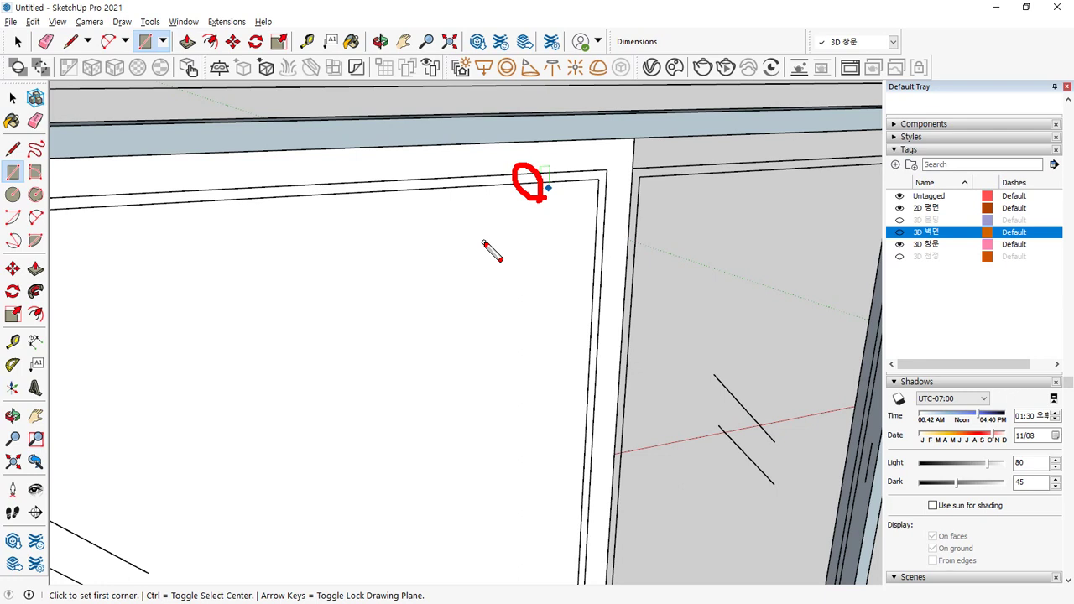
pyautogui.press('Escape')
pyautogui.moveTo(594, 168)
pyautogui.mouseDown()
pyautogui.moveTo(606, 186)
pyautogui.moveTo(594, 202)
pyautogui.mouseUp()
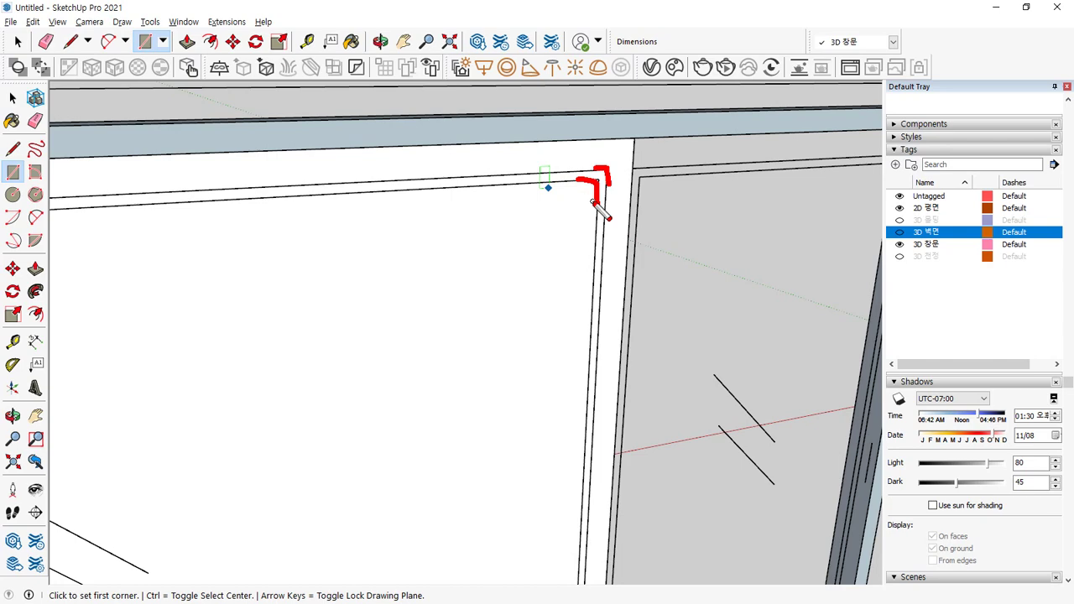
pyautogui.press('Escape')
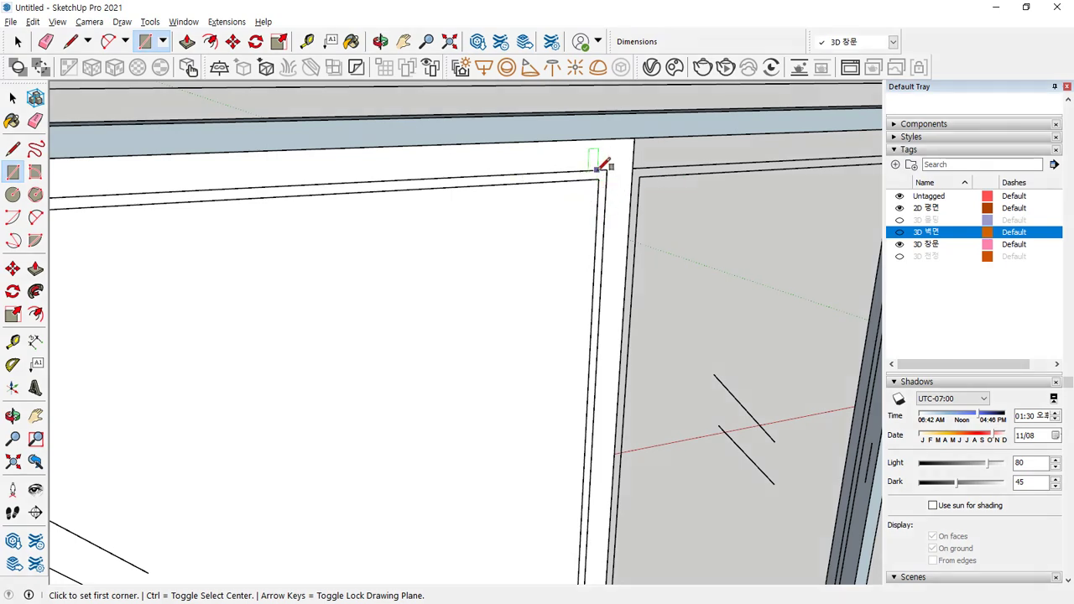
# Step: Offset the middle sash rectangle 50 mm inward to the sash's first inner line and delete the inner face
pyautogui.press('f')
pyautogui.click(578, 179)
pyautogui.click(566, 160)
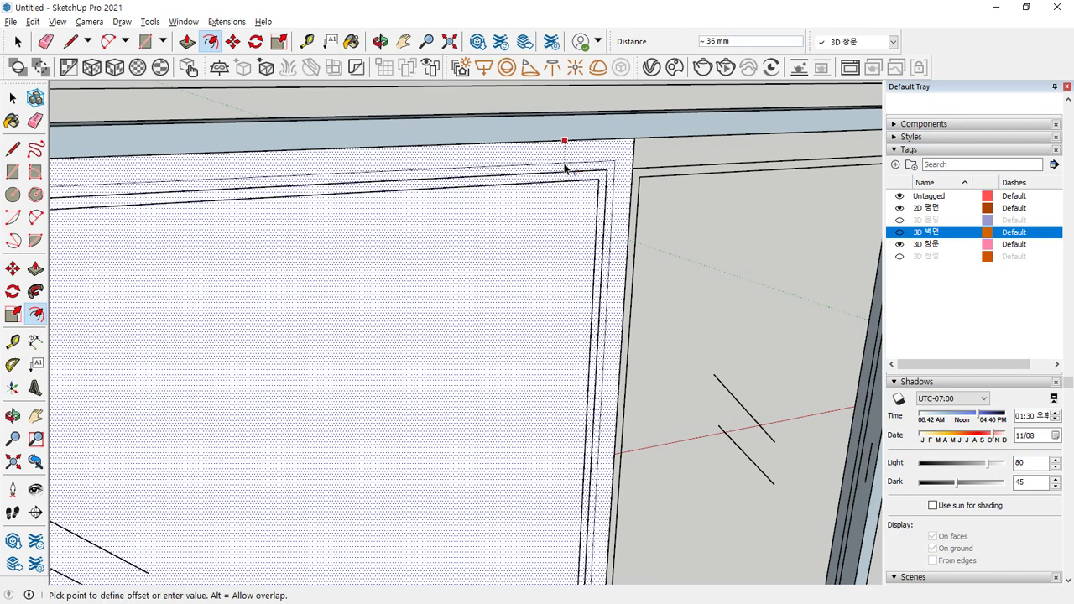
pyautogui.click(580, 174)
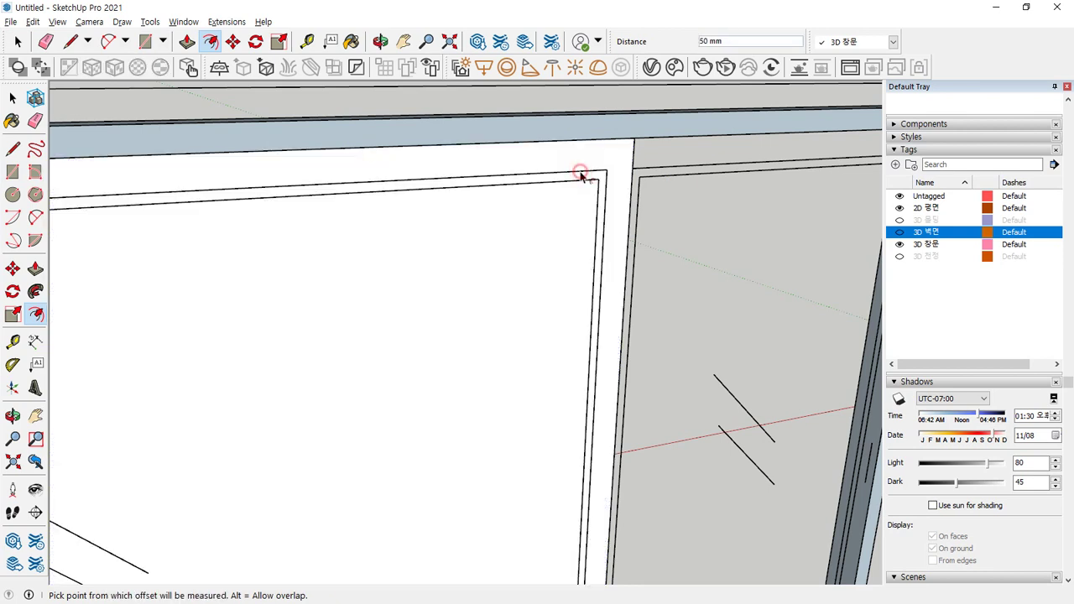
pyautogui.press('space')
pyautogui.click(545, 266)
pyautogui.press('Delete')
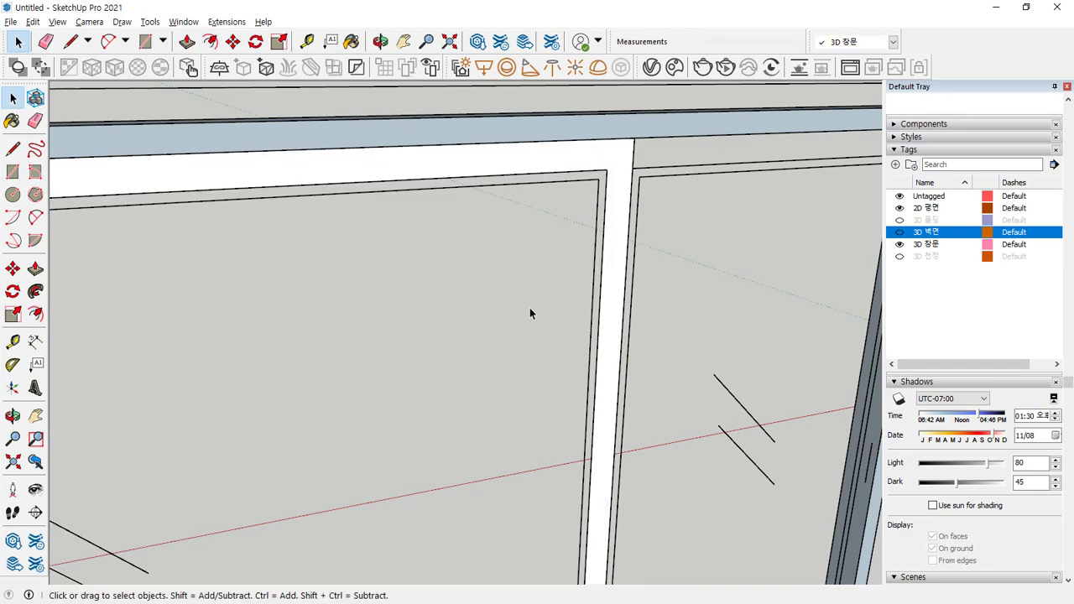
# Step: Extrude the middle sash frame 30 mm backward and make the whole sash a group
pyautogui.press('p')
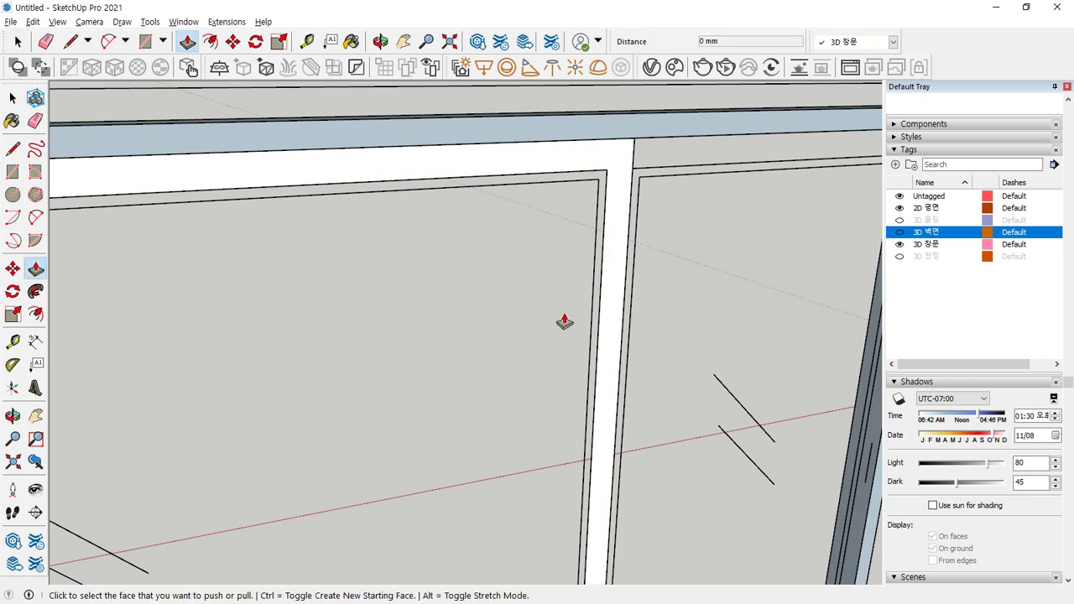
pyautogui.click(604, 320)
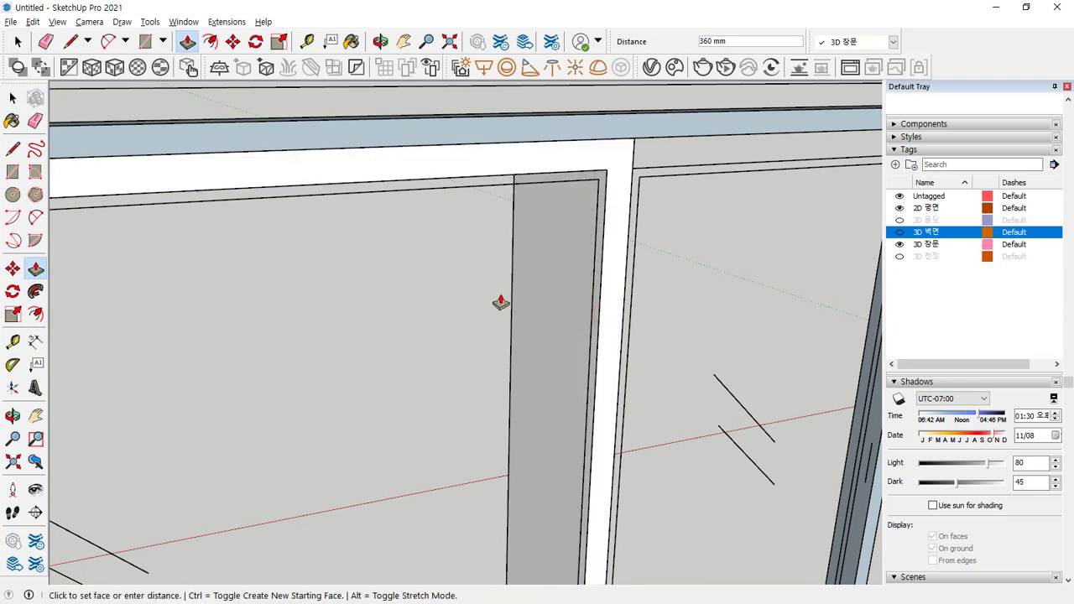
pyautogui.write('30')
pyautogui.press('Return')
pyautogui.press('space')
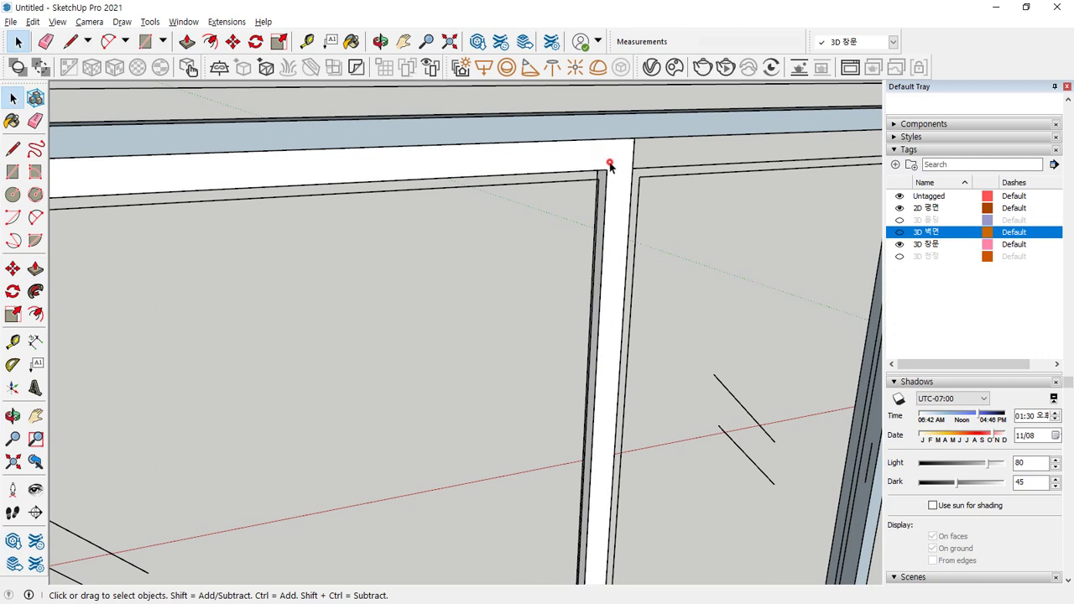
pyautogui.click(610, 164)
pyautogui.rightClick(609, 163)
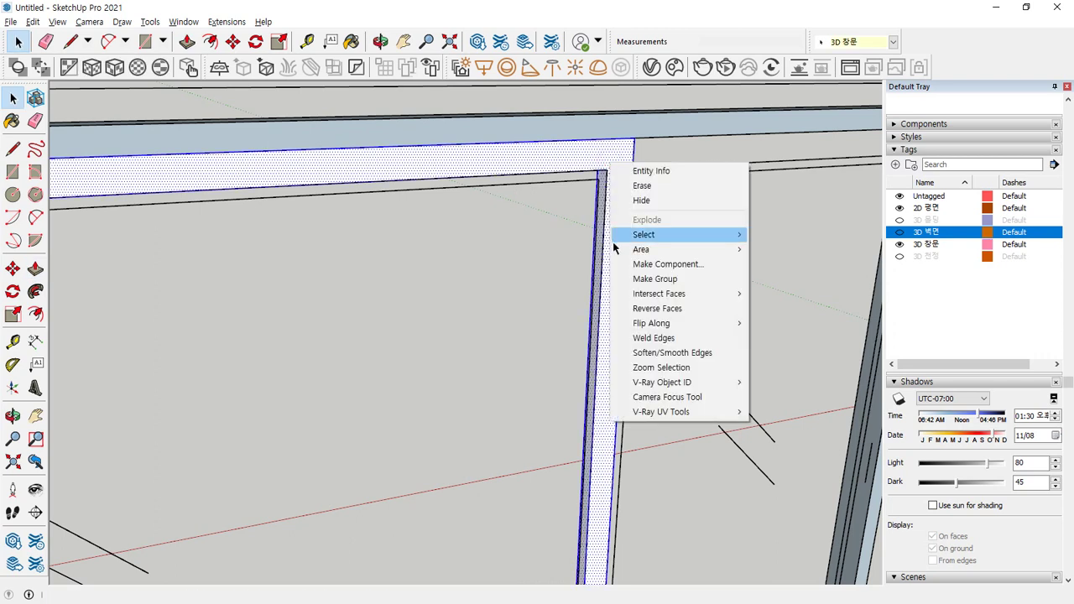
pyautogui.click(631, 278)
# Step: Draw a 1420 × 1320 mm rectangle across the middle sash's inner opening for the glass pane
pyautogui.press('r')
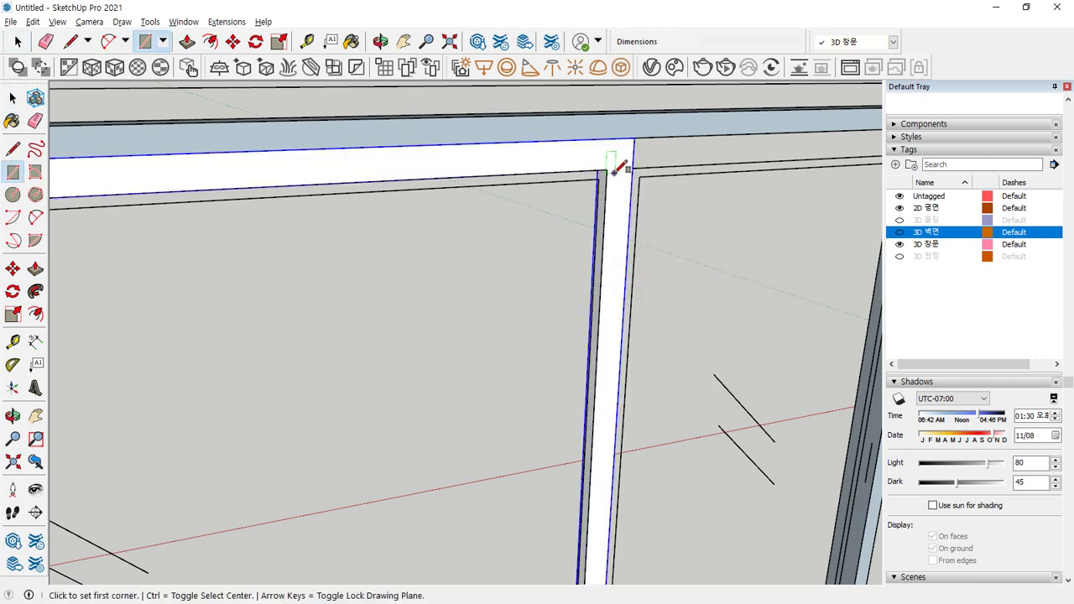
pyautogui.click(606, 171)
pyautogui.scroll(-5, 580, 243)
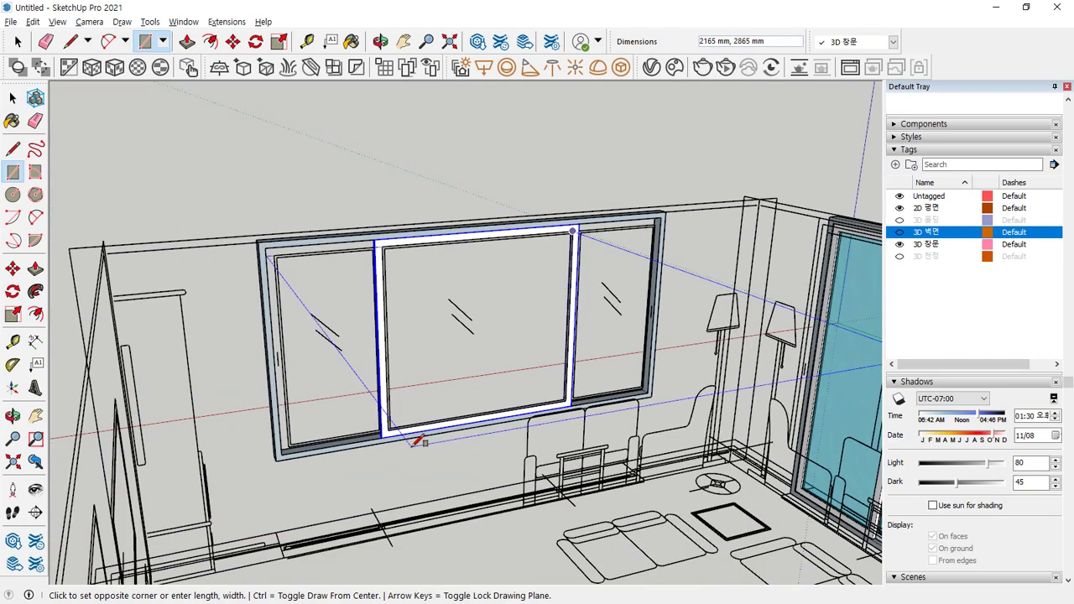
pyautogui.scroll(2, 403, 437)
pyautogui.scroll(4, 394, 434)
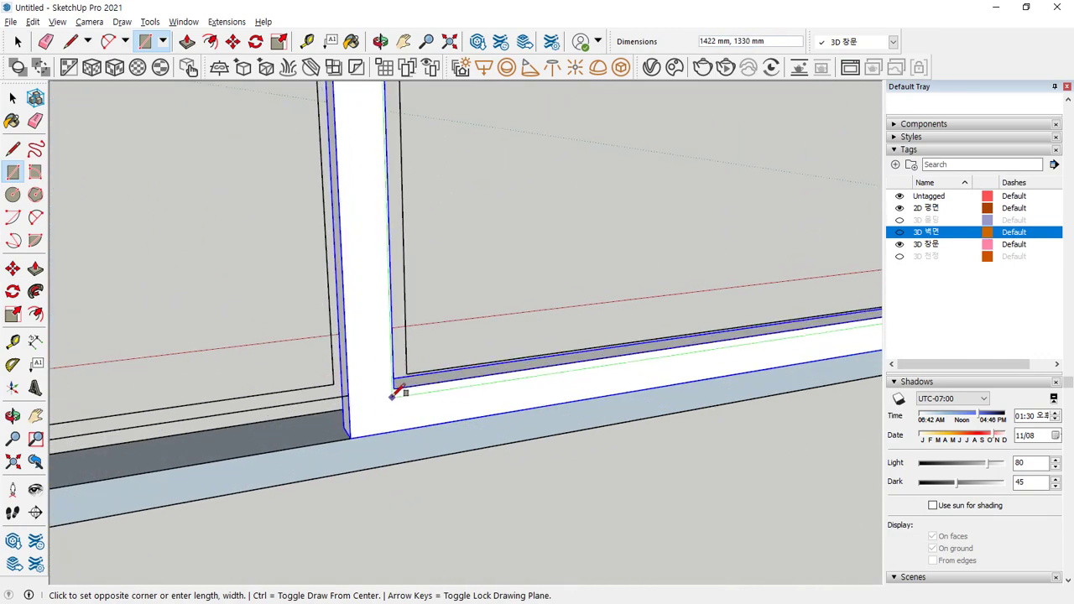
pyautogui.click(395, 387)
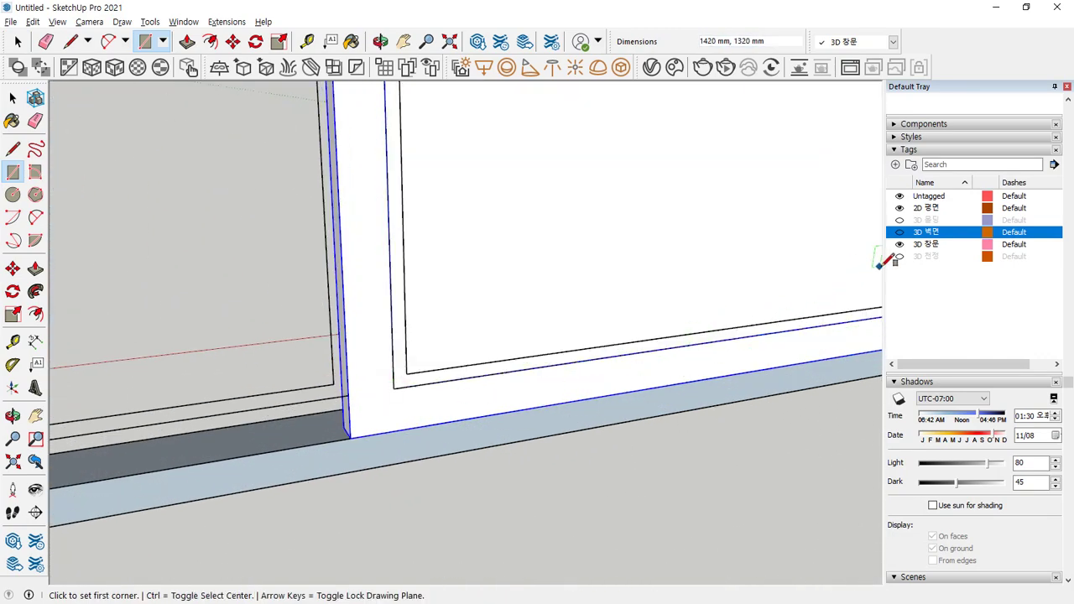
pyautogui.scroll(3, 917, 393)
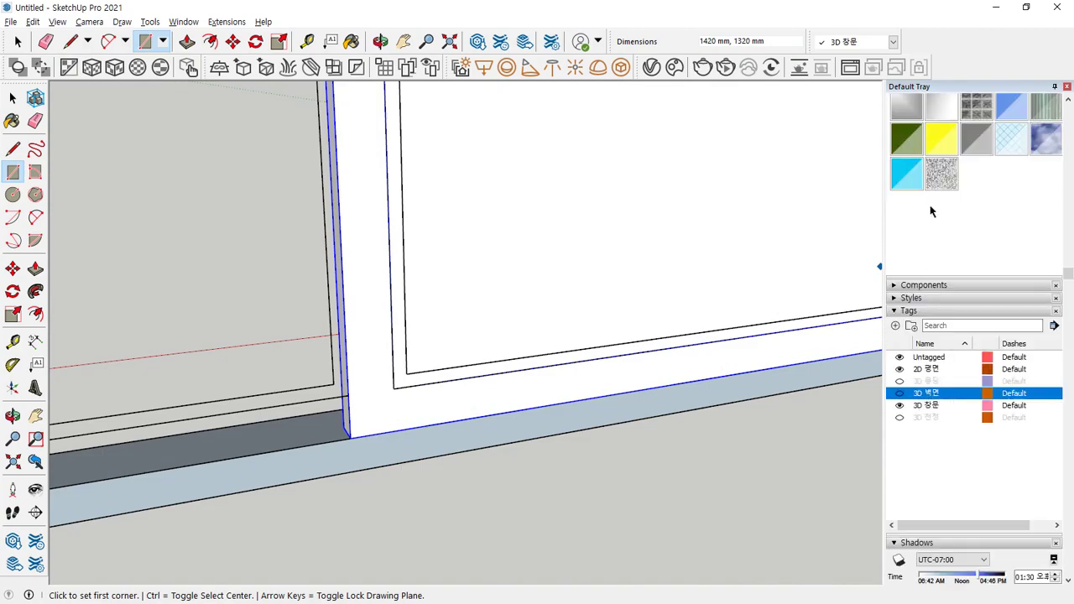
# Step: Paint the middle sash's glass pane with Translucent Glass Tinted and move it 15 mm to the middle of the frame's thickness
pyautogui.click(902, 176)
pyautogui.click(546, 275)
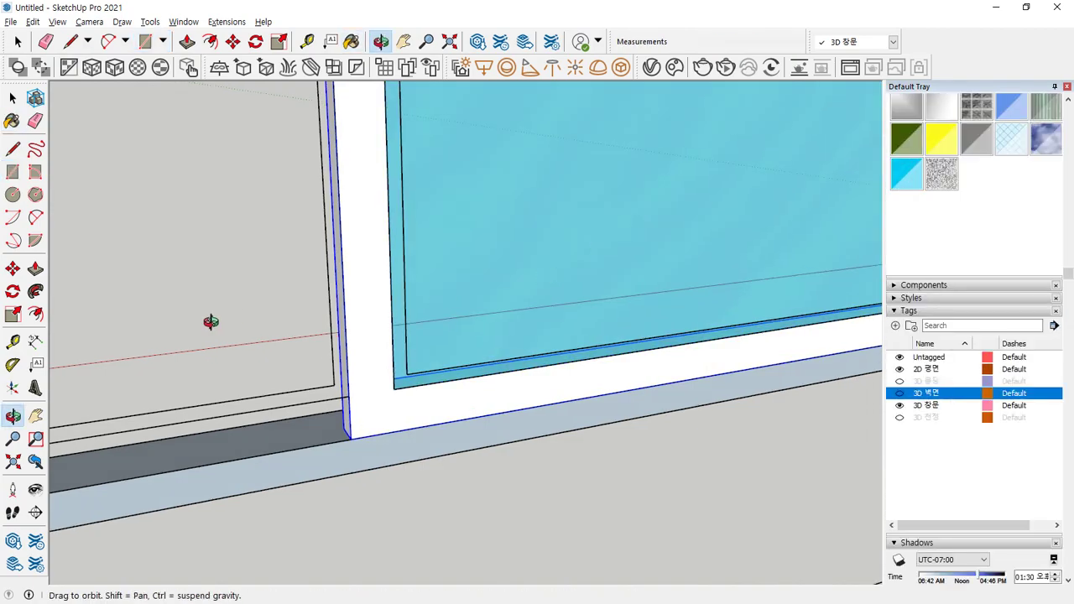
pyautogui.moveTo(211, 319)
pyautogui.mouseDown(button='middle')
pyautogui.moveTo(444, 364)
pyautogui.moveTo(724, 366)
pyautogui.mouseUp(button='middle')
pyautogui.moveTo(286, 176); pyautogui.dragTo(391, 372, button='middle')
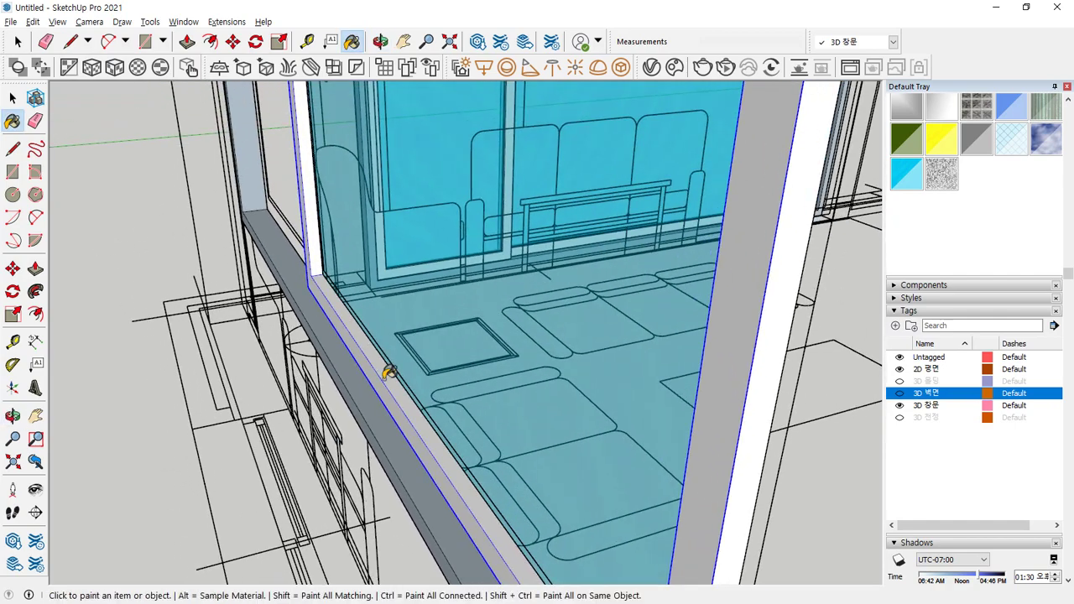
pyautogui.keyDown('shift'); pyautogui.moveTo(293, 217); pyautogui.dragTo(406, 342, button='middle'); pyautogui.keyUp('shift')
pyautogui.press('space')
pyautogui.scroll(5, 522, 382)
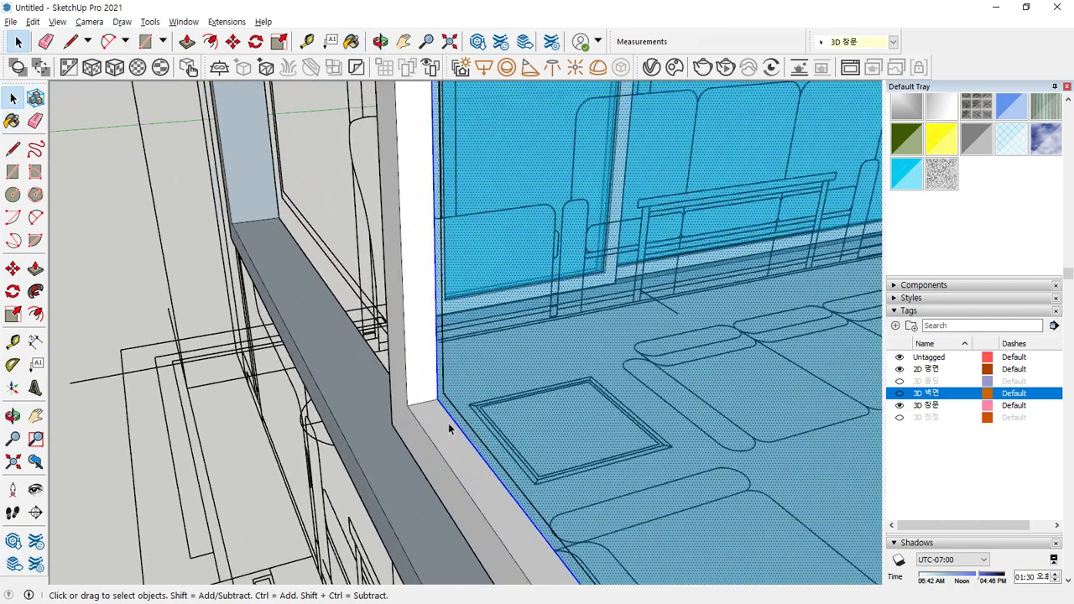
pyautogui.press('m')
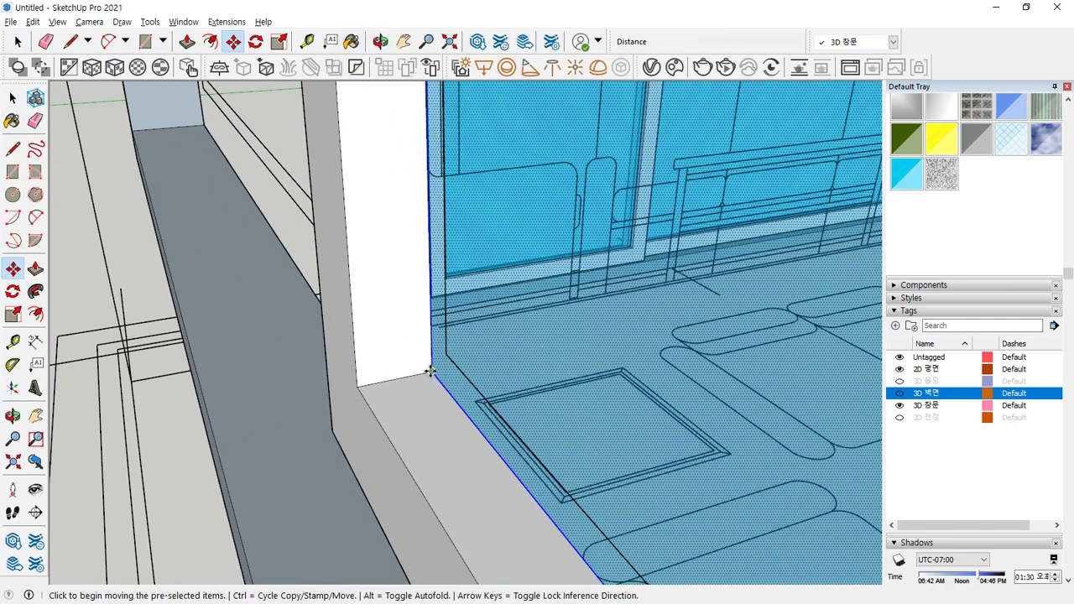
pyautogui.click(432, 372)
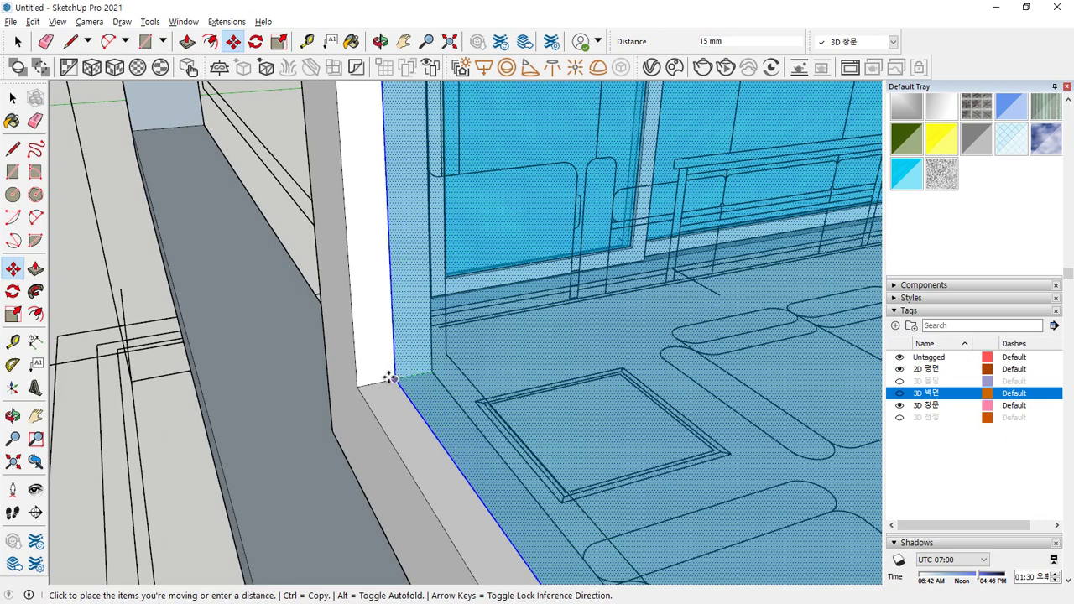
pyautogui.click(389, 377)
pyautogui.press('space')
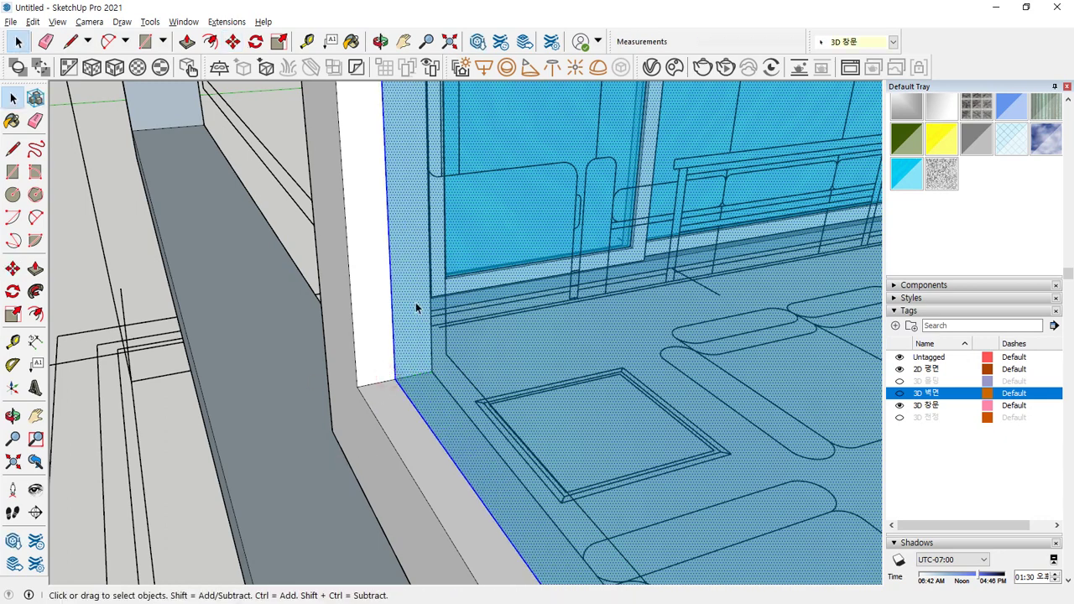
# Step: Combine the middle sash's frame and glass pane into one group
pyautogui.keyDown('ctrl'); pyautogui.click(362, 290); pyautogui.keyUp('ctrl')
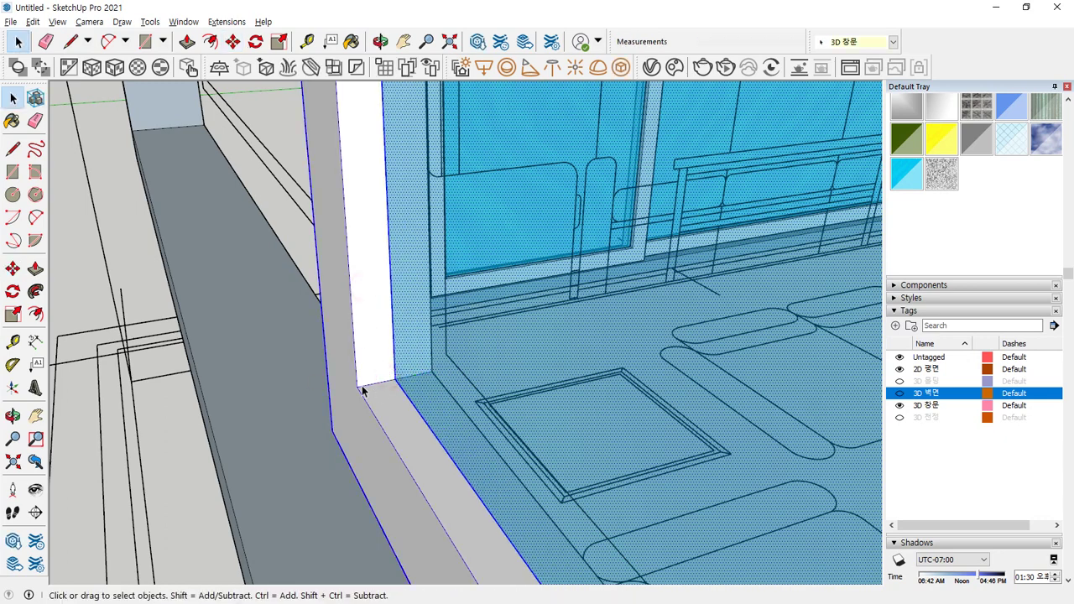
pyautogui.rightClick(357, 225)
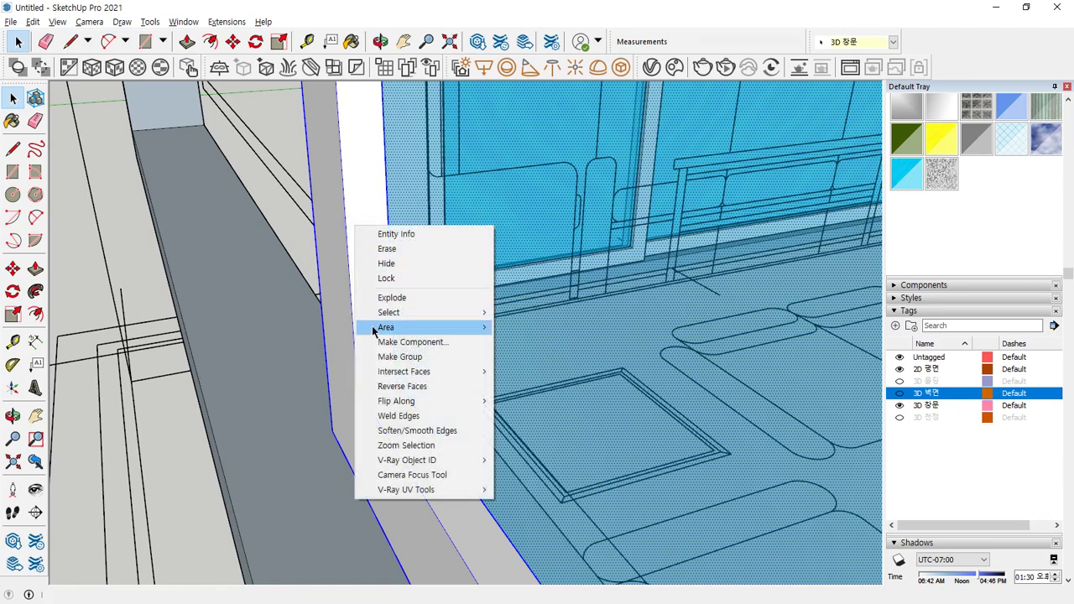
pyautogui.click(369, 356)
# Step: Draw a rectangle over the left sash, from the middle sash's lower-left inner corner to the outer frame's upper-left inner corner
pyautogui.moveTo(223, 391); pyautogui.dragTo(424, 367, button='middle')
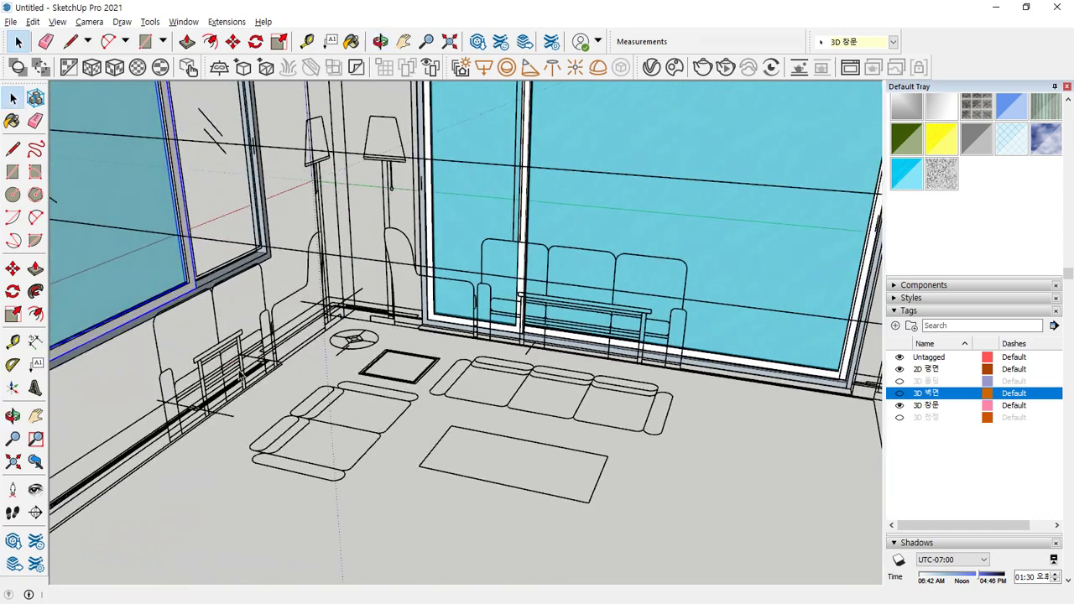
pyautogui.scroll(5, 487, 467)
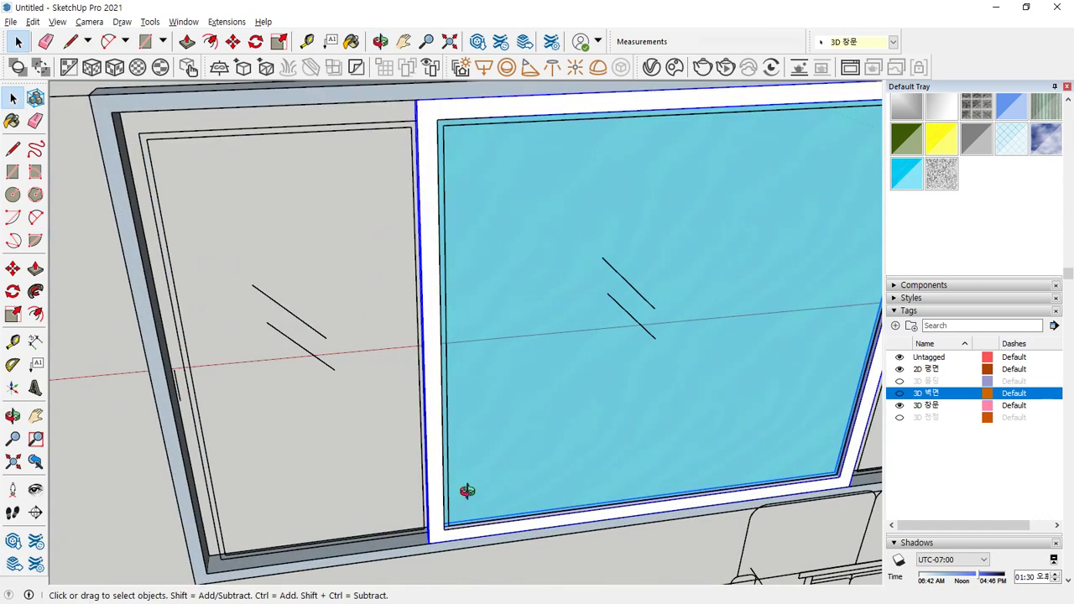
pyautogui.scroll(5, 245, 452)
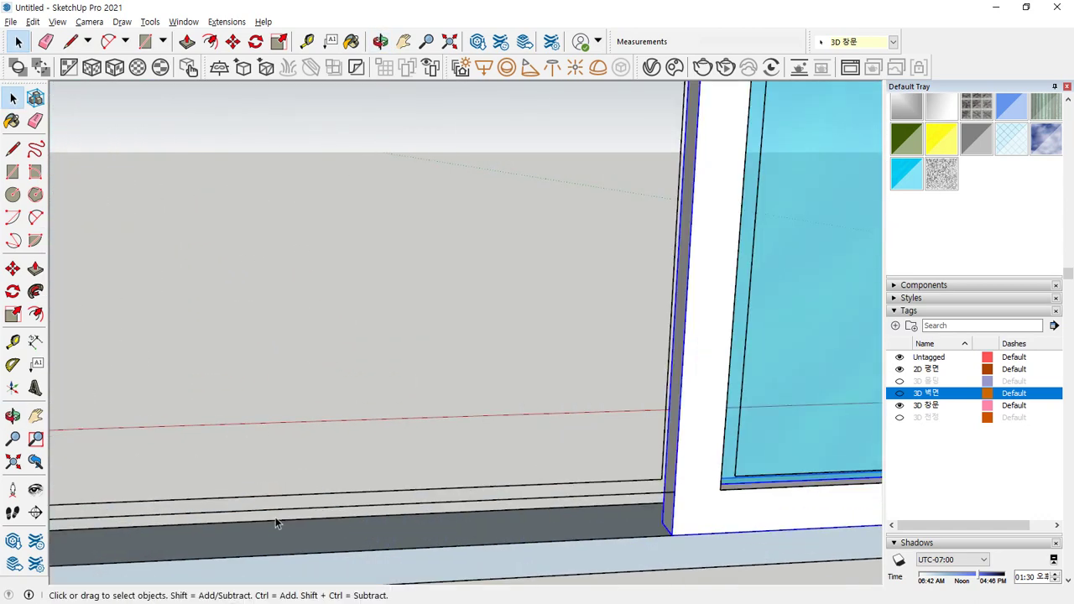
pyautogui.scroll(-2, 276, 517)
pyautogui.press('r')
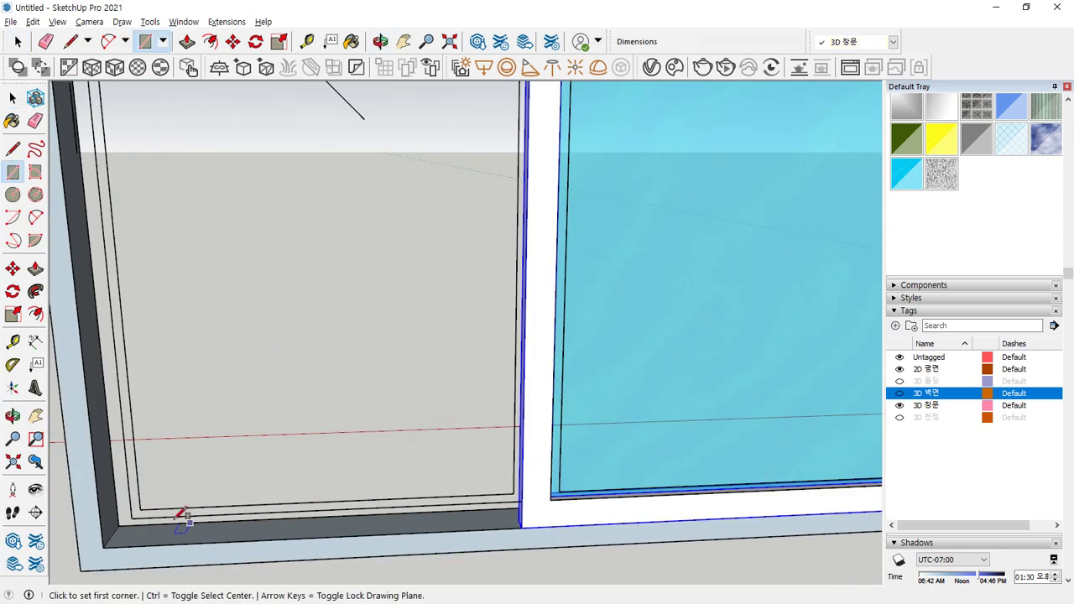
pyautogui.click(560, 491)
pyautogui.scroll(-3, 324, 288)
pyautogui.moveTo(324, 288); pyautogui.dragTo(434, 91, button='middle')
pyautogui.scroll(3, 269, 150)
pyautogui.click(270, 141)
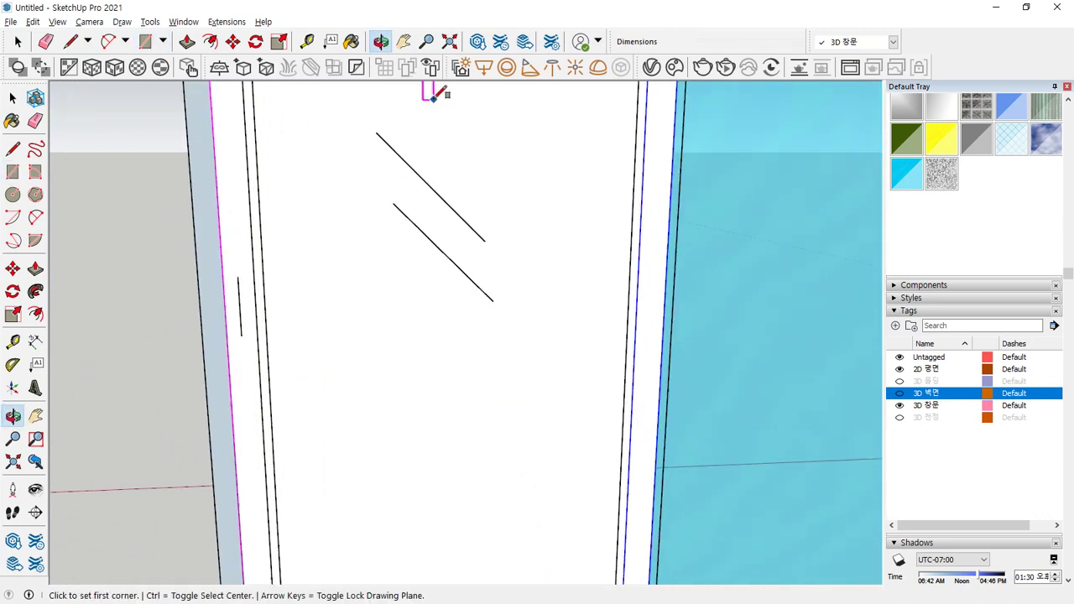
# Step: Move the left sash rectangle's bottom edge 50 mm down to the outer frame's inner edge
pyautogui.scroll(-2, 485, 240)
pyautogui.moveTo(485, 240); pyautogui.dragTo(504, 252, button='middle')
pyautogui.scroll(3, 540, 154)
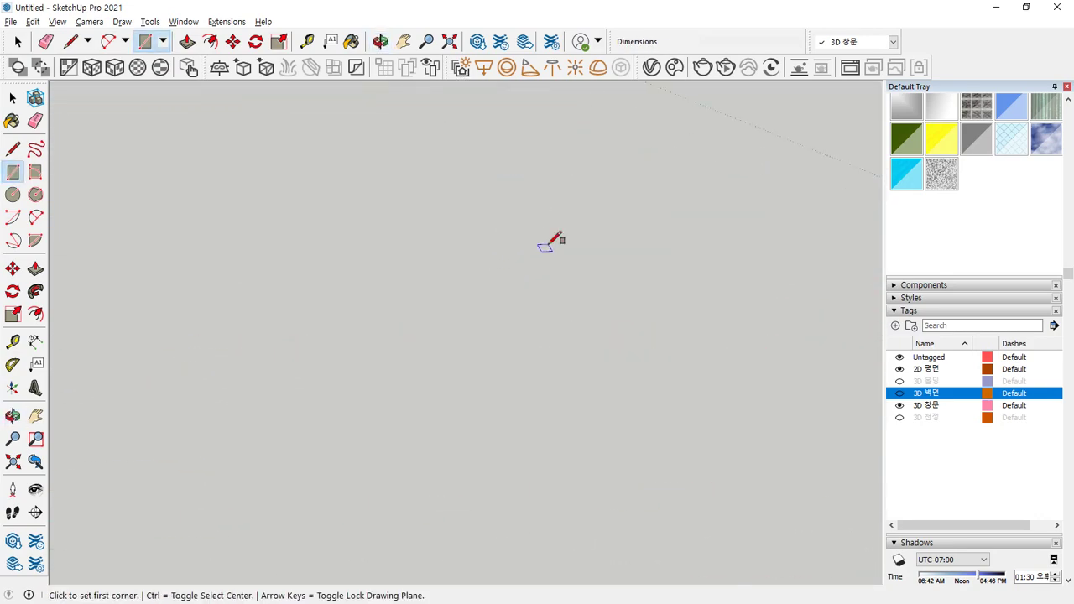
pyautogui.press('ctrl')
pyautogui.scroll(-5, 545, 255)
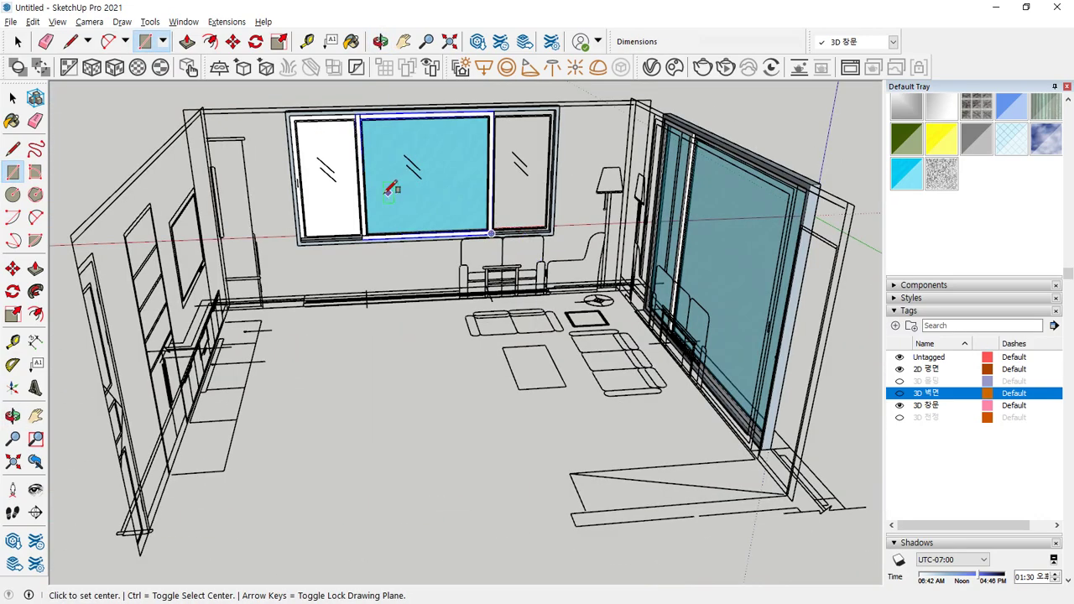
pyautogui.scroll(10, 361, 235)
pyautogui.press('space')
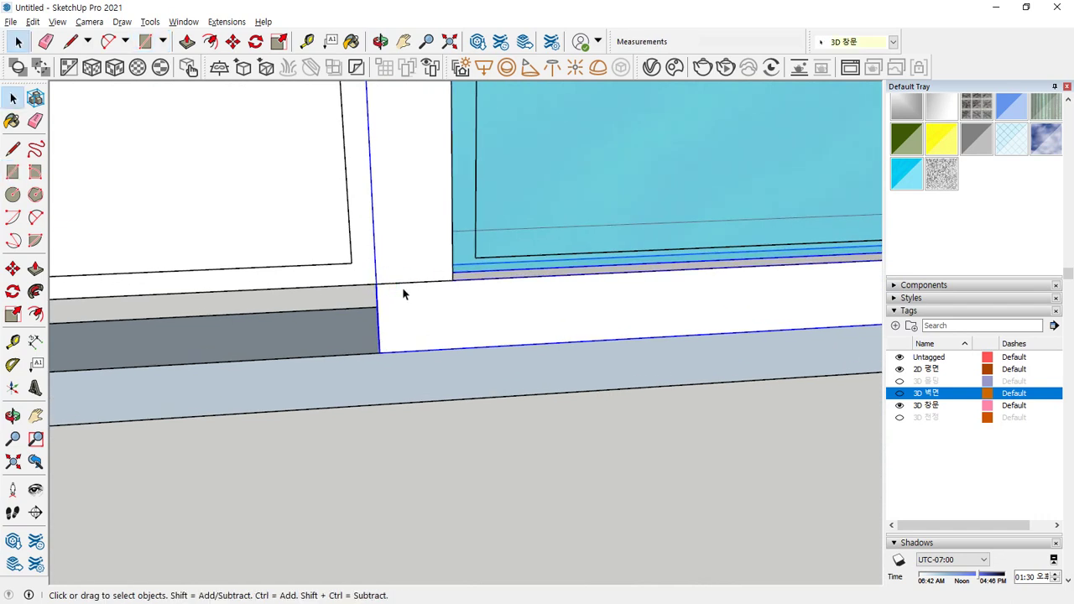
pyautogui.press('m')
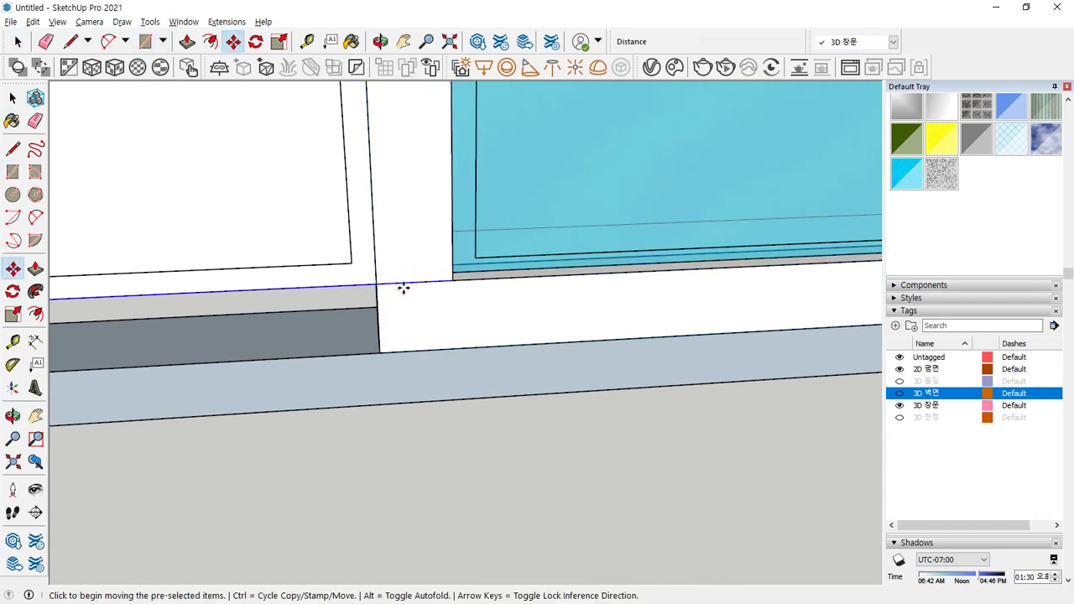
pyautogui.click(379, 285)
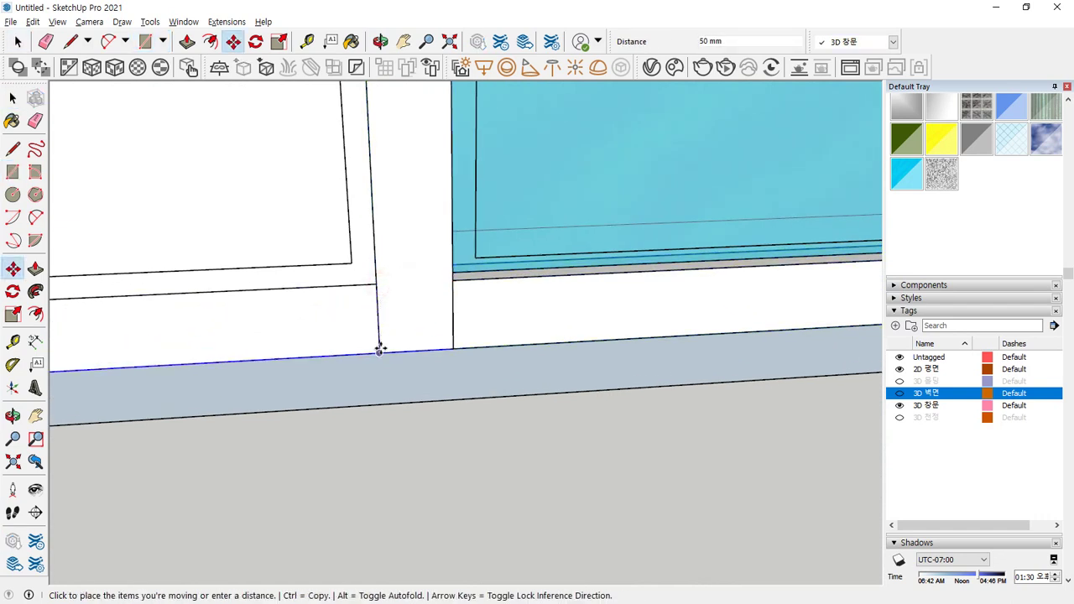
pyautogui.click(379, 350)
# Step: Offset the left sash rectangle inward to the sash's first inner line and delete the inner face
pyautogui.scroll(-1, 296, 285)
pyautogui.press('f')
pyautogui.click(279, 278)
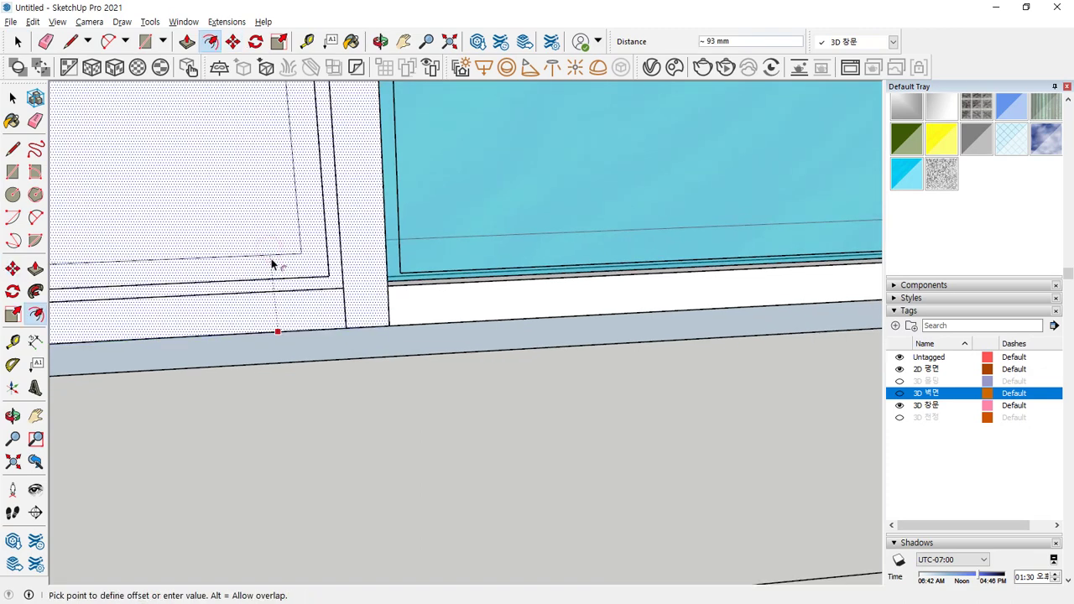
pyautogui.press('Escape')
pyautogui.press('space')
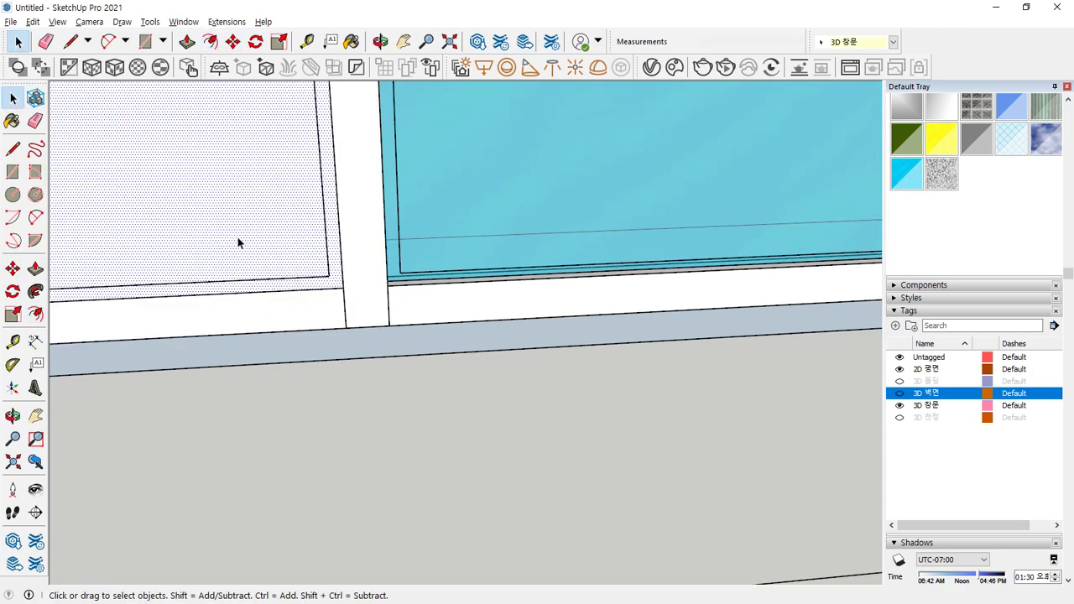
pyautogui.click(212, 340)
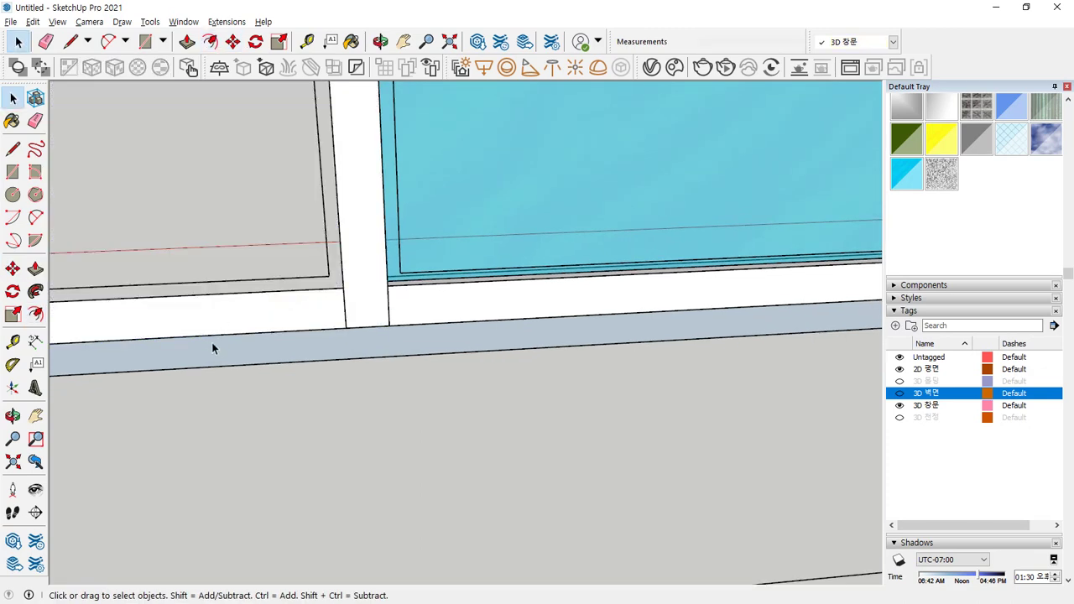
# Step: Extrude the left sash frame backward to the same thickness as the middle sash
pyautogui.press('p')
pyautogui.click(218, 321)
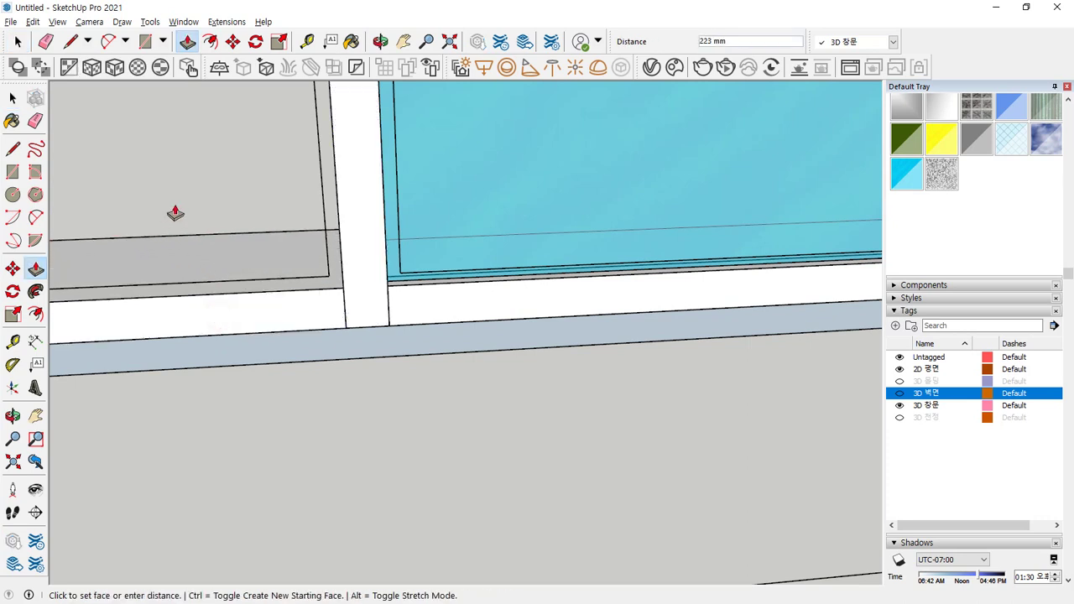
pyautogui.press('Return')
pyautogui.press('space')
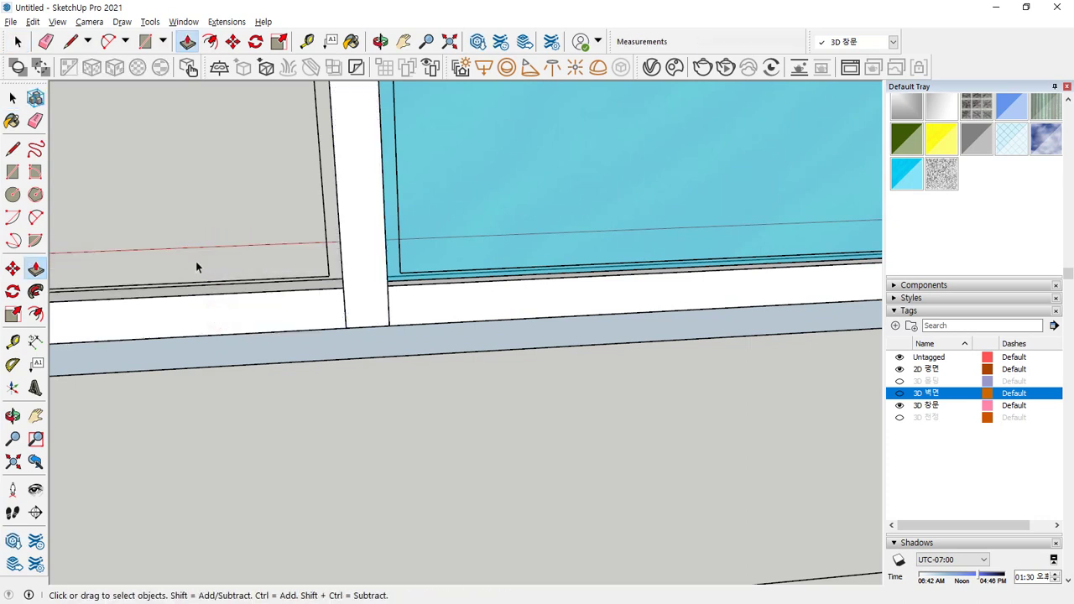
# Step: Select the whole extruded left sash frame and make it a group
pyautogui.click(226, 316)
pyautogui.rightClick(228, 313)
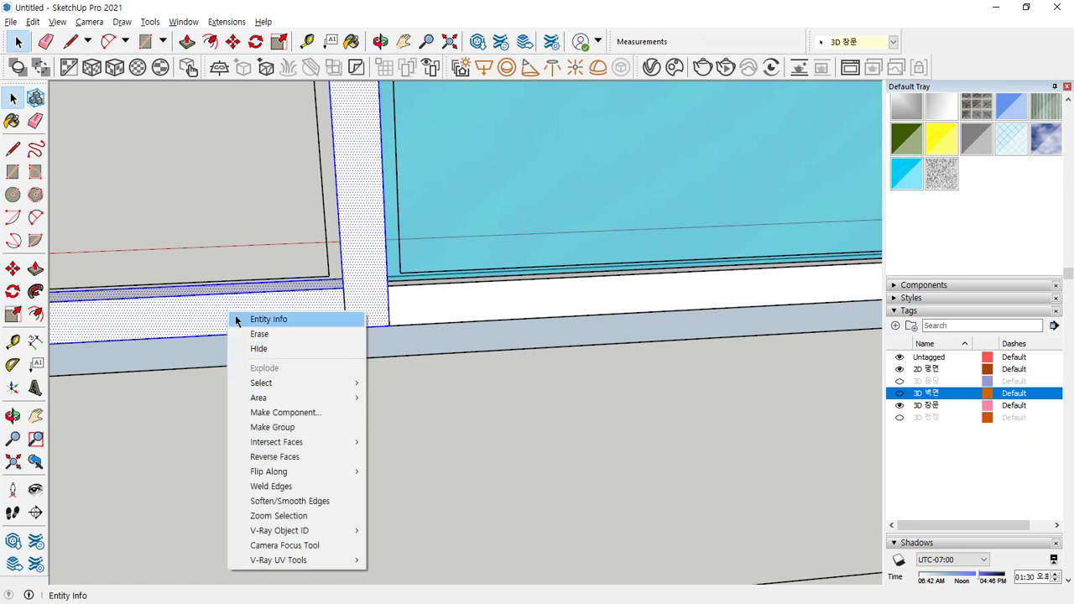
pyautogui.click(298, 465)
pyautogui.rightClick(271, 307)
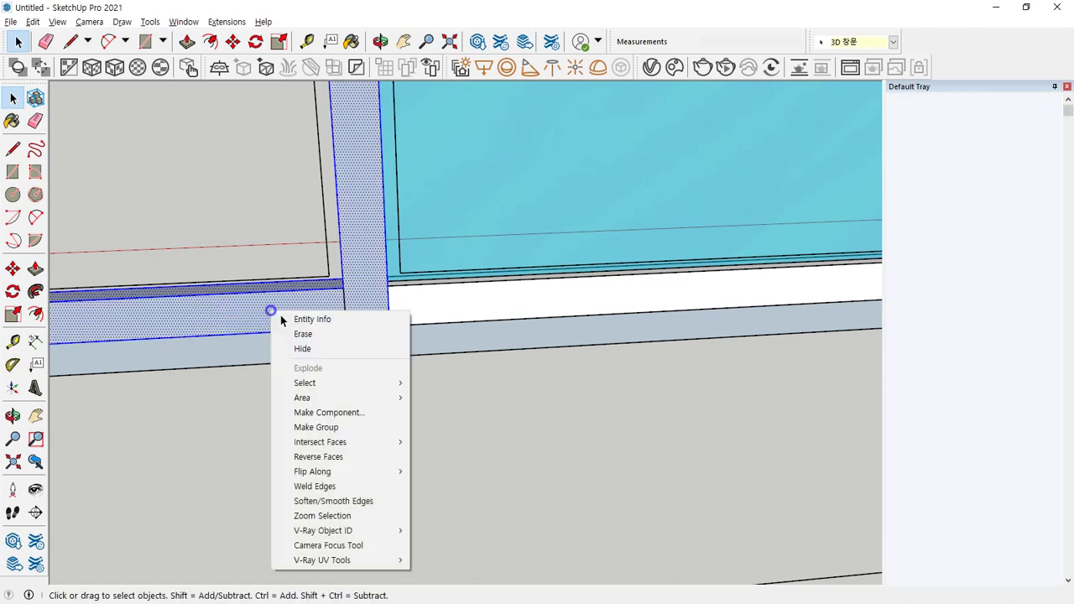
pyautogui.click(280, 313)
pyautogui.rightClick(270, 305)
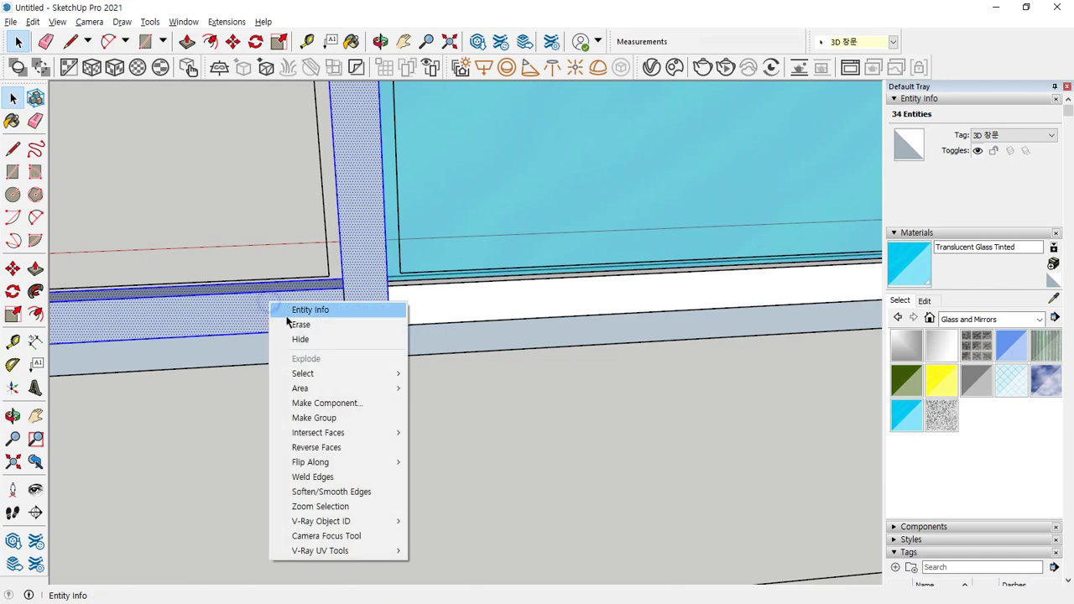
pyautogui.click(319, 418)
# Step: Draw a rectangle across the left sash's inner opening for its glass pane
pyautogui.press('r')
pyautogui.click(344, 286)
pyautogui.scroll(-5, 283, 232)
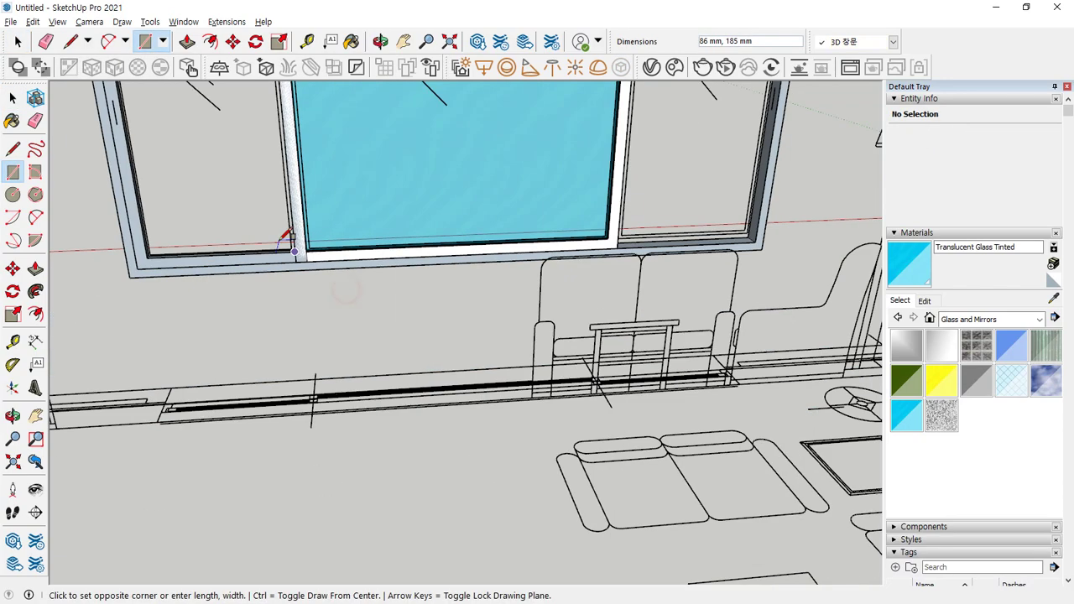
pyautogui.scroll(5, 224, 192)
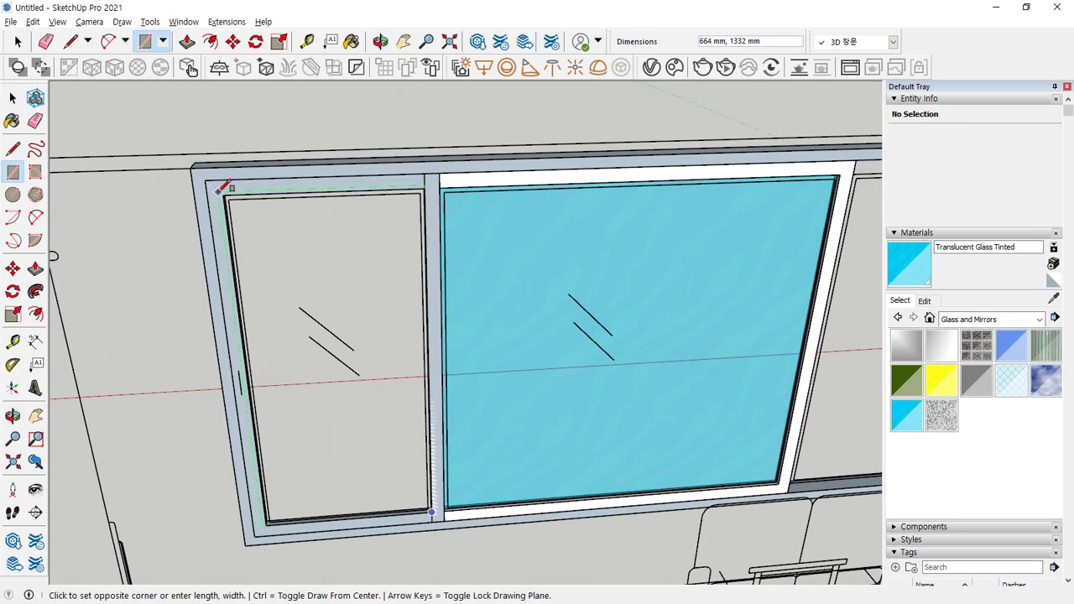
pyautogui.click(226, 191)
# Step: Reverse all faces inside the left sash frame's group so their white front sides point outward
pyautogui.press('space')
pyautogui.tripleClick(281, 191)
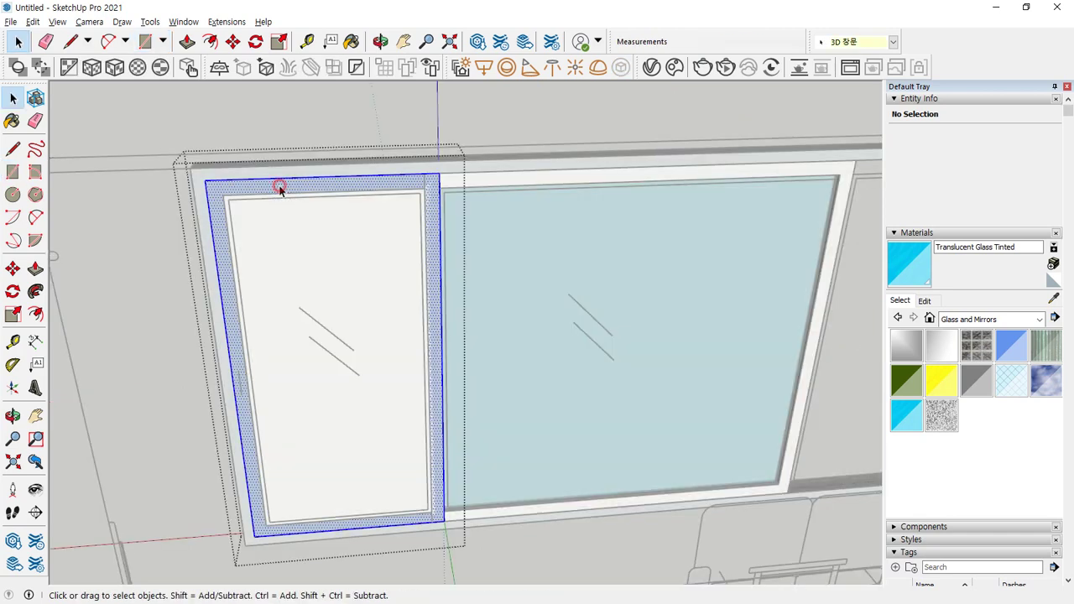
pyautogui.rightClick(281, 191)
pyautogui.click(189, 276)
pyautogui.click(143, 276)
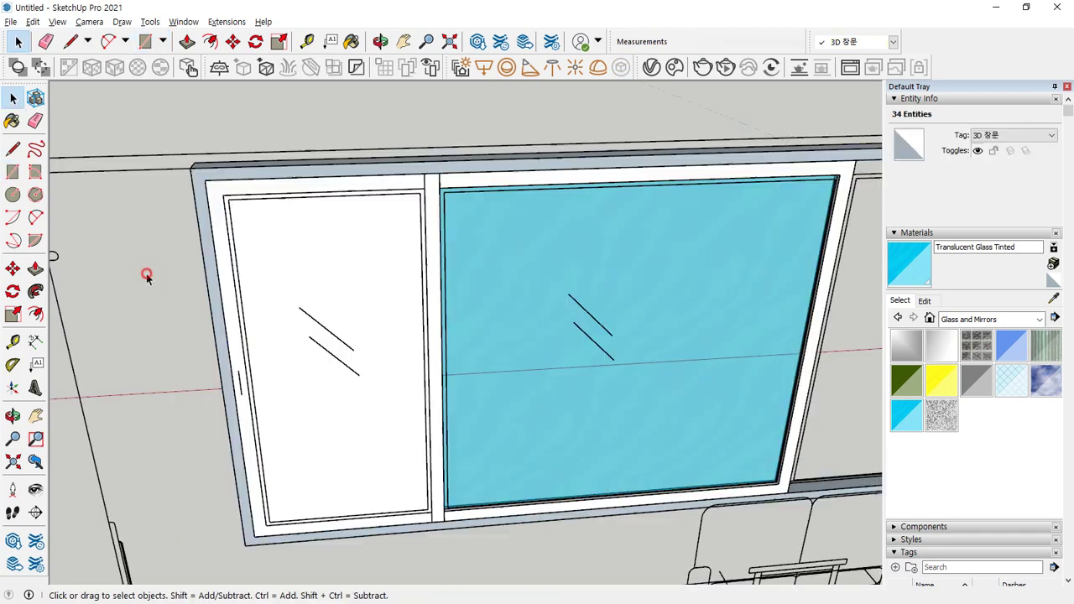
# Step: Paint the left sash's glass pane with Translucent Glass Tinted
pyautogui.click(312, 334)
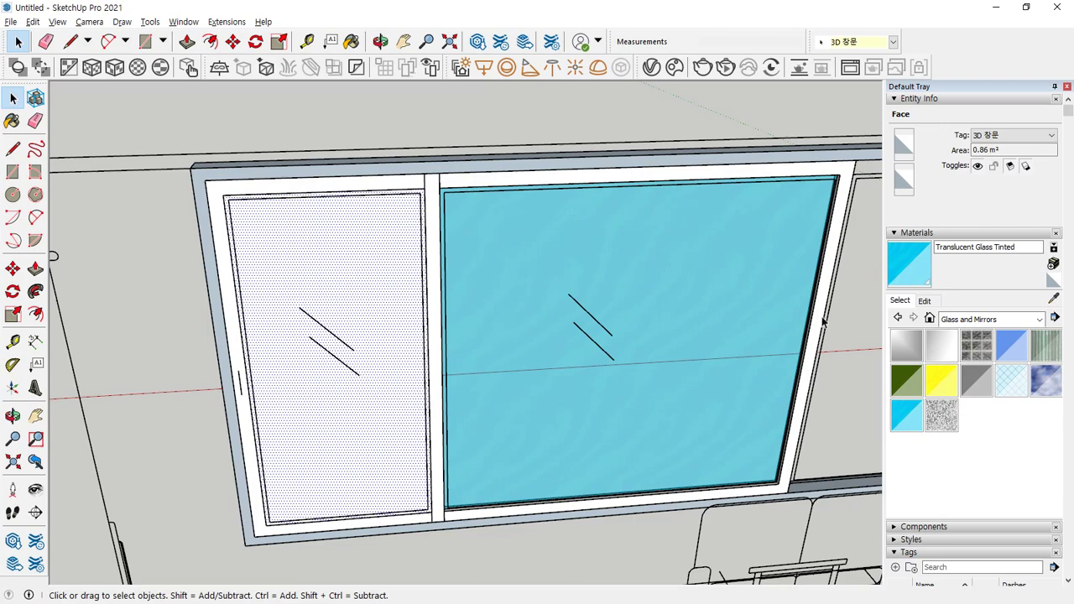
pyautogui.click(897, 412)
pyautogui.click(315, 268)
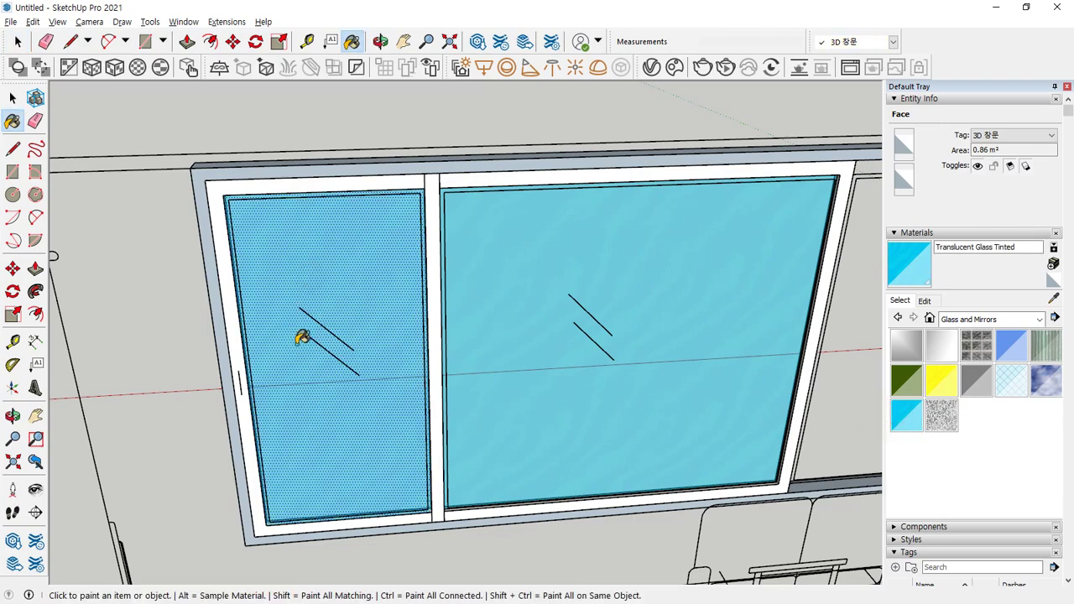
# Step: Move the left sash's glass pane with its edges 15 mm to the midpoint of the sash frame's thickness
pyautogui.moveTo(299, 336)
pyautogui.mouseDown(button='middle')
pyautogui.moveTo(330, 324)
pyautogui.moveTo(609, 405)
pyautogui.moveTo(520, 338)
pyautogui.moveTo(532, 367)
pyautogui.mouseUp(button='middle')
pyautogui.press('space')
pyautogui.doubleClick(498, 383)
pyautogui.press('m')
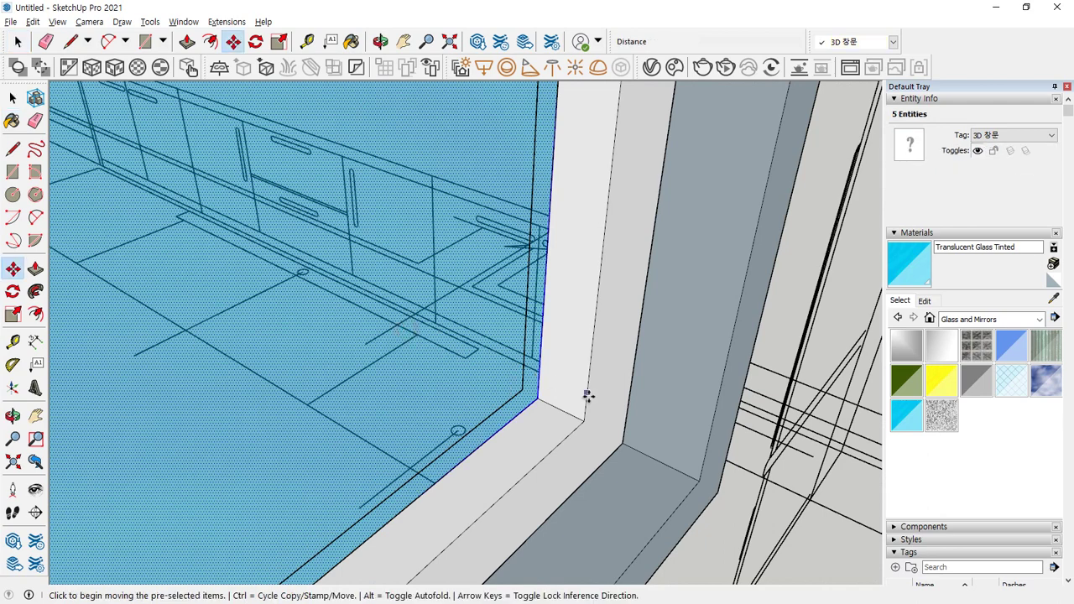
pyautogui.click(541, 399)
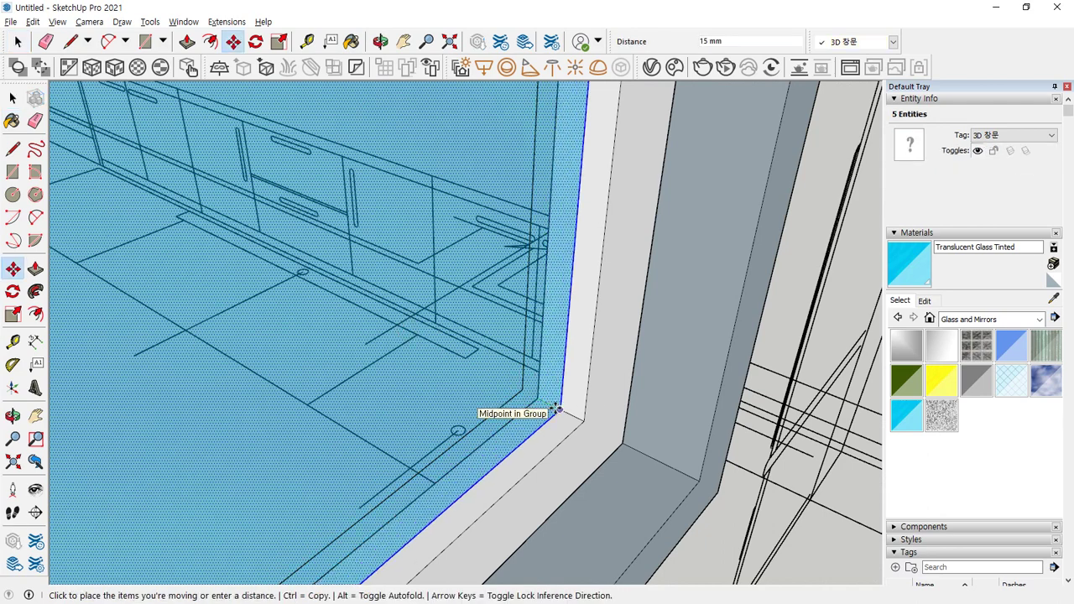
pyautogui.click(555, 410)
pyautogui.press('space')
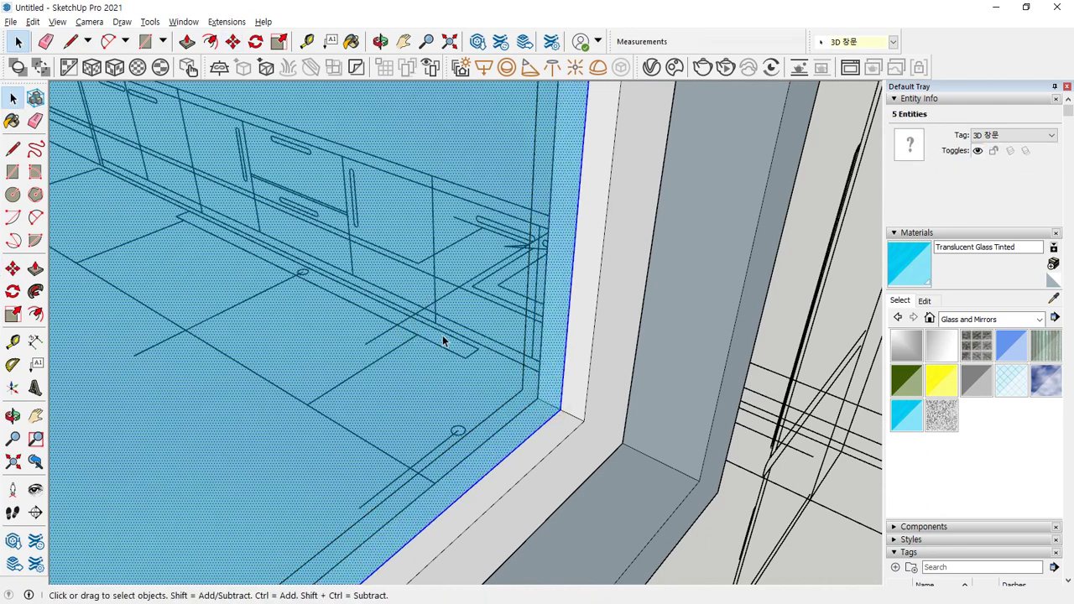
# Step: Add the left sash frame to the selected glass pane and make both into one group
pyautogui.keyDown('shift'); pyautogui.click(610, 252); pyautogui.keyUp('shift')
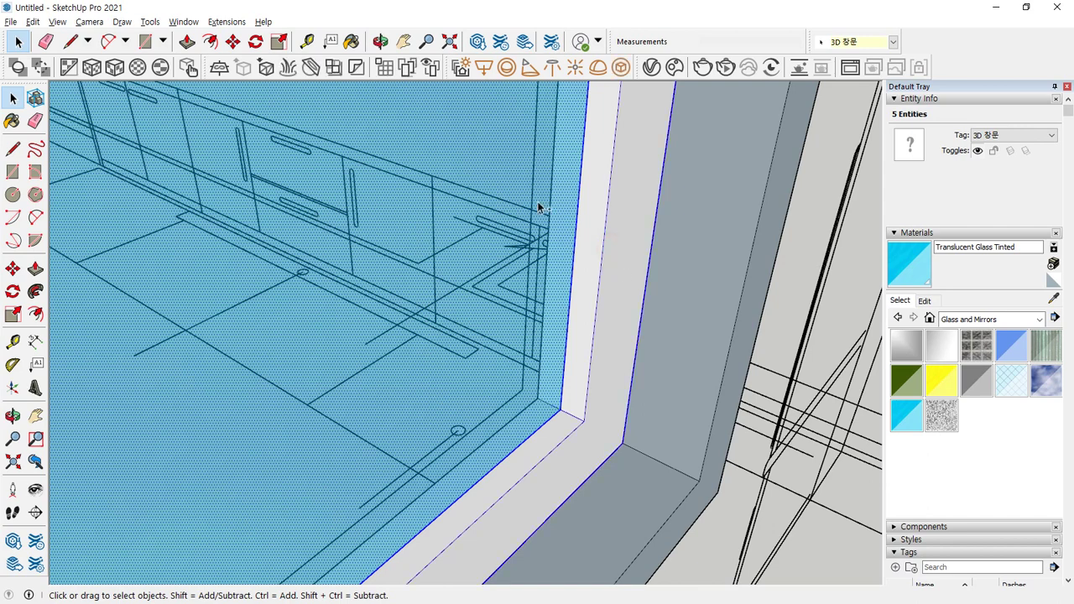
pyautogui.rightClick(611, 181)
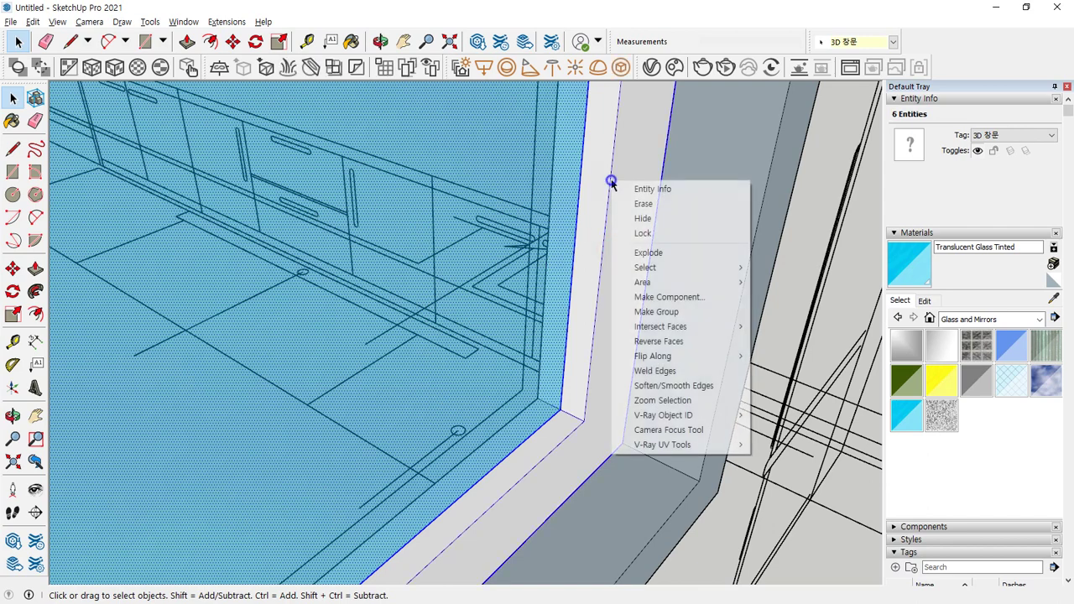
pyautogui.click(636, 312)
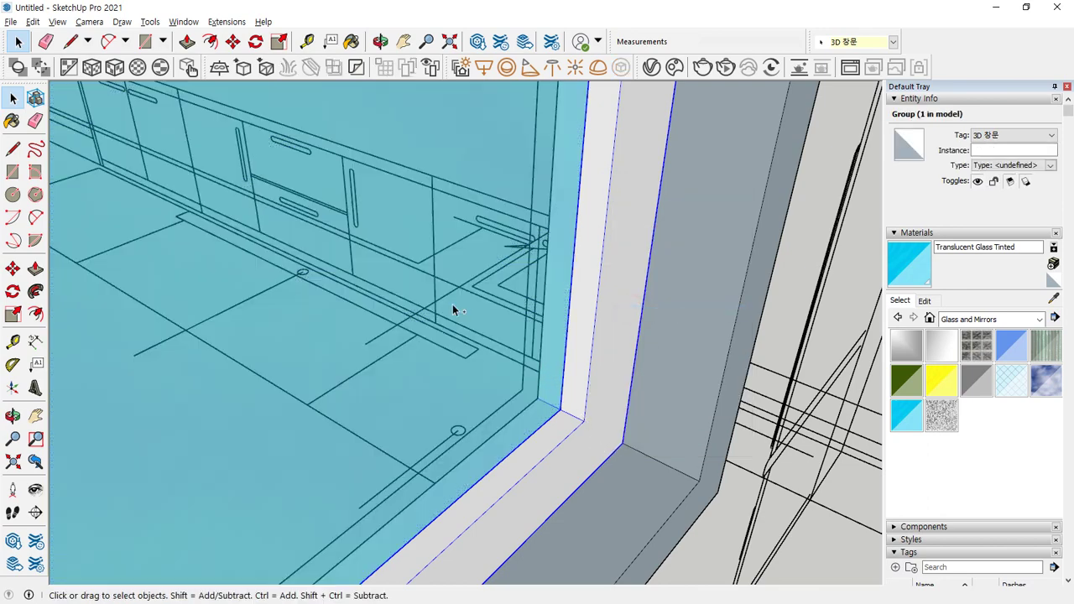
# Step: Move the left sash group 30 mm across the outer frame's depth, from its lower corner to the frame's far edge
pyautogui.moveTo(480, 325); pyautogui.dragTo(442, 287)
pyautogui.press('m')
pyautogui.scroll(1, 624, 457)
pyautogui.click(619, 431)
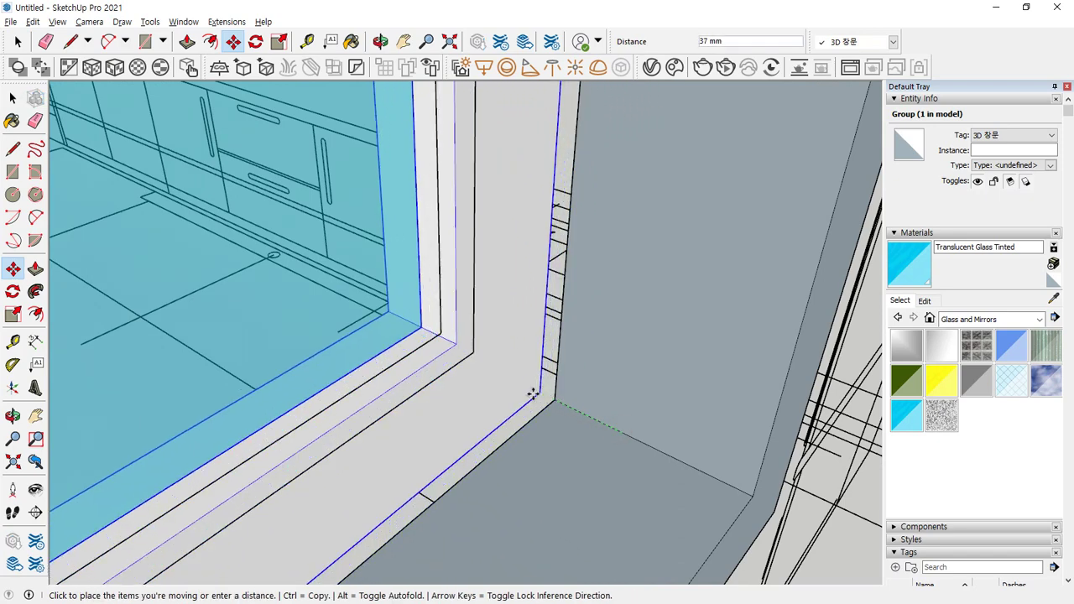
pyautogui.click(557, 400)
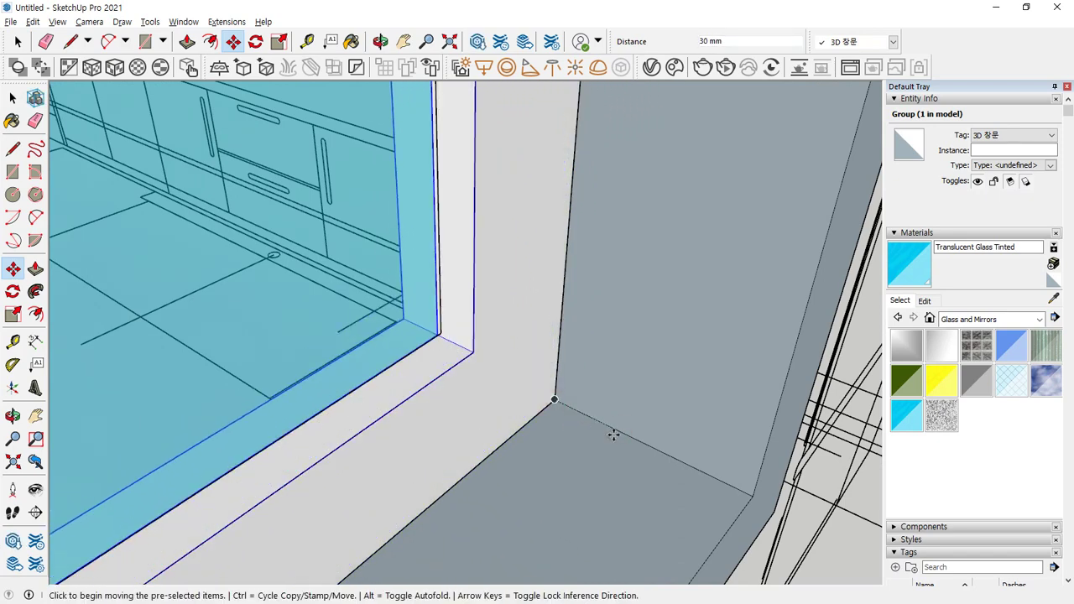
# Step: Move the left sash group 40 mm along the outer frame's depth, away from the frame's far edge
pyautogui.press('ctrl')
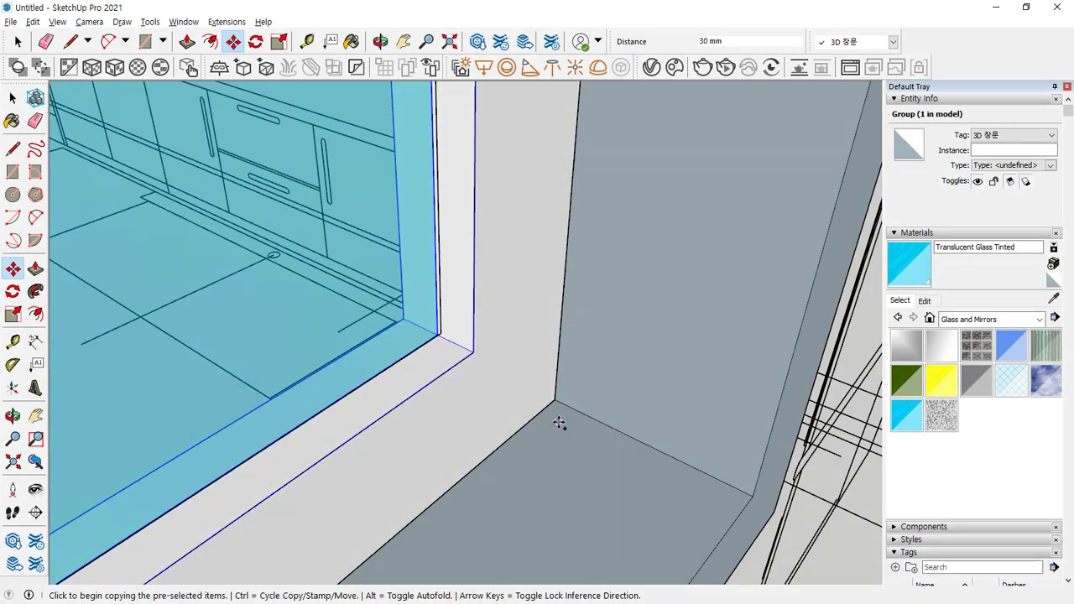
pyautogui.click(554, 401)
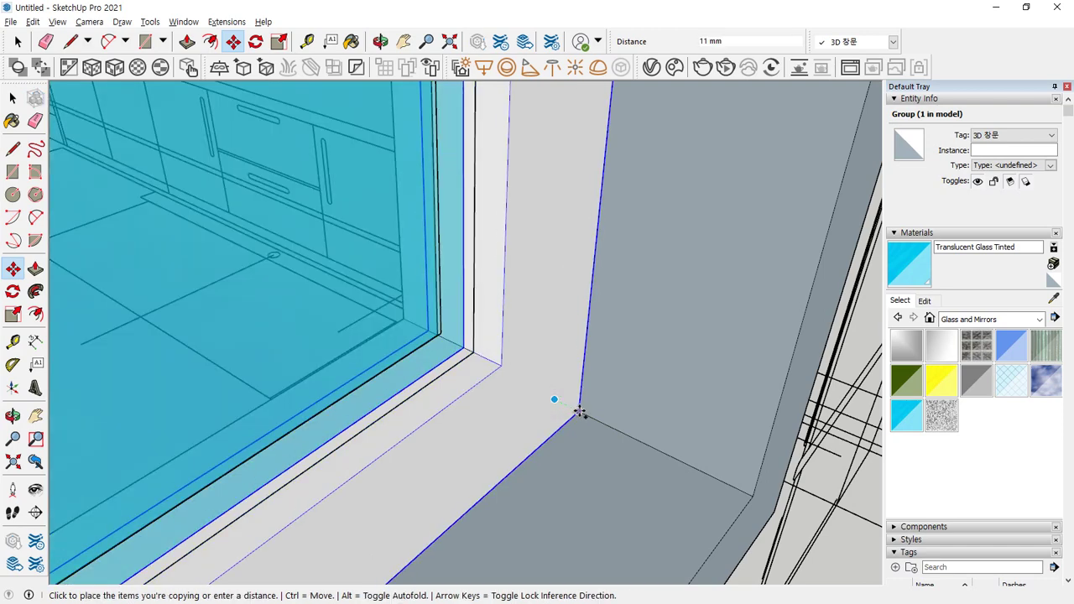
pyautogui.press('ctrl')
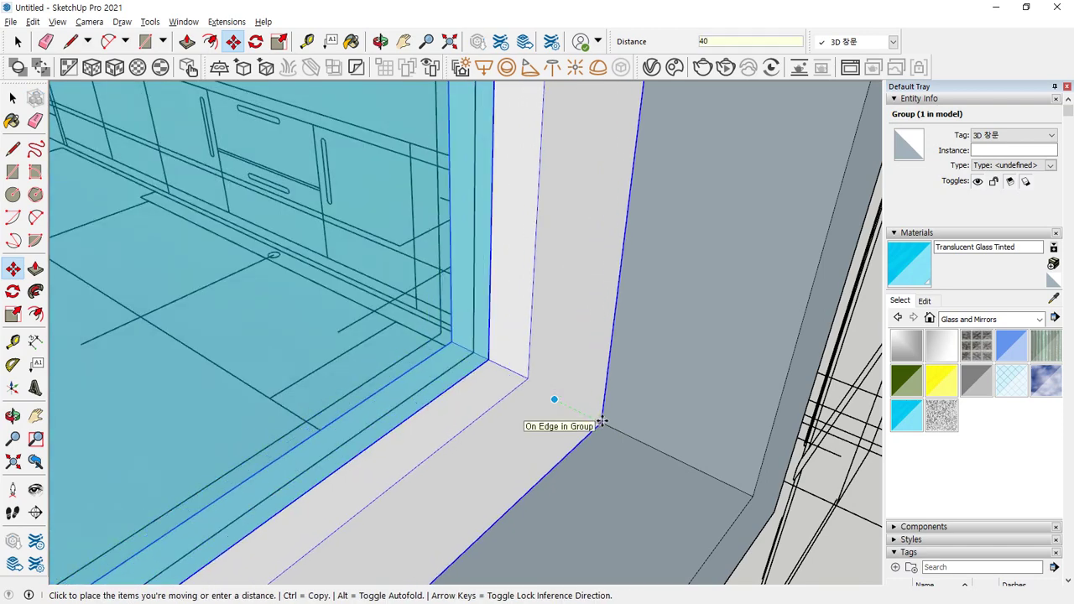
pyautogui.write('40')
pyautogui.press('Return')
# Step: Copy the left sash group by its lower corner along the sill toward the opposite side of the outer frame
pyautogui.moveTo(576, 420); pyautogui.dragTo(446, 365, button='middle')
pyautogui.scroll(5, 445, 364)
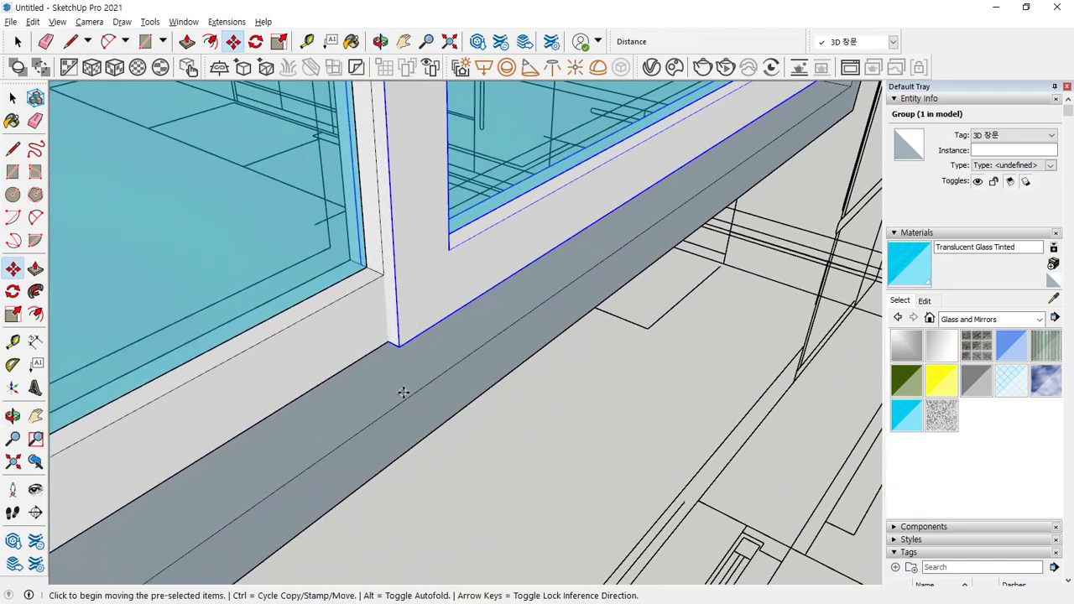
pyautogui.moveTo(404, 393); pyautogui.dragTo(375, 374, button='middle')
pyautogui.click(388, 339)
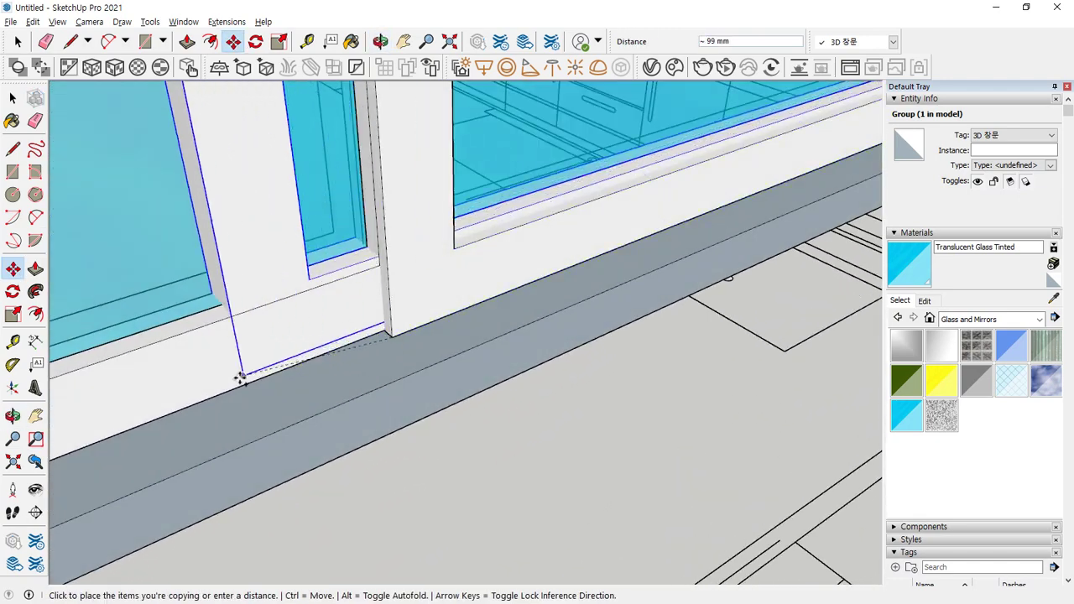
pyautogui.scroll(-2, 146, 421)
pyautogui.moveTo(146, 423); pyautogui.dragTo(299, 300, button='middle')
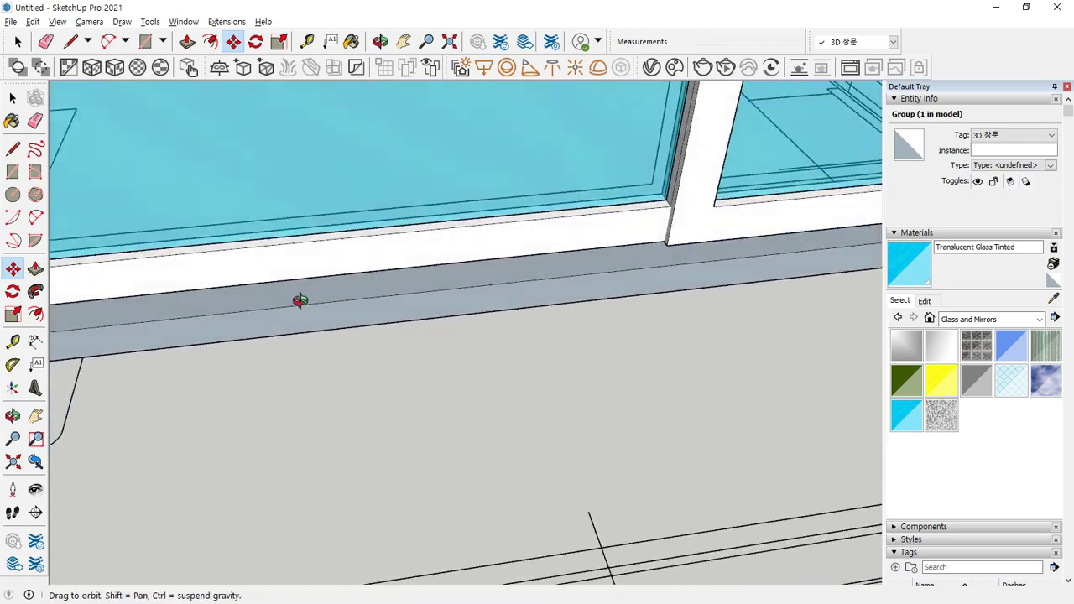
# Step: Place the copy of the side window sash at the opposite inner corner of the outer frame, 2170 mm along the red axis
pyautogui.scroll(3, 223, 277)
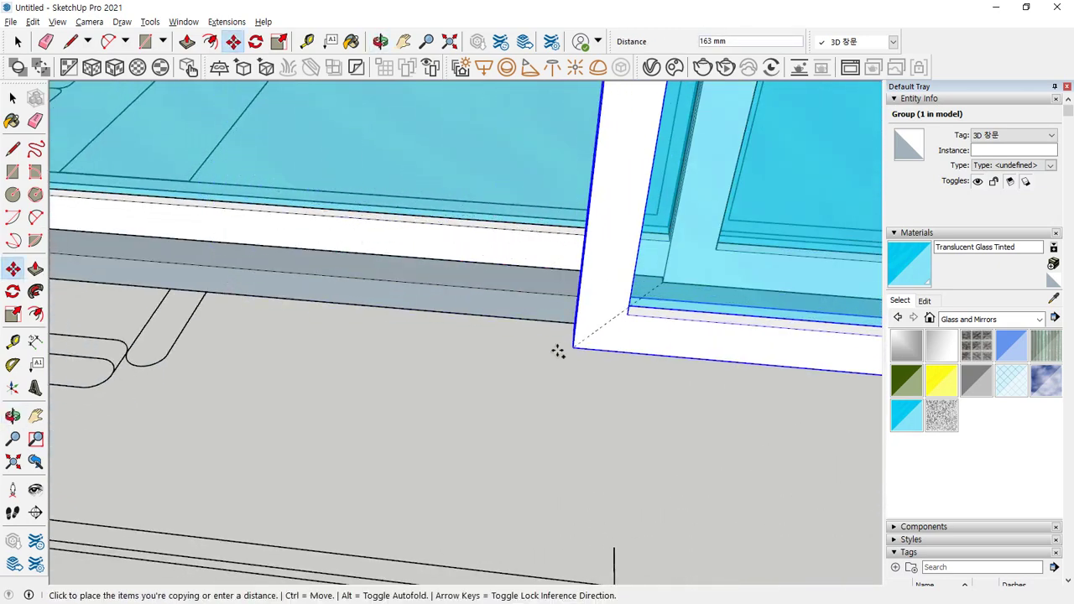
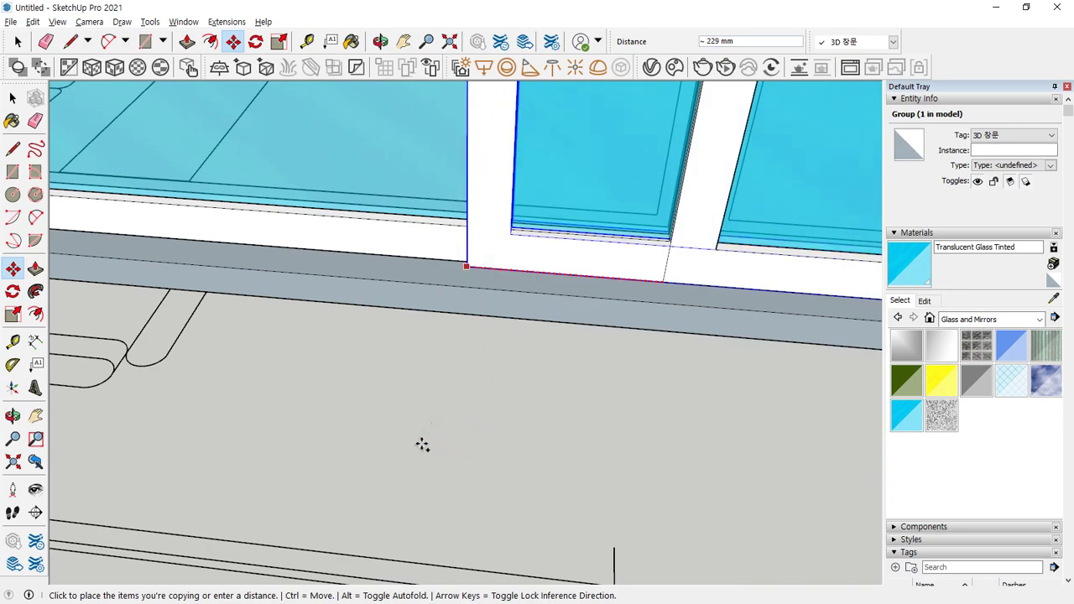
pyautogui.scroll(-2, 419, 441)
pyautogui.scroll(-2, 403, 420)
pyautogui.moveTo(384, 408); pyautogui.dragTo(792, 408, button='middle')
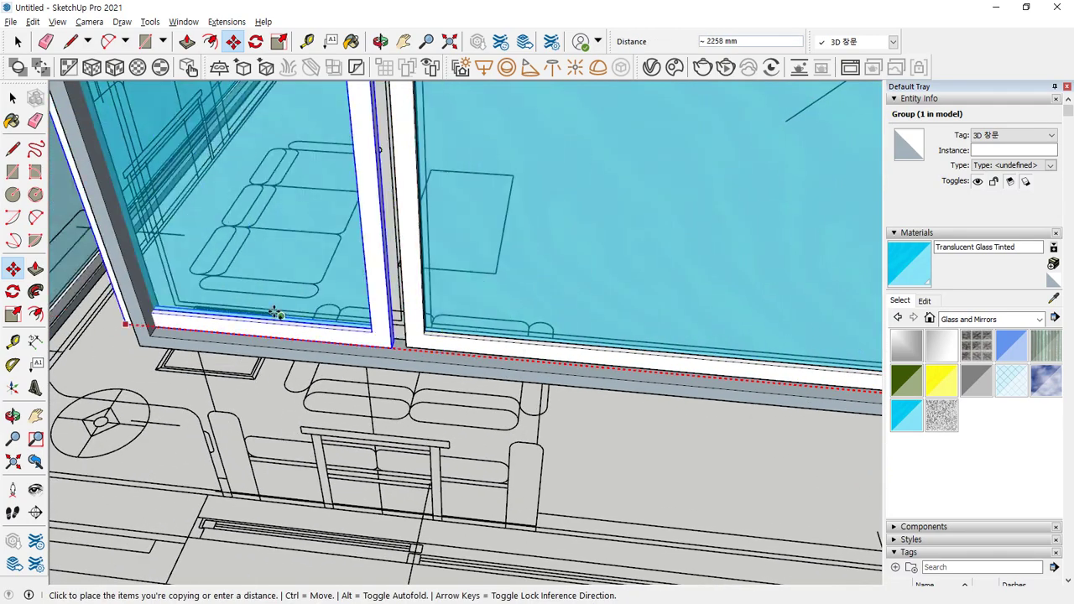
pyautogui.moveTo(135, 261); pyautogui.dragTo(113, 240, button='middle')
pyautogui.scroll(2, 112, 237)
pyautogui.scroll(2, 112, 236)
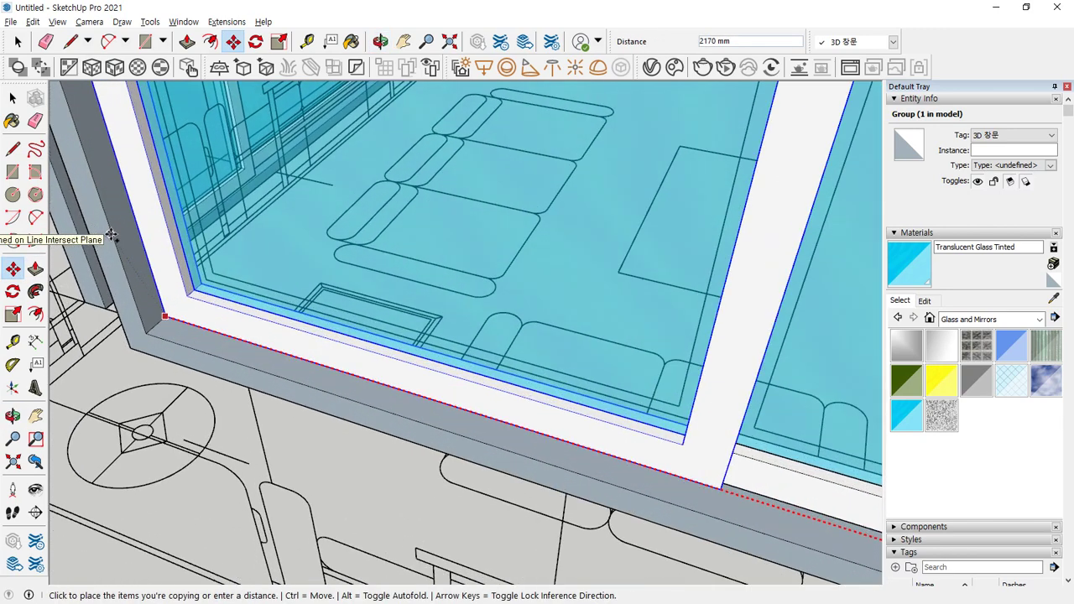
pyautogui.click(112, 237)
# Step: Move the middle window sash along the green axis so it sits on the other track, offset from the two side sashes
pyautogui.moveTo(361, 312); pyautogui.dragTo(17, 319, button='middle')
pyautogui.moveTo(126, 377); pyautogui.dragTo(222, 491, button='middle')
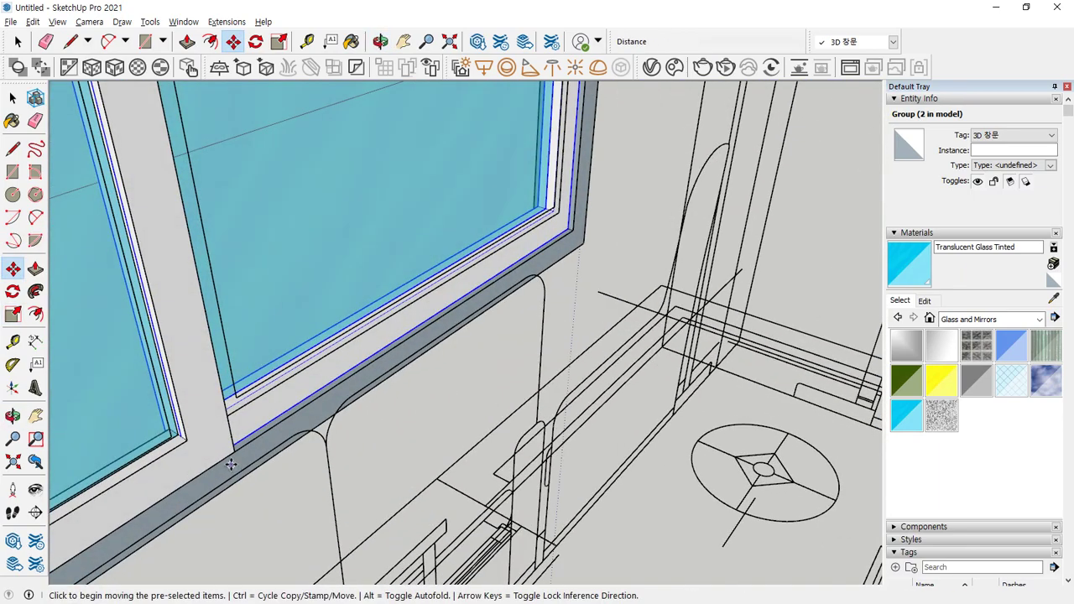
pyautogui.scroll(1, 231, 464)
pyautogui.press('space')
pyautogui.click(175, 463)
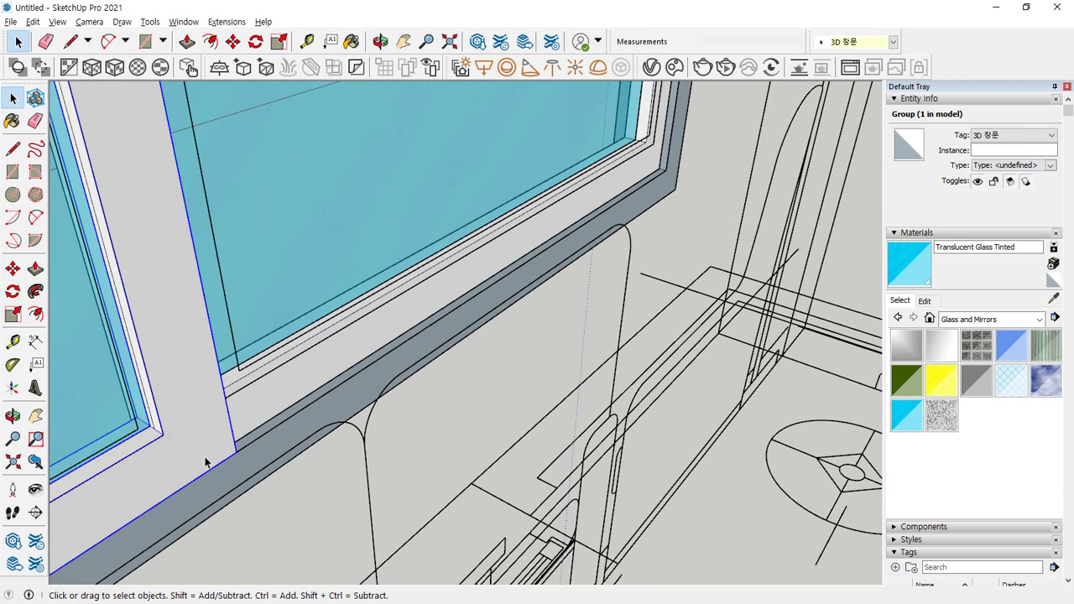
pyautogui.scroll(1, 206, 463)
pyautogui.press('m')
pyautogui.click(211, 435)
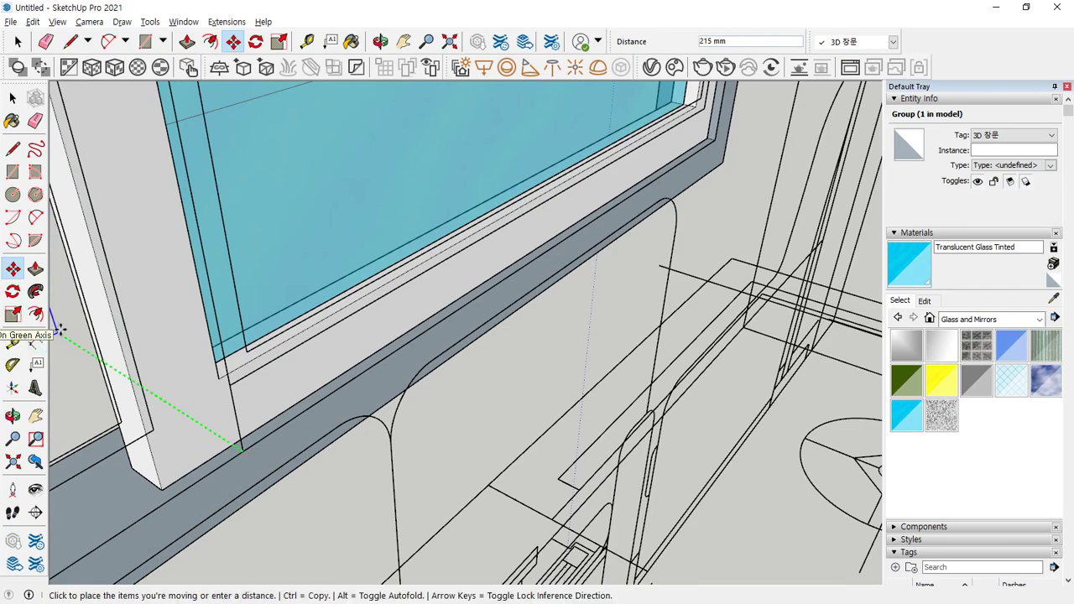
pyautogui.press('Return')
pyautogui.scroll(-7, 177, 443)
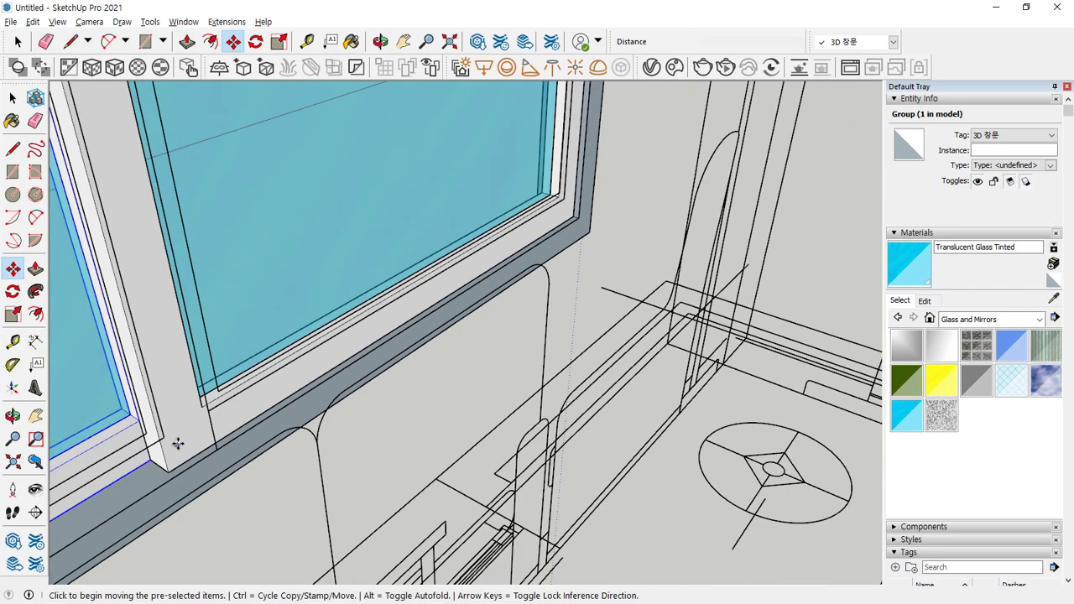
pyautogui.scroll(-5, 173, 440)
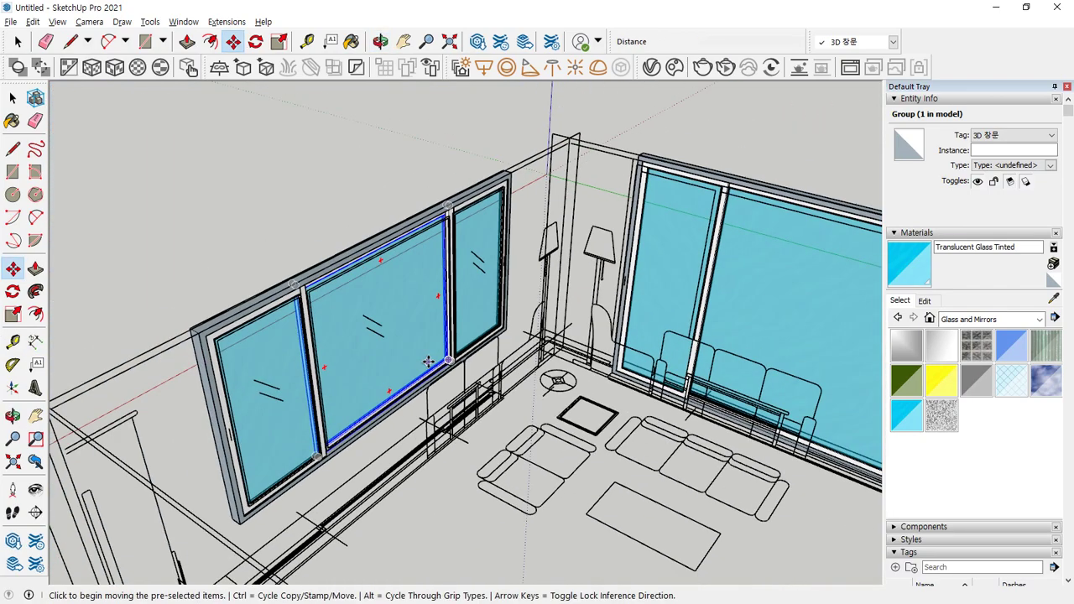
# Step: Move the whole three-pane window assembly 95 mm along the green axis, using the wall line and window line on the floor plan as reference points
pyautogui.press('space')
pyautogui.moveTo(127, 140); pyautogui.dragTo(520, 530)
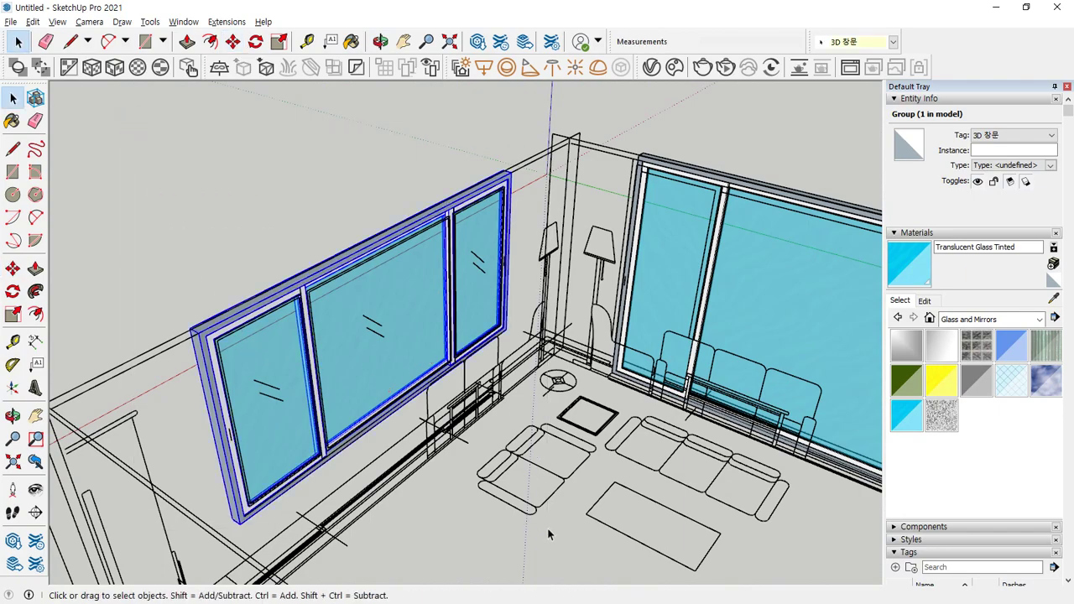
pyautogui.moveTo(312, 441); pyautogui.dragTo(317, 346, button='middle')
pyautogui.scroll(8, 281, 403)
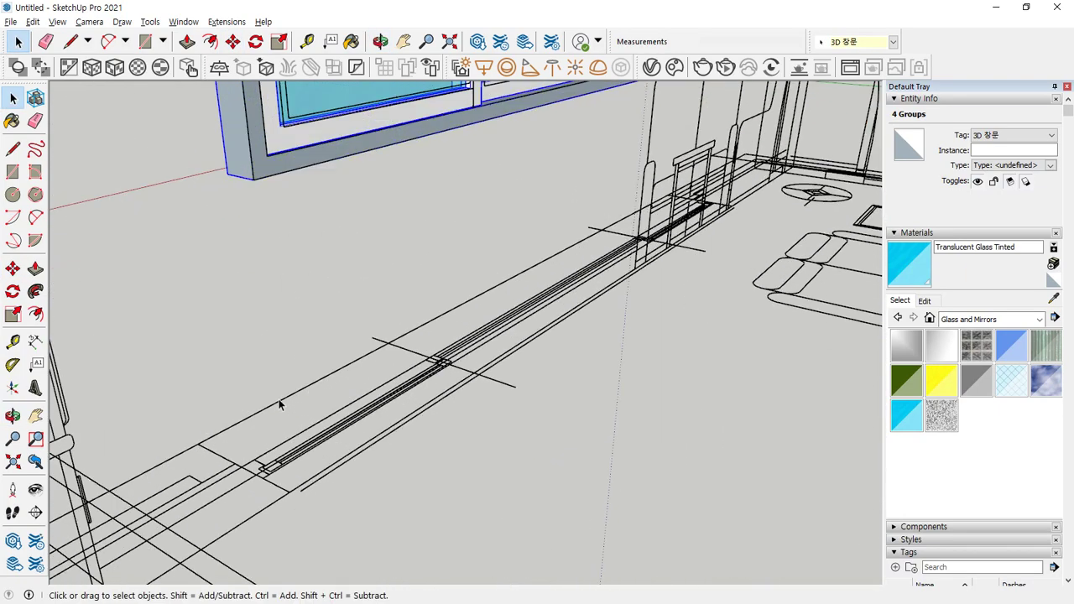
pyautogui.press('m')
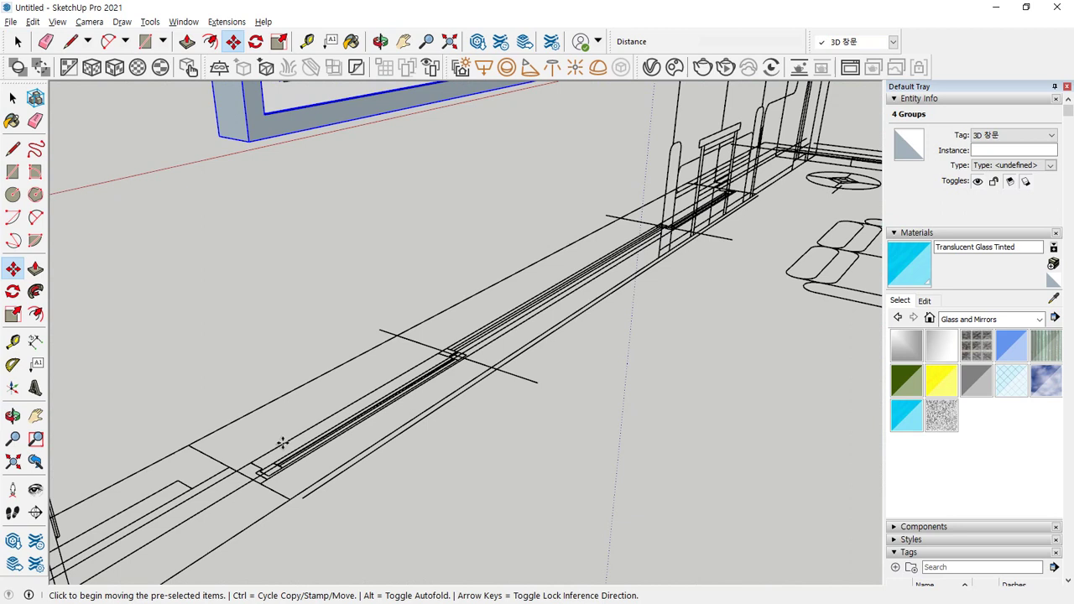
pyautogui.click(287, 499)
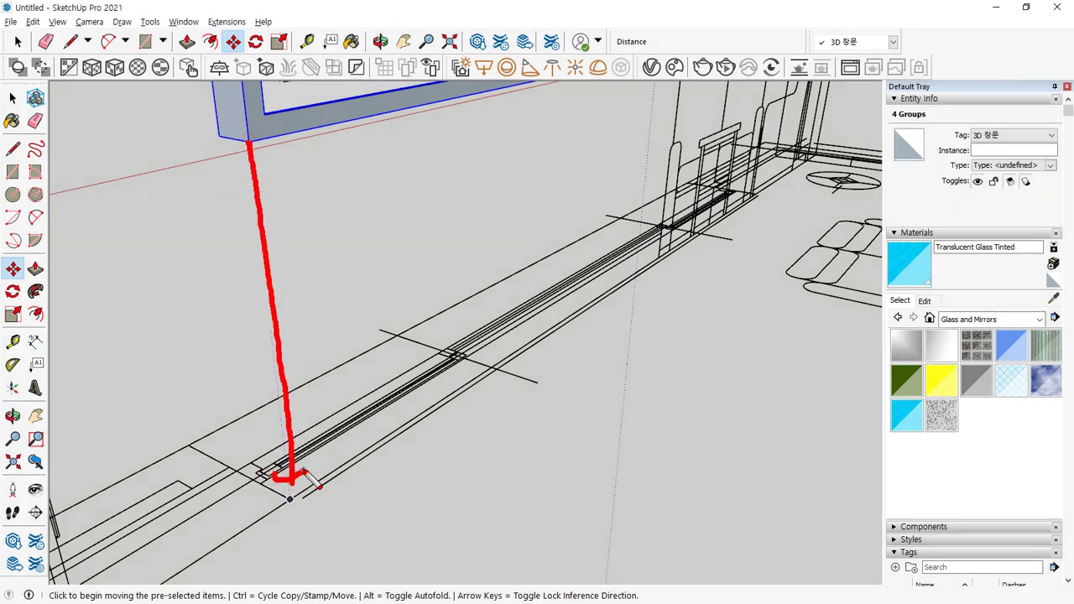
pyautogui.click(288, 500)
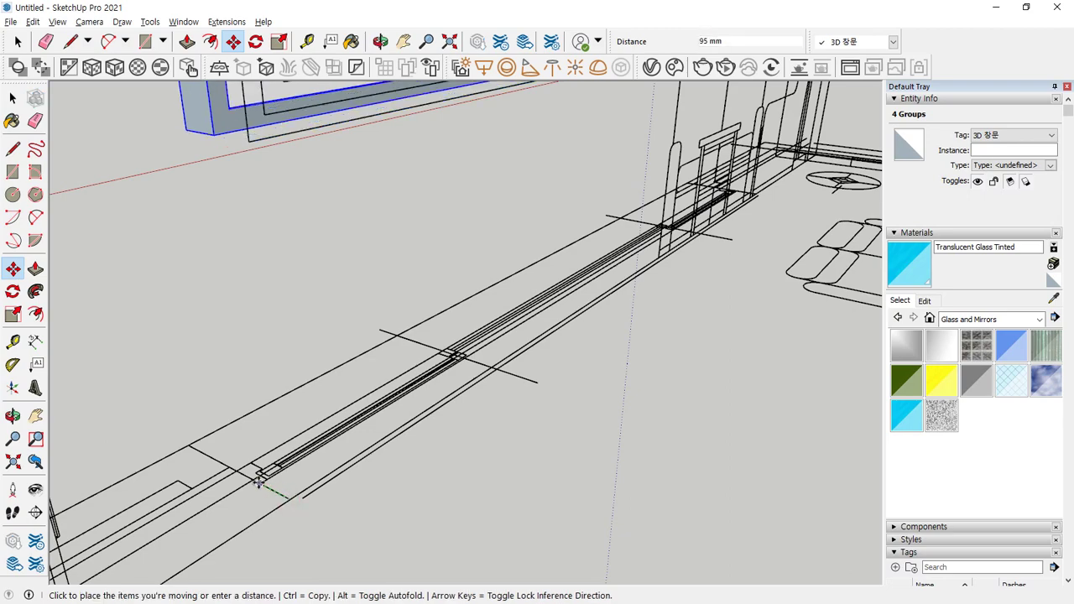
pyautogui.click(260, 483)
pyautogui.scroll(-7, 228, 495)
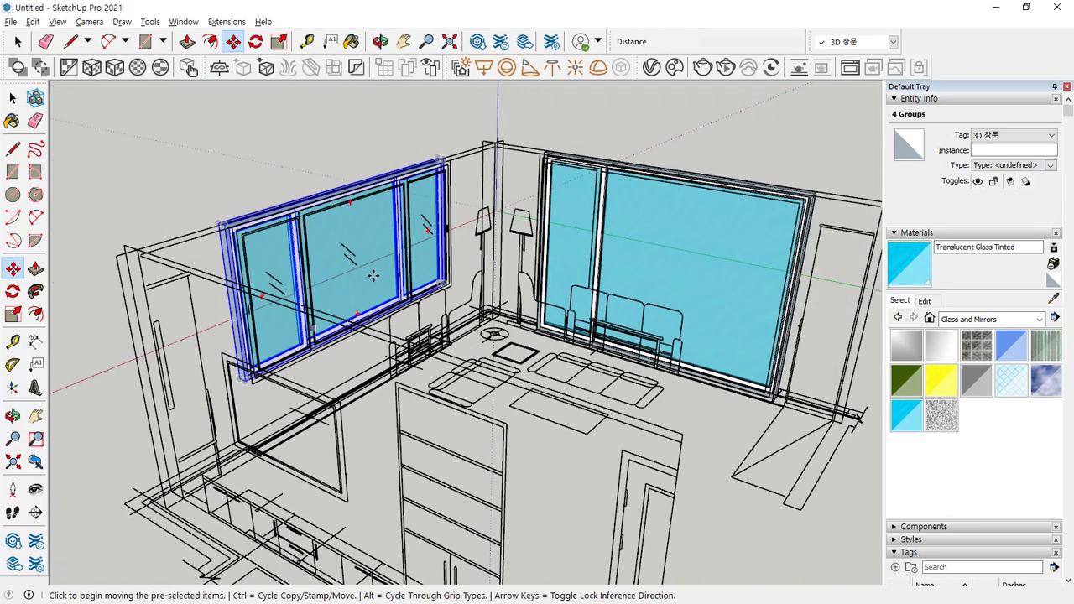
# Step: Toggle the 3D 몰딩 tag on and off, and make the 3D 벽면 wall tag visible around the windows
pyautogui.press('space')
pyautogui.click(908, 552)
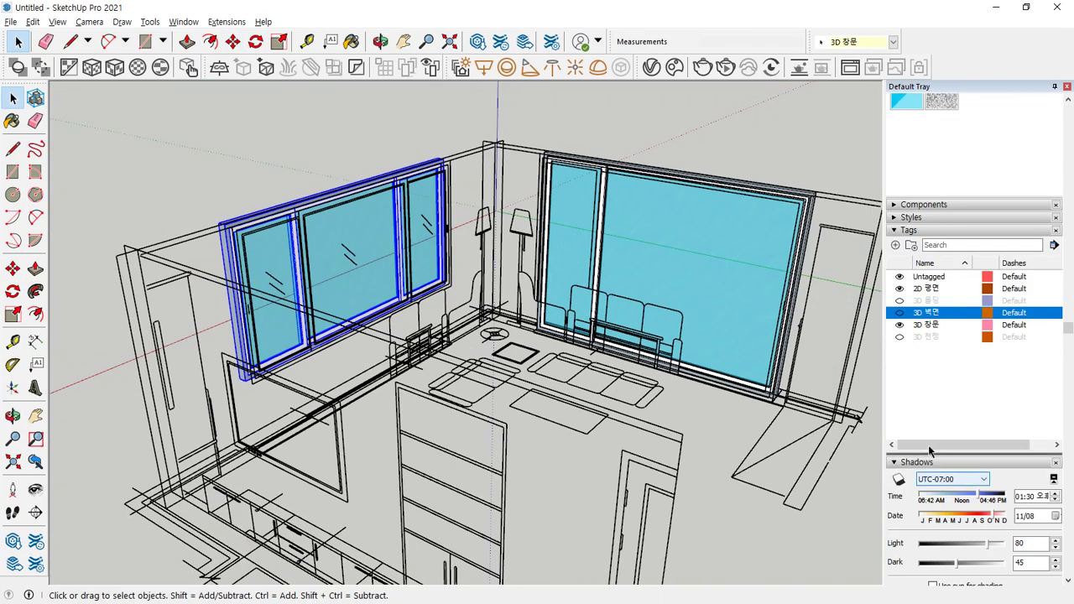
pyautogui.click(900, 303)
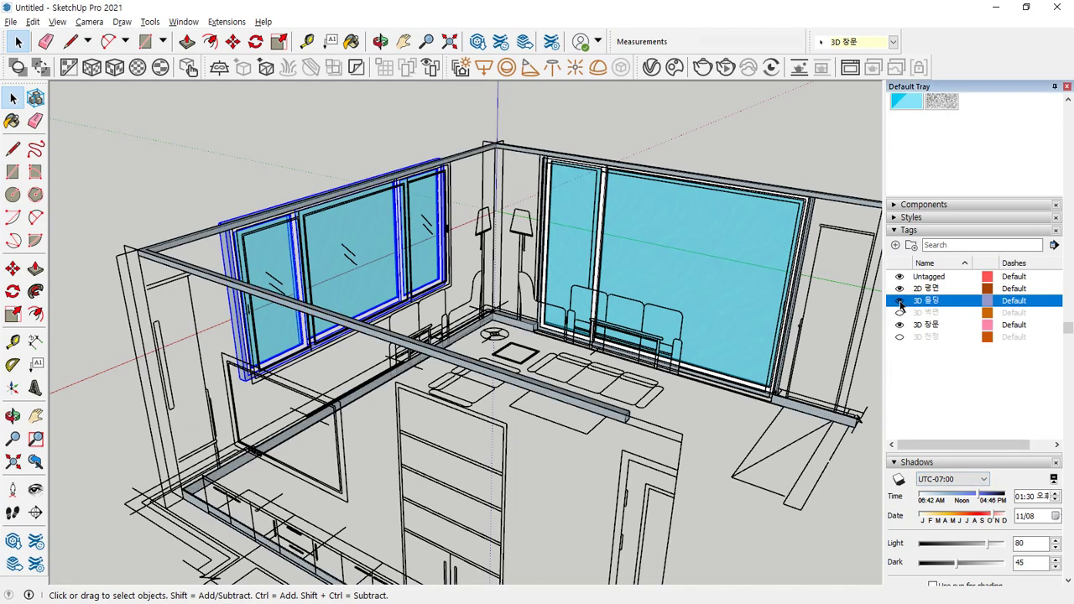
pyautogui.click(900, 301)
pyautogui.click(900, 313)
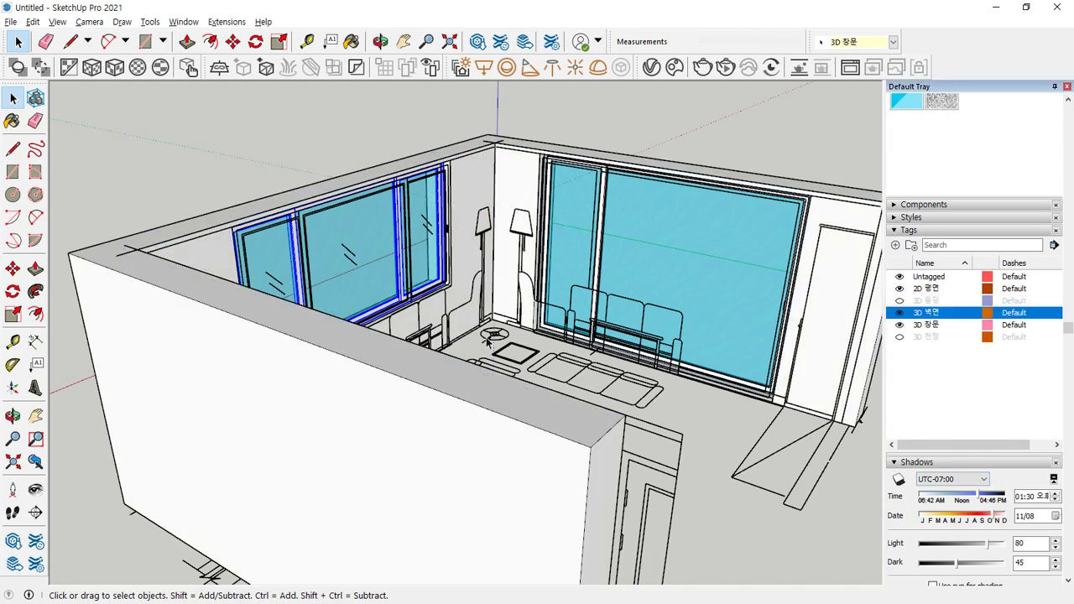
pyautogui.moveTo(488, 342); pyautogui.dragTo(363, 354, button='middle')
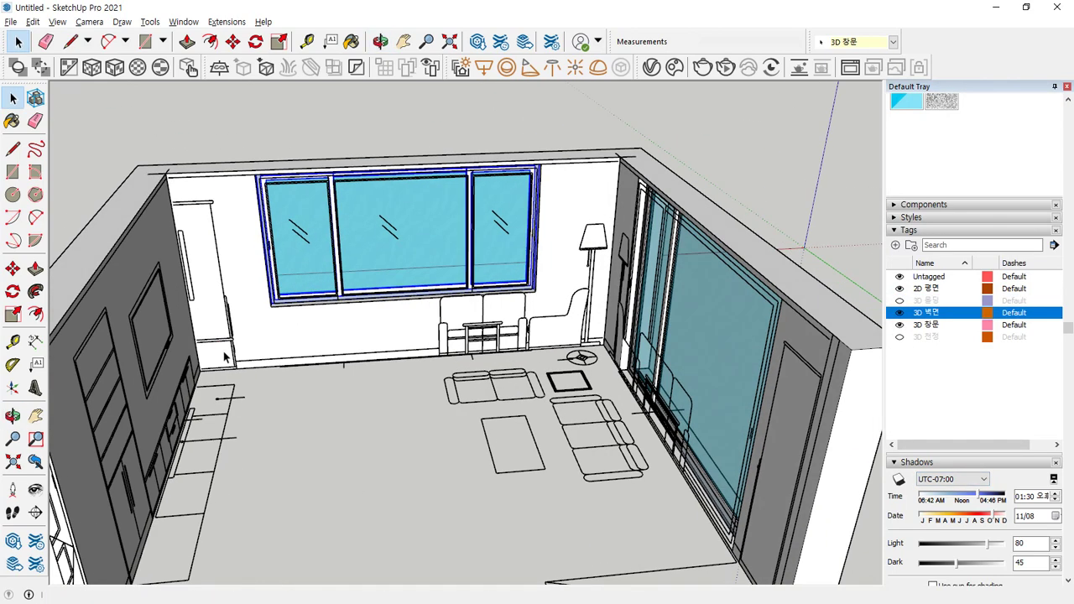
# Step: Hide the 2D 평면 tag, inspect the three-pane window in its wall opening, and toggle the 3D 몰딩 and 3D 천정 tags
pyautogui.click(900, 289)
pyautogui.click(400, 439)
pyautogui.scroll(5, 305, 294)
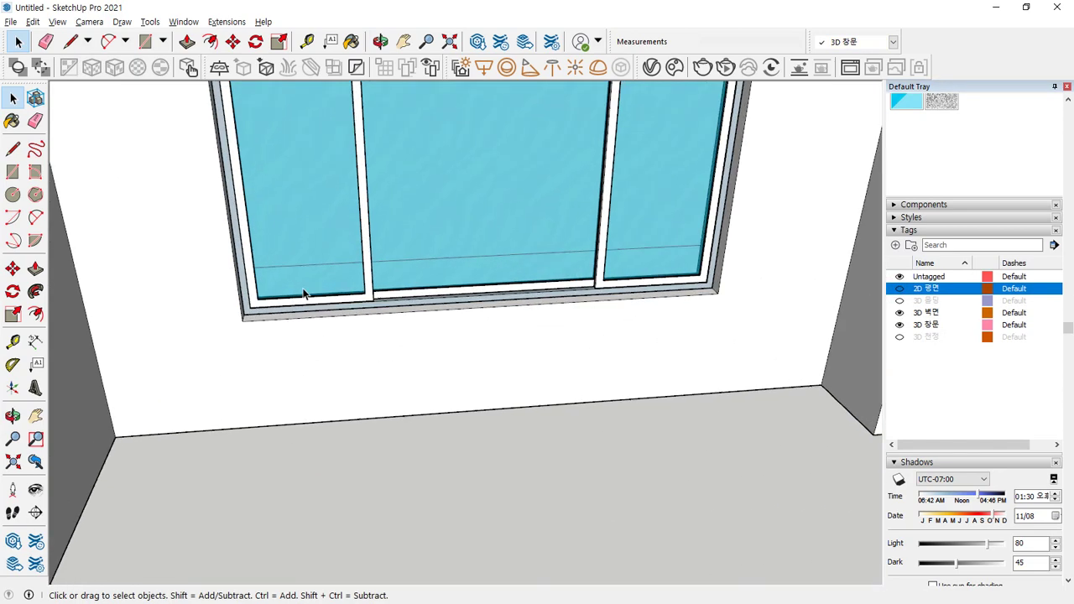
pyautogui.moveTo(337, 342); pyautogui.dragTo(167, 354, button='middle')
pyautogui.scroll(-5, 340, 279)
pyautogui.moveTo(340, 278); pyautogui.dragTo(504, 386, button='middle')
pyautogui.click(900, 300)
pyautogui.click(899, 336)
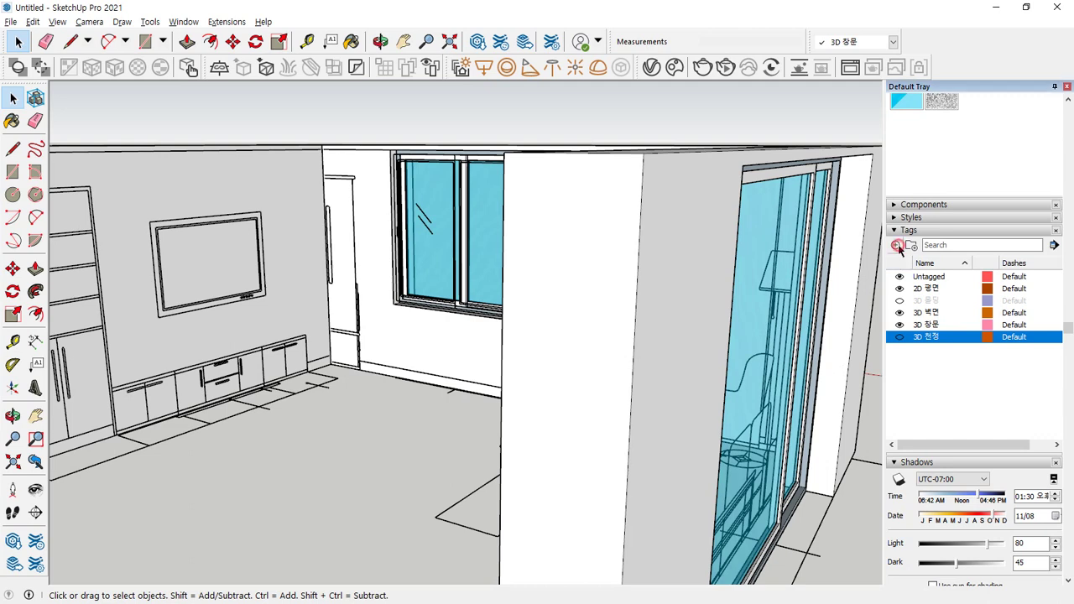
# Step: Add a new tag named 3D 가구 and make it the active tag
pyautogui.click(896, 244)
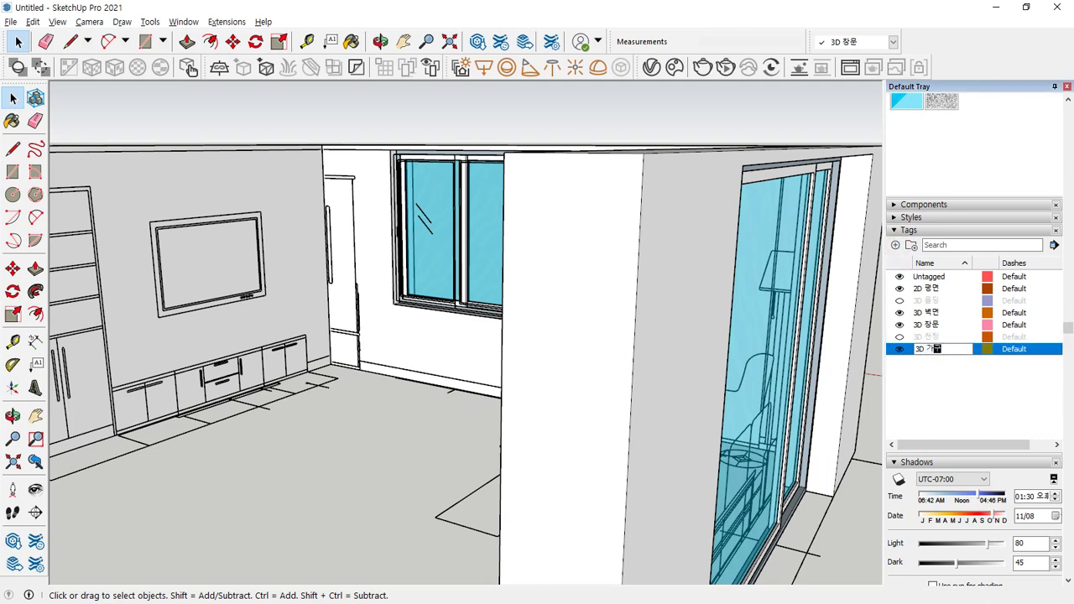
pyautogui.press('Return')
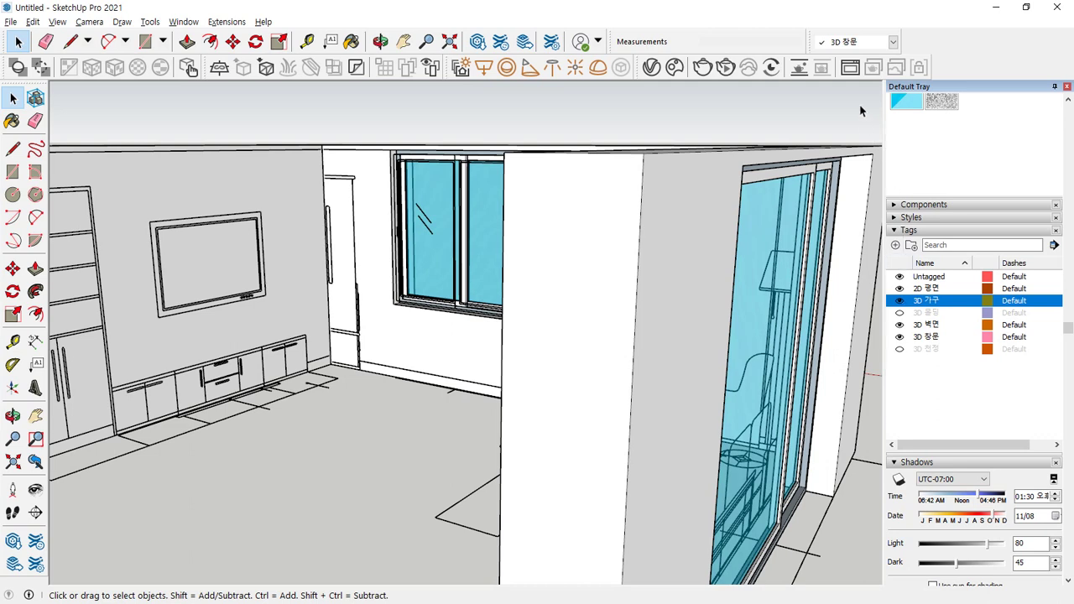
pyautogui.click(888, 42)
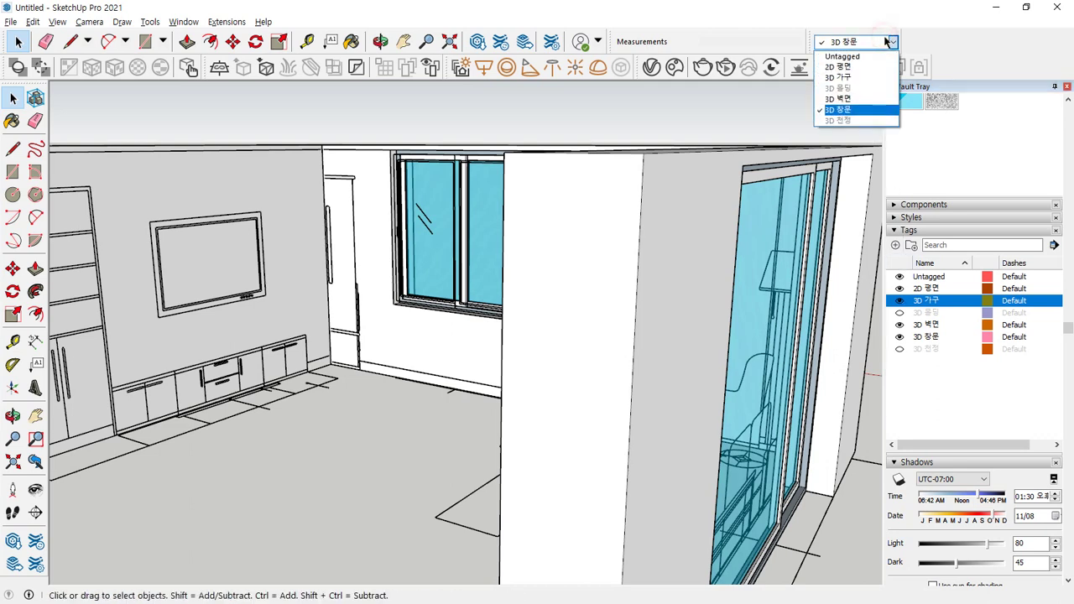
pyautogui.click(840, 77)
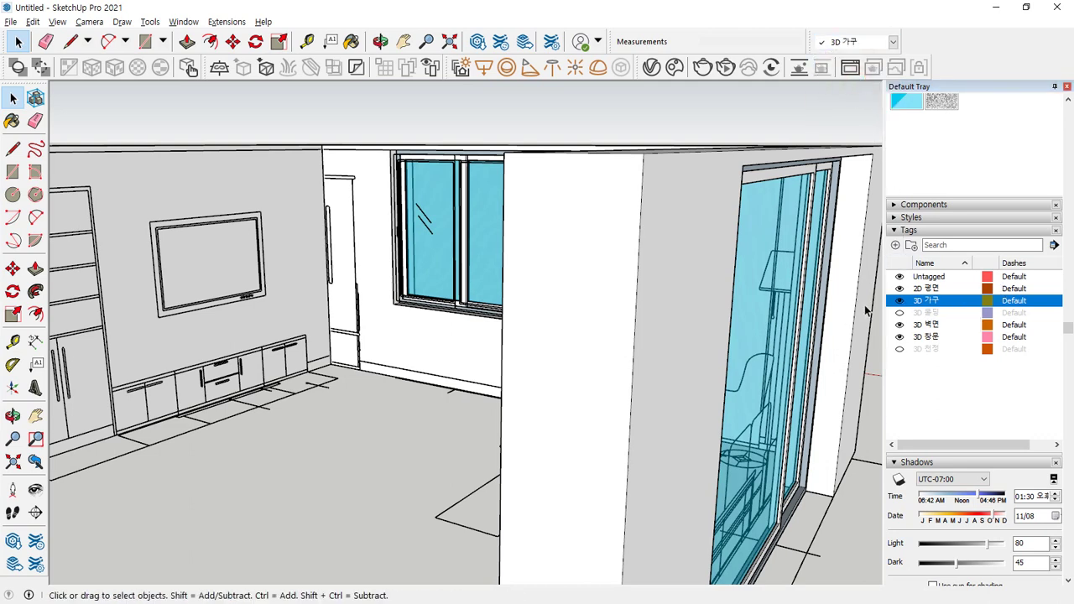
# Step: Hide the 3D 창문 tag, and toggle the 3D 벽면 tag off and back on
pyautogui.click(899, 337)
pyautogui.moveTo(486, 353); pyautogui.dragTo(613, 340, button='middle')
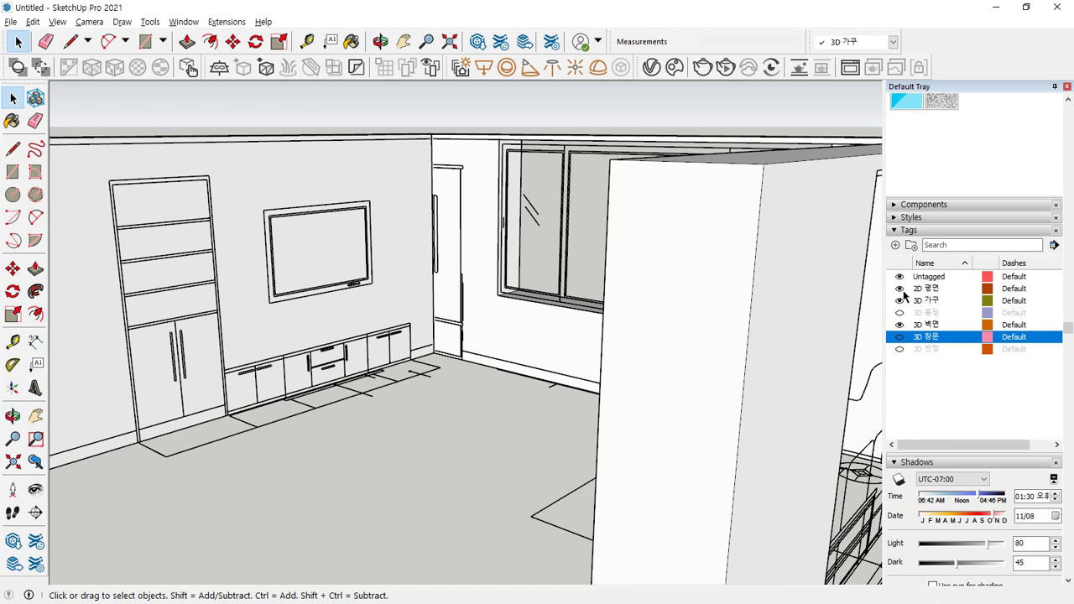
pyautogui.click(899, 325)
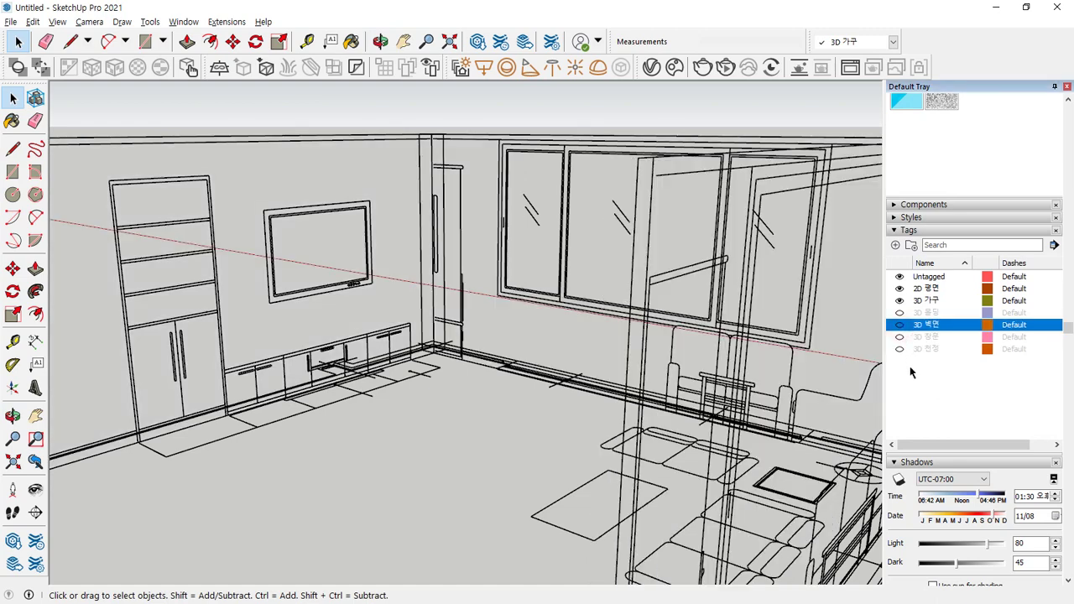
pyautogui.moveTo(744, 408); pyautogui.dragTo(420, 381, button='middle')
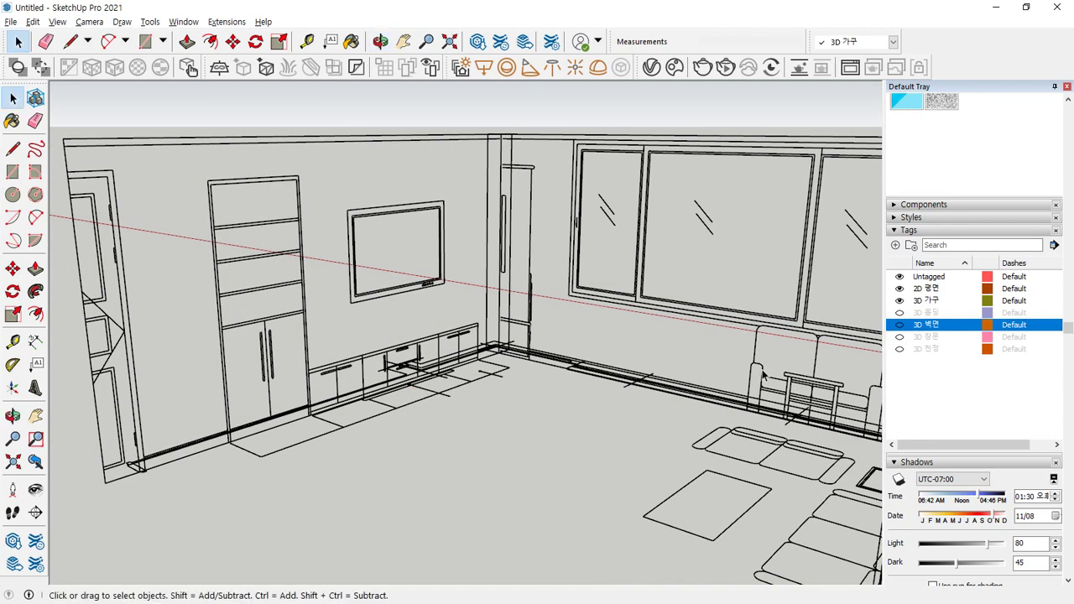
pyautogui.click(899, 325)
pyautogui.moveTo(126, 433); pyautogui.dragTo(240, 366, button='middle')
pyautogui.scroll(3, 240, 366)
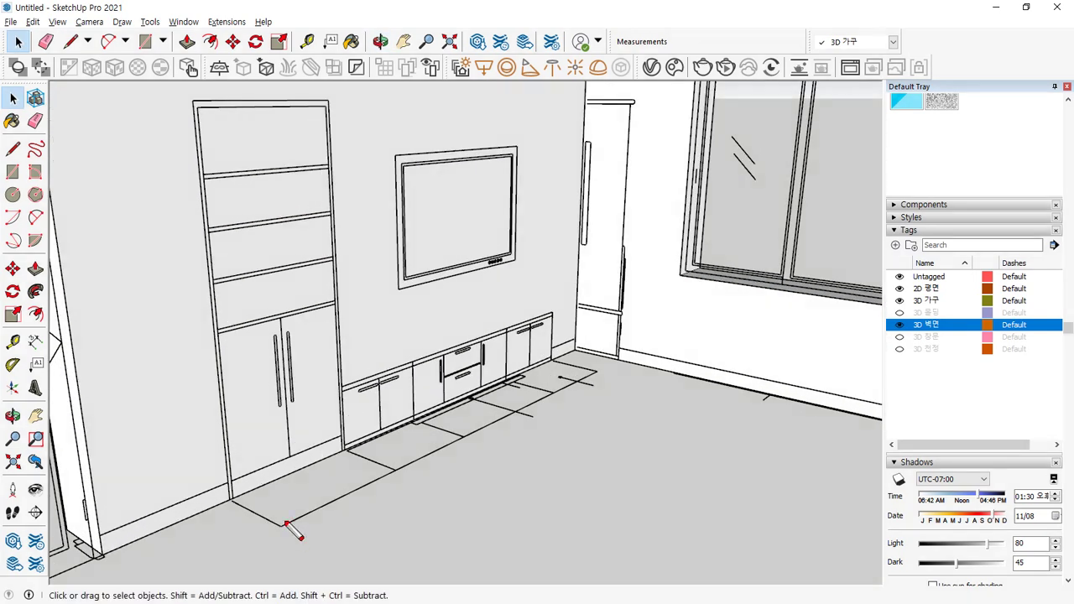
pyautogui.moveTo(284, 535)
pyautogui.mouseDown()
pyautogui.moveTo(134, 210)
pyautogui.moveTo(399, 199)
pyautogui.moveTo(372, 506)
pyautogui.moveTo(231, 522)
pyautogui.mouseUp()
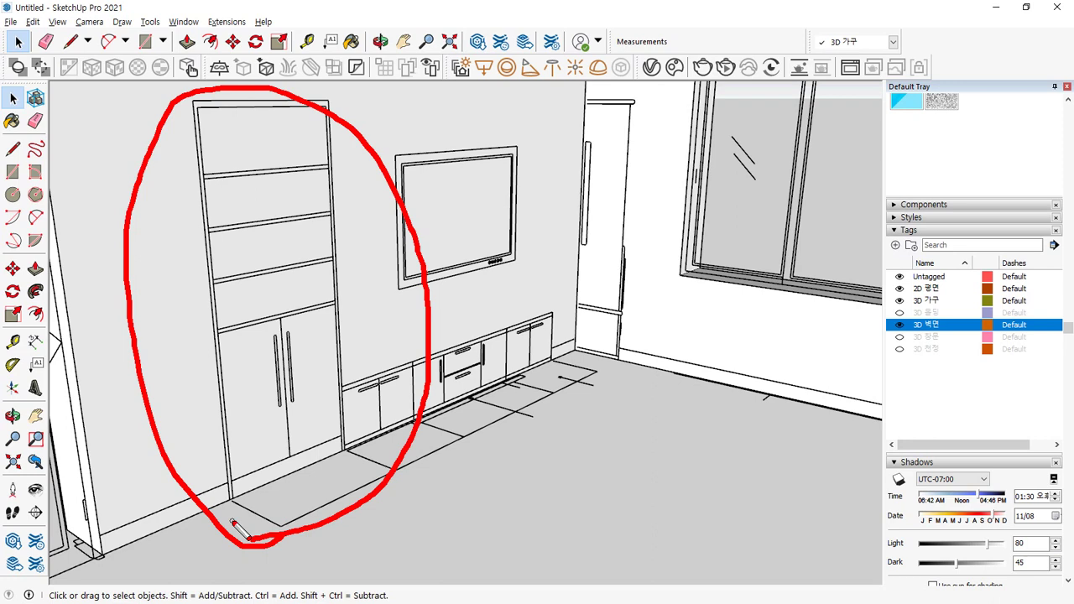
pyautogui.moveTo(298, 149); pyautogui.dragTo(213, 252)
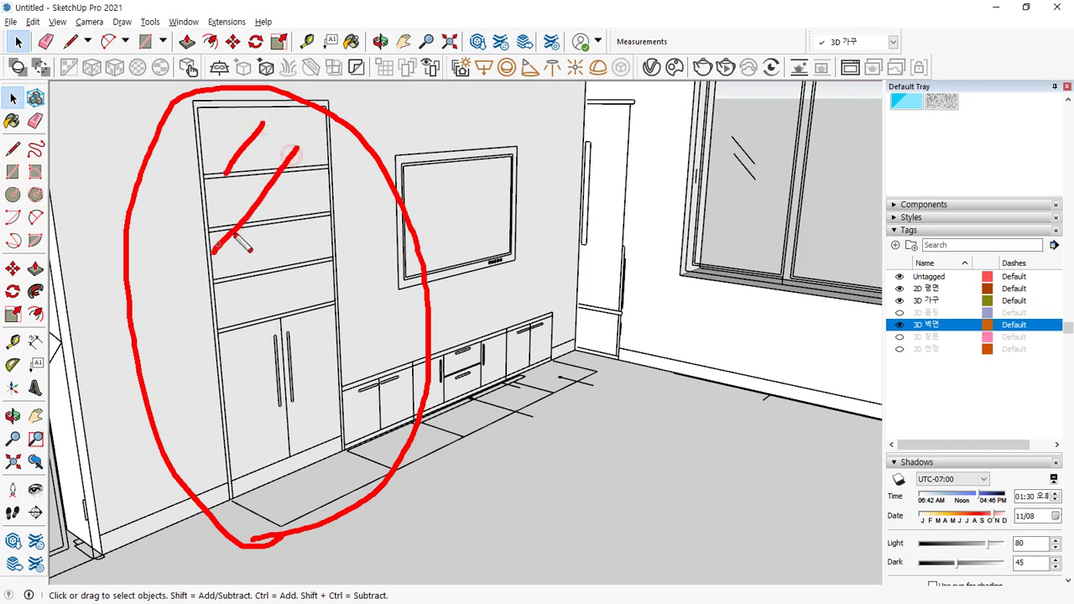
pyautogui.moveTo(318, 199); pyautogui.dragTo(238, 298)
pyautogui.moveTo(329, 266); pyautogui.dragTo(269, 321)
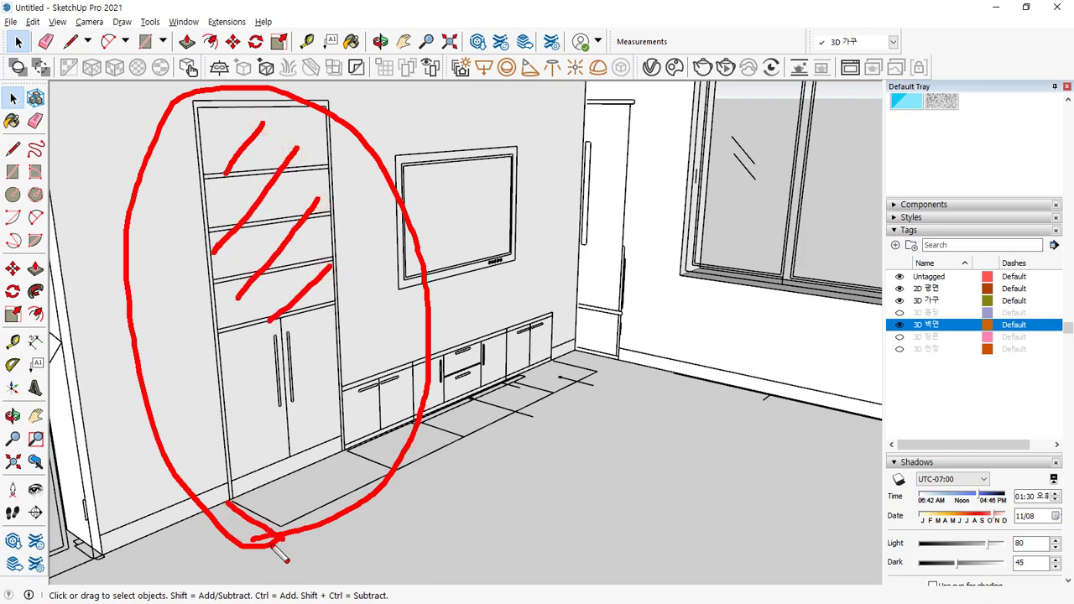
pyautogui.press('Escape')
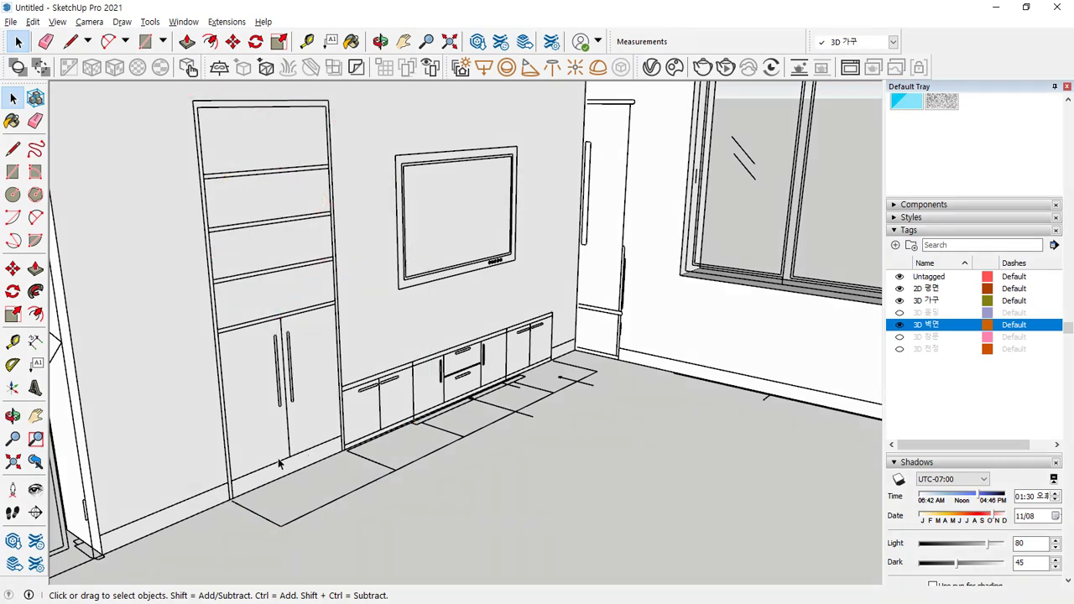
# Step: Try to draw an 800 x 2000 mm rectangle over the tall cabinet's outer outline on the TV wall
pyautogui.moveTo(277, 460)
pyautogui.mouseDown(button='middle')
pyautogui.moveTo(242, 458)
pyautogui.moveTo(261, 462)
pyautogui.moveTo(243, 472)
pyautogui.mouseUp(button='middle')
pyautogui.press('r')
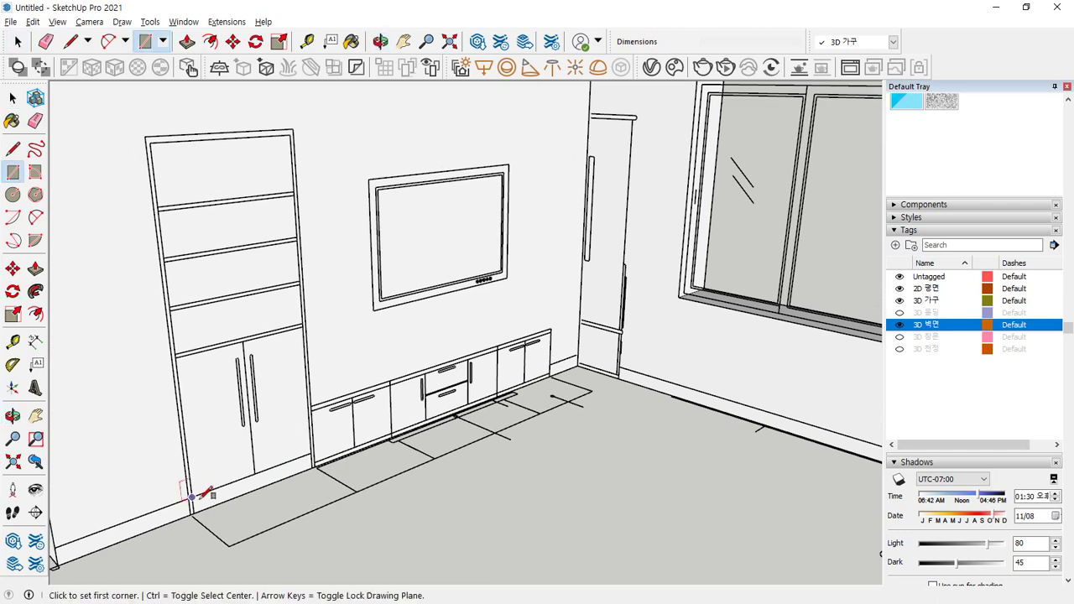
pyautogui.click(192, 514)
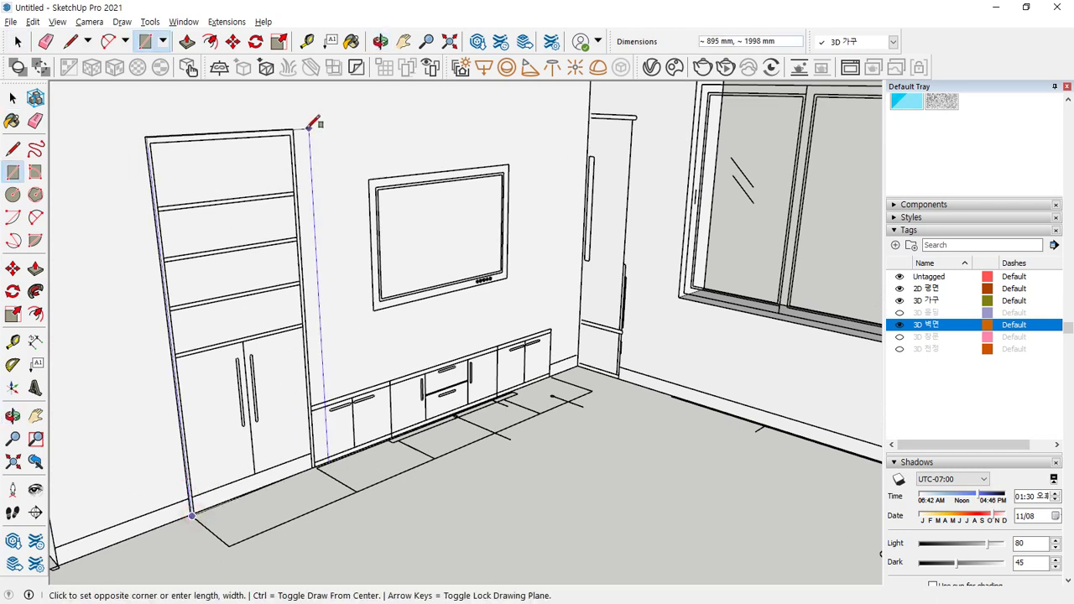
pyautogui.click(294, 131)
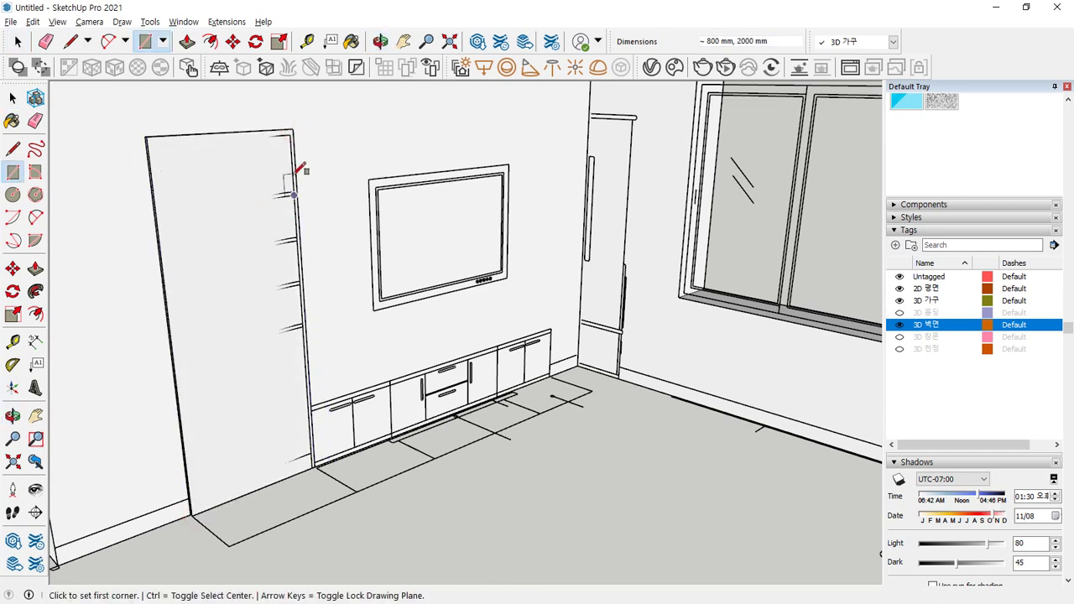
pyautogui.hotkey('ctrl', 'z')
pyautogui.click(294, 131)
pyautogui.scroll(5, 199, 512)
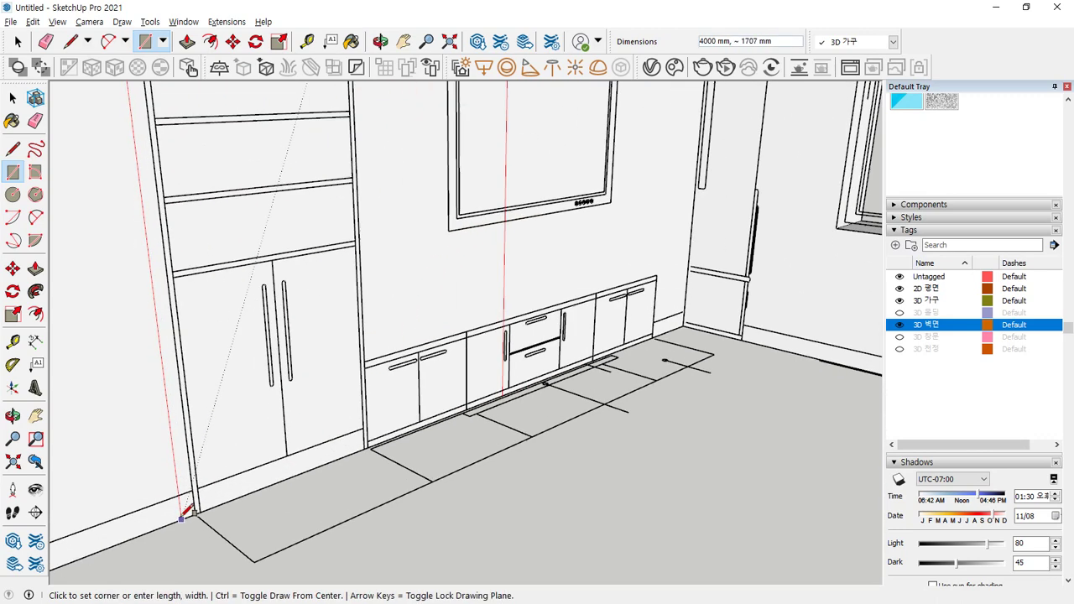
pyautogui.press('ctrl')
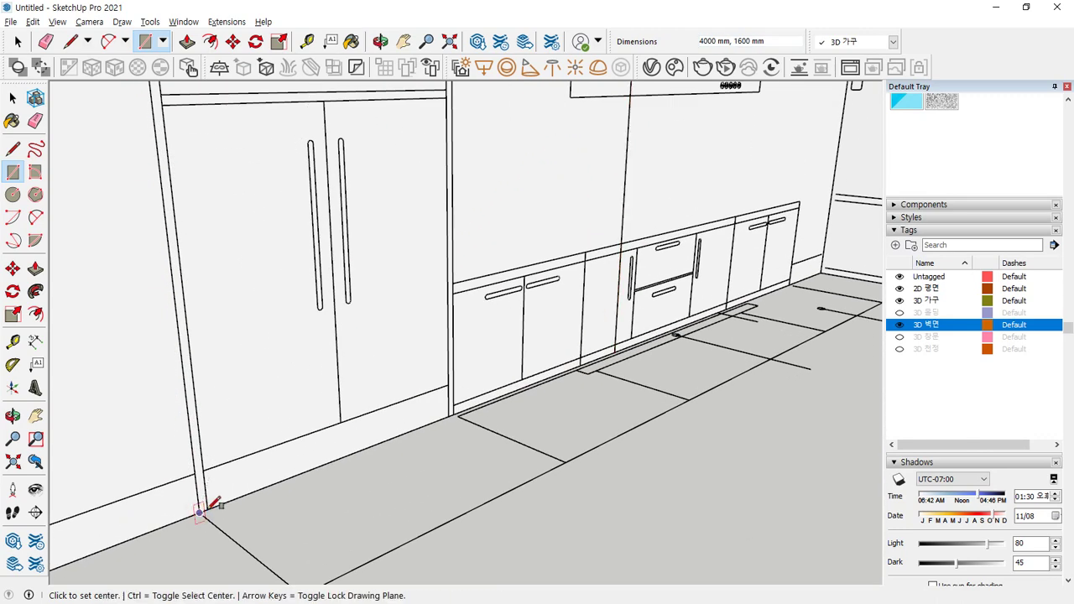
# Step: Draw a 1970 x 760 mm rectangle over the inner outline of the tall cabinet's frame
pyautogui.click(200, 512)
pyautogui.moveTo(220, 492); pyautogui.dragTo(307, 293, button='middle')
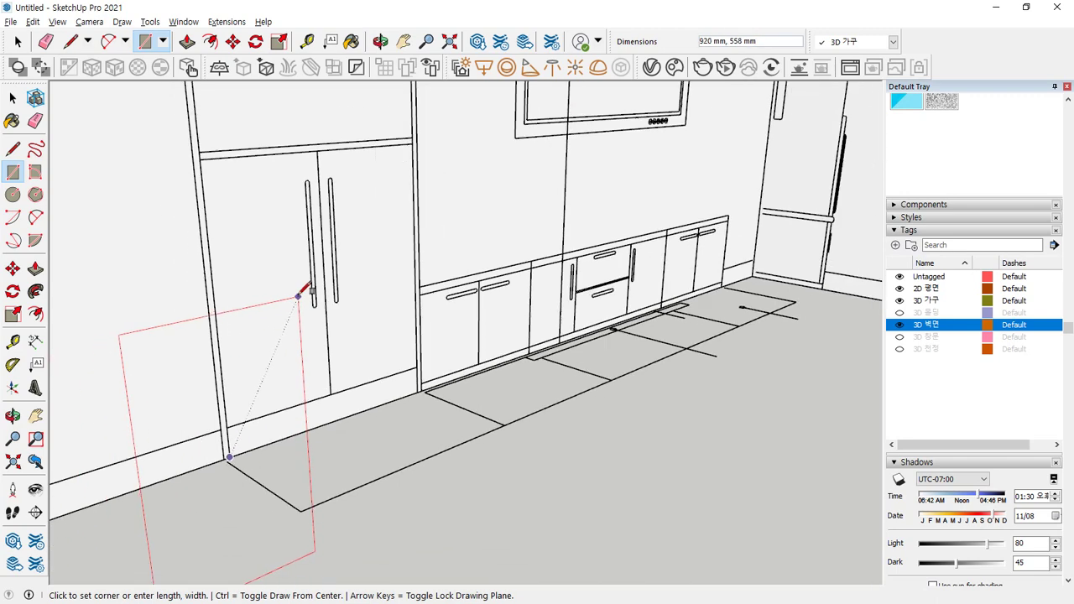
pyautogui.press('ctrl')
pyautogui.scroll(1, 286, 353)
pyautogui.moveTo(313, 220); pyautogui.dragTo(347, 173, button='middle')
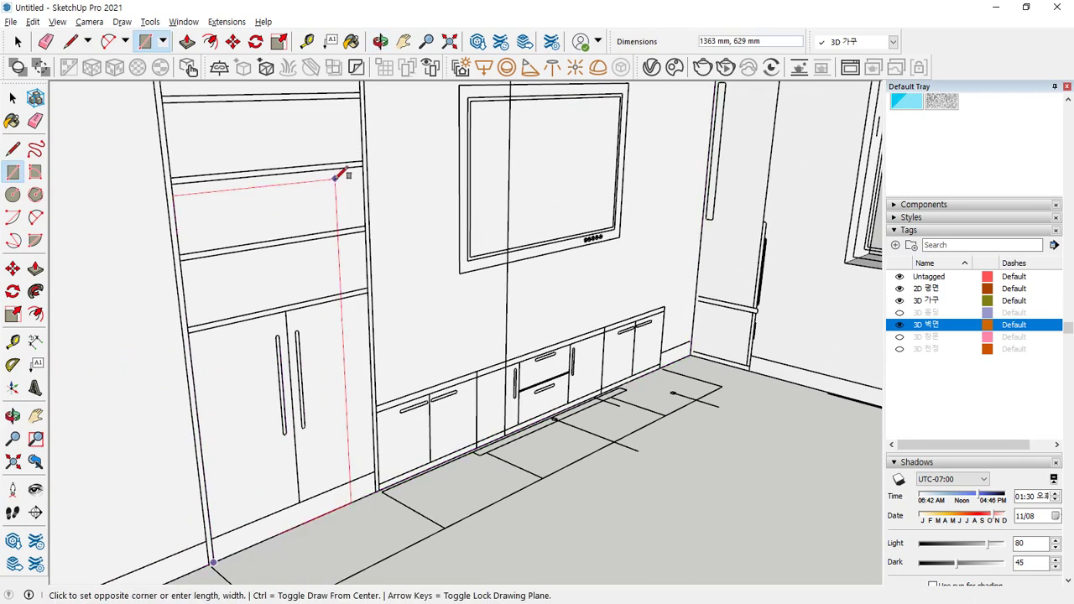
pyautogui.scroll(4, 355, 312)
pyautogui.click(373, 207)
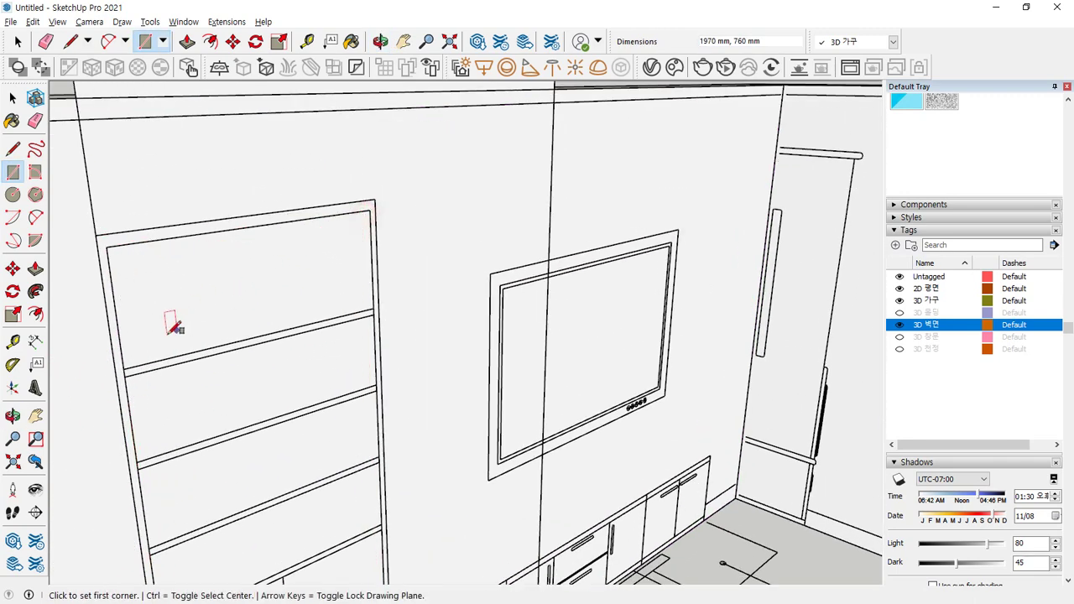
# Step: Trace the tall cabinet's four shelves with 760 x 20 mm rectangles between its side panels
pyautogui.click(123, 369)
pyautogui.click(375, 314)
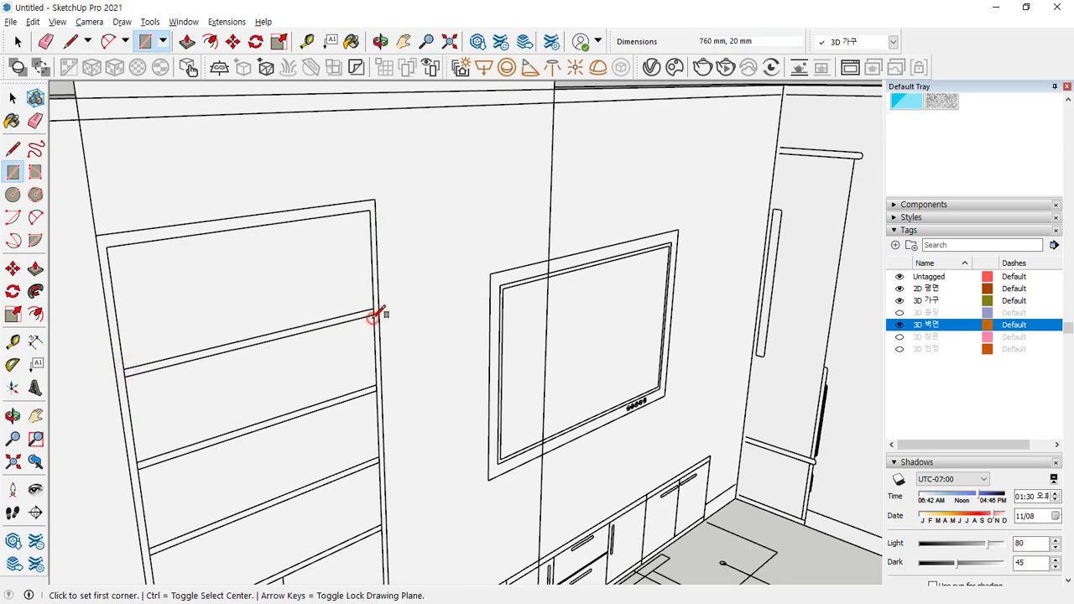
pyautogui.click(137, 461)
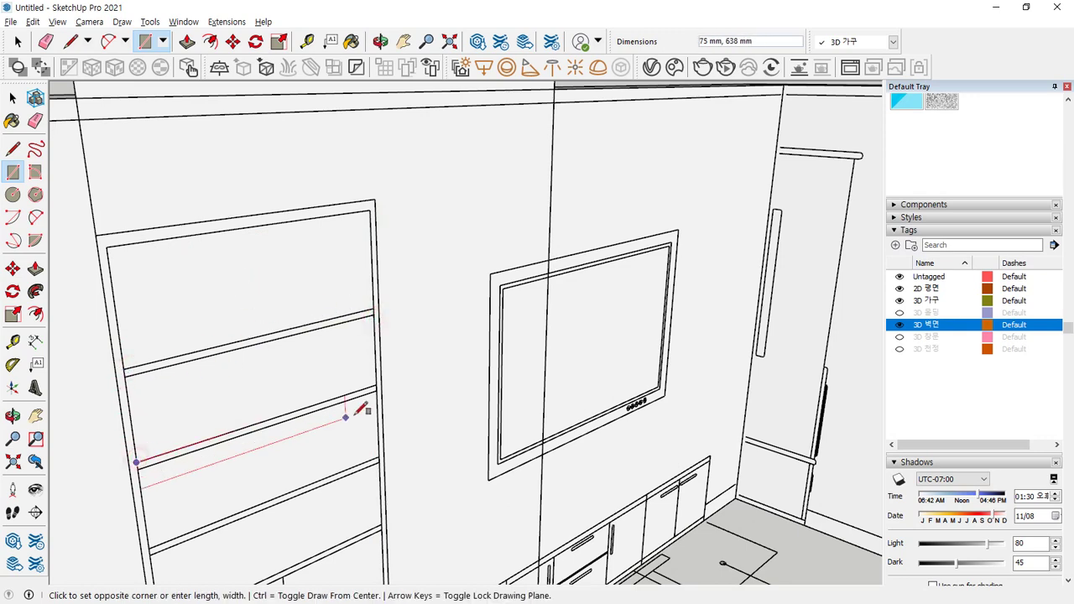
pyautogui.click(378, 388)
pyautogui.keyDown('shift'); pyautogui.moveTo(369, 401); pyautogui.dragTo(257, 192, button='middle'); pyautogui.keyUp('shift')
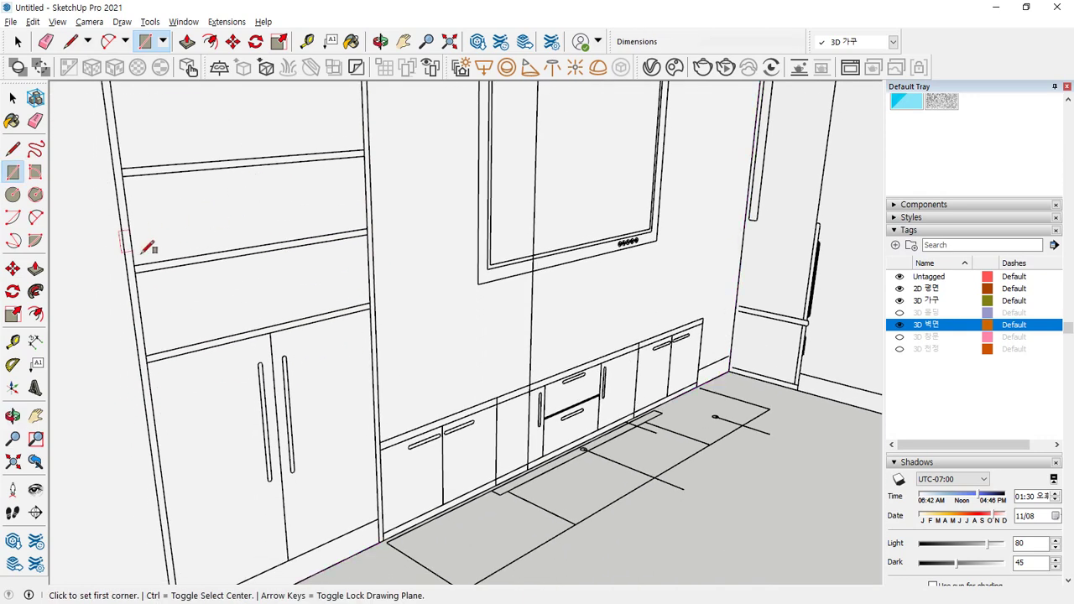
pyautogui.click(134, 265)
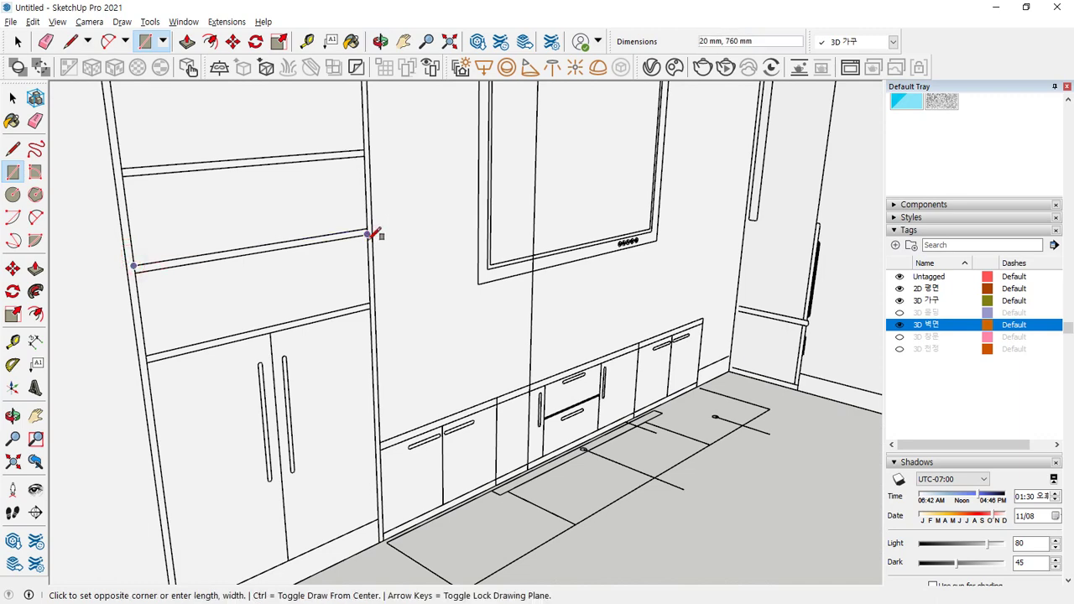
pyautogui.click(370, 233)
pyautogui.click(147, 356)
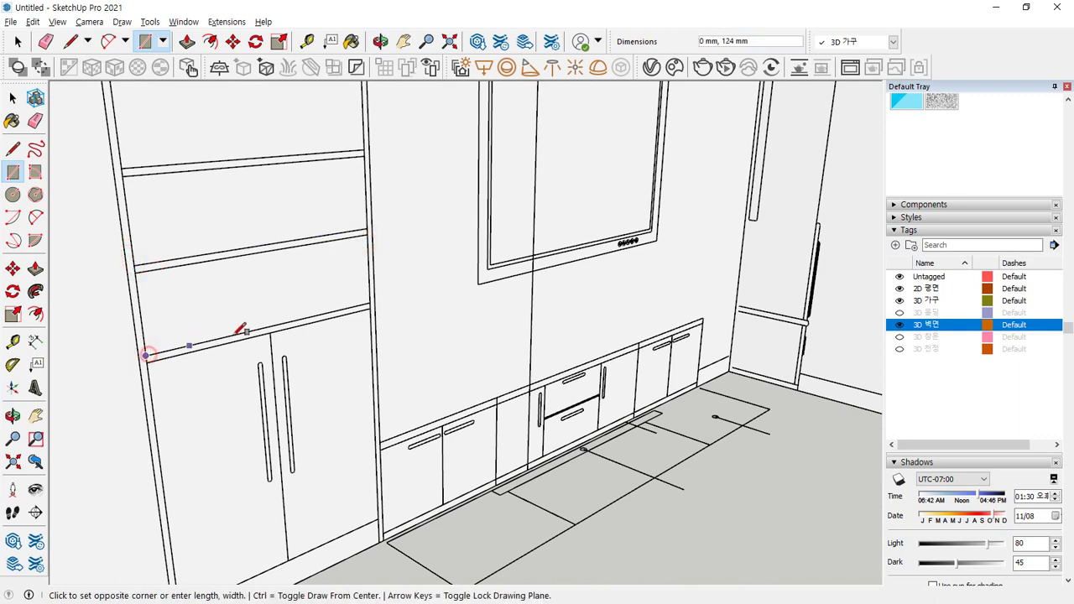
pyautogui.click(372, 313)
# Step: Draw the 760 x 100 mm base panel of the tall cabinet and the vertical line dividing its two doors
pyautogui.moveTo(304, 449); pyautogui.dragTo(252, 475, button='middle')
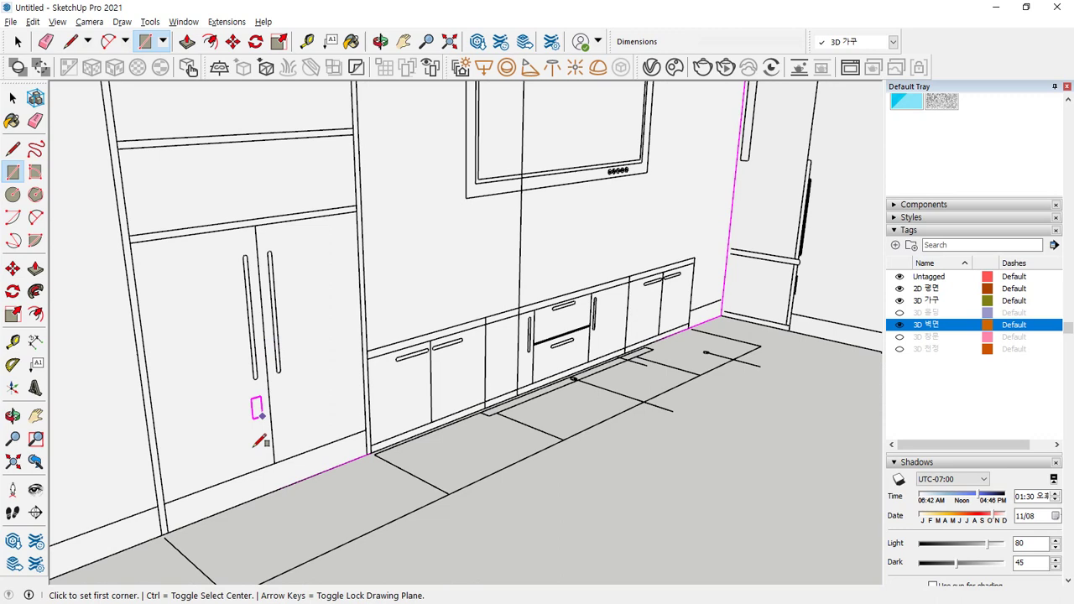
pyautogui.click(167, 532)
pyautogui.press('Escape')
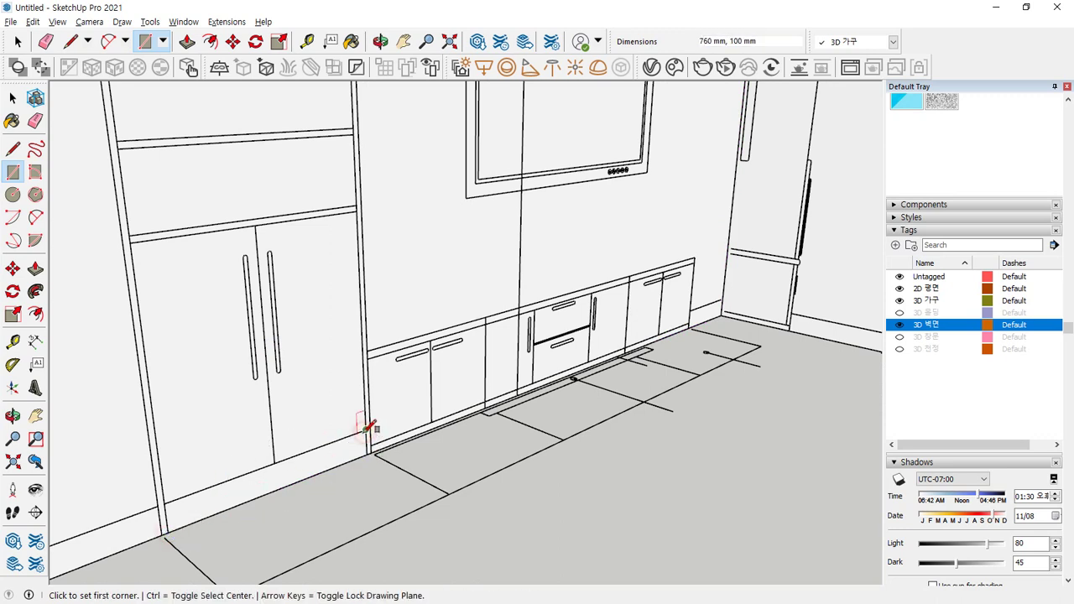
pyautogui.press('l')
pyautogui.click(255, 226)
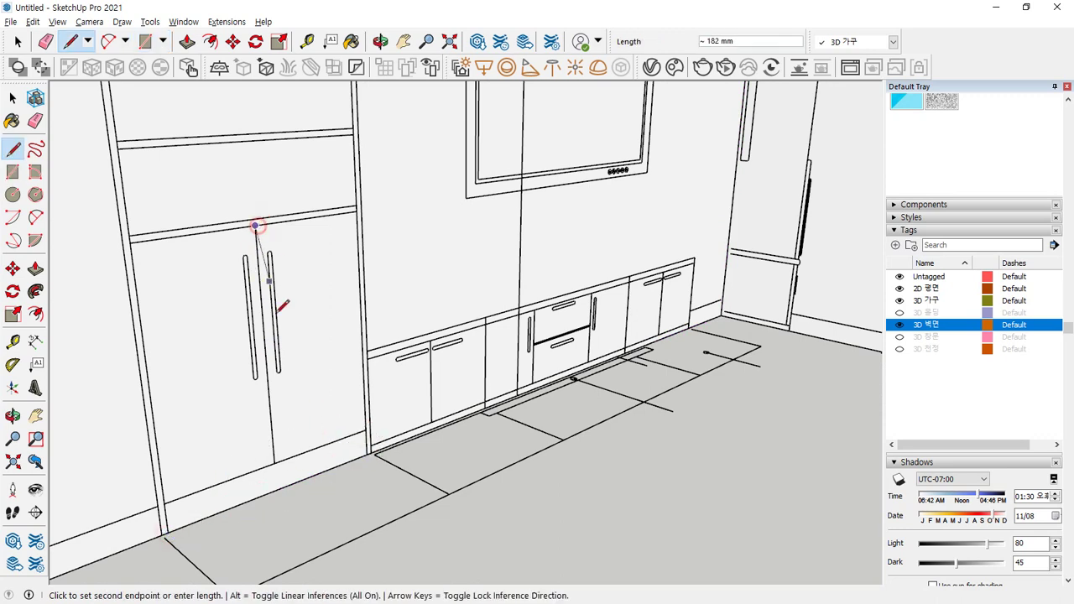
pyautogui.click(275, 462)
pyautogui.press('space')
pyautogui.click(321, 347)
pyautogui.click(212, 336)
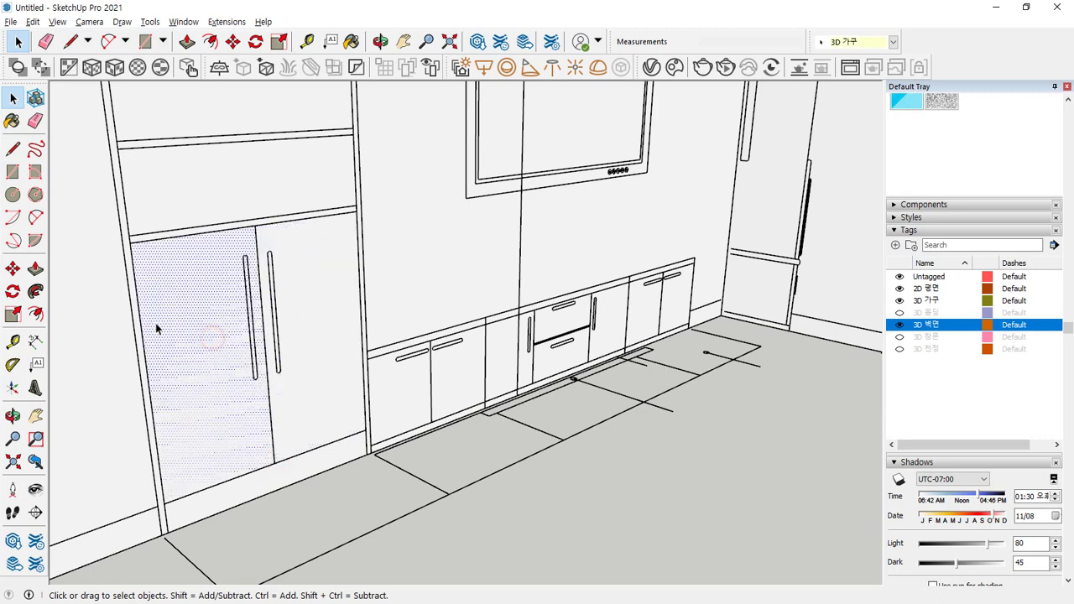
# Step: Hide the 3D 벽면 tag and delete the oversized rectangle extending above and beside the tall cabinet
pyautogui.click(900, 324)
pyautogui.moveTo(577, 295); pyautogui.dragTo(536, 387, button='middle')
pyautogui.scroll(-3, 534, 381)
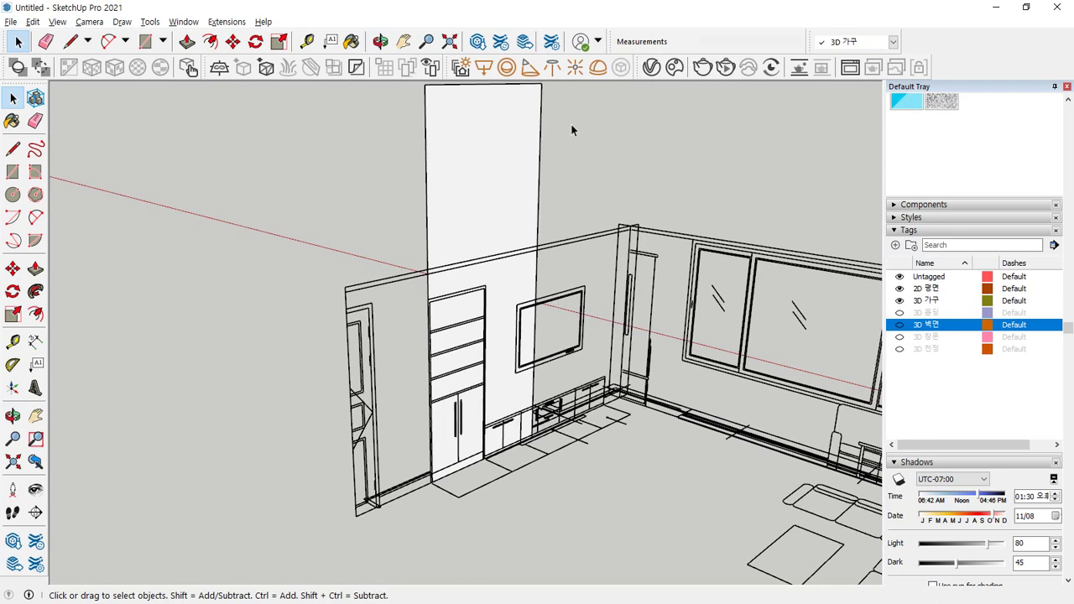
pyautogui.moveTo(408, 89); pyautogui.dragTo(409, 89)
pyautogui.press('Delete')
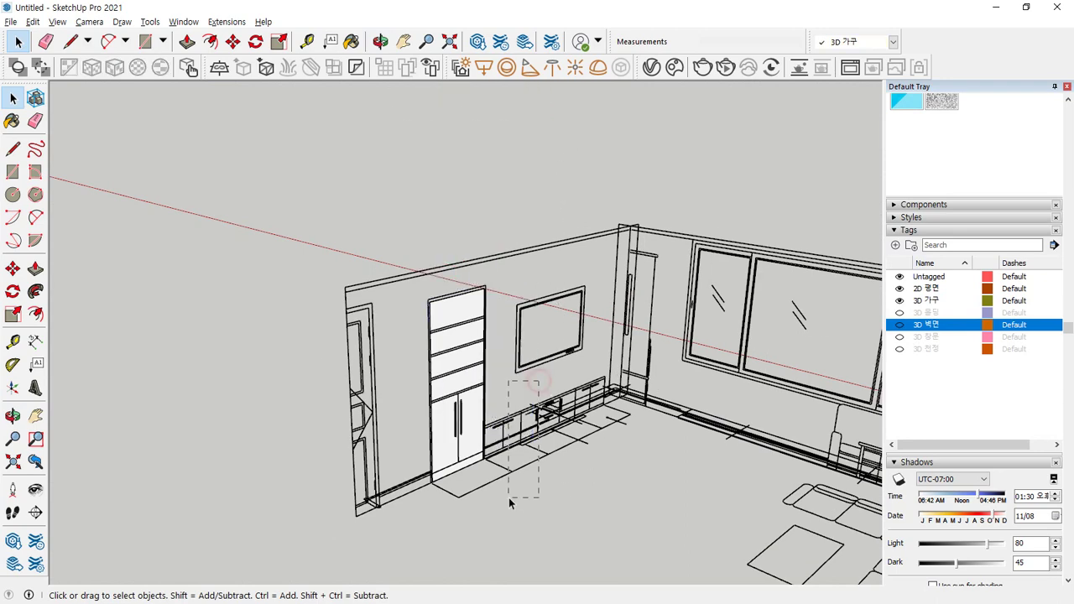
pyautogui.moveTo(509, 497); pyautogui.dragTo(510, 518)
pyautogui.scroll(5, 424, 408)
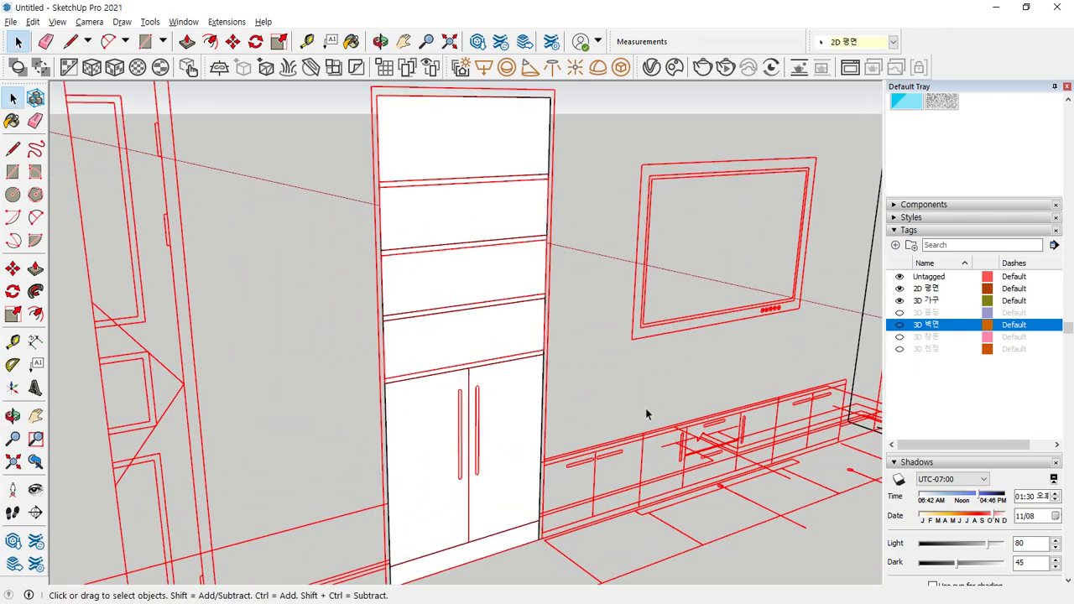
pyautogui.click(646, 410)
# Step: Redraw the 800 x 2000 mm outer rectangle of the tall cabinet and check its compartment and door faces by selecting them
pyautogui.scroll(3, 465, 340)
pyautogui.scroll(-3, 465, 344)
pyautogui.moveTo(425, 453); pyautogui.dragTo(369, 489, button='middle')
pyautogui.press('r')
pyautogui.click(352, 488)
pyautogui.scroll(-3, 361, 483)
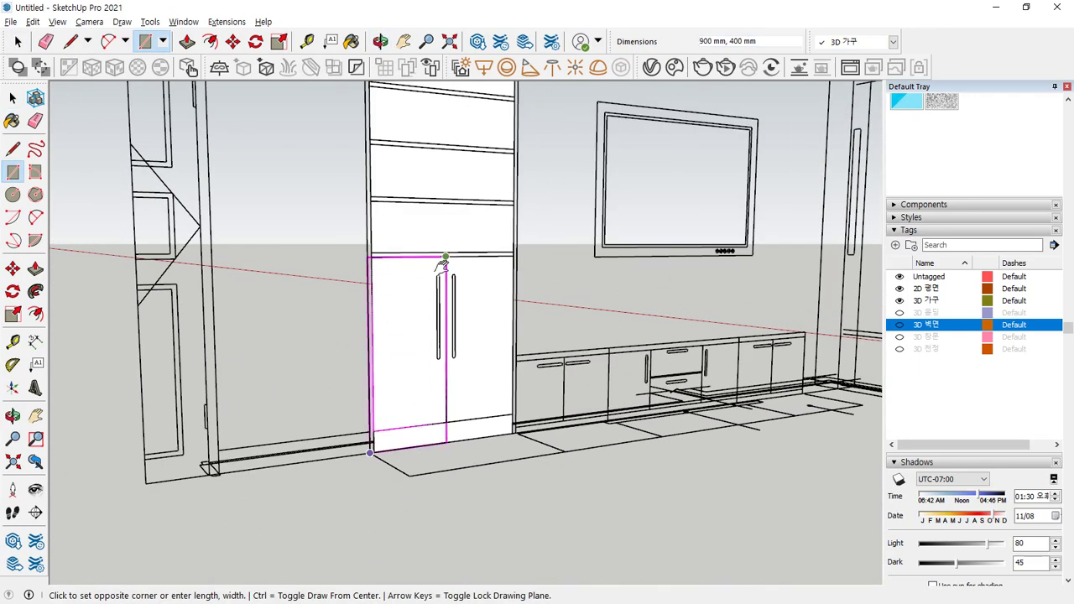
pyautogui.scroll(3, 468, 214)
pyautogui.click(476, 202)
pyautogui.moveTo(431, 367); pyautogui.dragTo(444, 281, button='middle')
pyautogui.press('space')
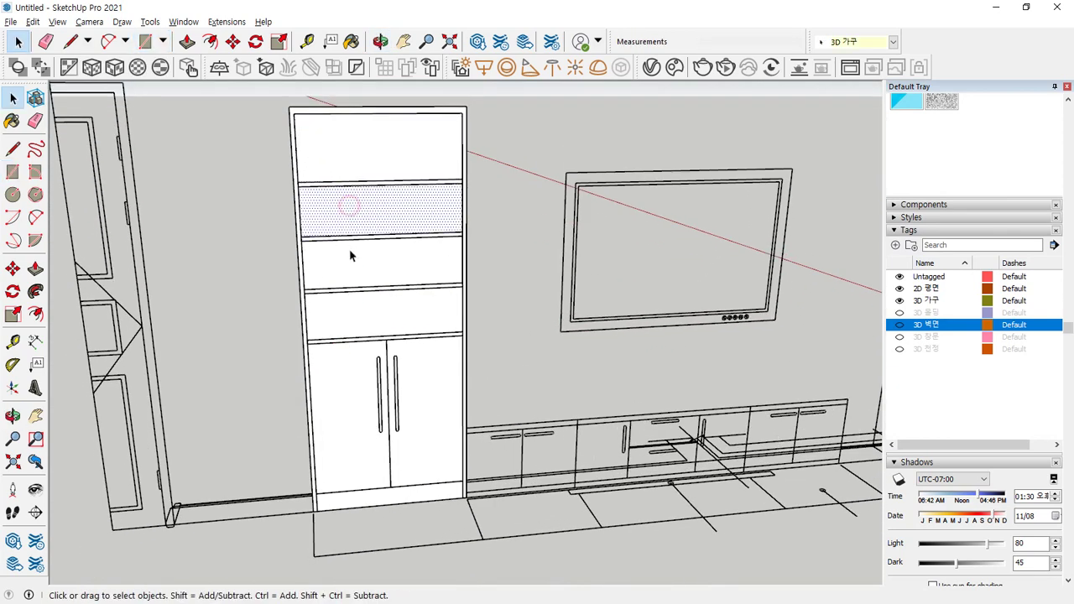
pyautogui.click(353, 311)
pyautogui.click(348, 365)
pyautogui.click(412, 378)
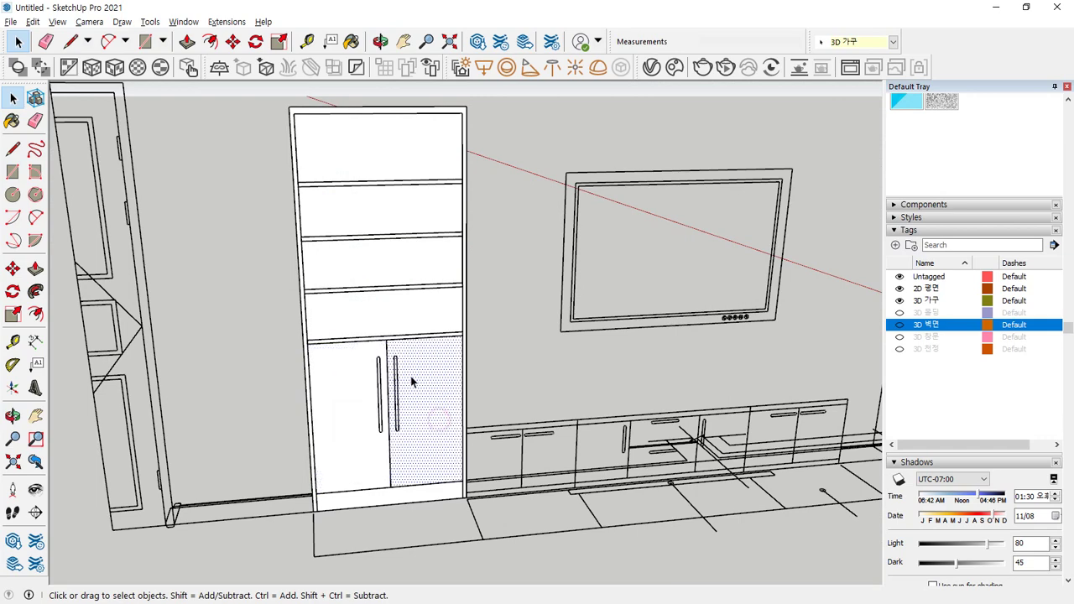
# Step: Draw a rectangle of about 389 x 14 mm over the straight part of the left door's handle
pyautogui.scroll(4, 412, 378)
pyautogui.scroll(2, 369, 386)
pyautogui.scroll(2, 356, 319)
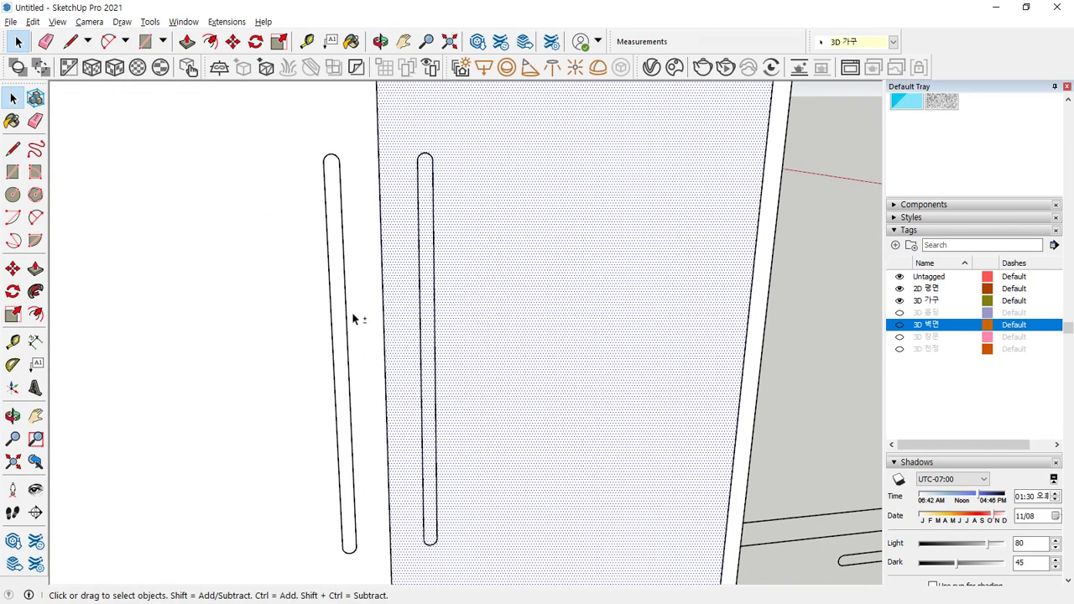
pyautogui.scroll(2, 328, 180)
pyautogui.press('r')
pyautogui.click(324, 140)
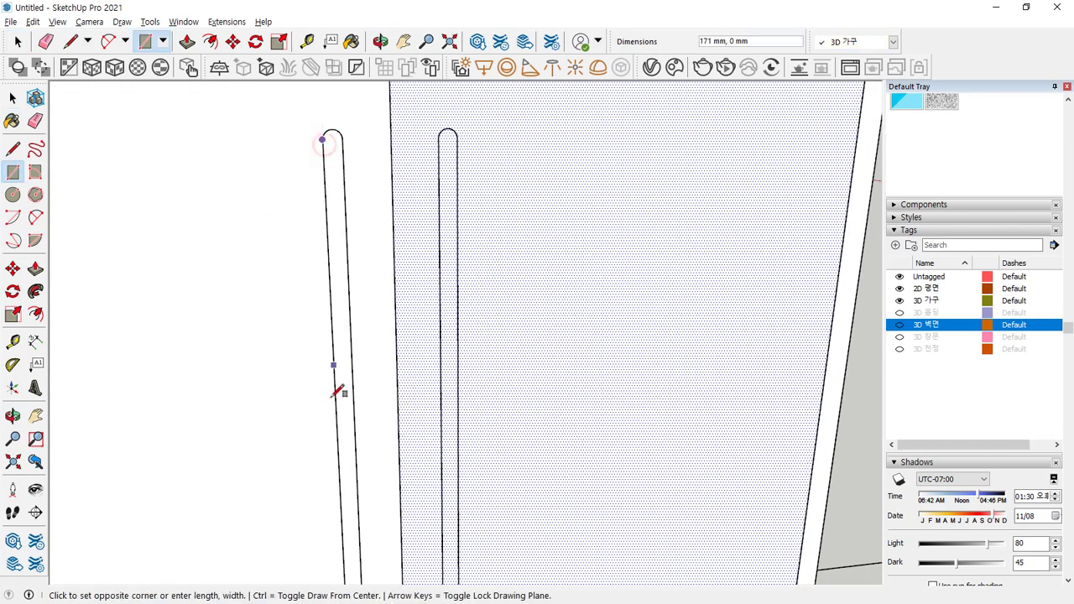
pyautogui.moveTo(338, 391); pyautogui.dragTo(326, 294, button='middle')
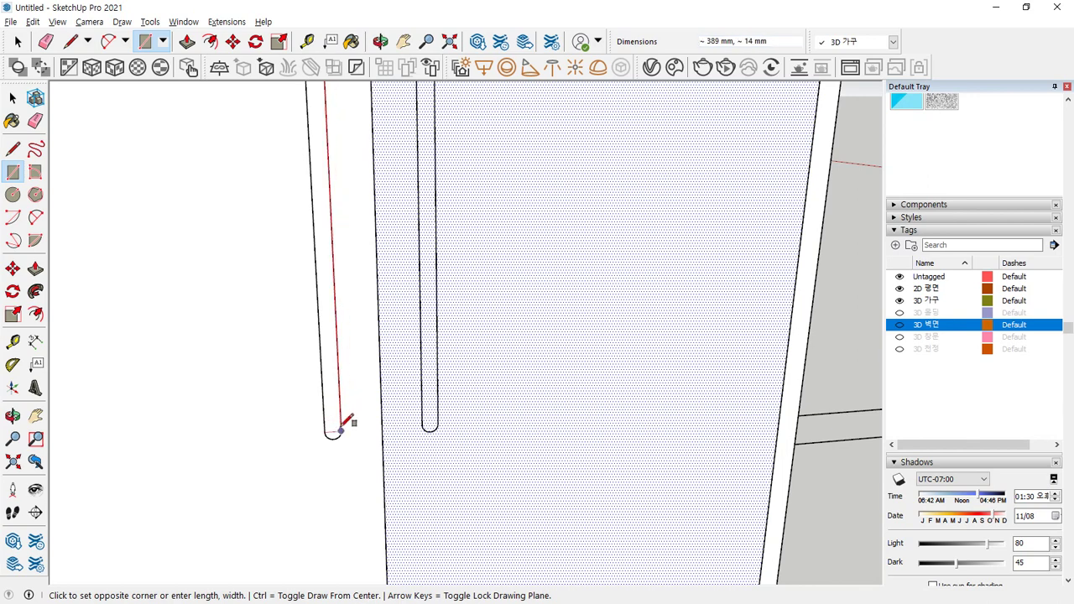
pyautogui.click(340, 427)
# Step: Round the upper end of the left door's handle with a circle and erase the inner arc and dividing line
pyautogui.moveTo(340, 426); pyautogui.dragTo(319, 223, button='middle')
pyautogui.scroll(2, 312, 217)
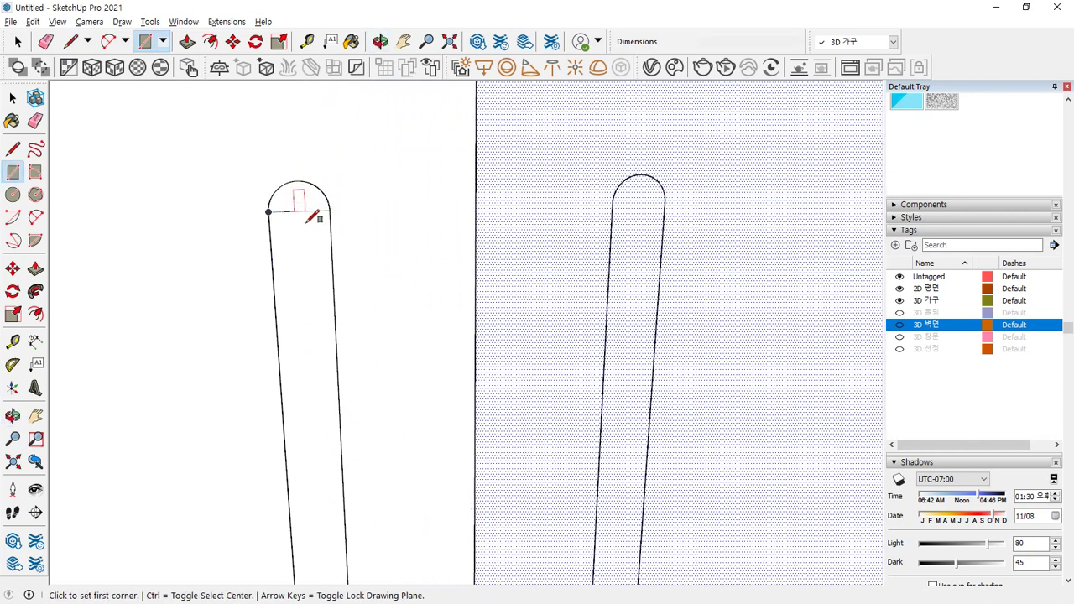
pyautogui.press('c')
pyautogui.click(299, 211)
pyautogui.click(330, 210)
pyautogui.press('e')
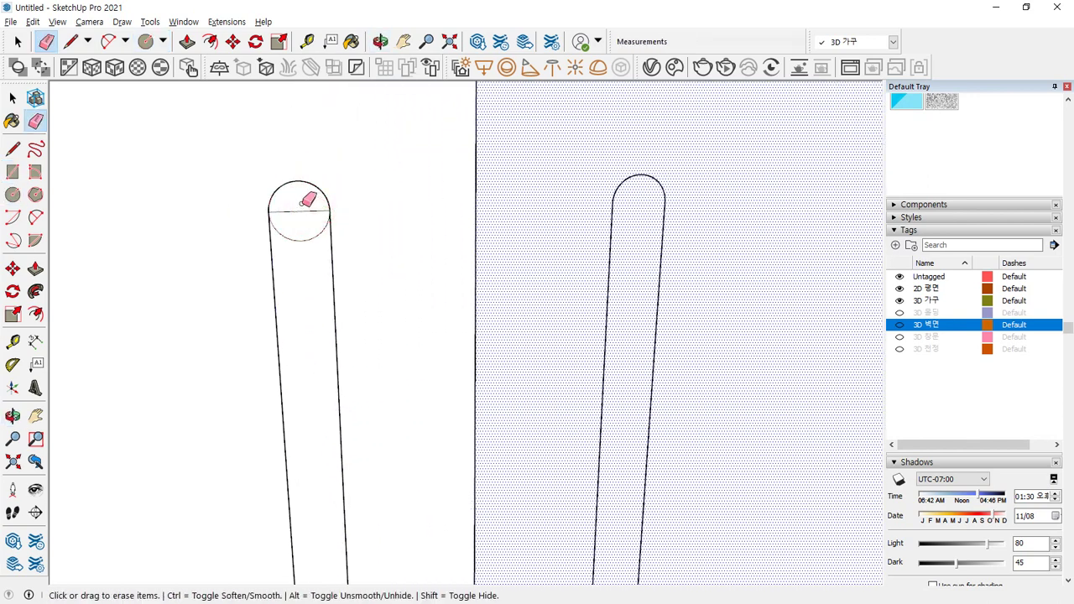
pyautogui.moveTo(308, 200); pyautogui.dragTo(308, 252)
# Step: Round the lower end of the left door's handle with a circle and erase the inner arc and dividing line
pyautogui.scroll(-4, 307, 276)
pyautogui.moveTo(307, 303)
pyautogui.mouseDown(button='middle')
pyautogui.moveTo(295, 128)
pyautogui.moveTo(302, 312)
pyautogui.mouseUp(button='middle')
pyautogui.scroll(5, 307, 293)
pyautogui.press('c')
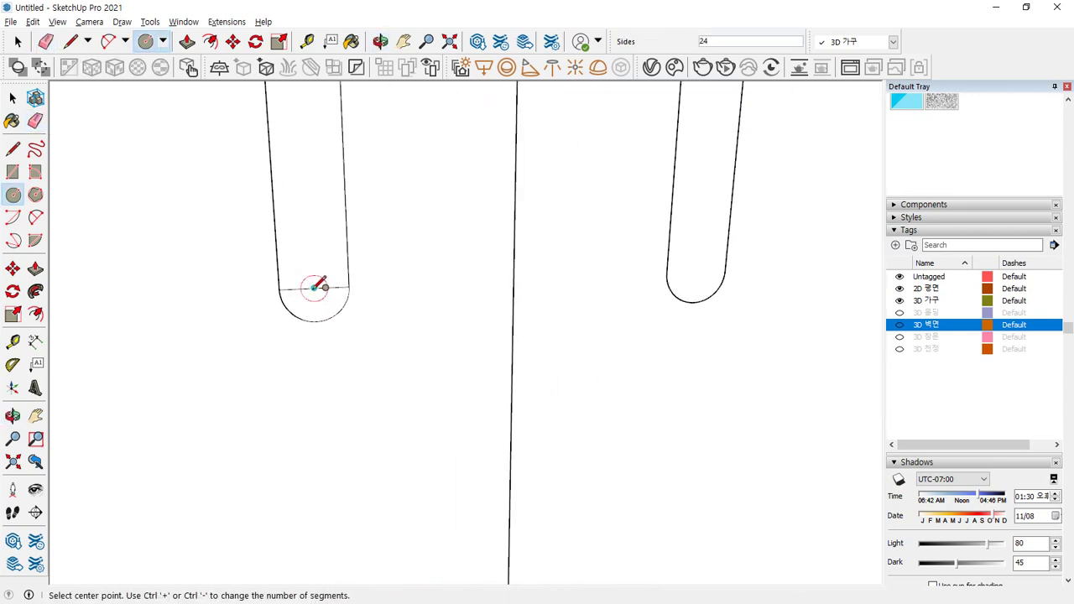
pyautogui.click(315, 287)
pyautogui.click(350, 285)
pyautogui.press('e')
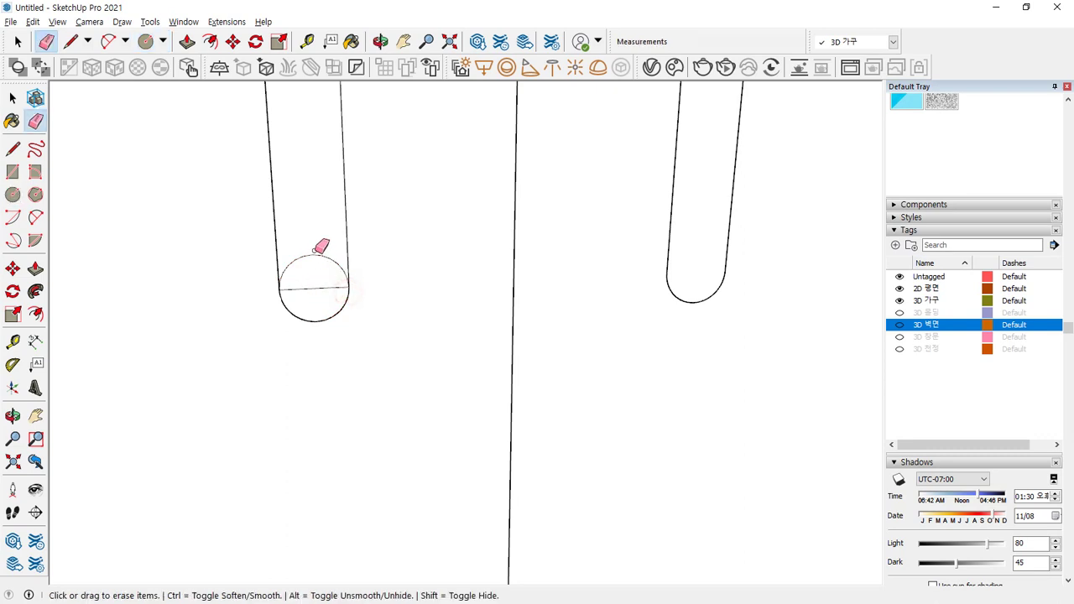
pyautogui.moveTo(318, 247); pyautogui.dragTo(318, 293)
# Step: Copy the handle face onto the right door's handle outline and select both handle faces
pyautogui.press('space')
pyautogui.click(312, 244)
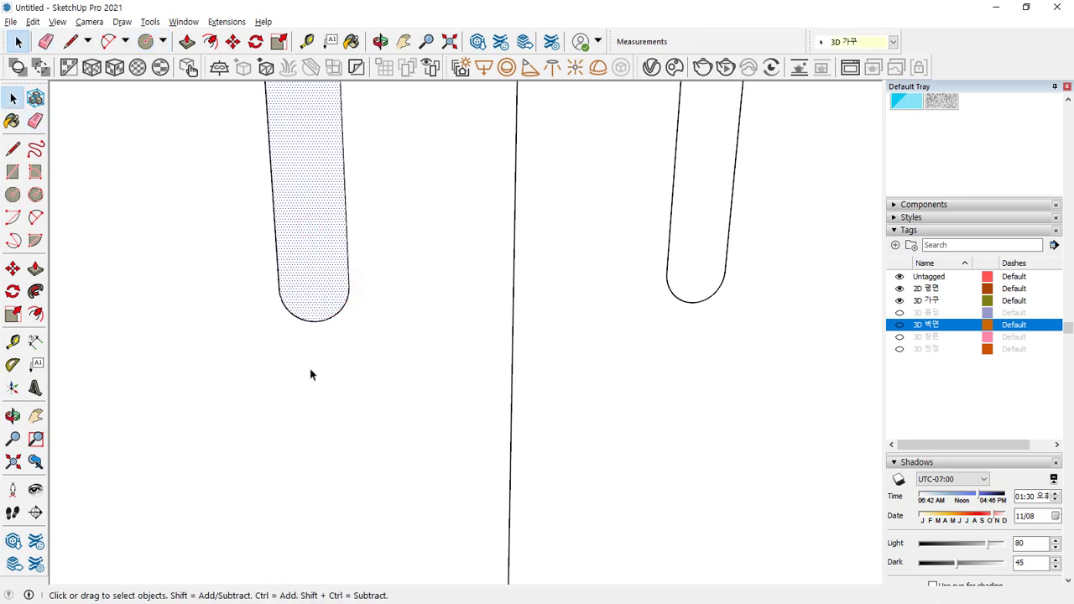
pyautogui.press('m')
pyautogui.press('ctrl')
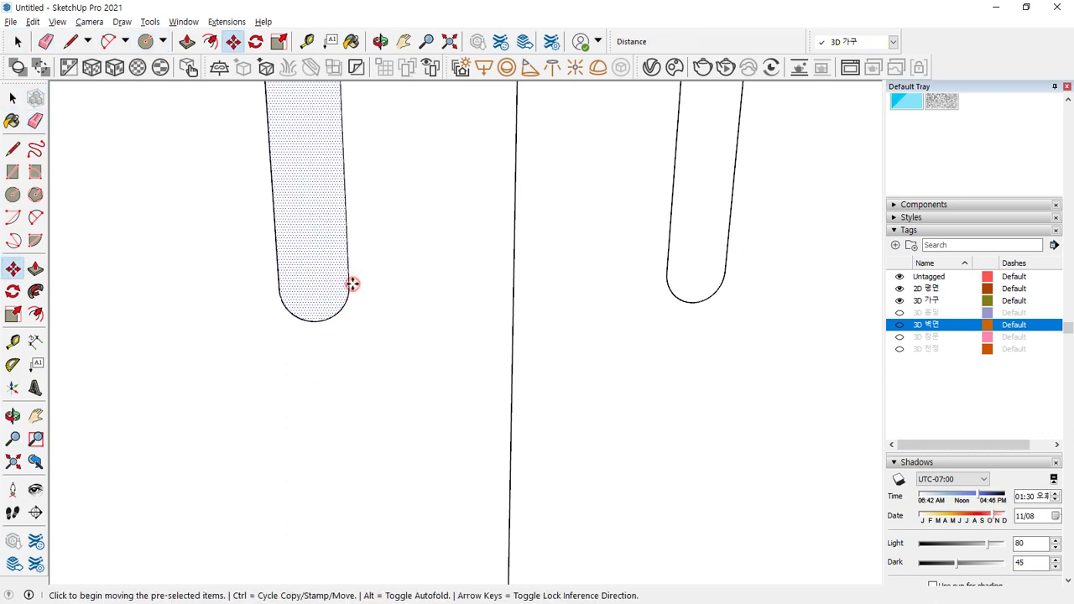
pyautogui.click(351, 285)
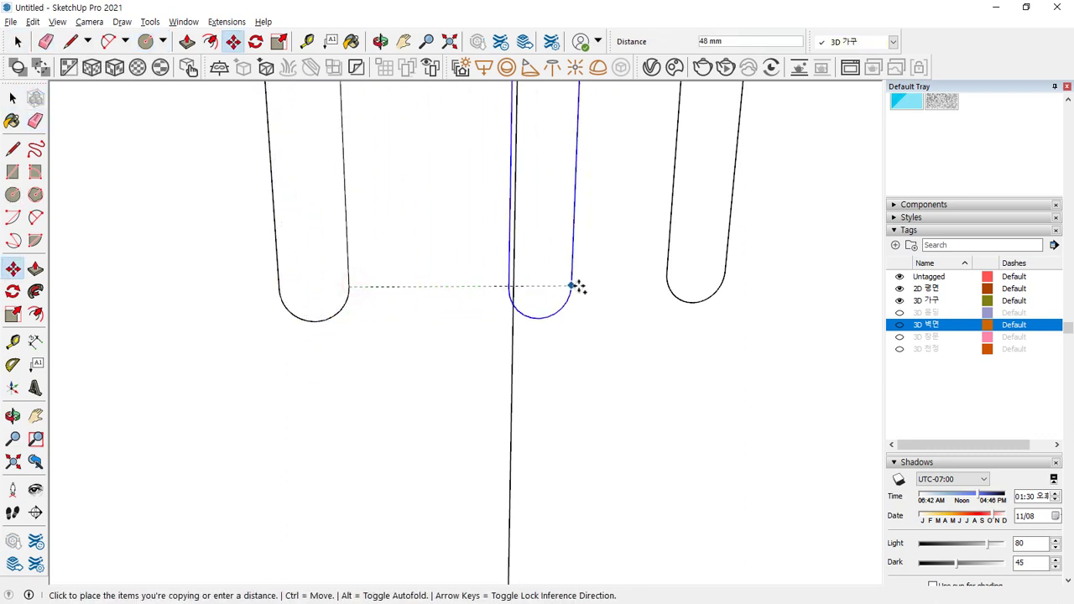
pyautogui.click(724, 275)
pyautogui.press('space')
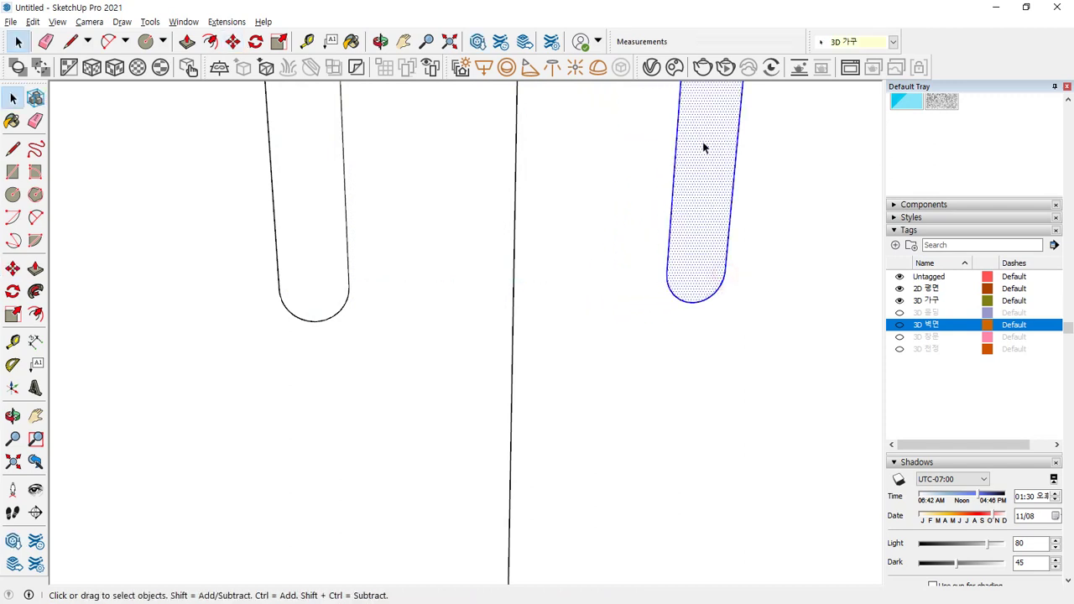
pyautogui.click(314, 203)
pyautogui.keyDown('shift'); pyautogui.click(706, 223); pyautogui.keyUp('shift')
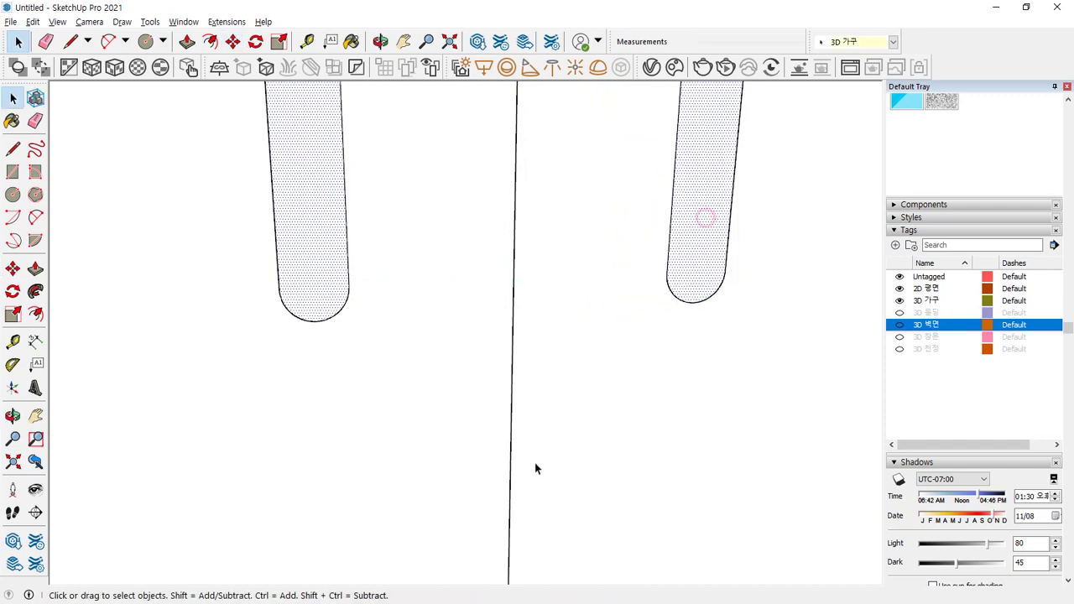
# Step: Examine the tall cabinet's separate frame and shelf faces and its depth outline on the floor plan
pyautogui.moveTo(528, 465); pyautogui.dragTo(531, 446, button='middle')
pyautogui.scroll(-5, 530, 445)
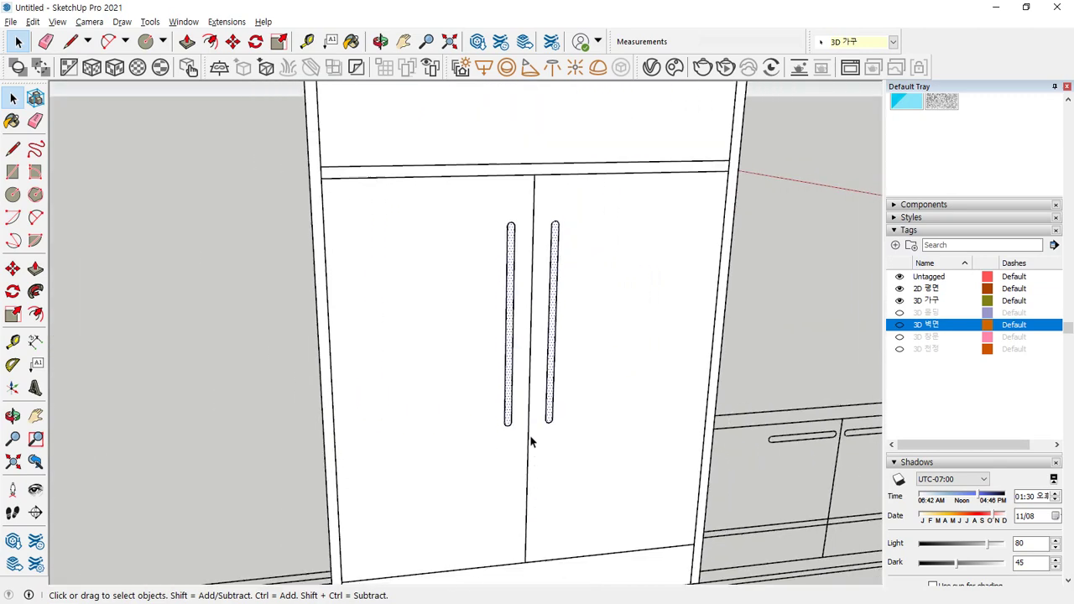
pyautogui.click(405, 341)
pyautogui.click(343, 300)
pyautogui.scroll(3, 343, 211)
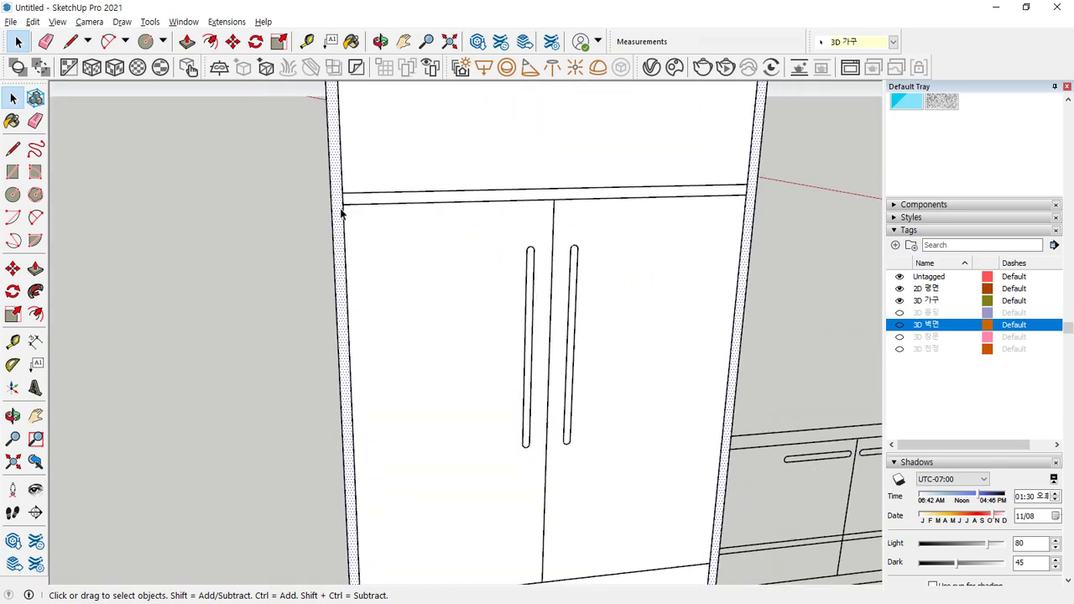
pyautogui.scroll(-1, 347, 216)
pyautogui.scroll(3, 365, 227)
pyautogui.click(410, 238)
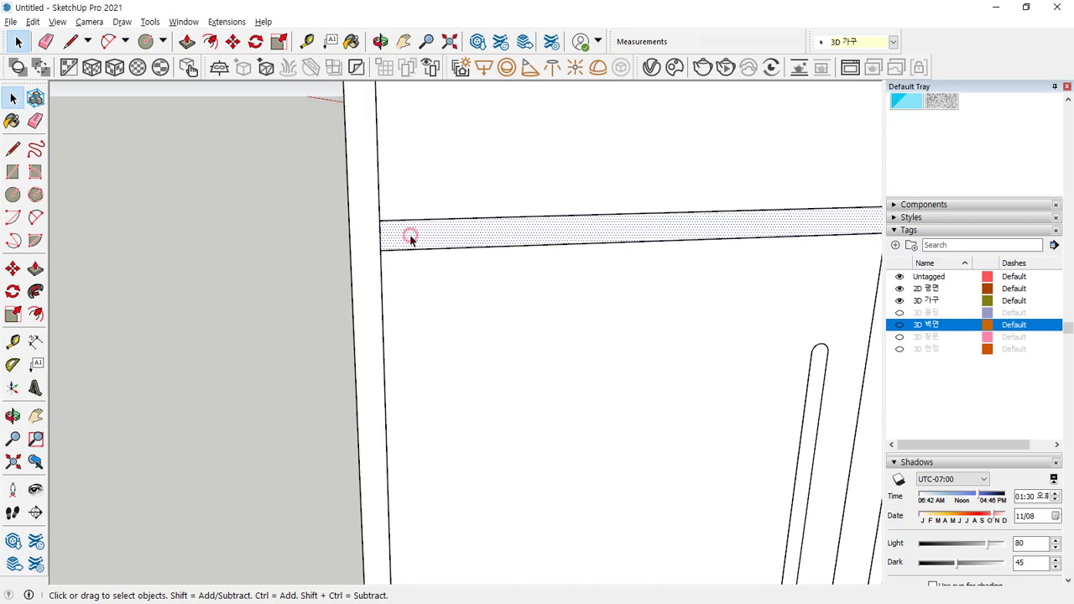
pyautogui.click(363, 239)
pyautogui.click(422, 232)
pyautogui.scroll(-5, 358, 248)
pyautogui.moveTo(442, 506)
pyautogui.mouseDown(button='middle')
pyautogui.moveTo(342, 425)
pyautogui.moveTo(446, 505)
pyautogui.moveTo(278, 400)
pyautogui.mouseUp(button='middle')
pyautogui.press('l')
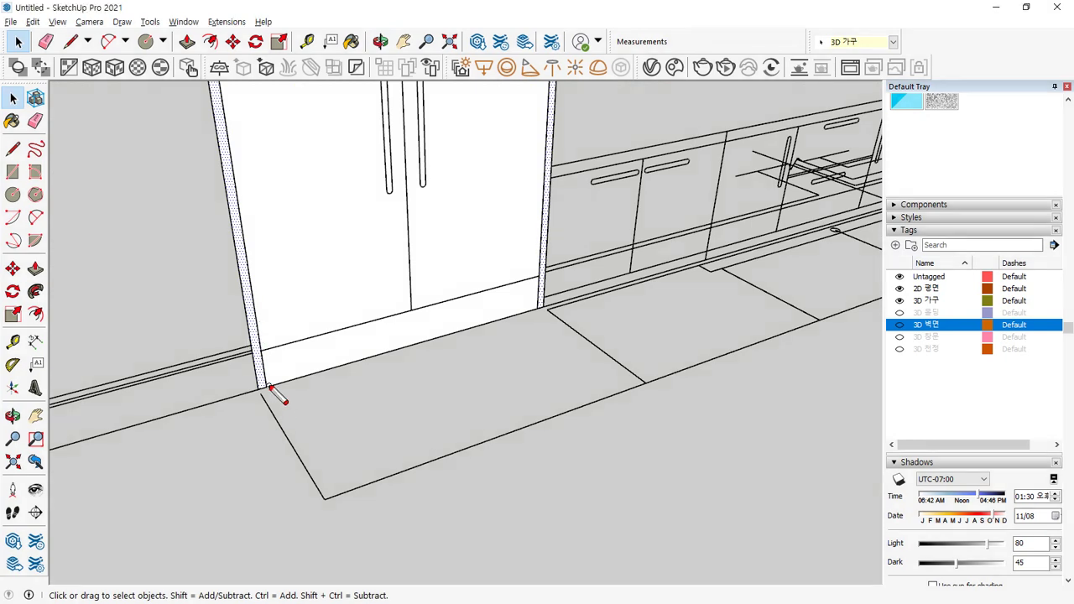
pyautogui.moveTo(380, 491); pyautogui.dragTo(309, 505)
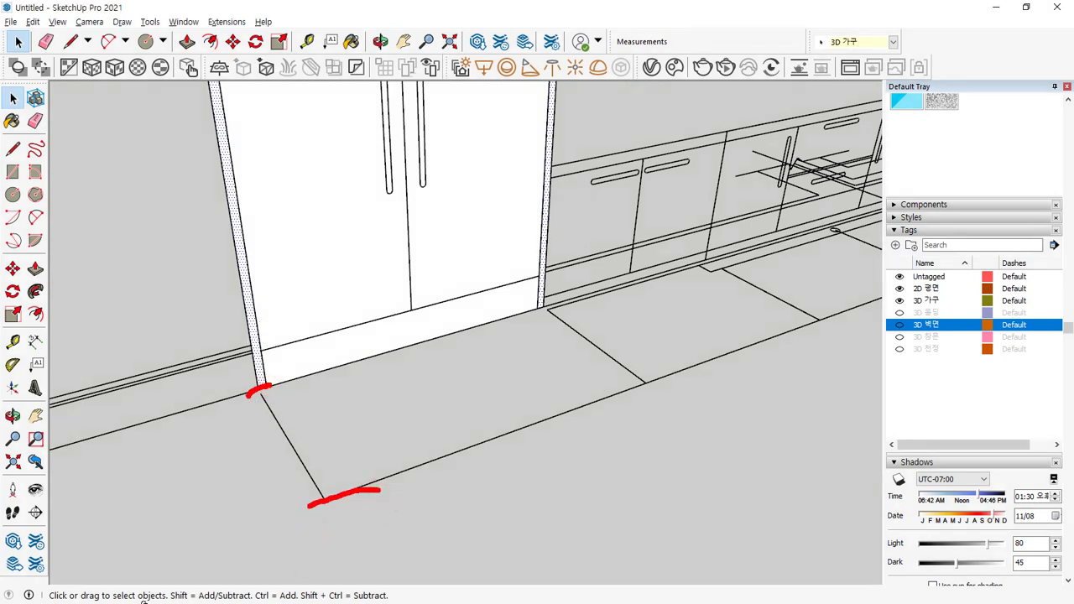
pyautogui.press('Escape')
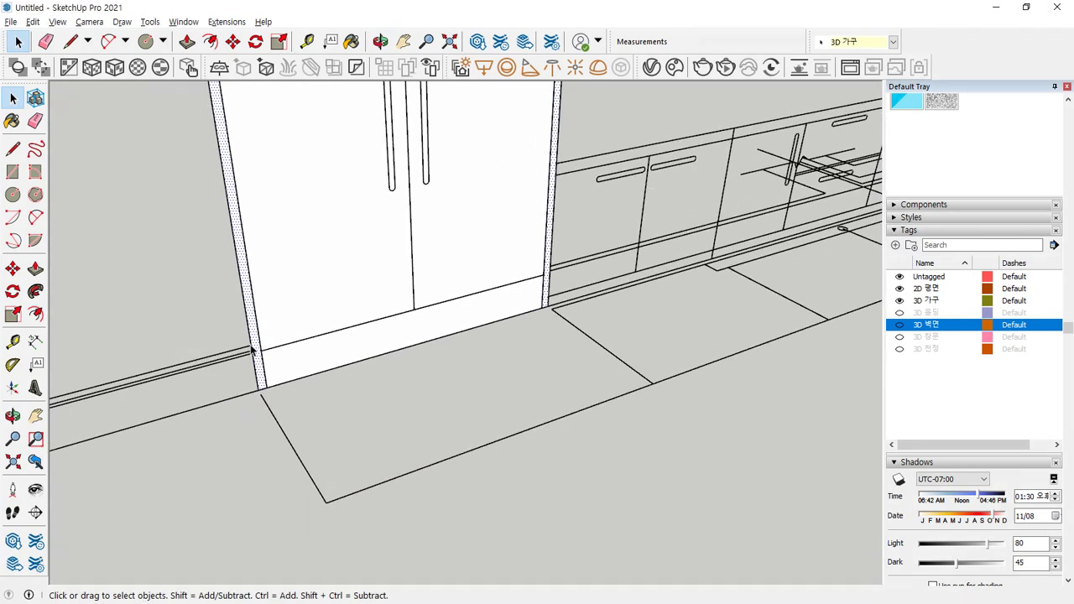
# Step: Push/Pull the tall cabinet's frame face and base face out to the front edge of its floor plan outline
pyautogui.press('p')
pyautogui.click(258, 380)
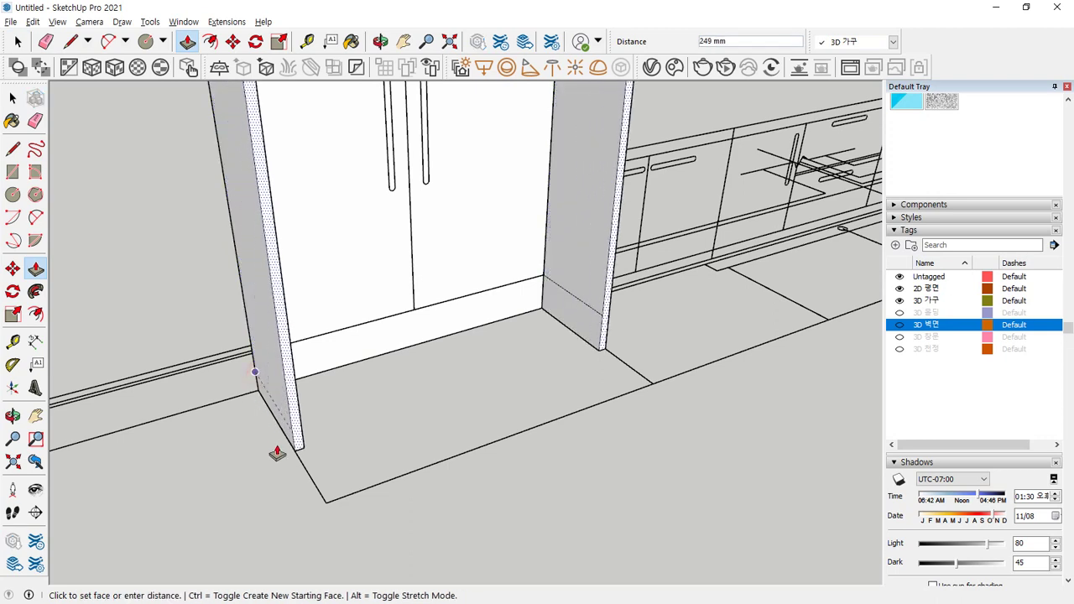
pyautogui.click(407, 478)
pyautogui.click(405, 348)
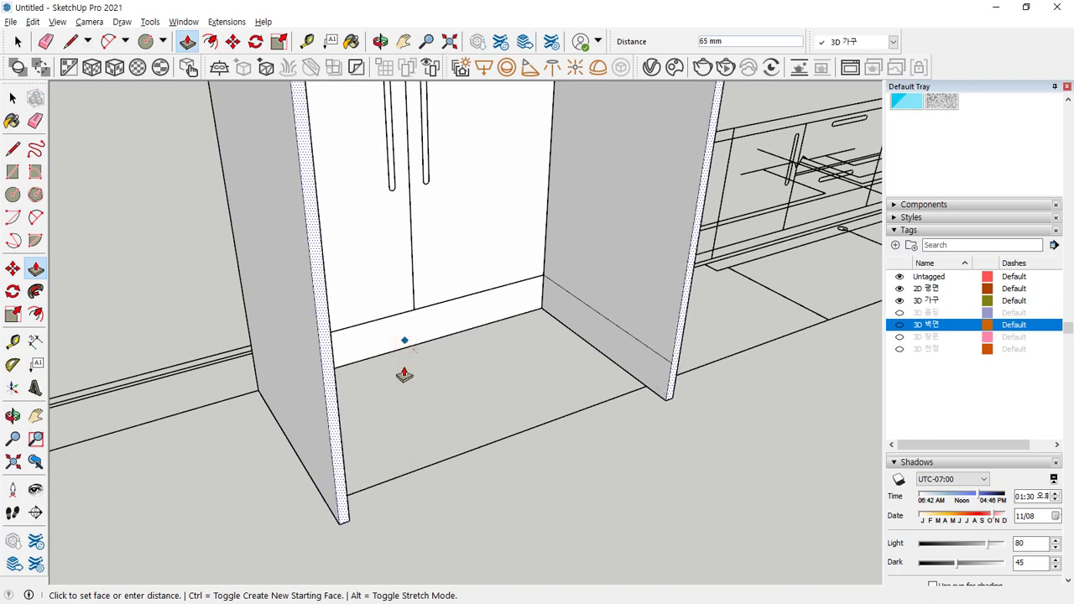
pyautogui.press('Escape')
pyautogui.click(390, 342)
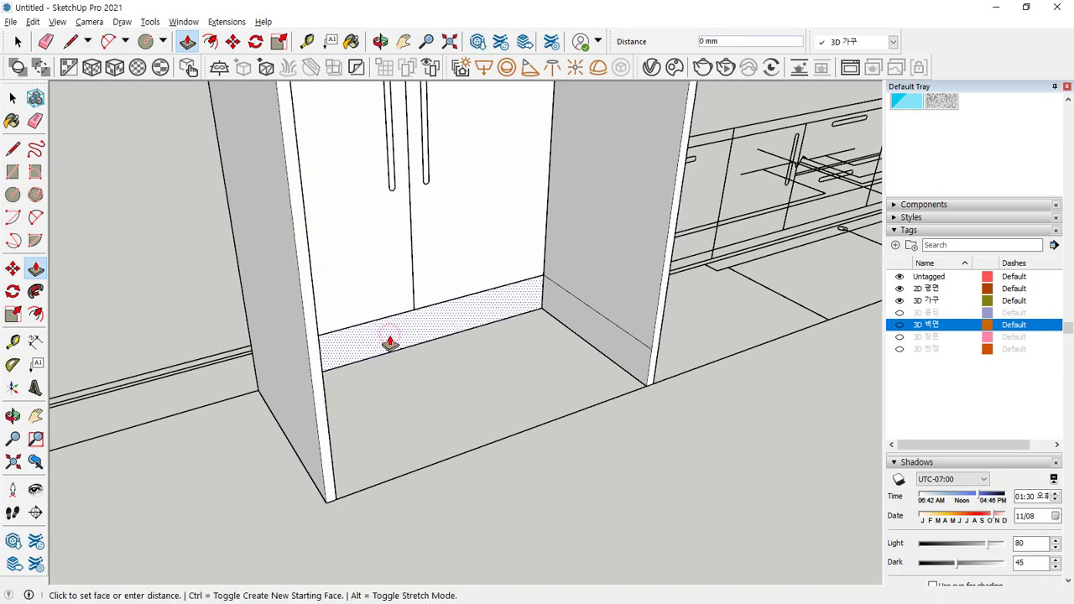
pyautogui.click(333, 492)
# Step: Pull both handle faces and both door faces out about 426 mm, flush with the front of the cabinet frame
pyautogui.click(392, 186)
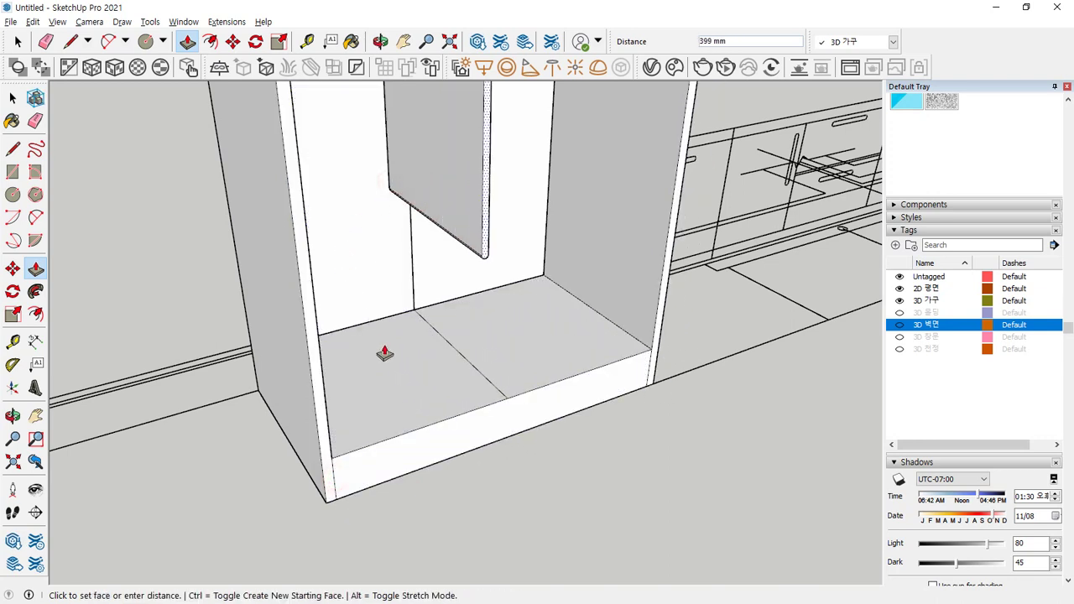
pyautogui.click(389, 438)
pyautogui.moveTo(451, 401); pyautogui.dragTo(499, 180, button='middle')
pyautogui.click(499, 176)
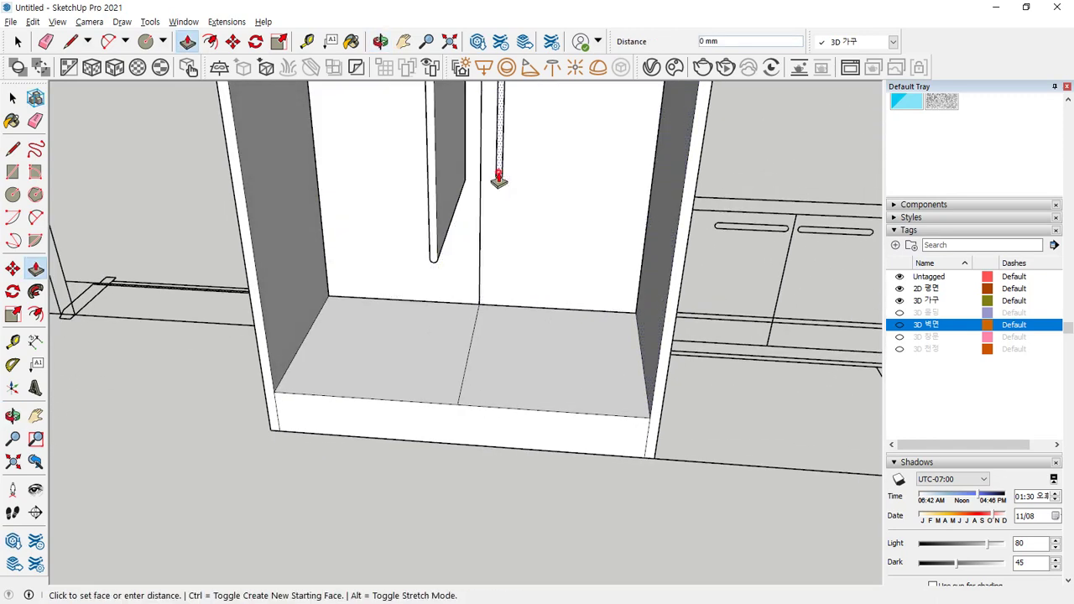
pyautogui.click(532, 410)
pyautogui.click(533, 403)
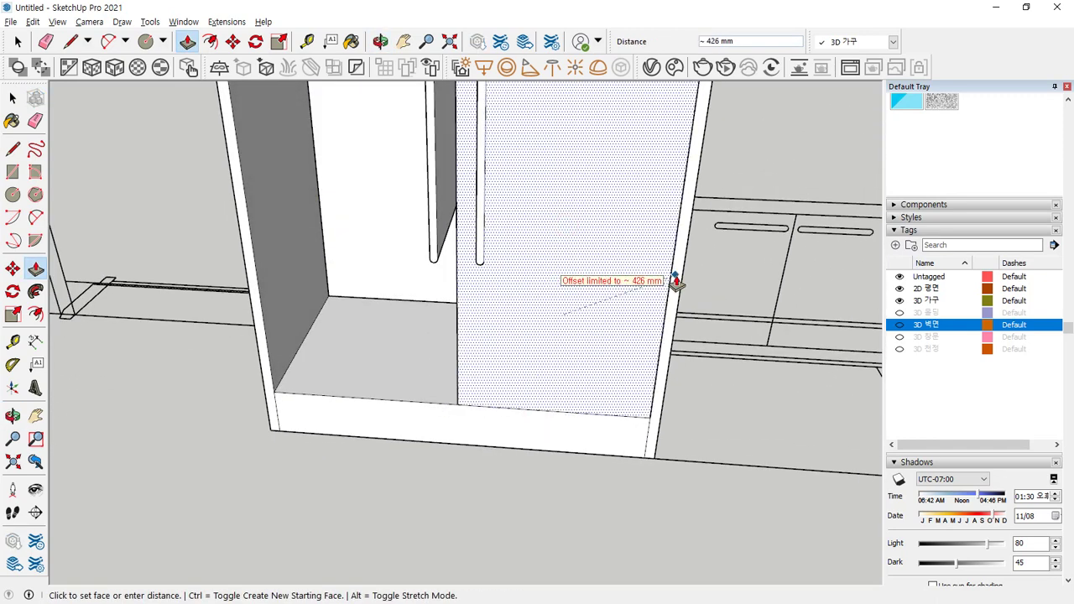
pyautogui.click(677, 281)
pyautogui.click(422, 301)
pyautogui.click(476, 314)
# Step: Pull the board above the doors and the lowest open shelf out about 426 mm to the frame's front
pyautogui.moveTo(477, 315); pyautogui.dragTo(441, 228, button='middle')
pyautogui.click(445, 218)
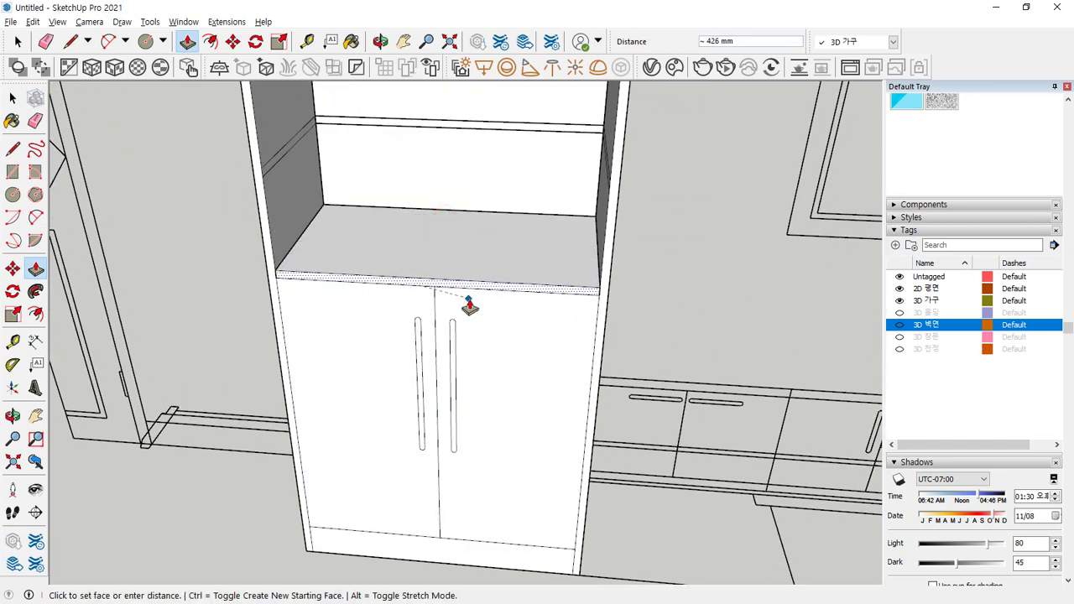
pyautogui.click(468, 307)
pyautogui.click(473, 180)
pyautogui.click(574, 294)
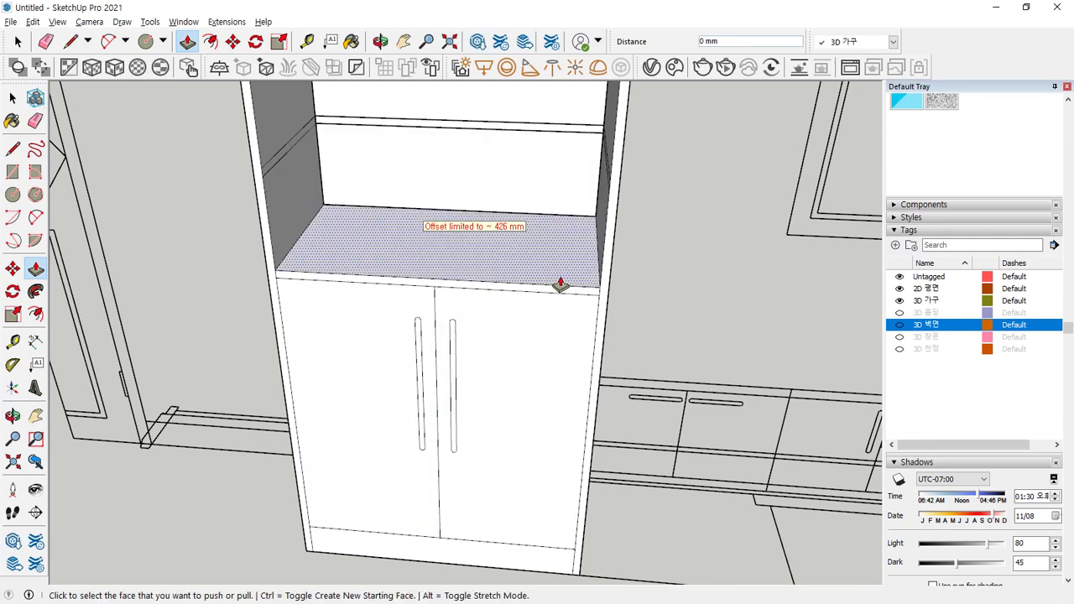
pyautogui.click(462, 126)
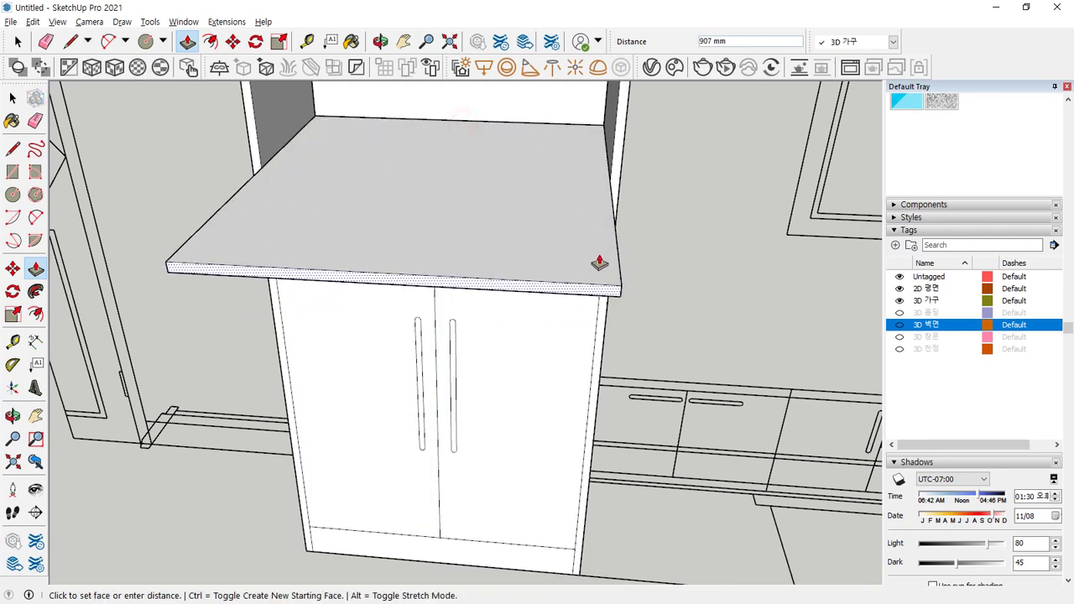
pyautogui.click(616, 198)
# Step: Pull the two upper shelf faces out about 426 mm to the front of the cabinet frame
pyautogui.keyDown('shift'); pyautogui.moveTo(546, 116); pyautogui.dragTo(508, 279, button='middle'); pyautogui.keyUp('shift')
pyautogui.press('p')
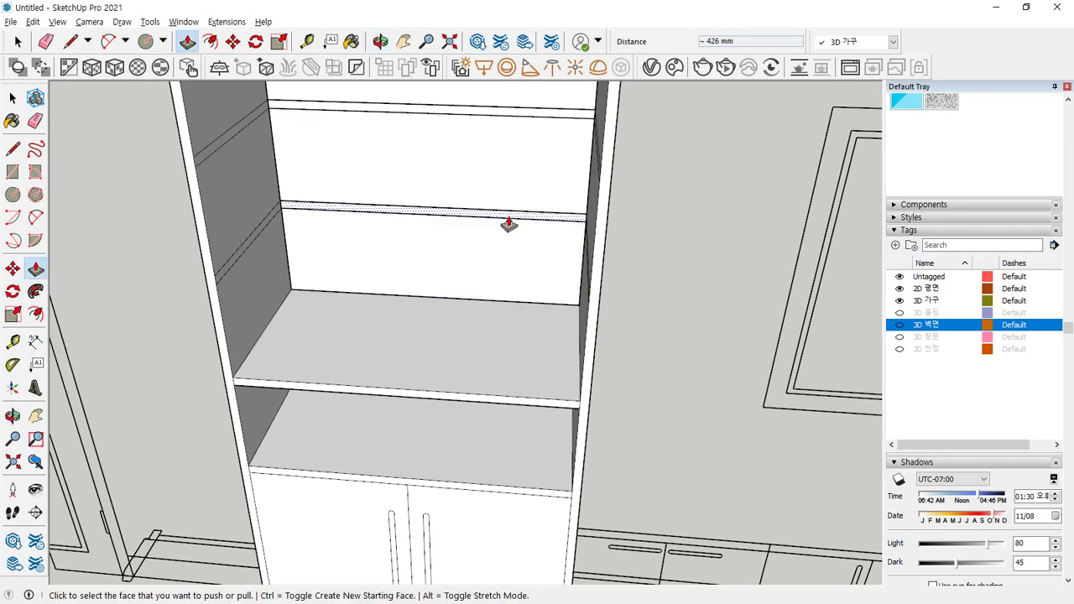
pyautogui.click(509, 218)
pyautogui.click(605, 242)
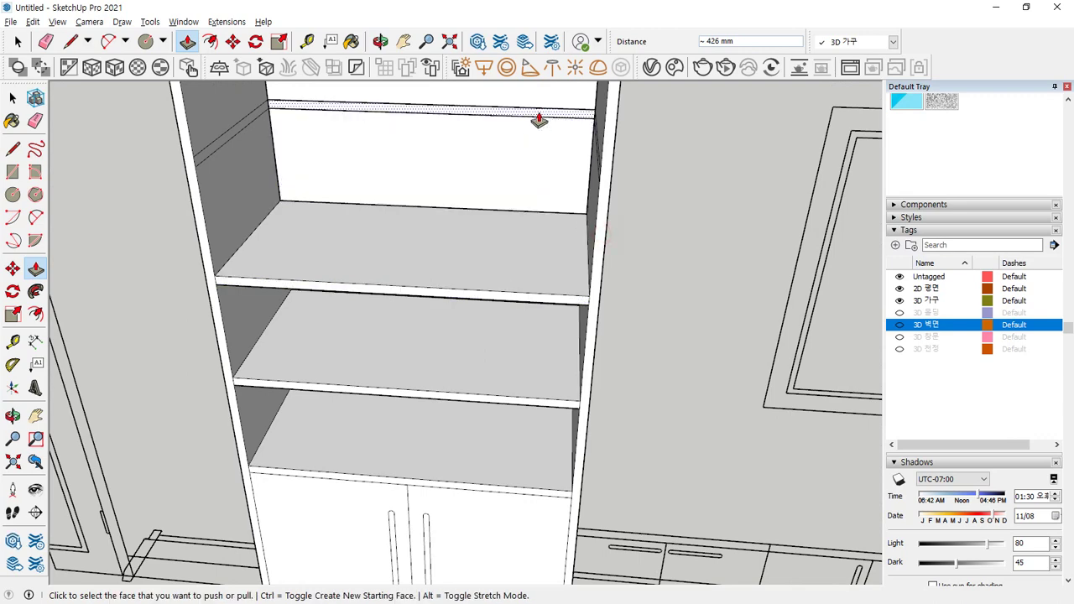
pyautogui.click(538, 115)
pyautogui.click(604, 125)
# Step: Examine the extruded tall cabinet from the front and the joints where the shelf edges meet the side frame
pyautogui.moveTo(604, 125); pyautogui.dragTo(498, 342, button='middle')
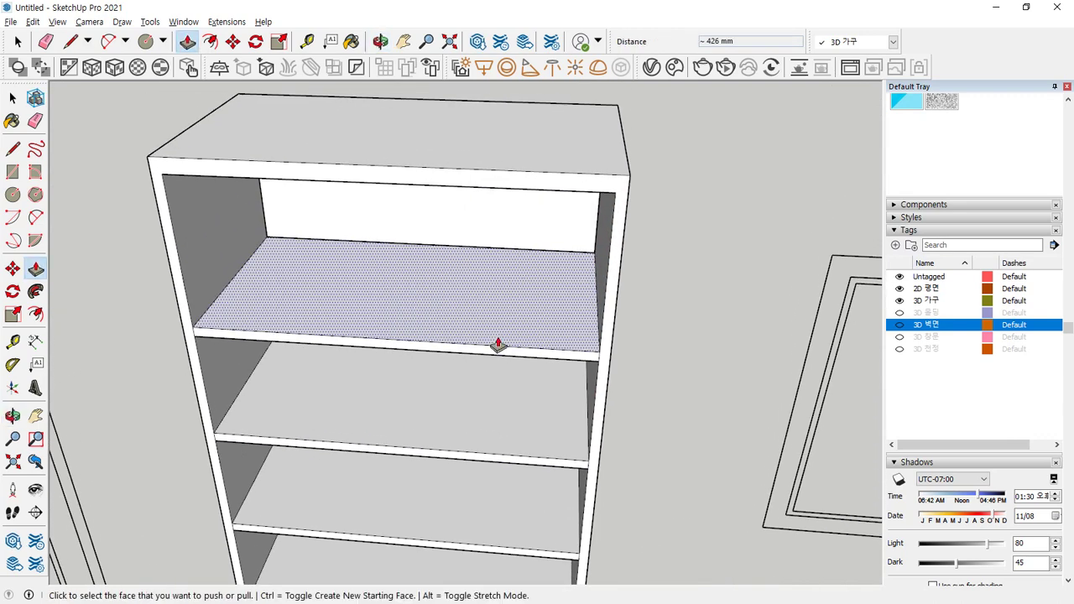
pyautogui.scroll(-3, 496, 345)
pyautogui.keyDown('shift'); pyautogui.moveTo(489, 550); pyautogui.dragTo(466, 343, button='middle'); pyautogui.keyUp('shift')
pyautogui.scroll(-3, 466, 342)
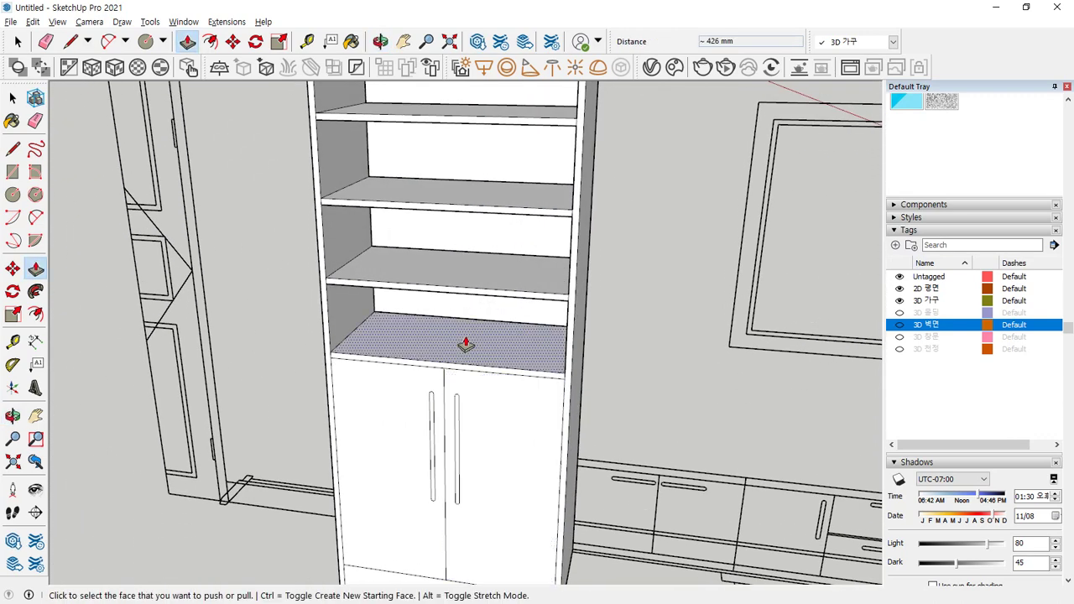
pyautogui.moveTo(484, 427); pyautogui.dragTo(456, 454, button='middle')
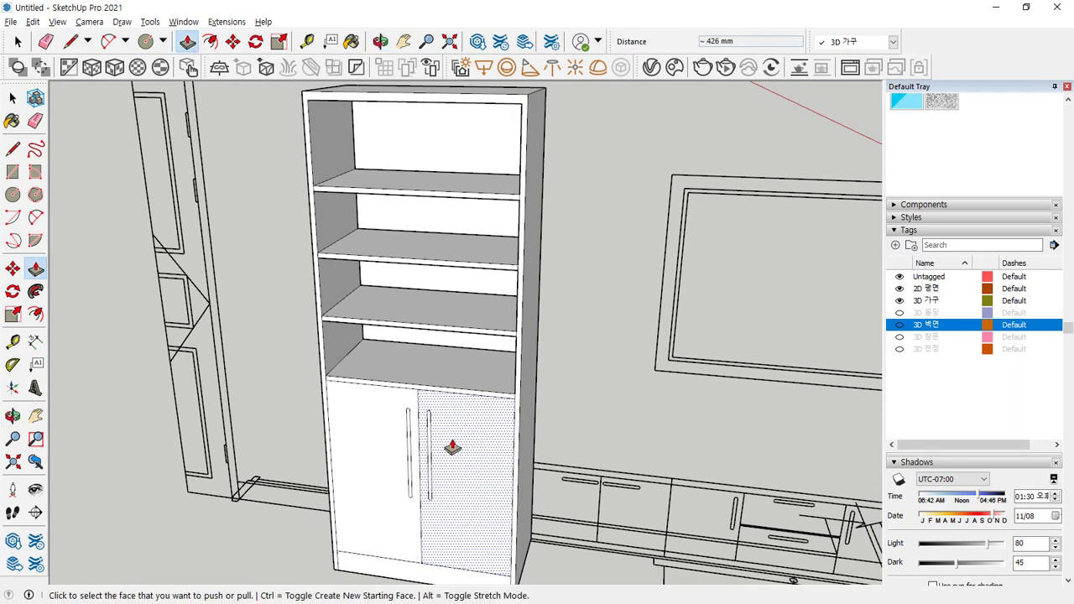
pyautogui.click(489, 211)
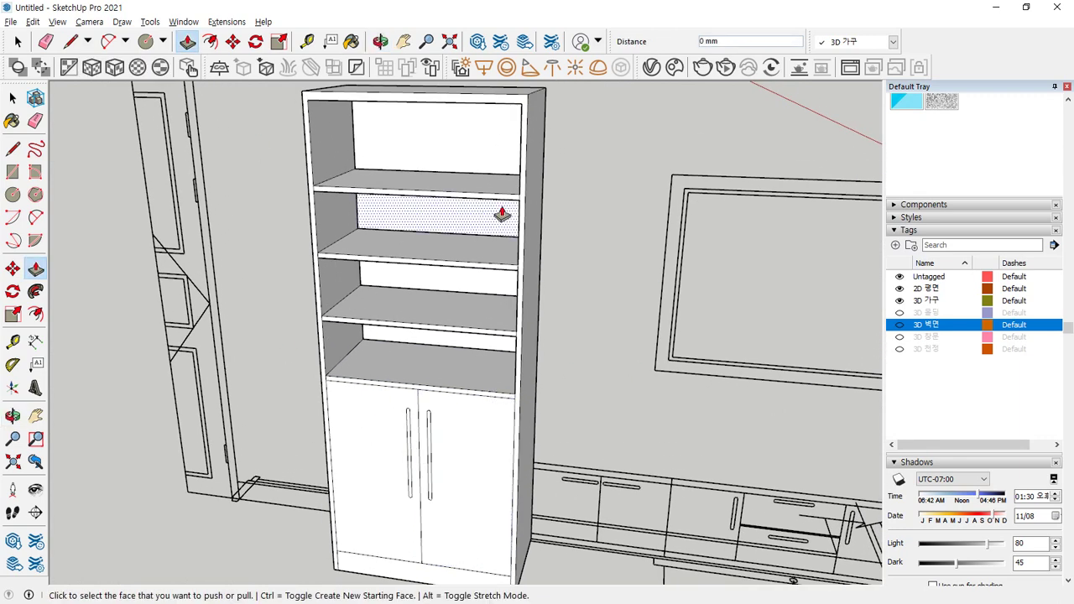
pyautogui.press('space')
pyautogui.scroll(5, 456, 223)
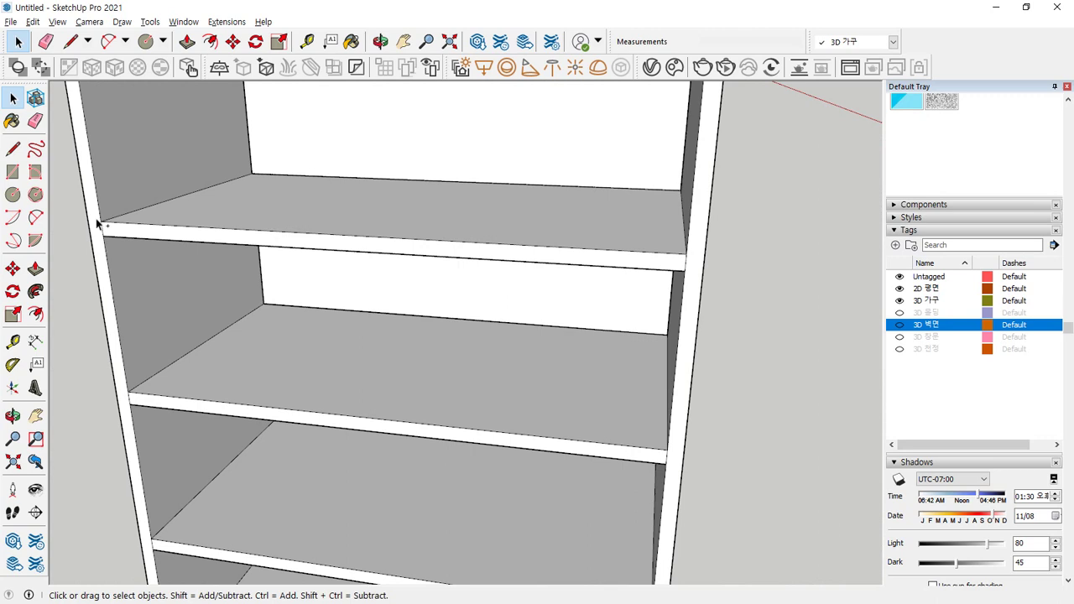
pyautogui.moveTo(91, 201); pyautogui.dragTo(100, 259)
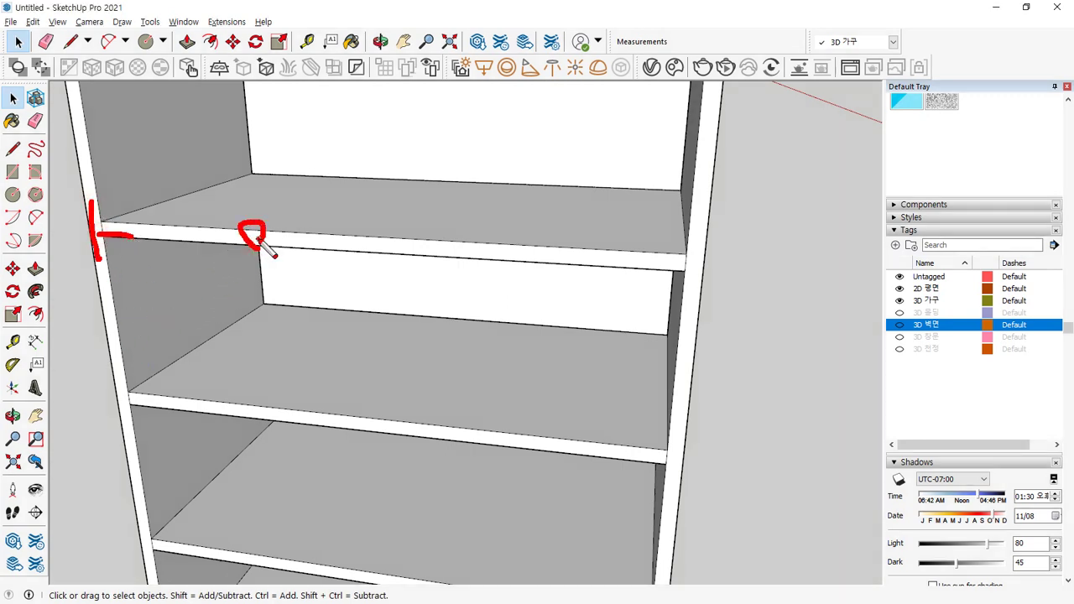
pyautogui.moveTo(346, 260); pyautogui.dragTo(352, 253)
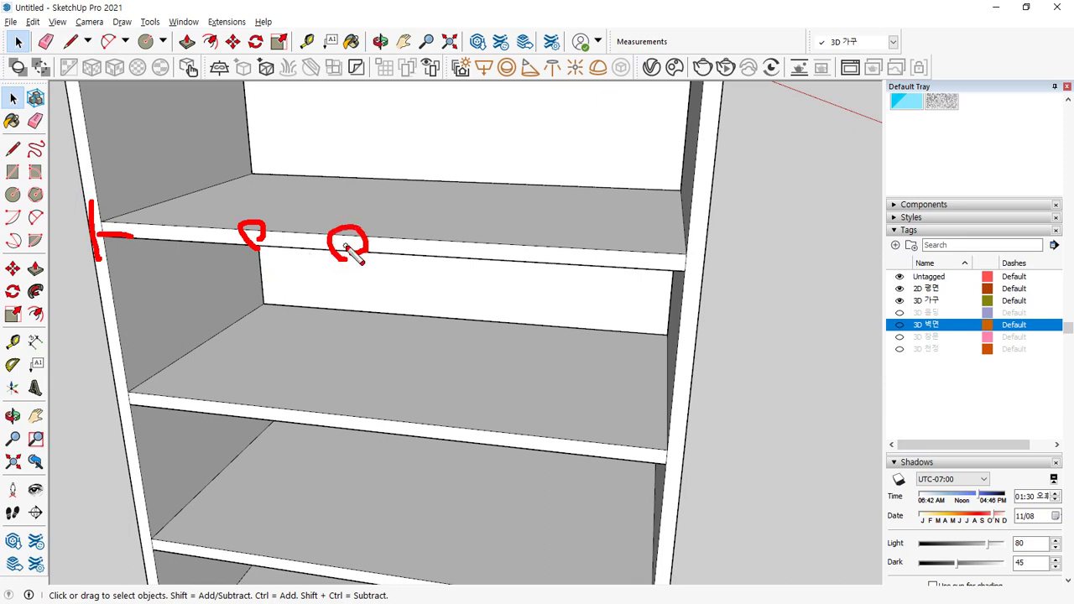
pyautogui.press('Escape')
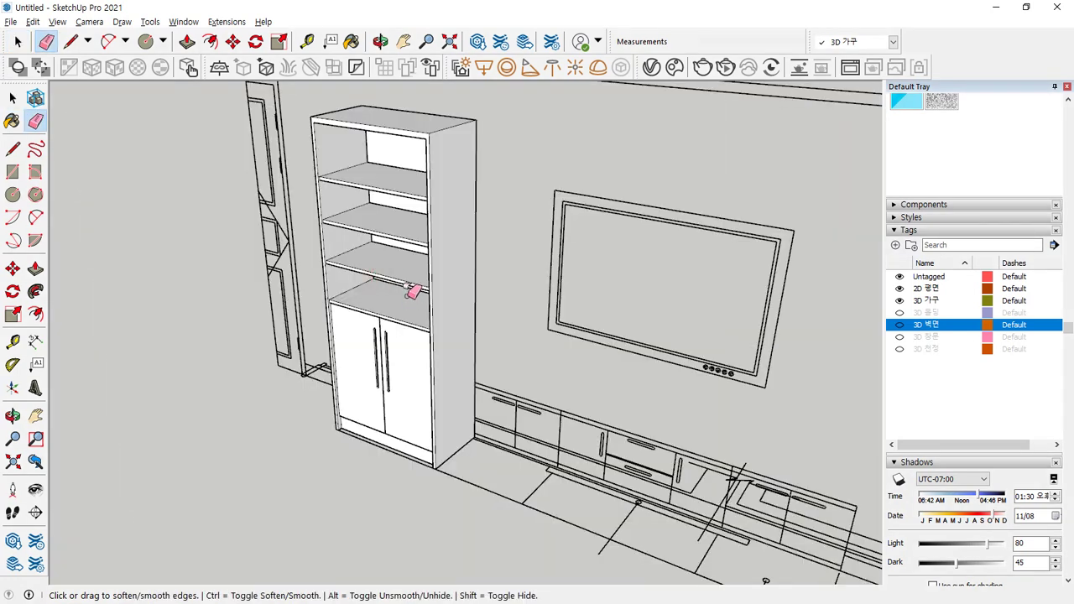
# Step: Select all the connected geometry of the tall cabinet and make it a group
pyautogui.press('space')
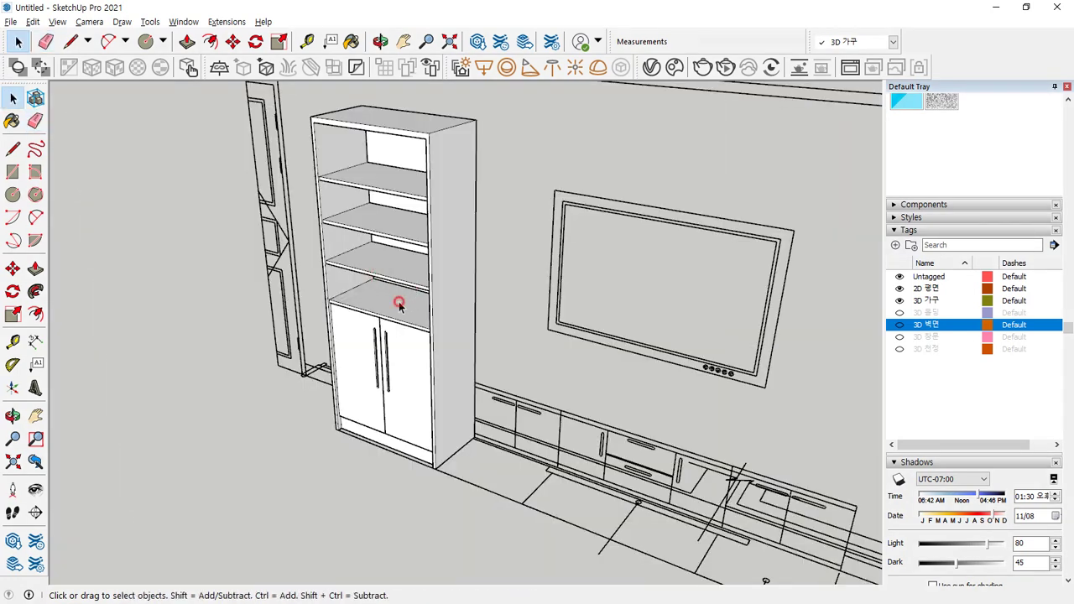
pyautogui.click(399, 303)
pyautogui.rightClick(398, 303)
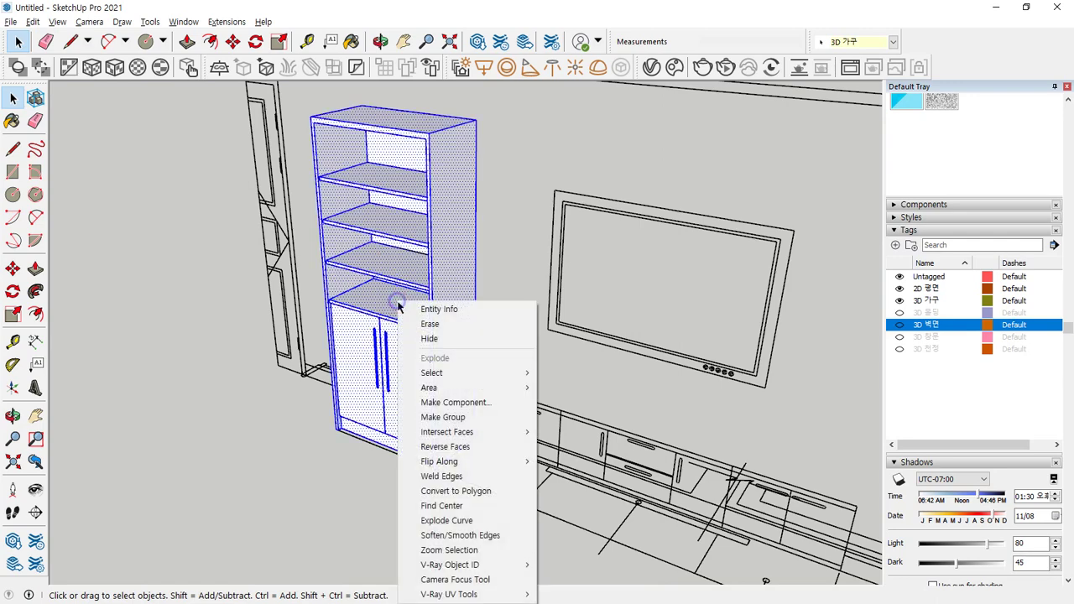
pyautogui.click(460, 424)
pyautogui.click(287, 447)
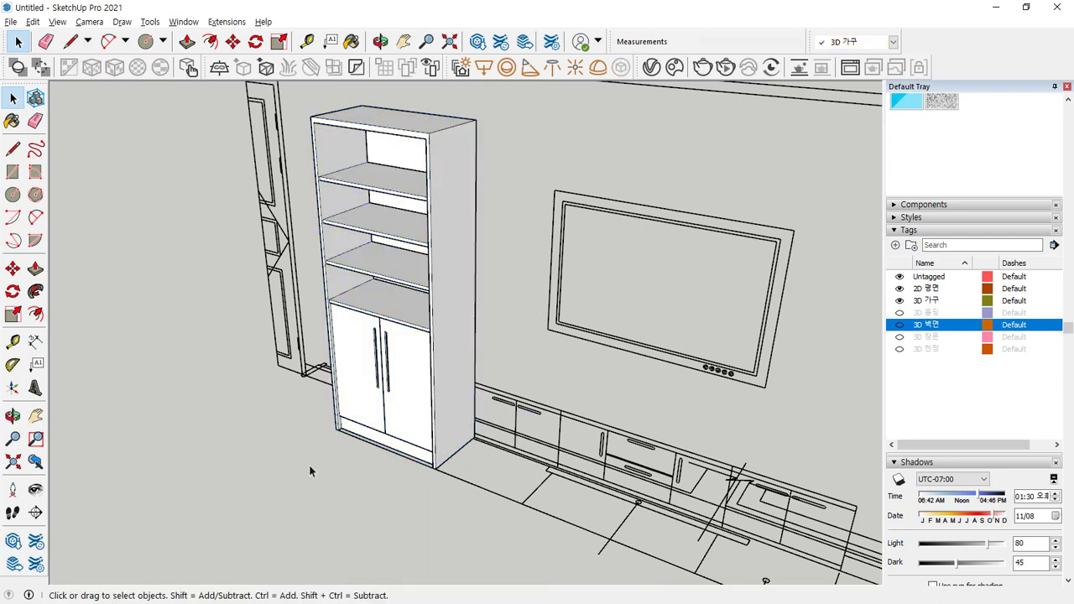
# Step: Examine the low TV cabinet's elevation lines, comparing the door sections at both ends and the drawer section between them
pyautogui.scroll(1, 344, 488)
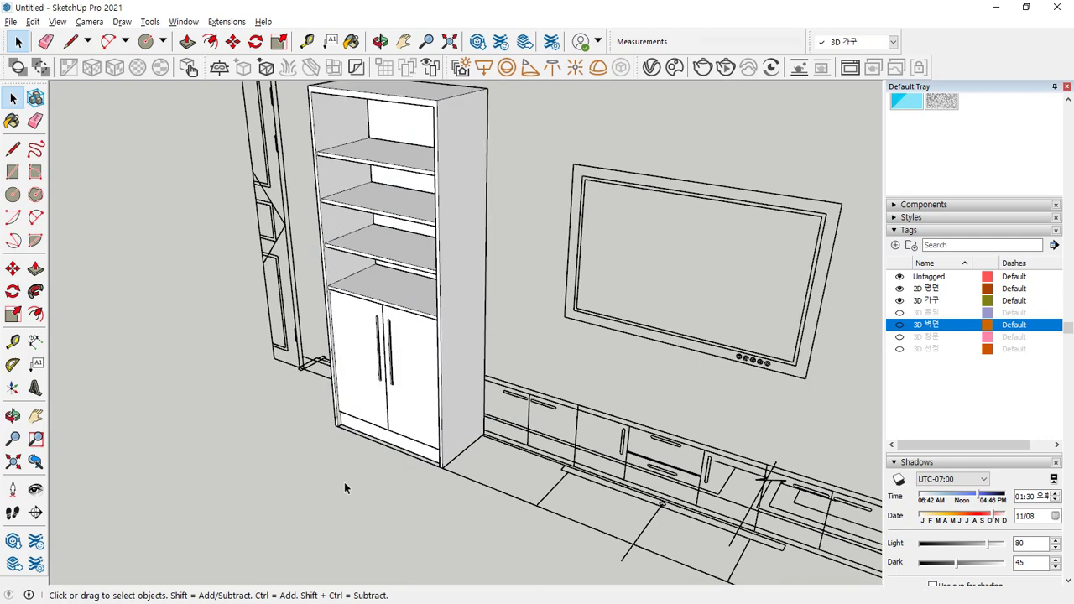
pyautogui.scroll(4, 478, 410)
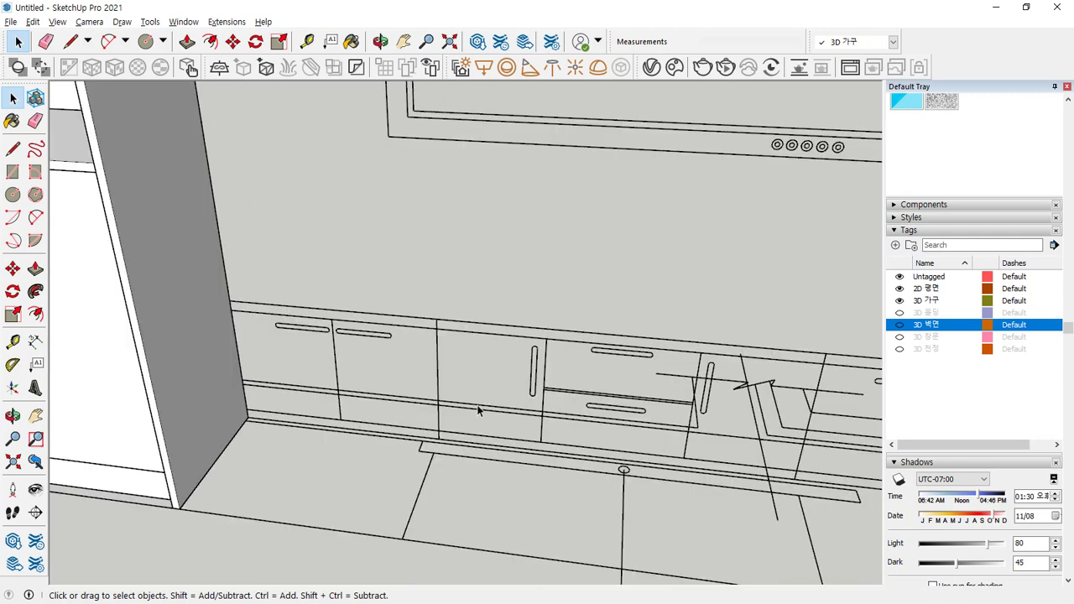
pyautogui.moveTo(477, 411); pyautogui.dragTo(396, 358, button='middle')
pyautogui.hotkey('ctrl', '2')
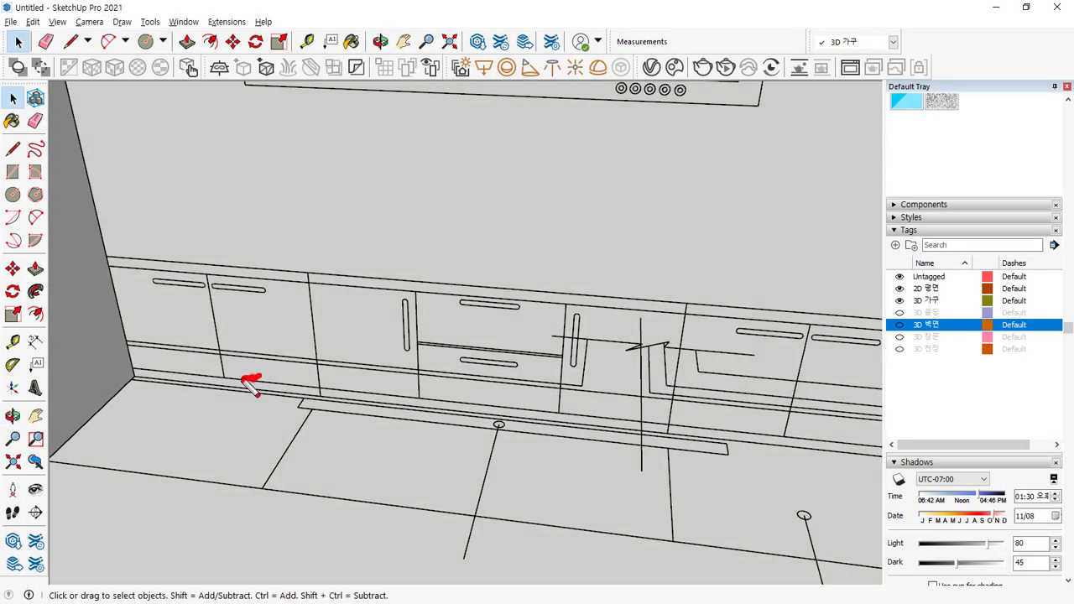
pyautogui.moveTo(261, 377); pyautogui.dragTo(282, 378)
pyautogui.moveTo(572, 404)
pyautogui.mouseDown()
pyautogui.moveTo(518, 273)
pyautogui.moveTo(571, 410)
pyautogui.mouseUp()
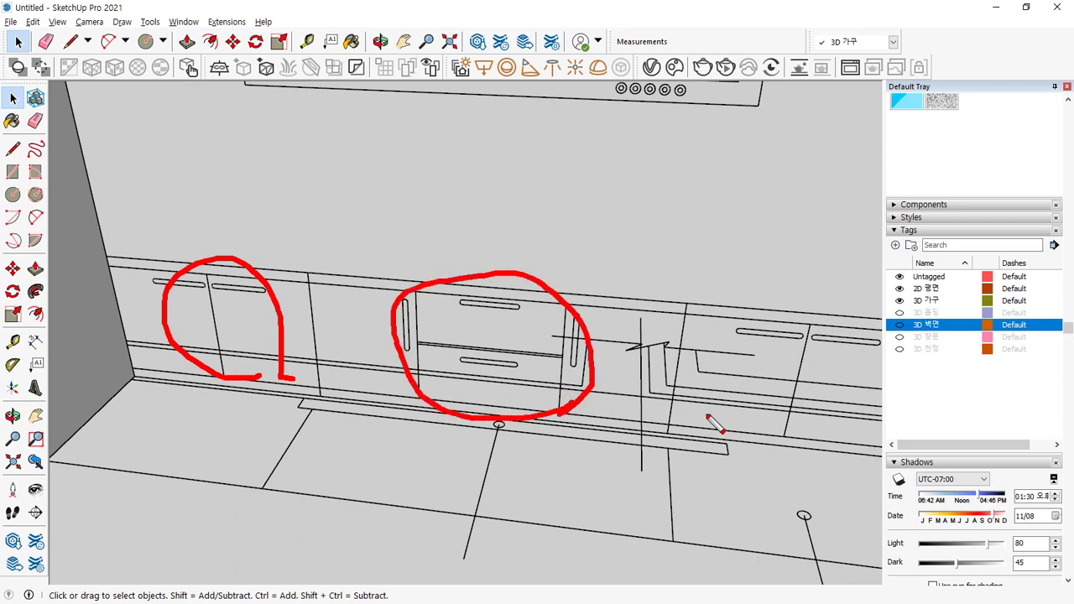
pyautogui.moveTo(761, 393); pyautogui.dragTo(796, 422)
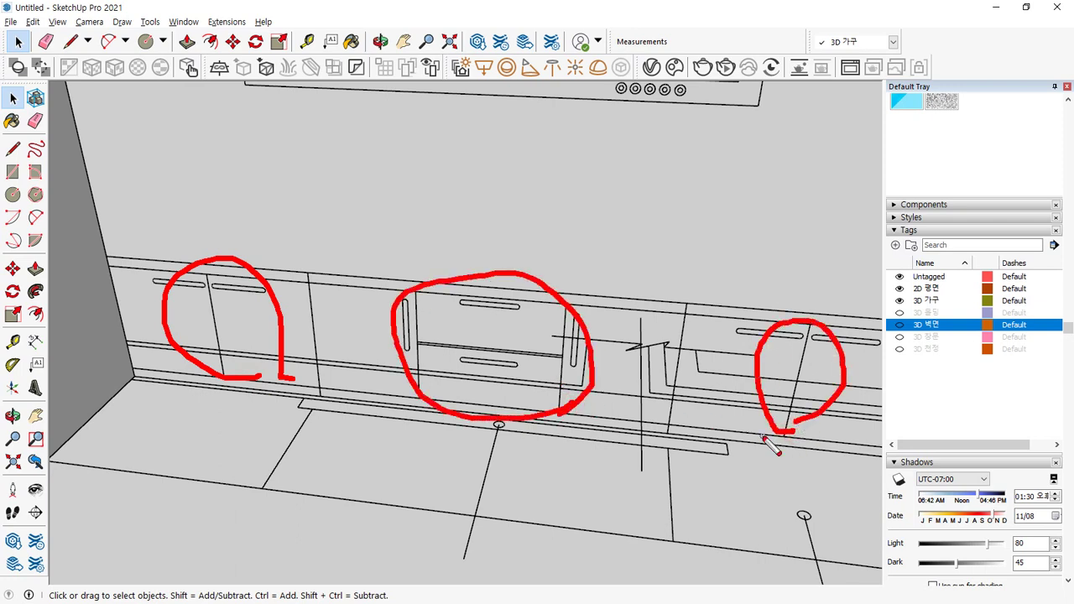
pyautogui.press('e')
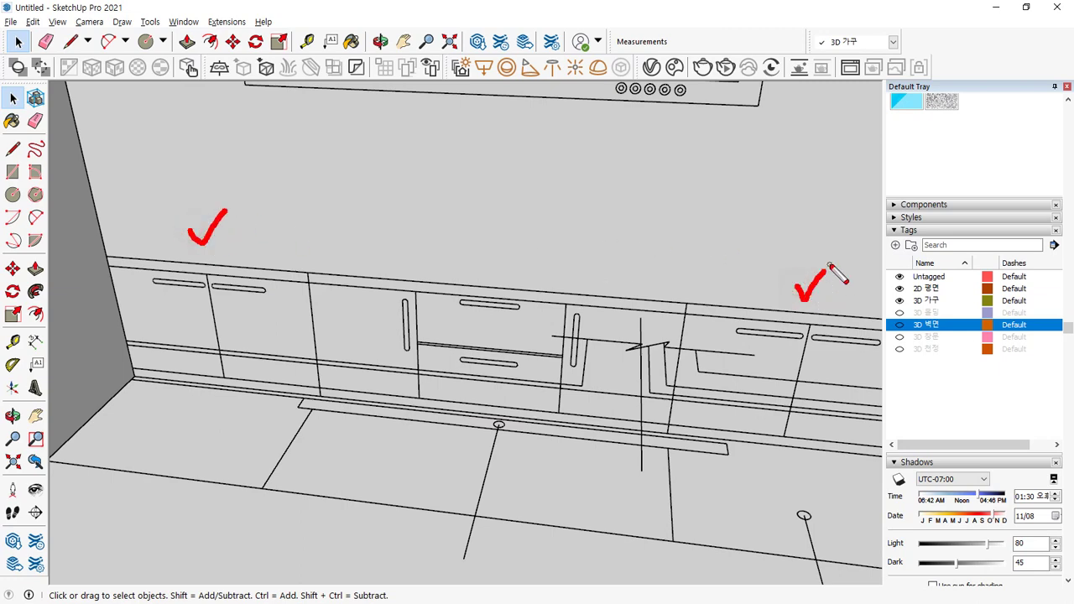
pyautogui.press('Escape')
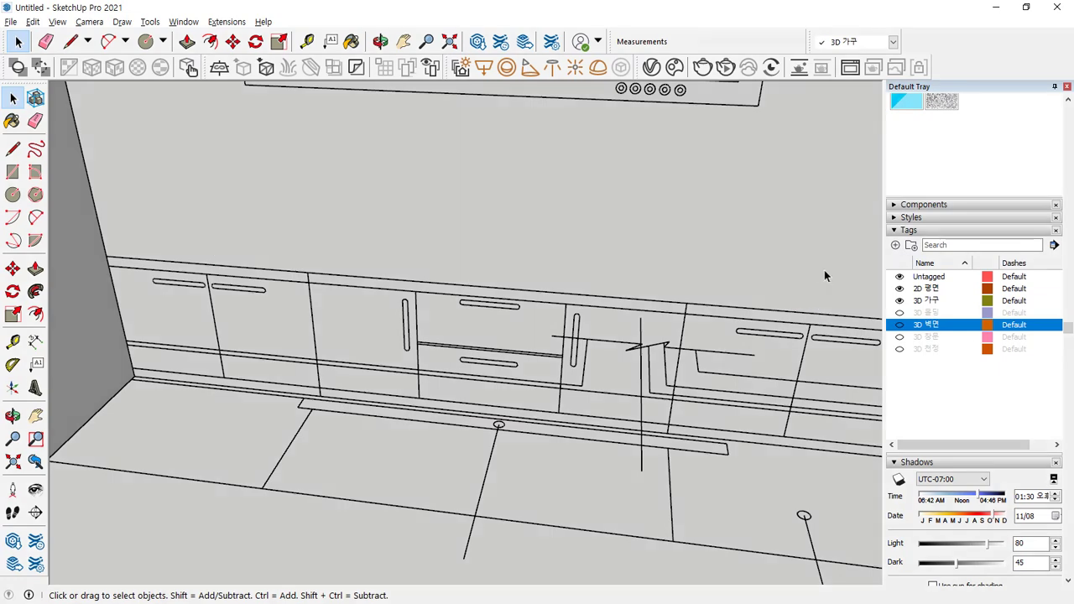
# Step: Trace a 400 × 600 mm face over the low cabinet's wall-side end section and add two 340 × 300 mm door rectangles
pyautogui.moveTo(238, 382); pyautogui.dragTo(259, 377, button='middle')
pyautogui.scroll(3, 259, 376)
pyautogui.press('r')
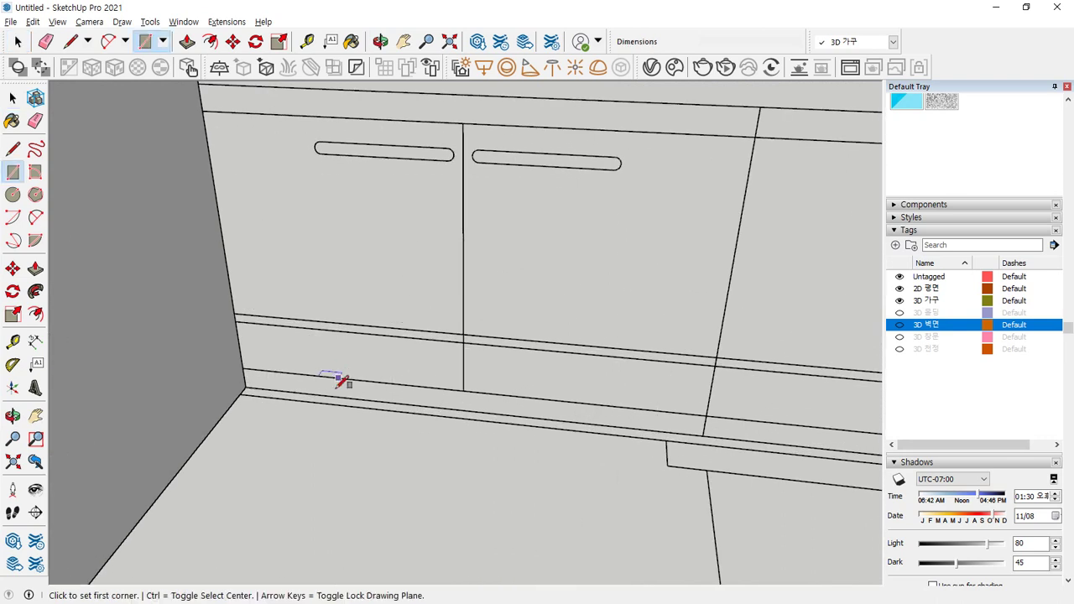
pyautogui.click(246, 386)
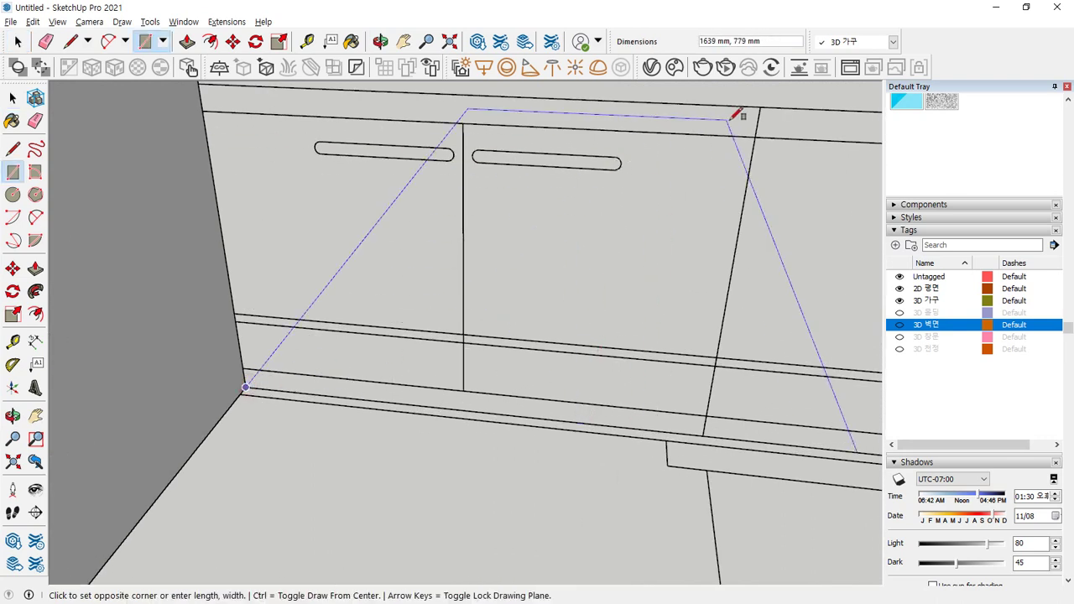
pyautogui.click(759, 110)
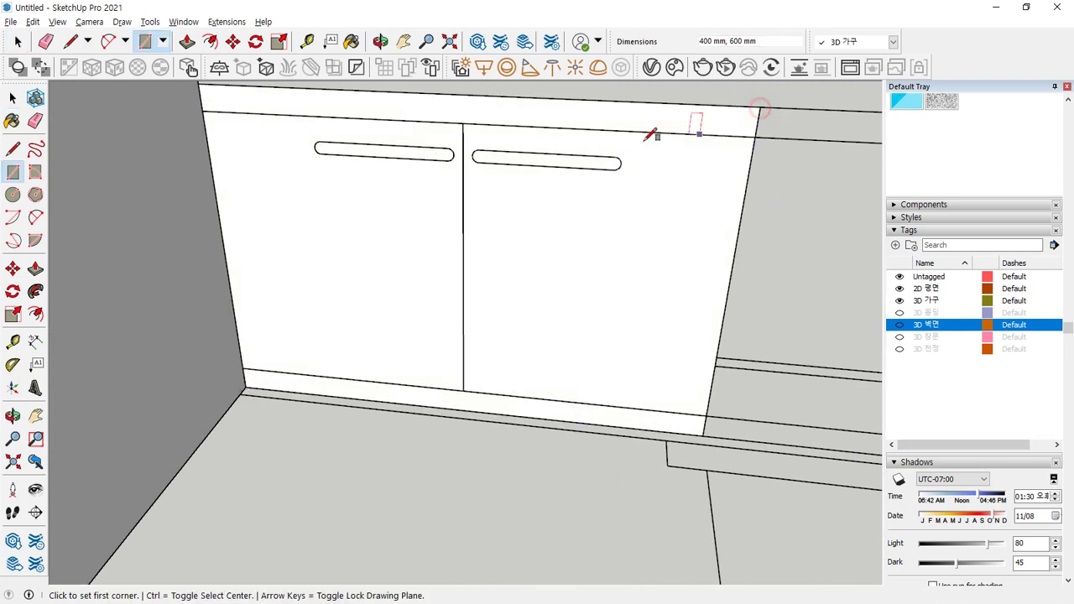
pyautogui.click(203, 110)
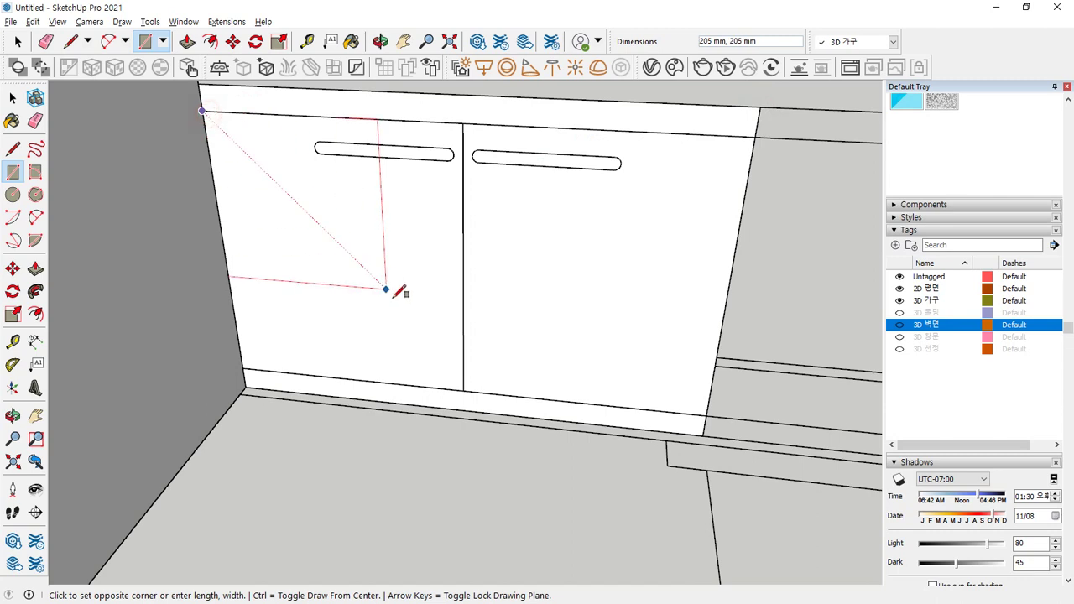
pyautogui.click(464, 383)
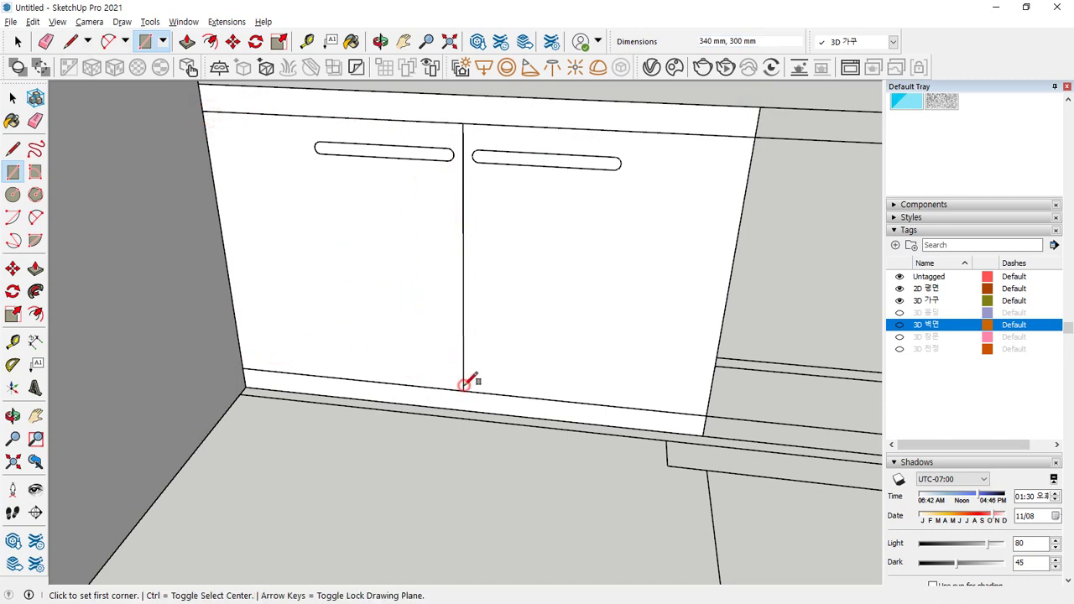
pyautogui.click(706, 414)
pyautogui.click(464, 124)
# Step: Trace the wall-side door's handle with a rectangle about 146 × 14 mm and a circle of about 7 mm radius at each end
pyautogui.scroll(5, 338, 117)
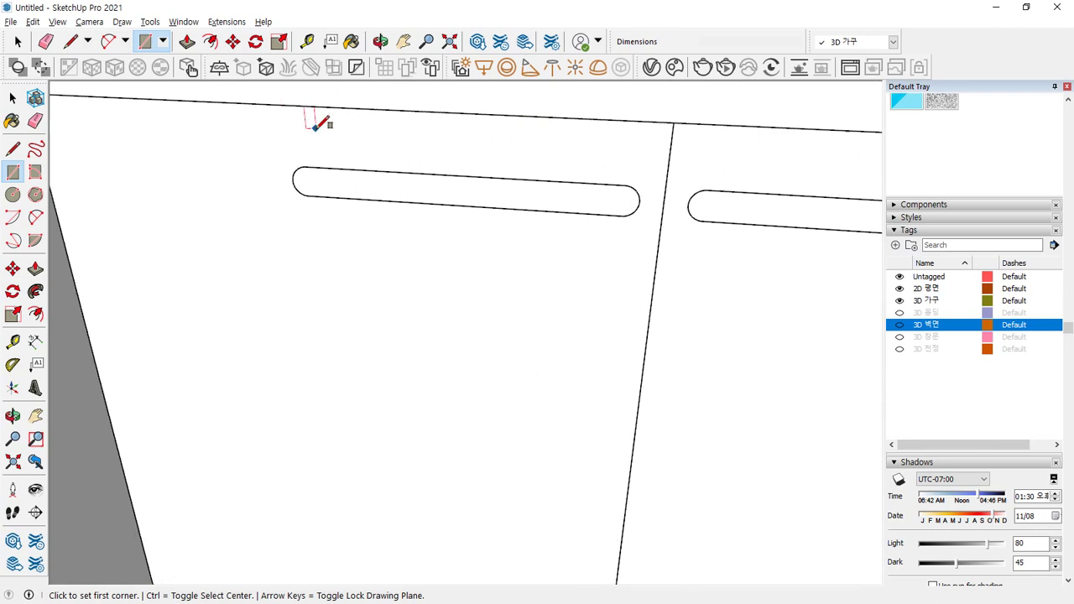
pyautogui.click(299, 173)
pyautogui.click(734, 240)
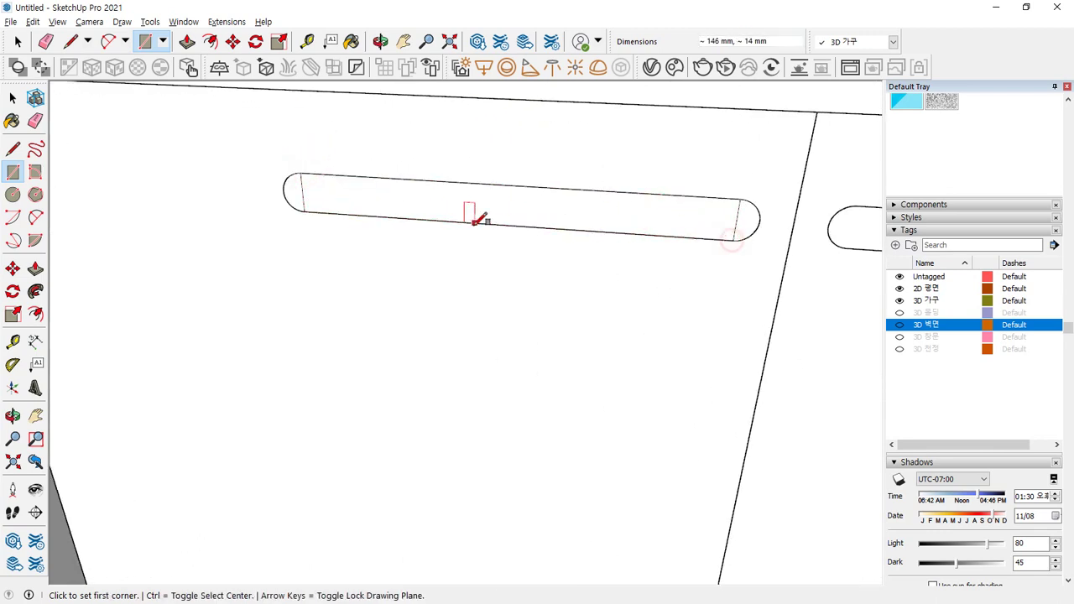
pyautogui.press('c')
pyautogui.click(303, 192)
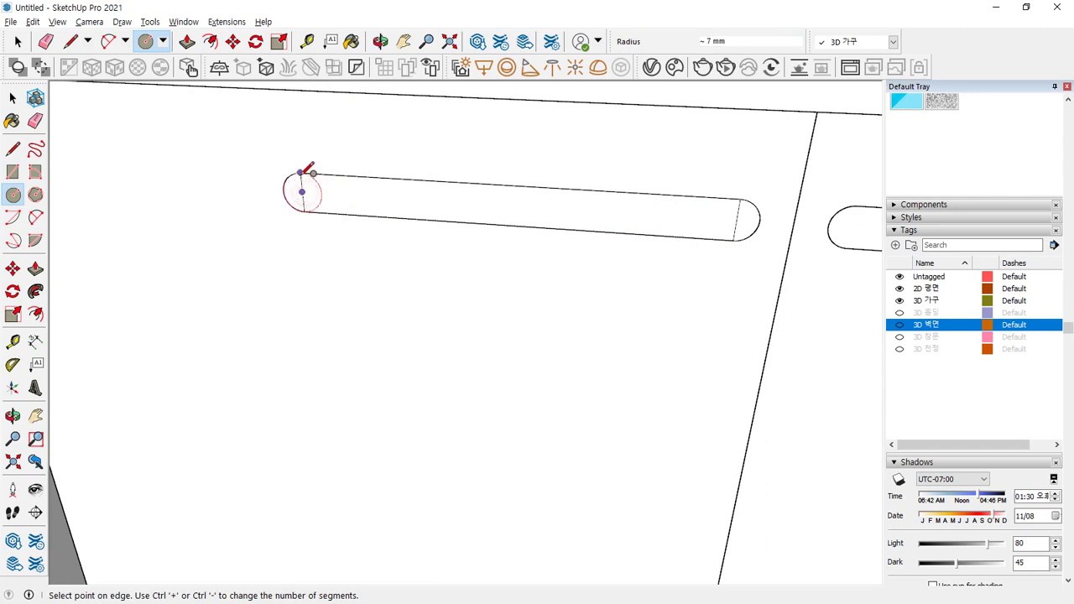
pyautogui.click(307, 174)
pyautogui.click(736, 219)
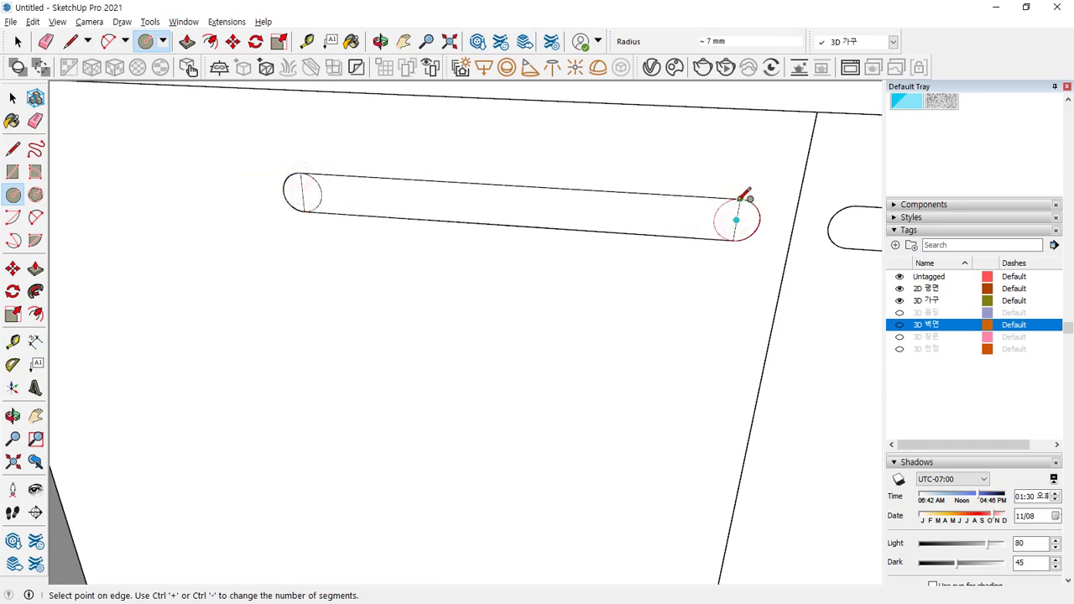
pyautogui.click(739, 200)
# Step: Erase the inner arcs and short dividing lines at both ends of the handle outline, leaving one rounded slot face
pyautogui.press('e')
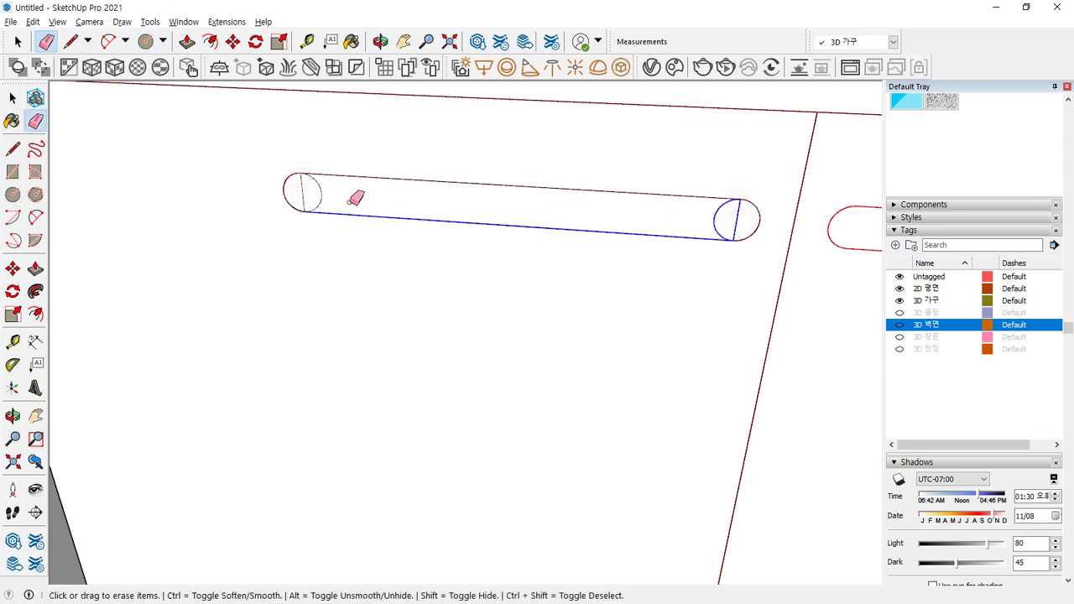
pyautogui.click(737, 219)
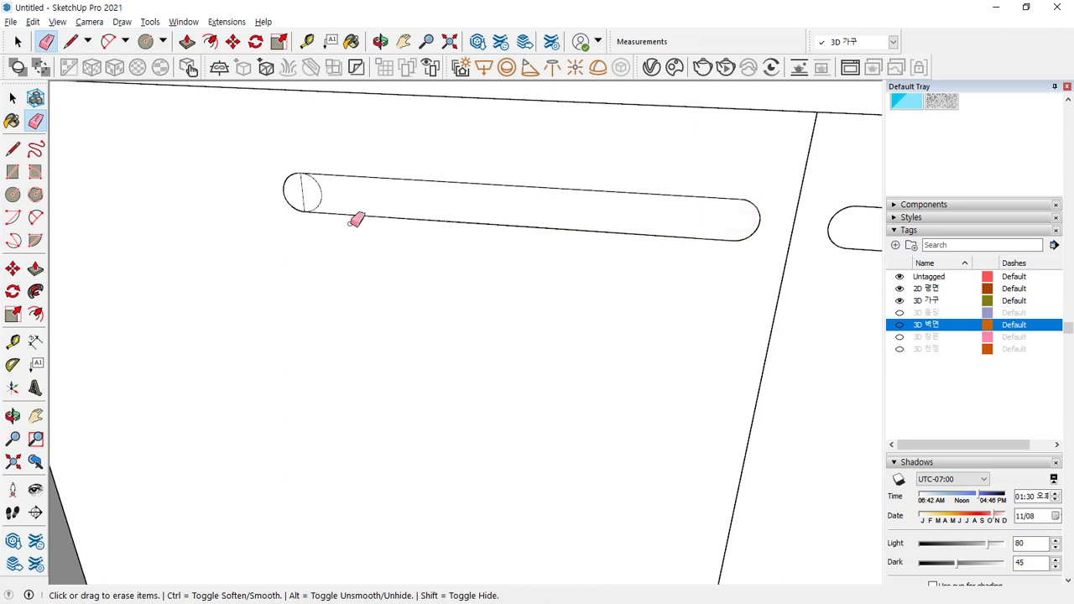
pyautogui.moveTo(301, 192); pyautogui.dragTo(337, 193)
# Step: Copy the rounded handle face about 180 mm along the cabinet onto the matching handle outline of the neighbouring door
pyautogui.moveTo(437, 217); pyautogui.dragTo(293, 228, button='middle')
pyautogui.press('m')
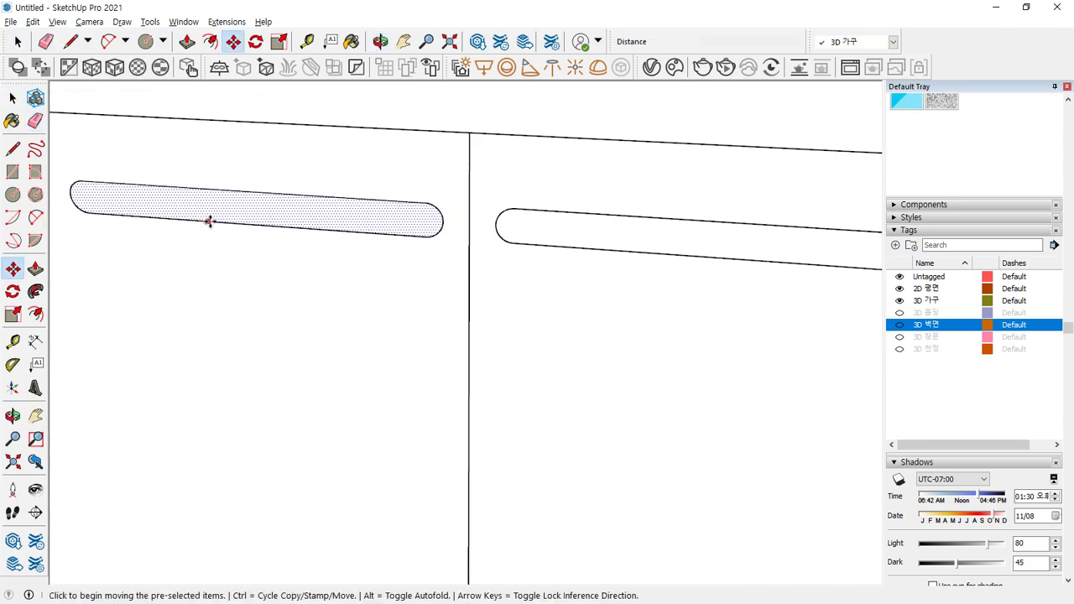
pyautogui.click(244, 225)
pyautogui.press('ctrl')
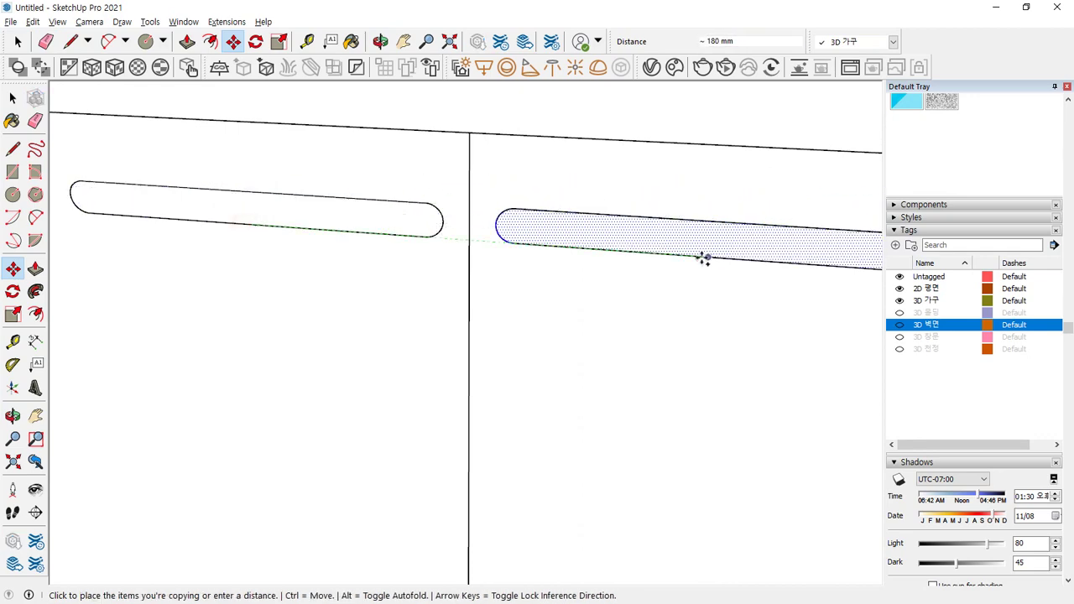
pyautogui.click(704, 260)
# Step: Move the wall-side vertical edge of the end section slightly inward, away from the adjoining tall cabinet
pyautogui.scroll(-5, 630, 336)
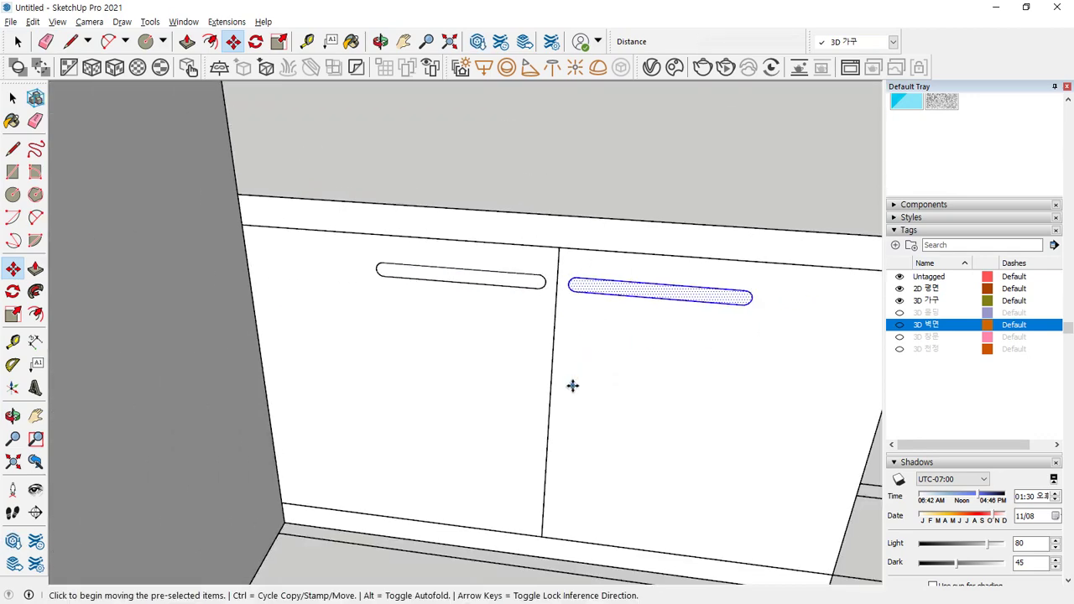
pyautogui.moveTo(297, 327); pyautogui.dragTo(120, 225, button='middle')
pyautogui.press('space')
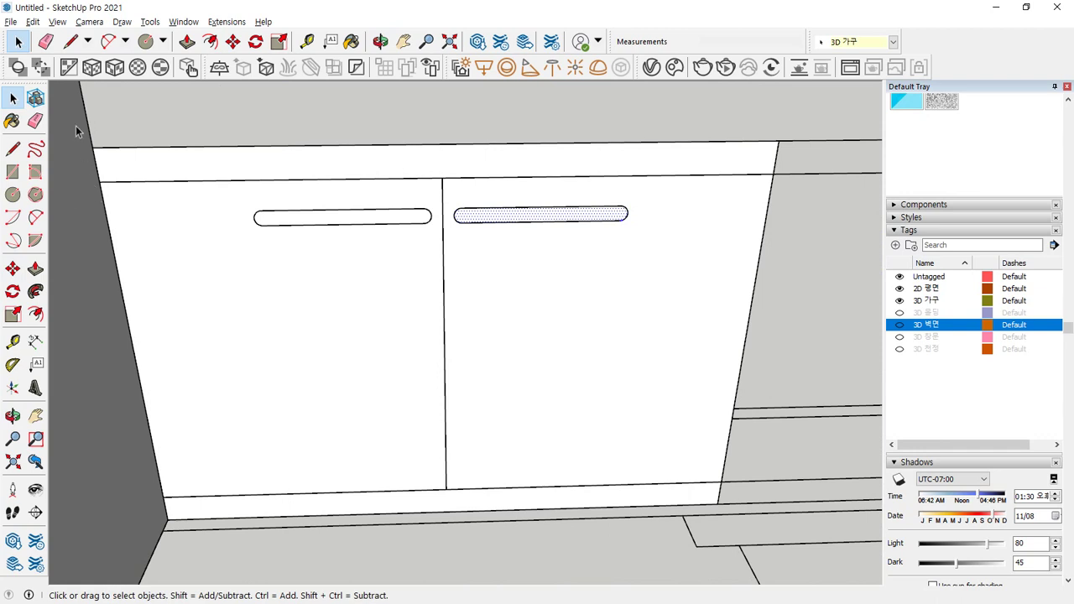
pyautogui.moveTo(174, 543); pyautogui.dragTo(174, 547)
pyautogui.scroll(5, 175, 542)
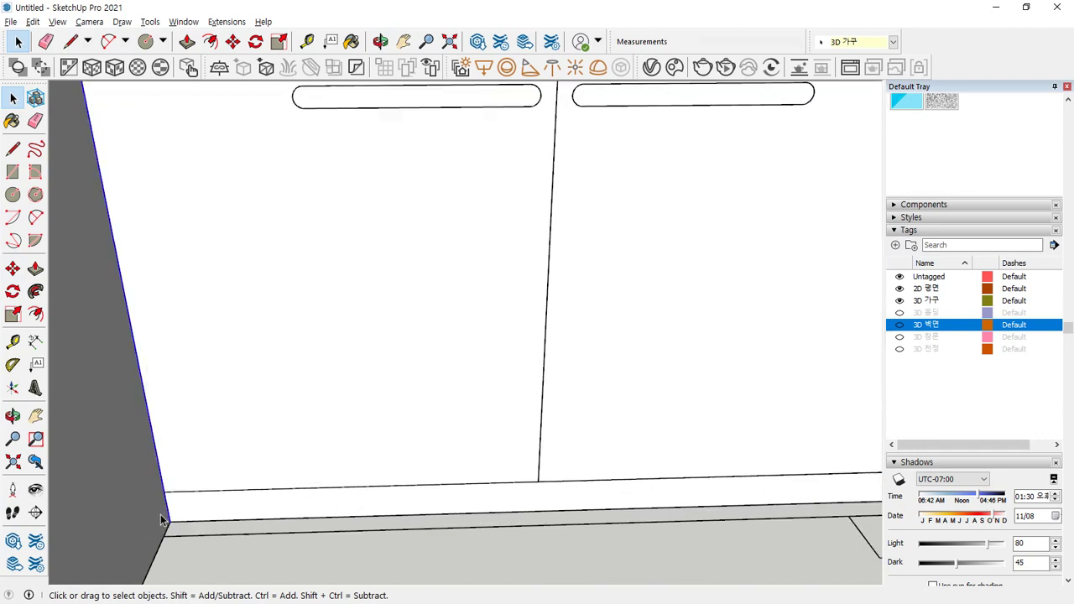
pyautogui.press('m')
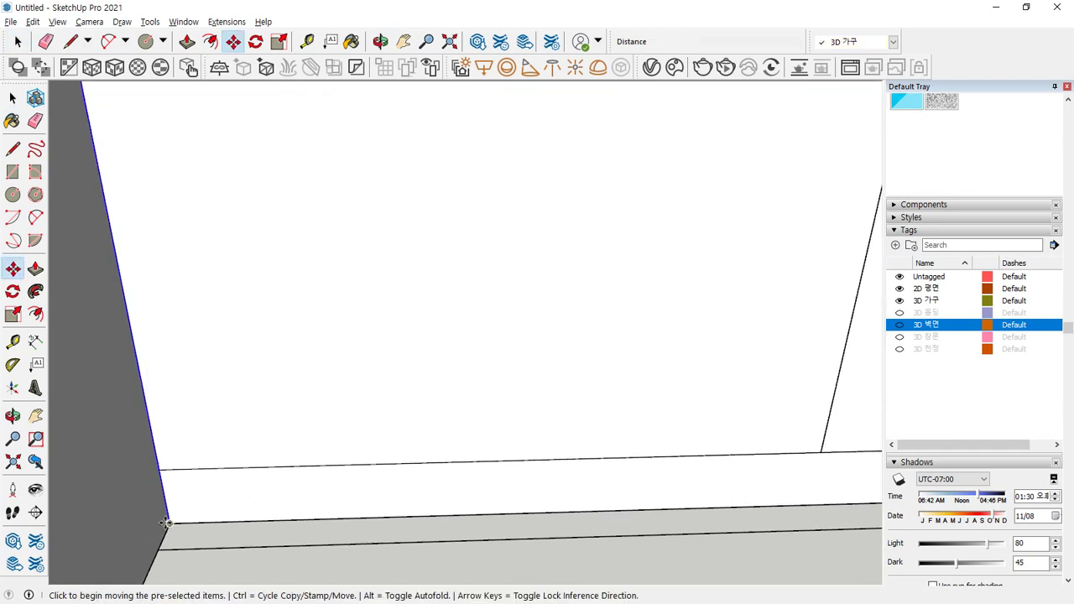
pyautogui.click(165, 523)
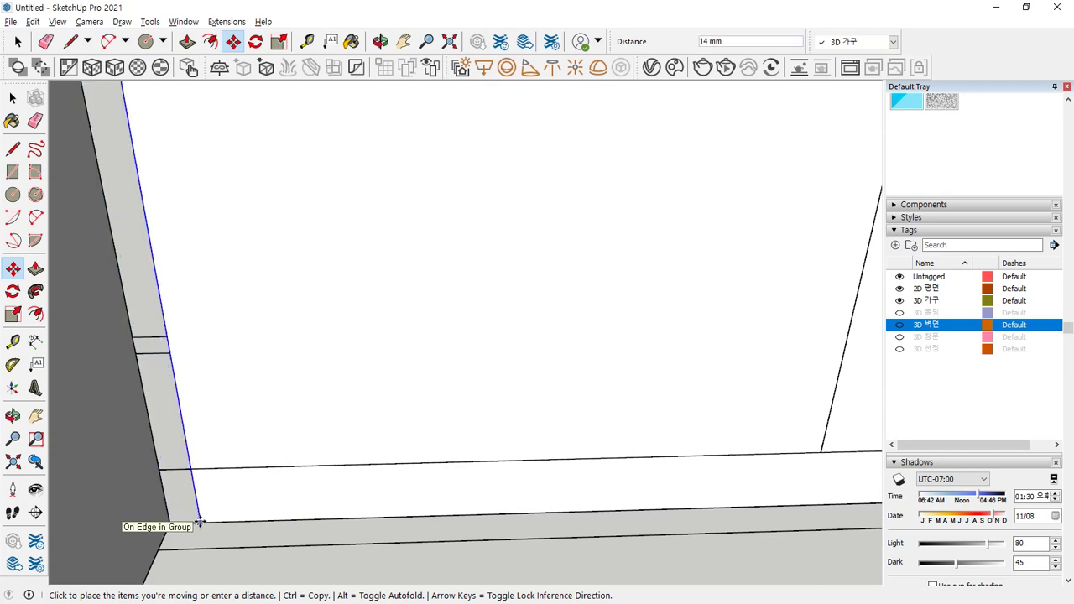
pyautogui.press('Escape')
pyautogui.scroll(2, 136, 409)
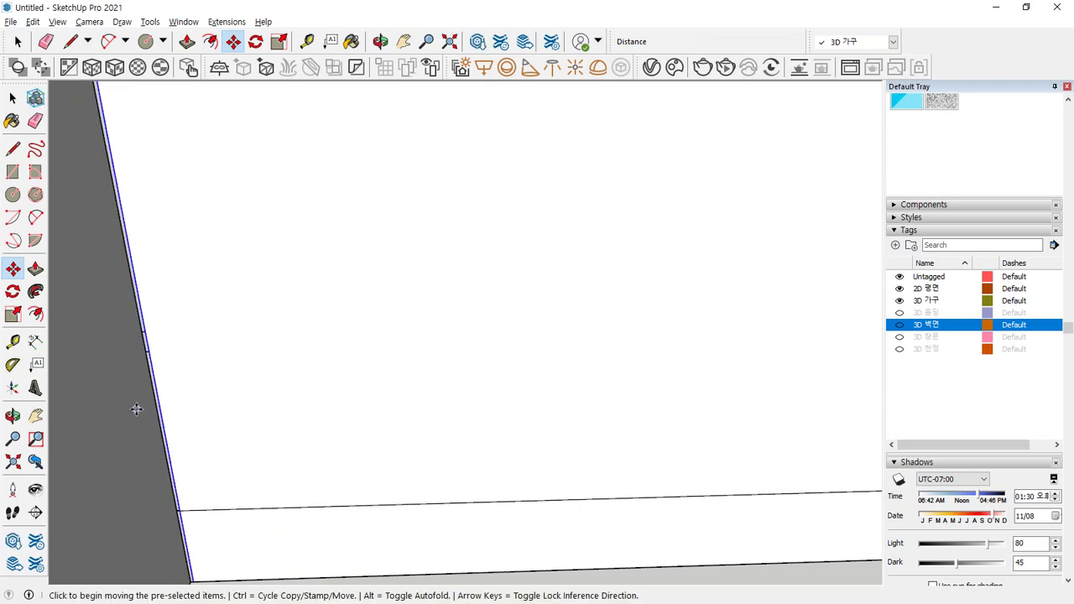
pyautogui.scroll(-5, 136, 408)
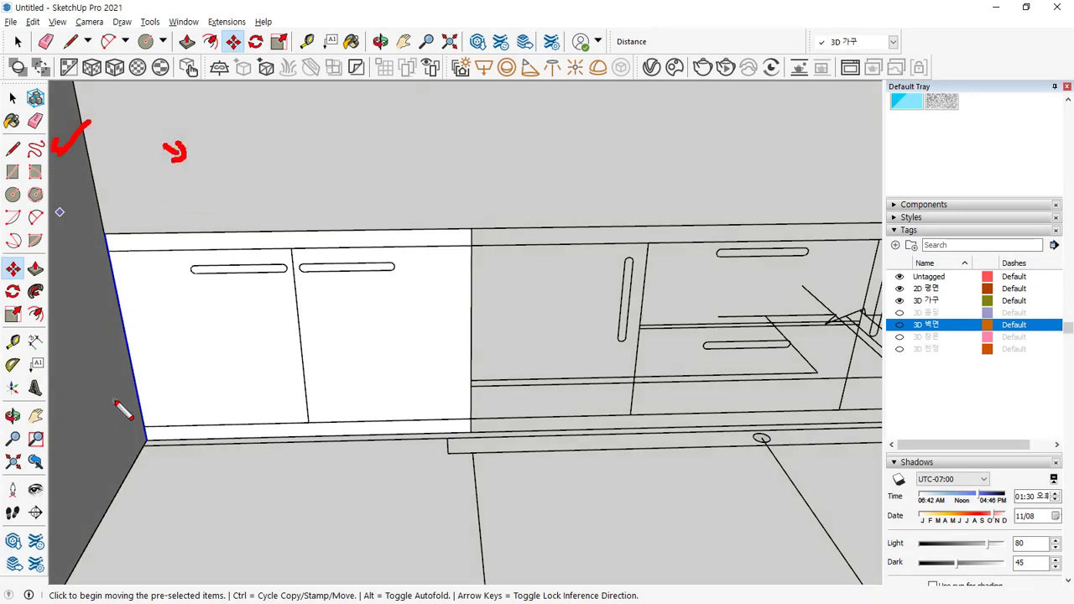
pyautogui.press('Escape')
# Step: Move the end section's opposite vertical edge slightly inward from the neighbouring cabinet section
pyautogui.press('space')
pyautogui.moveTo(456, 199); pyautogui.dragTo(479, 317)
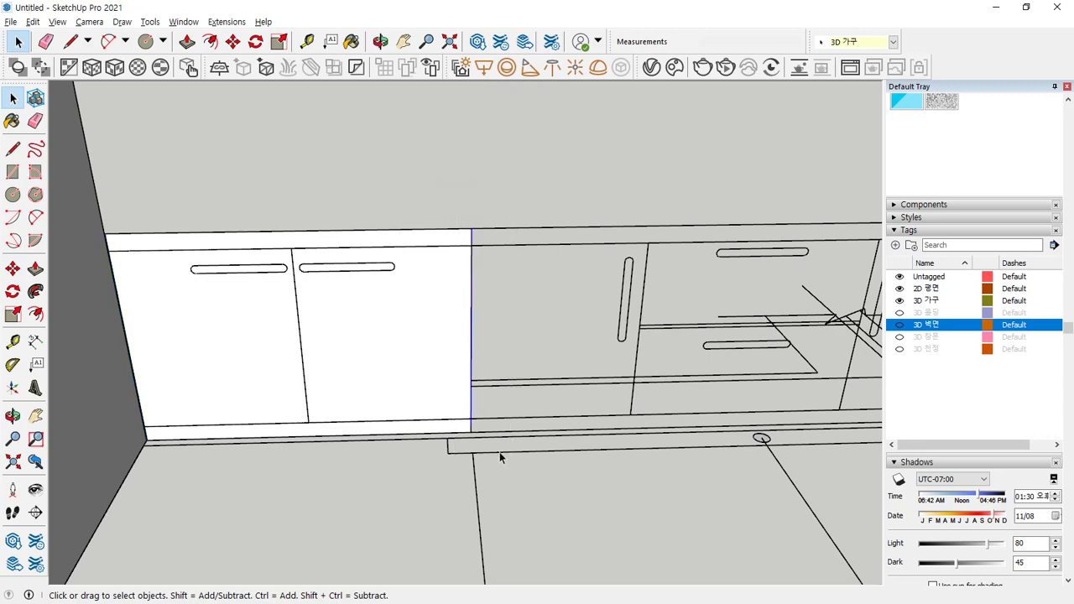
pyautogui.scroll(6, 499, 457)
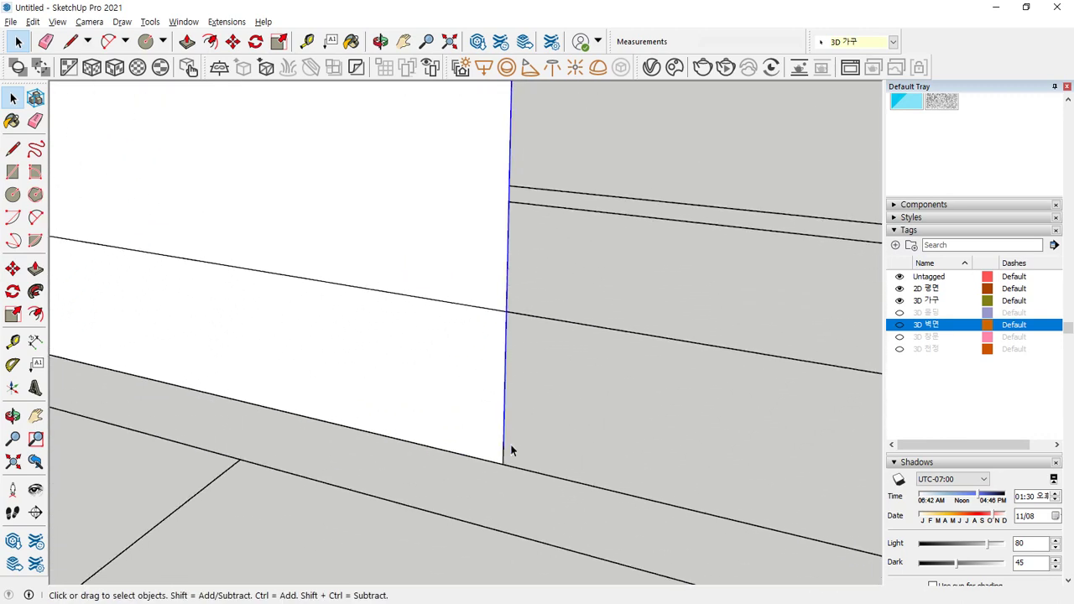
pyautogui.press('m')
pyautogui.click(502, 464)
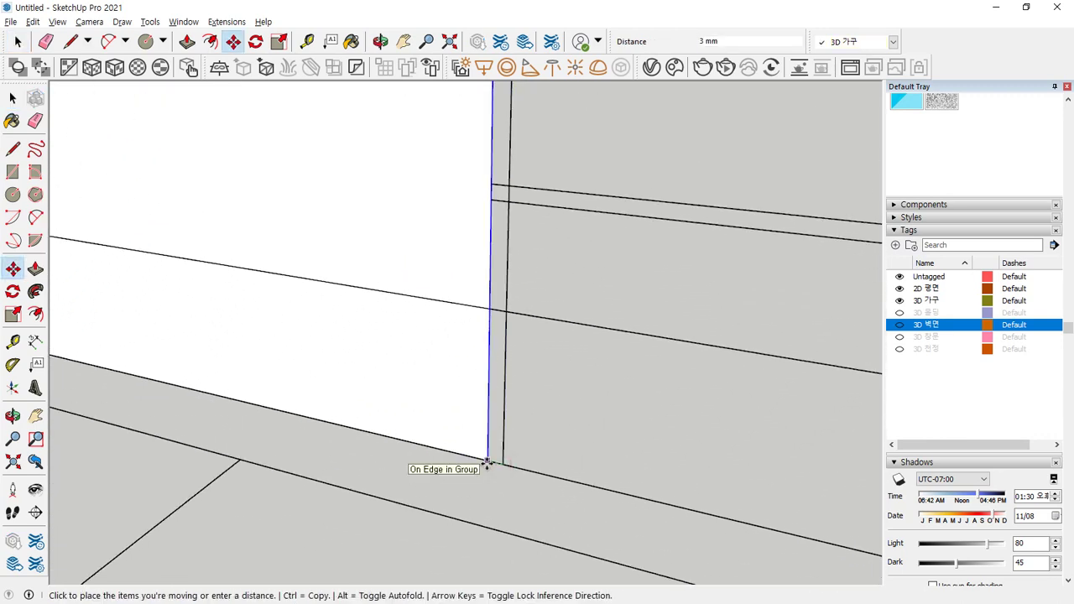
pyautogui.click(487, 464)
pyautogui.scroll(-4, 443, 428)
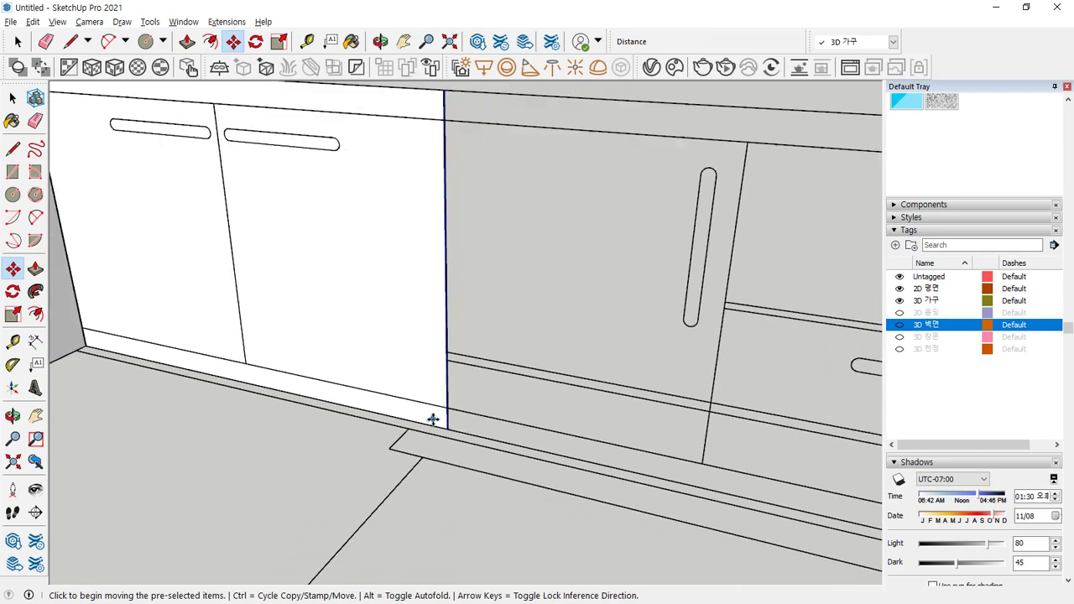
pyautogui.scroll(-2, 307, 331)
pyautogui.scroll(8, 391, 312)
pyautogui.press('space')
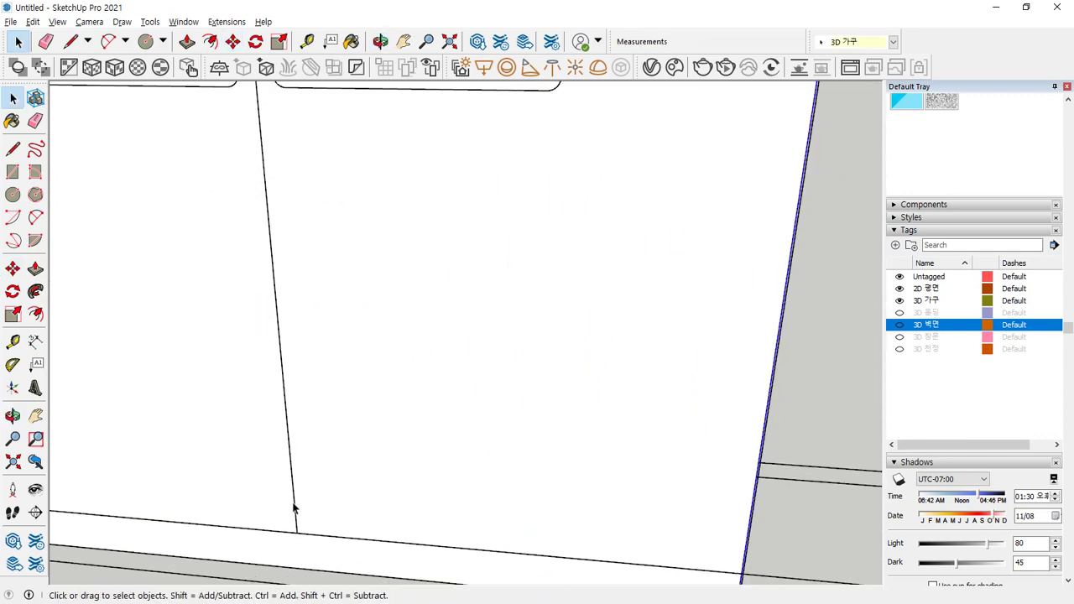
pyautogui.click(297, 513)
pyautogui.scroll(2, 295, 520)
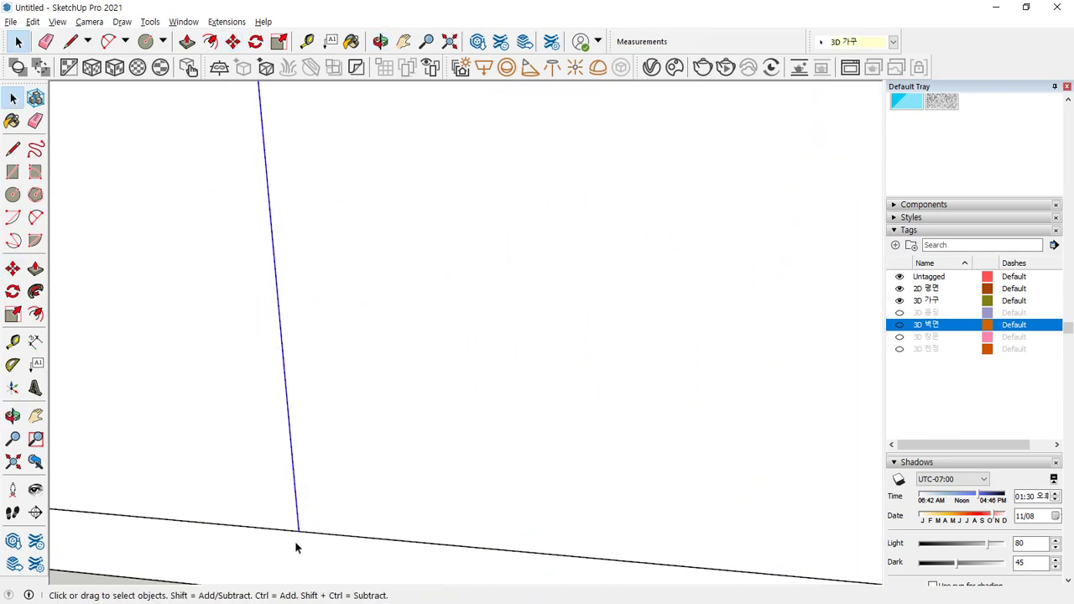
pyautogui.scroll(-4, 297, 520)
pyautogui.moveTo(297, 519); pyautogui.dragTo(367, 388, button='middle')
pyautogui.press('l')
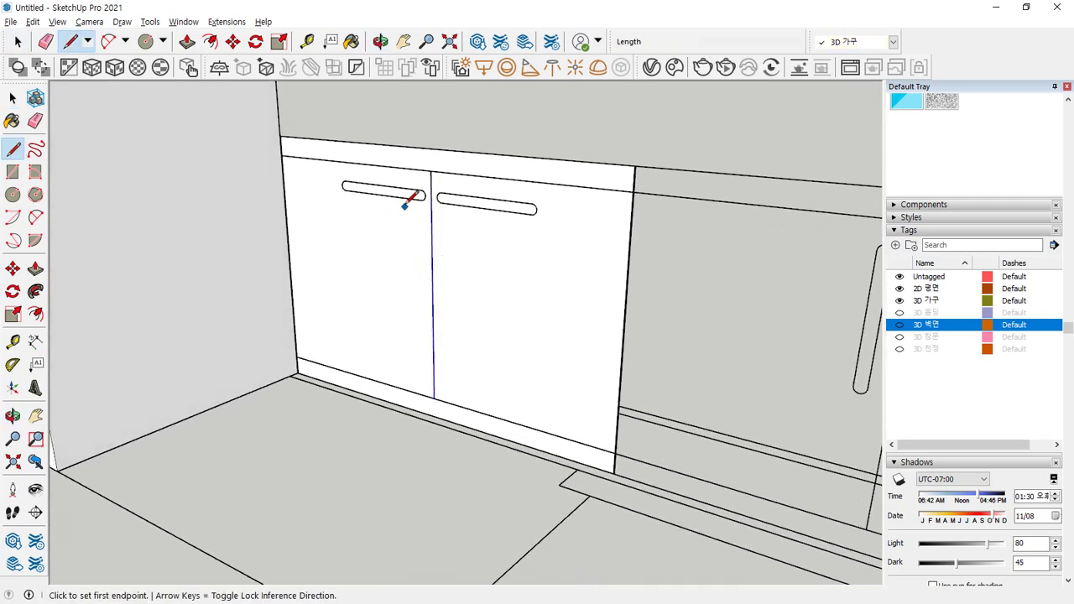
# Step: Pull both door handle faces out about 426 mm, level with the front edge of the tall cabinet
pyautogui.press('p')
pyautogui.click(404, 201)
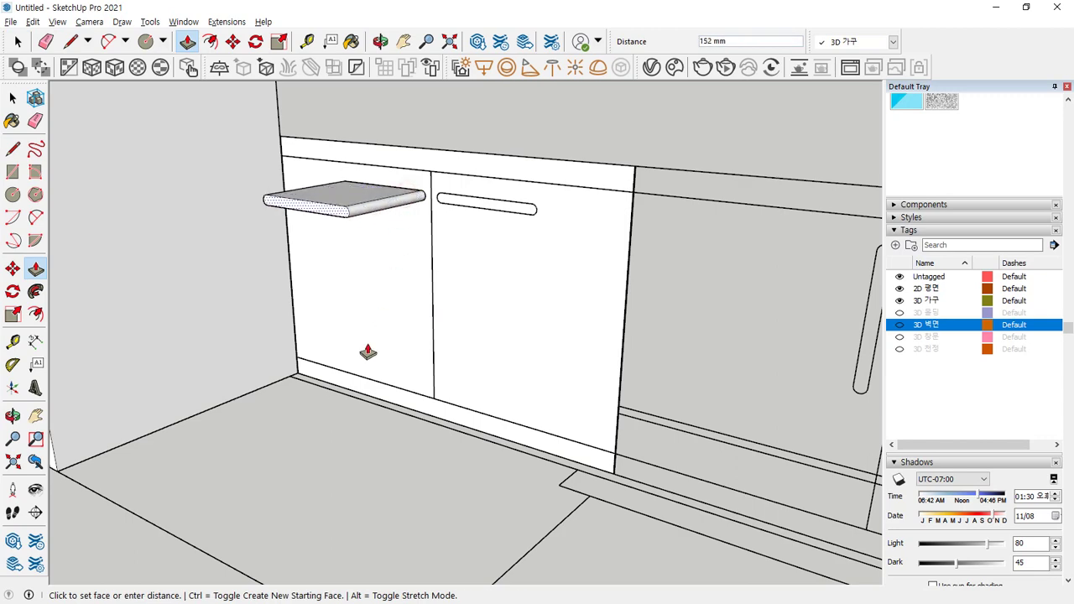
pyautogui.moveTo(168, 422); pyautogui.dragTo(297, 372, button='middle')
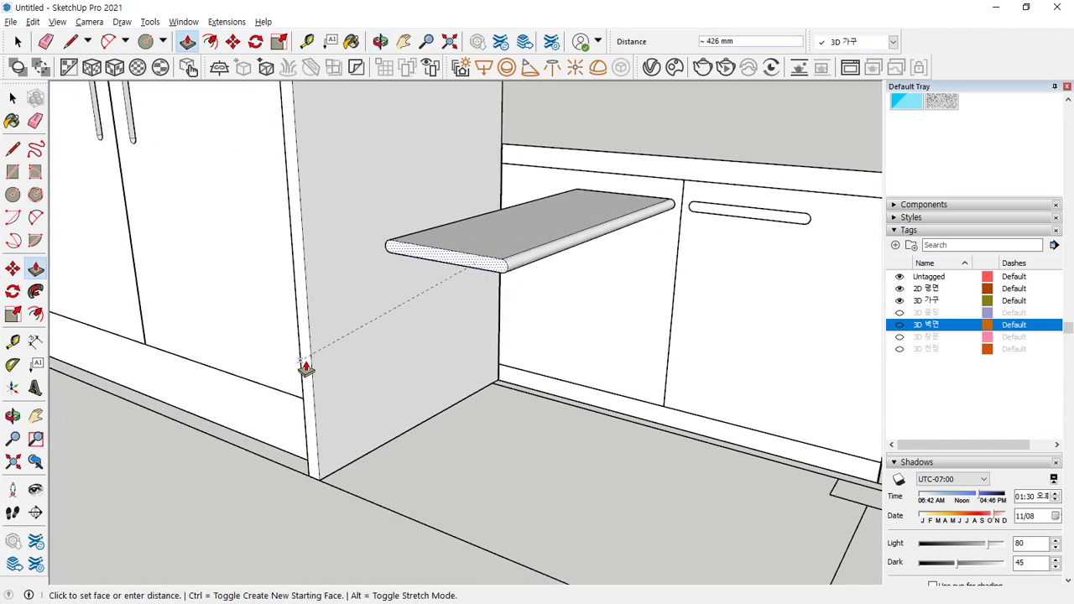
pyautogui.click(303, 368)
pyautogui.click(718, 213)
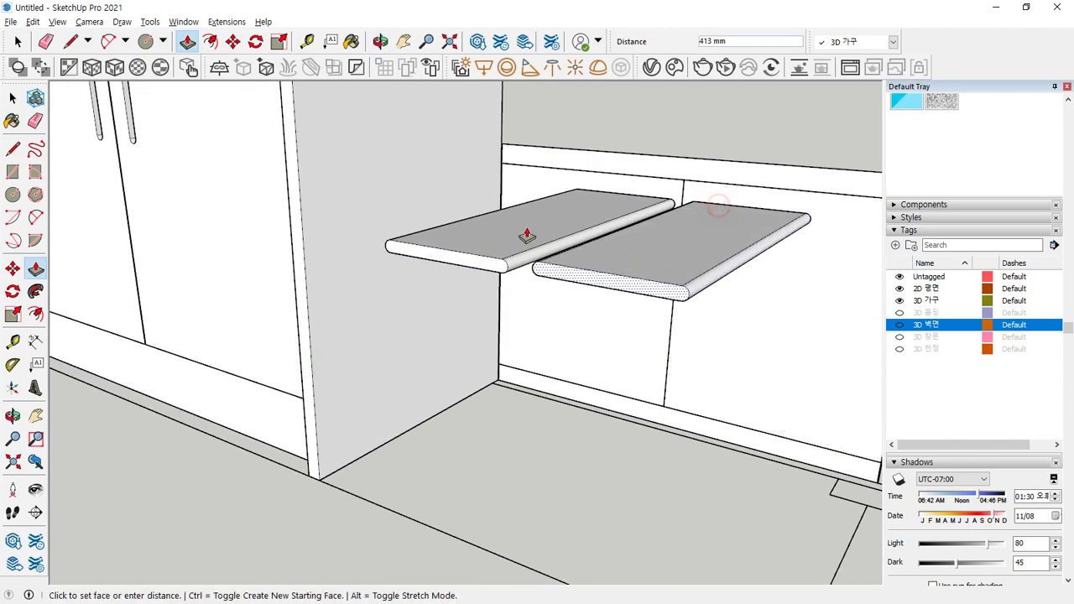
pyautogui.click(302, 211)
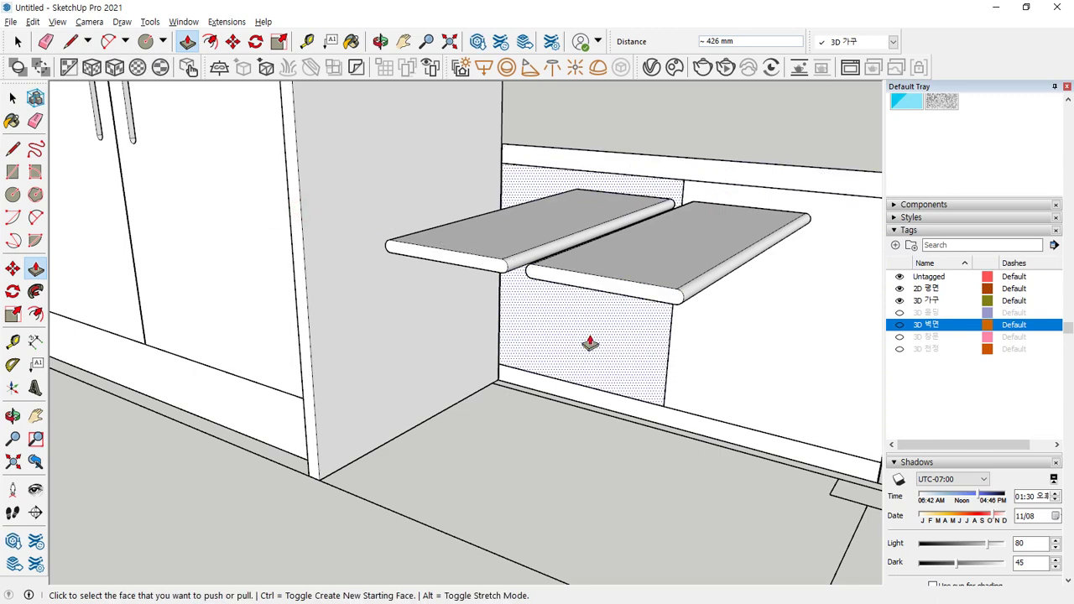
# Step: Pull the base strip and both door faces out about 426 mm, level with the tall cabinet's front and the handles
pyautogui.click(580, 400)
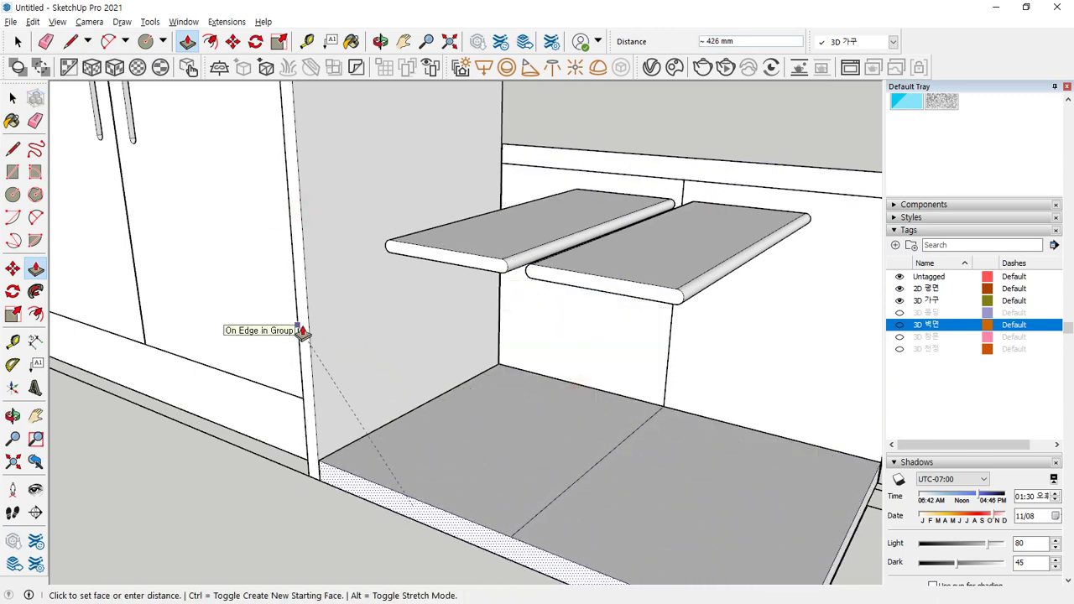
pyautogui.press('Escape')
pyautogui.click(541, 349)
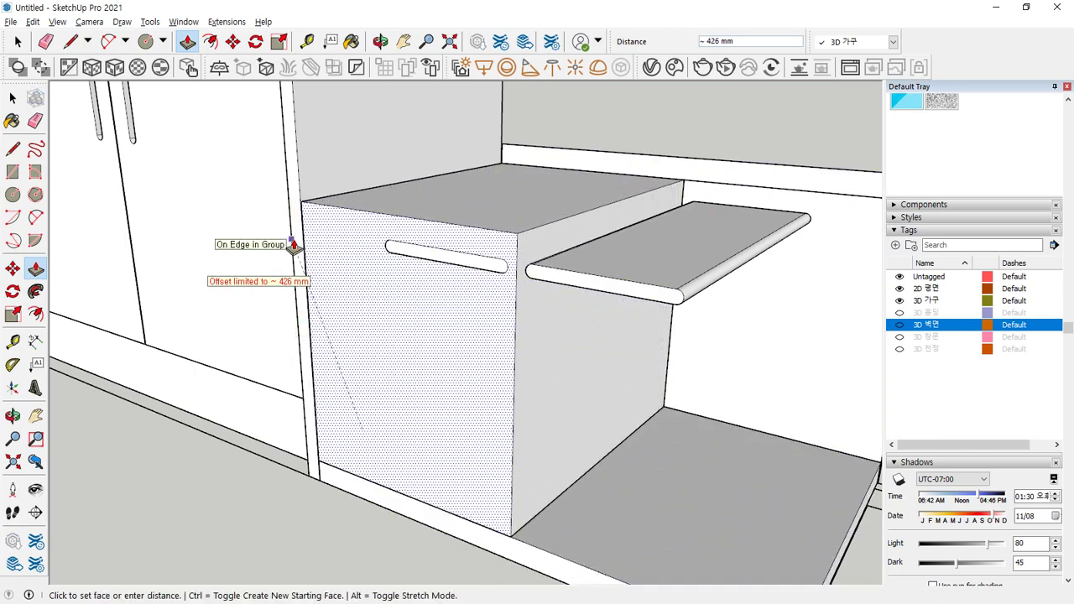
pyautogui.click(293, 243)
pyautogui.click(716, 367)
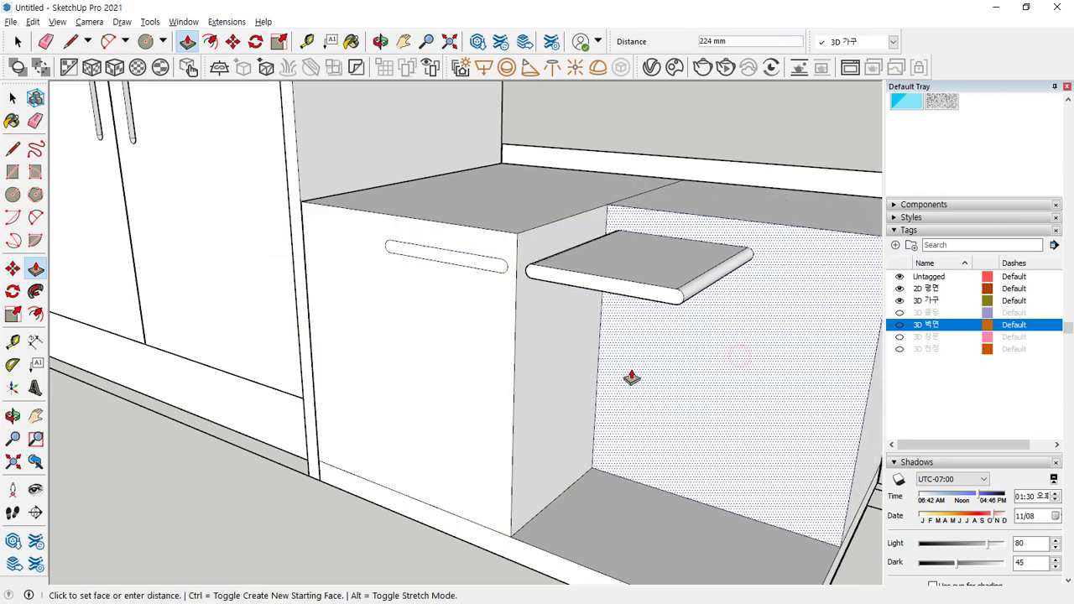
pyautogui.click(453, 244)
# Step: Pull the second door face out level with its handle, and recess both door faces 10 mm from the cabinet's front edge
pyautogui.click(571, 199)
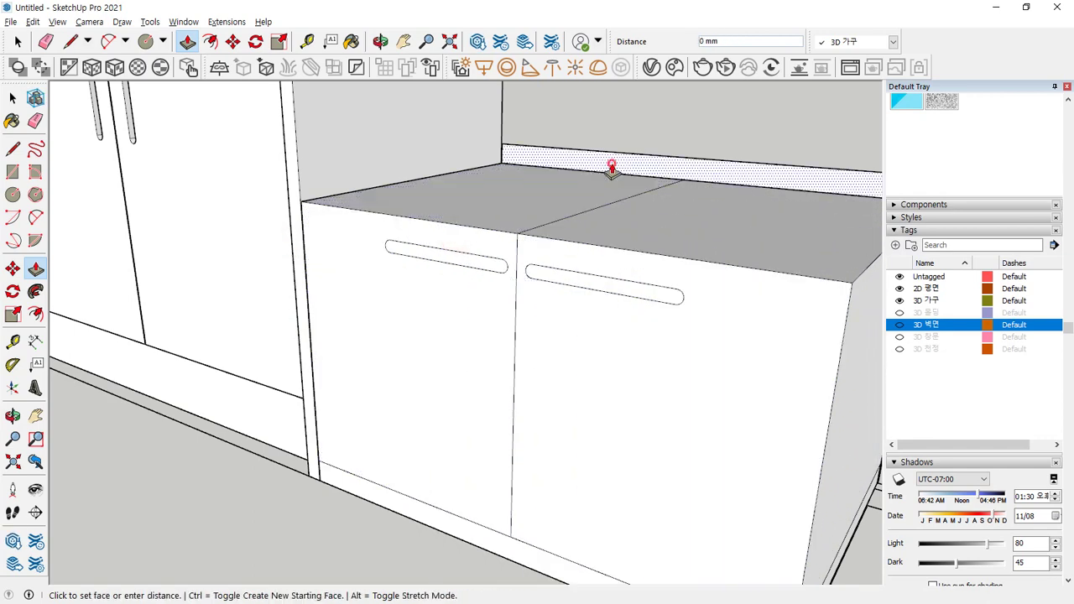
pyautogui.click(732, 294)
pyautogui.moveTo(655, 377); pyautogui.dragTo(839, 280, button='middle')
pyautogui.keyDown('shift'); pyautogui.moveTo(611, 355); pyautogui.dragTo(411, 266, button='middle'); pyautogui.keyUp('shift')
pyautogui.press('p')
pyautogui.click(381, 309)
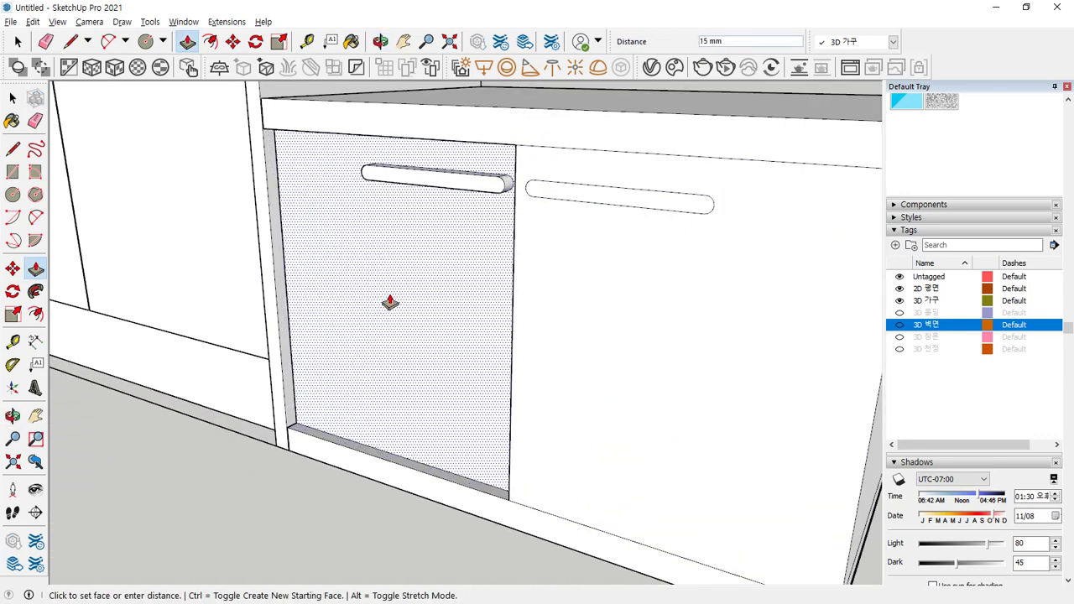
pyautogui.write('10')
pyautogui.press('Return')
pyautogui.click(539, 331)
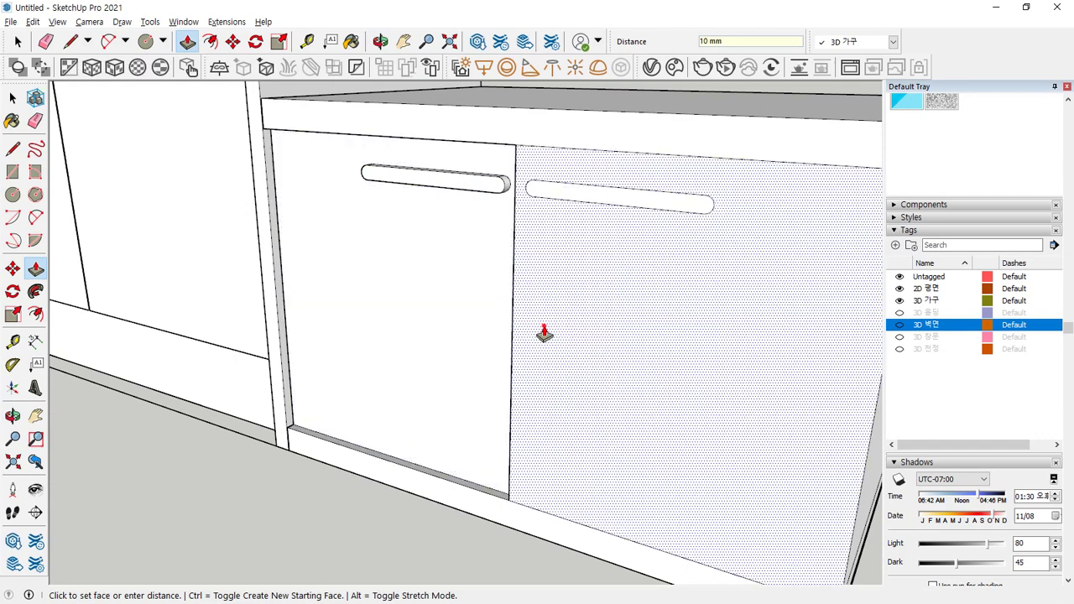
pyautogui.click(453, 254)
# Step: Push the base strip back 10 mm to the door plane, plus another 10 mm behind the doors
pyautogui.click(431, 488)
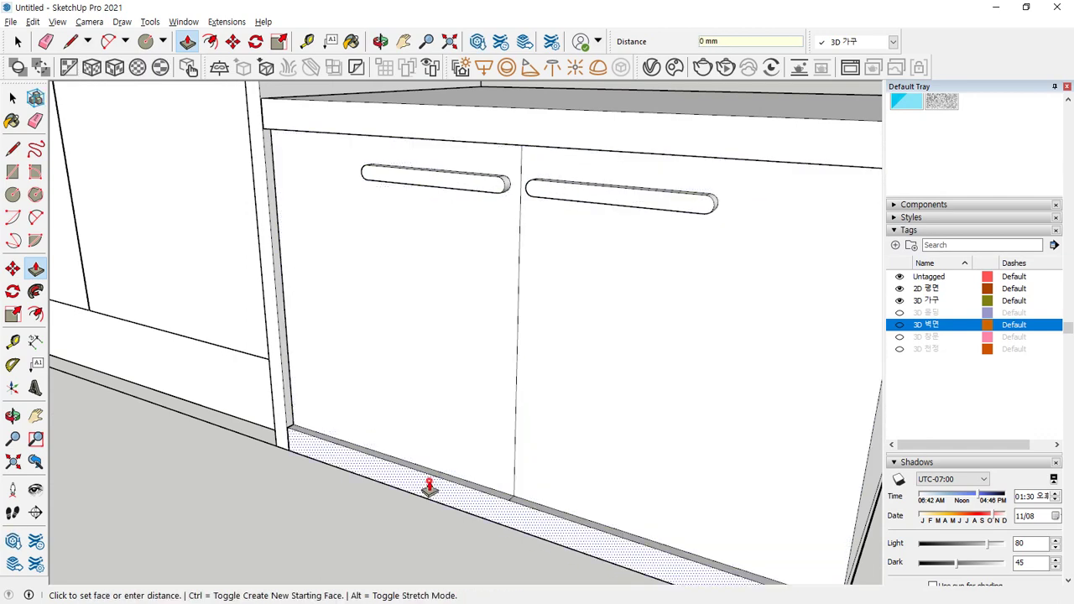
pyautogui.write('10')
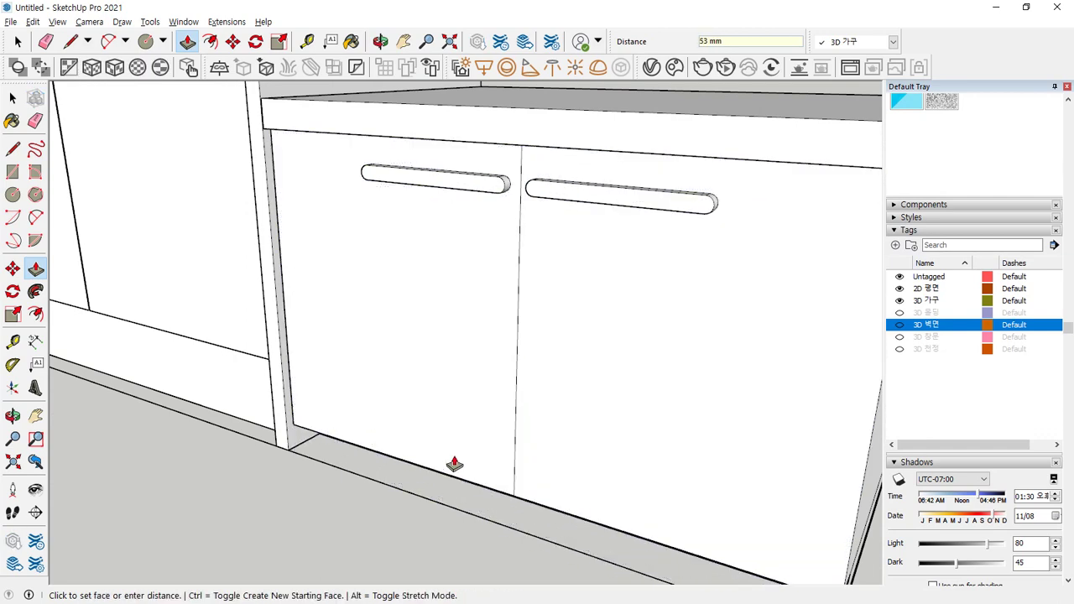
pyautogui.press('Return')
pyautogui.click(419, 478)
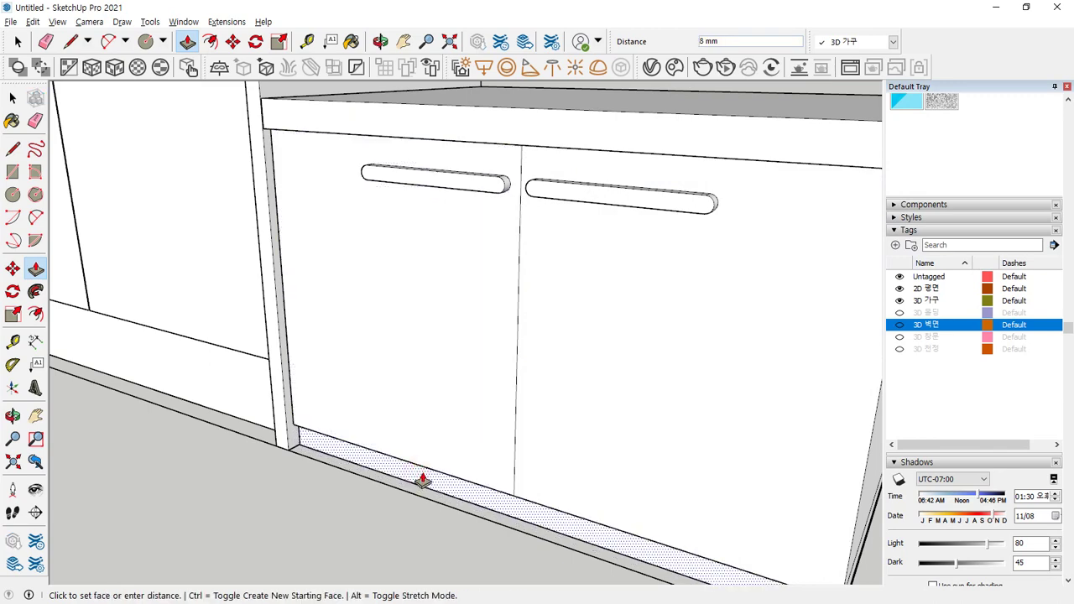
pyautogui.write('10')
pyautogui.press('Return')
# Step: Push both handle faces back level with the recessed door faces
pyautogui.click(412, 181)
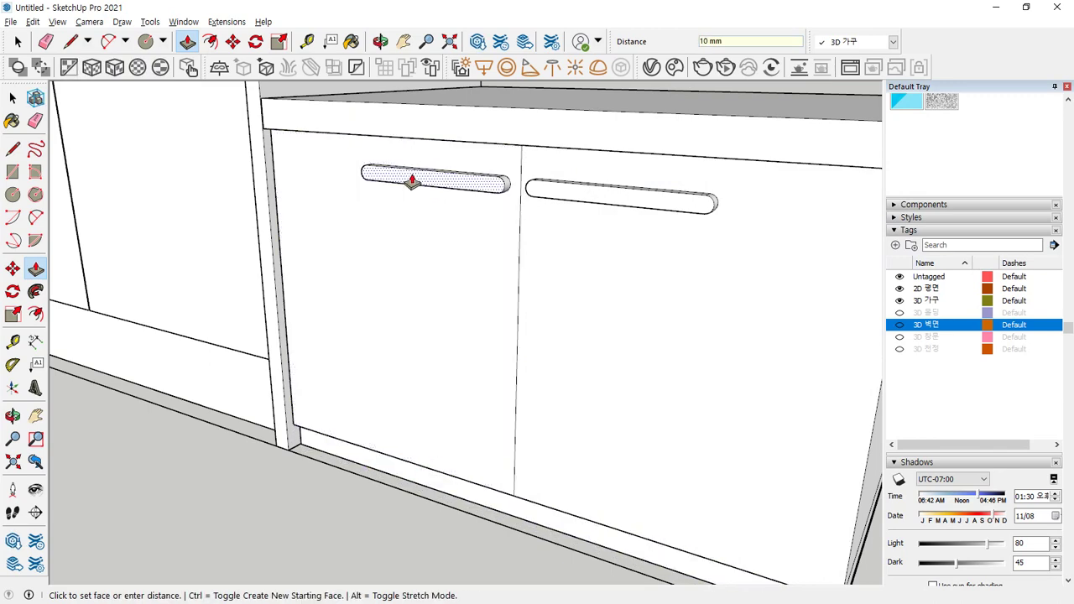
pyautogui.click(424, 206)
pyautogui.click(556, 189)
pyautogui.click(567, 209)
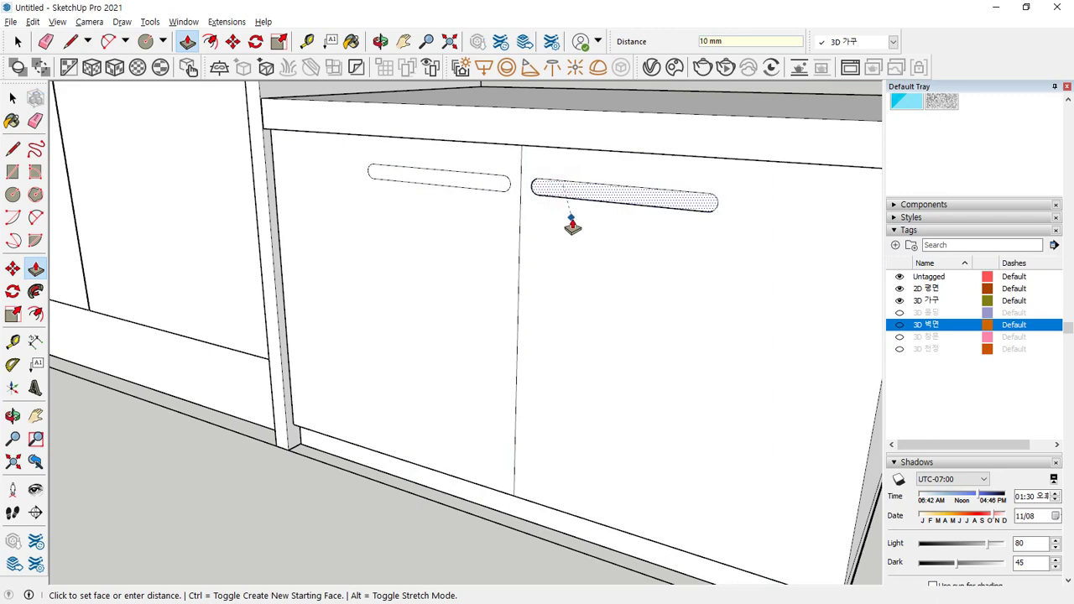
# Step: Recess both handle shapes 10 mm into their doors
pyautogui.click(453, 183)
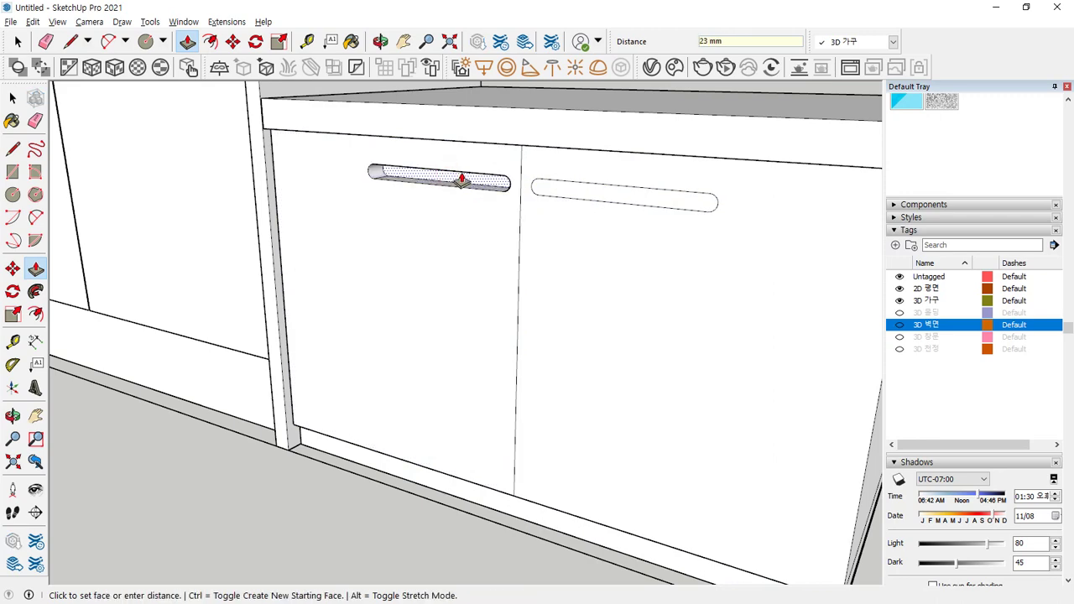
pyautogui.write('10')
pyautogui.press('Return')
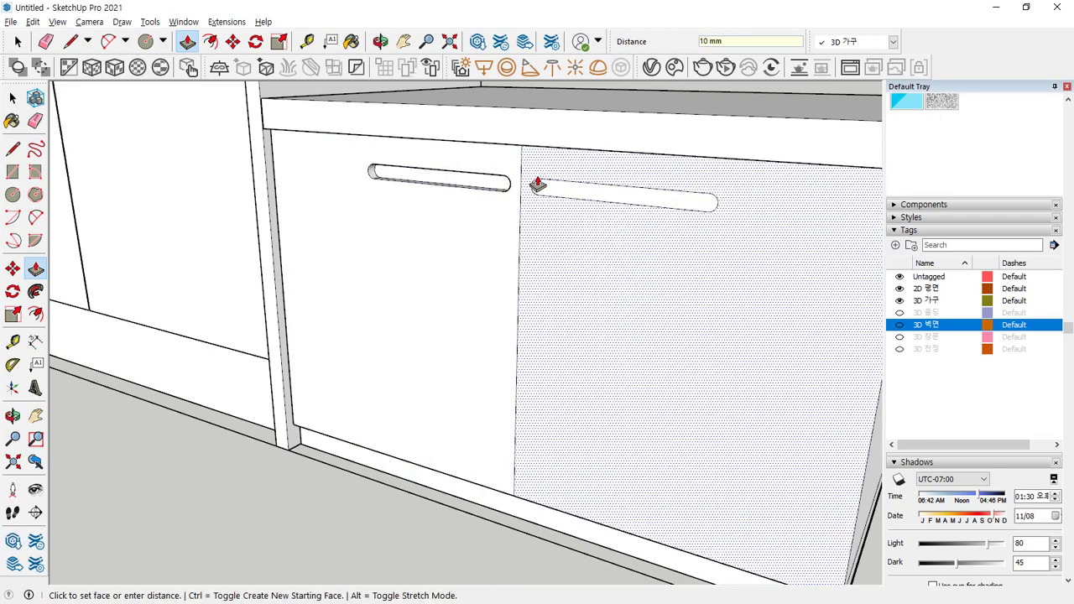
pyautogui.click(594, 197)
pyautogui.press('Return')
# Step: Copy the line between the two doors 1 mm to one side, and copy that line 2 mm back across the original
pyautogui.moveTo(601, 196); pyautogui.dragTo(504, 290, button='middle')
pyautogui.click(501, 285)
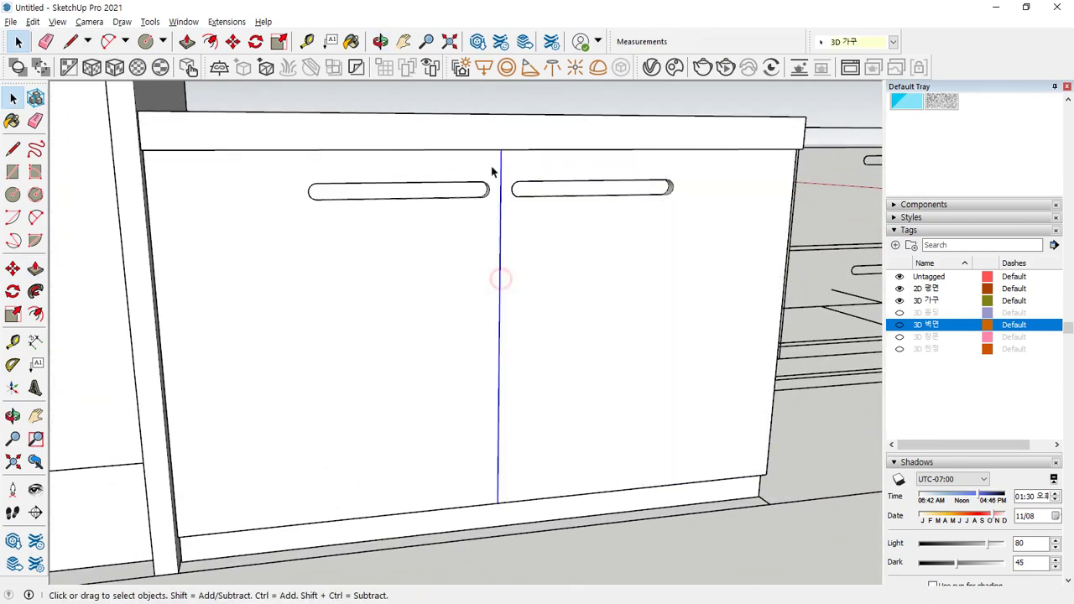
pyautogui.scroll(6, 504, 164)
pyautogui.scroll(4, 499, 164)
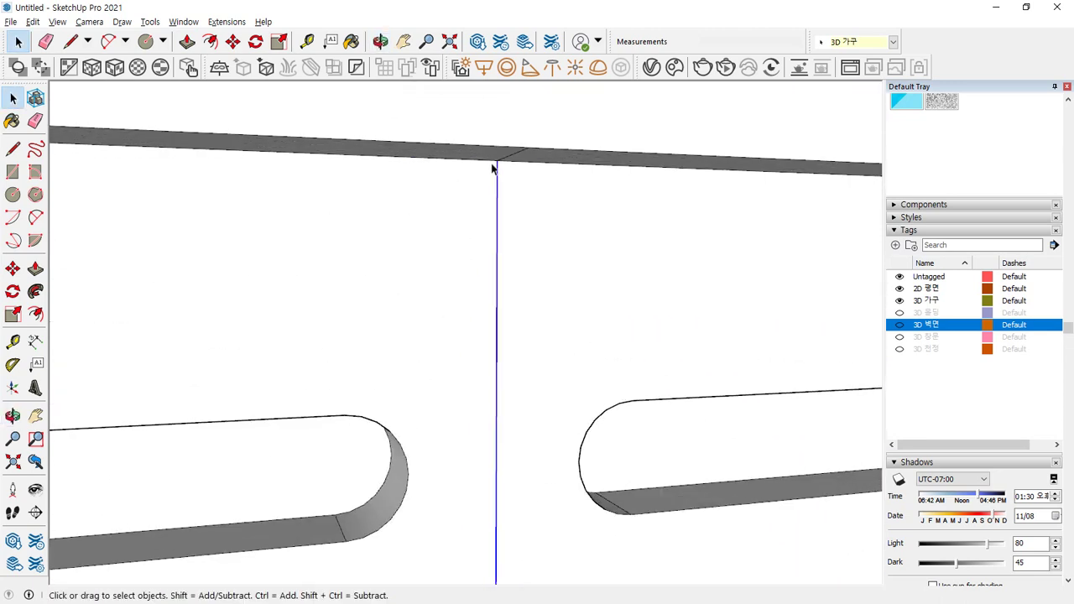
pyautogui.press('m')
pyautogui.click(501, 231)
pyautogui.press('ctrl')
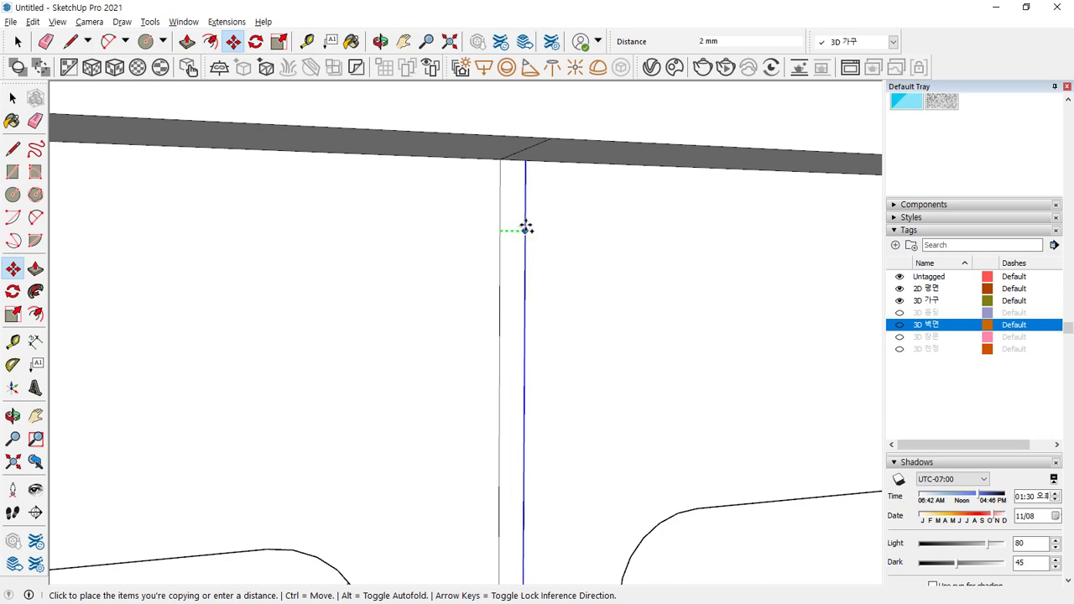
pyautogui.press('Escape')
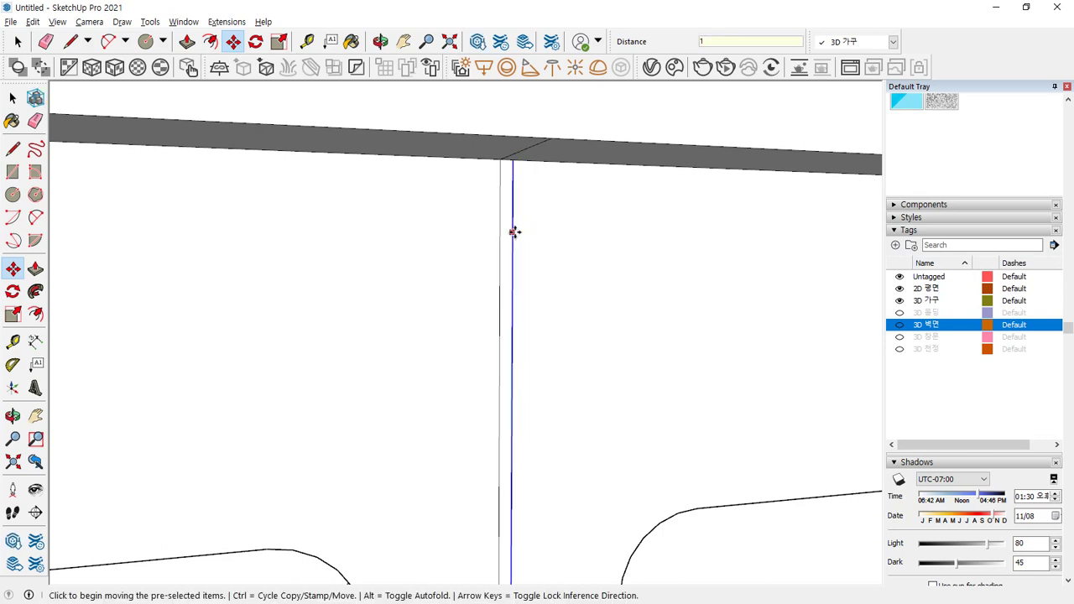
pyautogui.click(515, 231)
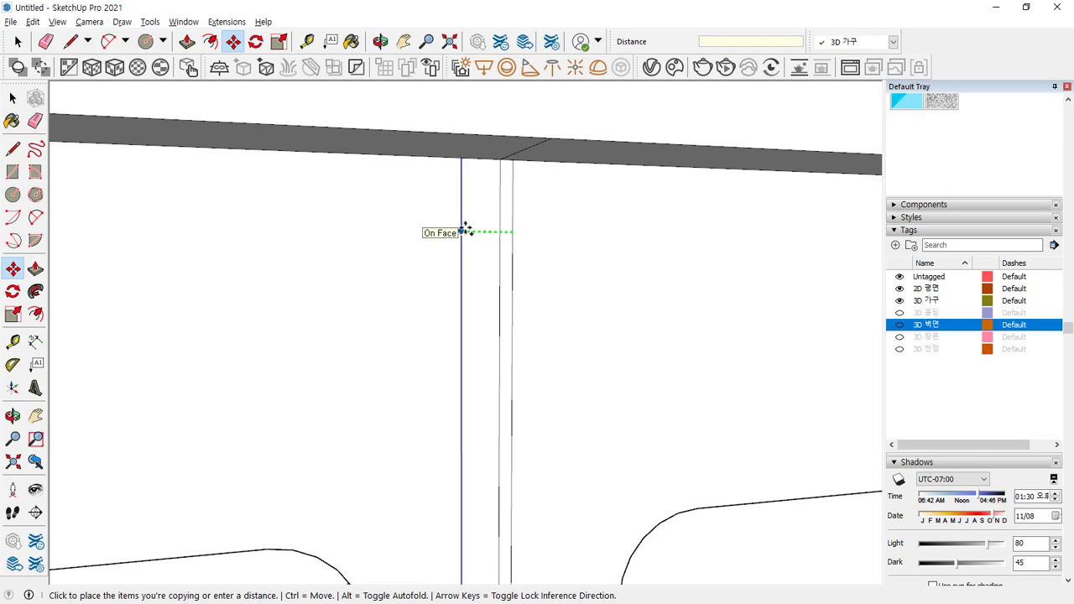
pyautogui.write('2')
pyautogui.press('Return')
pyautogui.press('space')
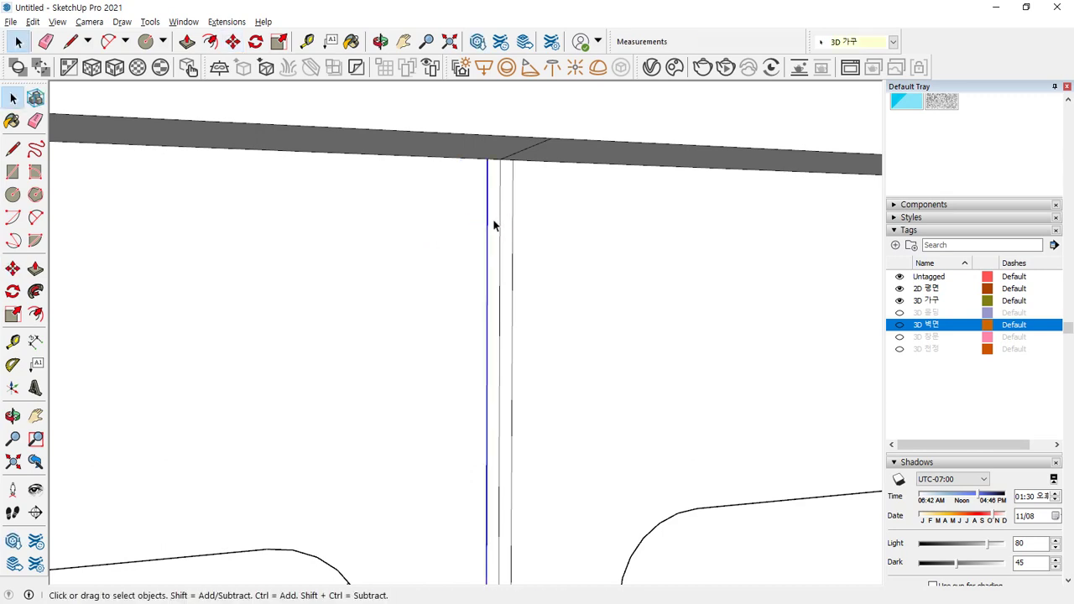
# Step: Erase the original dividing line between the copies and push the narrow gap strip in 10 mm
pyautogui.press('e')
pyautogui.click(501, 235)
pyautogui.press('p')
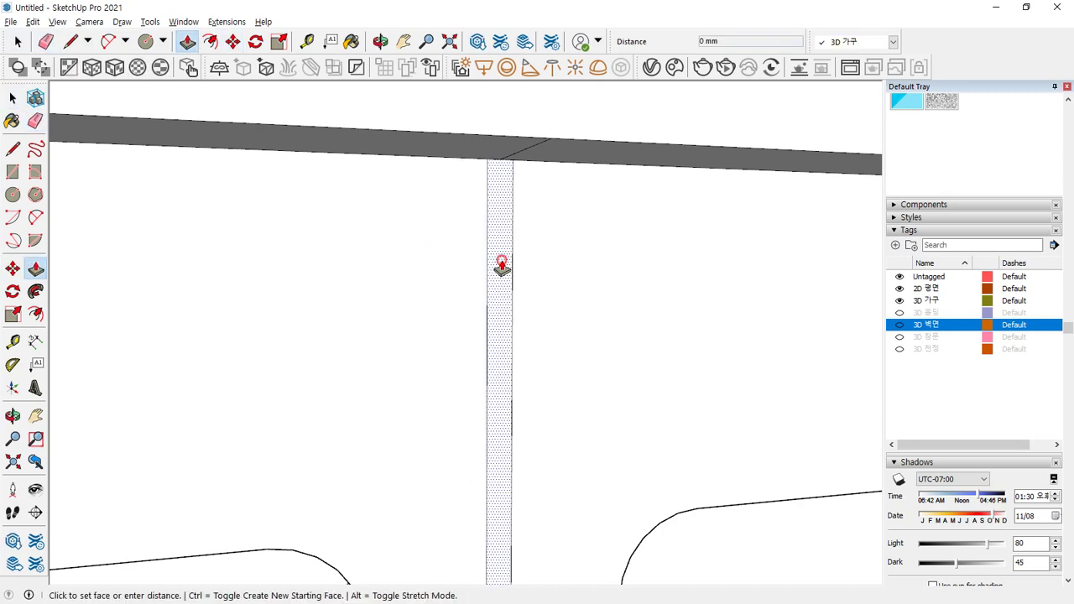
pyautogui.click(492, 220)
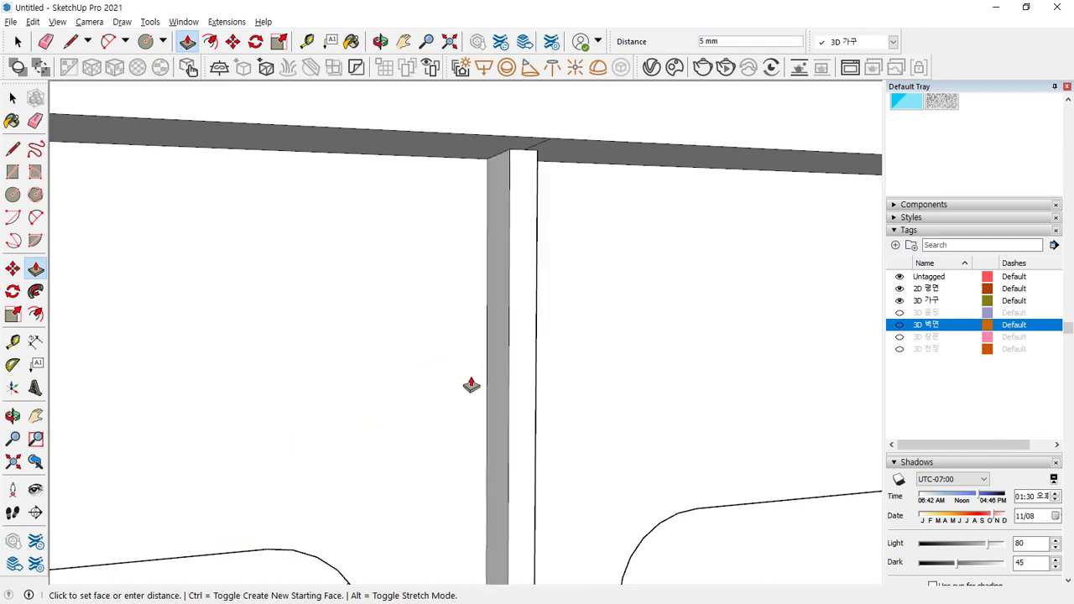
pyautogui.click(471, 384)
# Step: Make a group from all the geometry of the finished two-door end section
pyautogui.moveTo(326, 176); pyautogui.dragTo(436, 339, button='middle')
pyautogui.scroll(-6, 438, 353)
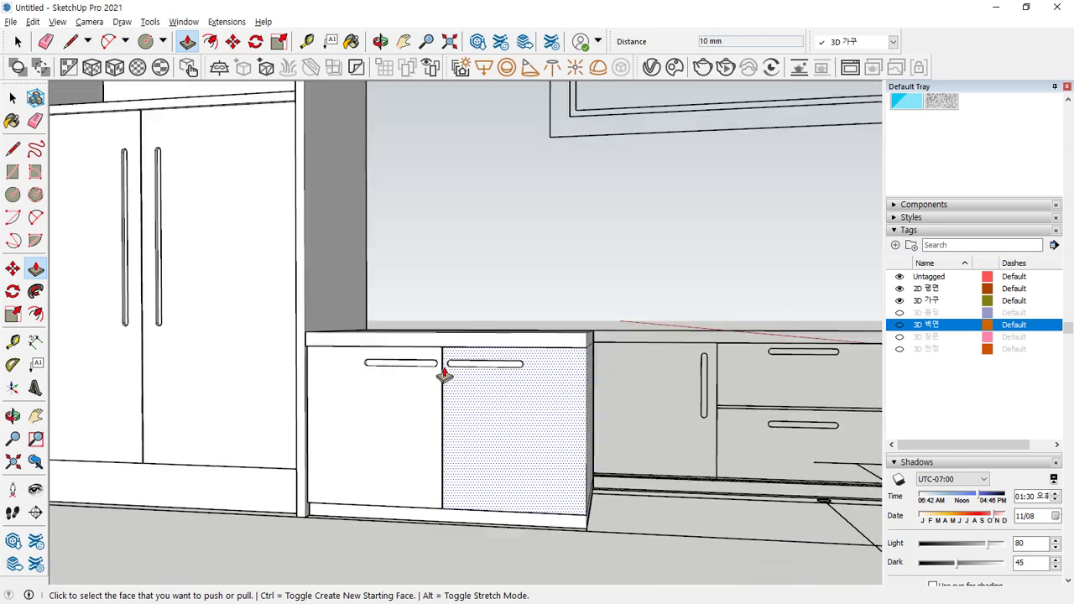
pyautogui.press('space')
pyautogui.moveTo(481, 405); pyautogui.dragTo(492, 372, button='middle')
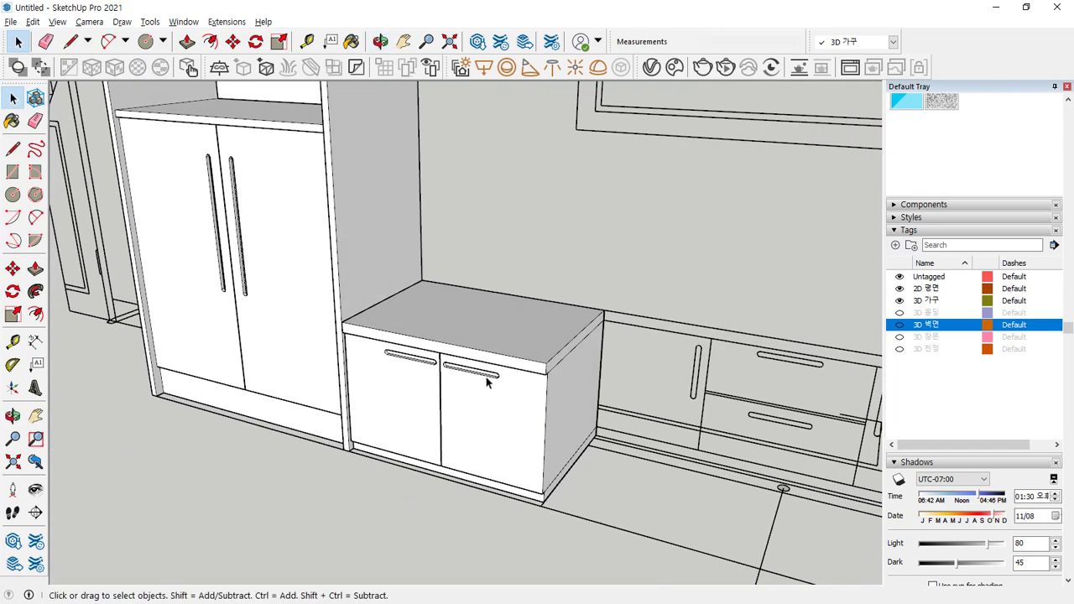
pyautogui.click(477, 336)
pyautogui.doubleClick(476, 336)
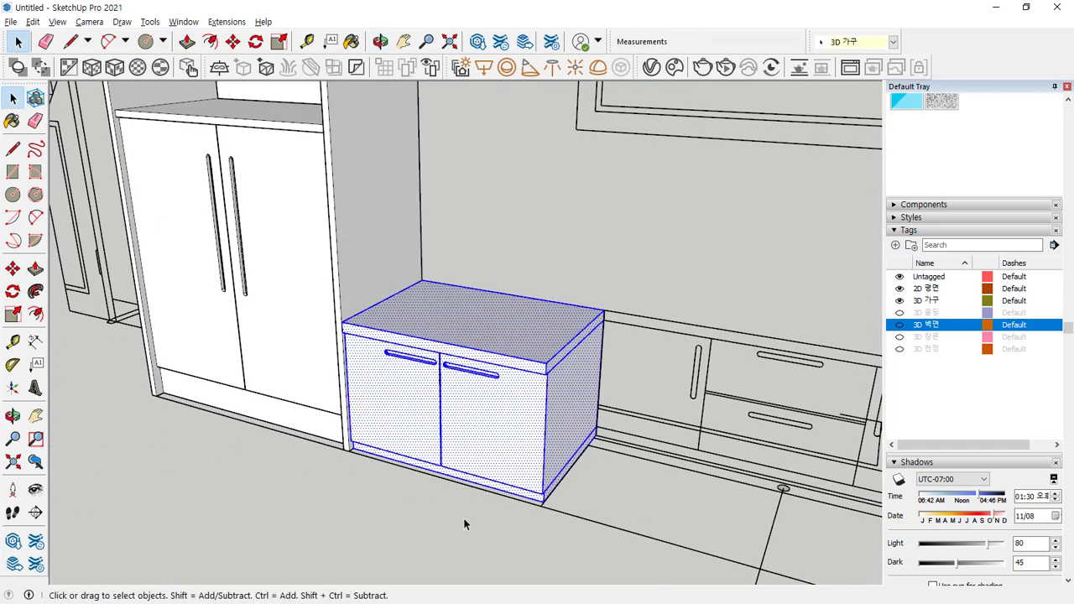
pyautogui.rightClick(507, 317)
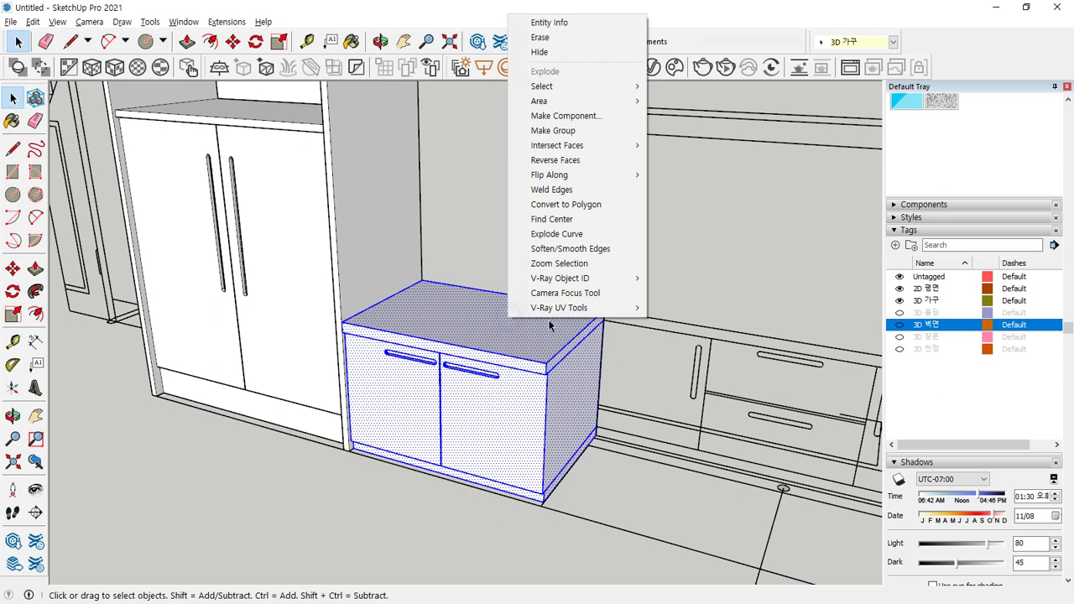
pyautogui.click(579, 131)
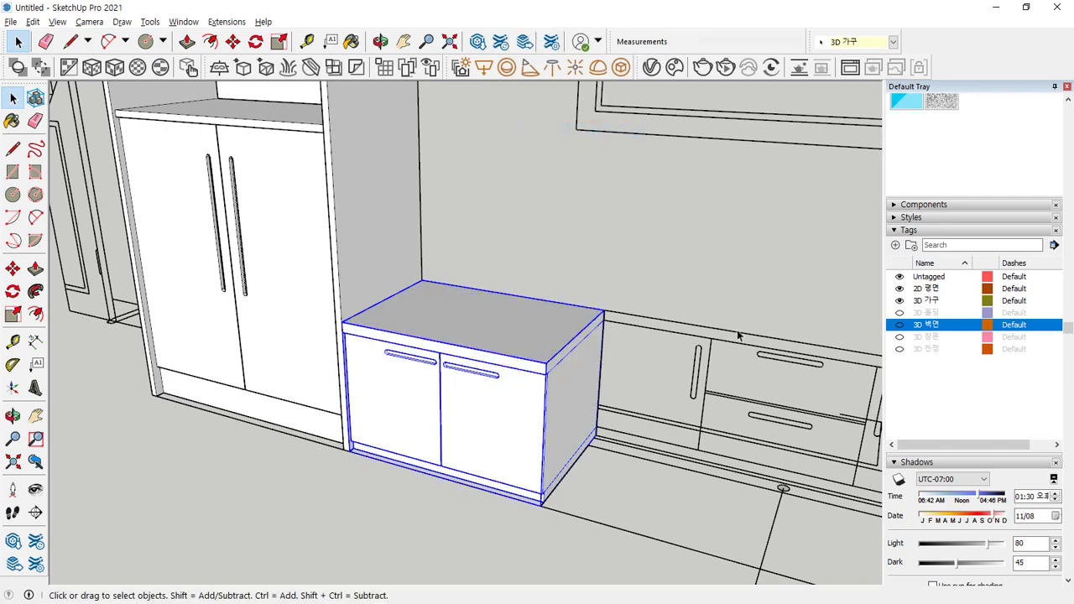
pyautogui.click(189, 447)
# Step: Draw a 1000 × 400 mm rectangle over the neighbouring low cabinet section's elevation, starting beside the grouped end section
pyautogui.moveTo(189, 448); pyautogui.dragTo(521, 378, button='middle')
pyautogui.keyDown('shift'); pyautogui.moveTo(520, 378); pyautogui.dragTo(156, 333, button='middle'); pyautogui.keyUp('shift')
pyautogui.scroll(3, 235, 335)
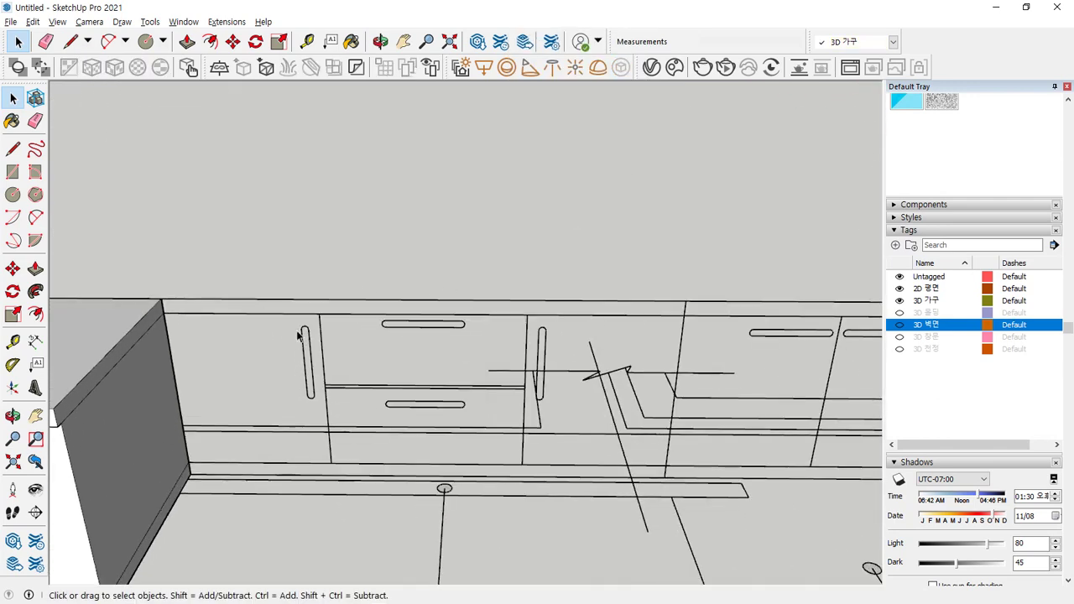
pyautogui.keyDown('shift'); pyautogui.moveTo(295, 334); pyautogui.dragTo(197, 303, button='middle'); pyautogui.keyUp('shift')
pyautogui.scroll(5, 186, 289)
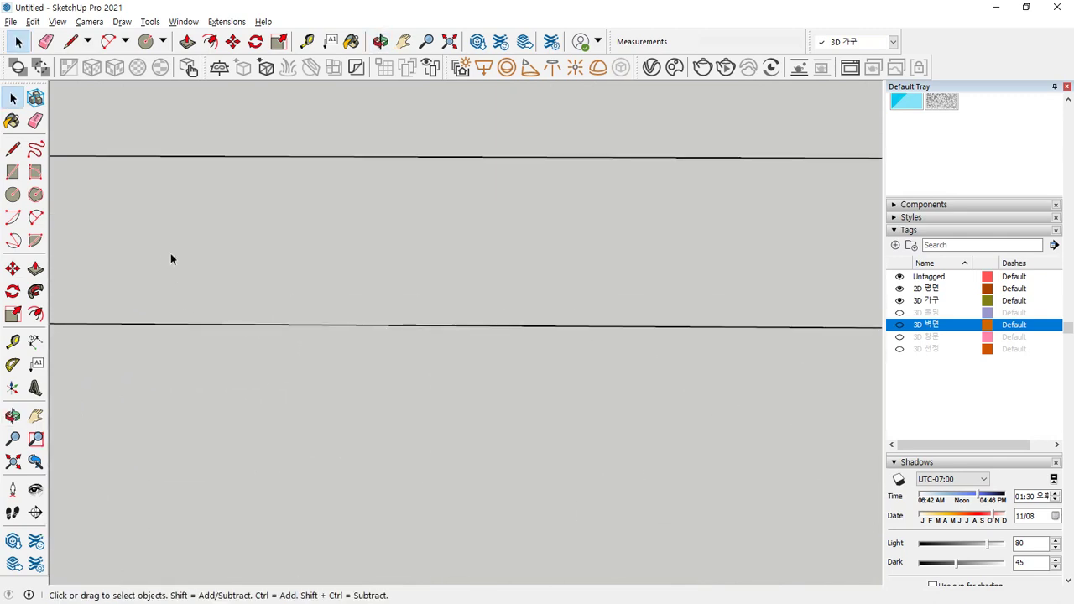
pyautogui.keyDown('shift'); pyautogui.moveTo(171, 257); pyautogui.dragTo(472, 261, button='middle'); pyautogui.keyUp('shift')
pyautogui.press('r')
pyautogui.scroll(2, 247, 180)
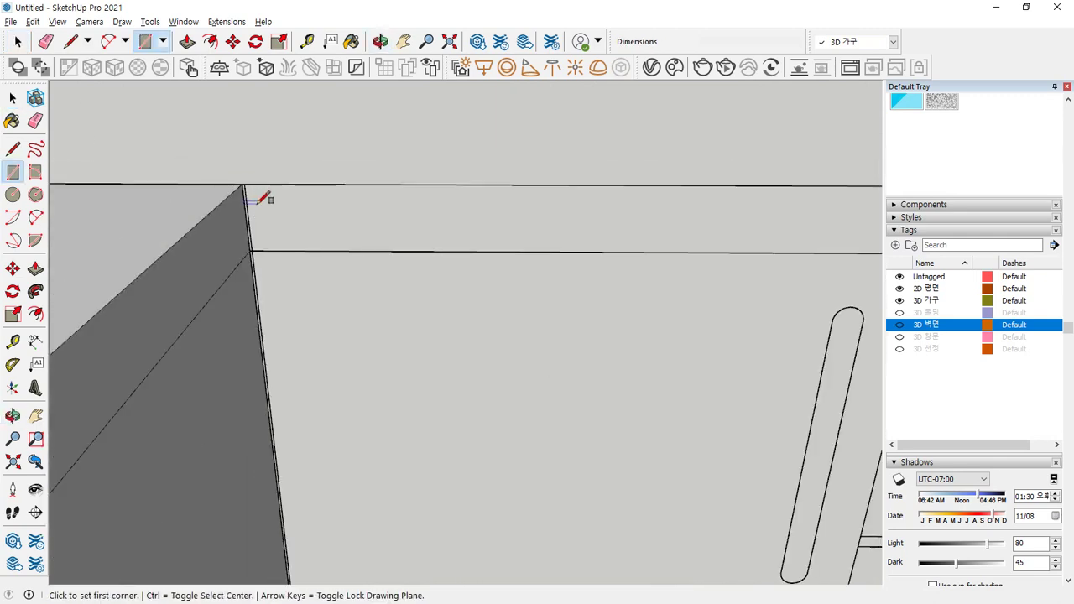
pyautogui.scroll(3, 243, 183)
pyautogui.scroll(-2, 235, 182)
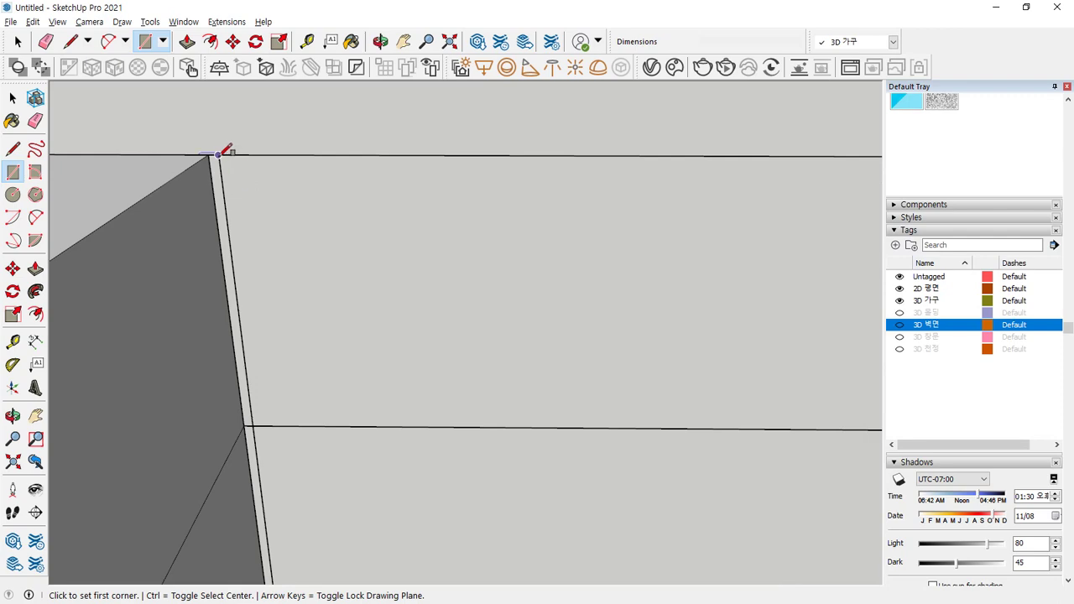
pyautogui.scroll(-5, 384, 328)
pyautogui.moveTo(415, 353); pyautogui.dragTo(621, 267, button='middle')
pyautogui.scroll(5, 549, 311)
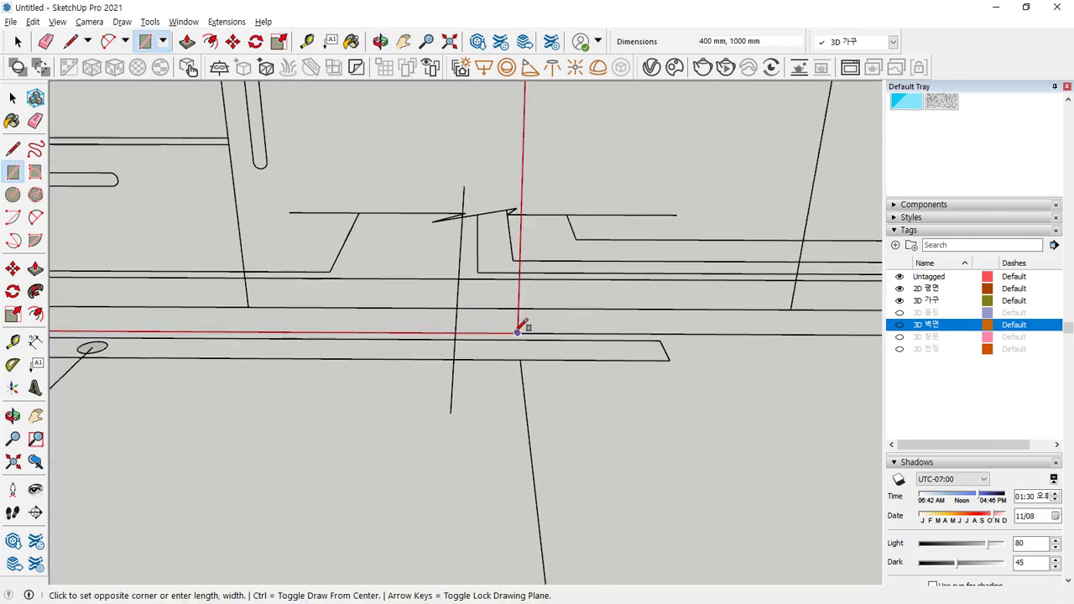
pyautogui.click(521, 329)
pyautogui.scroll(-3, 396, 260)
pyautogui.moveTo(396, 260); pyautogui.dragTo(509, 280, button='middle')
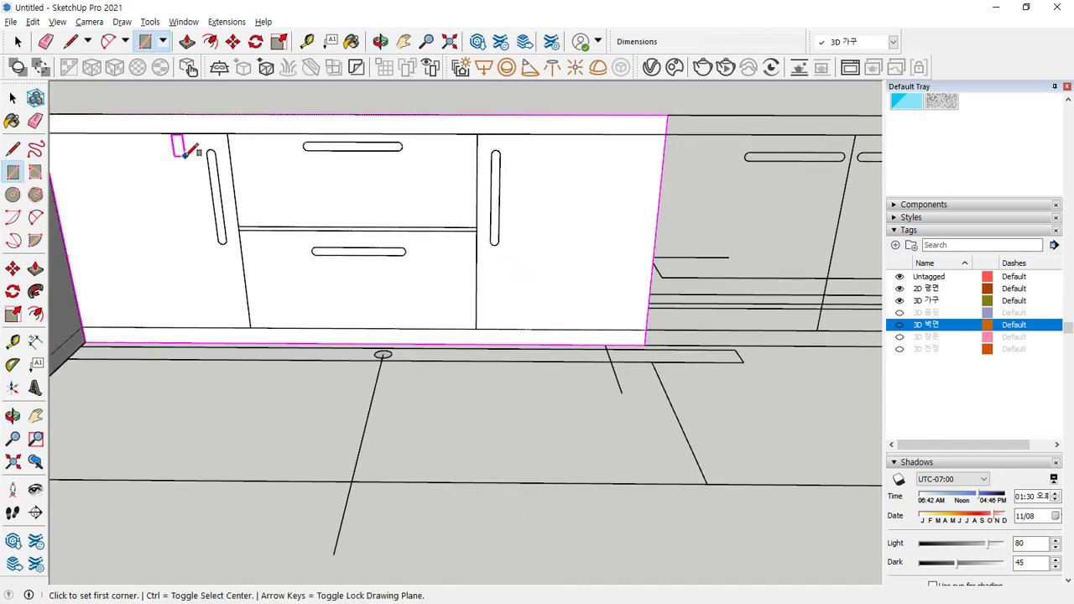
# Step: Draw a 340 × 300 mm rectangle over the door front next to the grouped end section
pyautogui.scroll(2, 180, 151)
pyautogui.scroll(8, 120, 317)
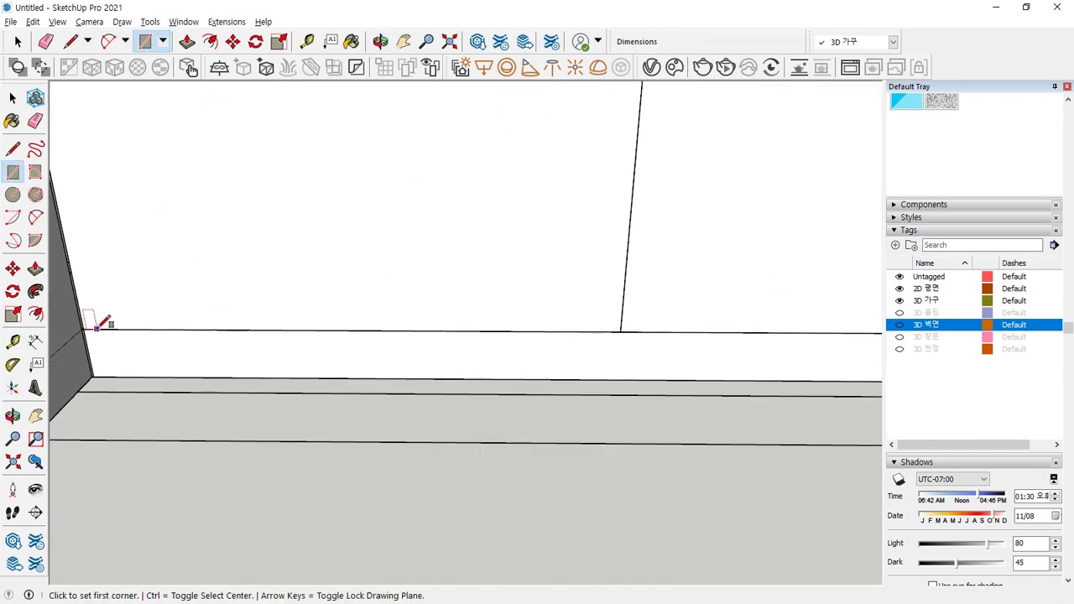
pyautogui.click(83, 328)
pyautogui.scroll(-6, 269, 302)
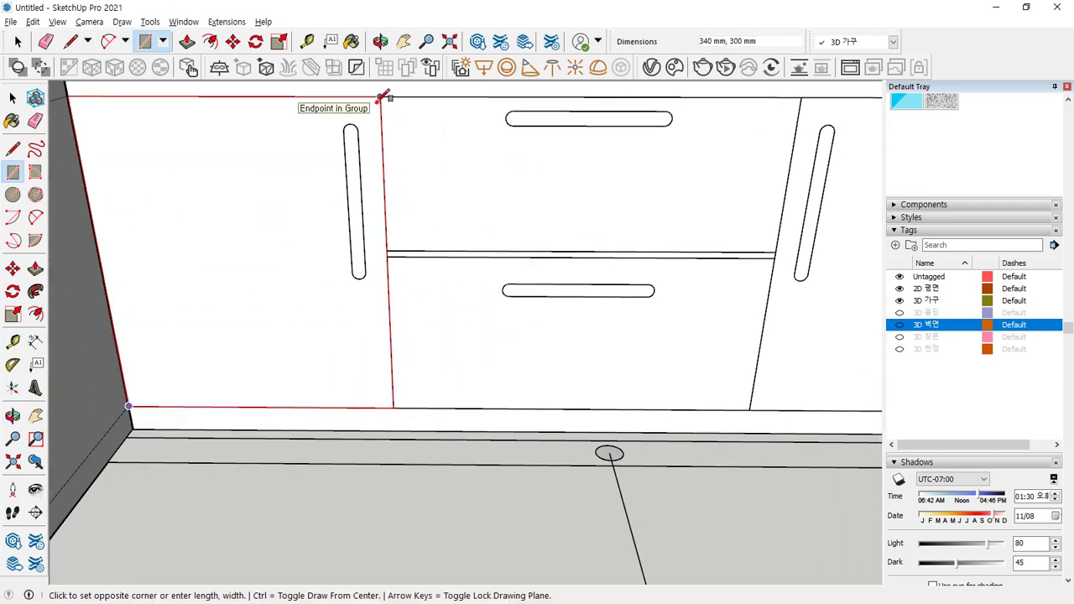
pyautogui.click(382, 97)
# Step: Draw rectangles over the upper and lower drawer fronts, the lower one about 400 × 179 mm
pyautogui.click(382, 99)
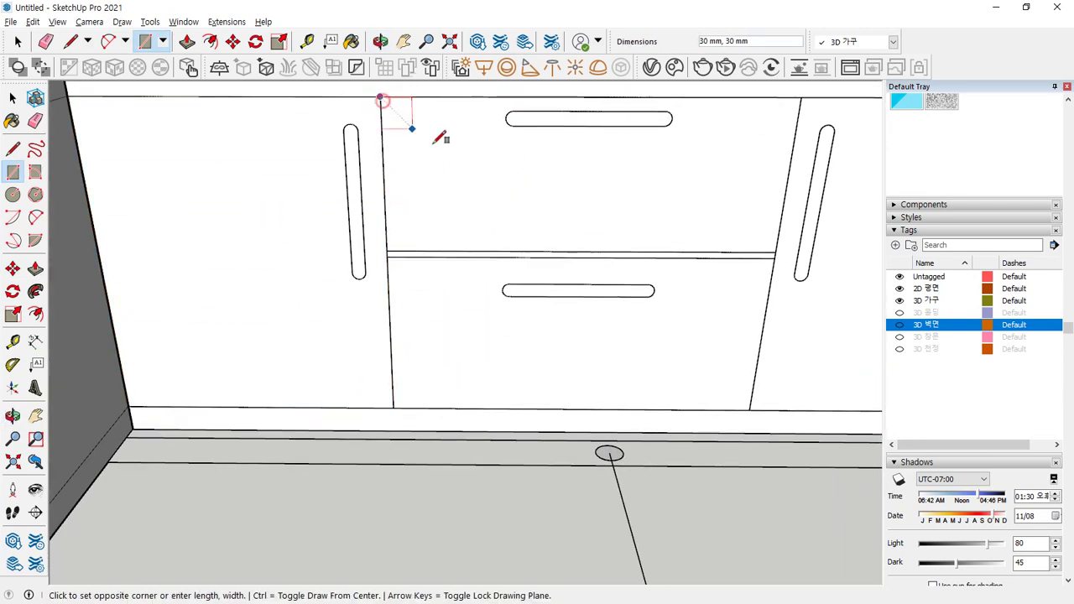
pyautogui.click(776, 251)
pyautogui.click(776, 251)
pyautogui.click(396, 409)
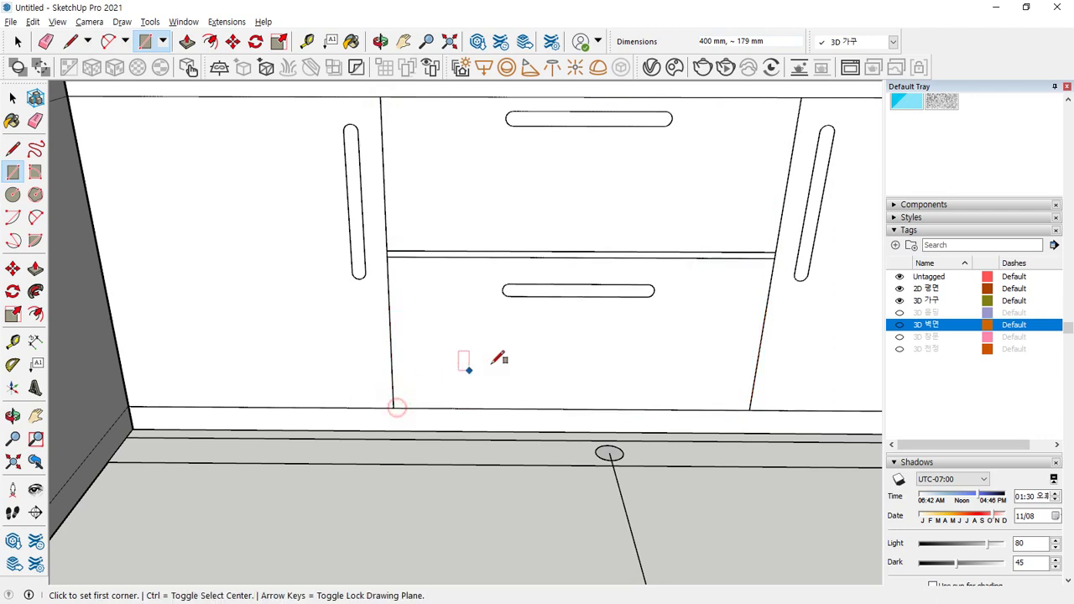
# Step: Draw a rectangle over the section's other door front, on the far side of the drawers
pyautogui.moveTo(497, 361); pyautogui.dragTo(340, 419, button='middle')
pyautogui.click(349, 423)
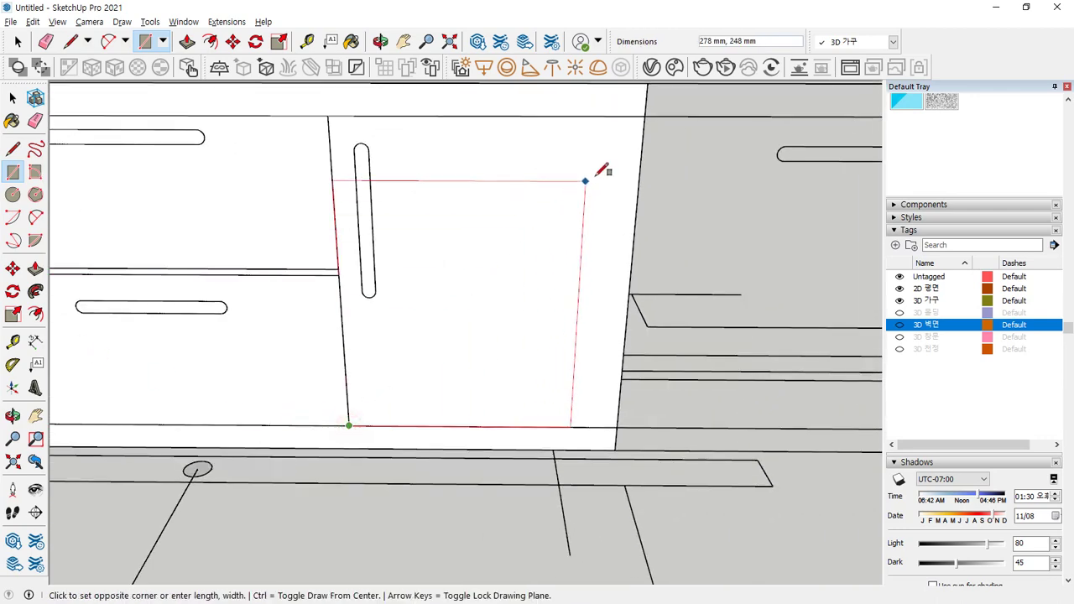
pyautogui.click(645, 114)
# Step: Draw a rectangle over the straight part of the vertical handle on the door beside the grouped end section
pyautogui.scroll(-3, 409, 227)
pyautogui.moveTo(409, 227); pyautogui.dragTo(600, 231, button='middle')
pyautogui.scroll(4, 258, 175)
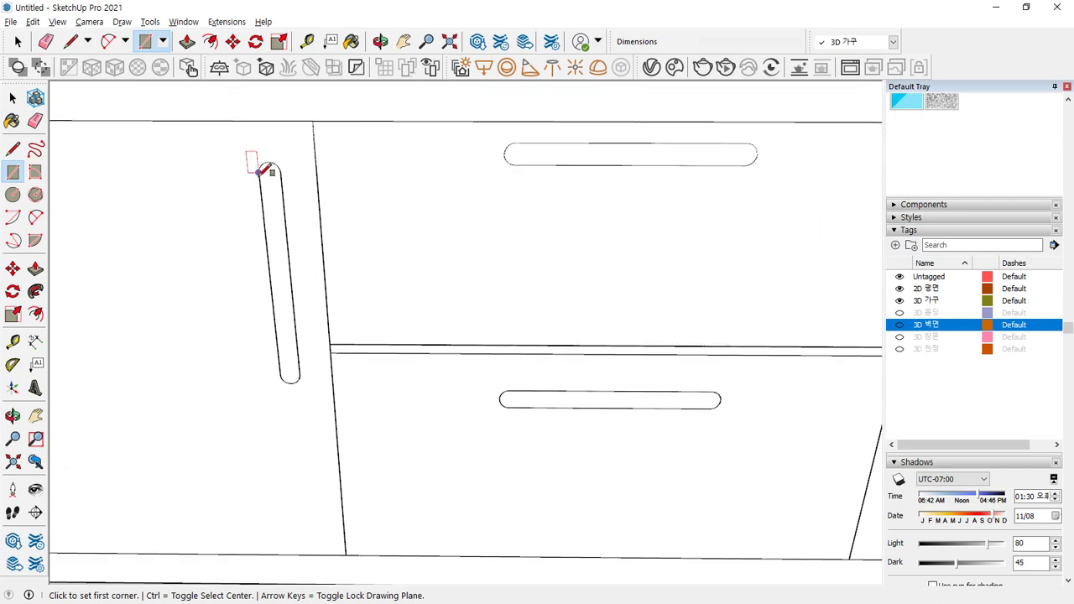
pyautogui.click(259, 174)
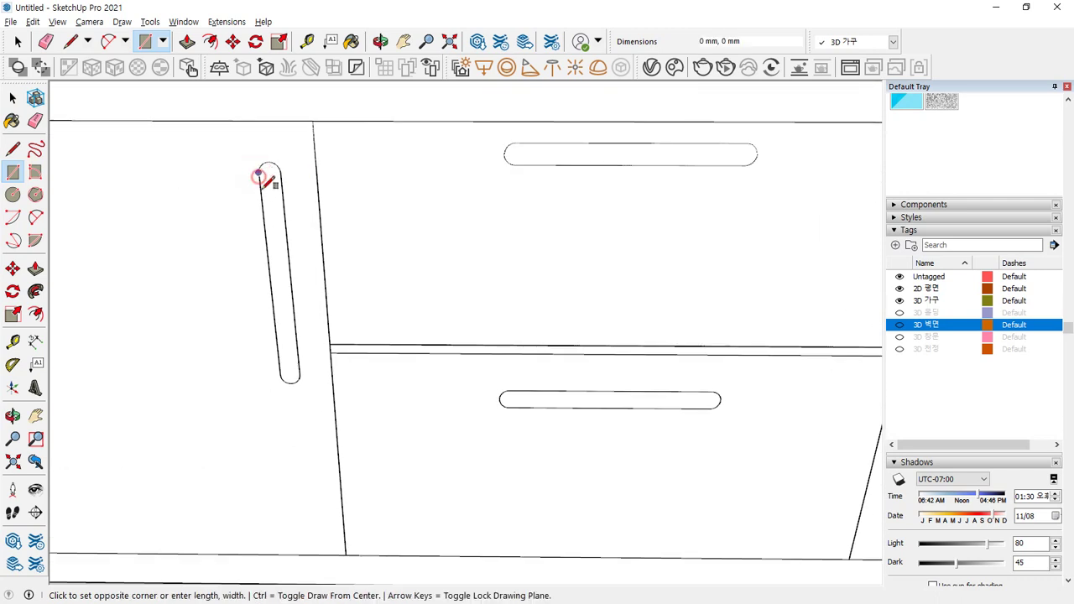
pyautogui.click(301, 372)
# Step: Draw circles of about 7 mm radius over both rounded ends of that door handle, centred on the rectangle's short edges
pyautogui.scroll(4, 276, 163)
pyautogui.press('c')
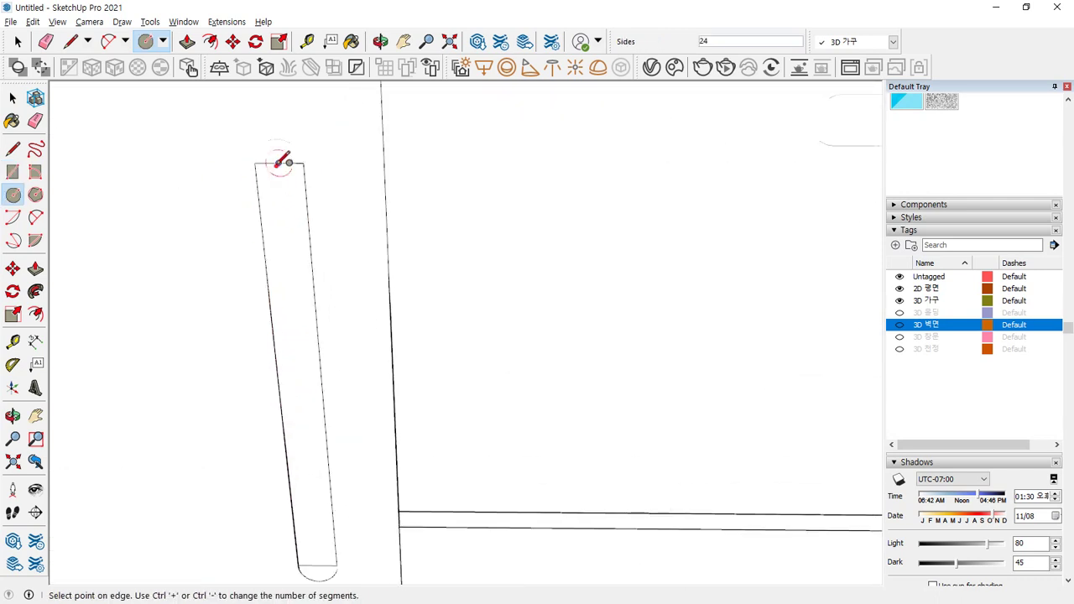
pyautogui.moveTo(301, 361); pyautogui.dragTo(315, 280, button='middle')
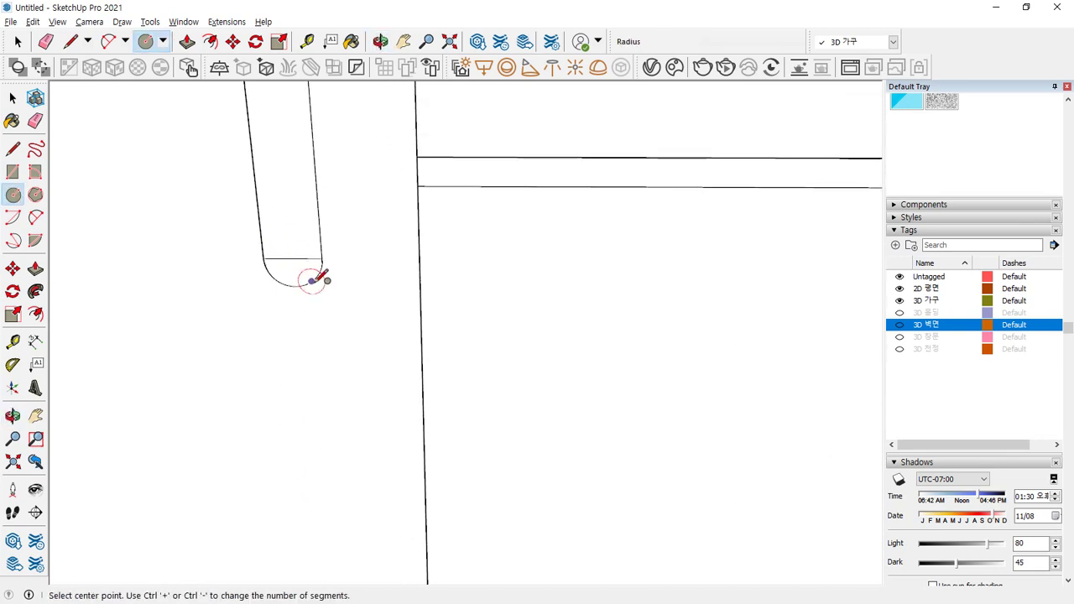
pyautogui.scroll(2, 298, 255)
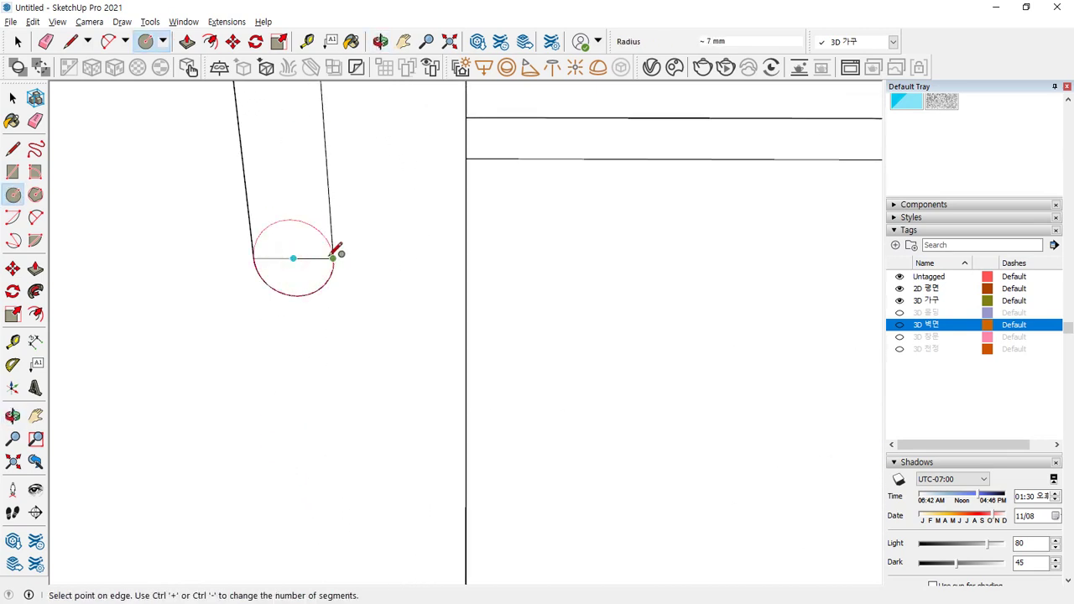
pyautogui.scroll(-6, 313, 282)
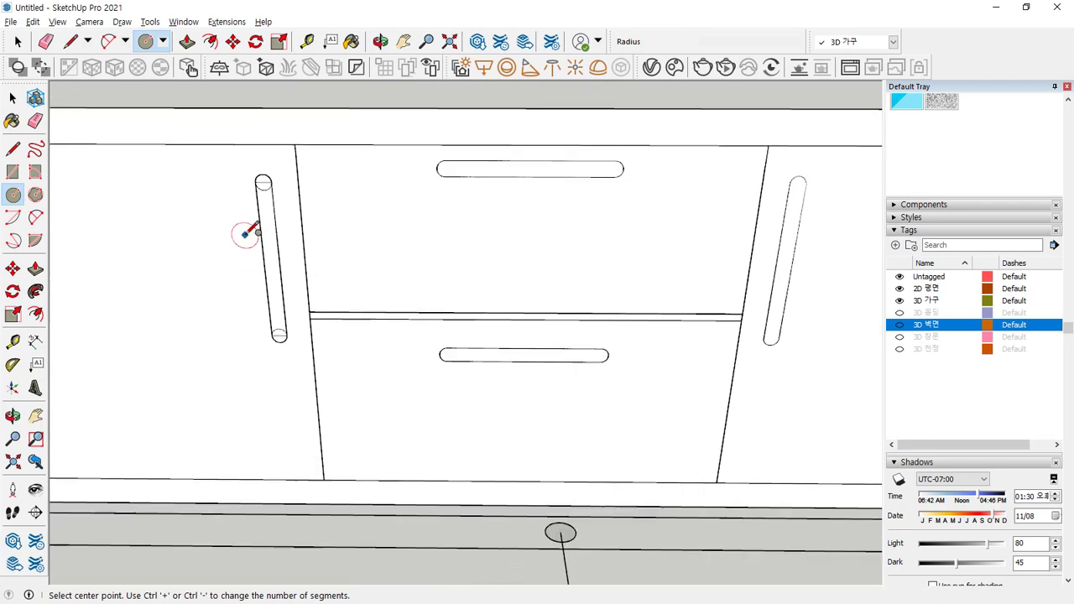
# Step: Erase the inner arcs and dividing lines so the door handle is a single rounded face
pyautogui.scroll(4, 274, 185)
pyautogui.press('e')
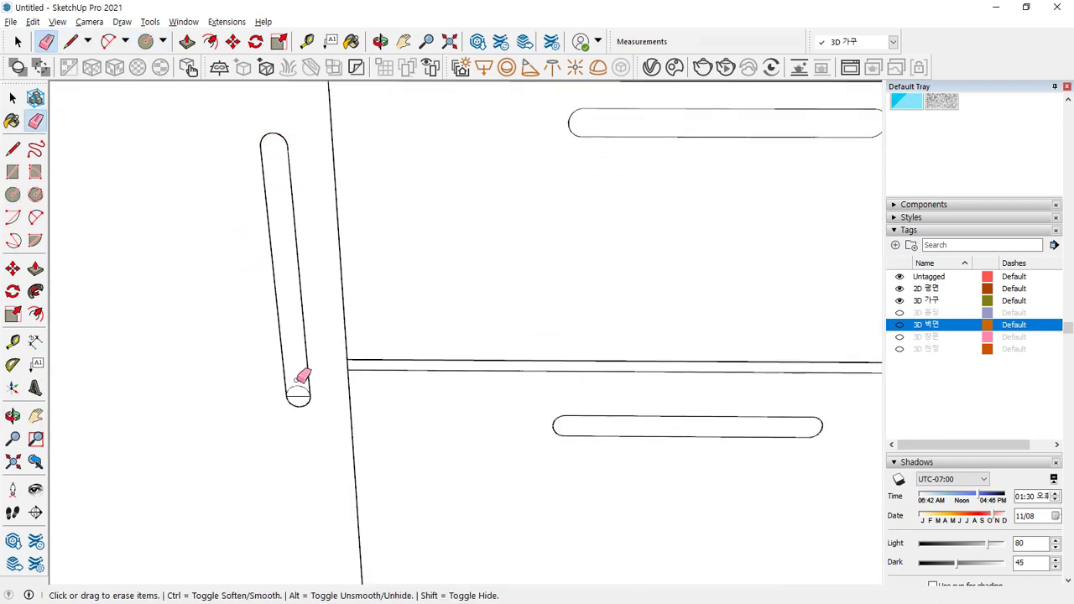
pyautogui.press('space')
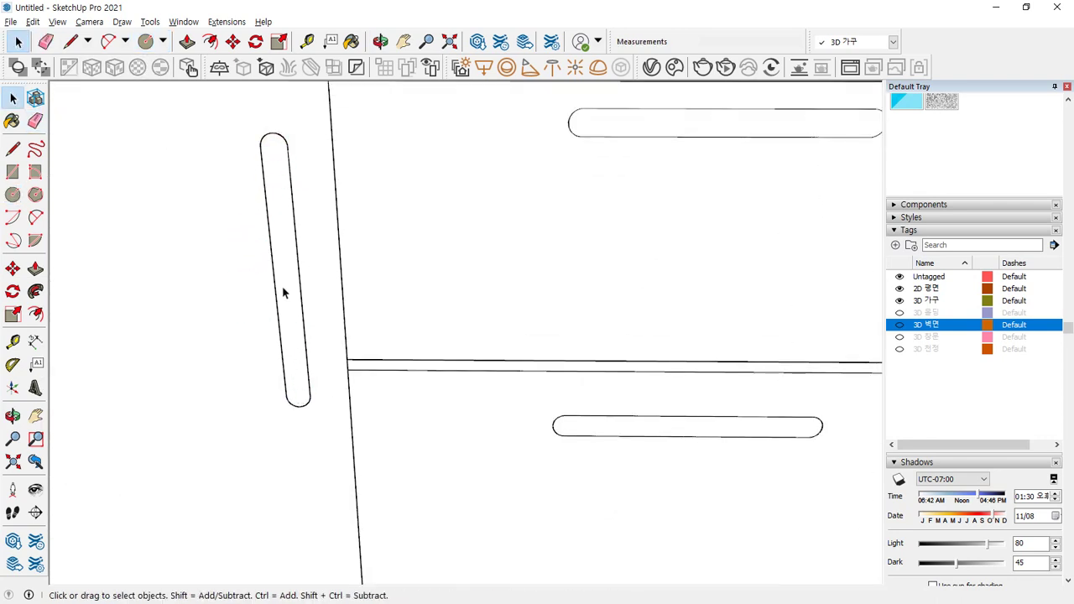
# Step: Copy the finished handle face horizontally onto the matching handle outline of the section's other door
pyautogui.click(289, 342)
pyautogui.press('m')
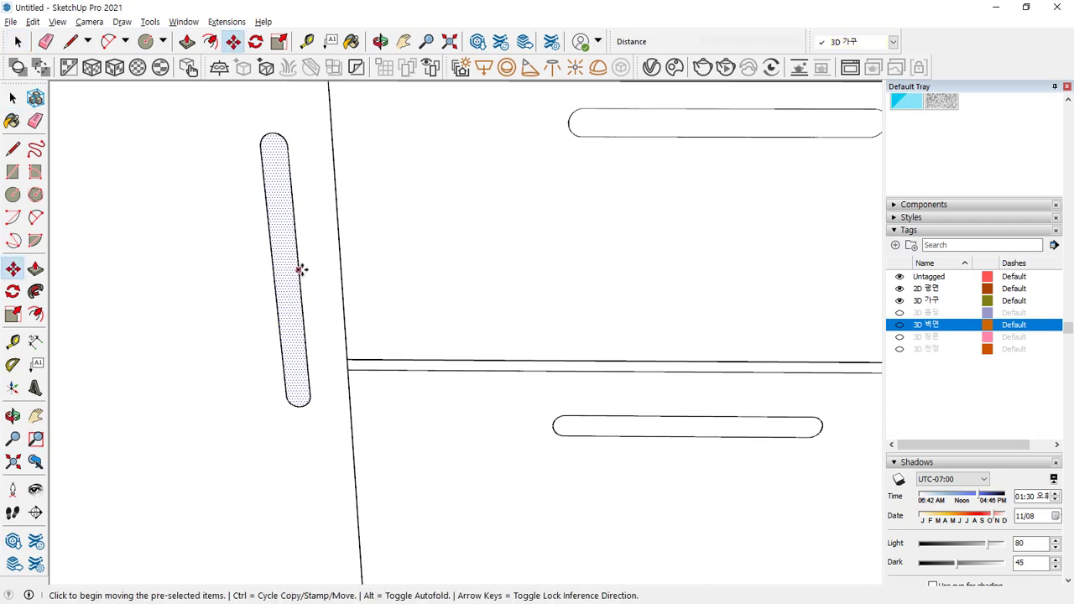
pyautogui.click(300, 283)
pyautogui.press('ctrl')
pyautogui.scroll(-2, 585, 274)
pyautogui.scroll(-1, 601, 272)
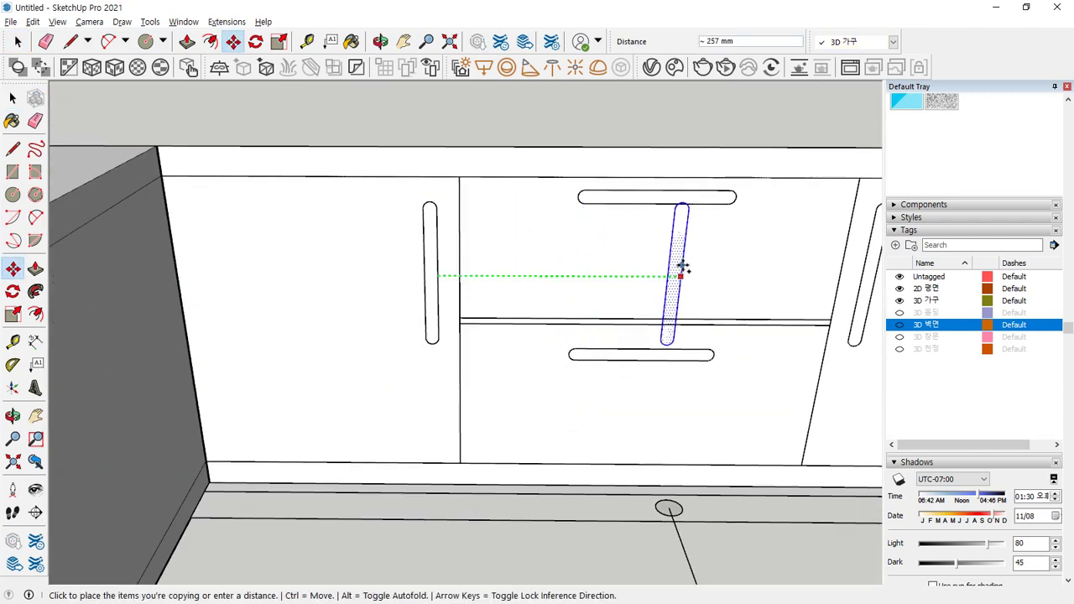
pyautogui.keyDown('shift'); pyautogui.moveTo(726, 268); pyautogui.dragTo(391, 268, button='middle'); pyautogui.keyUp('shift')
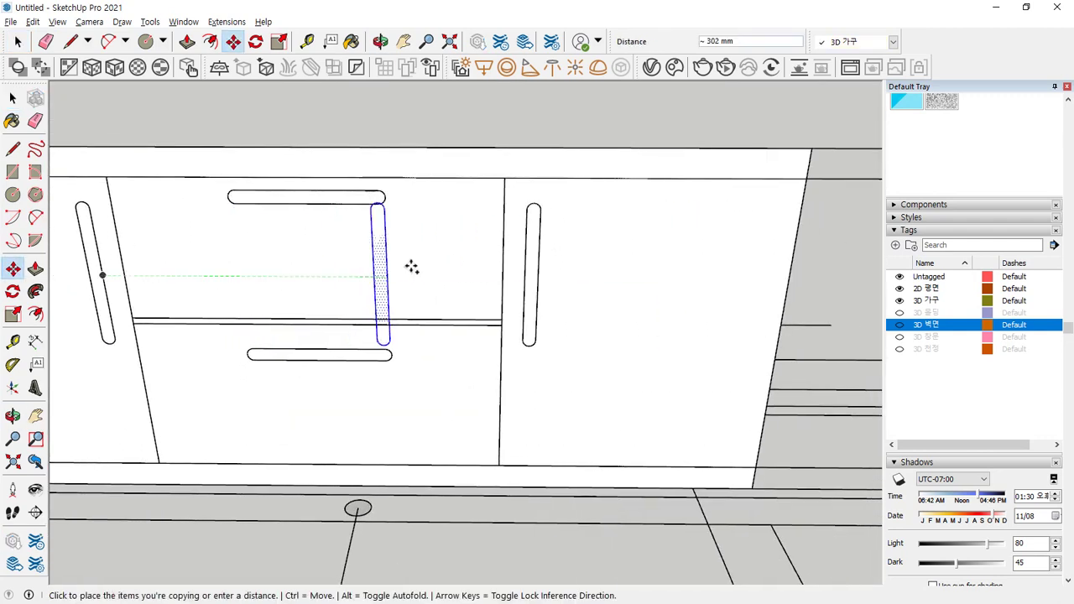
pyautogui.click(537, 280)
# Step: Draw a rectangle over the straight part of the upper drawer's horizontal handle
pyautogui.scroll(2, 278, 201)
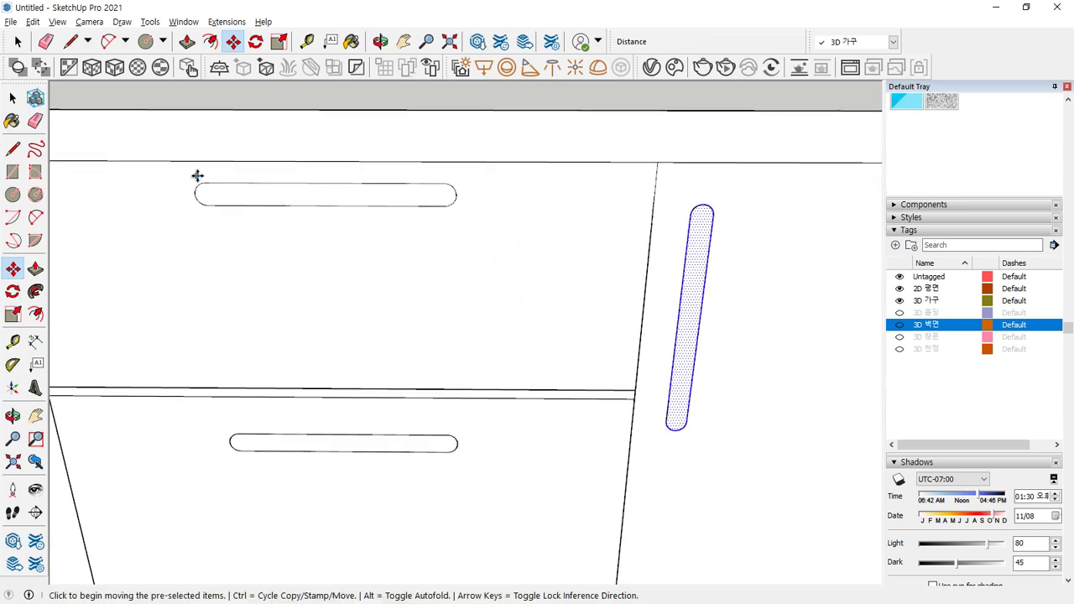
pyautogui.scroll(1, 201, 181)
pyautogui.press('r')
pyautogui.click(205, 184)
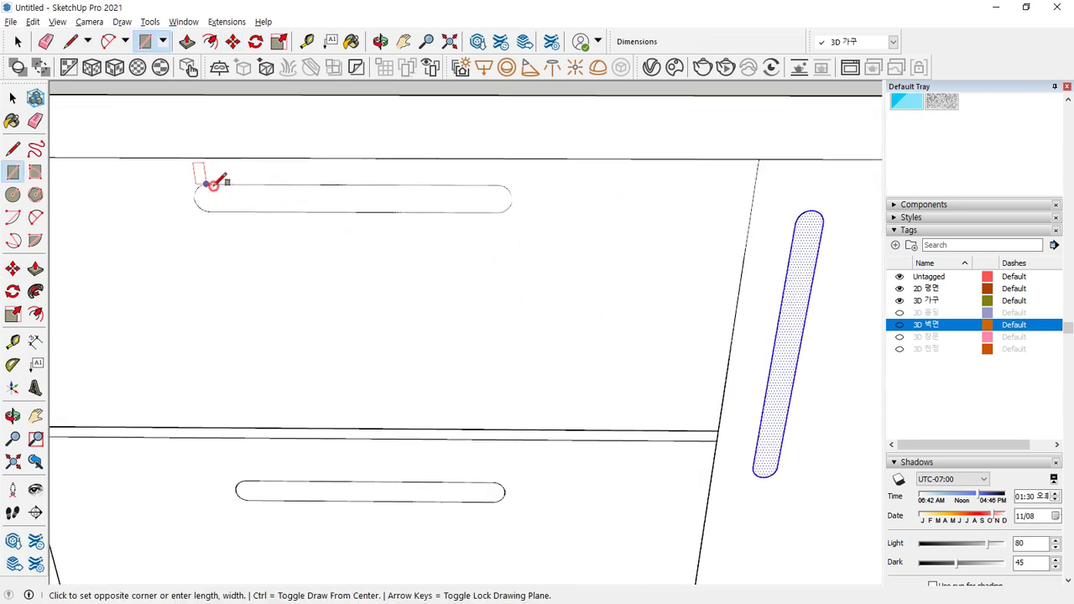
pyautogui.click(501, 210)
# Step: Draw circles of about 7 mm radius over both rounded ends of the upper drawer's handle
pyautogui.scroll(1, 204, 196)
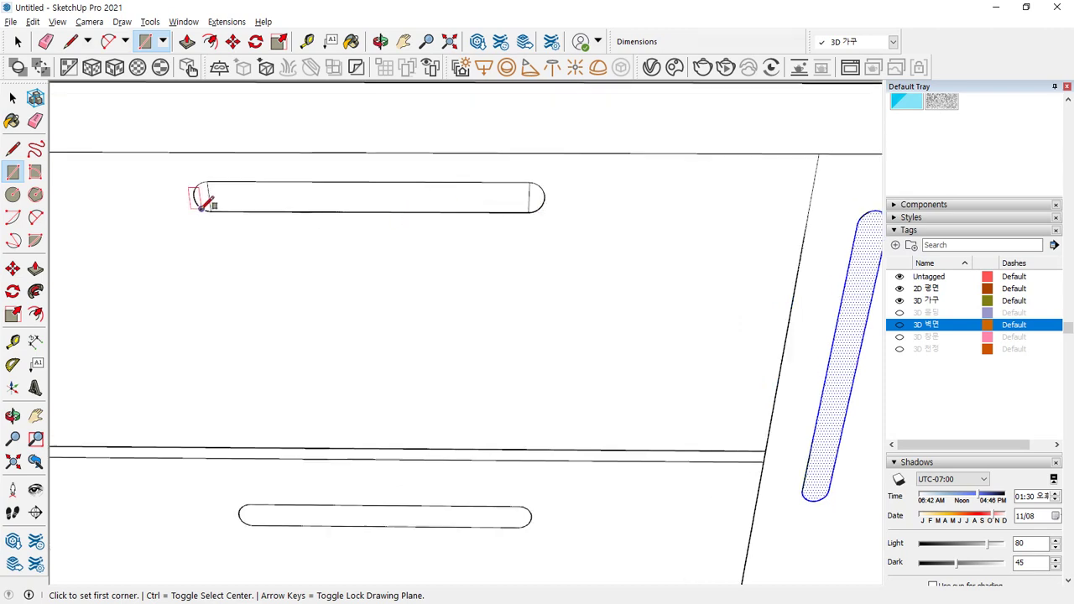
pyautogui.scroll(2, 227, 187)
pyautogui.press('c')
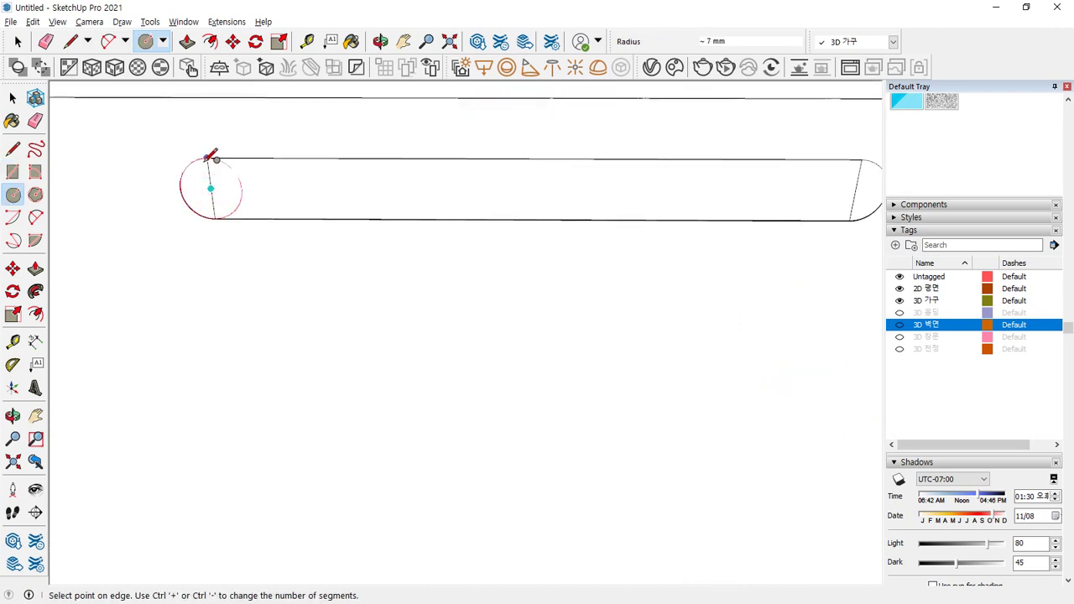
pyautogui.click(212, 157)
pyautogui.keyDown('shift'); pyautogui.moveTo(556, 192); pyautogui.dragTo(490, 192, button='middle'); pyautogui.keyUp('shift')
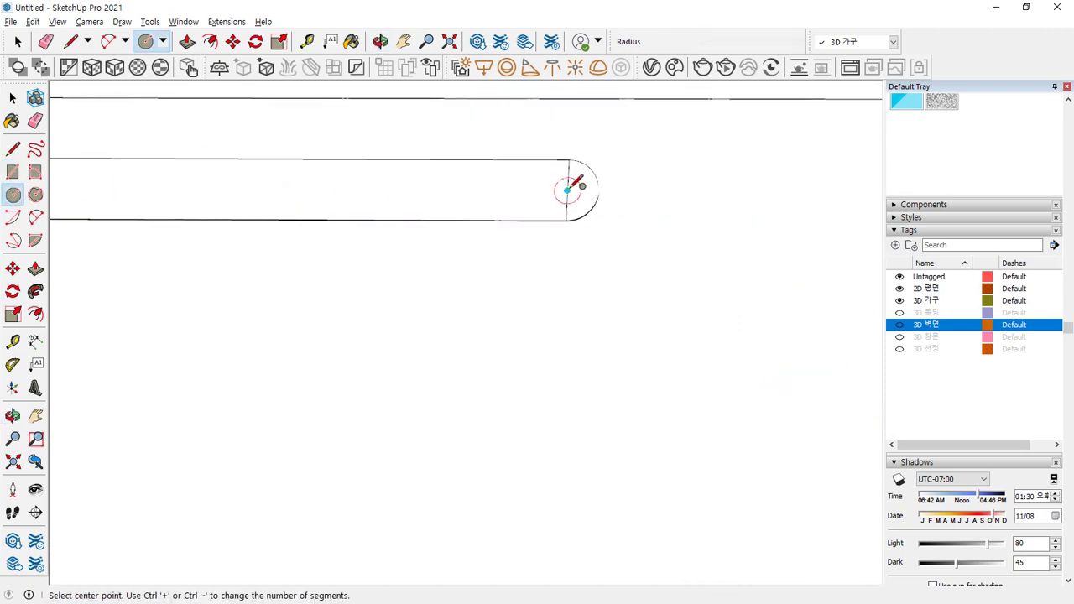
# Step: Erase the inner arcs and dividing lines at both ends of the upper drawer's handle
pyautogui.press('e')
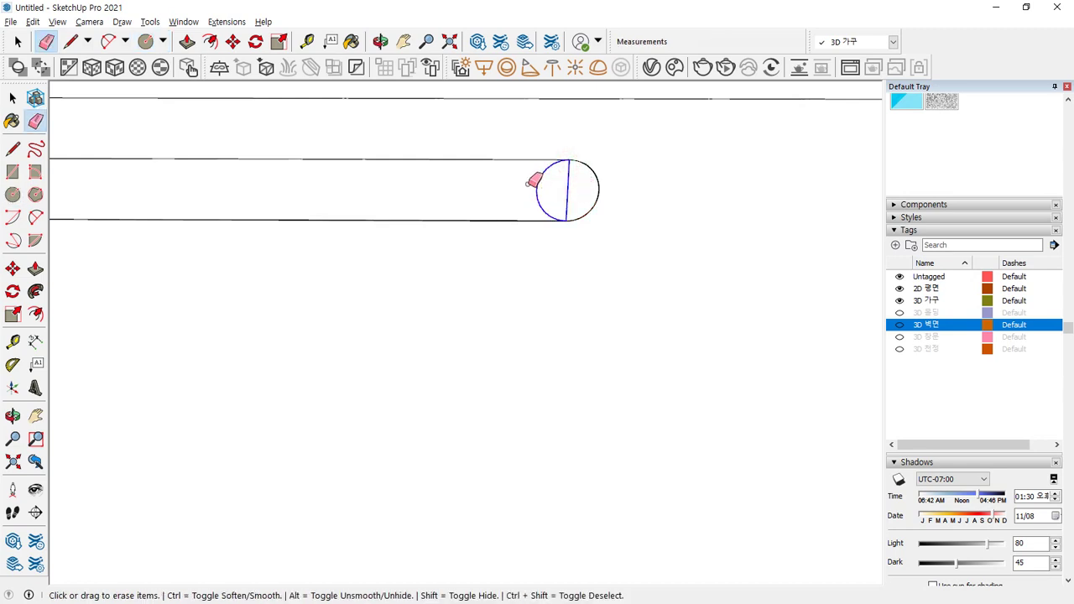
pyautogui.moveTo(528, 184); pyautogui.dragTo(525, 185)
pyautogui.scroll(-2, 432, 202)
pyautogui.keyDown('shift'); pyautogui.moveTo(201, 212); pyautogui.dragTo(293, 189, button='middle'); pyautogui.keyUp('shift')
pyautogui.scroll(1, 292, 190)
pyautogui.moveTo(286, 187); pyautogui.dragTo(250, 180)
# Step: Copy the upper drawer's handle face down onto the lower drawer's handle outline
pyautogui.press('space')
pyautogui.click(348, 184)
pyautogui.press('m')
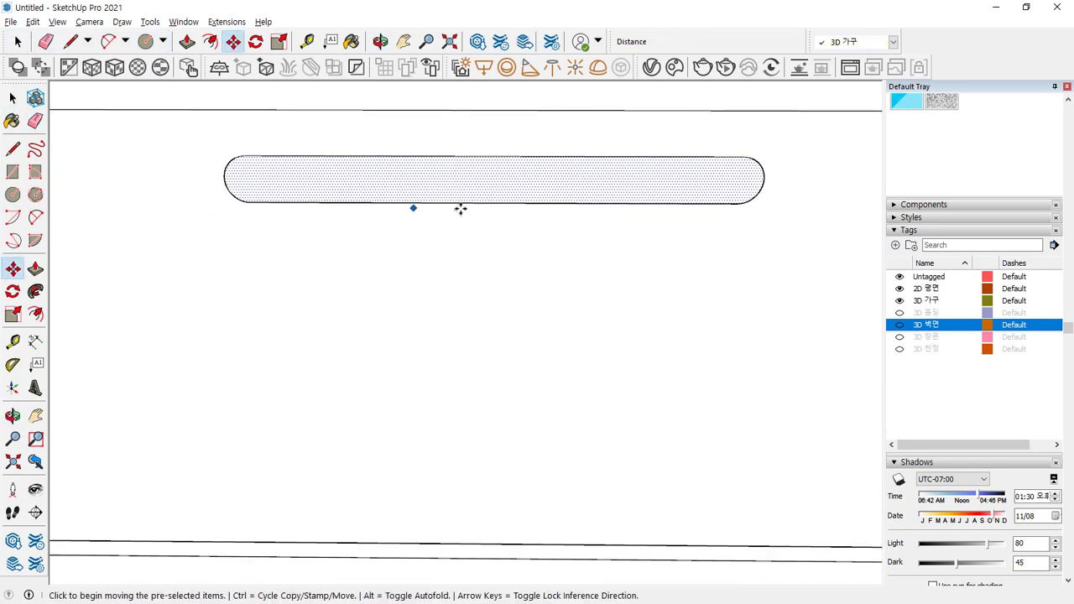
pyautogui.click(508, 156)
pyautogui.press('ctrl')
pyautogui.moveTo(504, 341); pyautogui.dragTo(443, 308, button='middle')
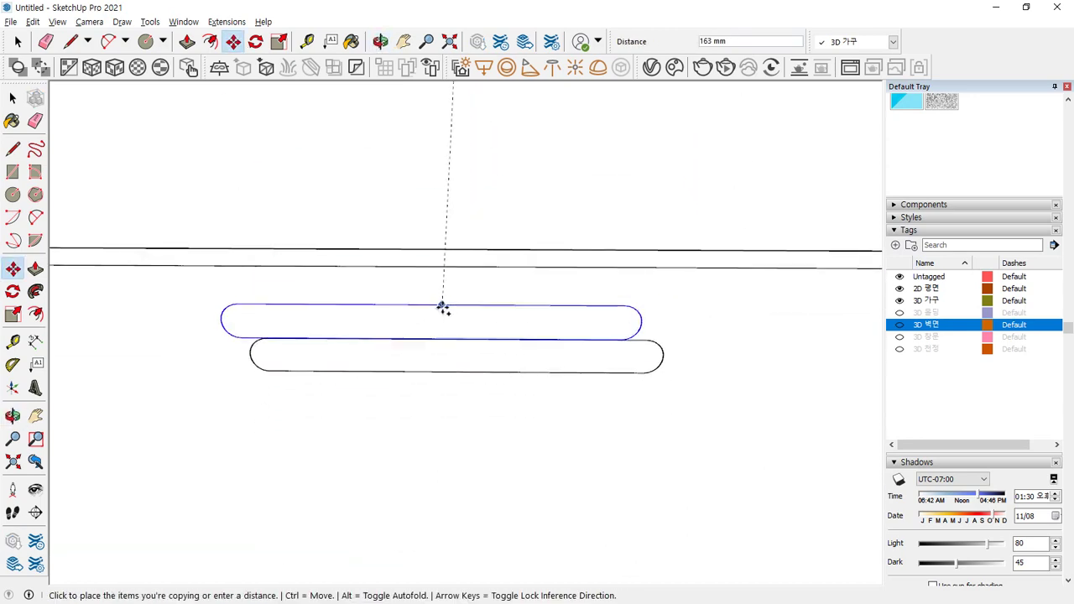
pyautogui.click(472, 336)
# Step: Push/Pull the handle face of the door beside the end section out about 426 mm, level with the end section's countertop front
pyautogui.scroll(-5, 401, 361)
pyautogui.moveTo(395, 360); pyautogui.dragTo(341, 334, button='middle')
pyautogui.scroll(2, 340, 334)
pyautogui.moveTo(441, 356); pyautogui.dragTo(461, 304, button='middle')
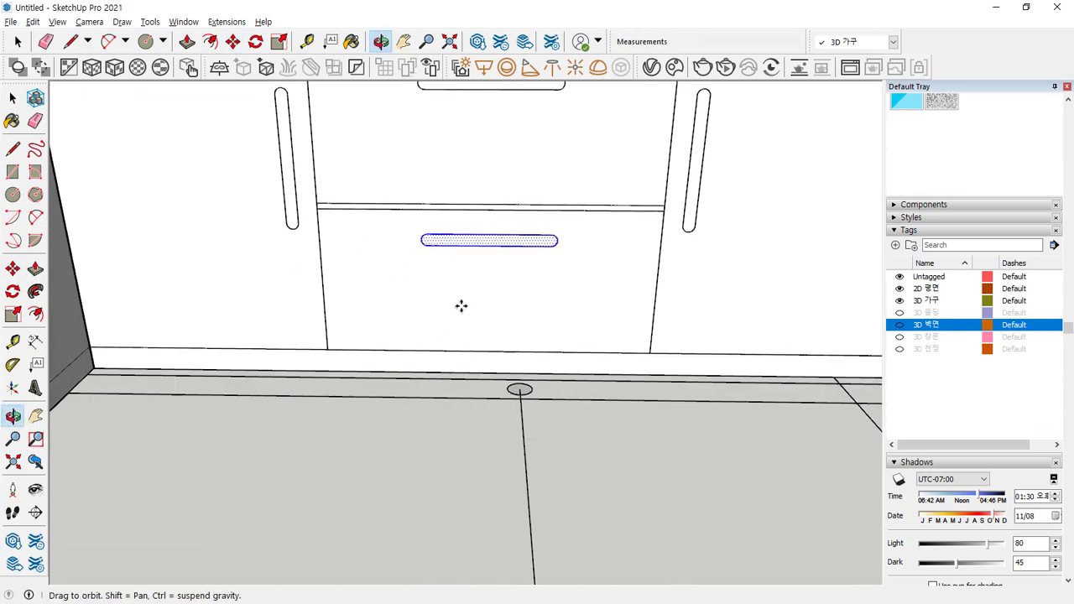
pyautogui.scroll(2, 434, 315)
pyautogui.scroll(-5, 315, 324)
pyautogui.keyDown('shift'); pyautogui.moveTo(166, 360); pyautogui.dragTo(235, 343, button='middle'); pyautogui.keyUp('shift')
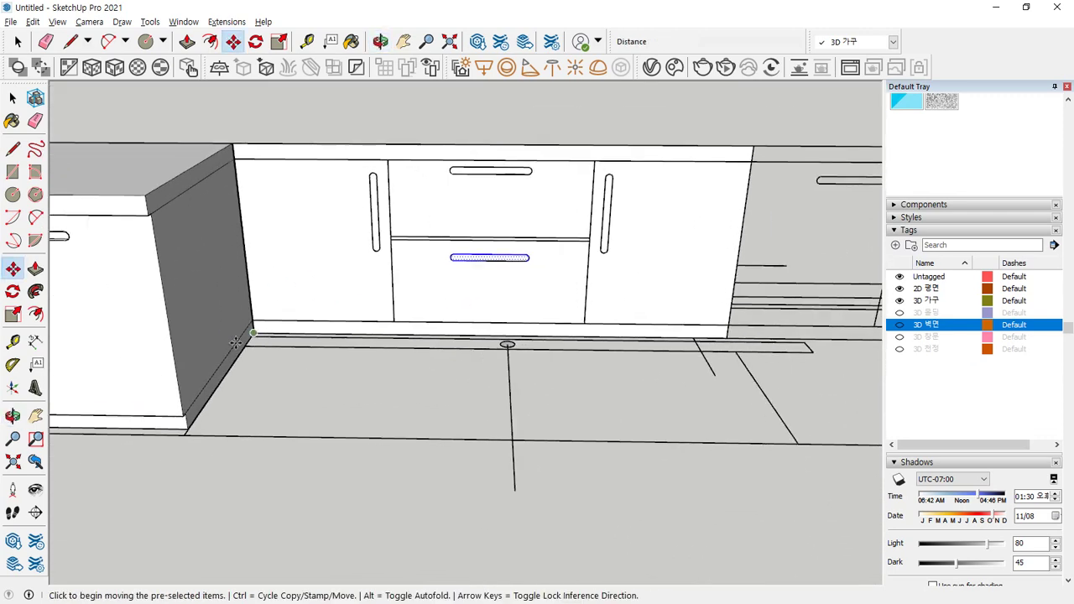
pyautogui.moveTo(358, 209); pyautogui.dragTo(379, 221, button='middle')
pyautogui.press('space')
pyautogui.press('p')
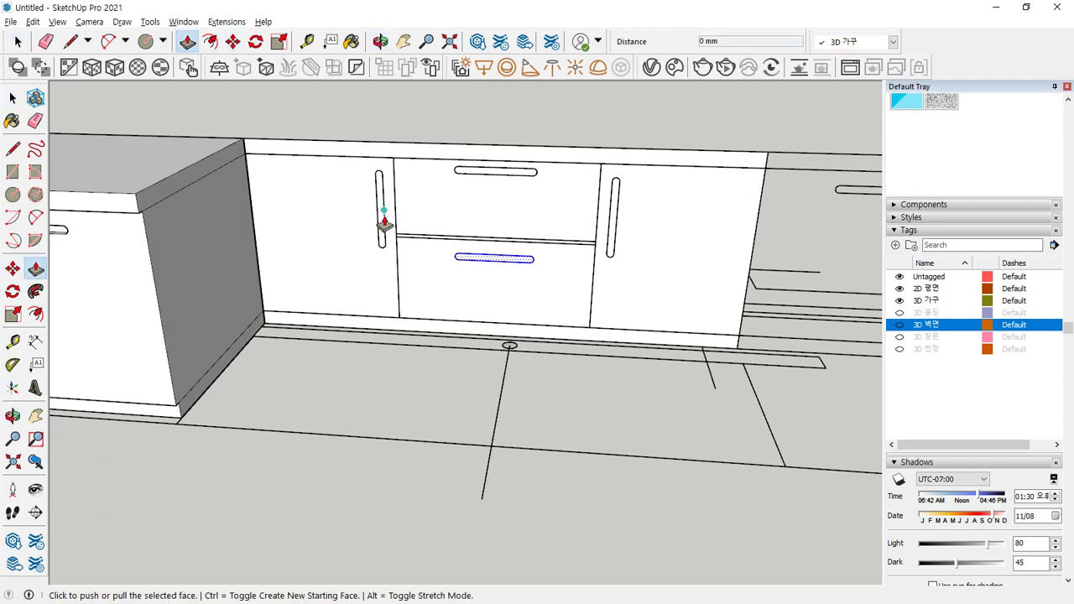
pyautogui.press('space')
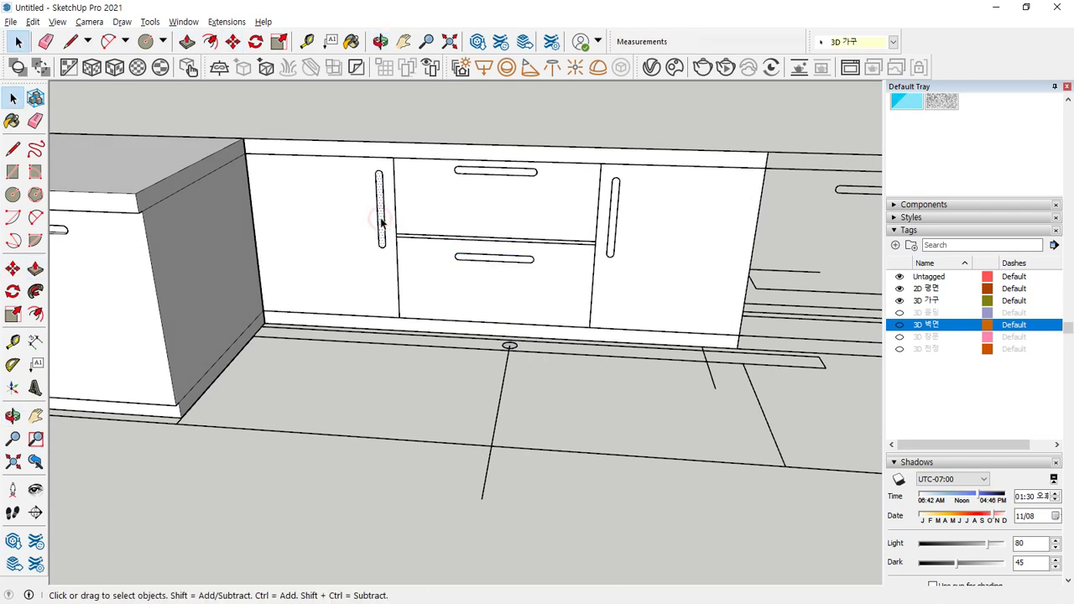
pyautogui.press('p')
pyautogui.click(380, 223)
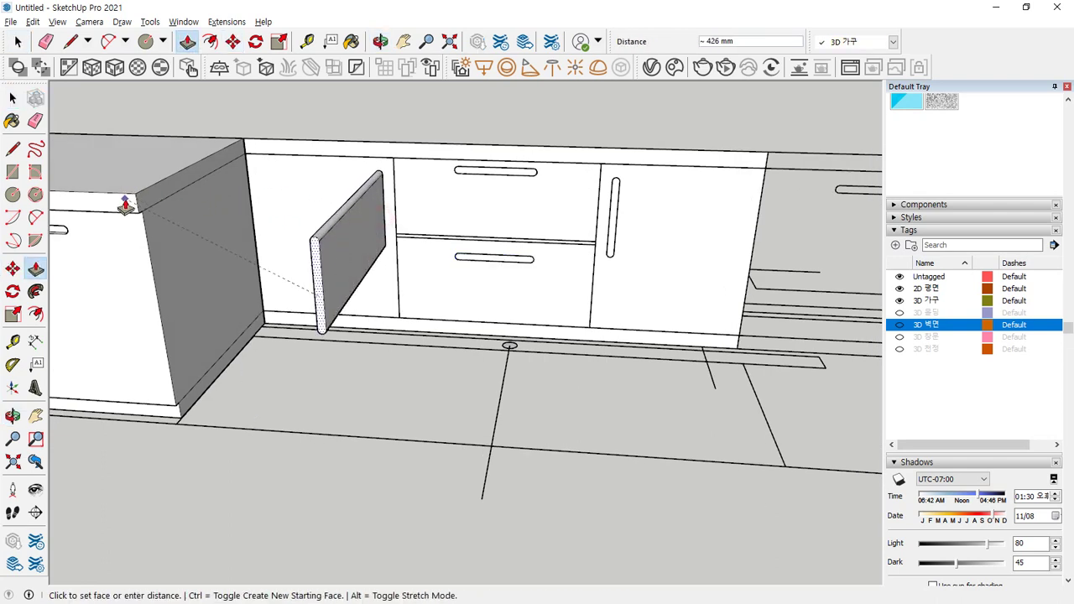
pyautogui.click(124, 207)
# Step: Push/Pull the upper and lower drawer handle faces out about 426 mm, level with the extruded door handle
pyautogui.press('space')
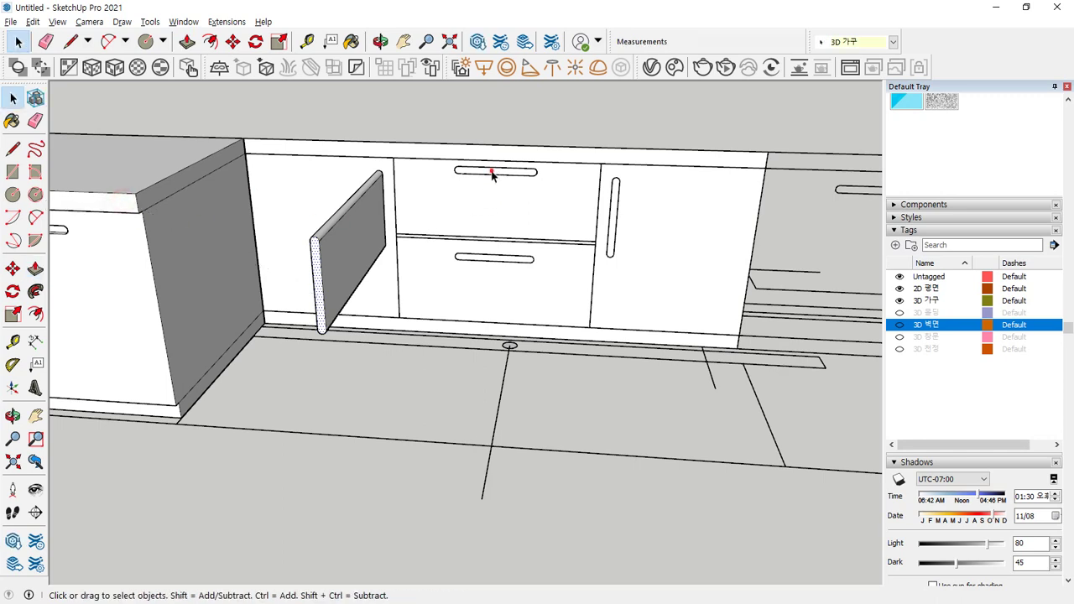
pyautogui.press('p')
pyautogui.click(493, 175)
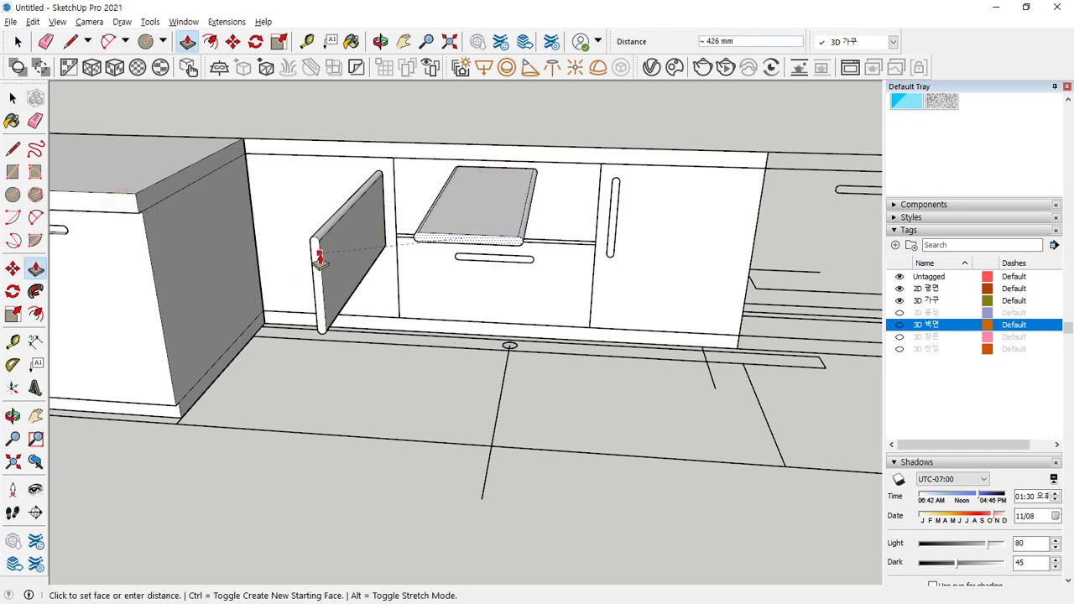
pyautogui.click(319, 253)
pyautogui.press('space')
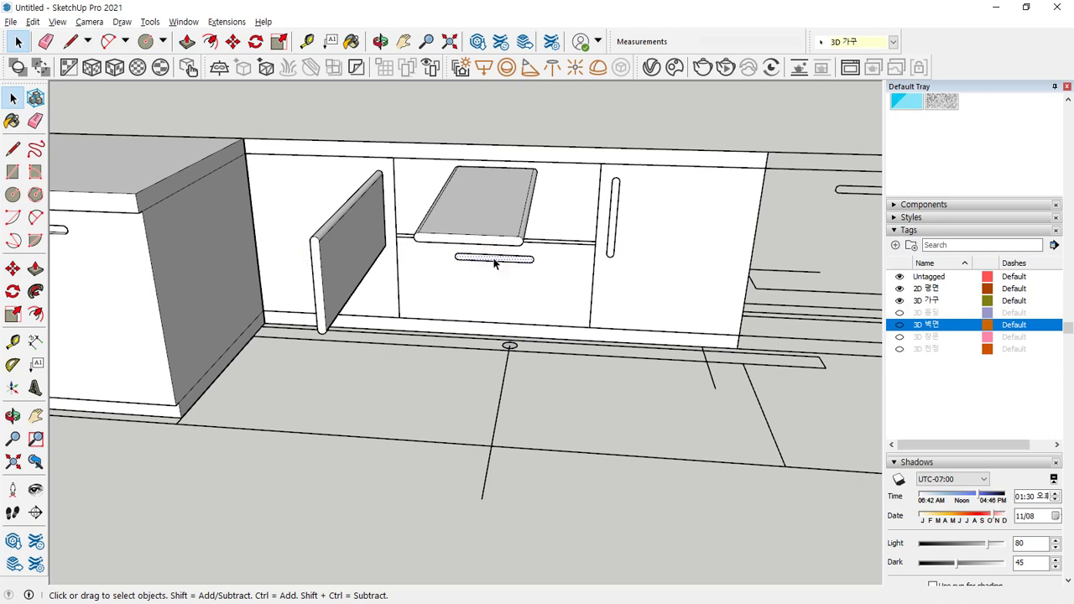
pyautogui.press('p')
pyautogui.click(493, 263)
pyautogui.click(327, 268)
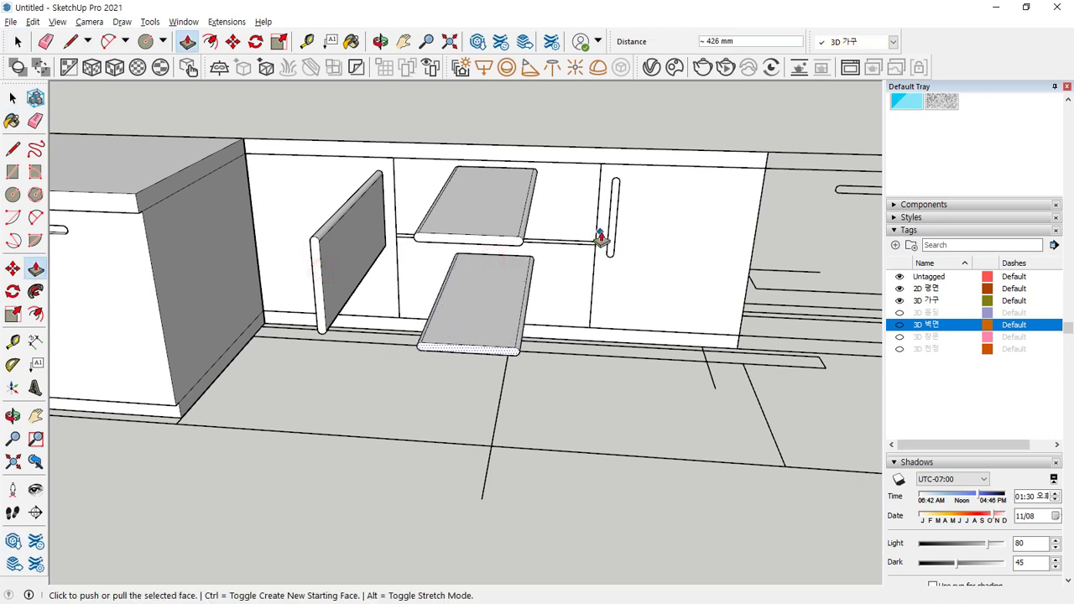
# Step: Push/Pull the other door's handle face out about 426 mm, level with the first door handle
pyautogui.press('space')
pyautogui.press('p')
pyautogui.click(614, 228)
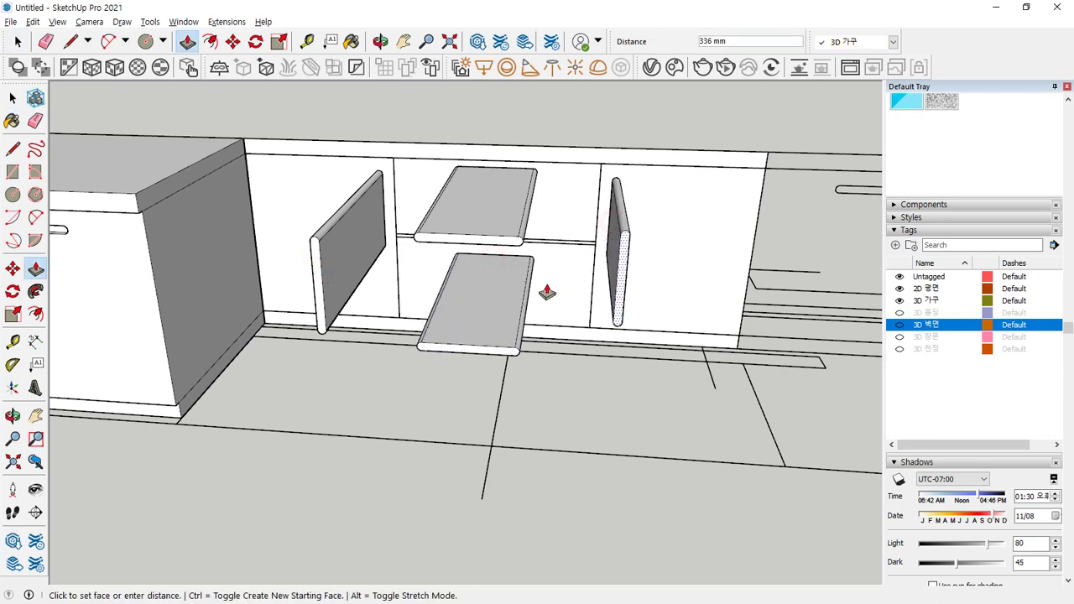
pyautogui.click(319, 271)
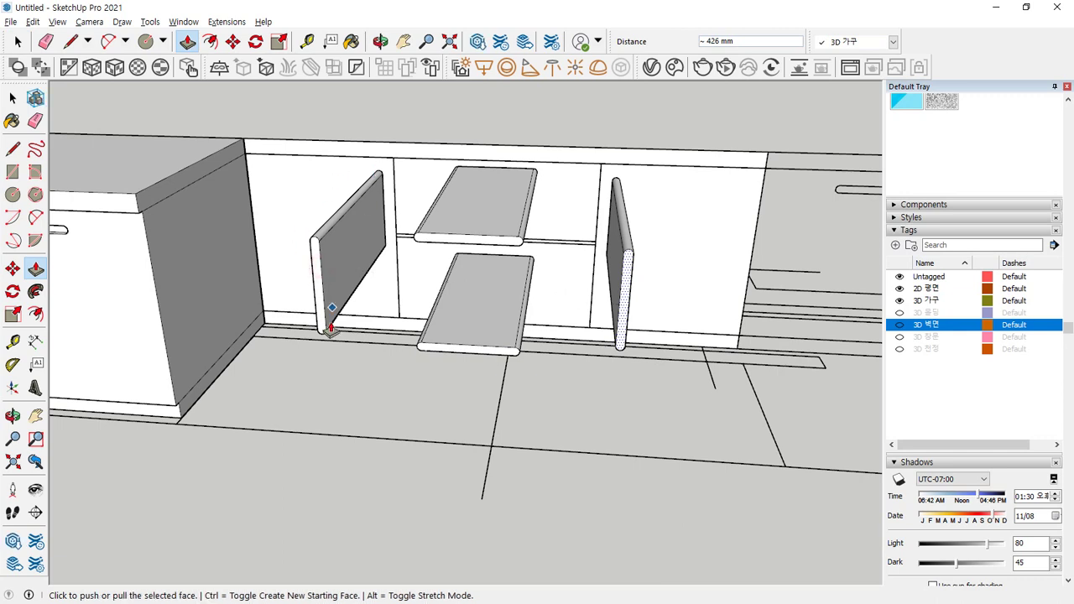
# Step: Push/Pull the base strip below the doors and drawers out level with the front of the extruded handles
pyautogui.press('space')
pyautogui.click(285, 322)
pyautogui.press('p')
pyautogui.click(285, 322)
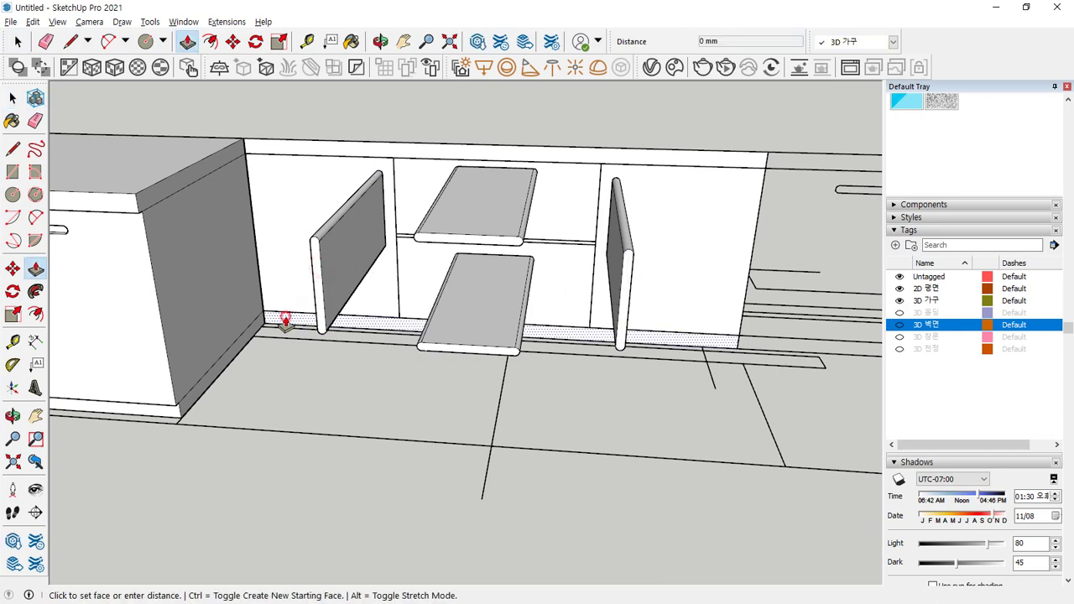
pyautogui.click(317, 298)
pyautogui.press('space')
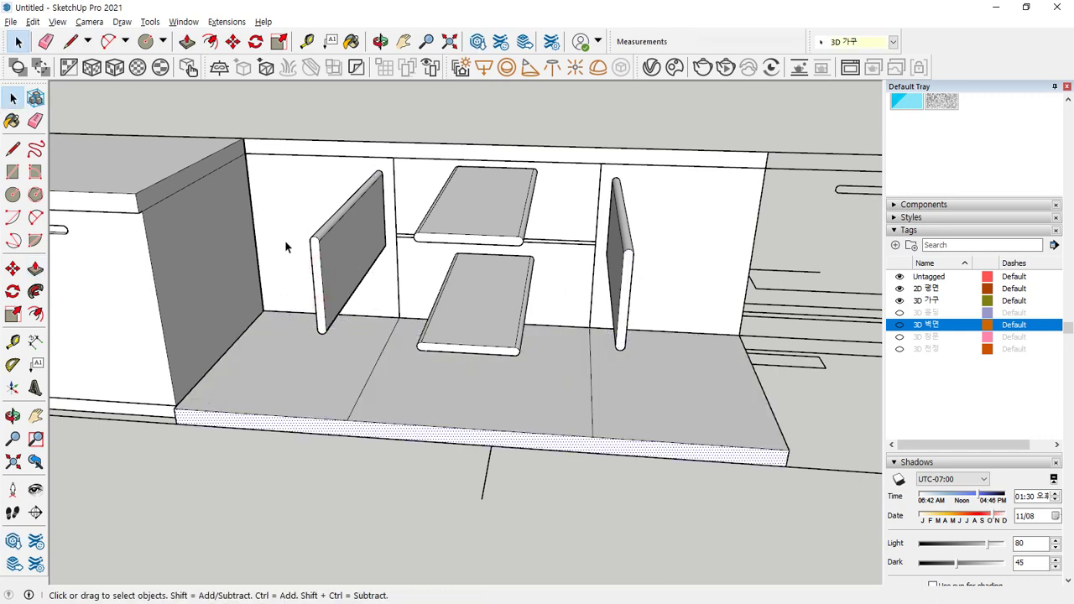
# Step: Push/Pull the door front beside the end section out about 426 mm, level with its handle's front face
pyautogui.press('Escape')
pyautogui.press('p')
pyautogui.click(288, 251)
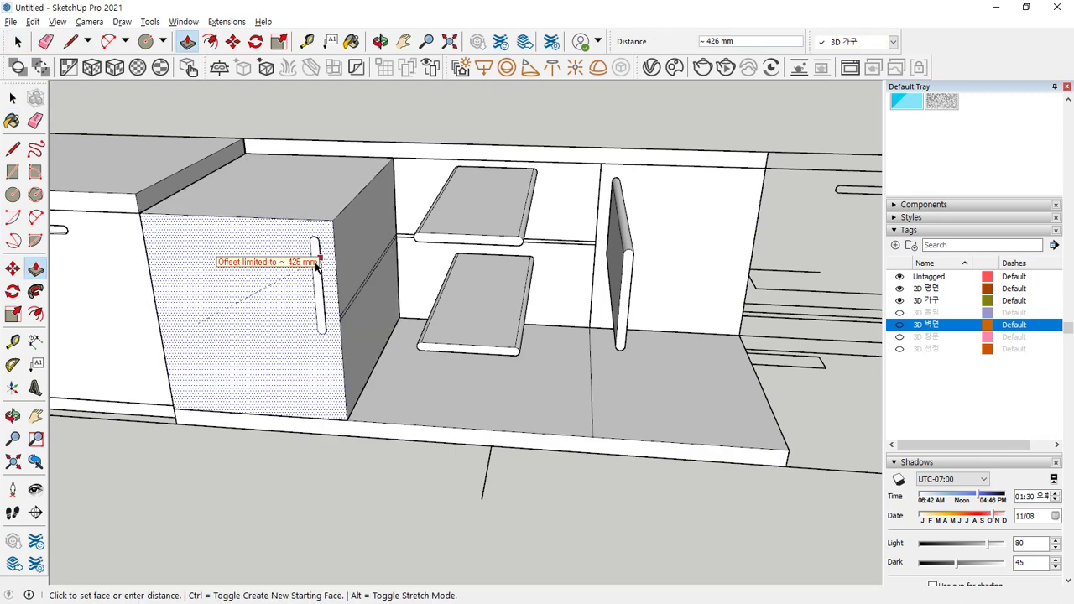
pyautogui.click(313, 274)
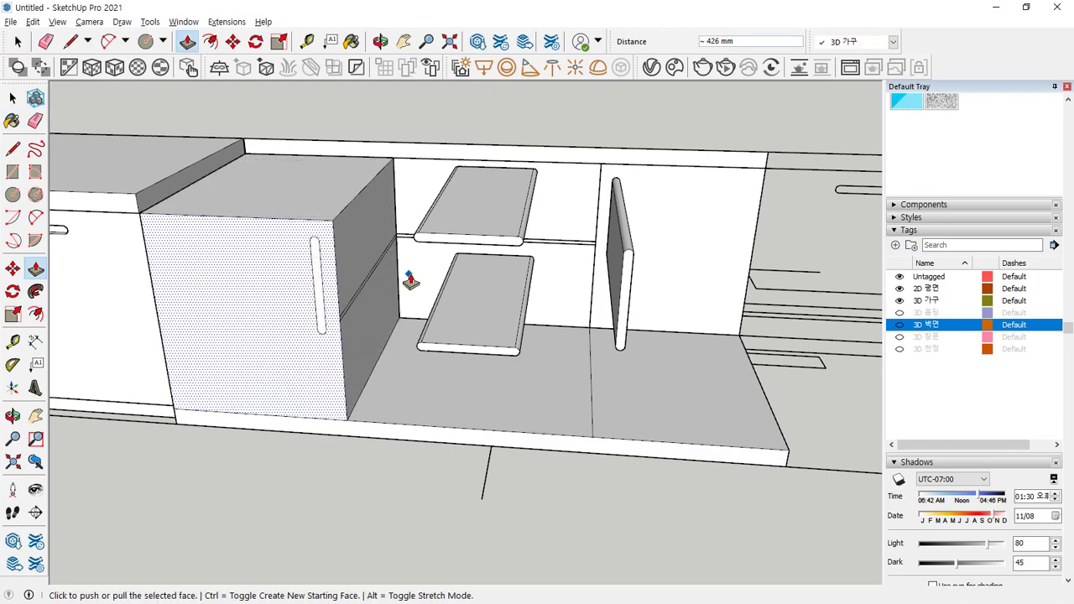
# Step: Push/Pull the lower and upper drawer fronts out about 426 mm, level with their handles' front faces
pyautogui.press('space')
pyautogui.click(419, 270)
pyautogui.press('p')
pyautogui.click(420, 270)
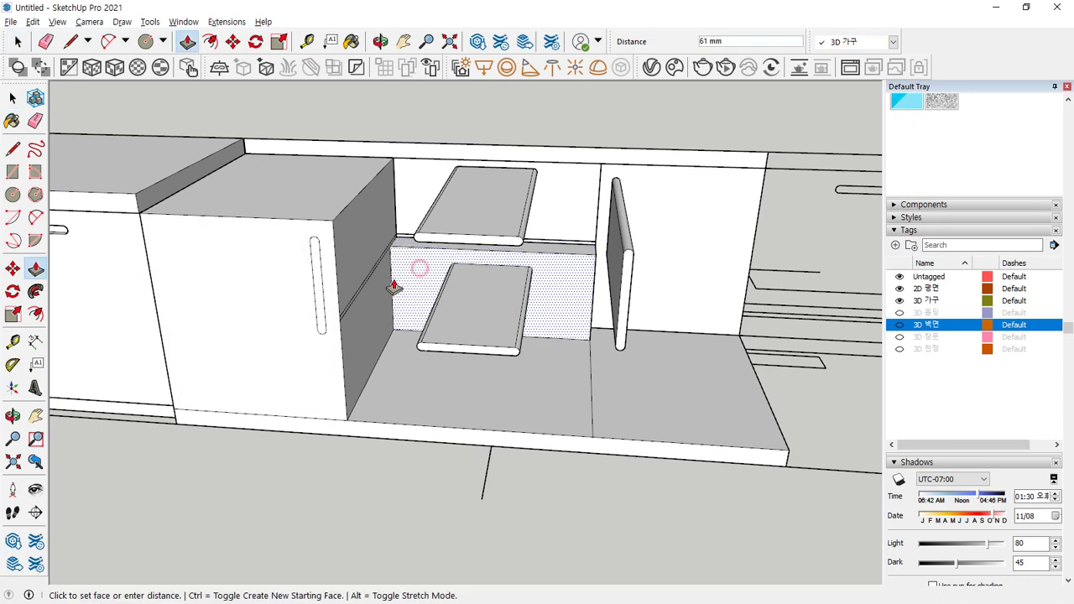
pyautogui.click(323, 279)
pyautogui.press('space')
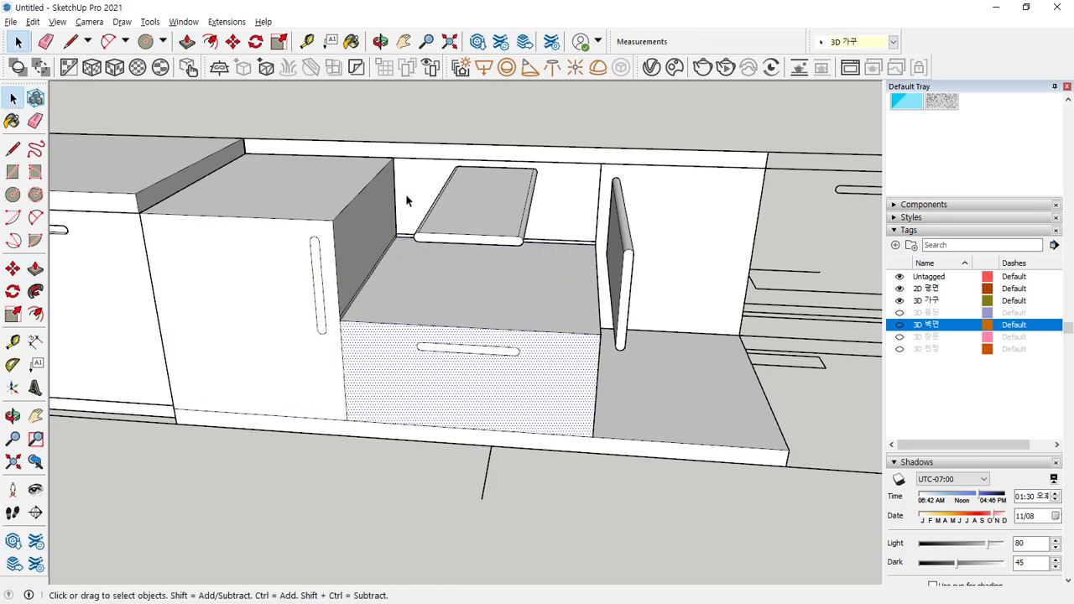
pyautogui.click(408, 201)
pyautogui.press('p')
pyautogui.click(415, 198)
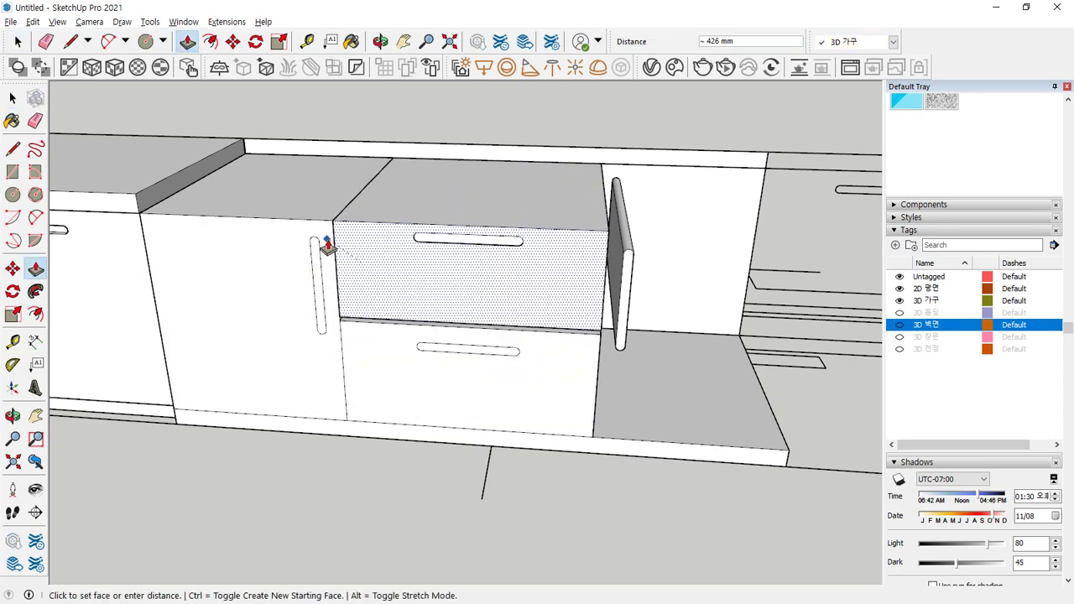
pyautogui.click(331, 243)
# Step: Push/Pull the door front on the far side of the drawers out level with the drawer fronts
pyautogui.press('space')
pyautogui.click(679, 258)
pyautogui.press('p')
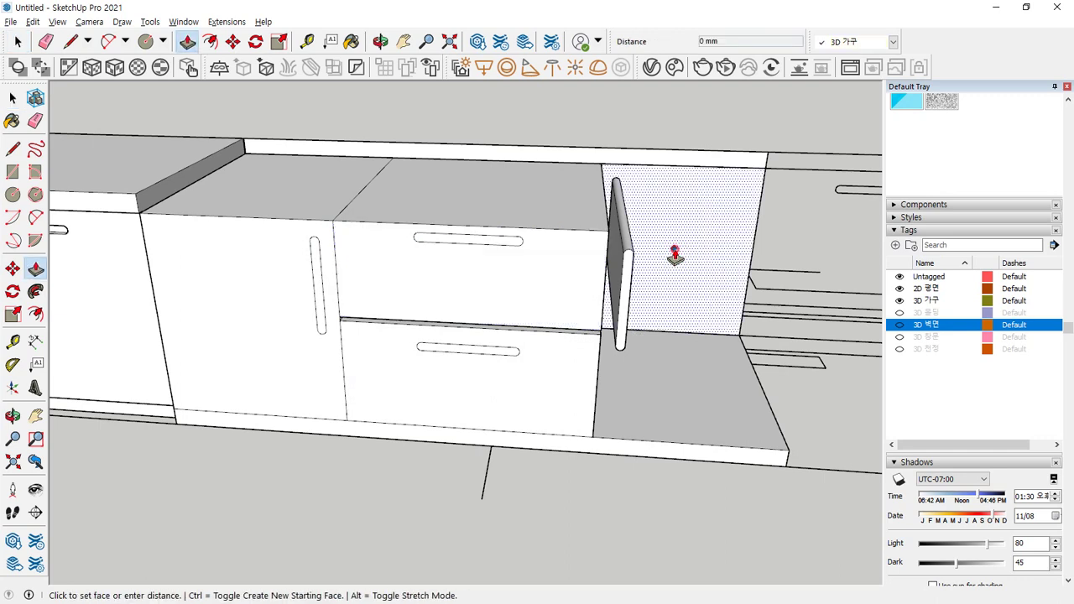
pyautogui.click(590, 249)
# Step: Push/Pull the countertop strip above the doors and drawers out about 426 mm, level with the fronts below it
pyautogui.press('space')
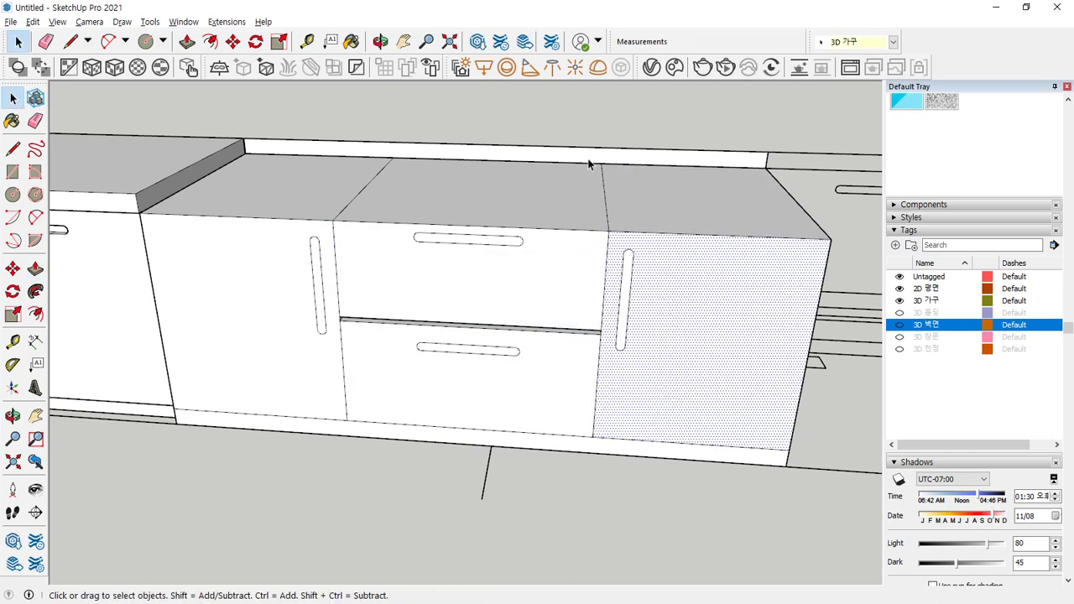
pyautogui.click(588, 163)
pyautogui.press('p')
pyautogui.click(588, 162)
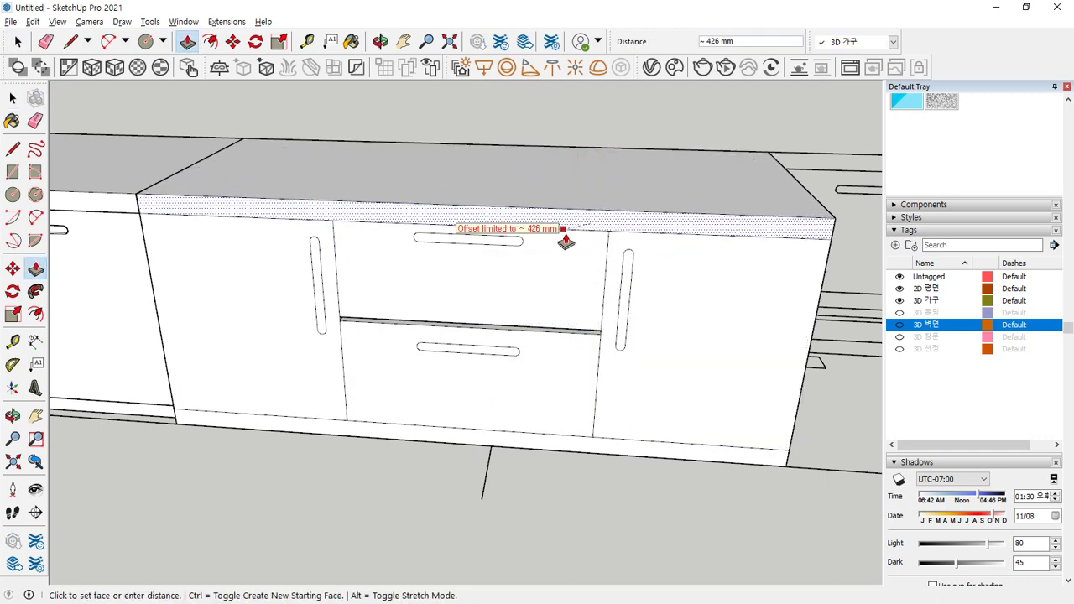
pyautogui.click(576, 247)
# Step: Push/Pull the door front beside the end section back 10 mm so its handle stands proud
pyautogui.moveTo(576, 247); pyautogui.dragTo(408, 473, button='middle')
pyautogui.scroll(2, 408, 473)
pyautogui.moveTo(354, 296); pyautogui.dragTo(220, 282, button='middle')
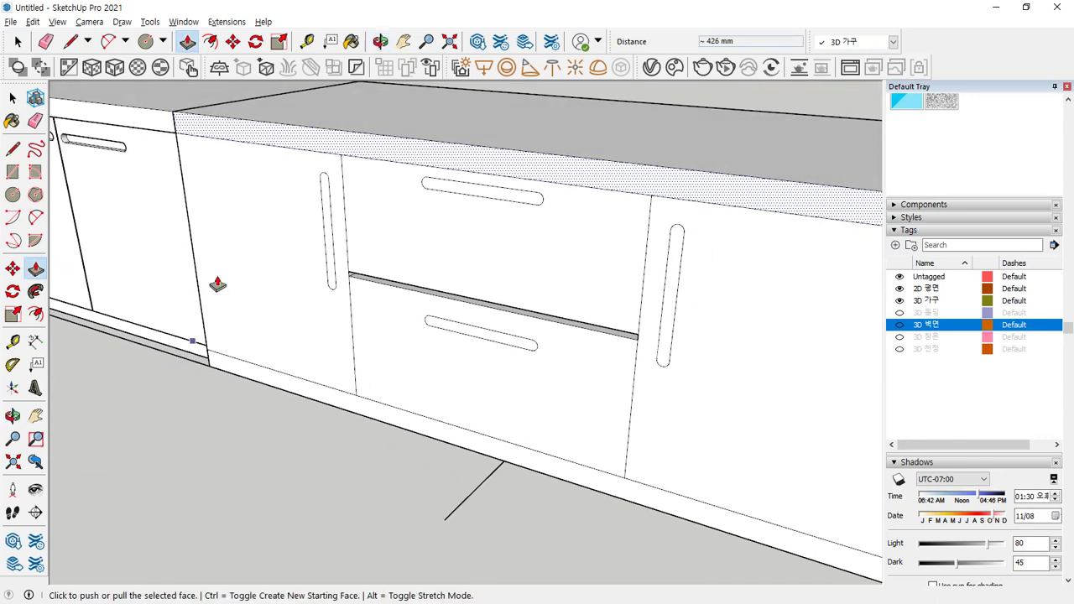
pyautogui.scroll(2, 255, 176)
pyautogui.scroll(-3, 348, 276)
pyautogui.moveTo(348, 276); pyautogui.dragTo(311, 173, button='middle')
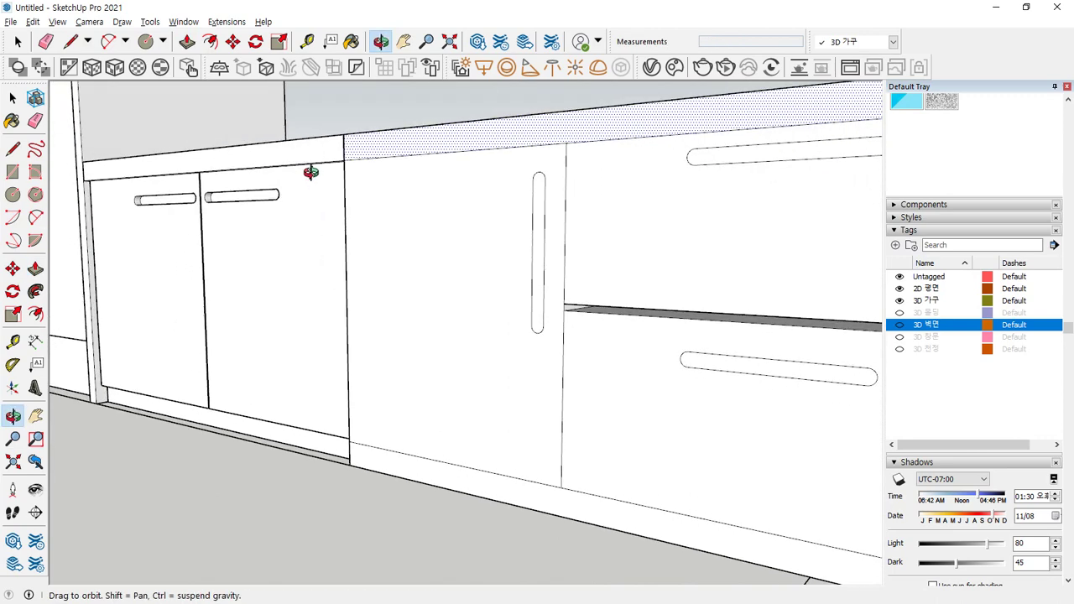
pyautogui.press('space')
pyautogui.click(512, 275)
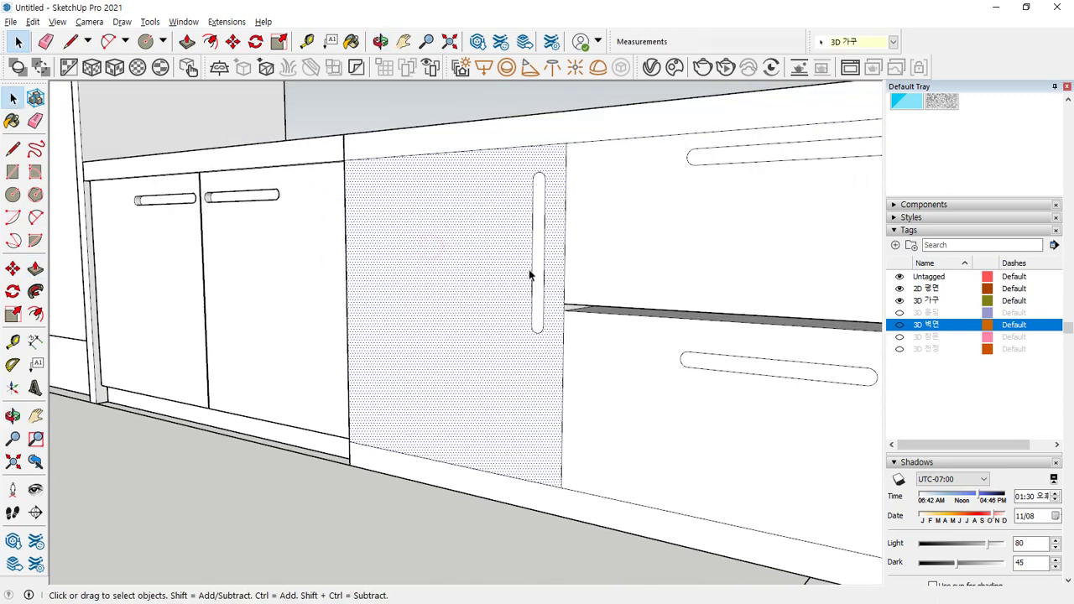
pyautogui.press('p')
pyautogui.click(415, 285)
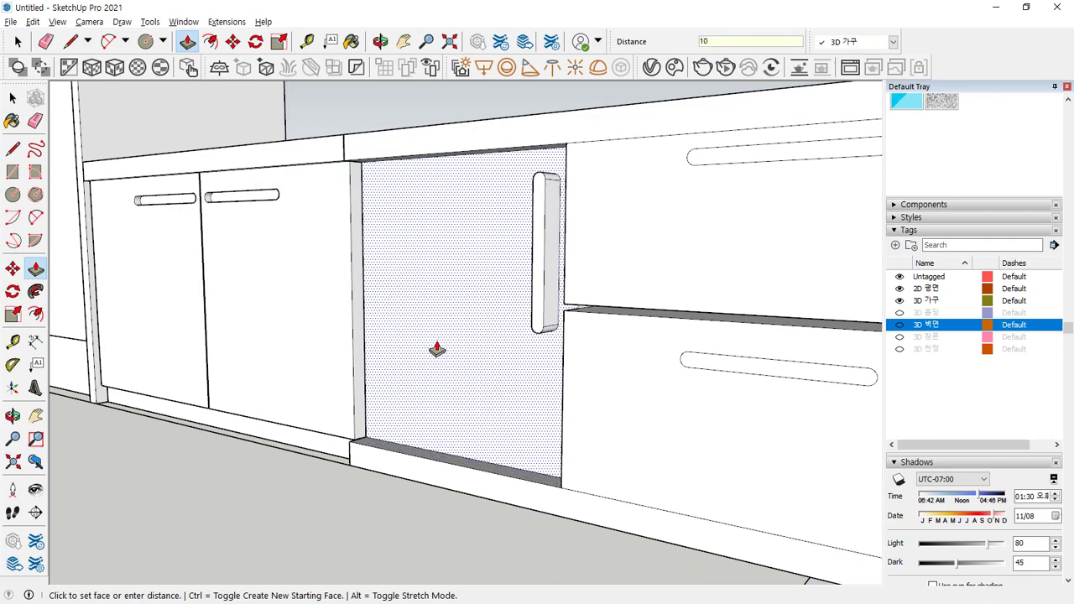
pyautogui.click(586, 256)
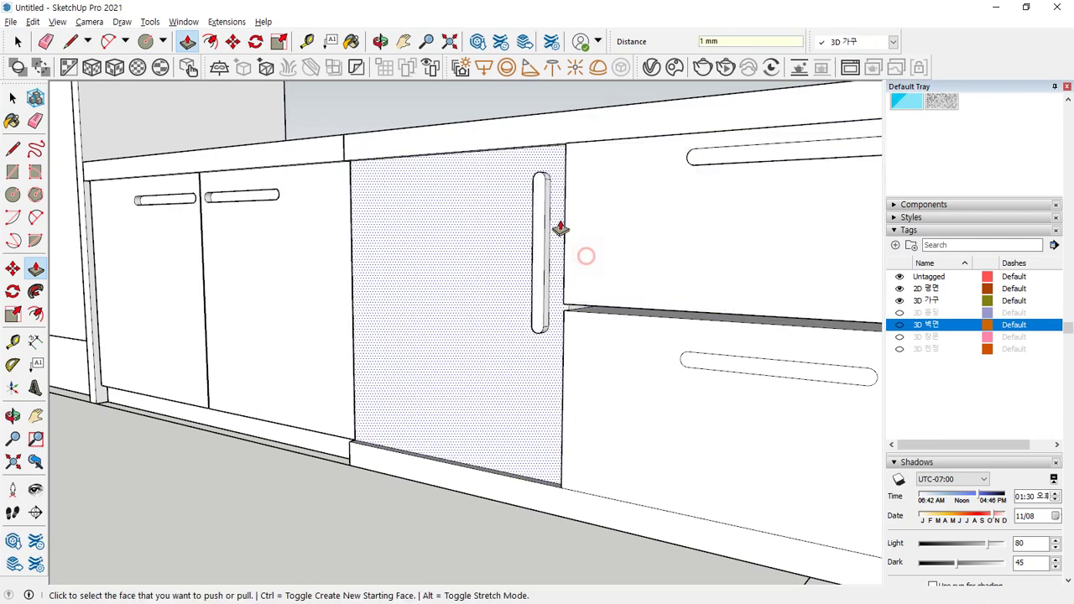
# Step: Push/Pull the upper and lower drawer fronts back level with the recessed door front
pyautogui.press('space')
pyautogui.click(605, 261)
pyautogui.press('p')
pyautogui.click(599, 237)
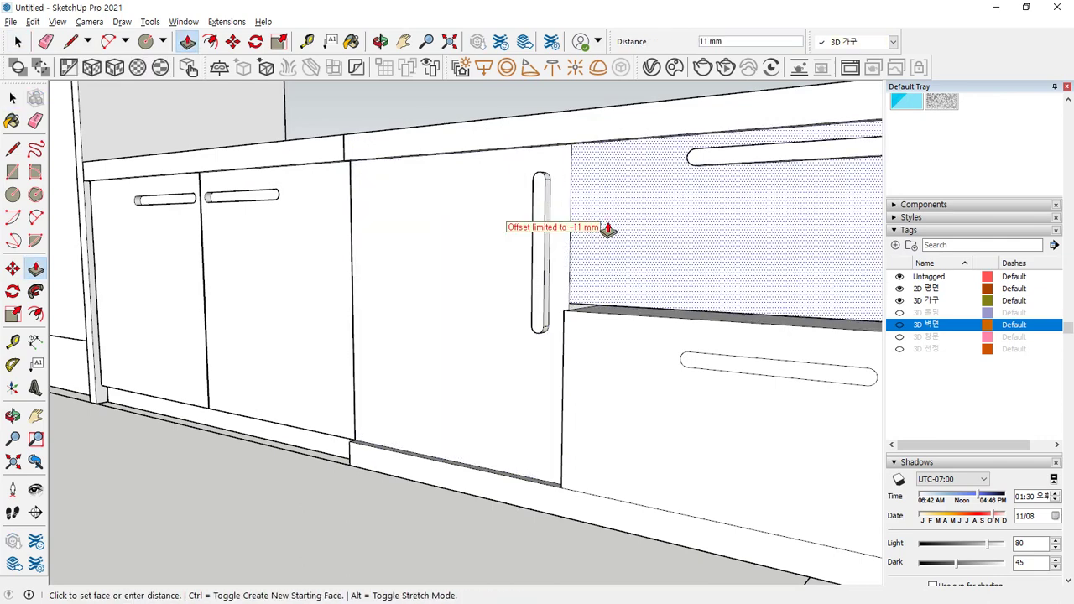
pyautogui.click(641, 200)
pyautogui.press('space')
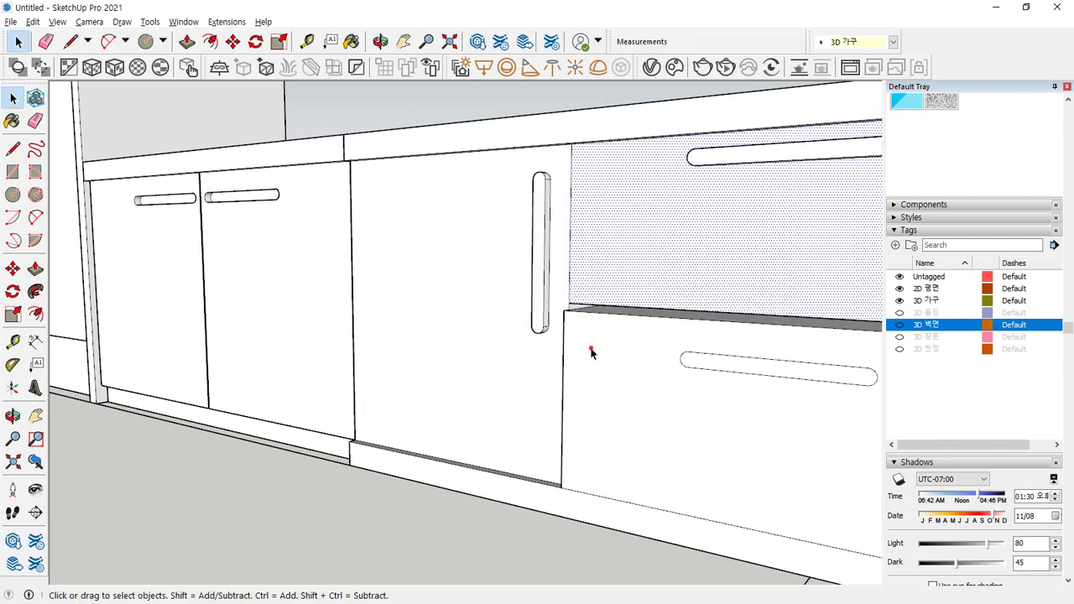
pyautogui.click(588, 354)
pyautogui.press('p')
pyautogui.click(597, 366)
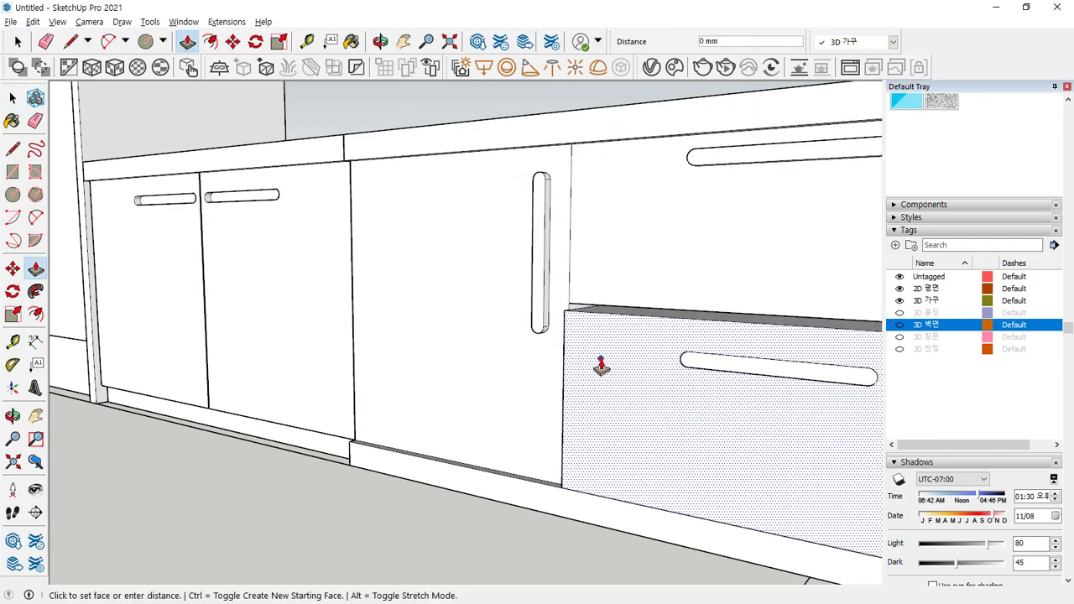
pyautogui.click(636, 309)
# Step: Push/Pull the other door front back level with the recessed drawer fronts
pyautogui.scroll(-2, 674, 323)
pyautogui.moveTo(674, 323); pyautogui.dragTo(786, 297, button='middle')
pyautogui.press('space')
pyautogui.click(662, 333)
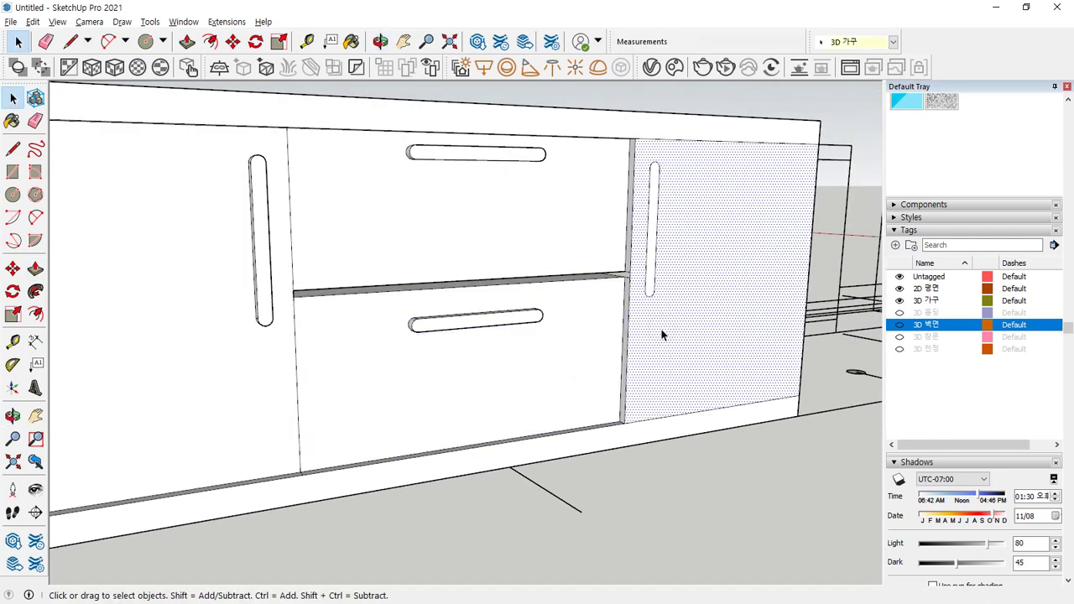
pyautogui.press('p')
pyautogui.click(662, 333)
pyautogui.click(613, 340)
# Step: Push/Pull the base strip back level with the door and drawer fronts, and recess it another 10 mm
pyautogui.press('space')
pyautogui.click(562, 450)
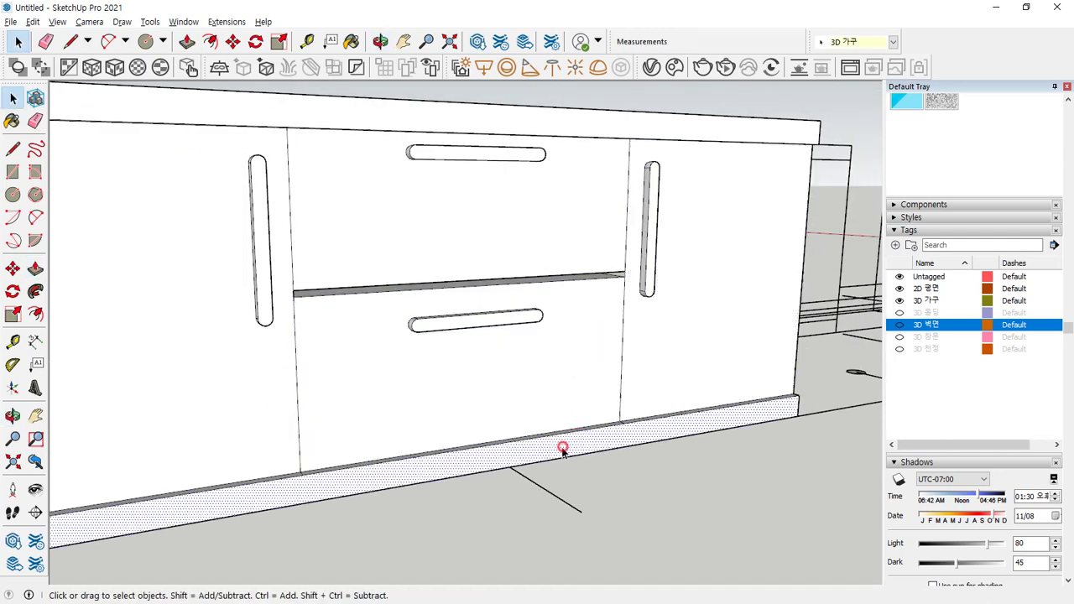
pyautogui.press('p')
pyautogui.click(434, 470)
pyautogui.click(431, 426)
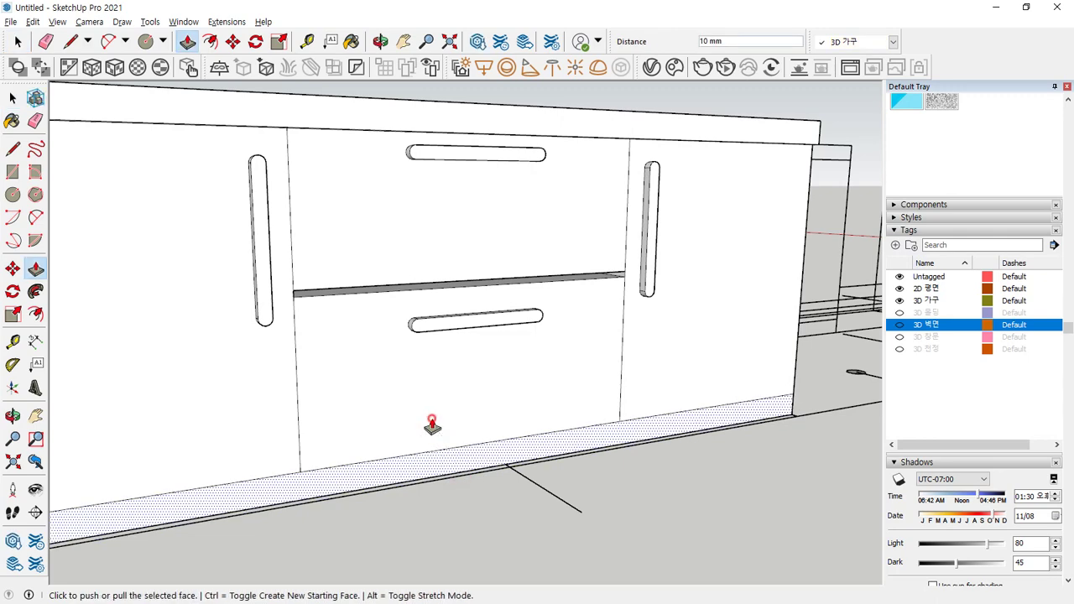
pyautogui.click(383, 475)
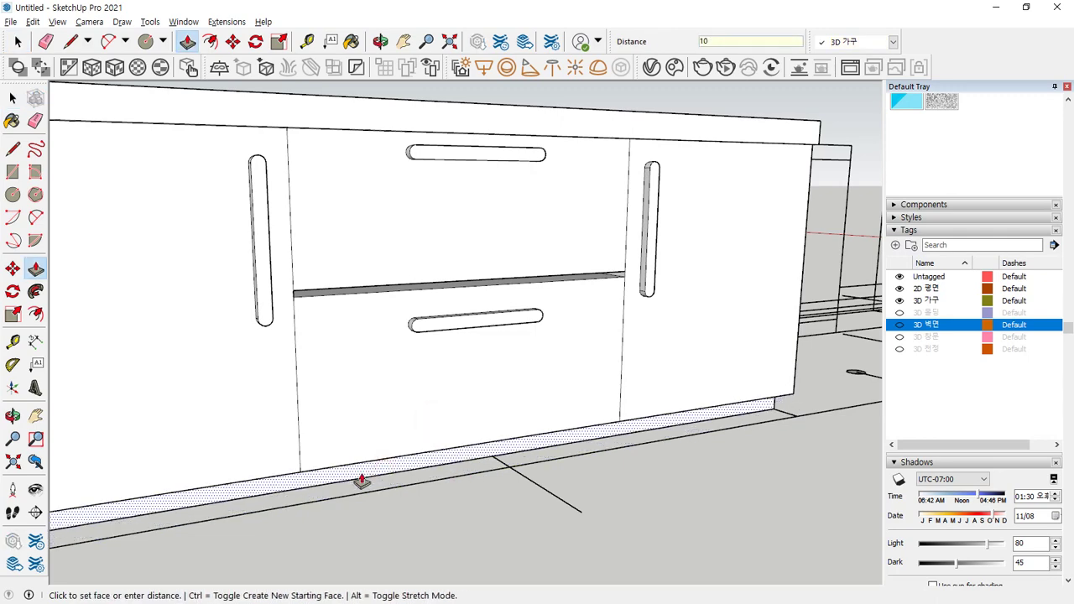
# Step: Push/Pull the handle face of the door beside the end section inward, past the door front, to form a recessed grip
pyautogui.moveTo(362, 481); pyautogui.dragTo(242, 477, button='middle')
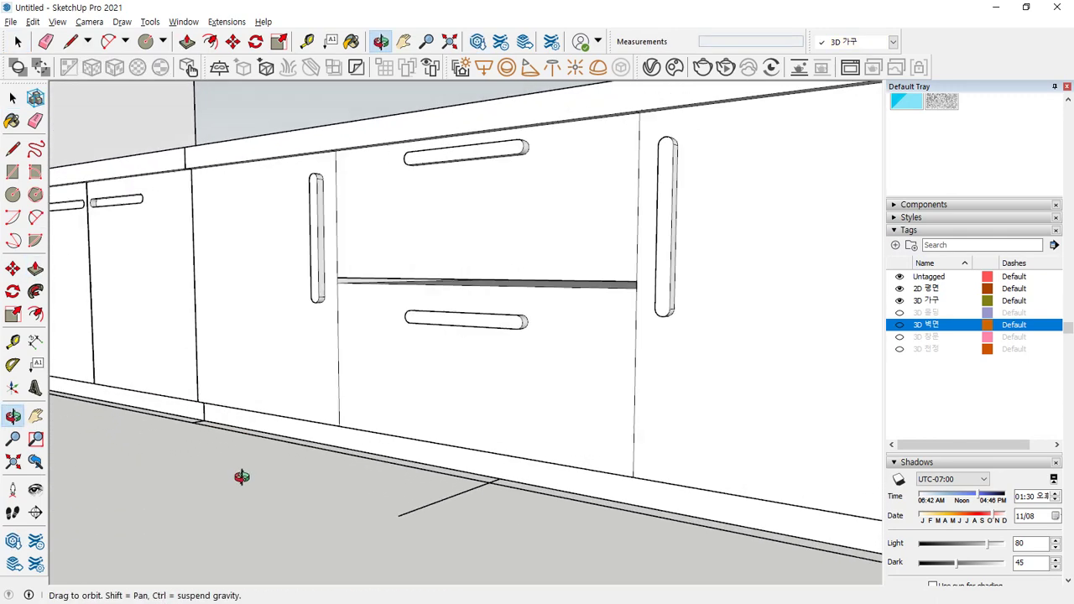
pyautogui.scroll(5, 319, 205)
pyautogui.click(311, 206)
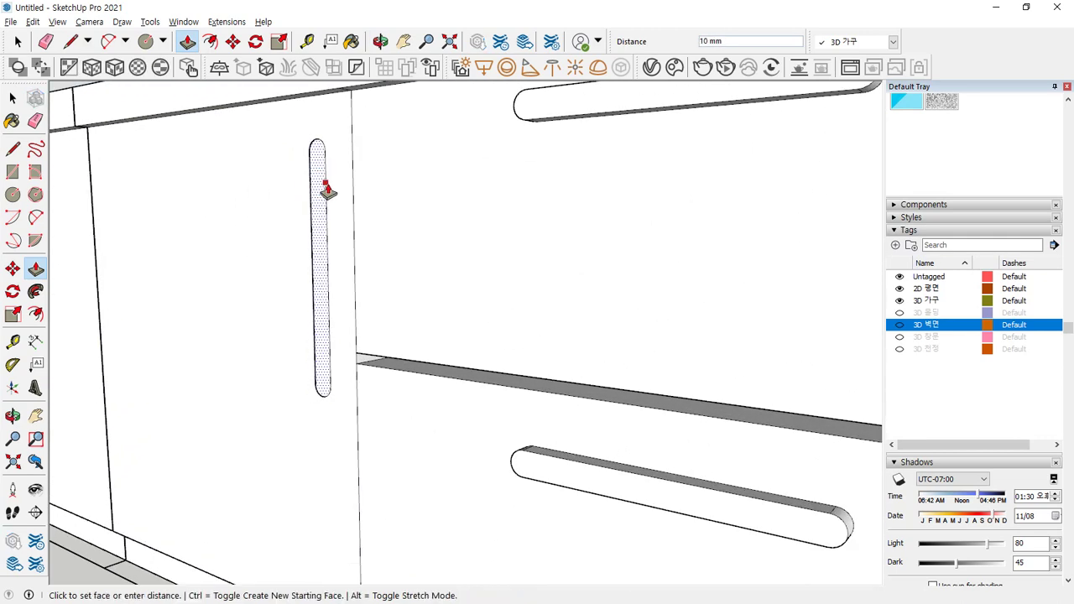
pyautogui.click(329, 185)
pyautogui.click(314, 199)
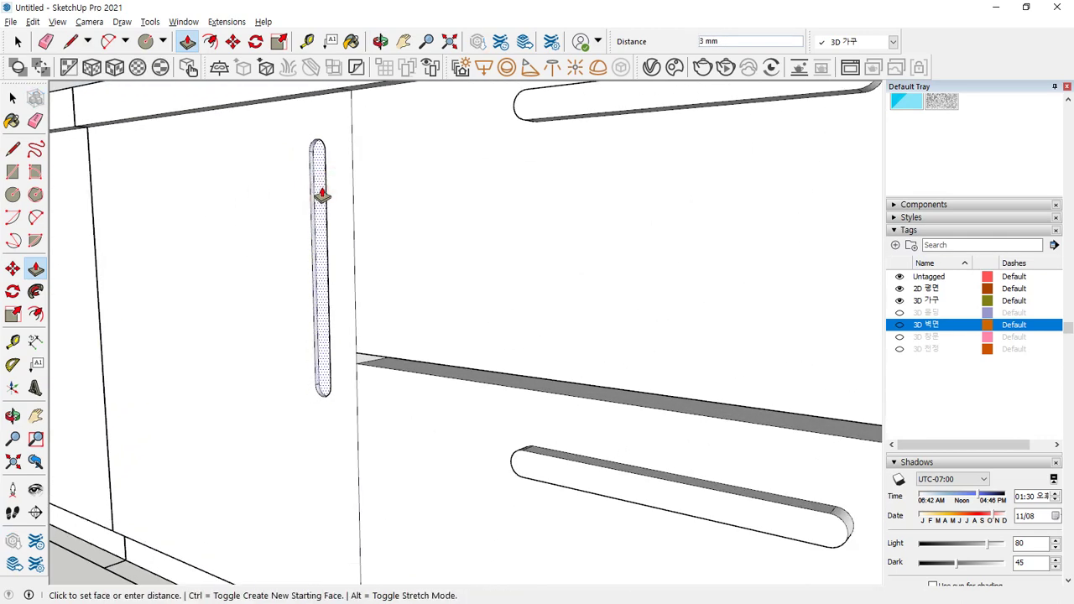
pyautogui.click(322, 194)
# Step: Push/Pull the lower drawer's handle face inward 20 mm to form a recessed grip
pyautogui.press('space')
pyautogui.click(590, 485)
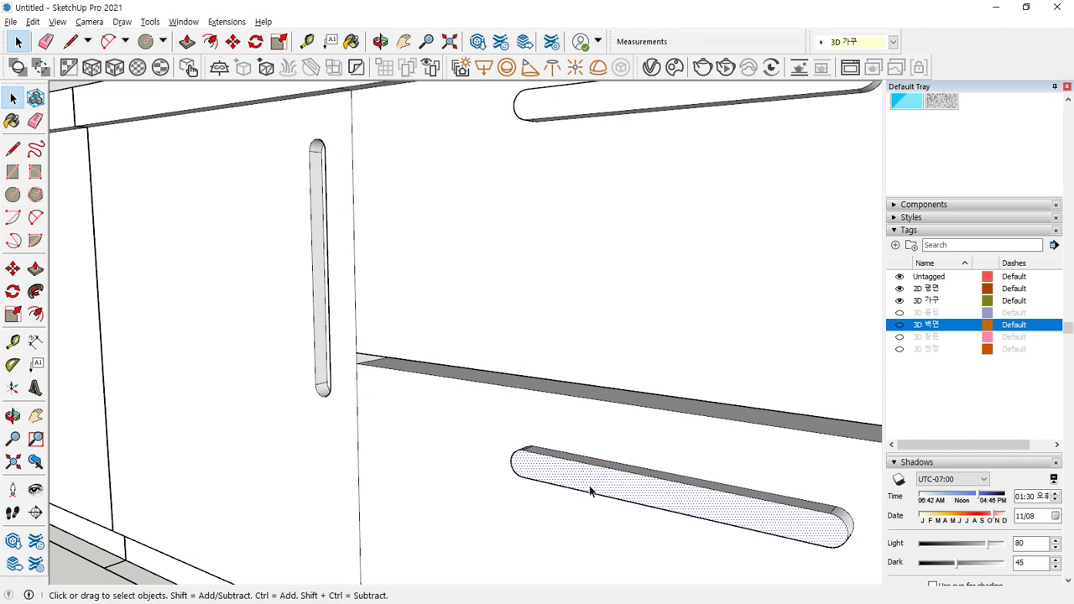
pyautogui.press('p')
pyautogui.click(590, 485)
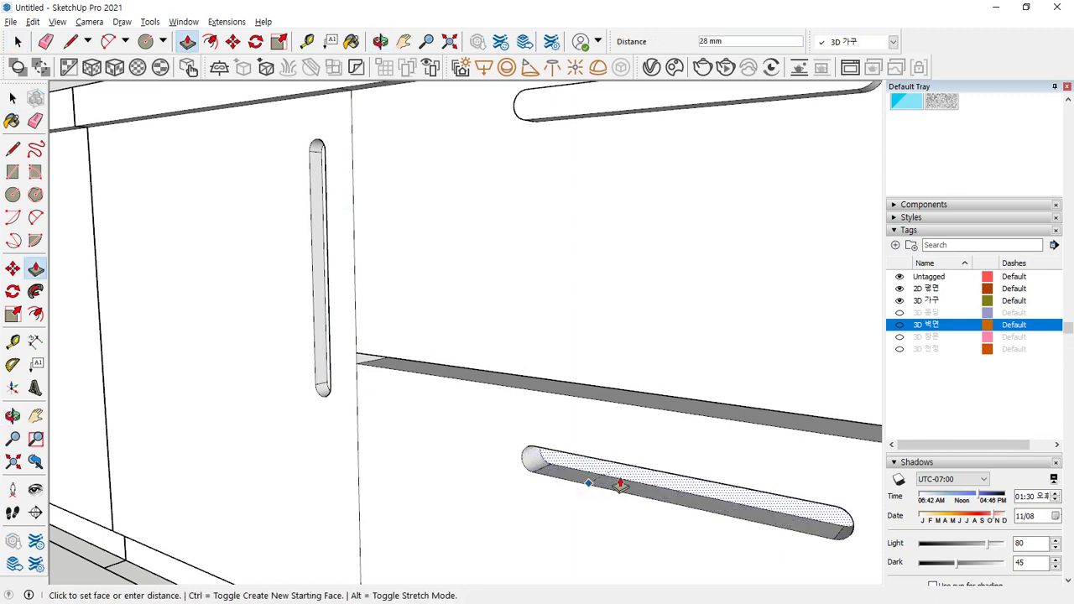
pyautogui.press('Return')
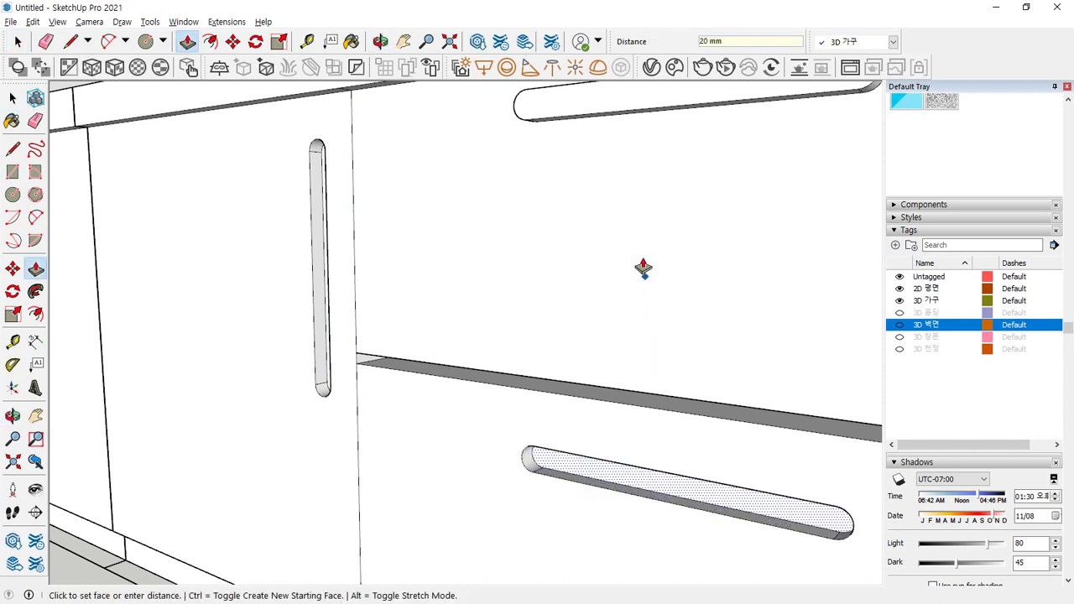
# Step: Push/Pull the upper drawer's handle face inward 20 mm to match the lower drawer's grip
pyautogui.moveTo(643, 266); pyautogui.dragTo(530, 401, button='middle')
pyautogui.press('space')
pyautogui.click(484, 273)
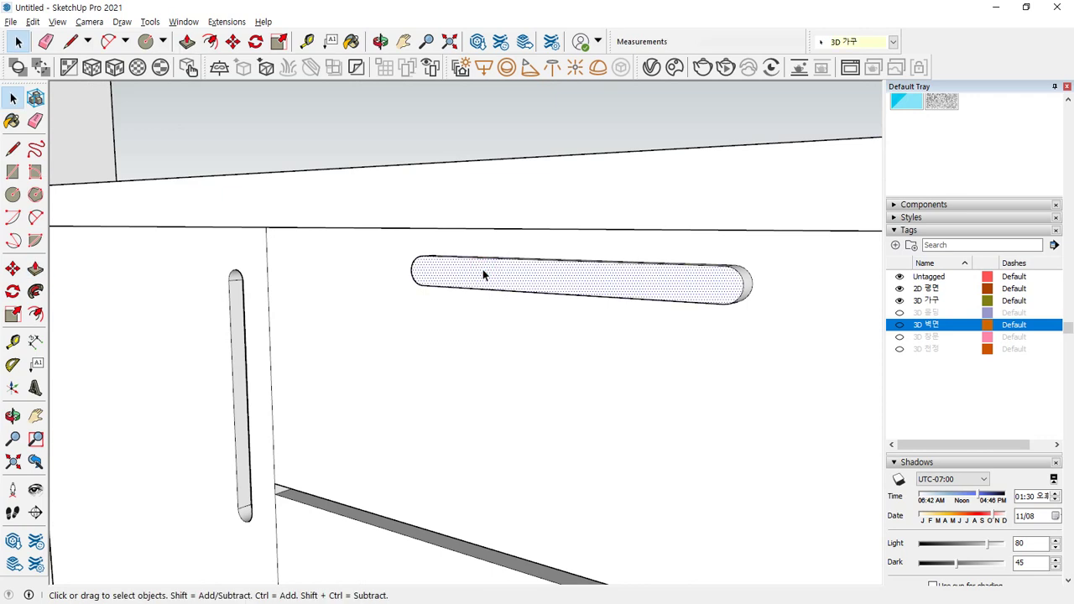
pyautogui.press('p')
pyautogui.click(483, 272)
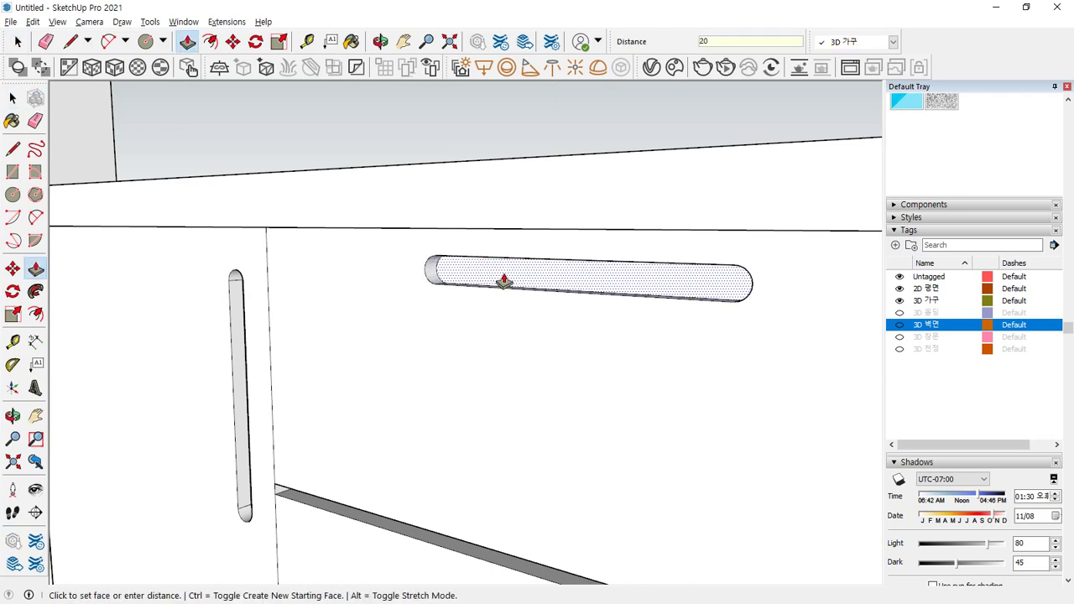
pyautogui.press('Return')
# Step: Push/Pull the handle face of the door on the far side of the drawers inward 20 mm
pyautogui.moveTo(504, 285); pyautogui.dragTo(758, 398, button='middle')
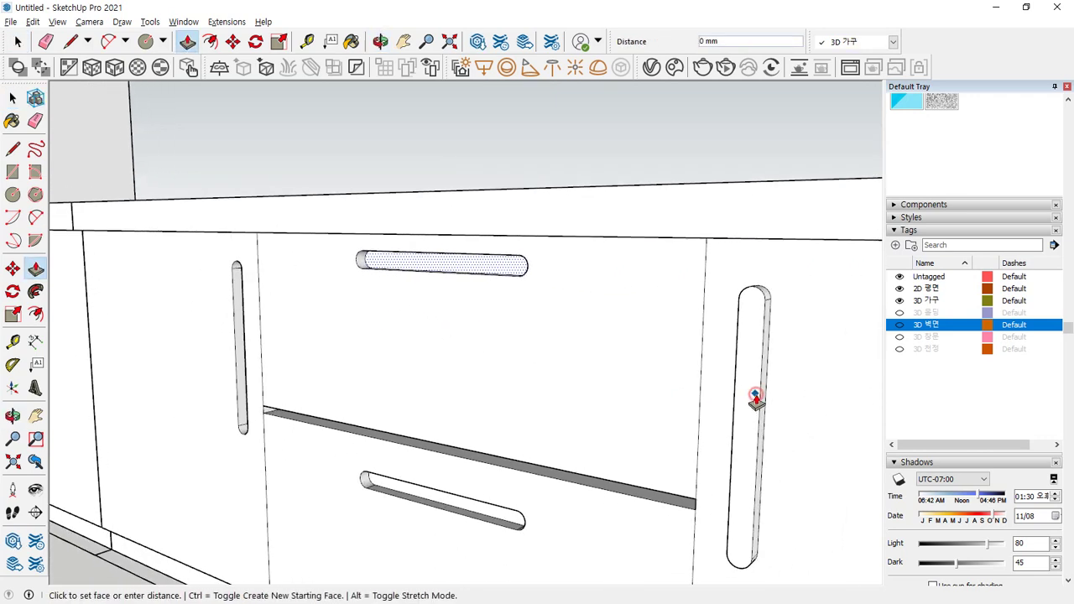
pyautogui.press('space')
pyautogui.click(753, 403)
pyautogui.press('p')
pyautogui.click(754, 405)
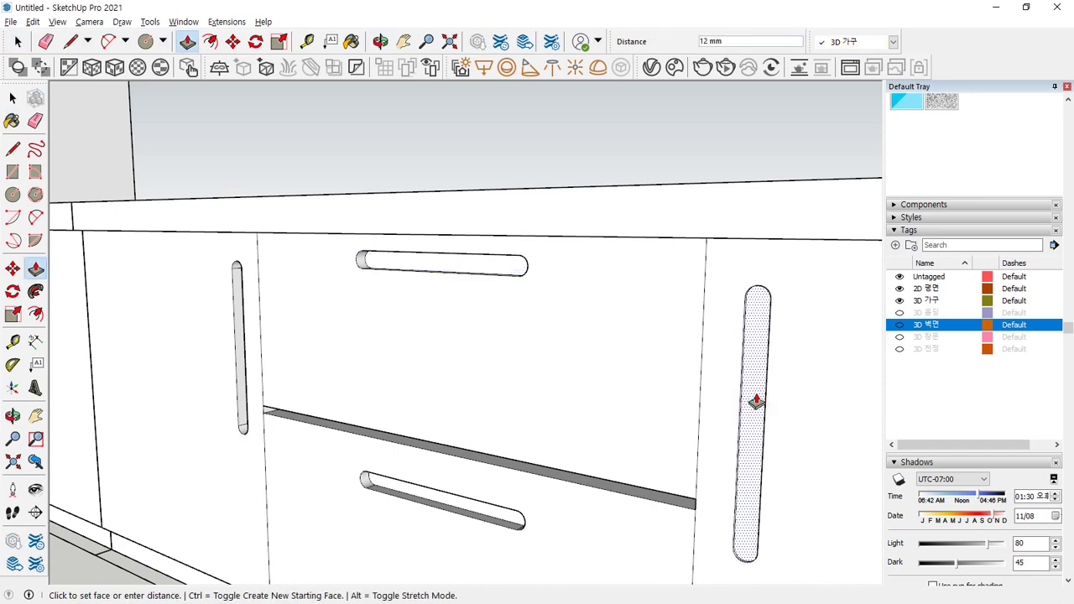
pyautogui.write('20')
pyautogui.press('Return')
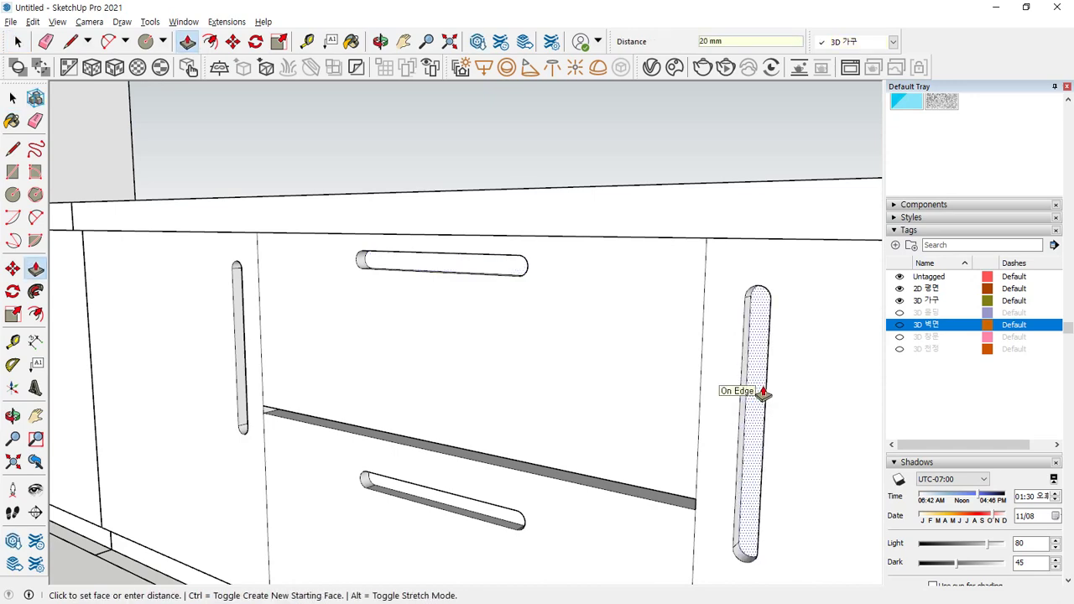
# Step: Copy the vertical seam edges between the first door and the drawers a short distance toward the door
pyautogui.moveTo(764, 393); pyautogui.dragTo(509, 389, button='middle')
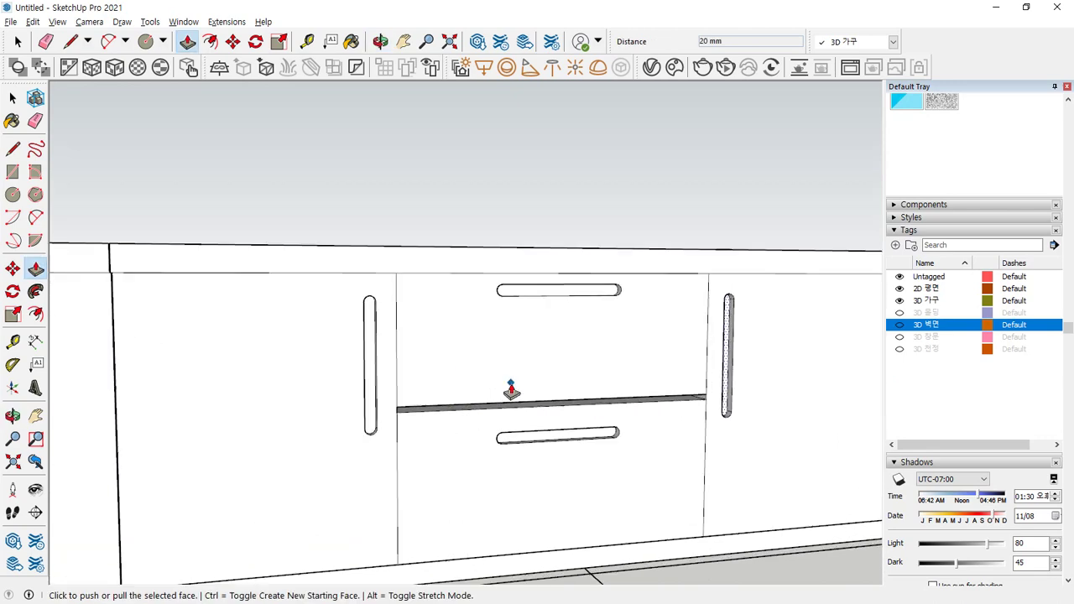
pyautogui.press('space')
pyautogui.moveTo(412, 347); pyautogui.dragTo(411, 243, button='middle')
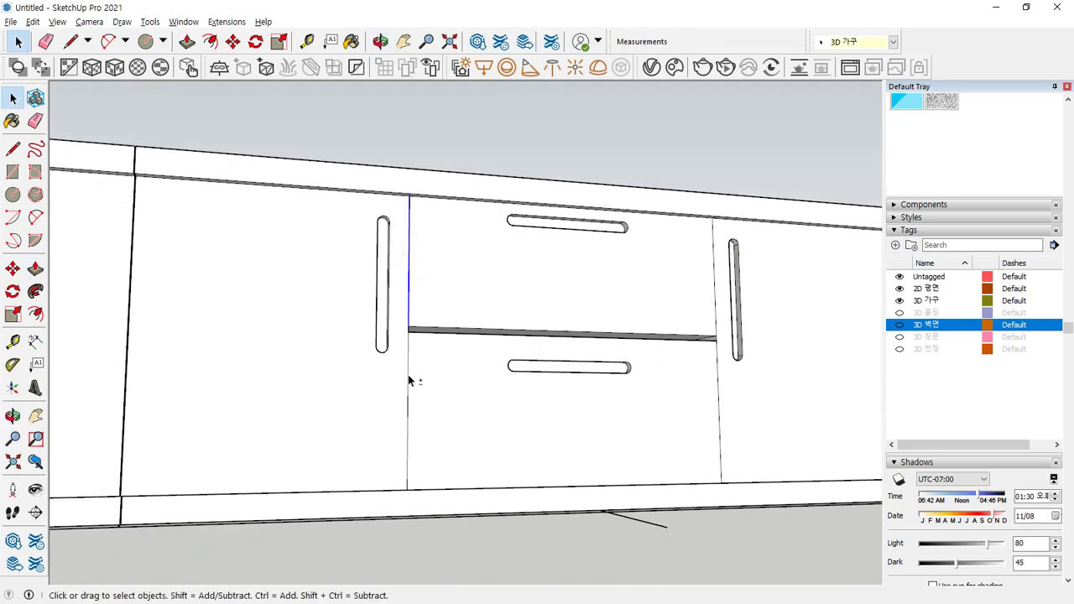
pyautogui.scroll(5, 409, 334)
pyautogui.scroll(4, 410, 336)
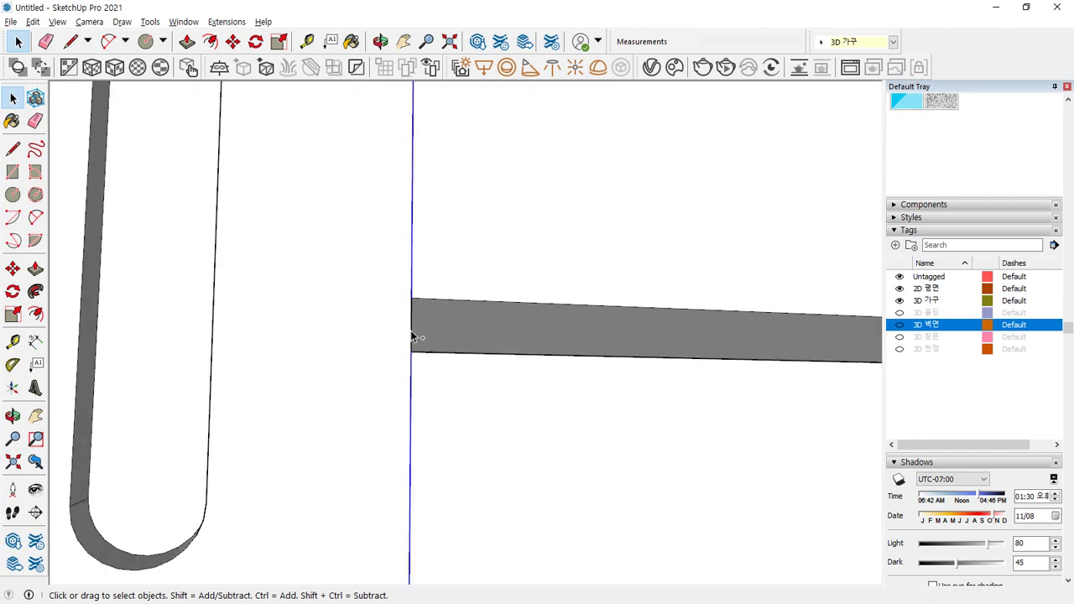
pyautogui.press('m')
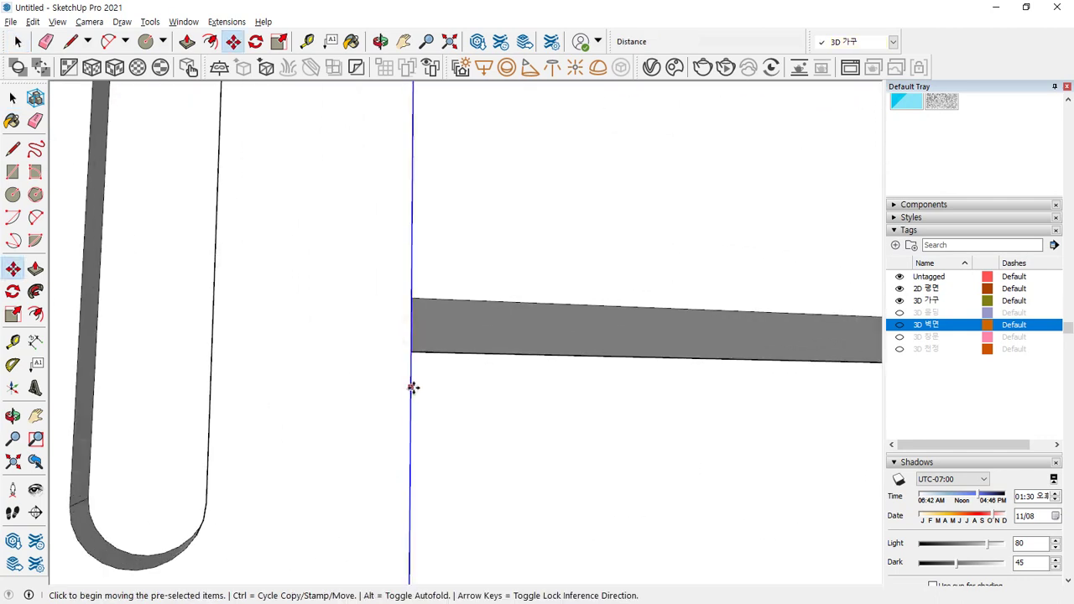
pyautogui.click(411, 388)
pyautogui.press('ctrl')
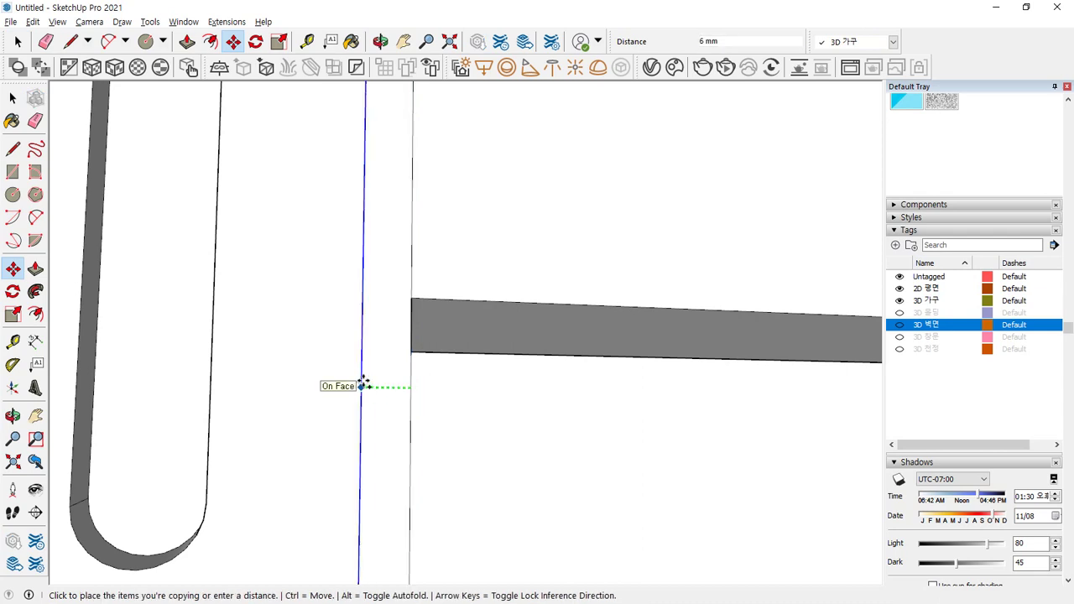
pyautogui.click(399, 386)
pyautogui.scroll(2, 398, 388)
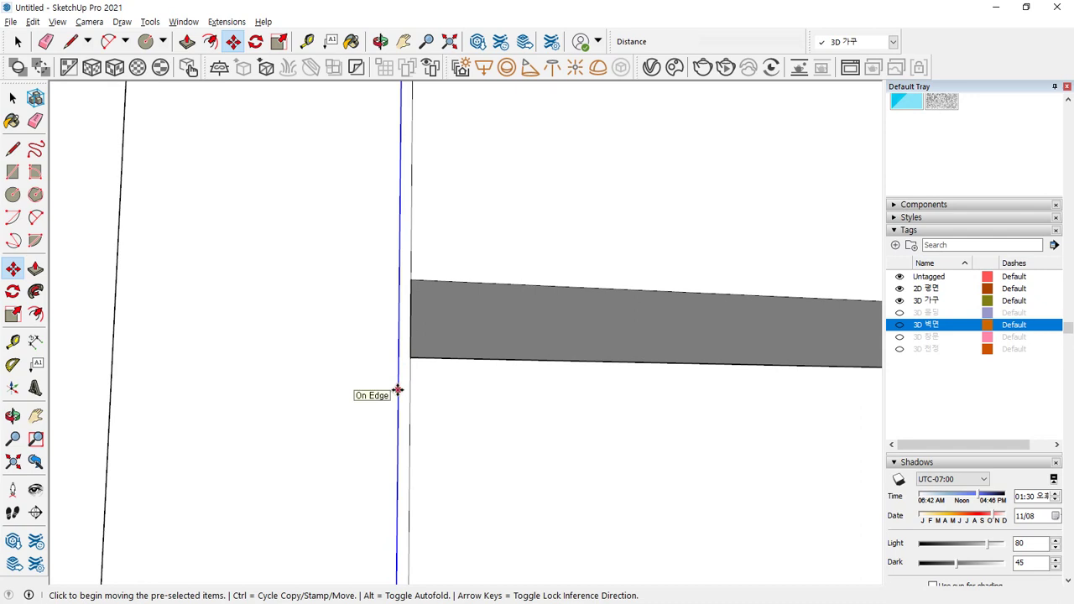
# Step: Copy the offset seam edges 2 mm toward the drawers, then erase the original seam edges between the first door and drawers
pyautogui.click(398, 390)
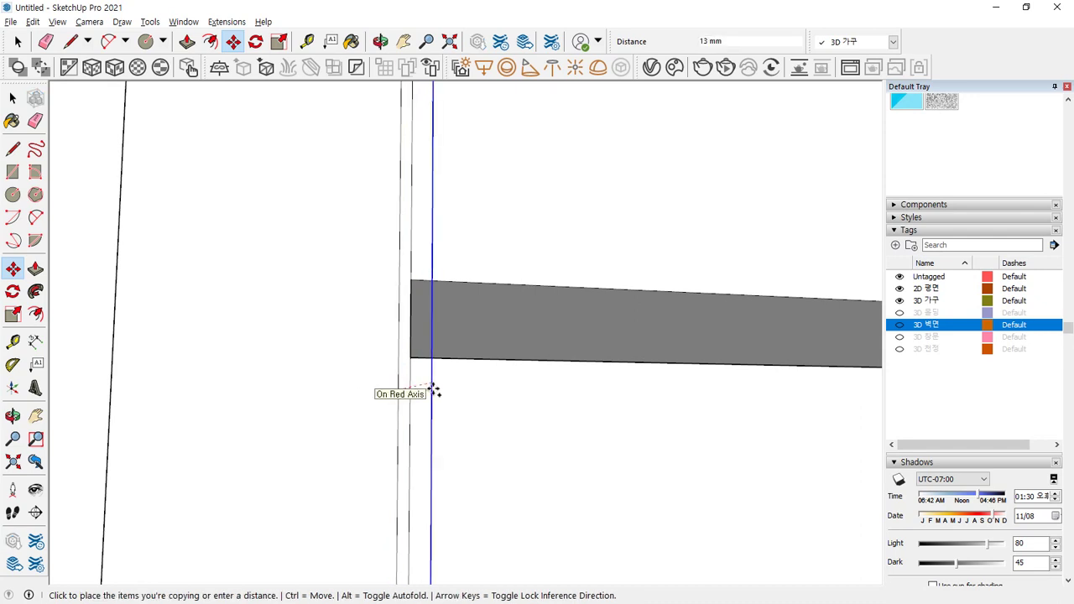
pyautogui.press('Return')
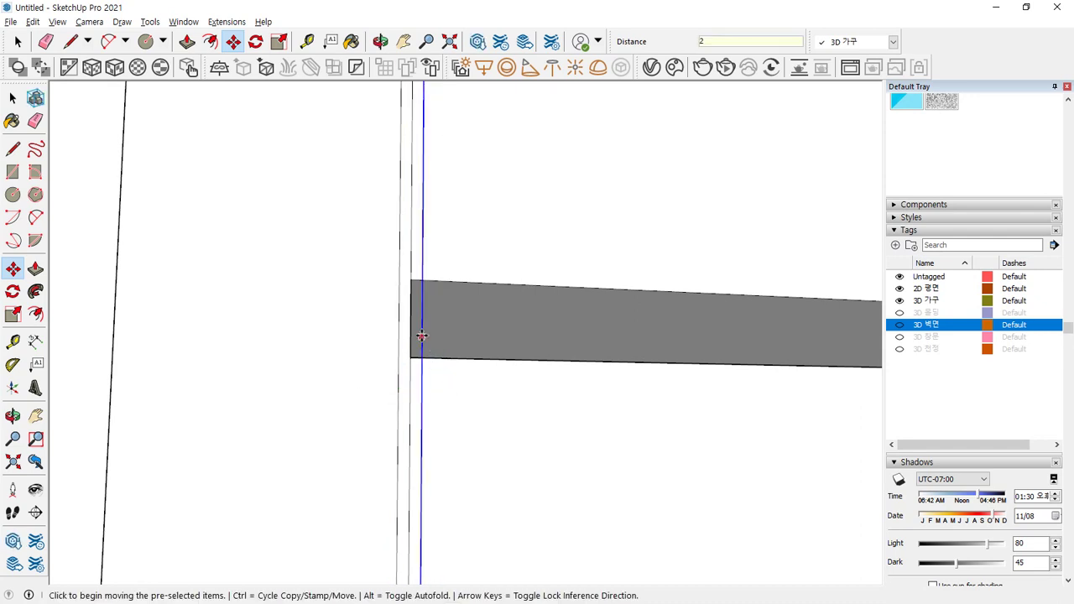
pyautogui.scroll(2, 422, 336)
pyautogui.press('e')
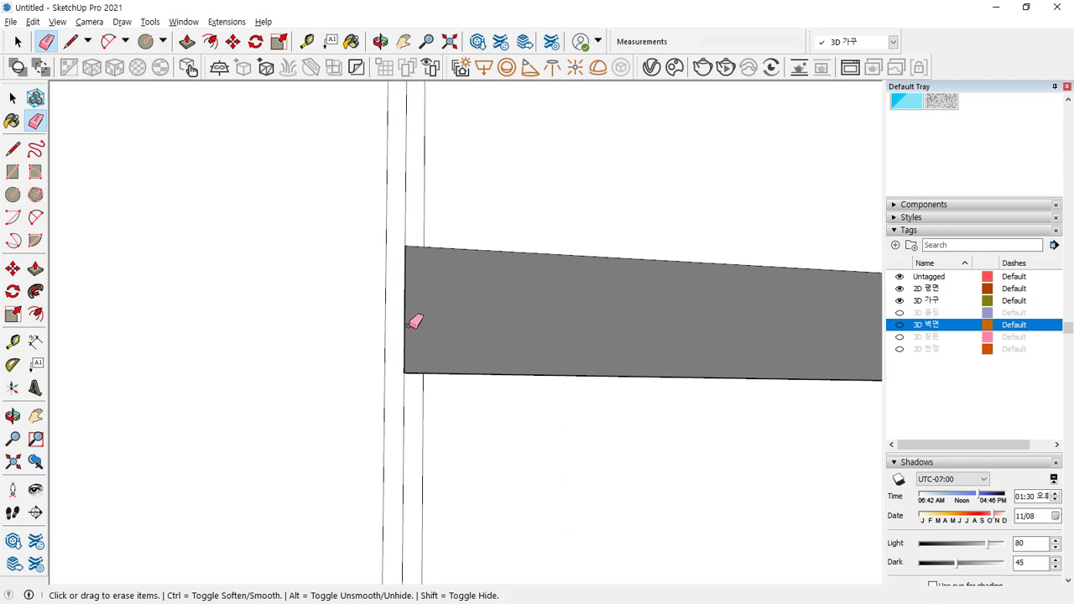
pyautogui.scroll(-1, 408, 250)
pyautogui.click(400, 423)
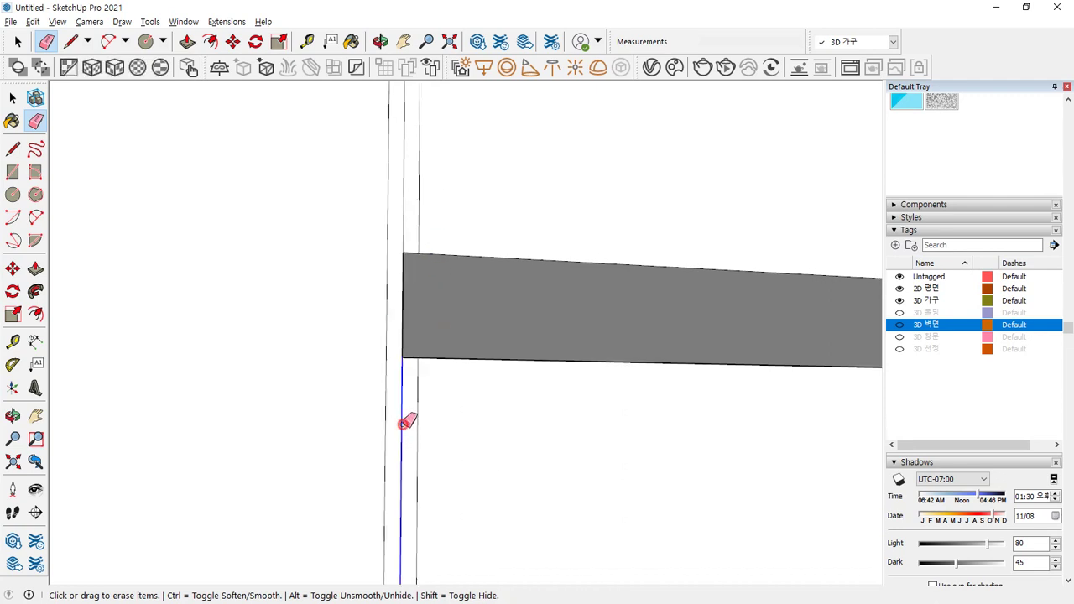
# Step: Push/Pull the narrow strip between the first door and the drawers inward to the back of the horizontal drawer gap
pyautogui.press('p')
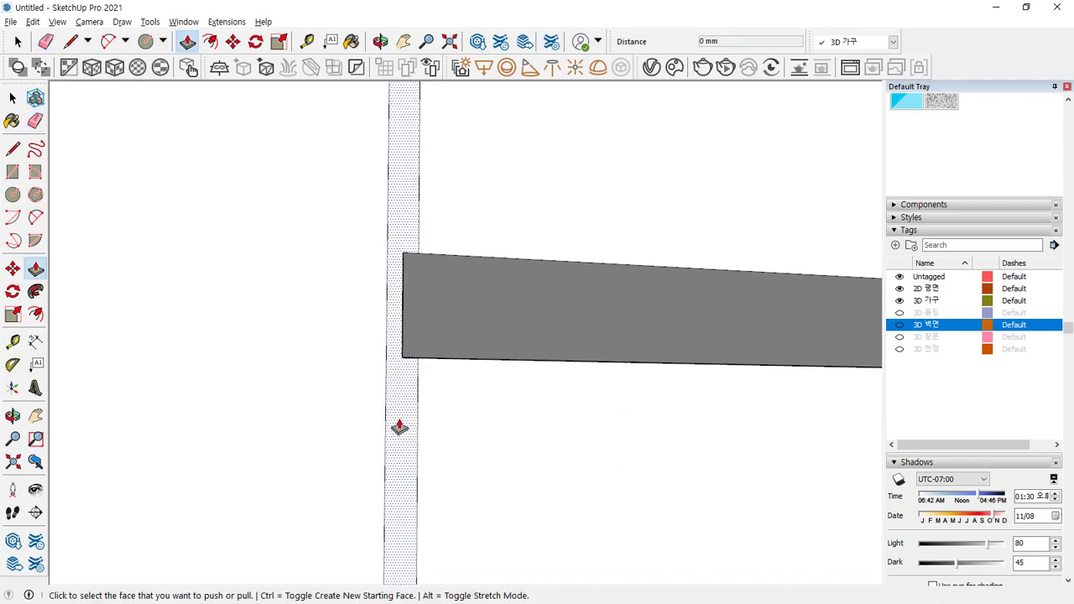
pyautogui.click(400, 417)
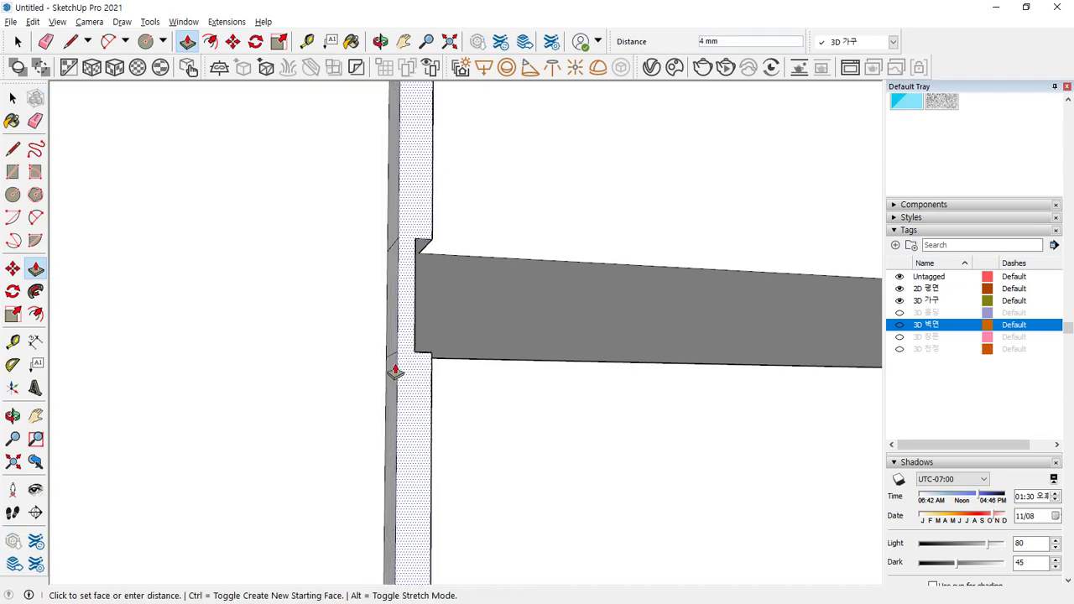
pyautogui.moveTo(520, 329); pyautogui.dragTo(445, 367, button='middle')
pyautogui.click(523, 277)
pyautogui.click(470, 313)
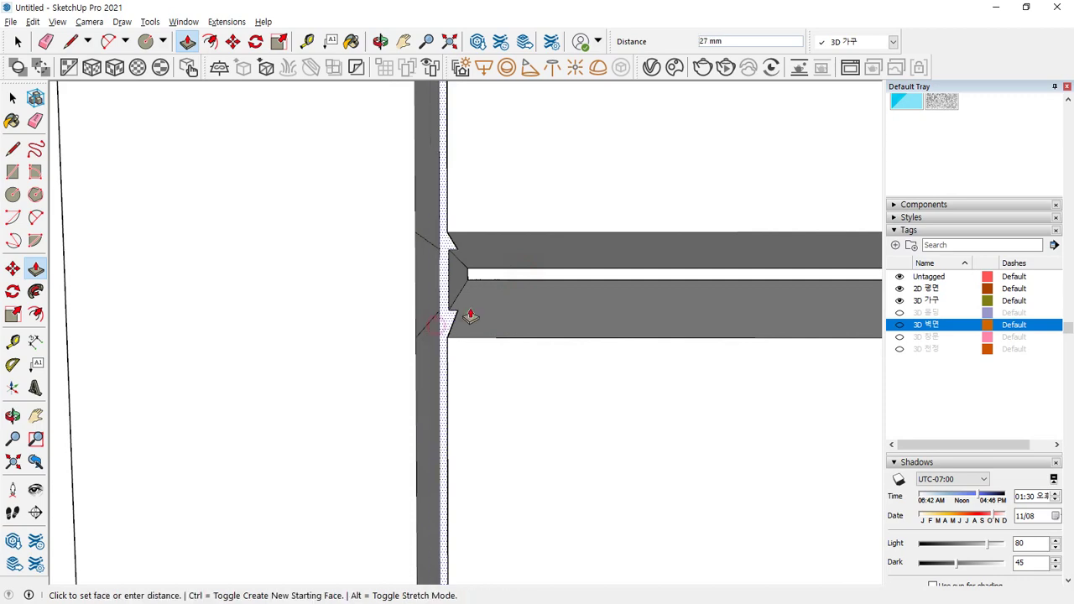
pyautogui.click(524, 286)
# Step: Copy the vertical seam edges between the drawers and the far door 1 mm toward that door
pyautogui.moveTo(525, 281); pyautogui.dragTo(542, 360, button='middle')
pyautogui.scroll(-5, 487, 379)
pyautogui.scroll(3, 545, 403)
pyautogui.scroll(4, 544, 403)
pyautogui.press('space')
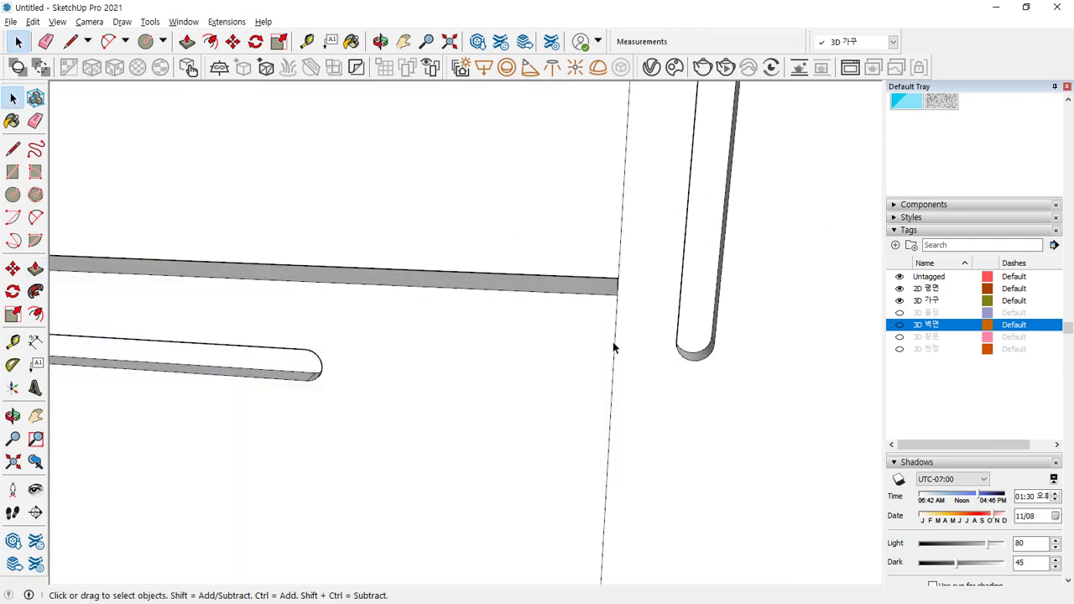
pyautogui.click(616, 346)
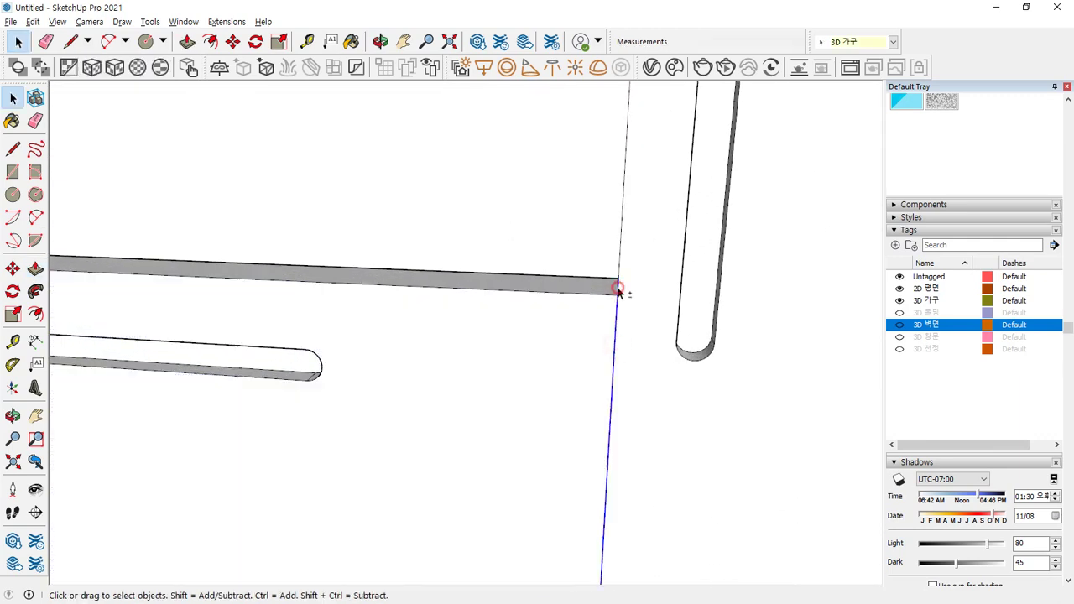
pyautogui.scroll(3, 621, 319)
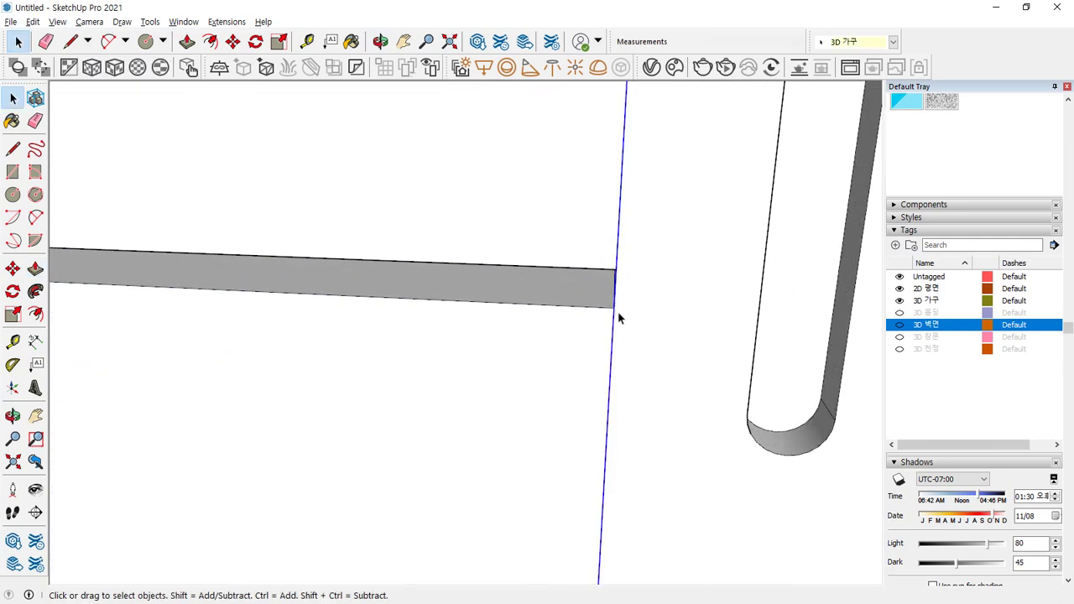
pyautogui.moveTo(619, 314)
pyautogui.mouseDown(button='middle')
pyautogui.moveTo(635, 277)
pyautogui.moveTo(621, 314)
pyautogui.mouseUp(button='middle')
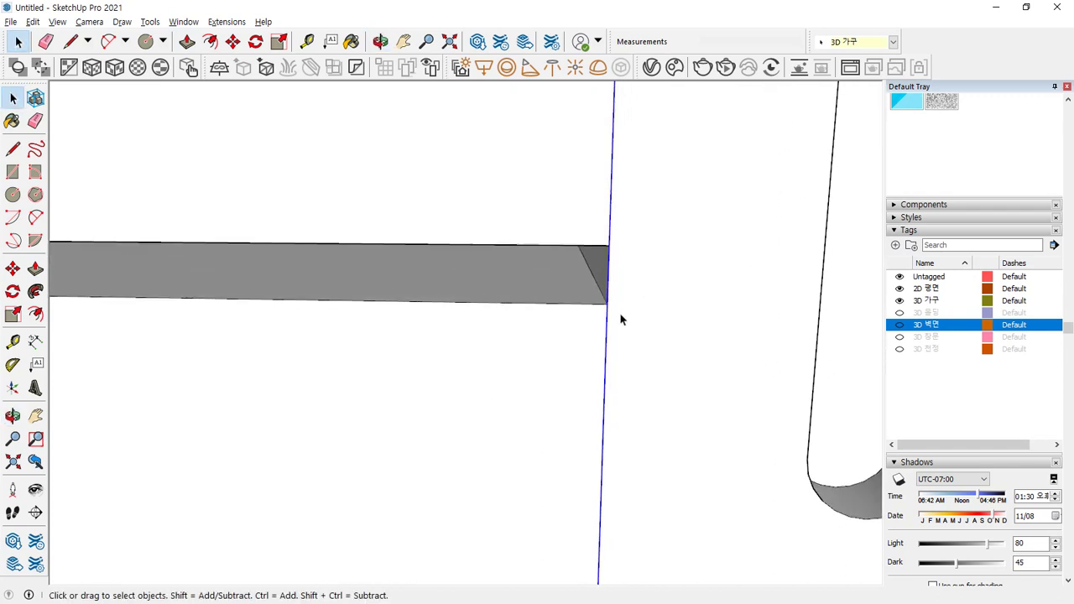
pyautogui.press('m')
pyautogui.click(608, 310)
pyautogui.press('ctrl')
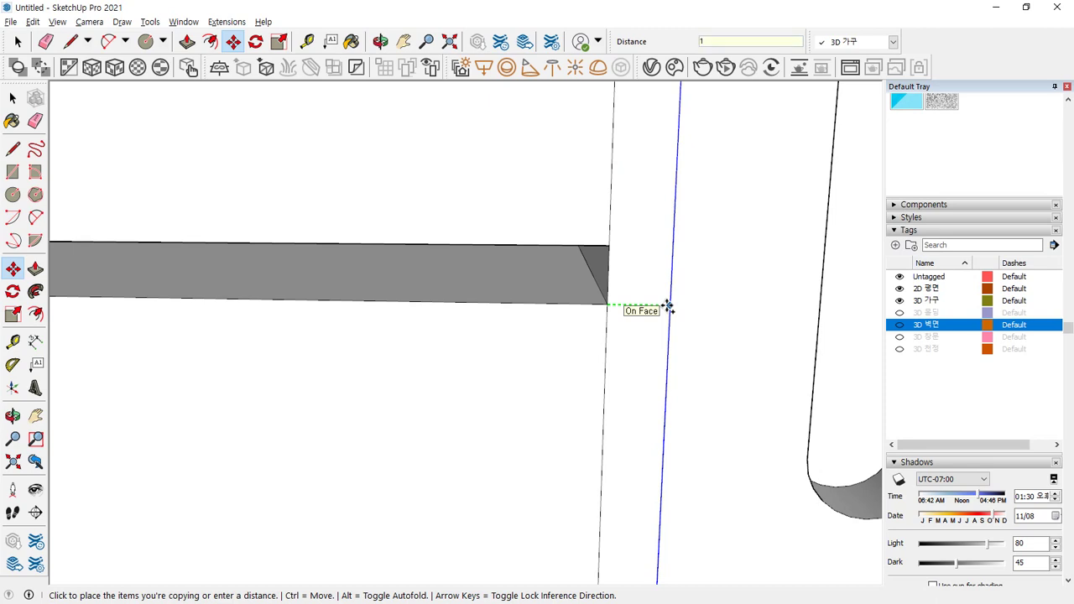
pyautogui.press('Return')
# Step: Copy the offset seam edges 2 mm back toward the drawers and erase the original seam edges beside the far door
pyautogui.moveTo(626, 297); pyautogui.dragTo(610, 289, button='middle')
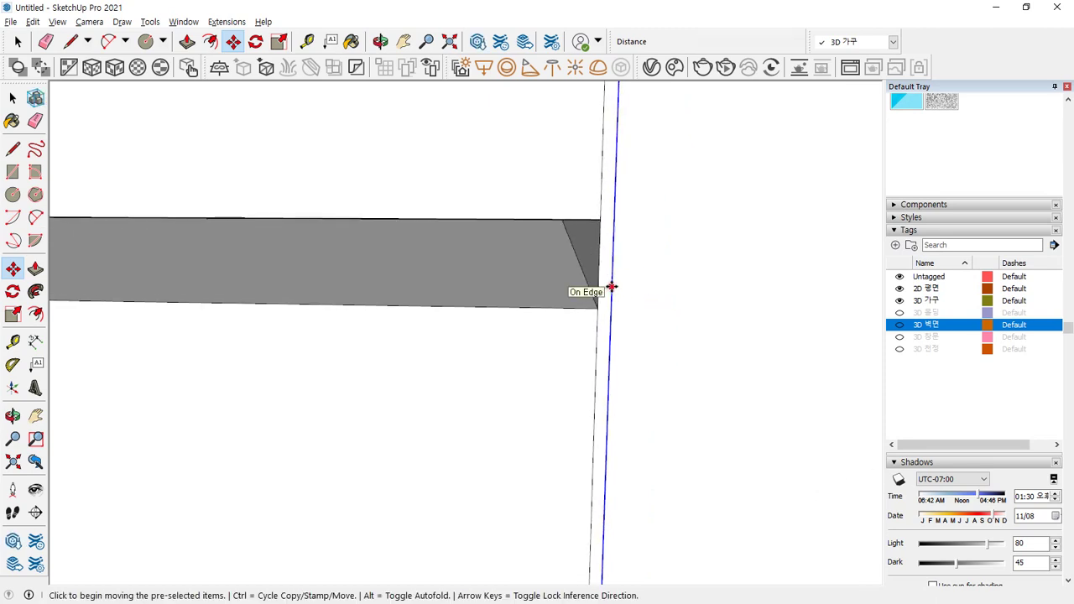
pyautogui.click(612, 287)
pyautogui.press('ctrl')
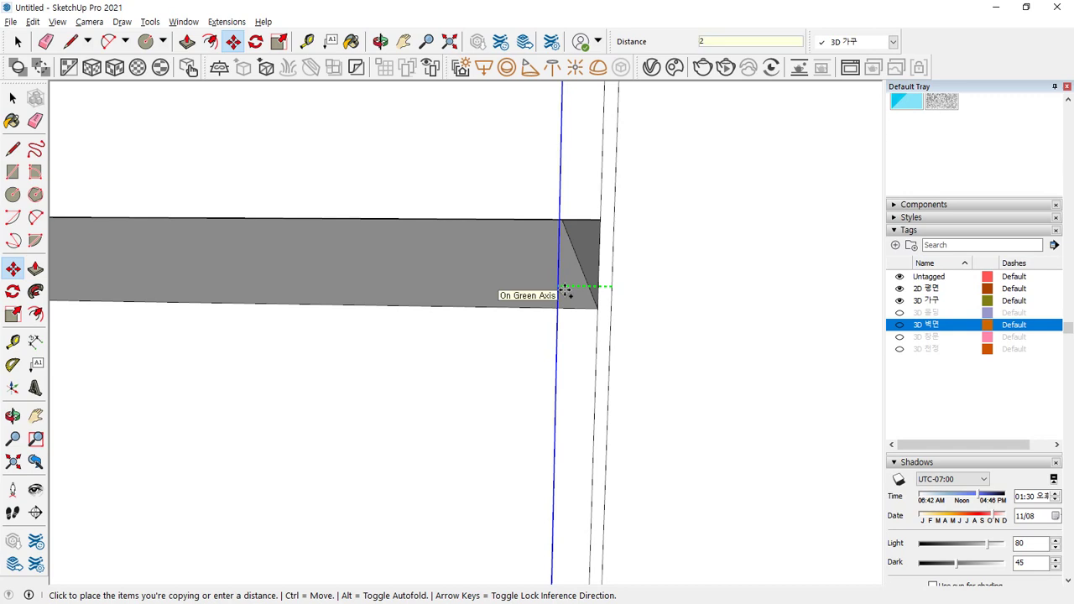
pyautogui.press('Return')
pyautogui.moveTo(570, 290); pyautogui.dragTo(592, 266, button='middle')
pyautogui.press('e')
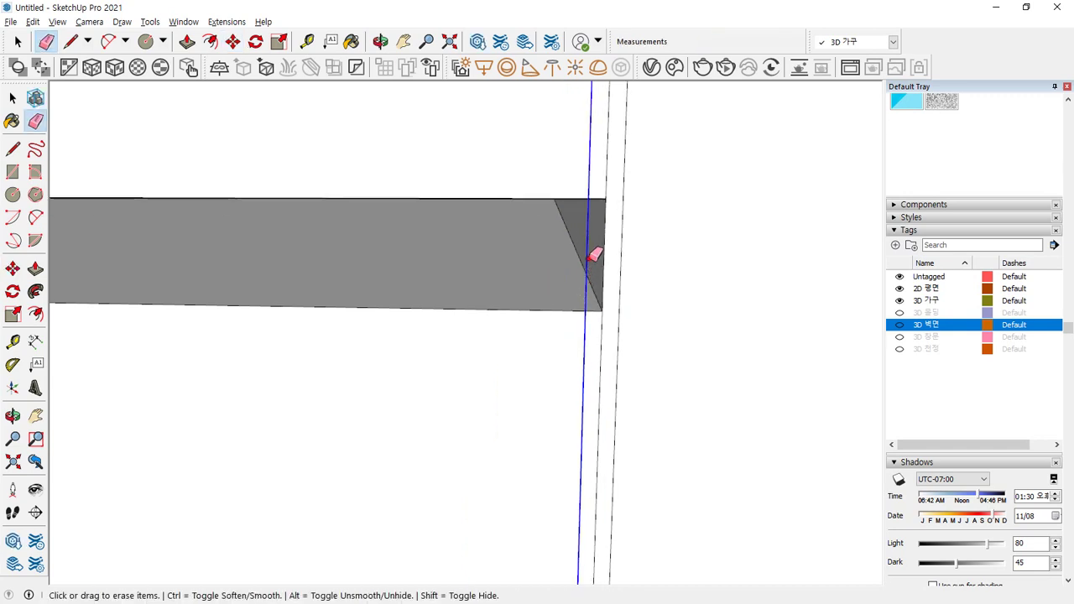
pyautogui.click(592, 257)
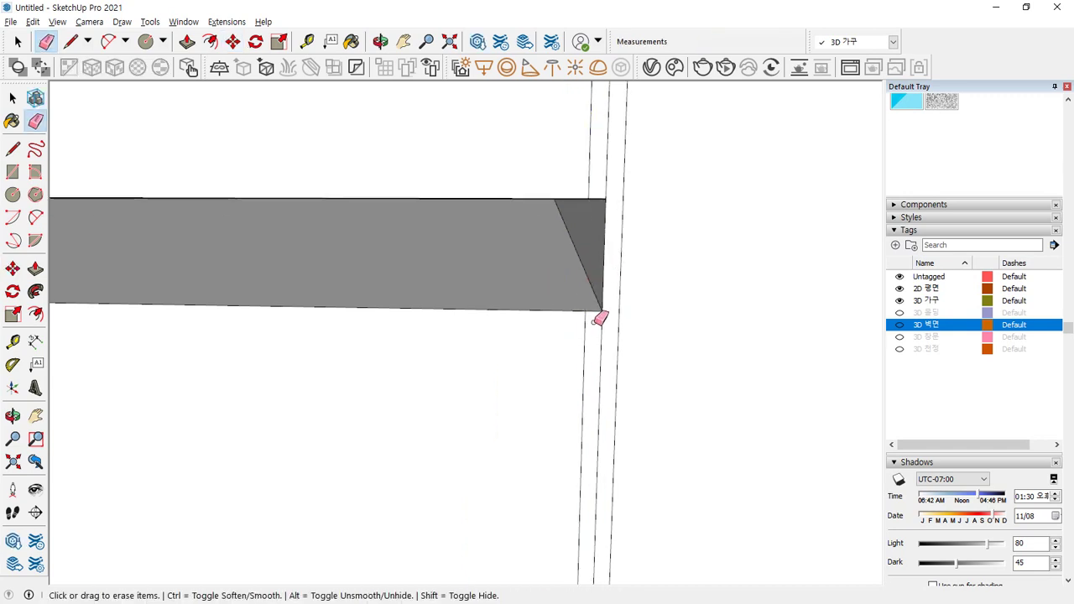
pyautogui.press('space')
pyautogui.press('e')
pyautogui.click(601, 356)
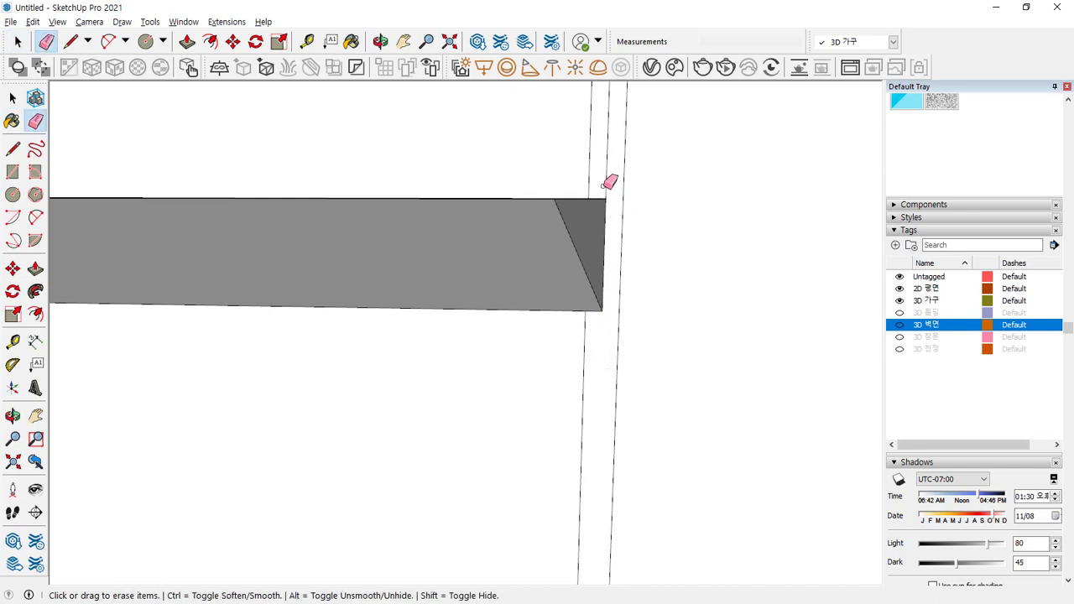
pyautogui.click(604, 185)
# Step: Push/Pull the narrow strip between the drawers and the far door inward to the back of the horizontal drawer gap
pyautogui.press('p')
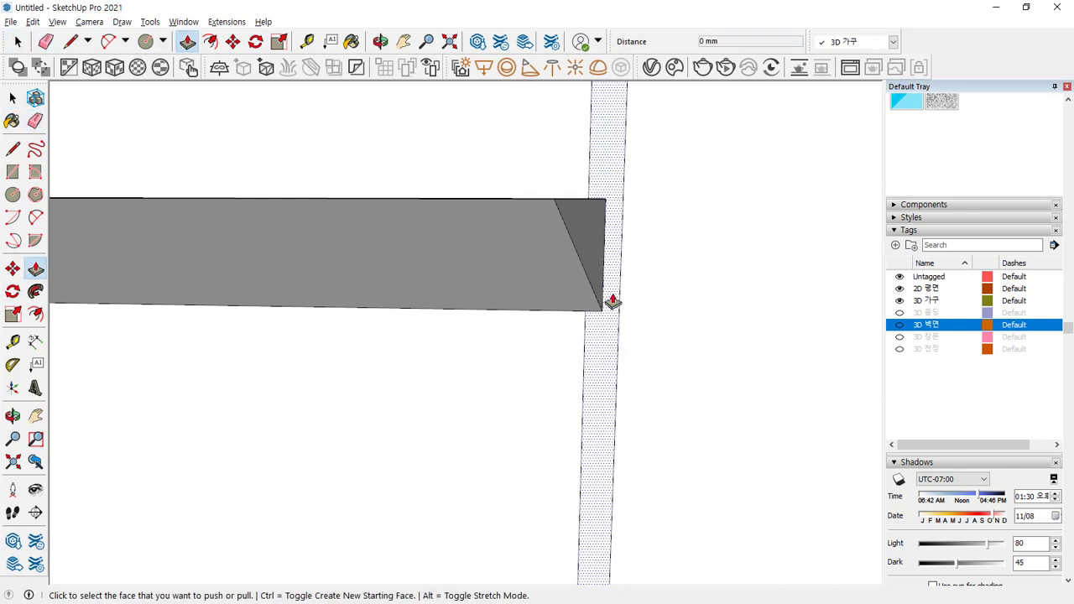
pyautogui.moveTo(609, 307); pyautogui.dragTo(610, 259, button='middle')
pyautogui.click(609, 273)
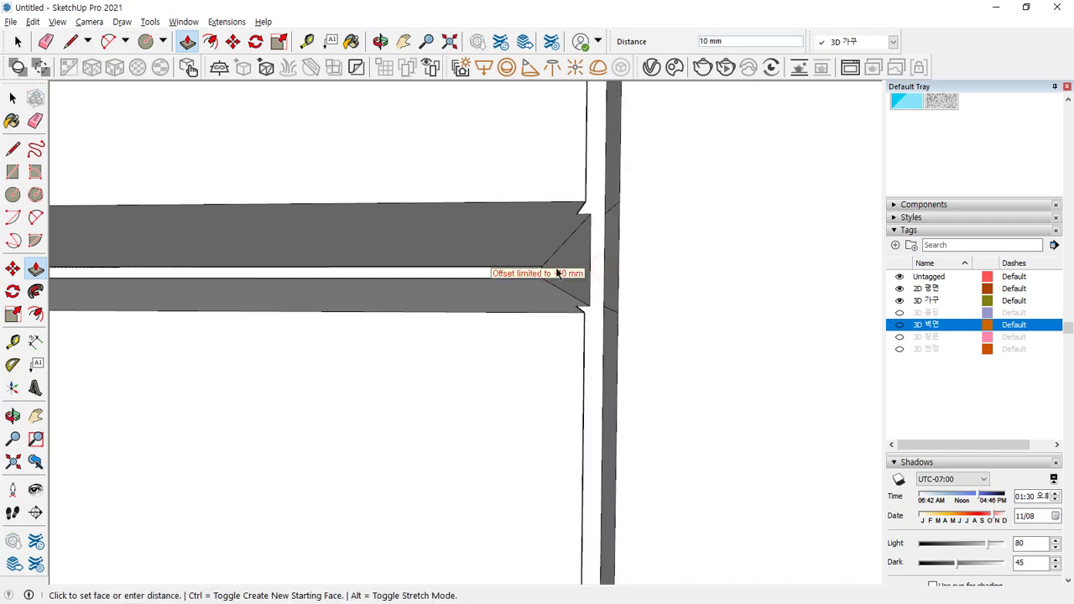
pyautogui.click(595, 274)
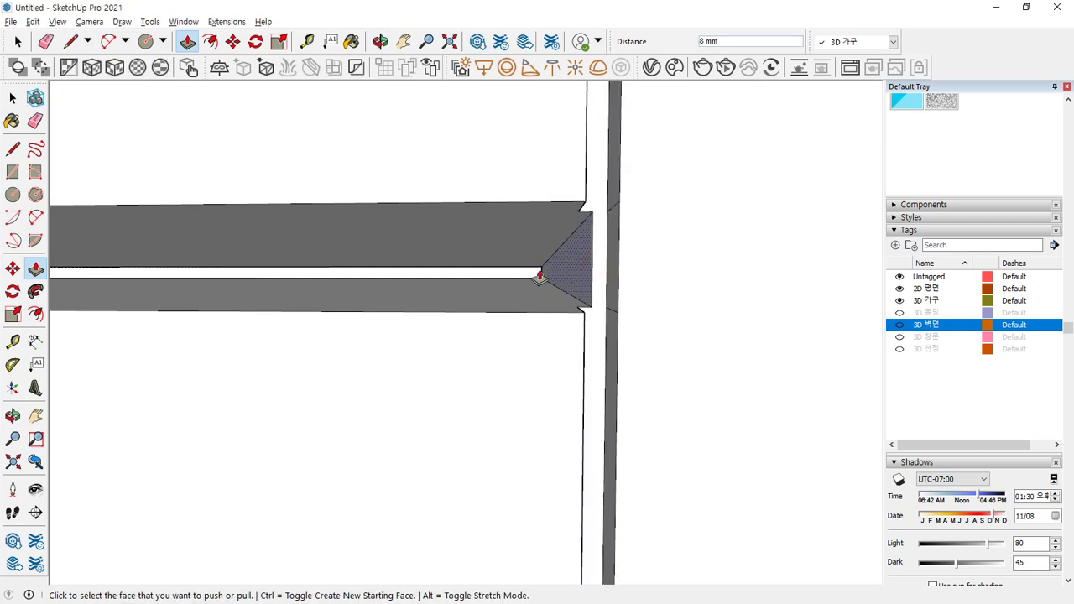
pyautogui.click(592, 273)
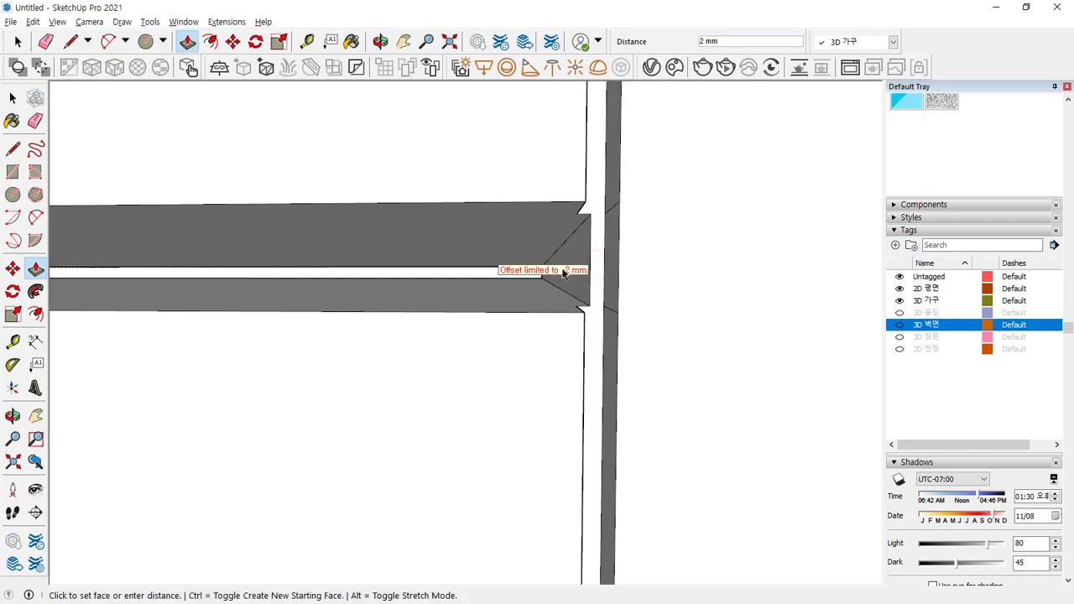
pyautogui.click(511, 277)
pyautogui.click(595, 312)
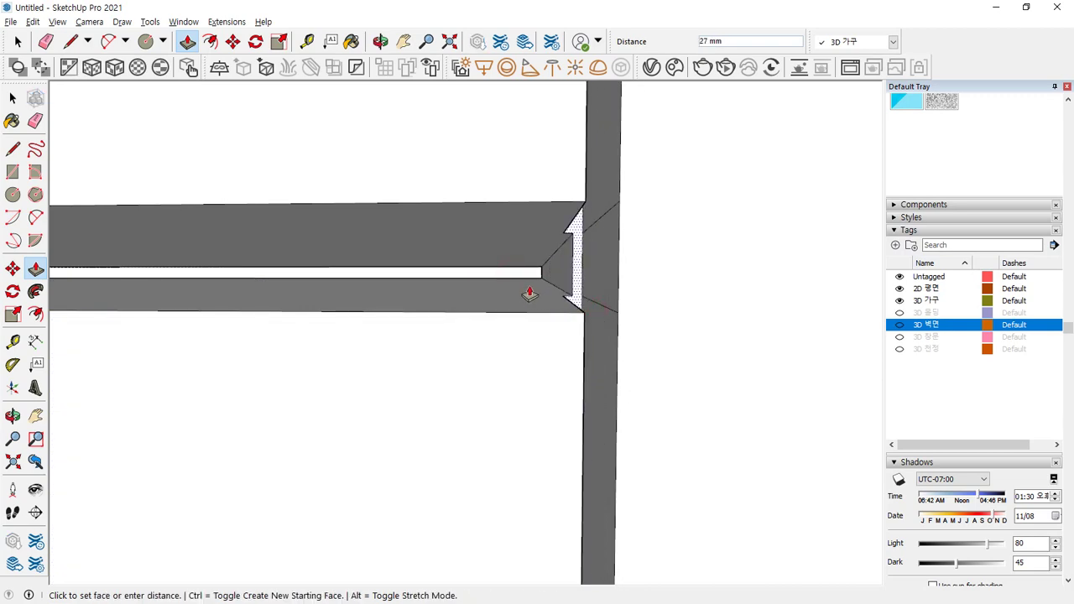
pyautogui.click(517, 277)
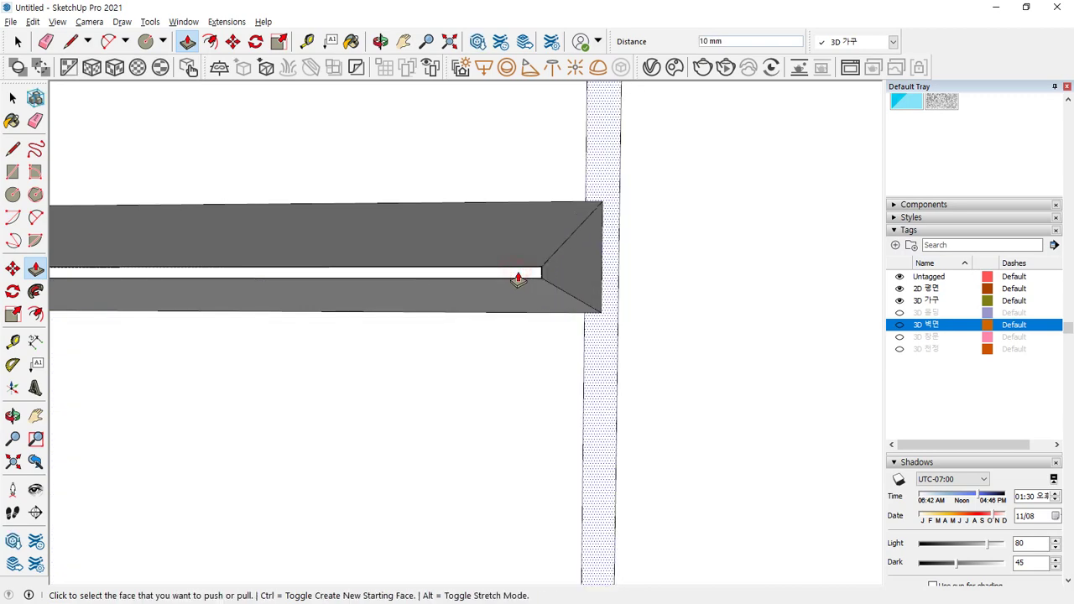
pyautogui.click(606, 328)
pyautogui.click(591, 275)
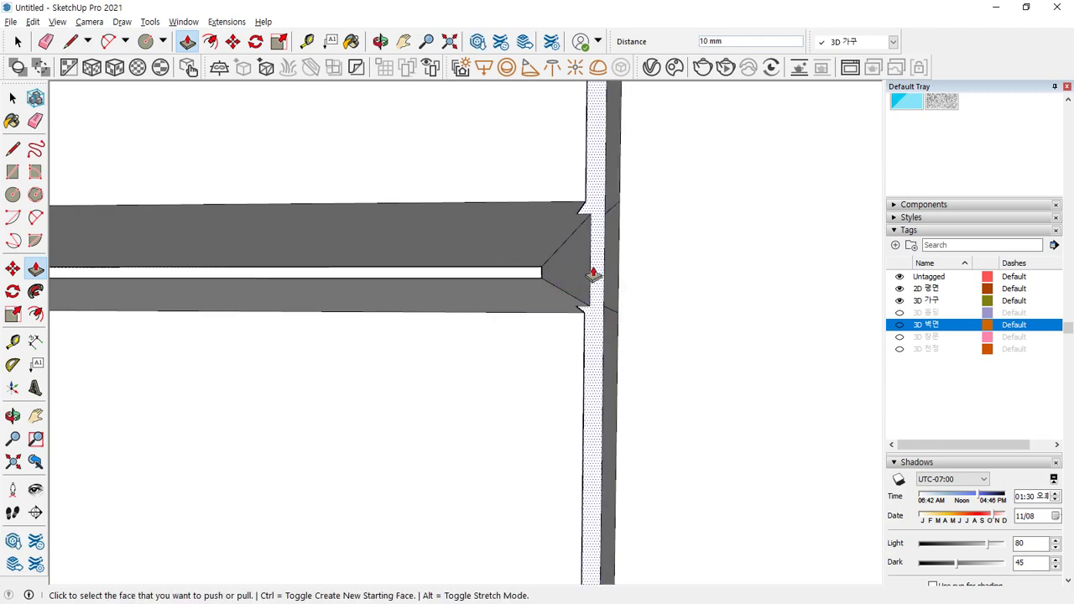
pyautogui.click(593, 274)
pyautogui.click(531, 272)
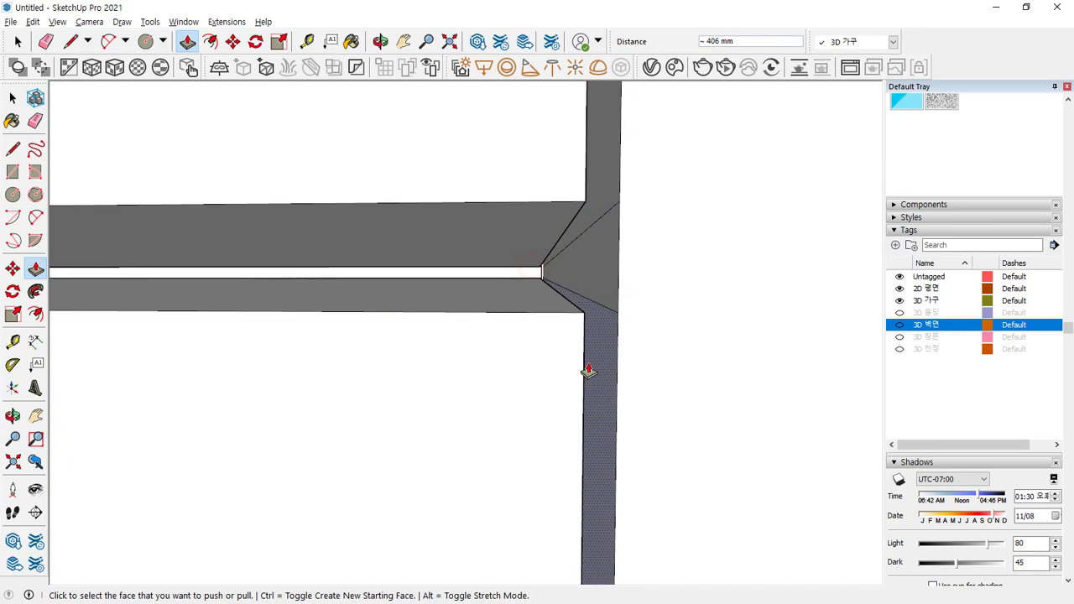
# Step: Make a group of the entire centre cabinet with its doors, drawers, top and base
pyautogui.moveTo(587, 372); pyautogui.dragTo(473, 405, button='middle')
pyautogui.scroll(-3, 474, 407)
pyautogui.scroll(-5, 474, 406)
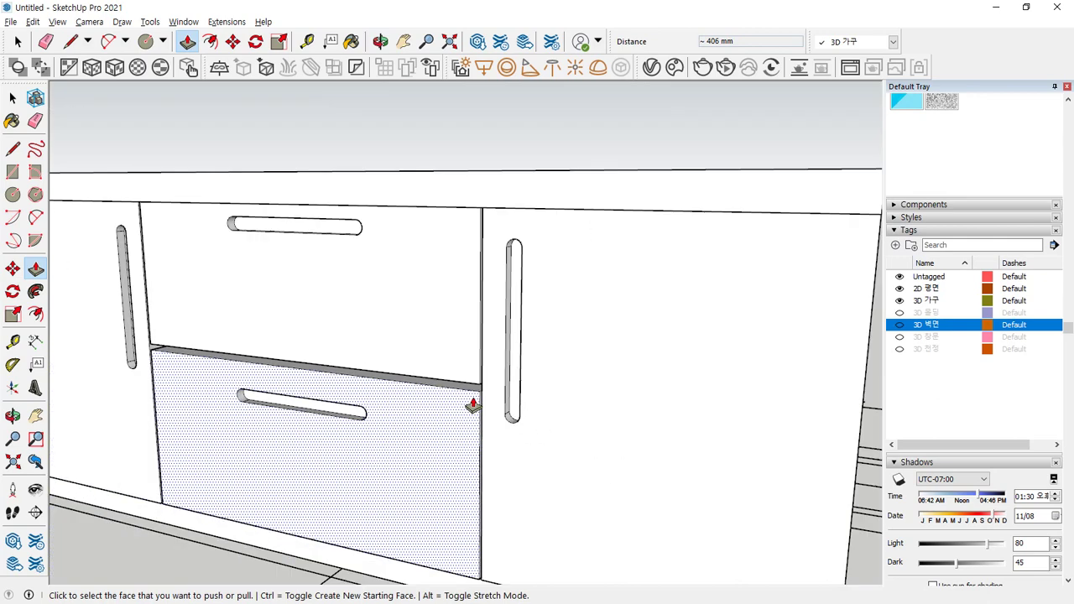
pyautogui.moveTo(439, 451); pyautogui.dragTo(549, 451, button='middle')
pyautogui.press('space')
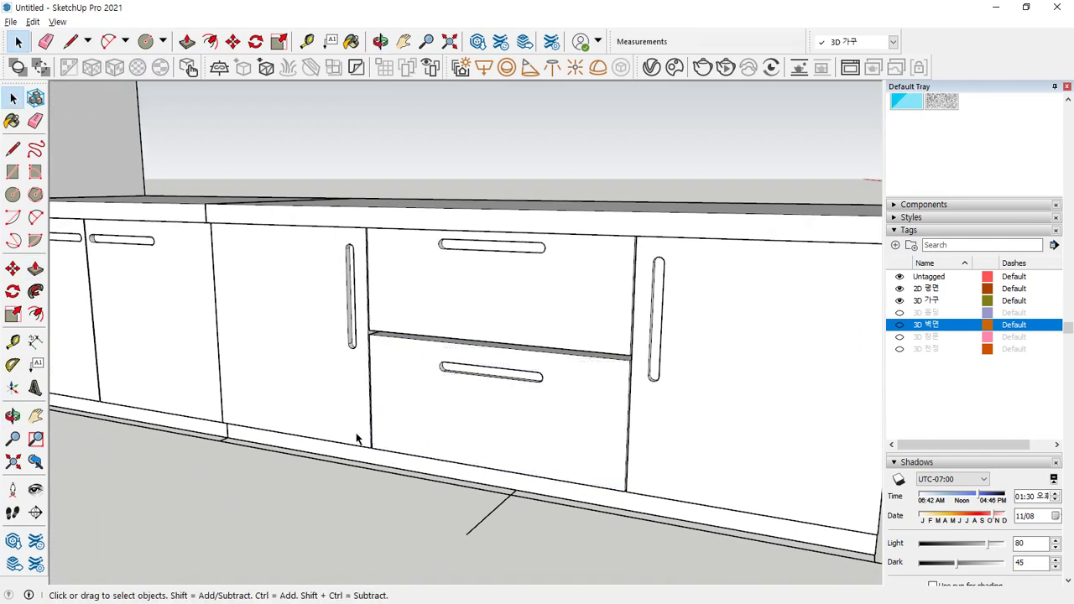
pyautogui.moveTo(356, 433); pyautogui.dragTo(401, 280)
pyautogui.moveTo(629, 449)
pyautogui.mouseDown(button='middle')
pyautogui.moveTo(562, 509)
pyautogui.moveTo(654, 302)
pyautogui.mouseUp(button='middle')
pyautogui.tripleClick(643, 241)
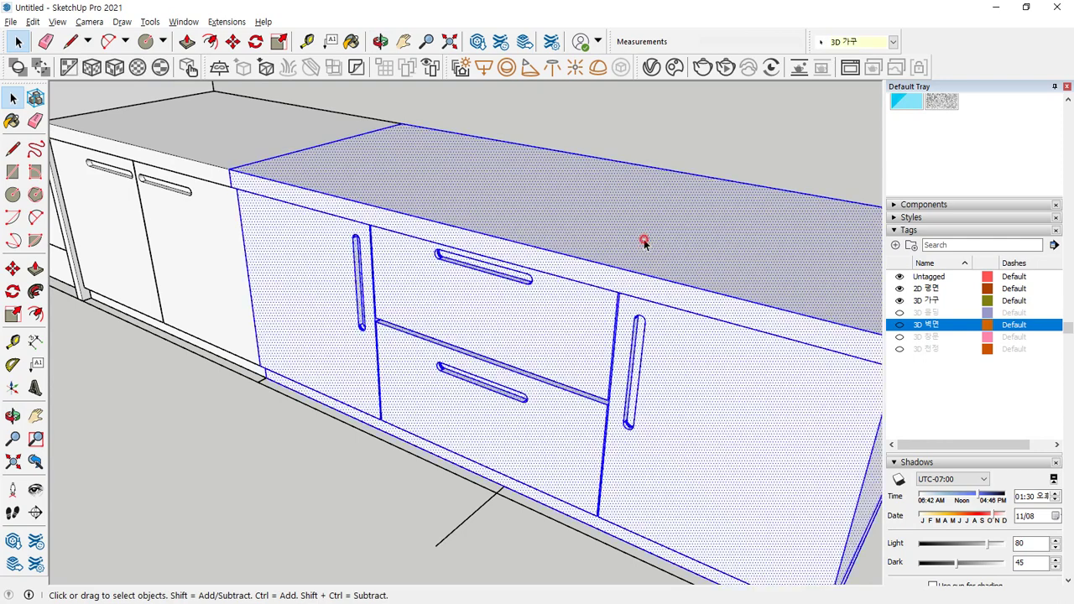
pyautogui.rightClick(580, 182)
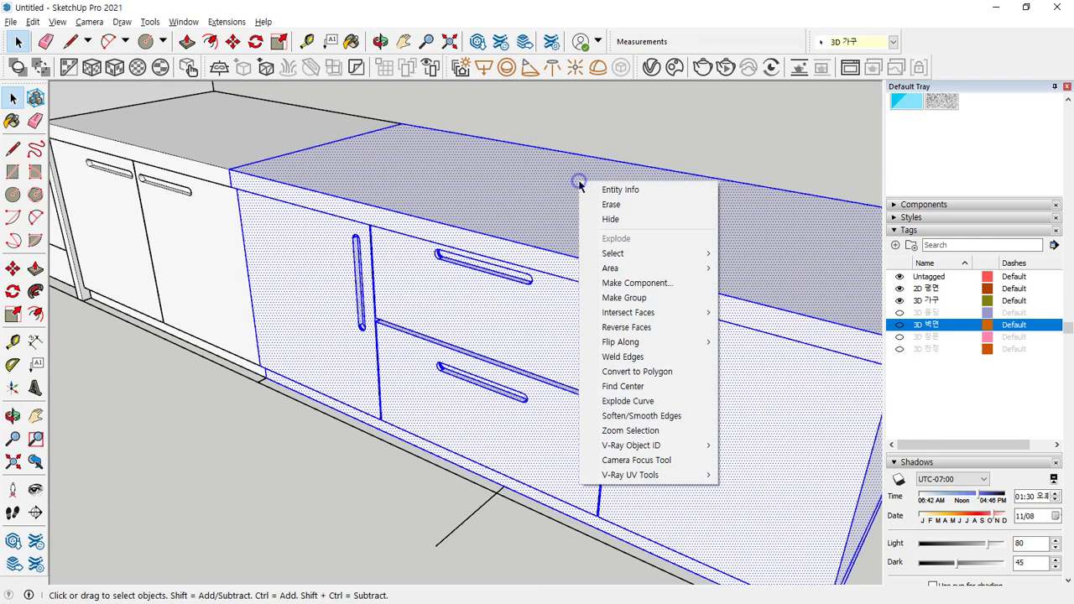
pyautogui.click(626, 298)
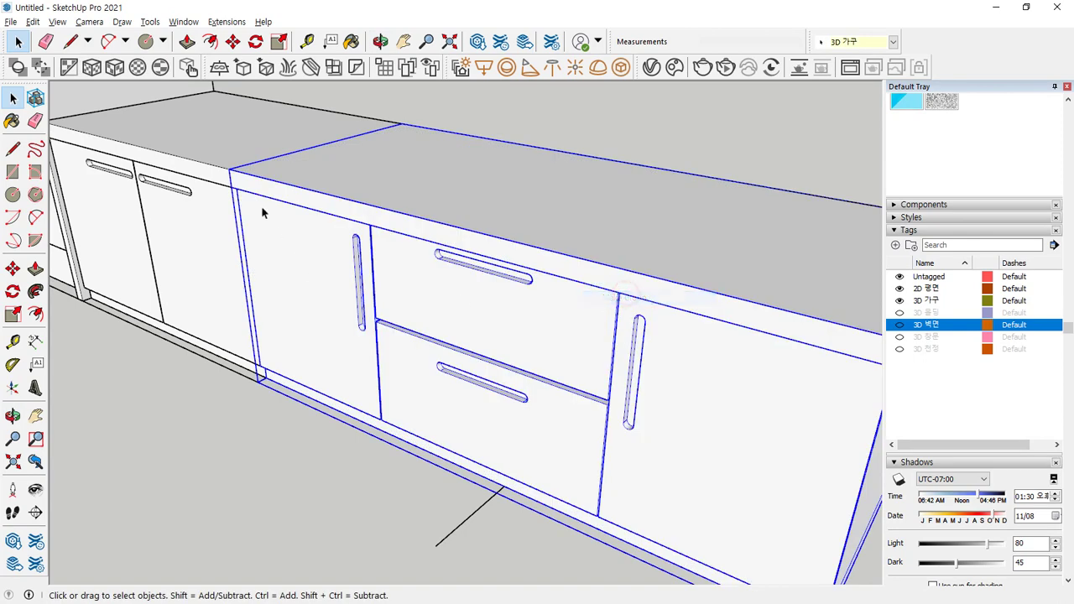
# Step: Copy the two-door cabinet along the green axis to the far end of the centre cabinet
pyautogui.click(169, 159)
pyautogui.moveTo(224, 146); pyautogui.dragTo(537, 206, button='middle')
pyautogui.scroll(3, 394, 195)
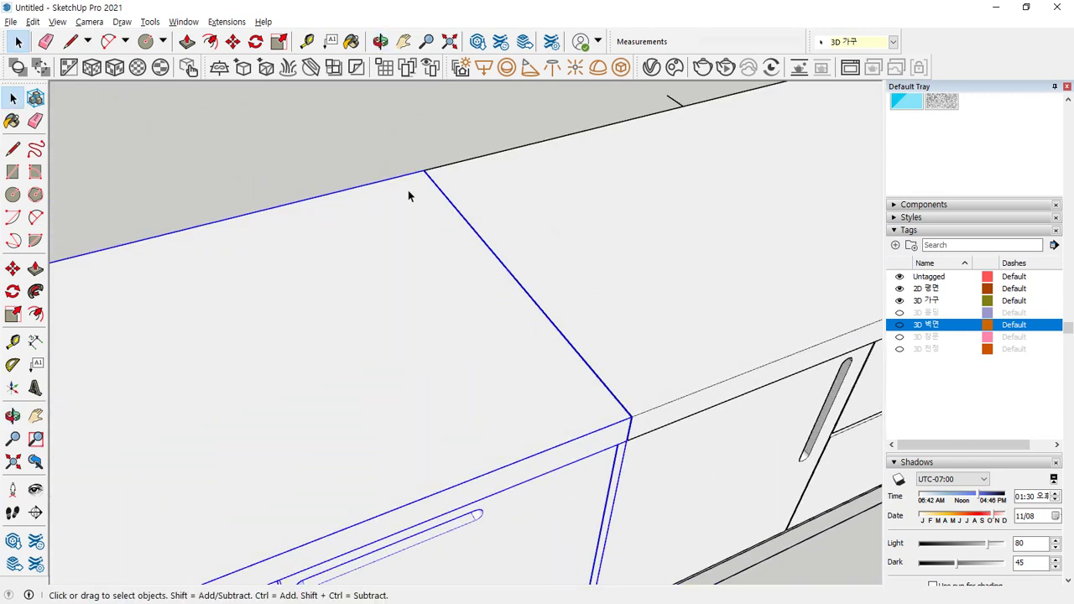
pyautogui.press('m')
pyautogui.click(424, 171)
pyautogui.press('ctrl')
pyautogui.keyDown('shift'); pyautogui.moveTo(707, 149); pyautogui.dragTo(244, 277, button='middle'); pyautogui.keyUp('shift')
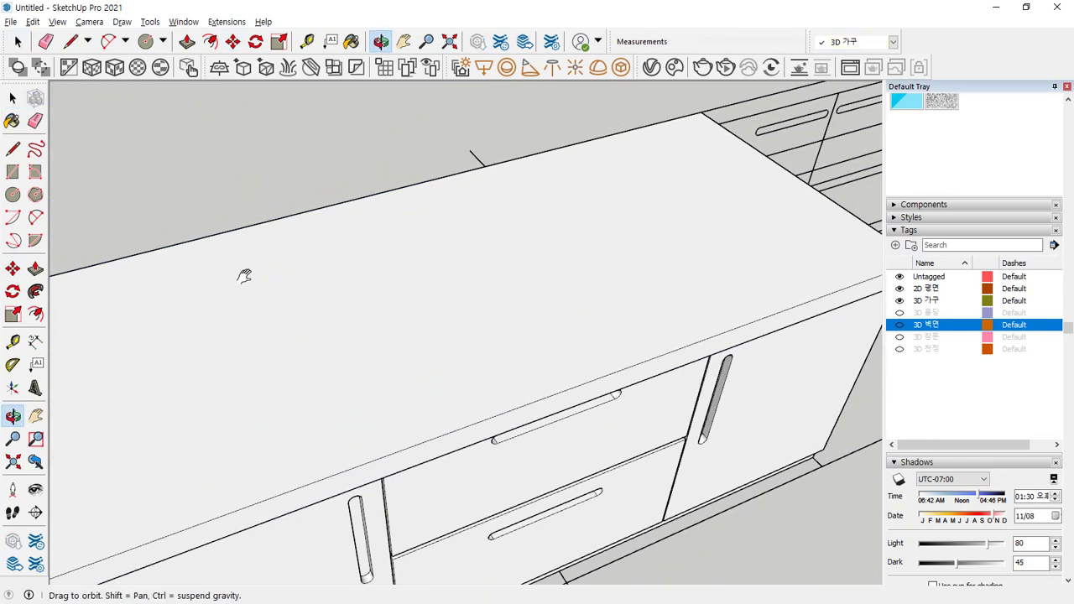
pyautogui.scroll(-3, 244, 277)
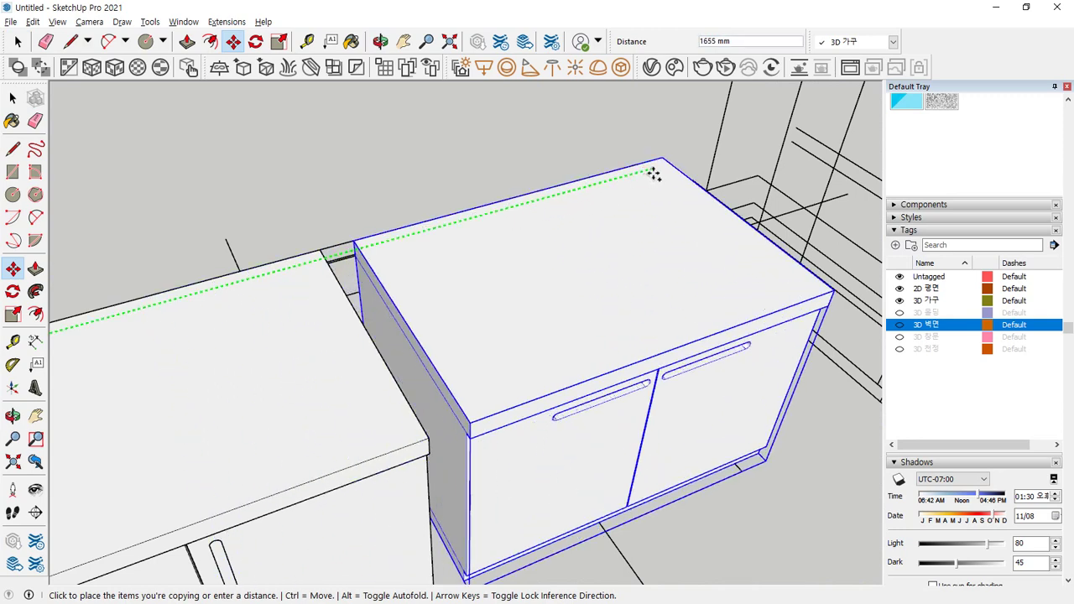
pyautogui.click(604, 186)
# Step: Move the copied two-door cabinet so its top back corner meets the end corner of the drawn cabinet outline
pyautogui.moveTo(699, 151); pyautogui.dragTo(467, 163, button='middle')
pyautogui.scroll(2, 663, 240)
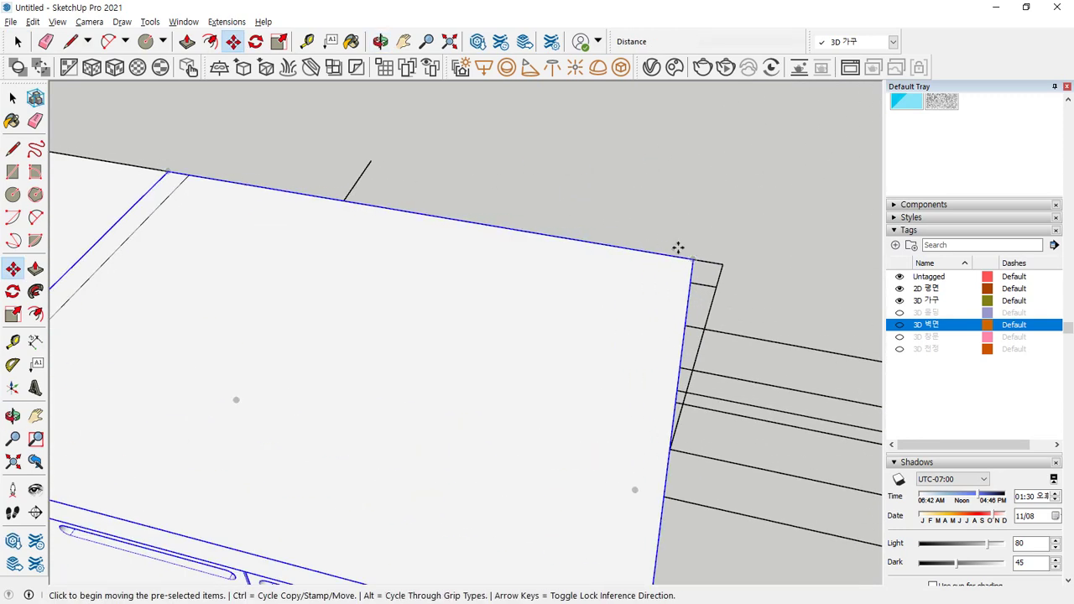
pyautogui.scroll(2, 678, 249)
pyautogui.click(695, 263)
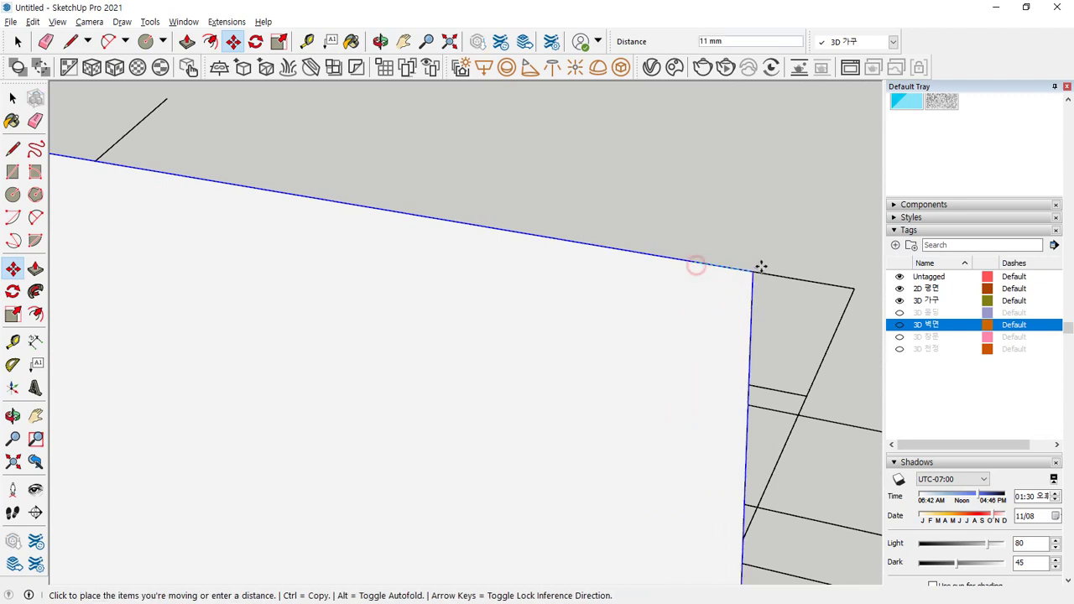
pyautogui.click(852, 289)
# Step: Clear the selection and examine the full low TV cabinet row beside the bookcase in the room
pyautogui.scroll(-5, 496, 263)
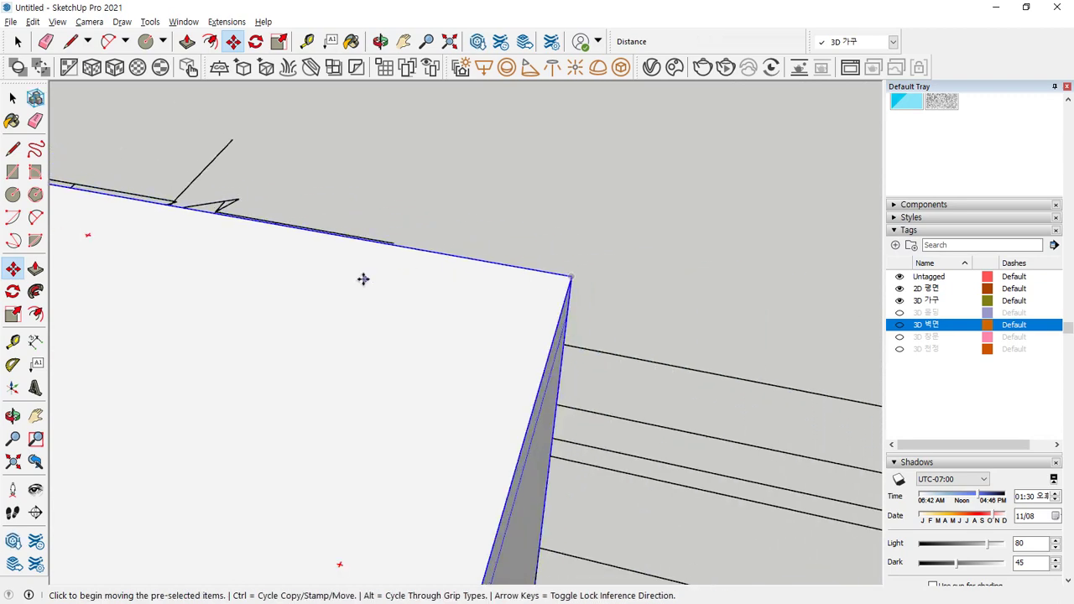
pyautogui.scroll(-2, 358, 284)
pyautogui.moveTo(357, 283); pyautogui.dragTo(621, 339, button='middle')
pyautogui.press('space')
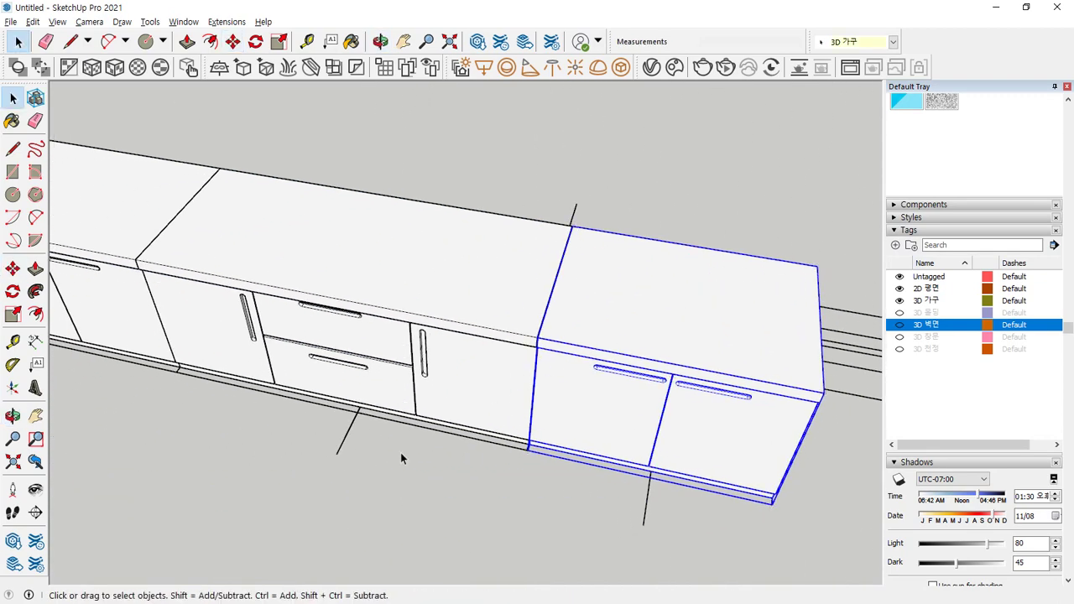
pyautogui.click(401, 454)
pyautogui.moveTo(235, 394); pyautogui.dragTo(460, 327, button='middle')
pyautogui.scroll(-5, 569, 283)
pyautogui.scroll(2, 462, 325)
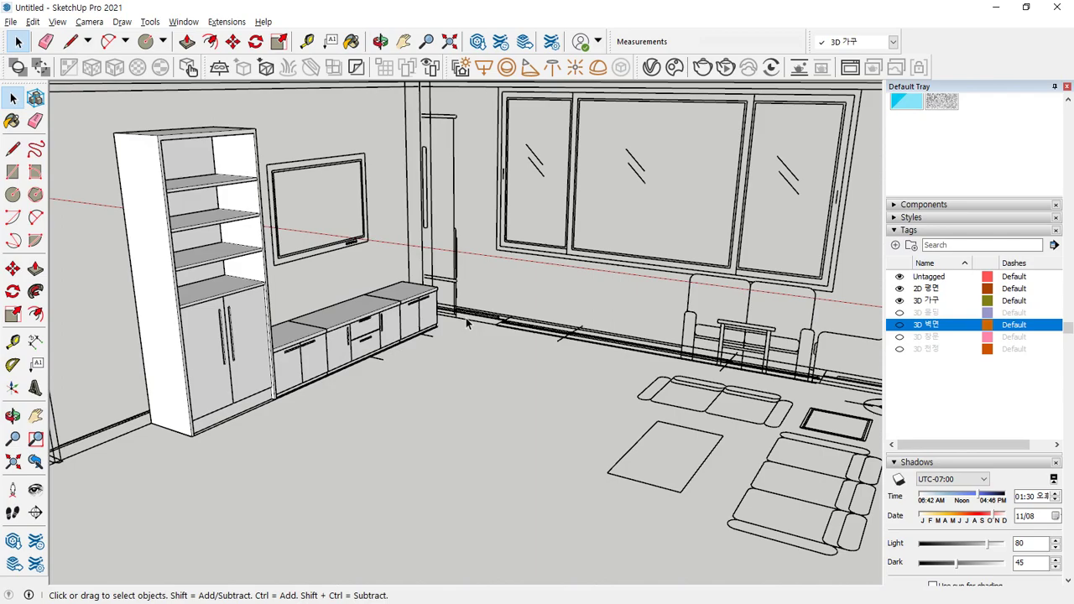